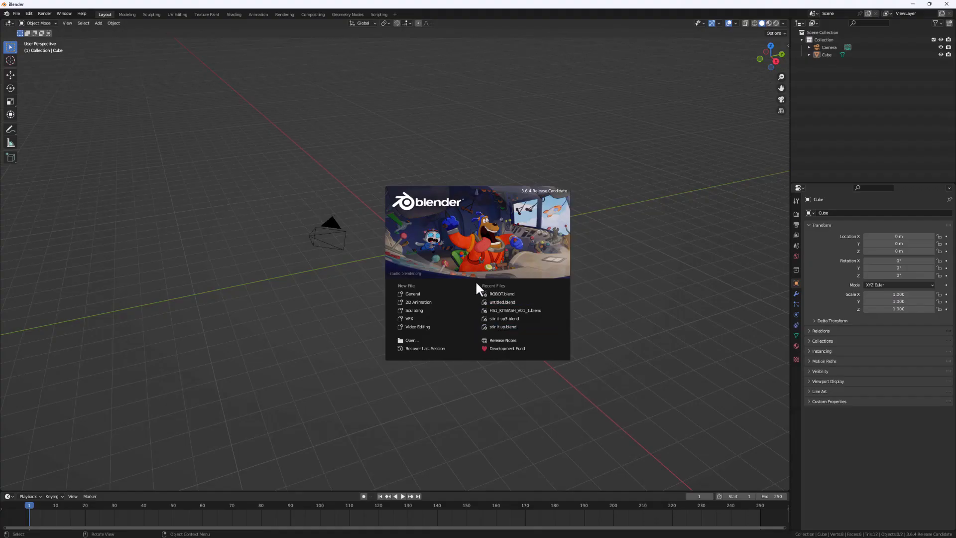
- Create a new General file without saving the changes to the current one
left_click(414, 293)
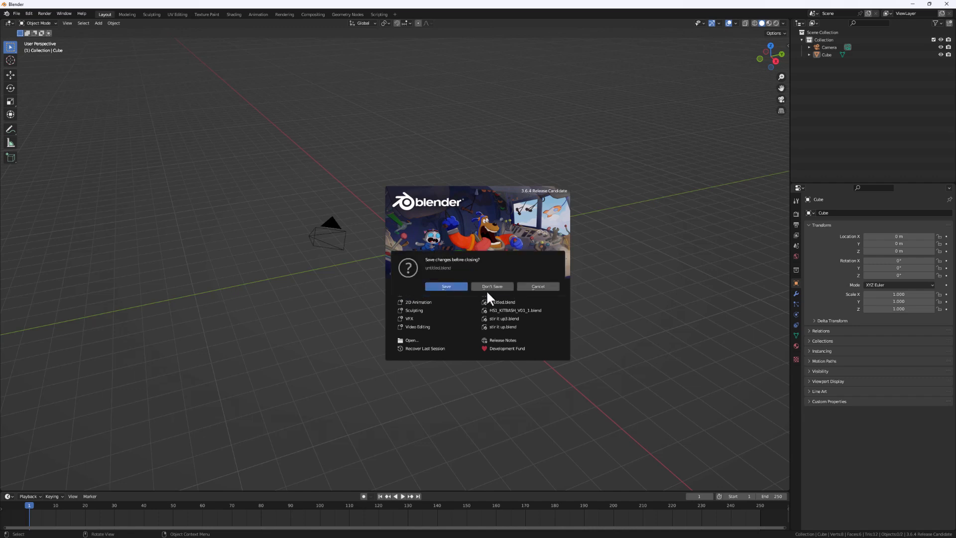
left_click(486, 289)
middle_click_drag(401, 241, 399, 279)
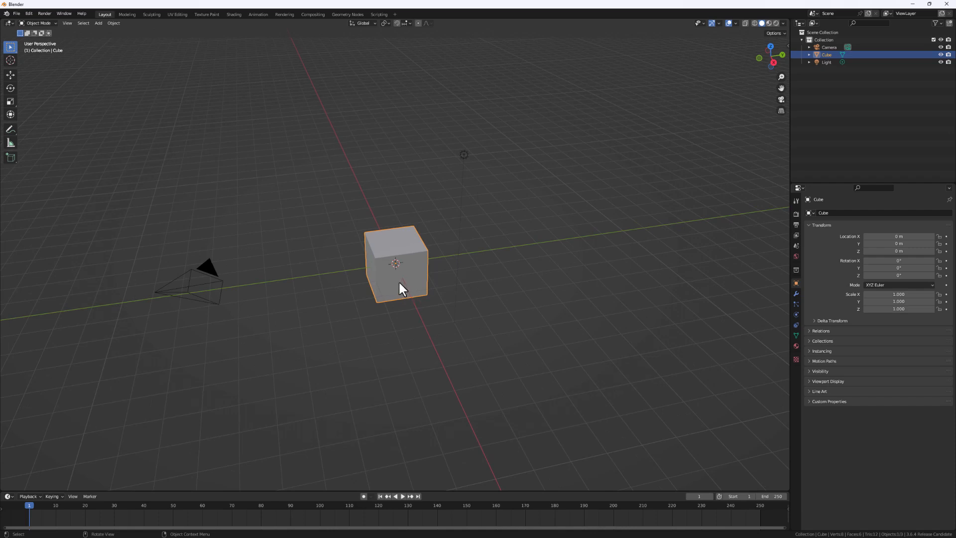
- Delete the default light from the scene
left_click(473, 159)
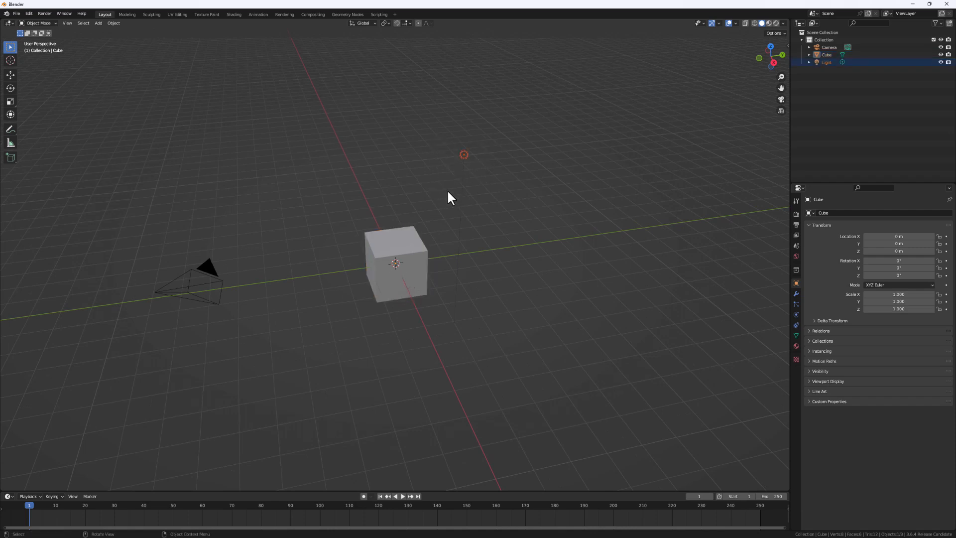
left_click_drag(512, 132, 443, 174)
key("x")
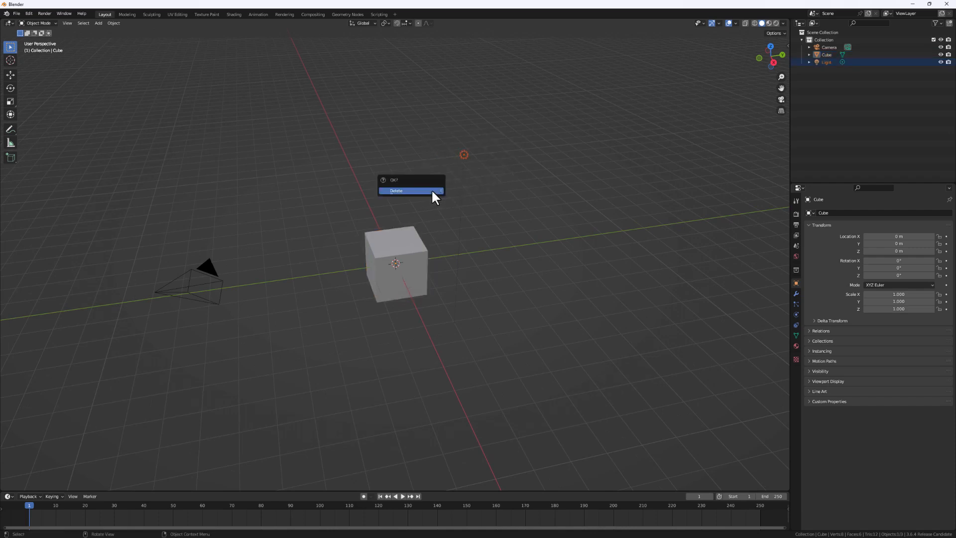
left_click(432, 191)
- Put the default cube into Edit Mode and switch to face selection
middle_click_drag(467, 281, 374, 302)
scroll(408, 256, "up", 5)
left_click(397, 271)
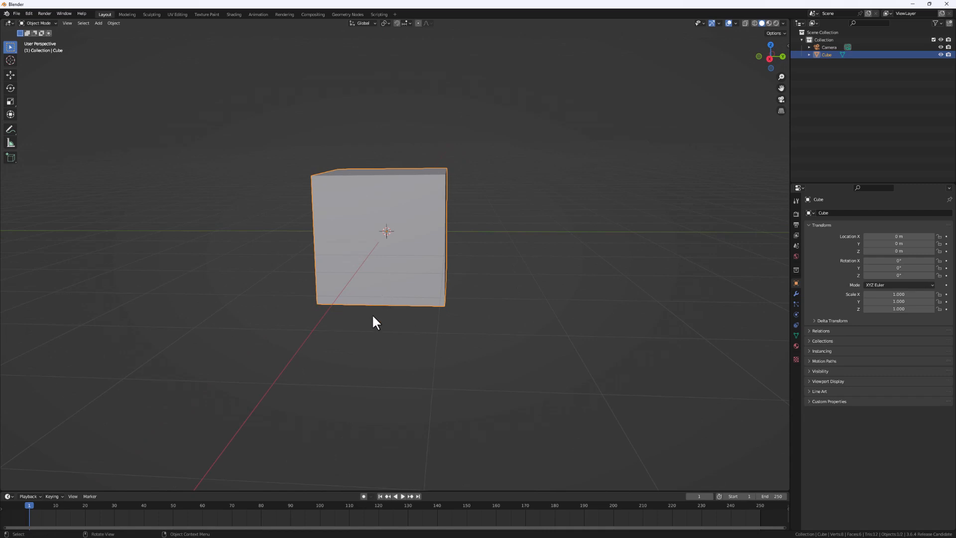
key("Tab")
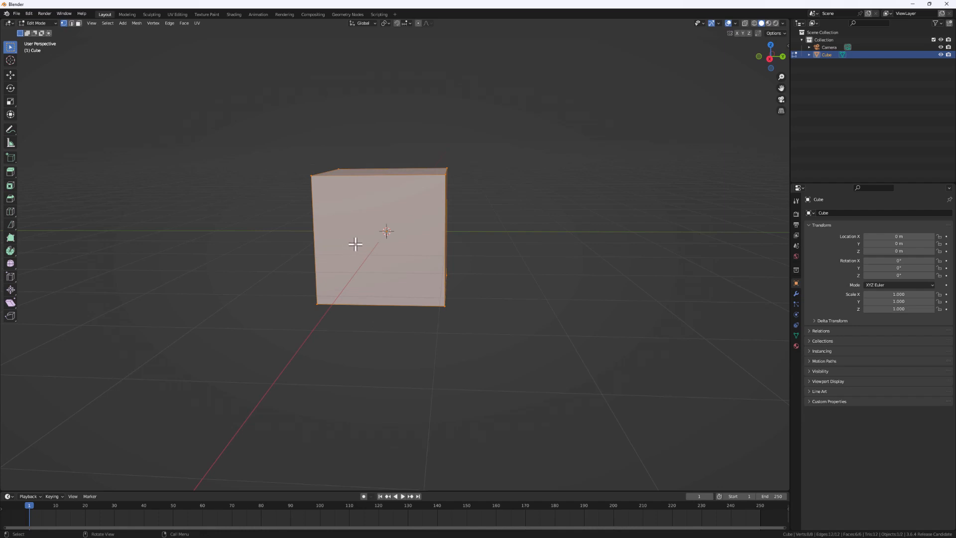
middle_click_drag(359, 251, 411, 186)
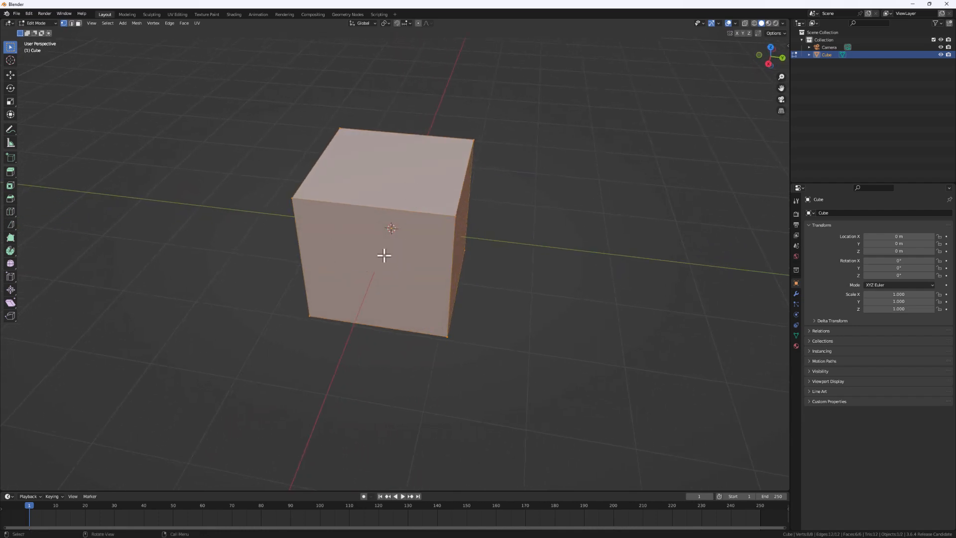
middle_click_drag(389, 262, 389, 271)
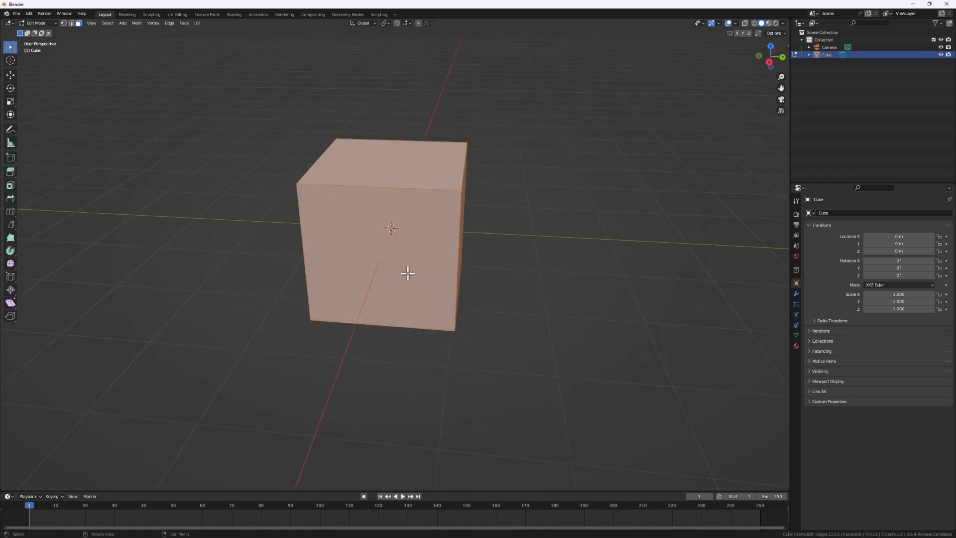
left_click(71, 23)
left_click(79, 23)
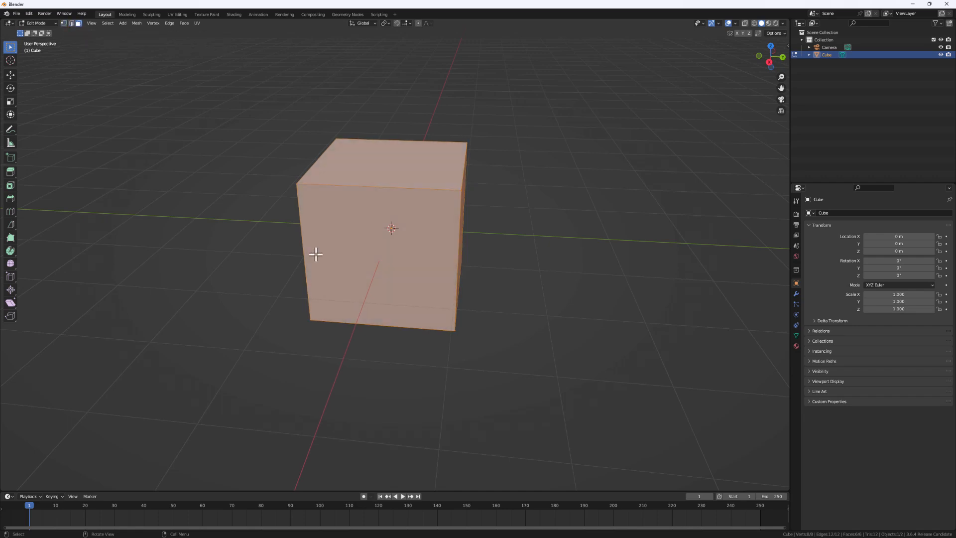
- Inset the cube's front face on the positive X side to leave a narrow border
left_click(395, 266)
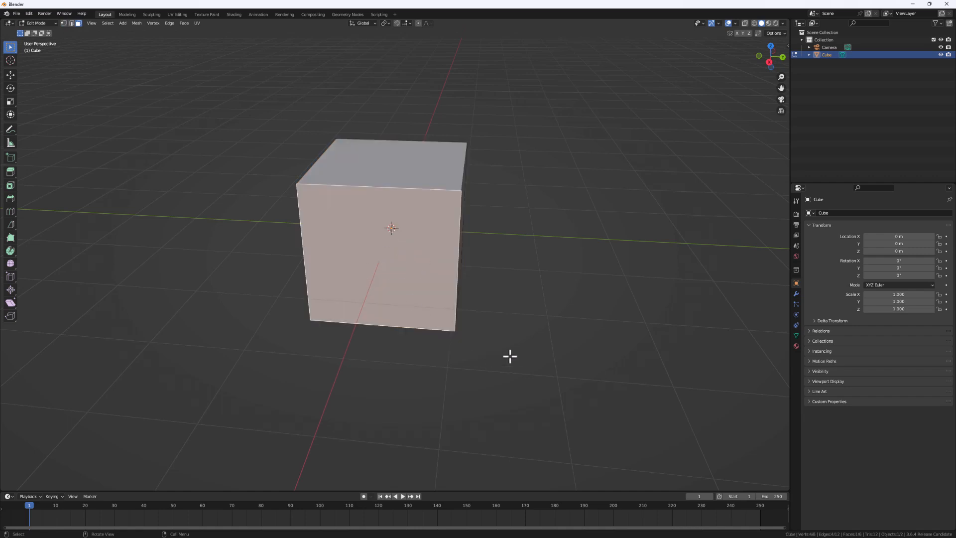
mouse_move(510, 356)
middle_mouse_down()
mouse_move(461, 324)
mouse_move(516, 348)
middle_mouse_up()
key("i")
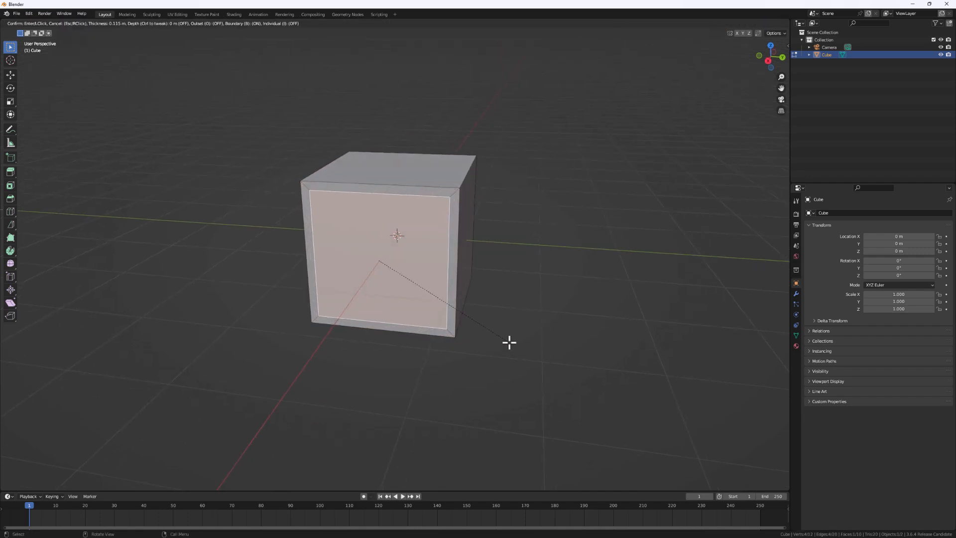
left_click(505, 341)
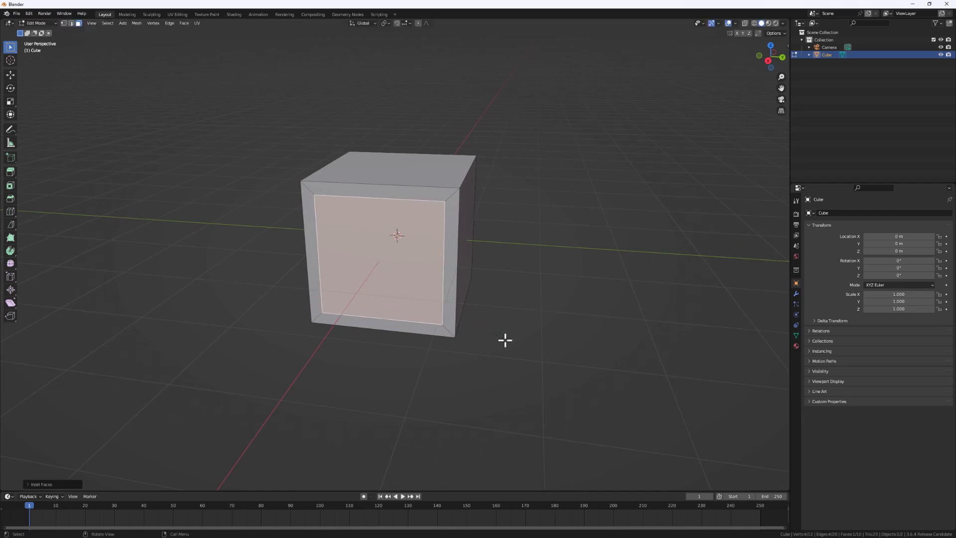
- Extrude the inset front face about 0.155 m into the cube and inset the recessed face slightly
middle_click_drag(405, 324, 328, 312)
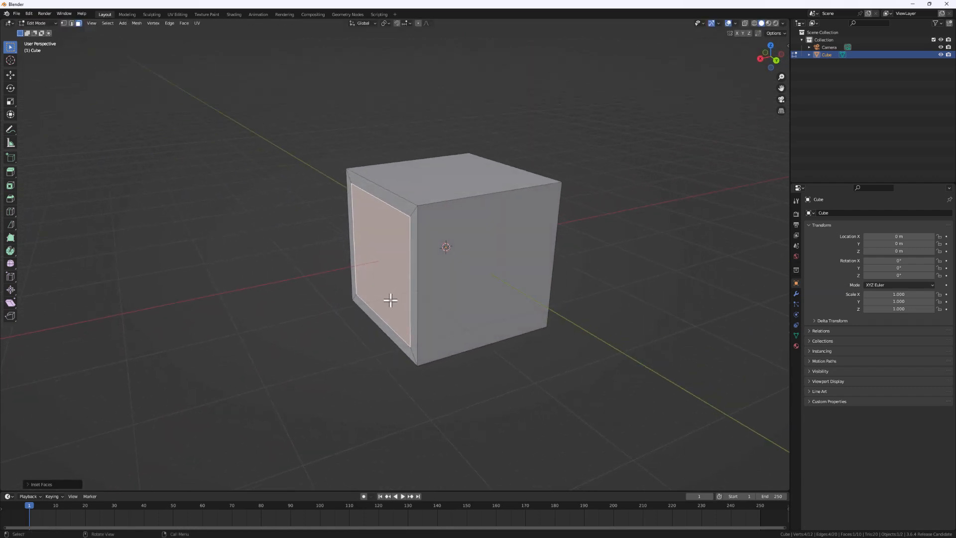
key("e")
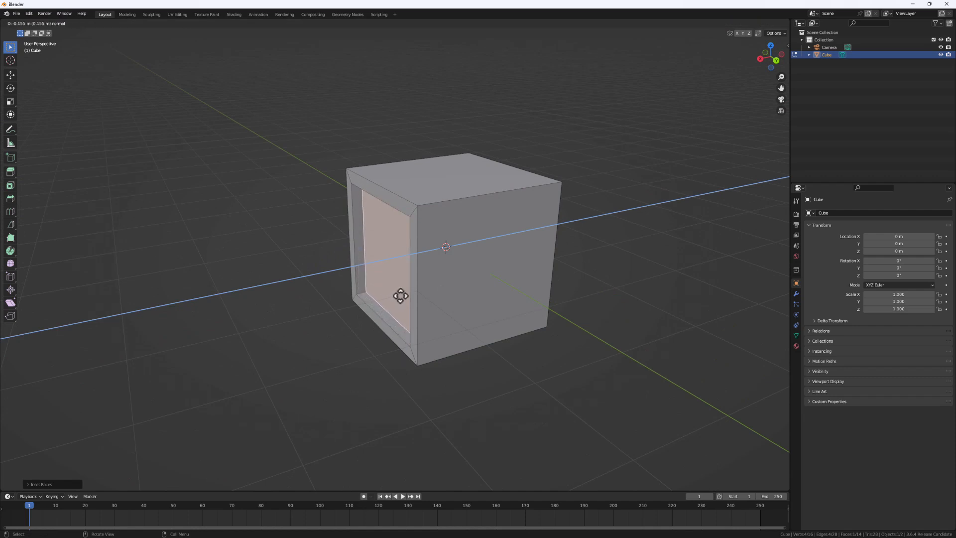
left_click(400, 295)
middle_click_drag(382, 309, 419, 319)
key("i")
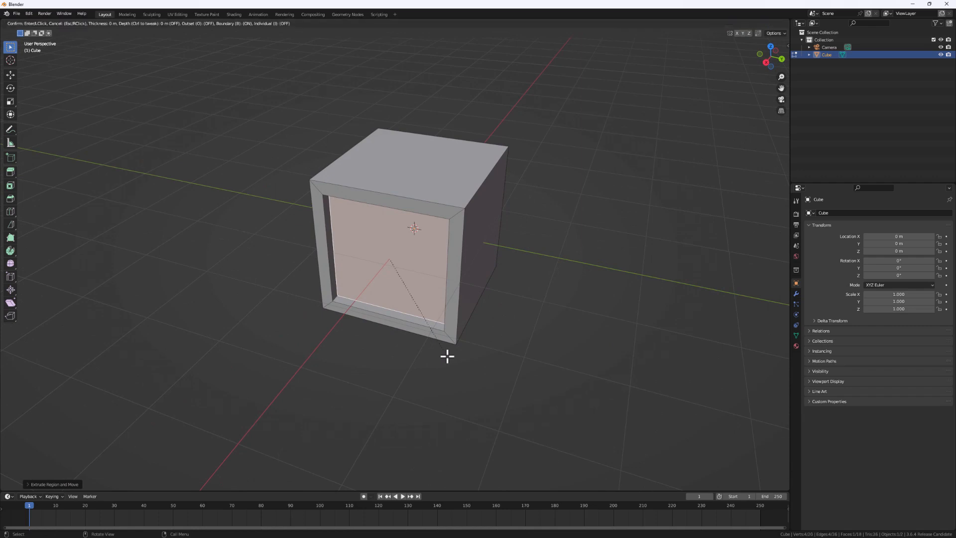
left_click(443, 351)
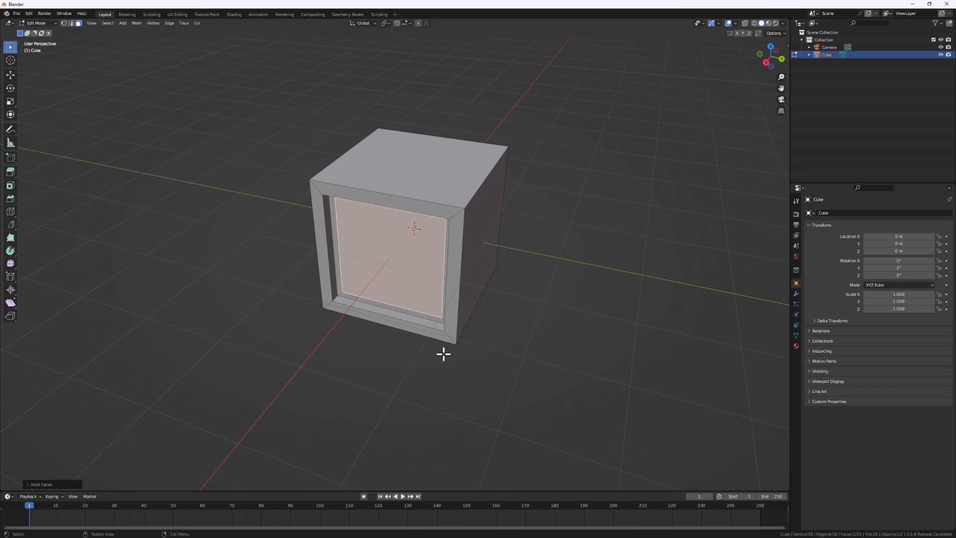
- Move the inner recessed face outward along the global X axis by about 0.174 m
middle_click_drag(443, 351, 425, 337)
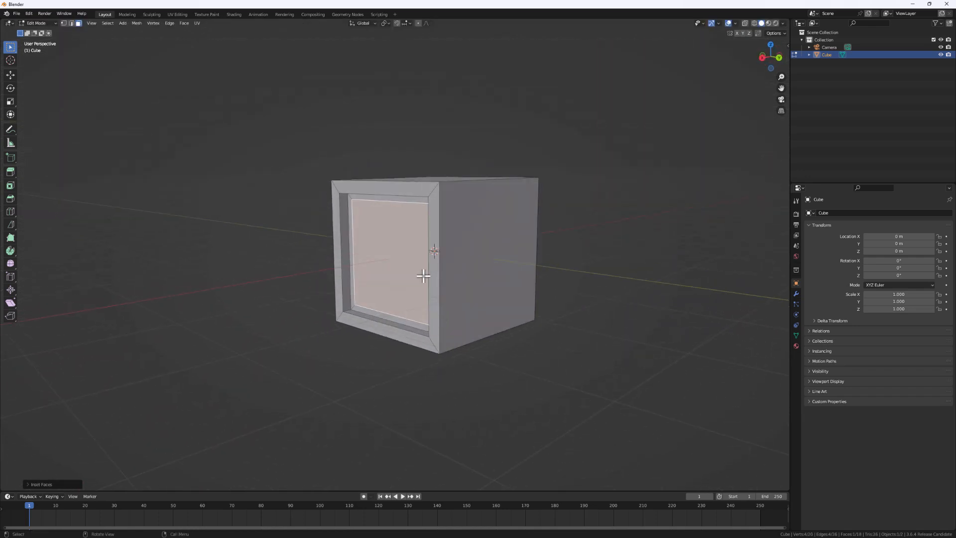
middle_click_drag(414, 272, 389, 264)
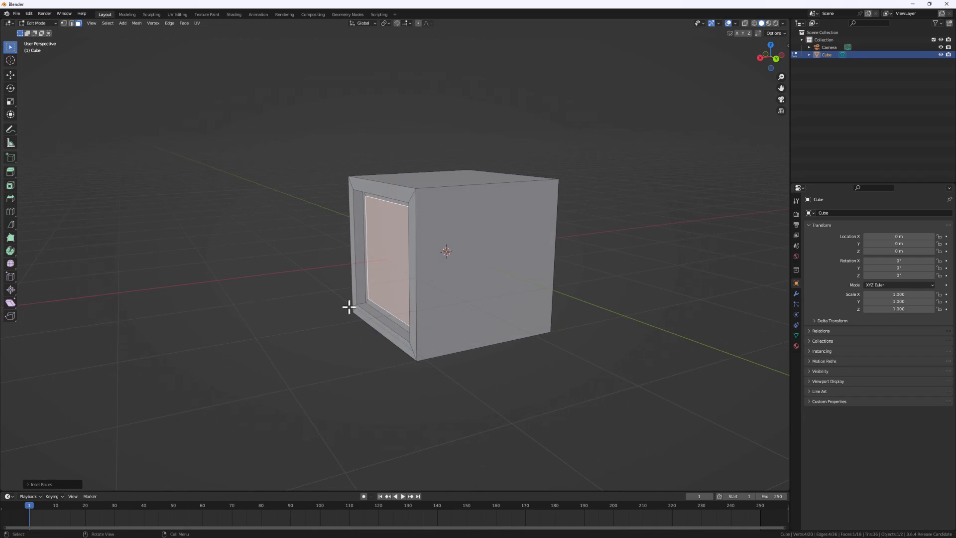
middle_click_drag(349, 307, 365, 309)
key("g")
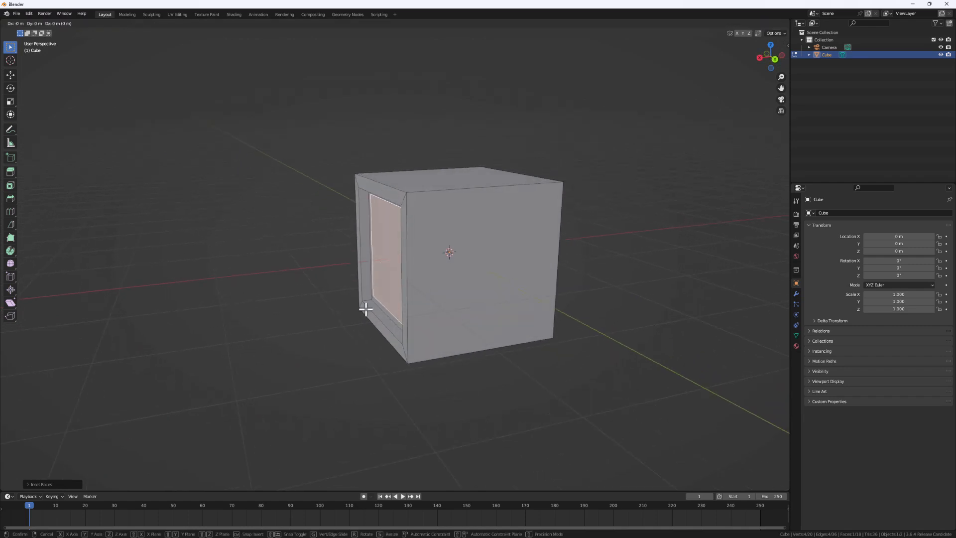
key("x")
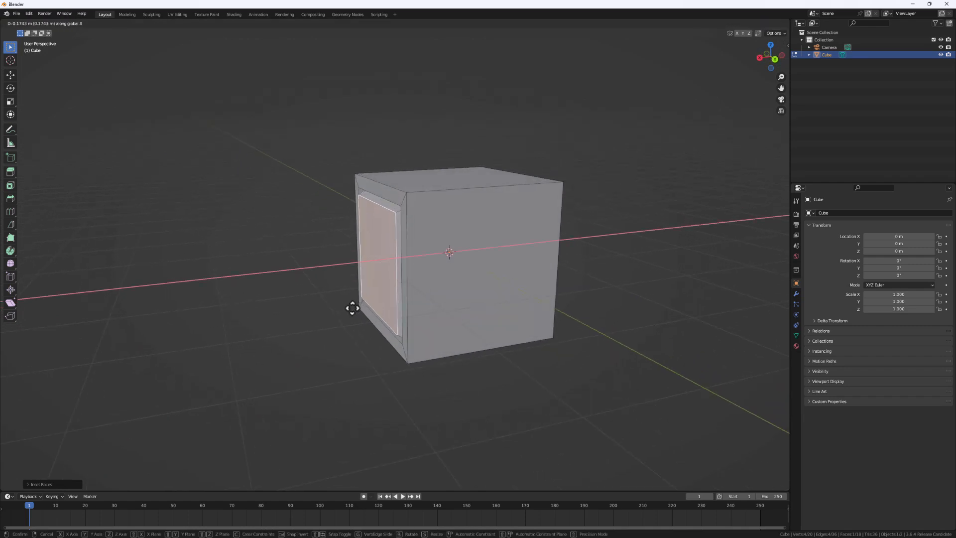
left_click(352, 307)
- Return to Object Mode and give the cube a Subdivision Surface modifier with viewport level 2
middle_click_drag(352, 309, 455, 316)
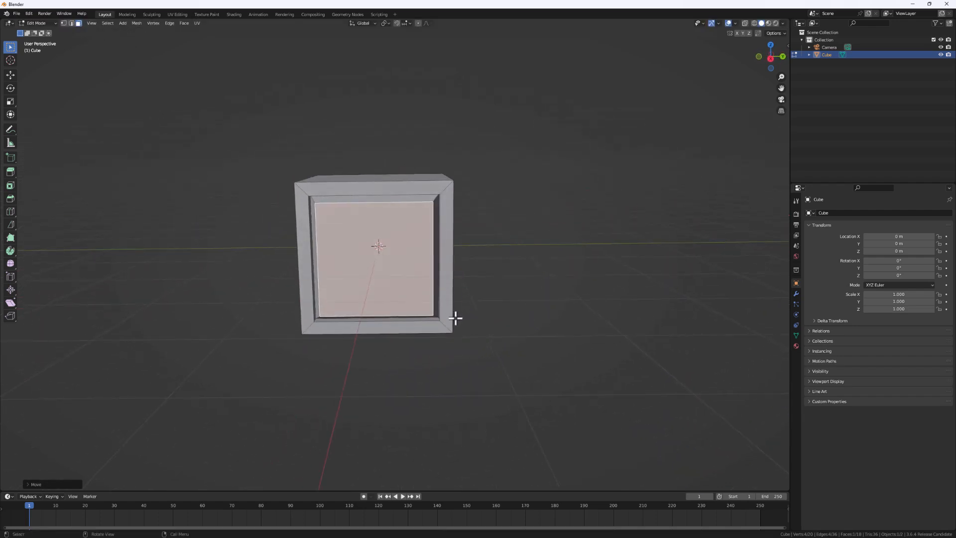
key("Tab")
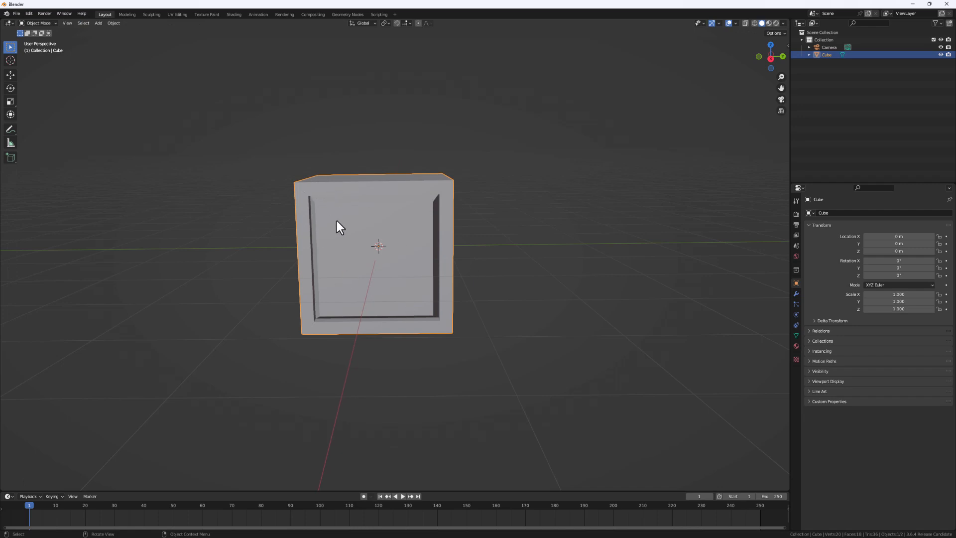
left_click(796, 294)
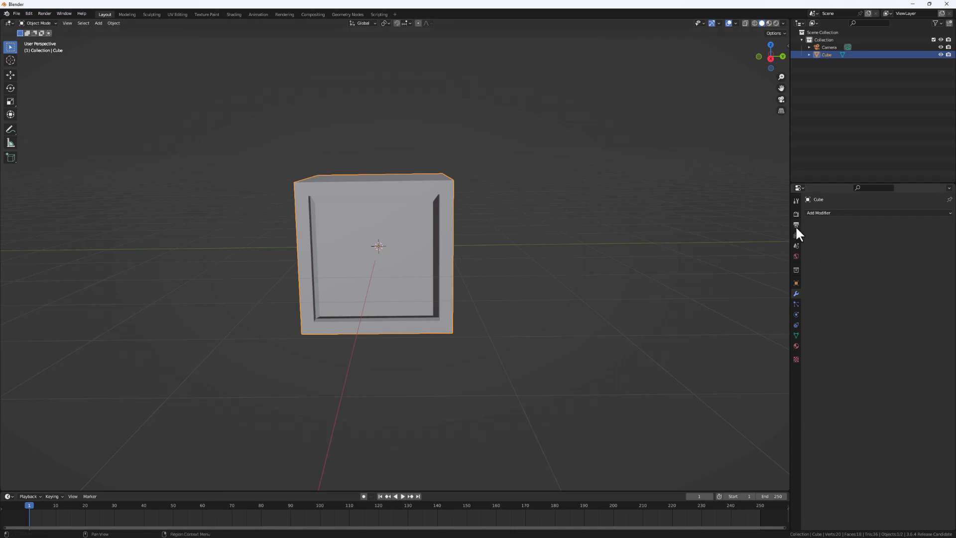
left_click(822, 212)
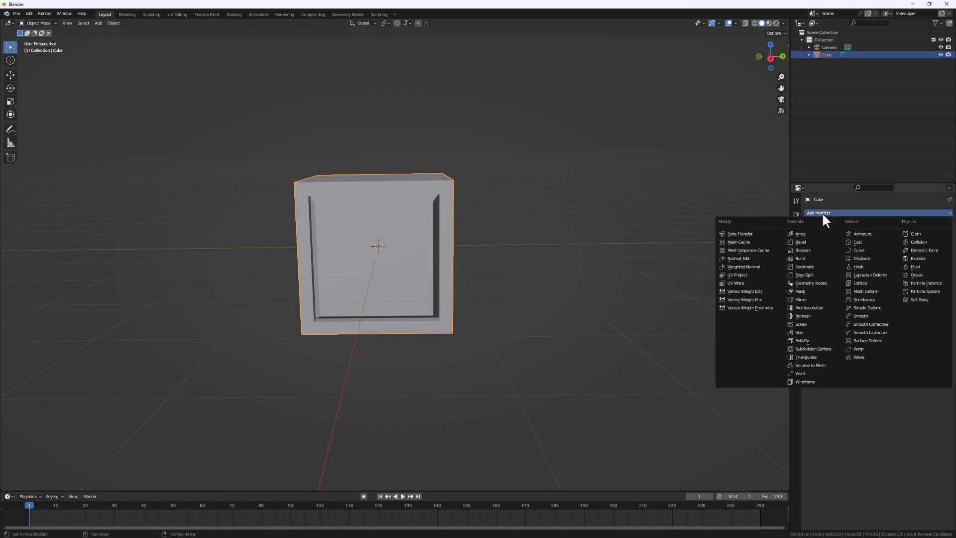
left_click(814, 348)
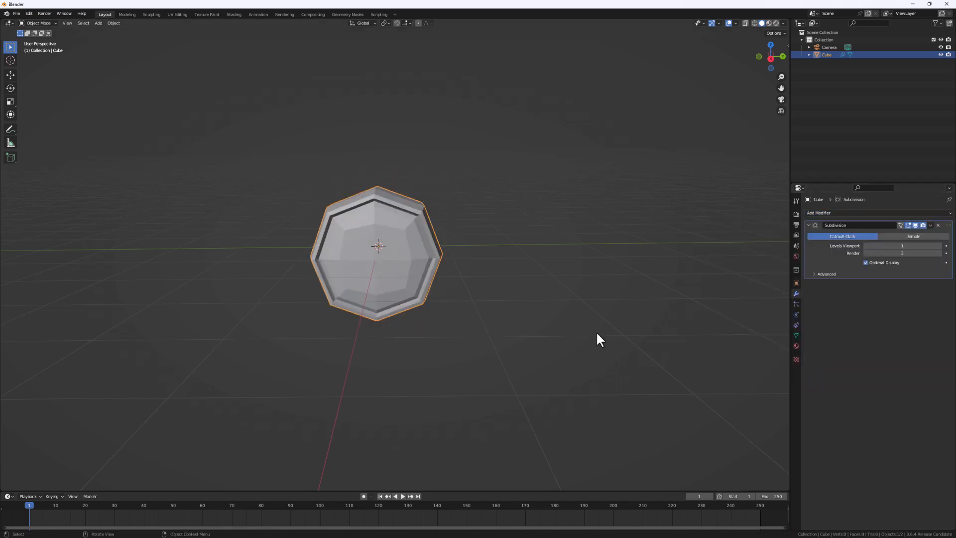
middle_click_drag(425, 305, 422, 156)
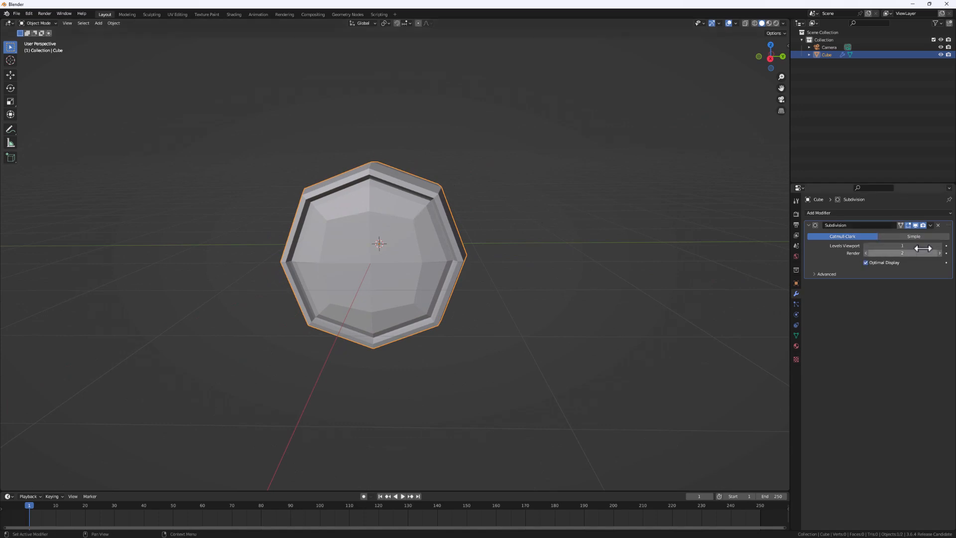
left_click(940, 245)
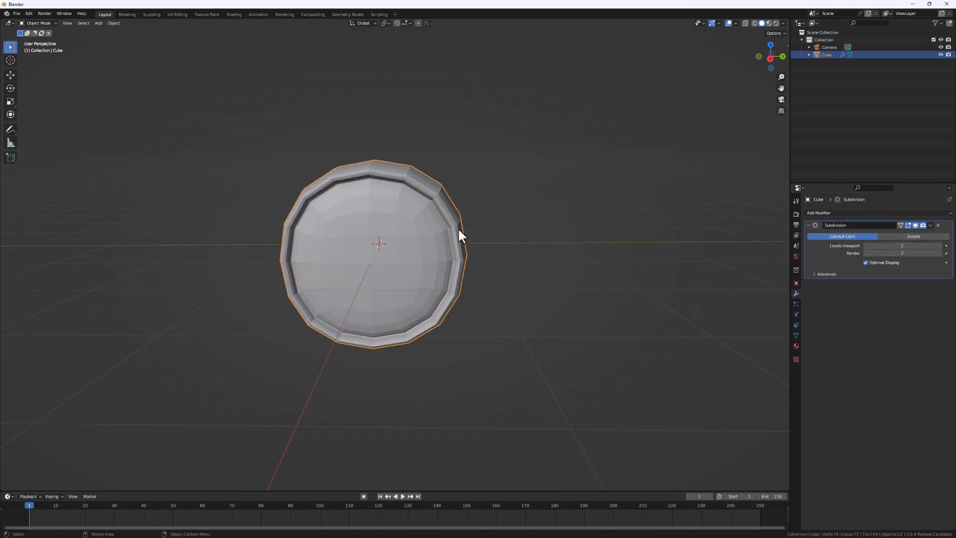
- In Edit Mode, add two evenly spaced vertical loop cuts across the cube's front face without sliding them
middle_click_drag(459, 229, 414, 288)
key("Tab")
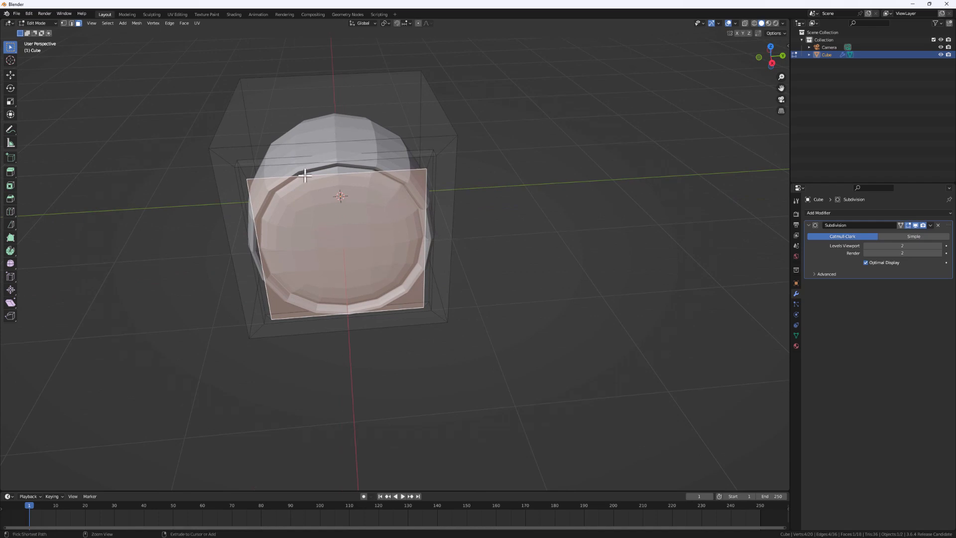
key("ctrl+r")
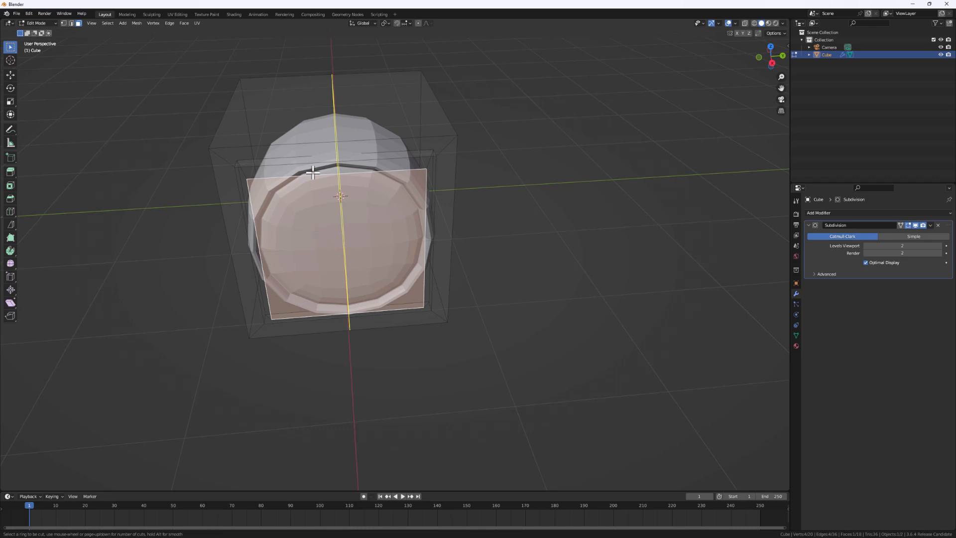
scroll(312, 173, "up", 1)
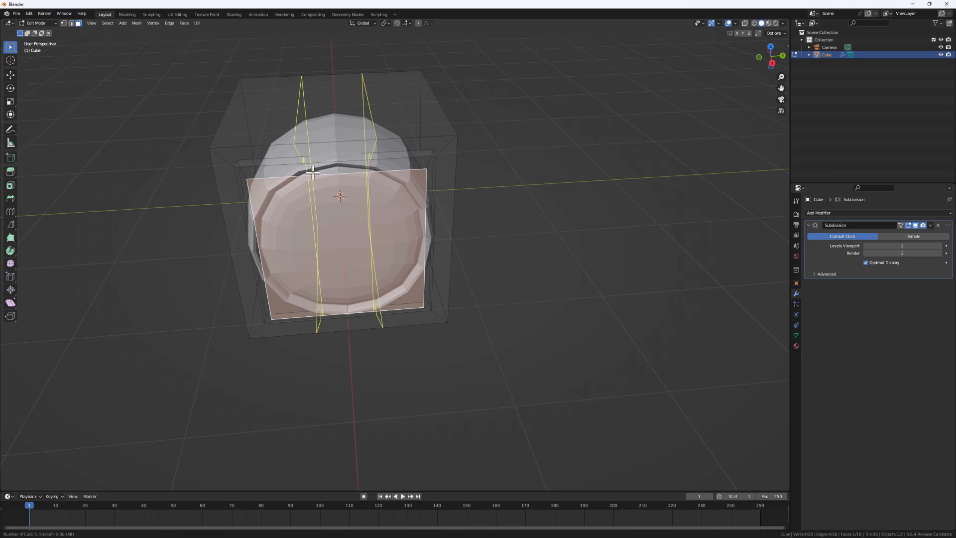
left_click(313, 172)
right_click(313, 171)
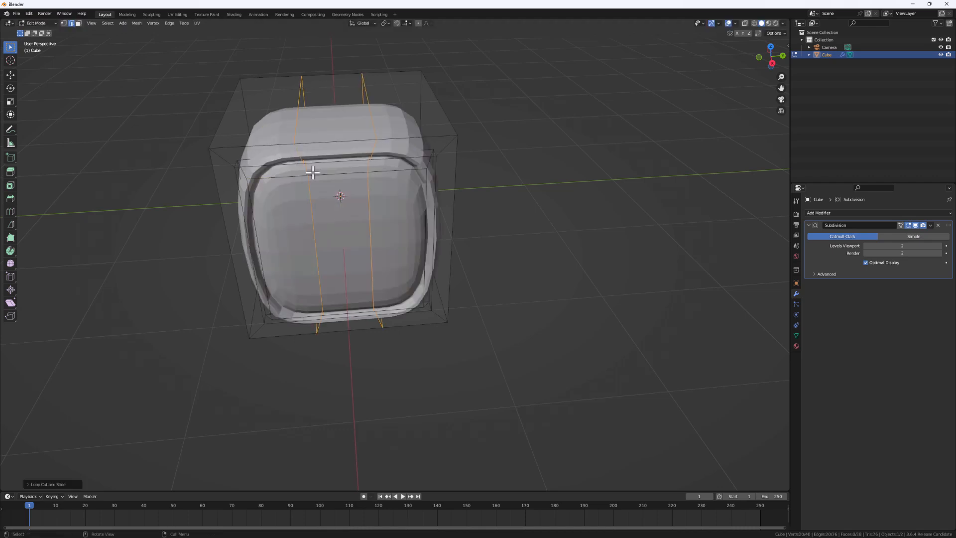
- Add two evenly spaced horizontal loop cuts around the cube's front and sides without sliding them
key("ctrl+r")
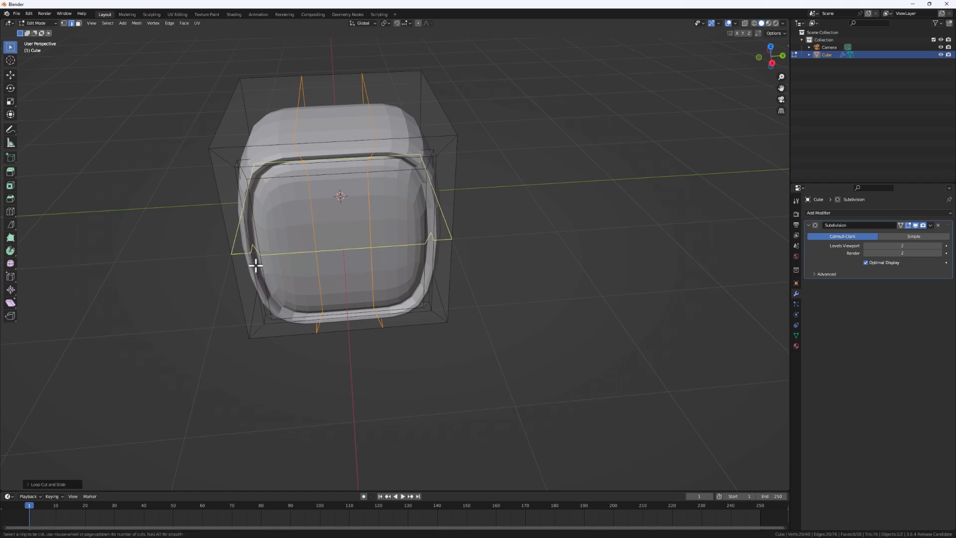
left_click(246, 256)
right_click(245, 256)
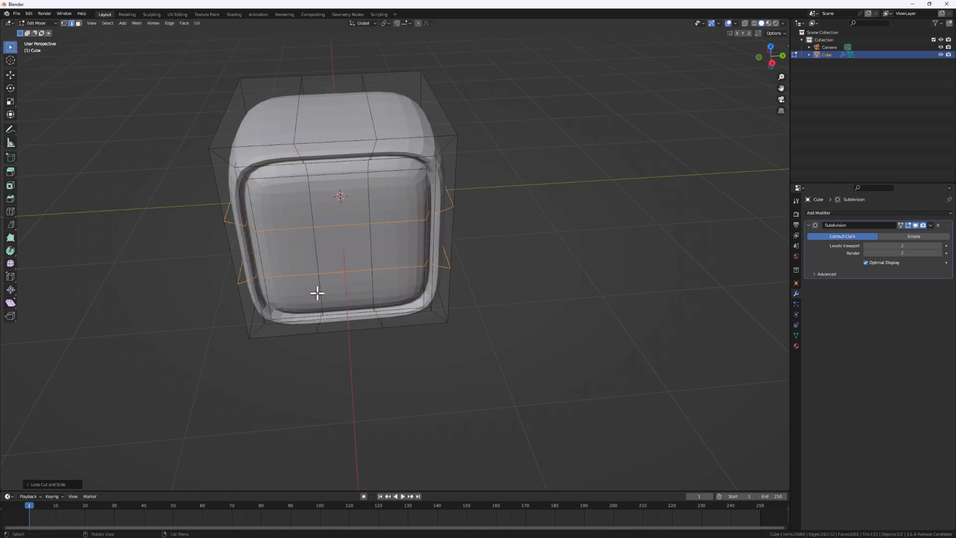
- Add two evenly spaced loop cuts around the cube's top, sides and bottom, dividing its depth along X, without sliding them
middle_click_drag(315, 292, 388, 31)
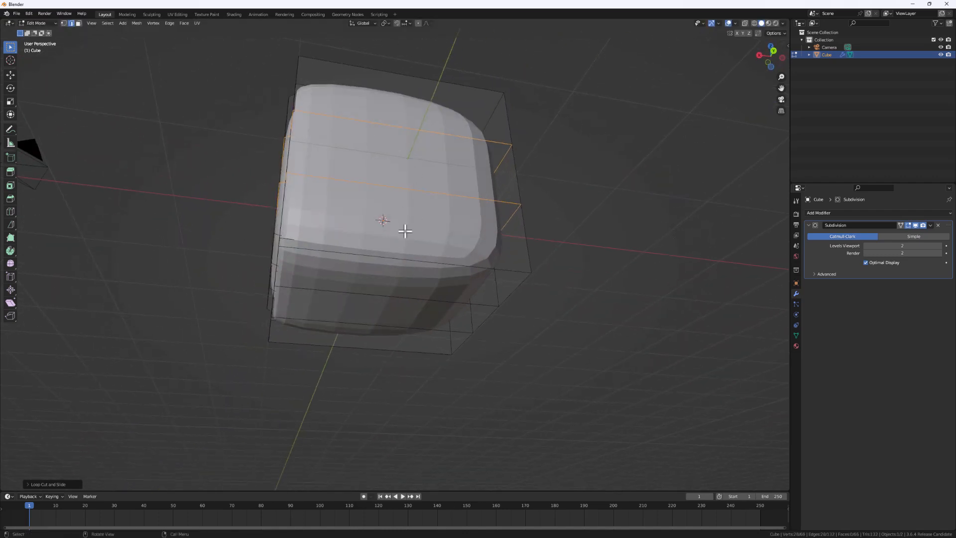
key("ctrl+r")
scroll(385, 191, "up", 1)
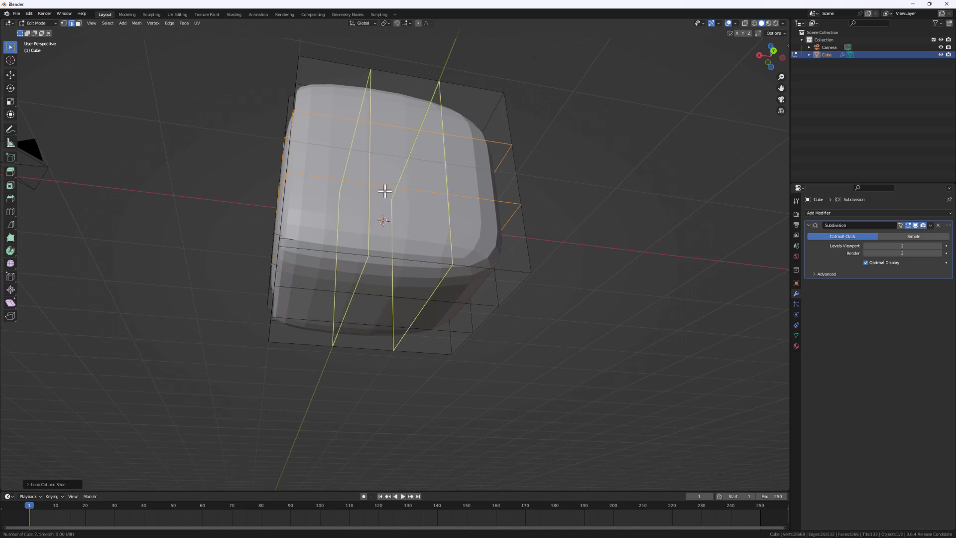
left_click(385, 191)
right_click(385, 190)
middle_click_drag(399, 213, 317, 130)
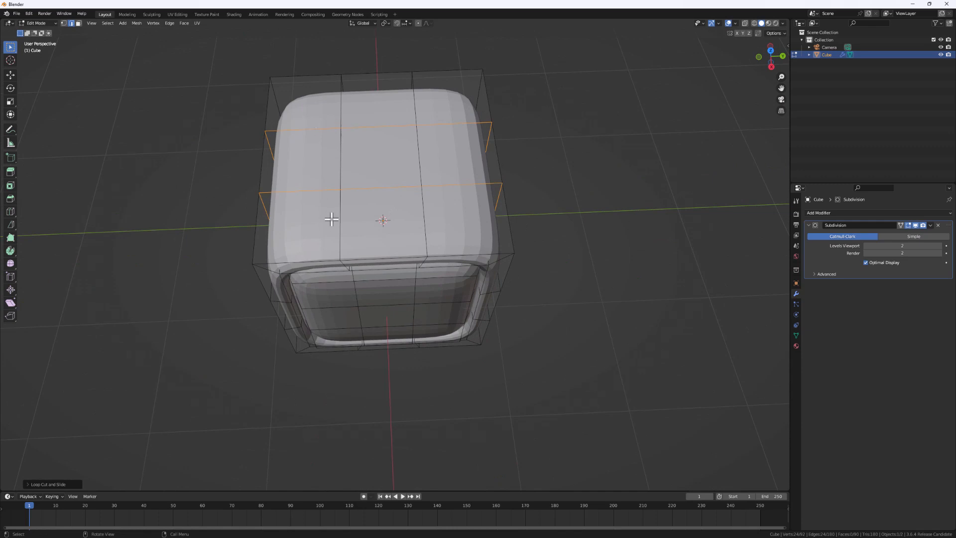
middle_click_drag(331, 216, 329, 175)
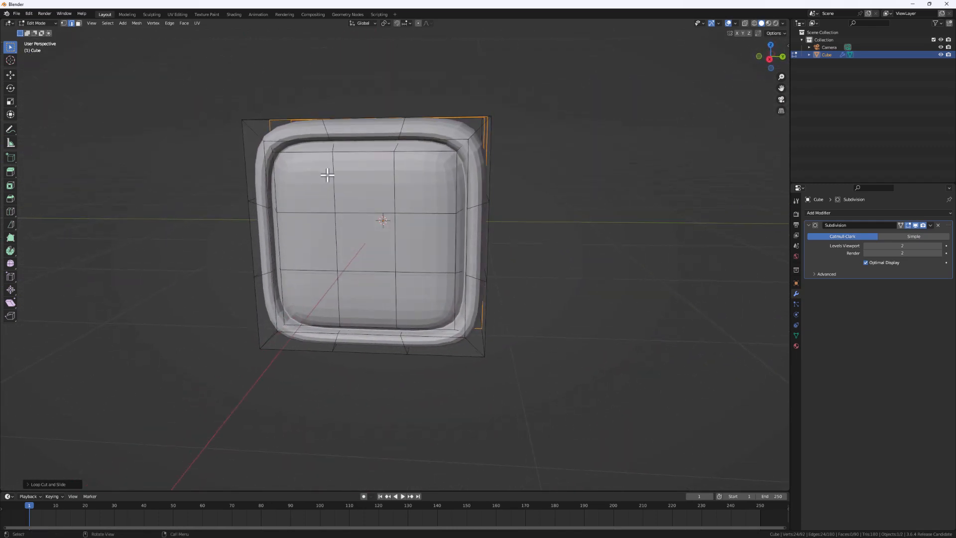
- Return to Object Mode and apply Shade Smooth to the cube
key("Tab")
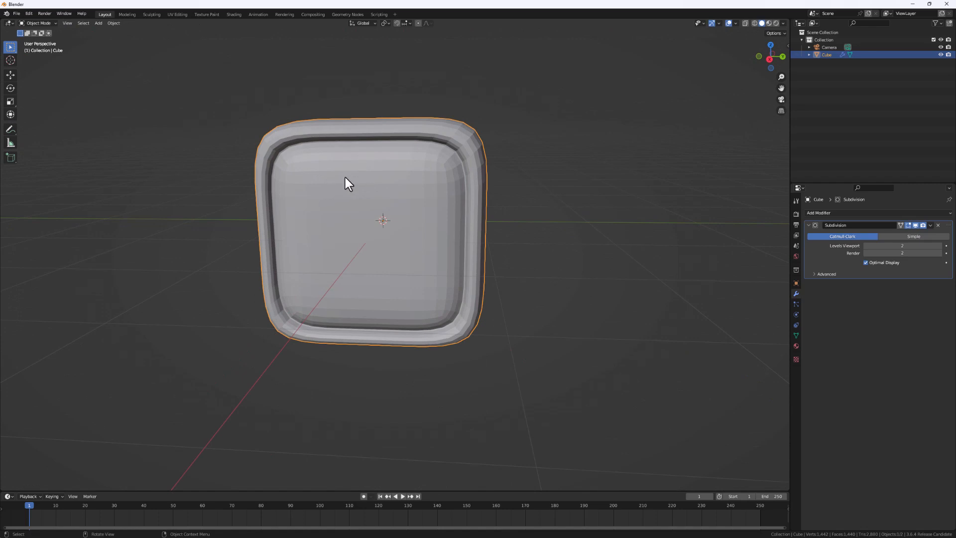
right_click(347, 175)
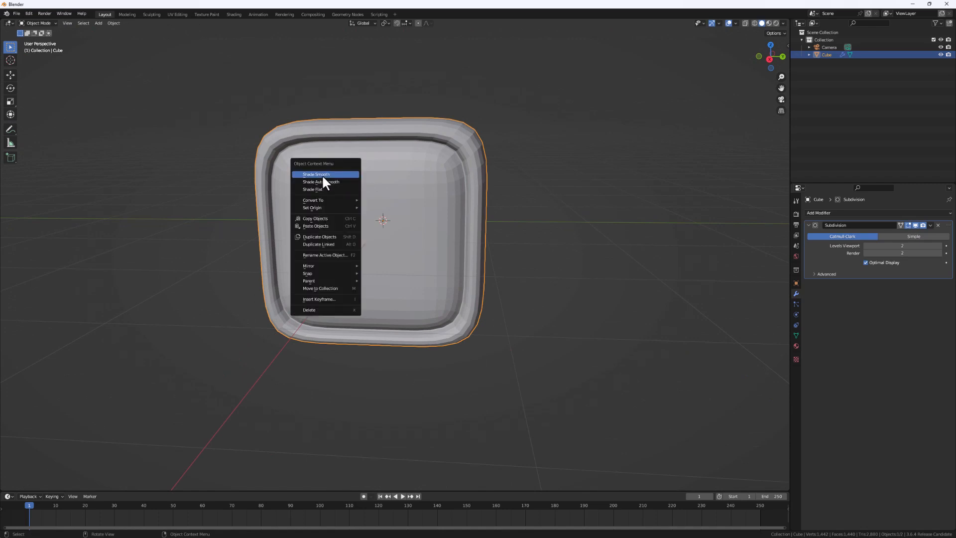
left_click(322, 175)
mouse_move(376, 197)
middle_mouse_down()
mouse_move(409, 184)
mouse_move(354, 196)
mouse_move(365, 213)
middle_mouse_up()
middle_click_drag(393, 171, 384, 211)
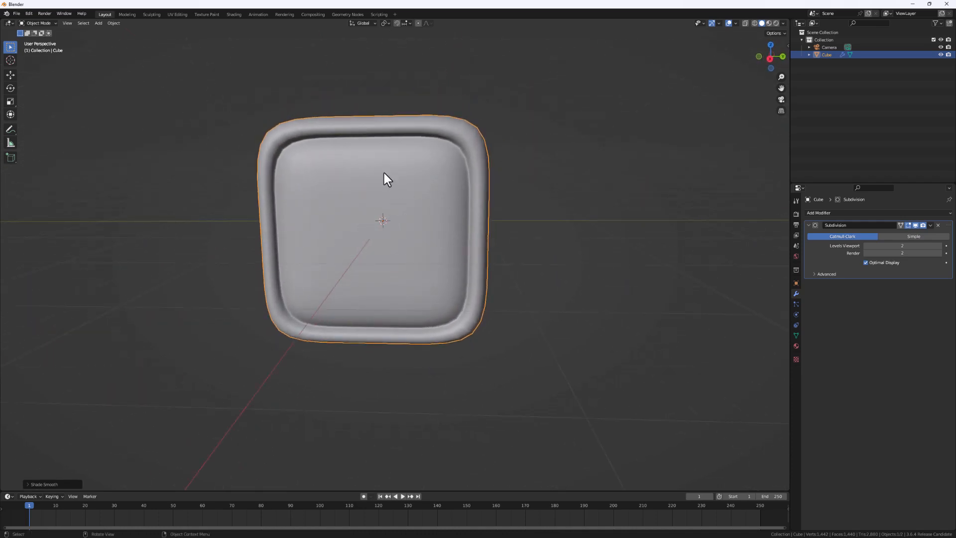
- In Edit Mode, turn off the Subdivision modifier's Edit Mode display so the unsubdivided mesh is shown
key("Tab")
middle_click_drag(335, 179, 354, 171)
scroll(355, 171, "up", 2)
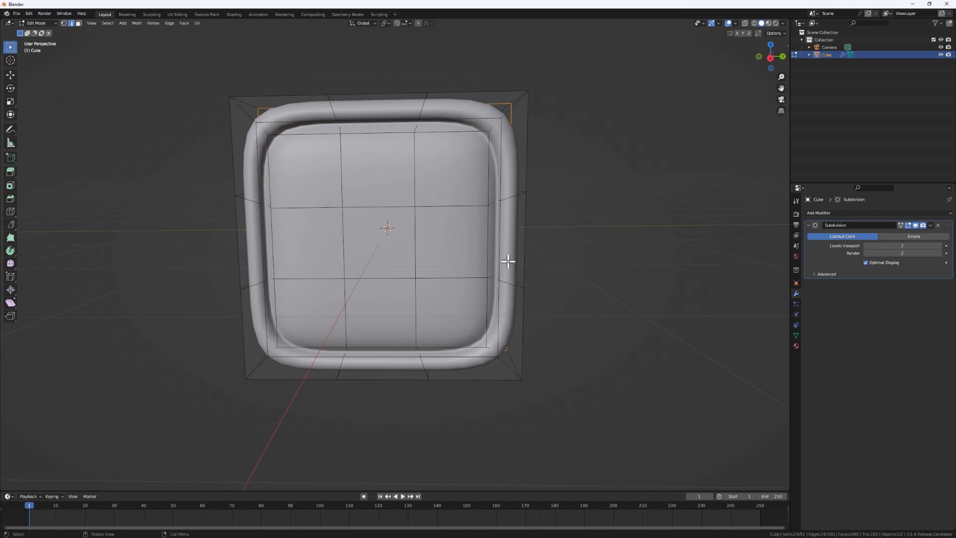
middle_click_drag(508, 263, 461, 252)
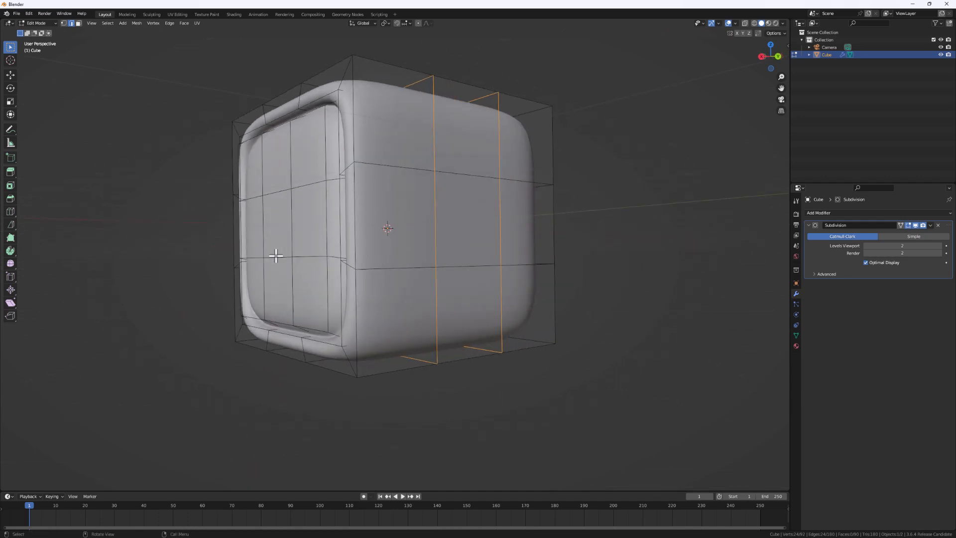
middle_click_drag(276, 255, 324, 264)
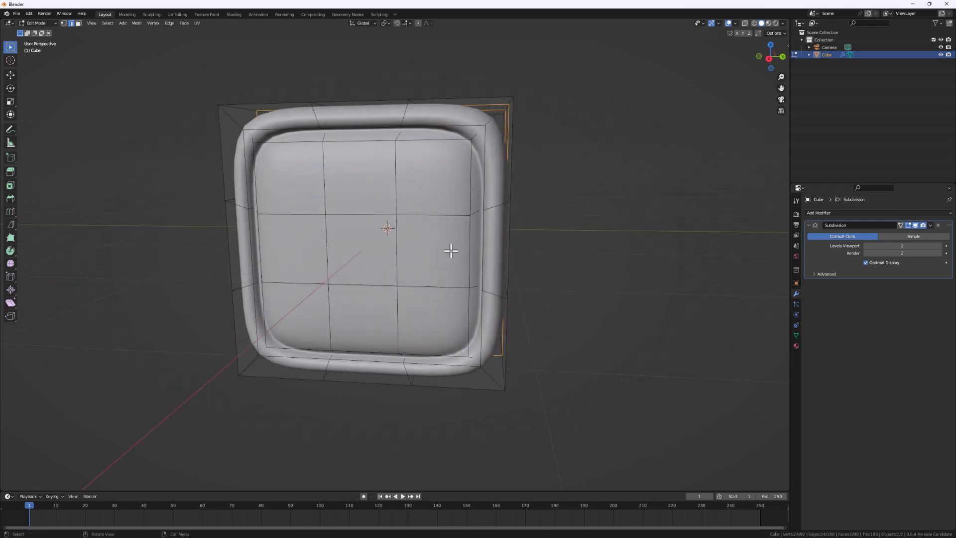
key("ctrl+r")
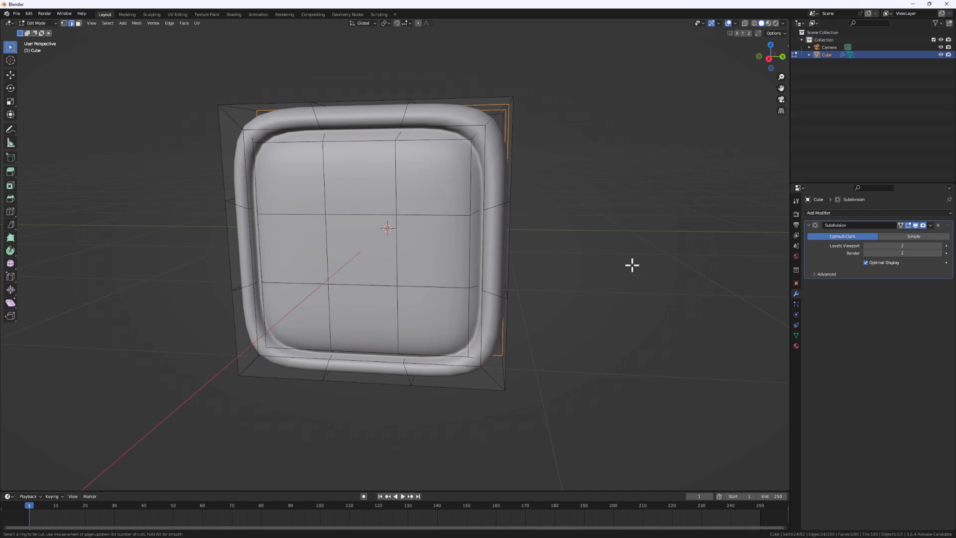
key("Escape")
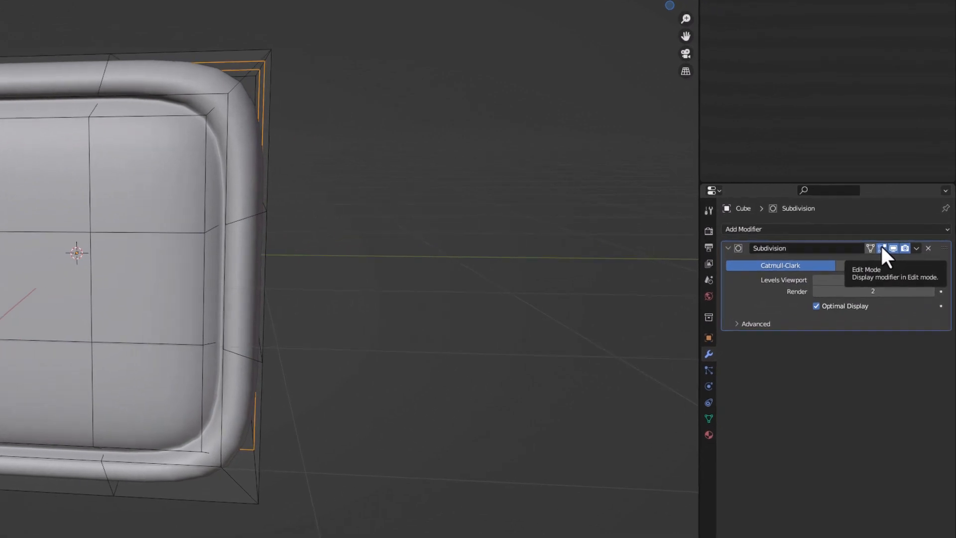
left_click(882, 248)
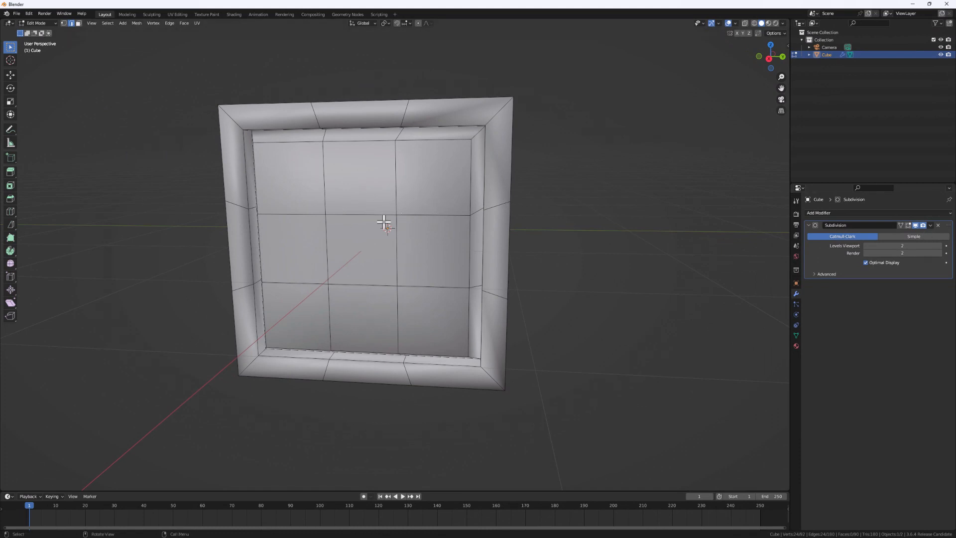
- Select the edge loop deep in the groove around the front panel and rip it, leaving the ripped vertices in place
key("Tab")
middle_click_drag(380, 165, 427, 252)
key("Tab")
scroll(444, 152, "up", 4)
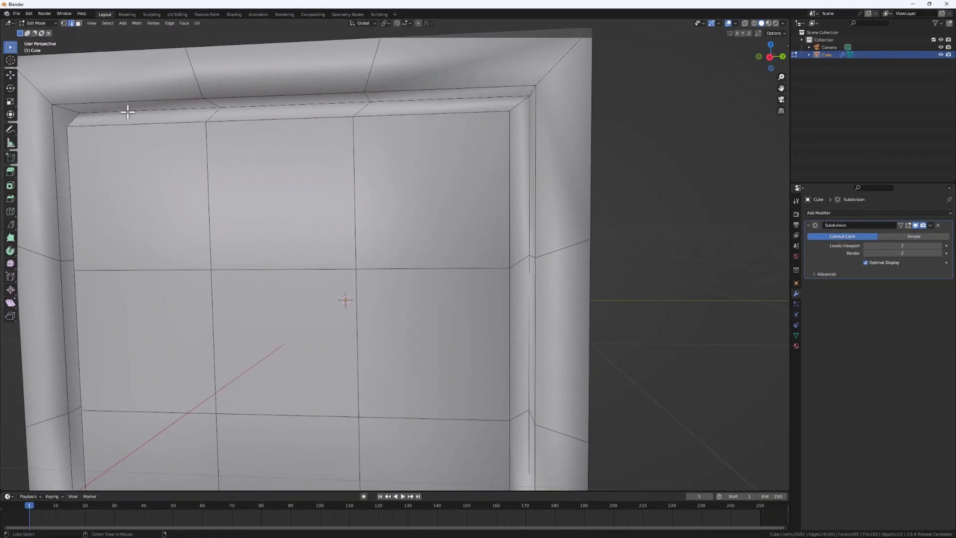
left_click(128, 112, "alt")
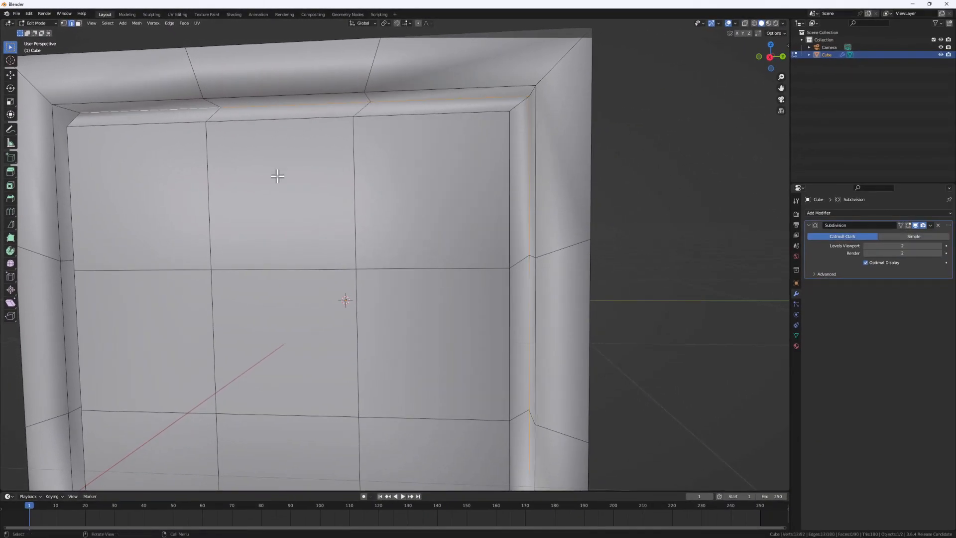
scroll(516, 203, "down", 5)
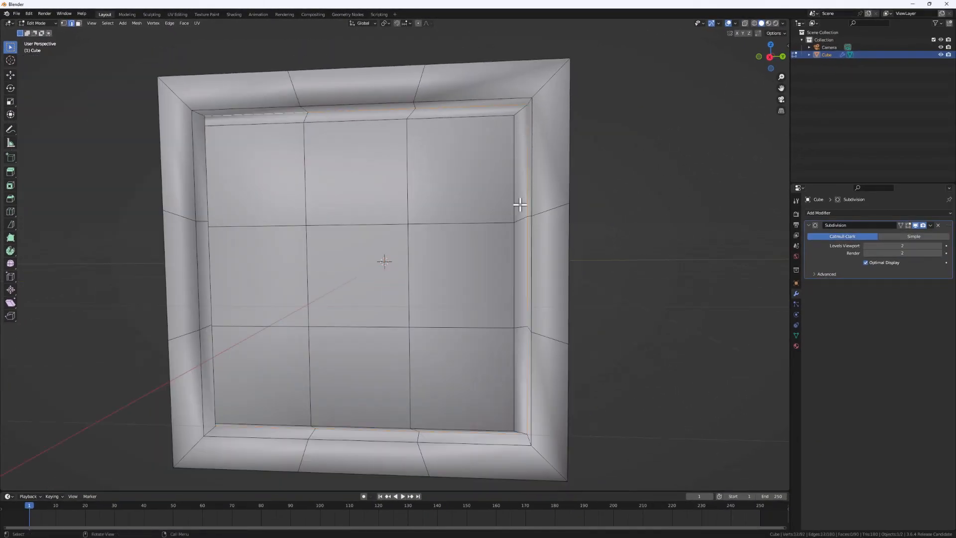
middle_click_drag(484, 337, 465, 352)
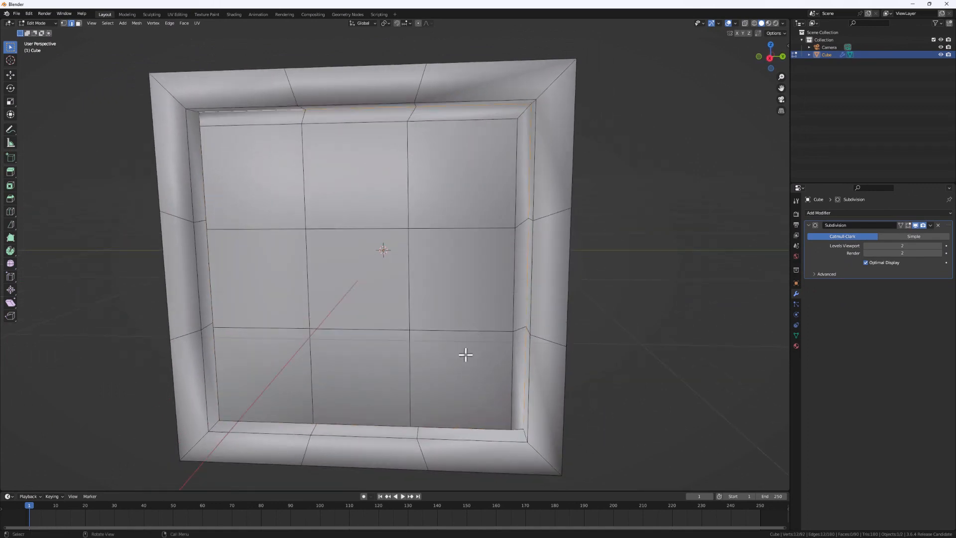
key("g")
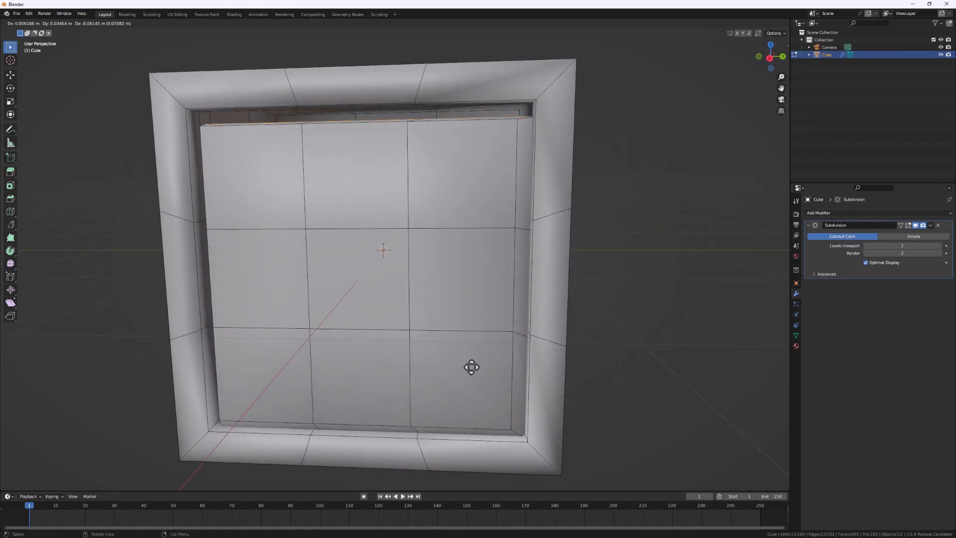
right_click(470, 362)
scroll(518, 388, "down", 3)
middle_click_drag(451, 344, 428, 311)
scroll(428, 309, "up", 5)
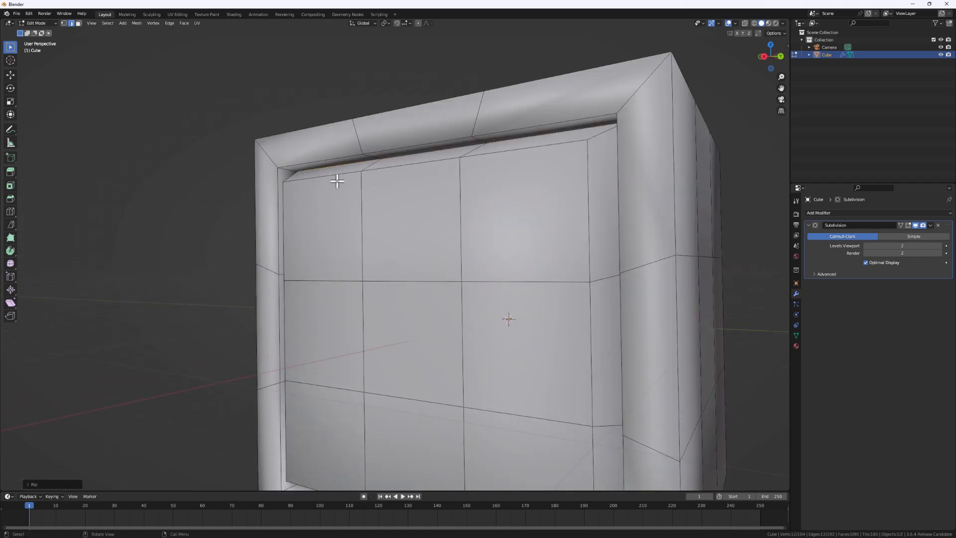
- Try moving a single back edge along the front panel's upper rim to test the split, and undo the move
left_click(366, 136)
left_click(371, 188)
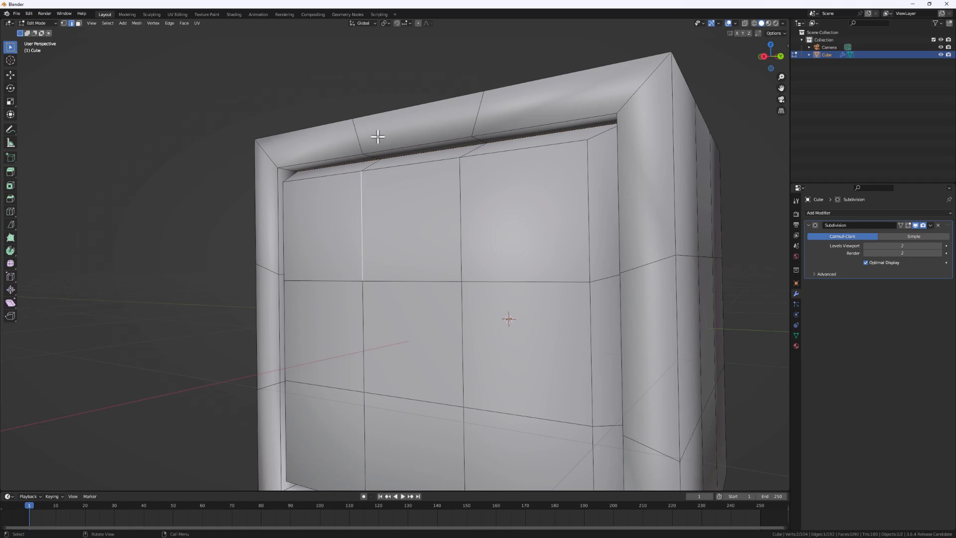
left_click(348, 166)
mouse_move(367, 199)
middle_mouse_down()
mouse_move(380, 197)
mouse_move(371, 212)
mouse_move(363, 198)
middle_mouse_up()
key("g")
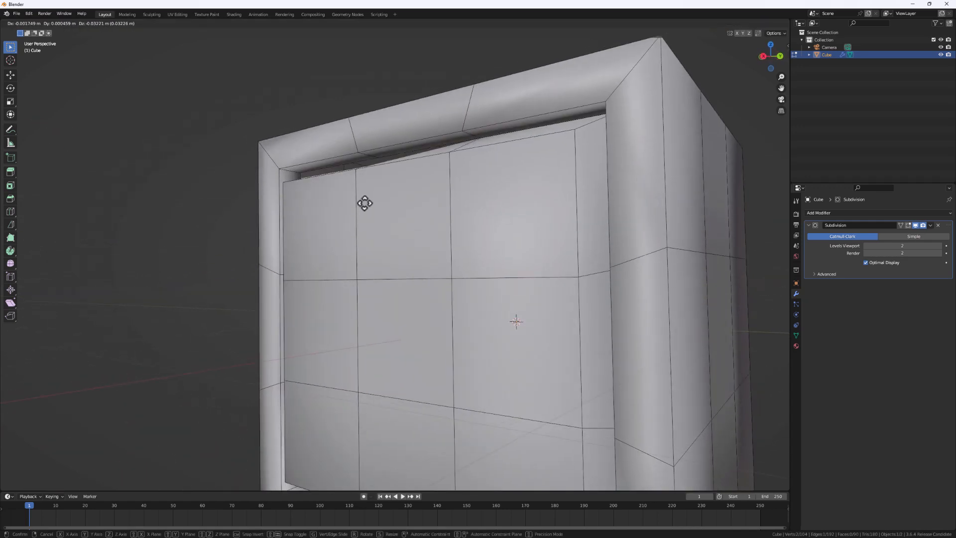
left_click(365, 204)
scroll(329, 170, "up", 4)
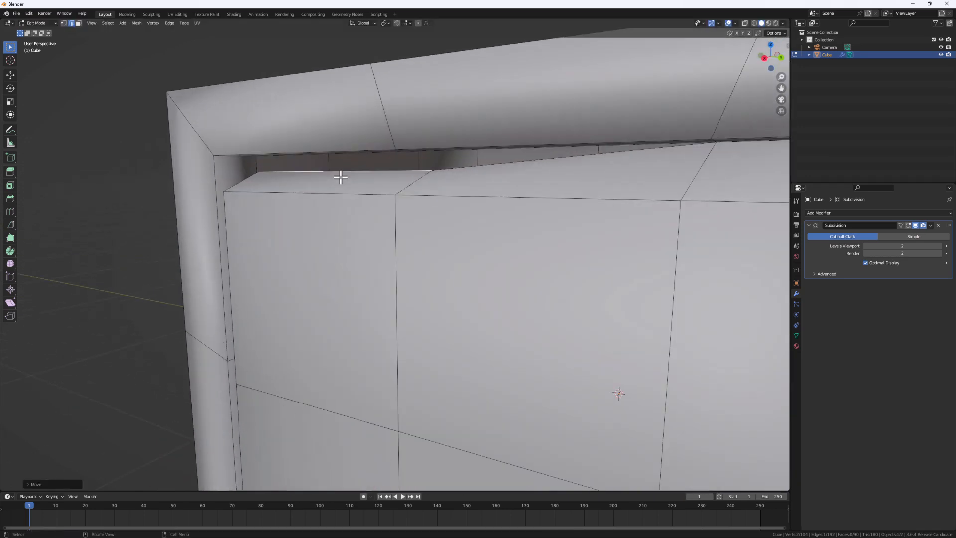
middle_click_drag(341, 178, 392, 175)
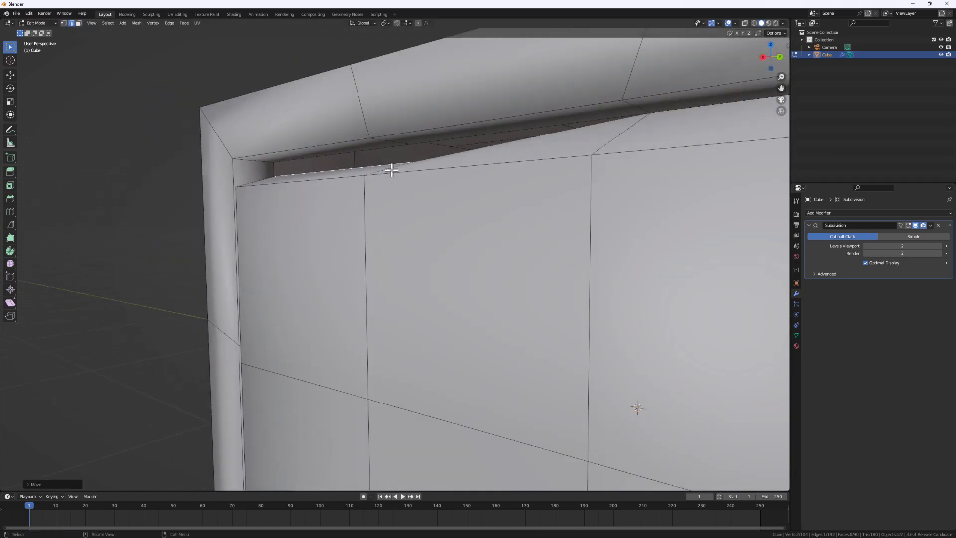
key("ctrl+z")
scroll(457, 222, "down", 10)
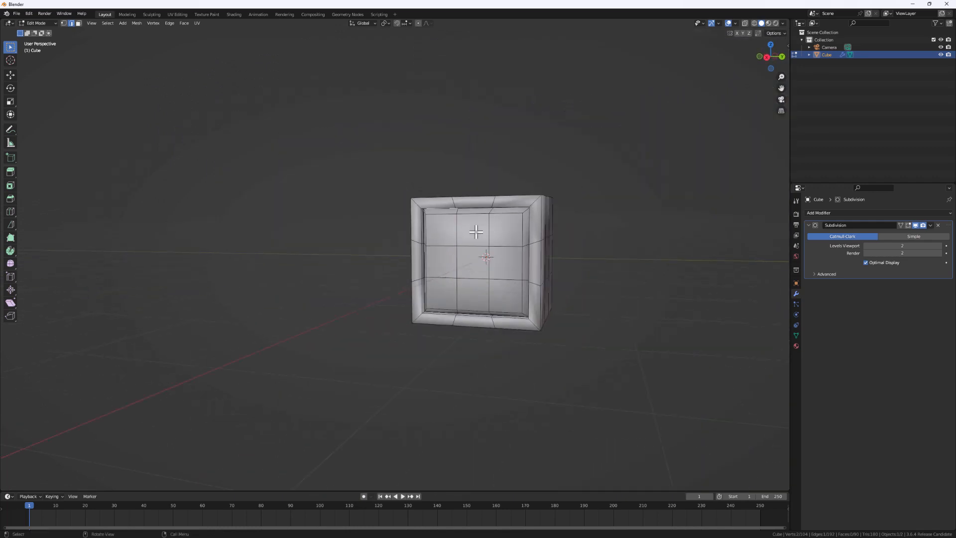
- Check the smoothed form in Object Mode, and in Edit Mode's face select mode select all faces linked to the front panel's centre face
key("Tab")
middle_click_drag(452, 216, 503, 259)
scroll(456, 240, "up", 6)
scroll(566, 354, "down", 5)
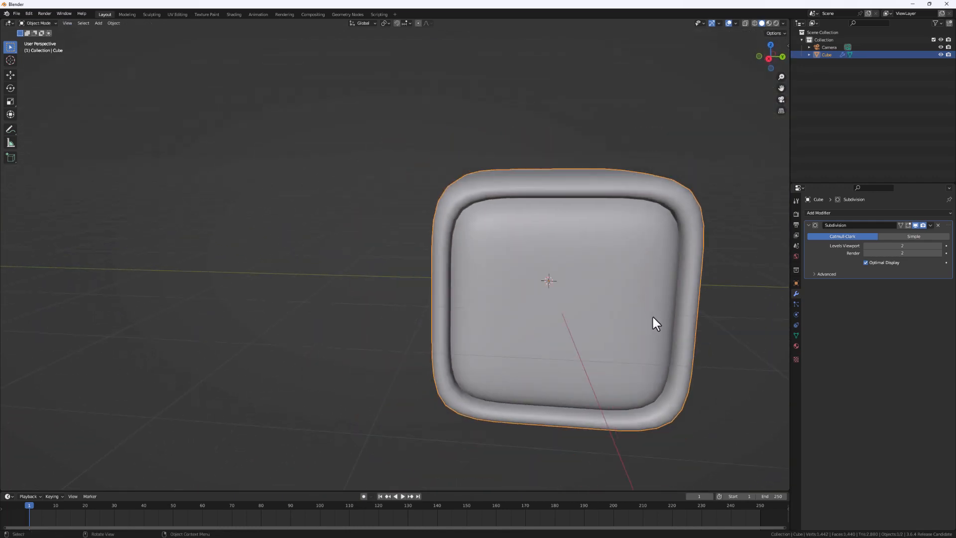
middle_click_drag(653, 322, 662, 324)
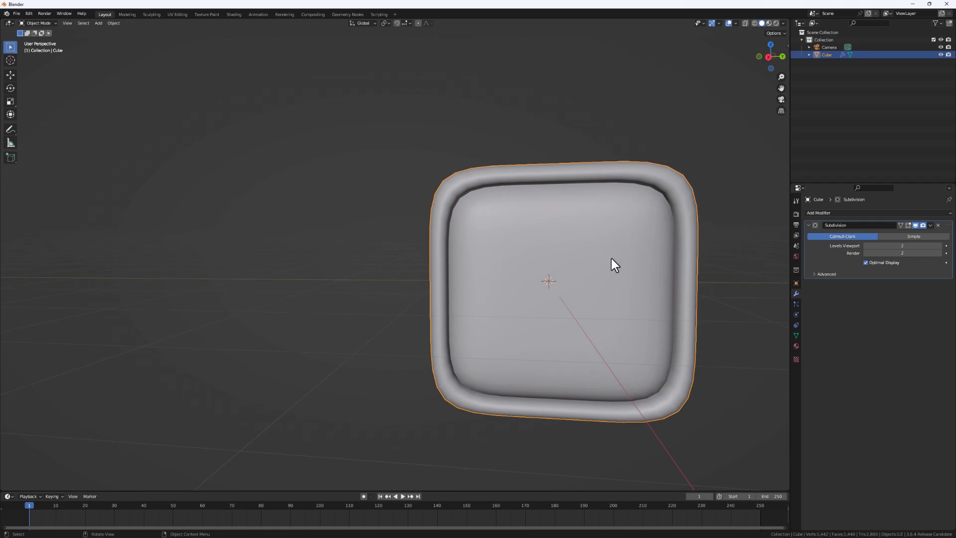
key("Tab")
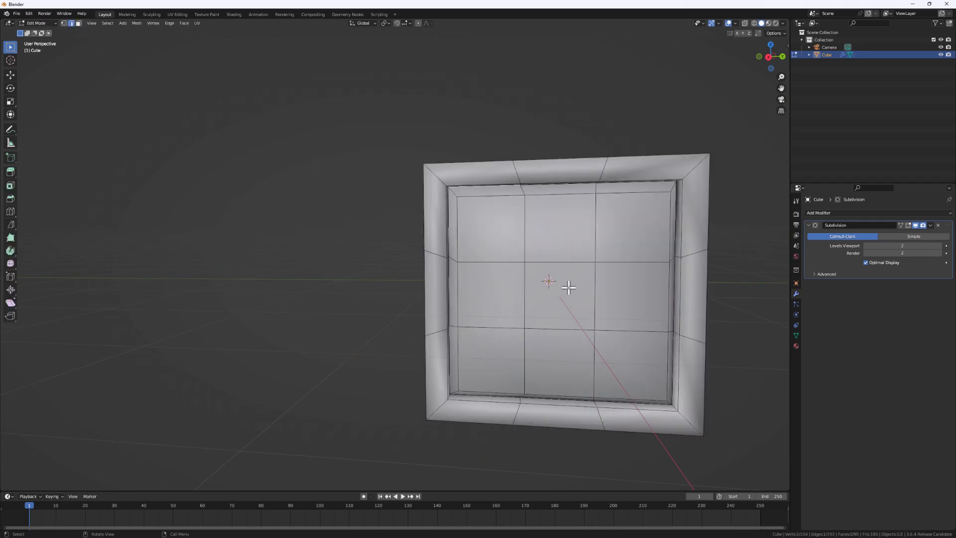
left_click(78, 24)
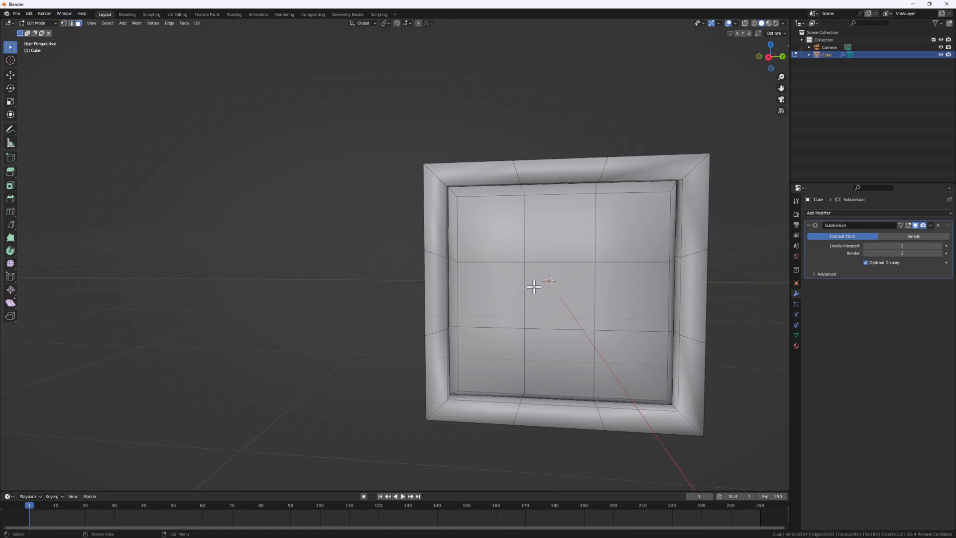
left_click(550, 291)
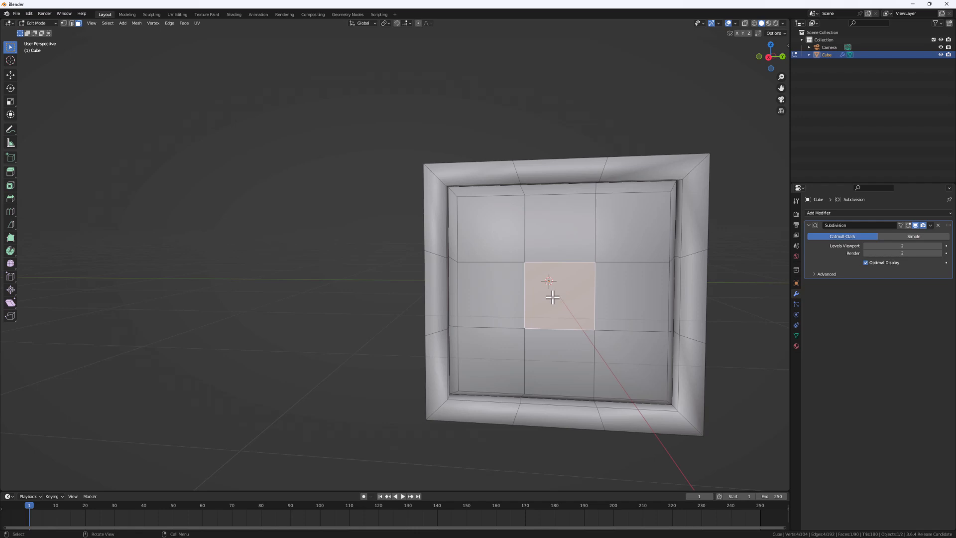
key("ctrl+l")
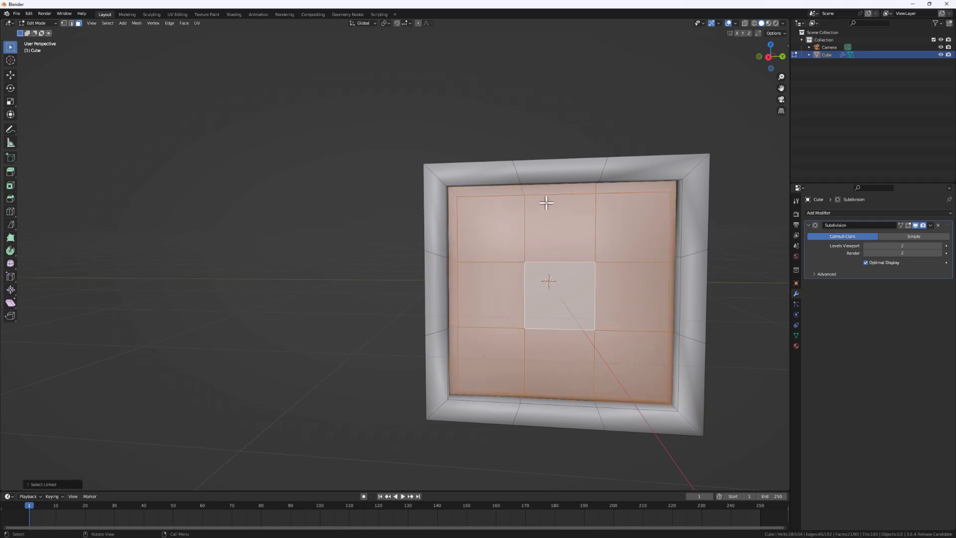
middle_click_drag(606, 277, 572, 277)
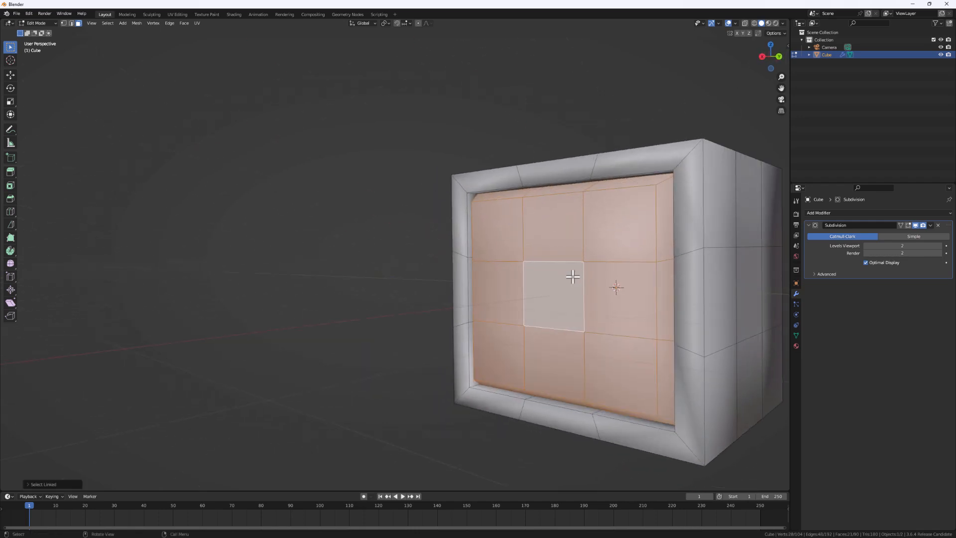
middle_click_drag(662, 283, 618, 271)
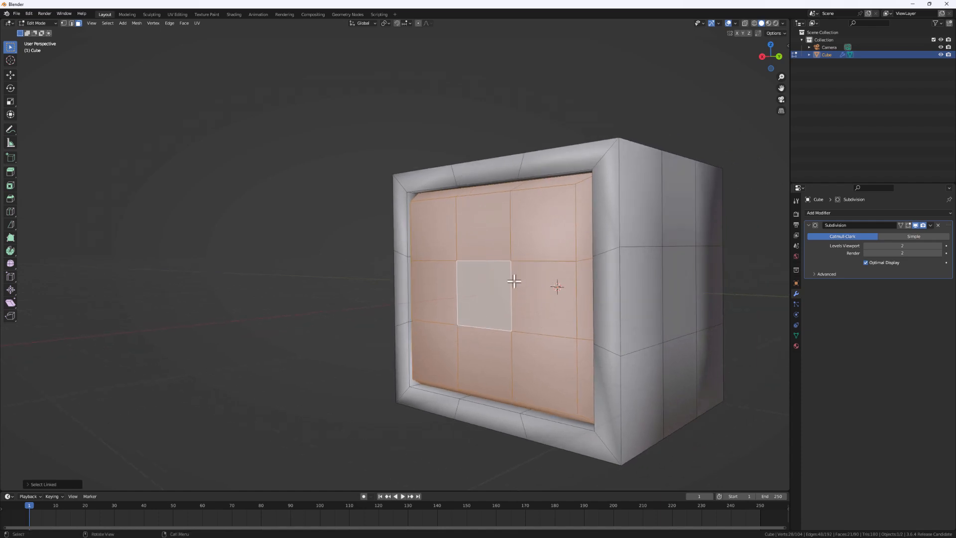
- Select the outer frame and body instead, by picking one side face and extending the selection to all linked faces
left_click(638, 270)
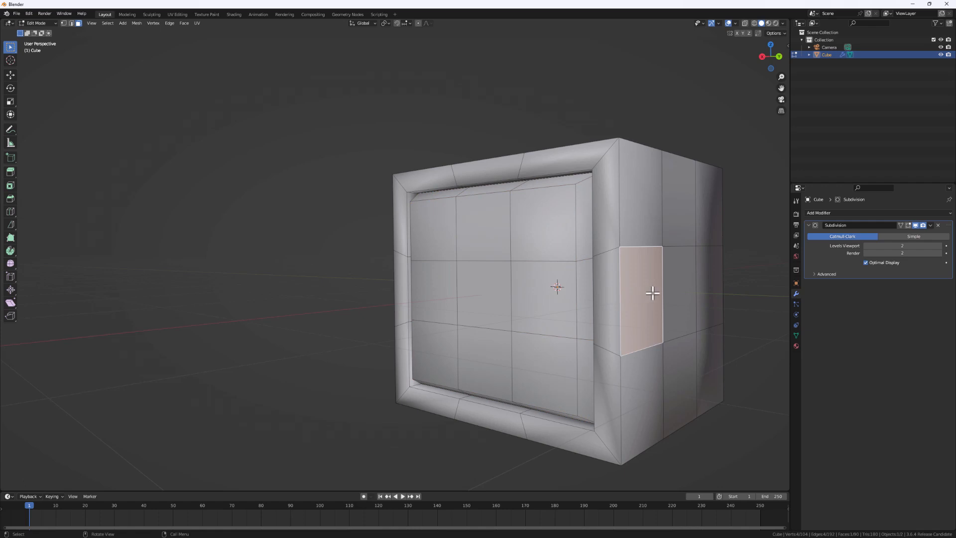
key("ctrl+l")
scroll(652, 293, "down", 2)
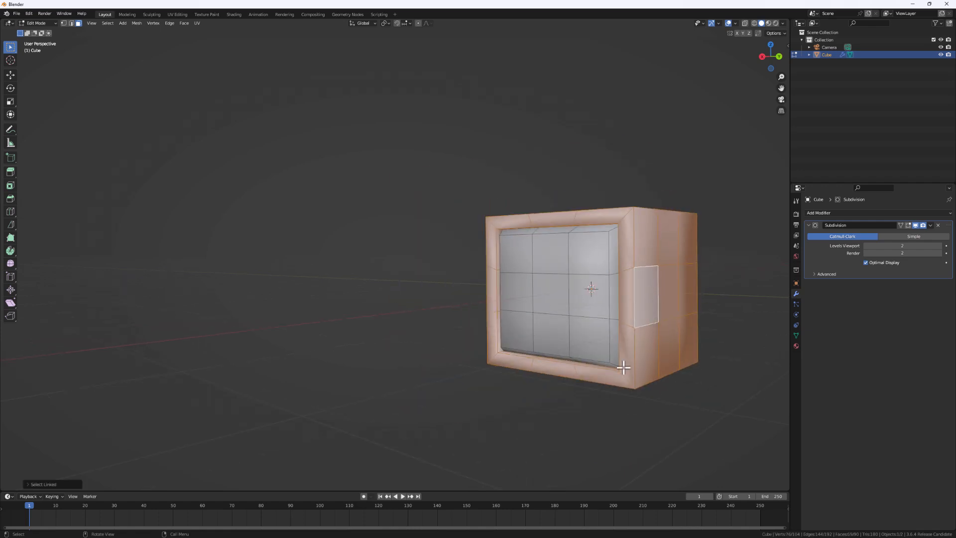
middle_click_drag(629, 303, 592, 299)
scroll(621, 293, "up", 3)
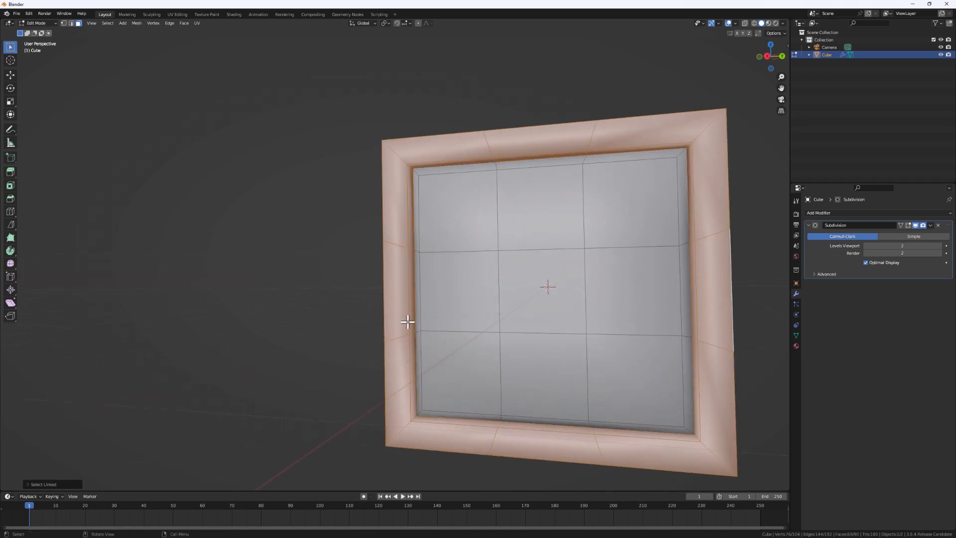
- Add one horizontal loop cut around the middle of the outer frame and body, leaving it centred without sliding
middle_click_drag(424, 319, 448, 317)
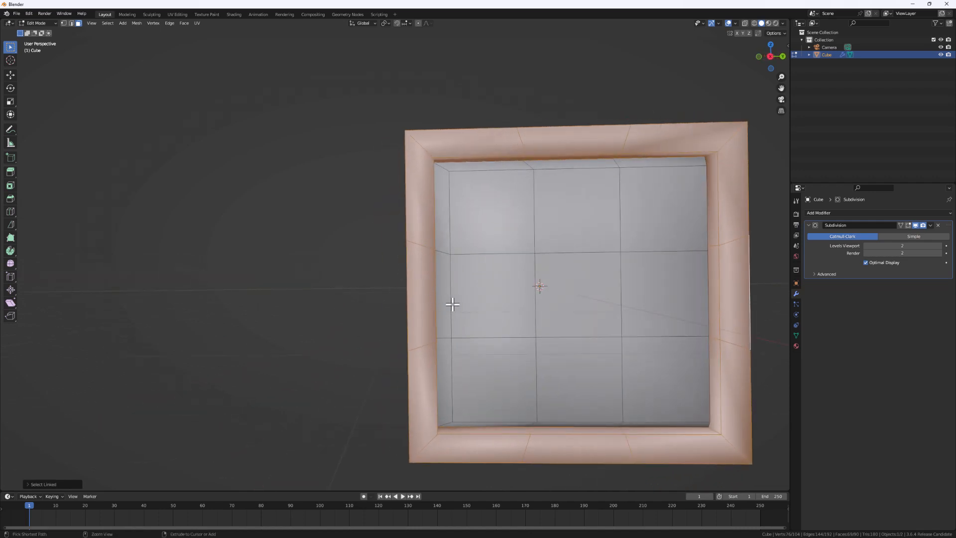
key("ctrl+r")
left_click(424, 299)
right_click(423, 299)
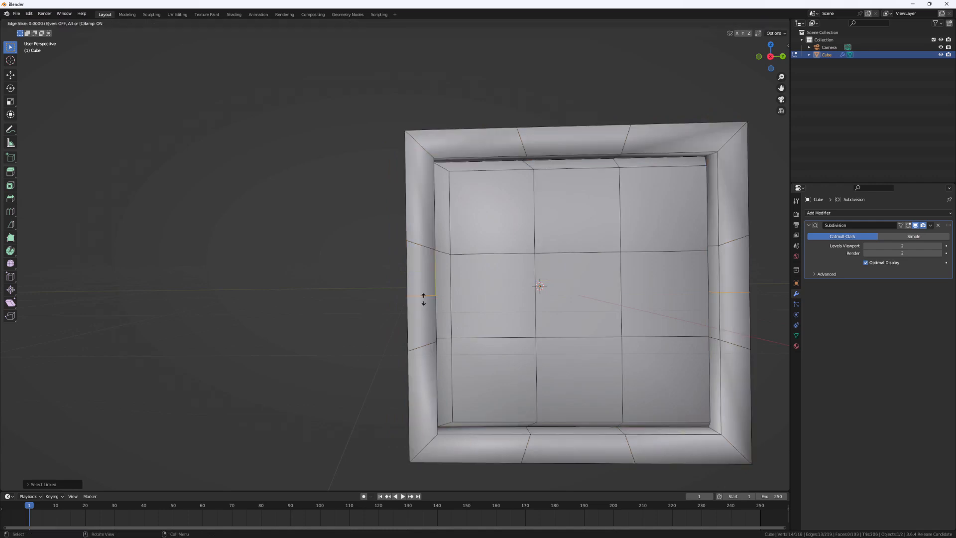
middle_click_drag(423, 325, 407, 331)
scroll(412, 321, "up", 2)
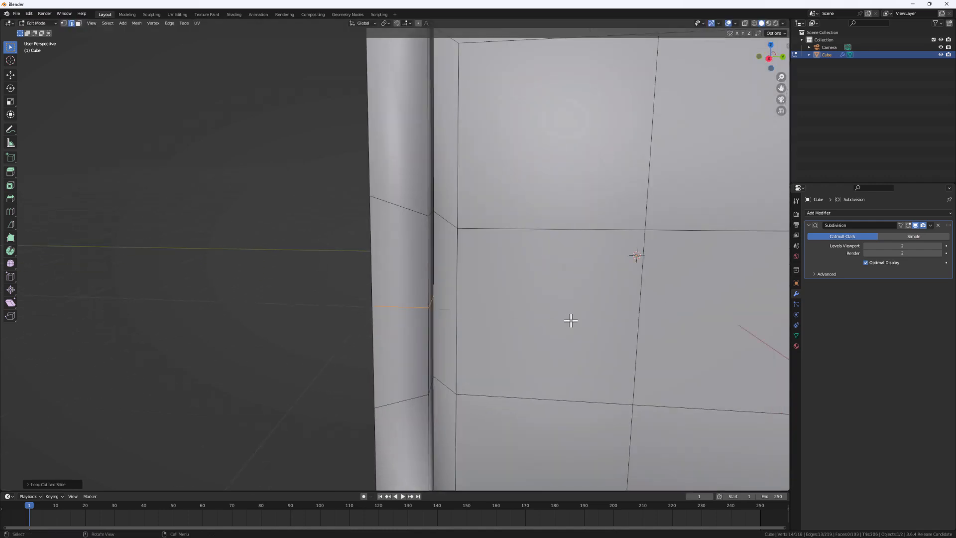
- In face select mode, select all faces linked to the front panel's centre face and hide them
scroll(571, 320, "down", 2)
middle_click_drag(604, 363, 573, 344, "shift")
left_click(601, 297)
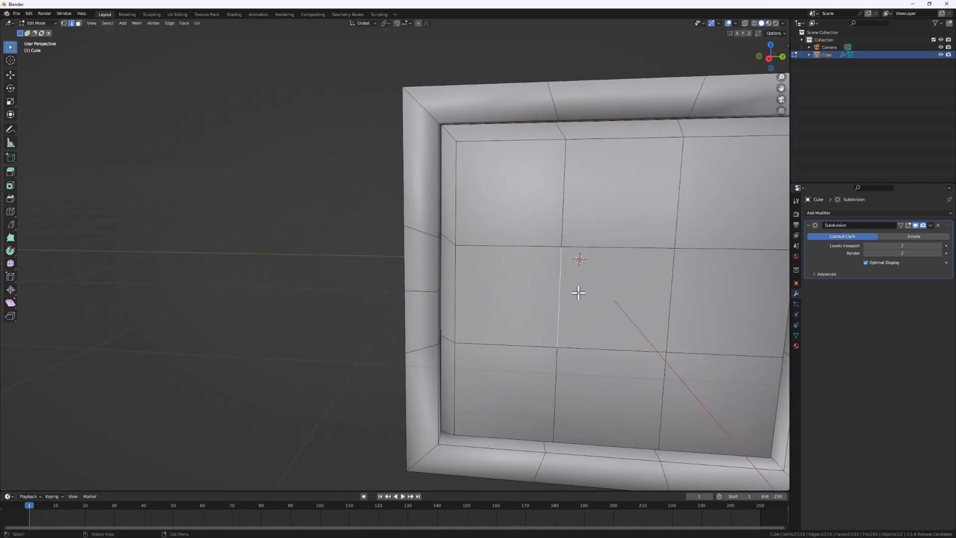
key("3")
left_click(596, 294)
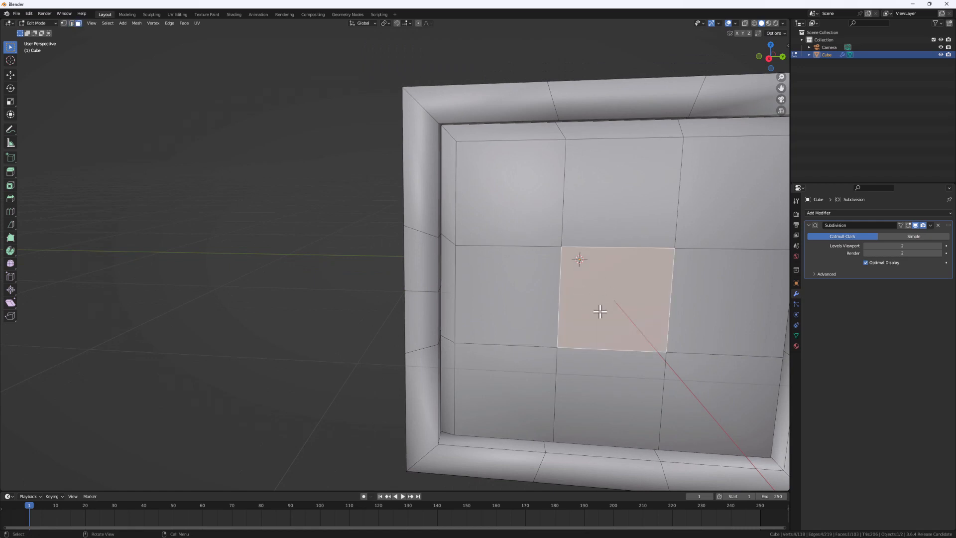
key("ctrl+l")
scroll(605, 307, "down", 2)
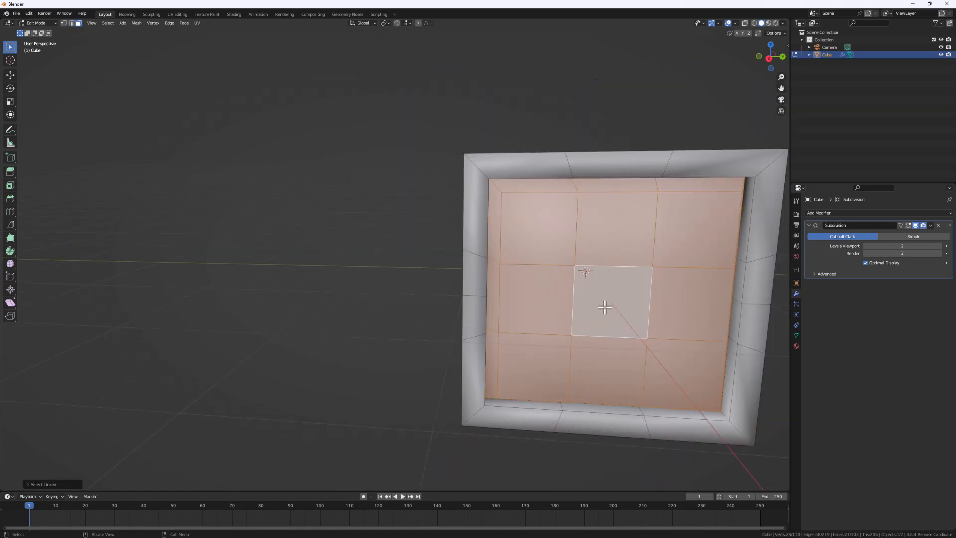
key("h")
scroll(584, 274, "down", 2)
middle_click_drag(583, 274, 543, 307)
scroll(433, 297, "up", 3)
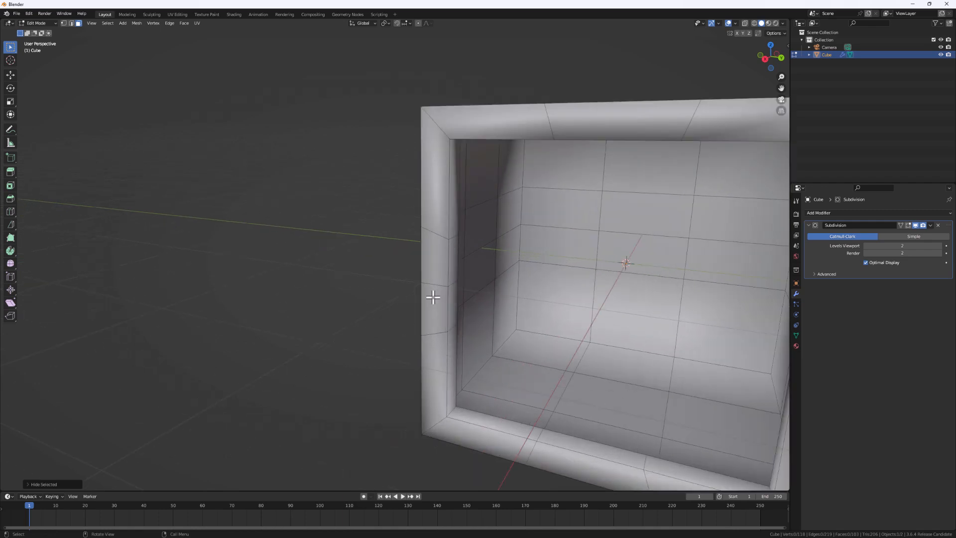
- In edge select mode, select the middle horizontal edge loop around the outer body and bevel it into a narrow band of faces
left_click(71, 23)
left_click(429, 284)
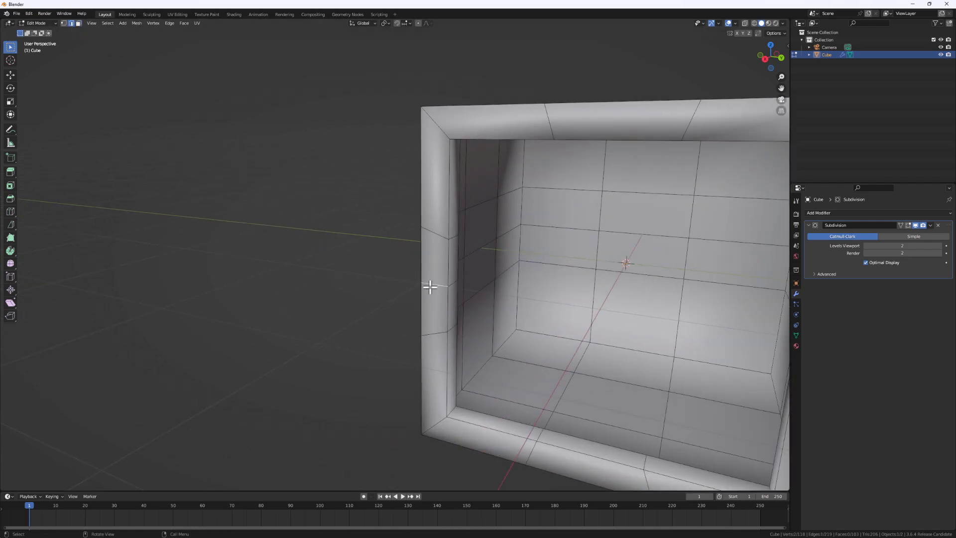
key("x")
left_click(437, 284, "alt")
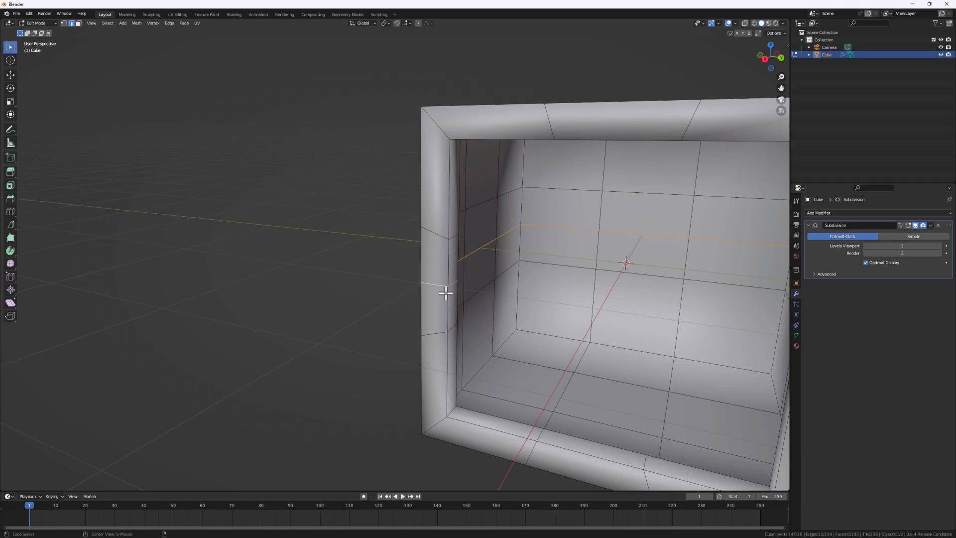
middle_click_drag(438, 292, 408, 246)
scroll(433, 295, "up", 2)
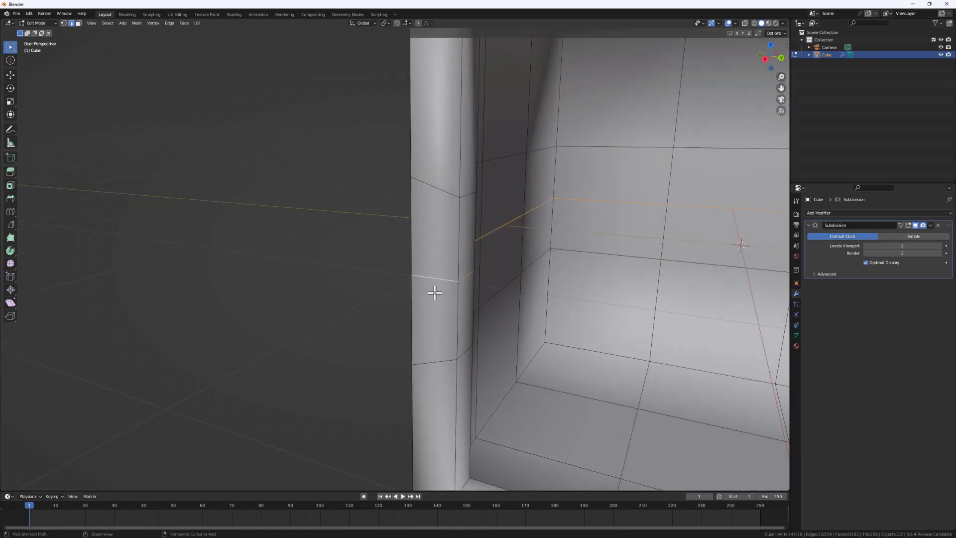
key("ctrl+b")
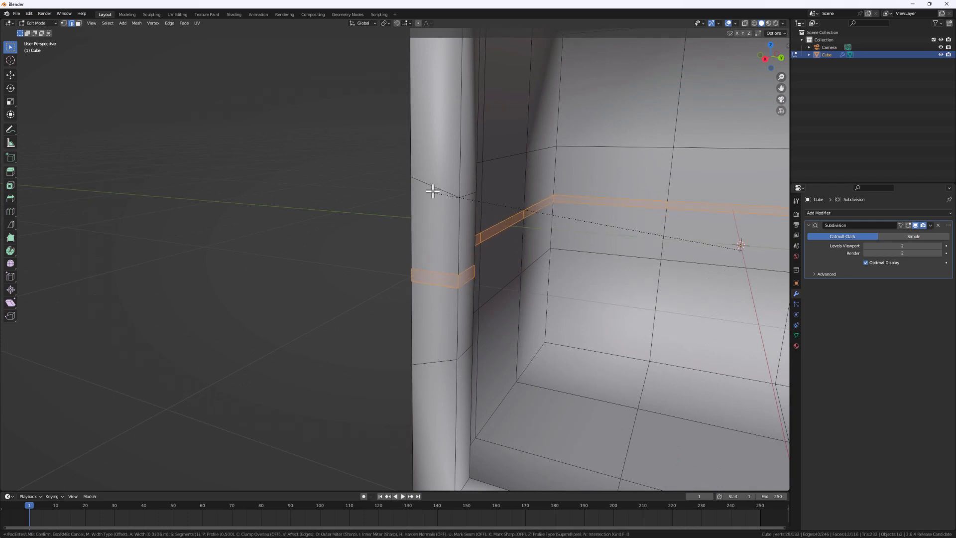
left_click(428, 172)
- Inset the bevelled band of faces by about 0.031 m with Boundary turned off
middle_click_drag(437, 267, 465, 255)
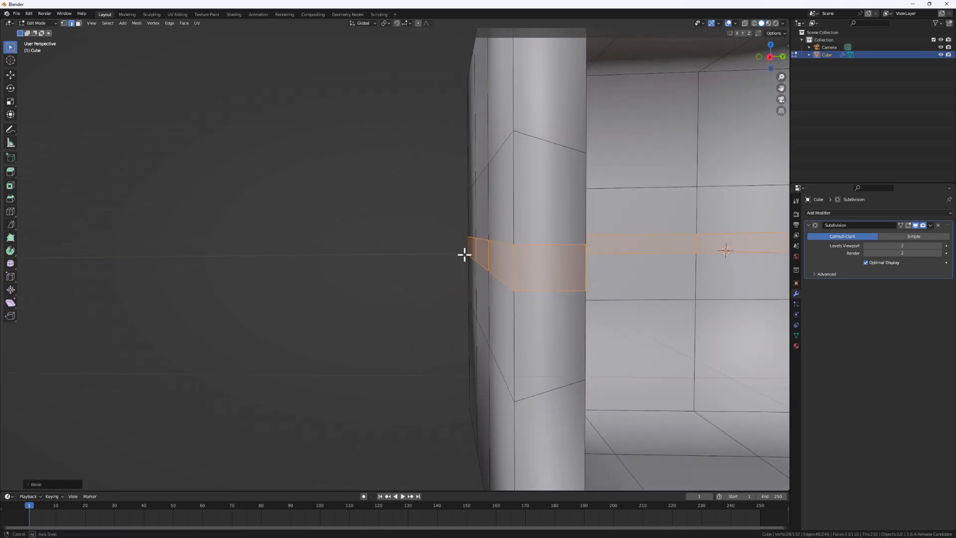
middle_click_drag(510, 280, 496, 279)
key("i")
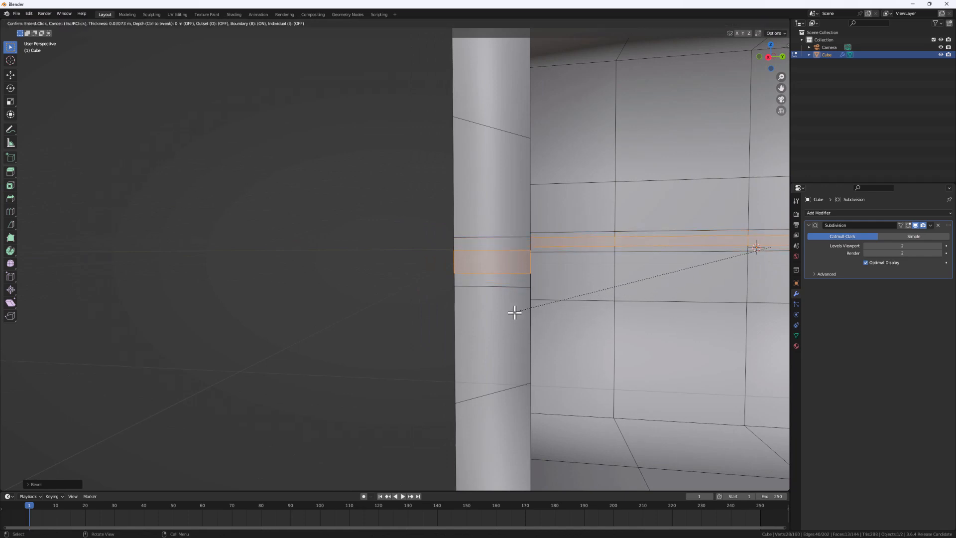
left_click(514, 313)
middle_click_drag(514, 313, 494, 336)
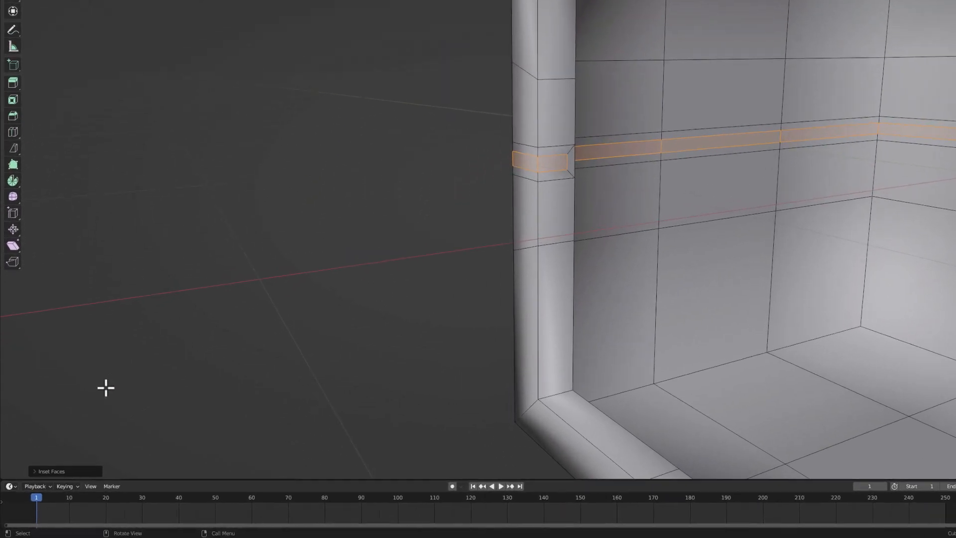
left_click(42, 471)
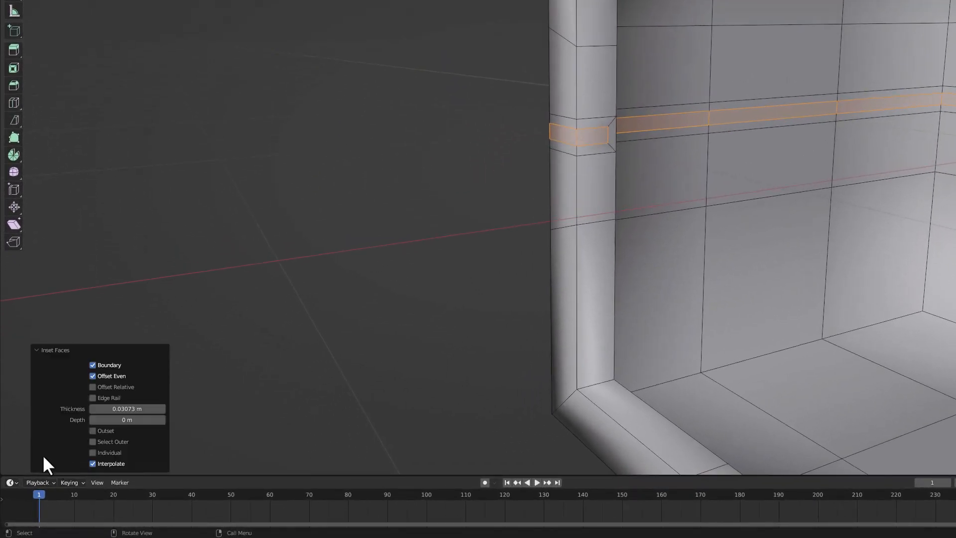
left_click(91, 372)
left_click(92, 364)
- Extrude the inset band inward along its normals by about 0.026 m to form a groove around the body
middle_click_drag(575, 171, 635, 172)
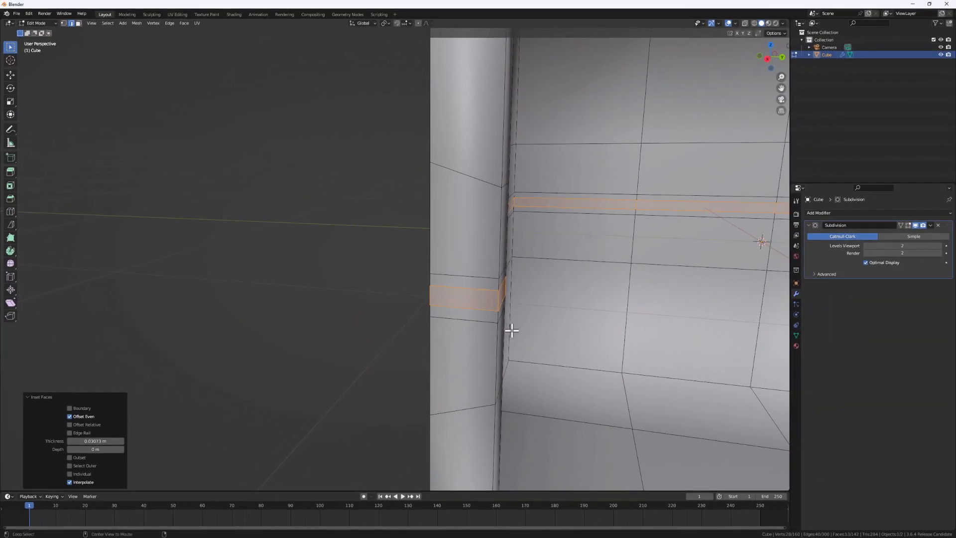
key("alt+e")
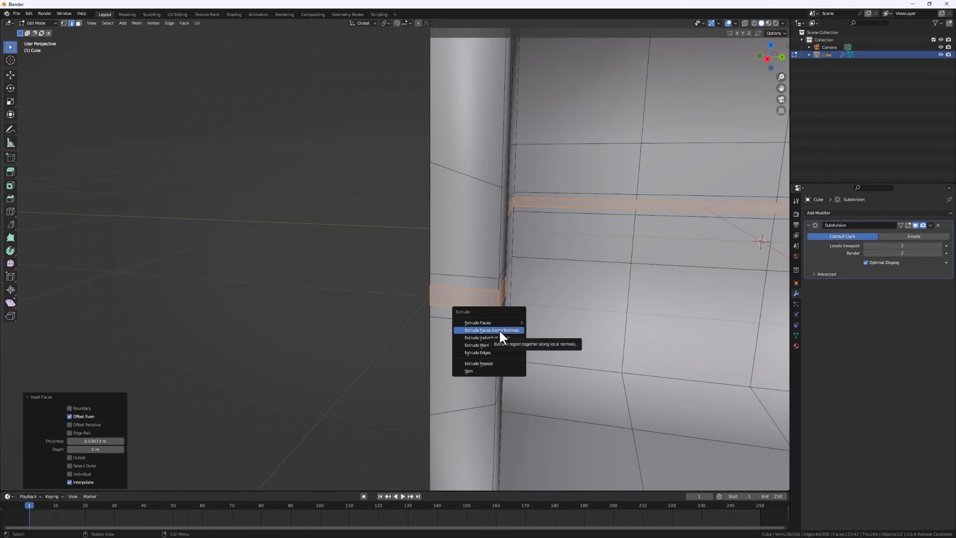
left_click(499, 331)
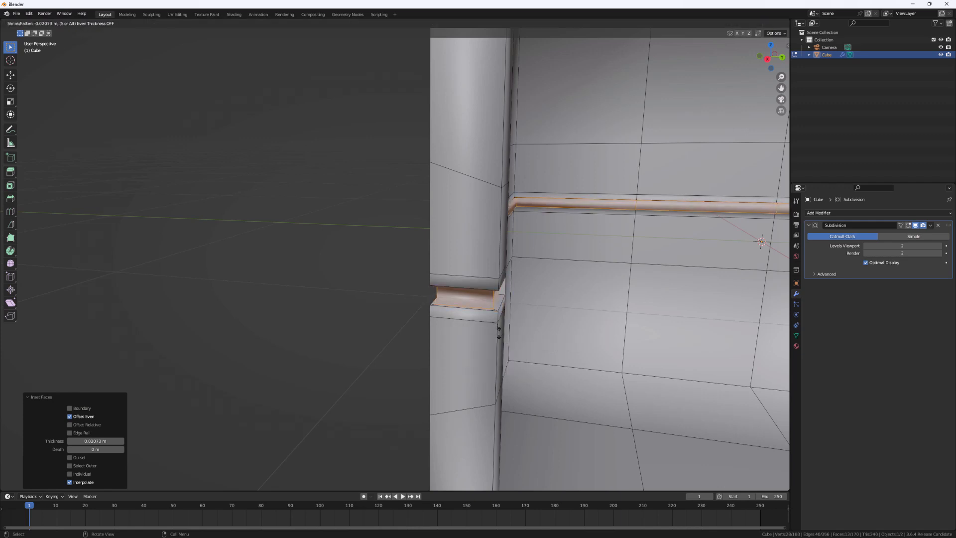
left_click(498, 331)
middle_click_drag(499, 331, 468, 348)
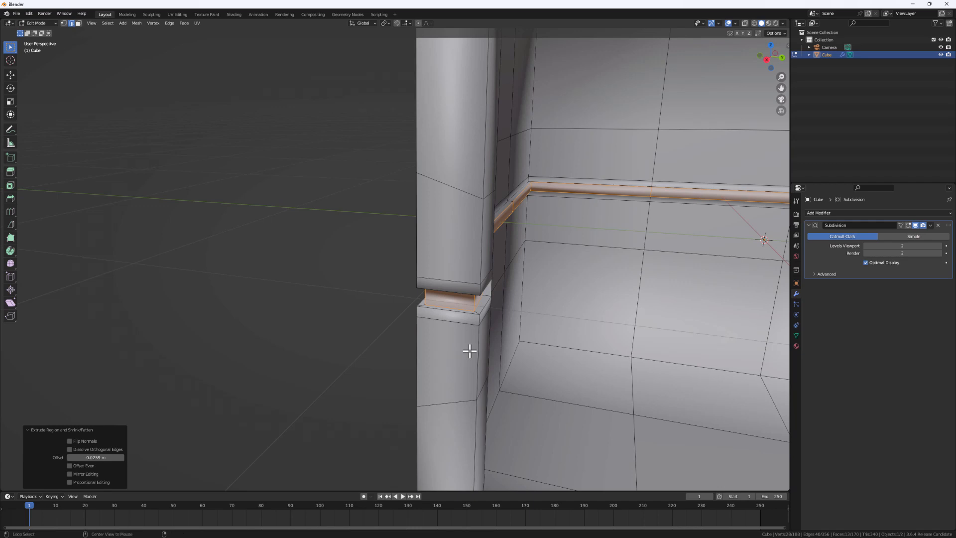
- Extrude the groove's floor faces inward along their normals a second time to deepen the groove slightly
key("alt+e")
left_click(471, 347)
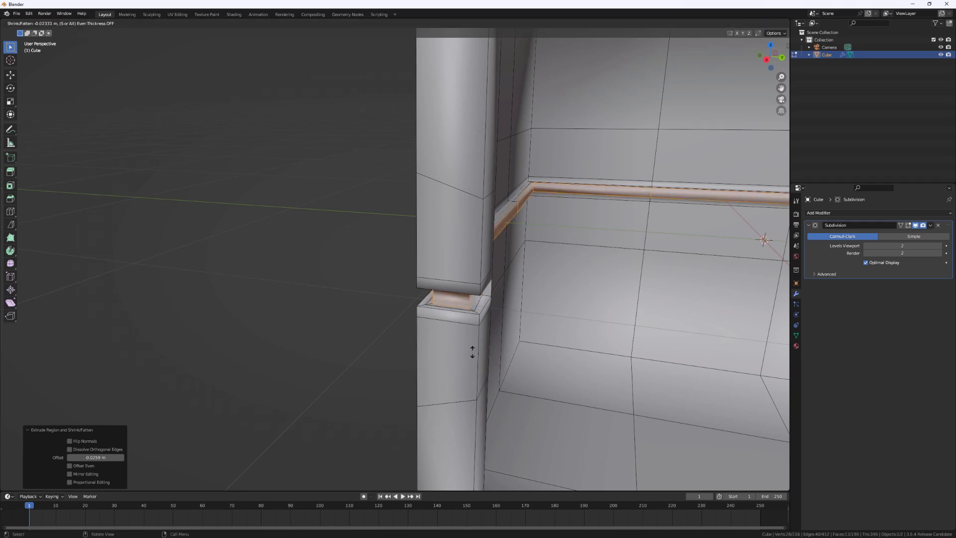
left_click(472, 353)
scroll(468, 347, "down", 2)
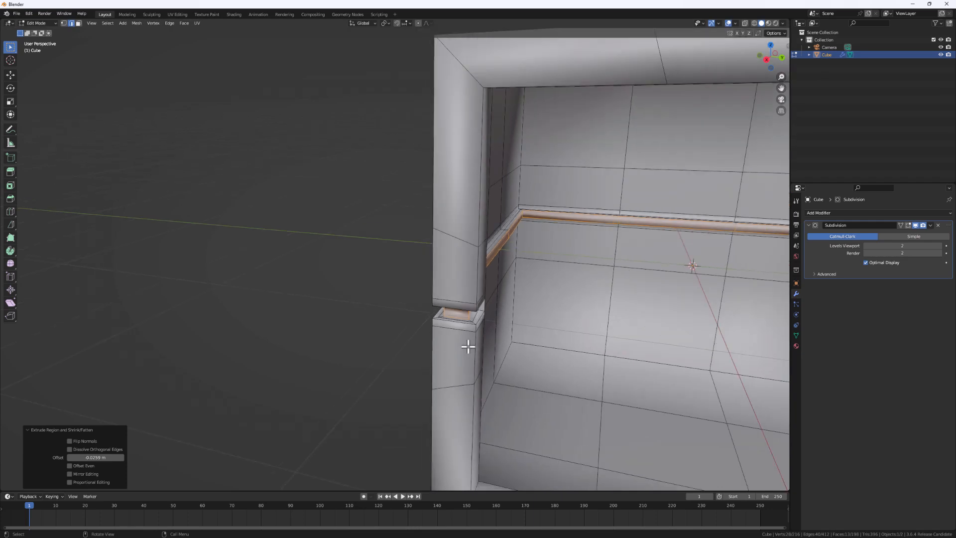
- Switch to Object Mode and examine the smoothed box and its horizontal groove from several angles and distances
middle_click_drag(468, 347, 536, 317)
key("Tab")
scroll(479, 335, "down", 3)
scroll(474, 344, "down", 2)
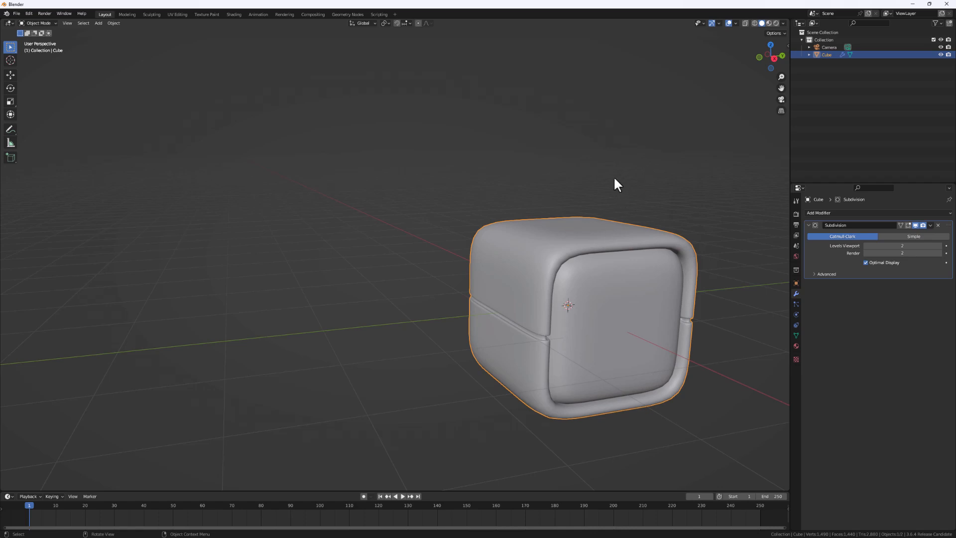
scroll(623, 364, "down", 5)
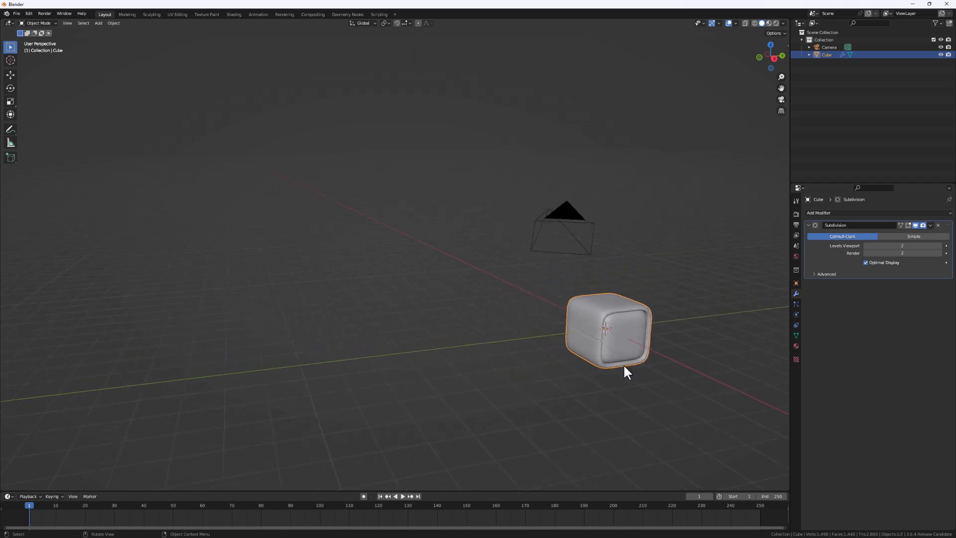
middle_click_drag(623, 363, 591, 354)
scroll(591, 354, "up", 4)
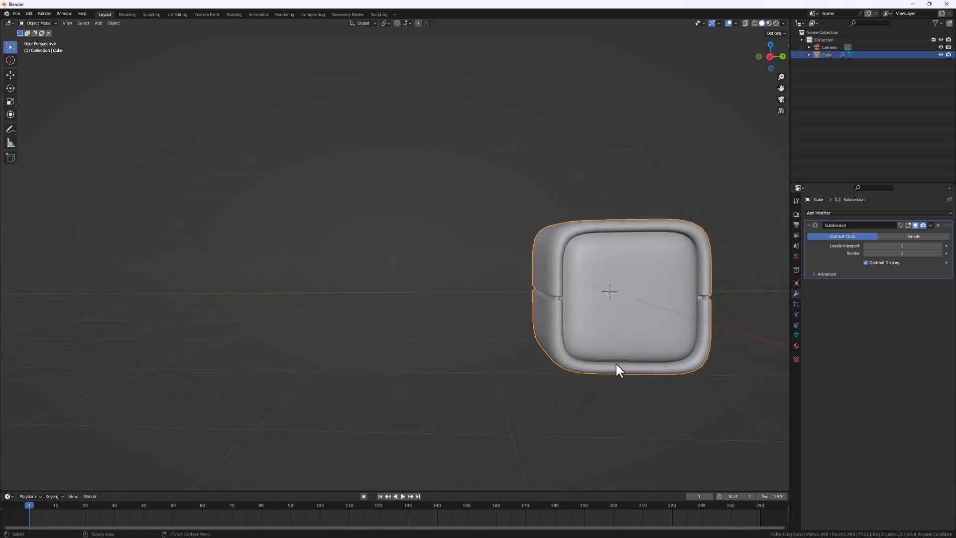
scroll(579, 323, "down", 2)
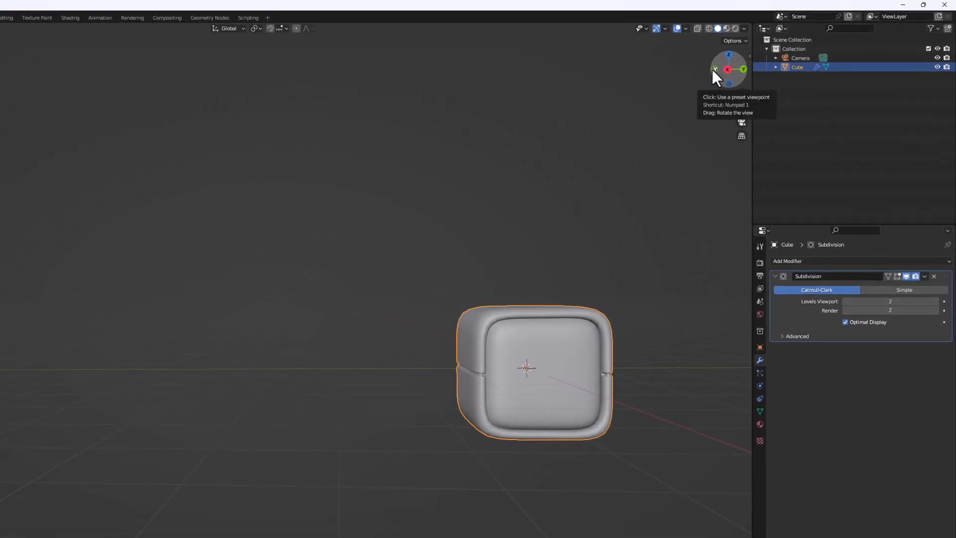
- In the front orthographic view, add a mesh cylinder at the box's centre with 16 vertices
left_click(714, 69)
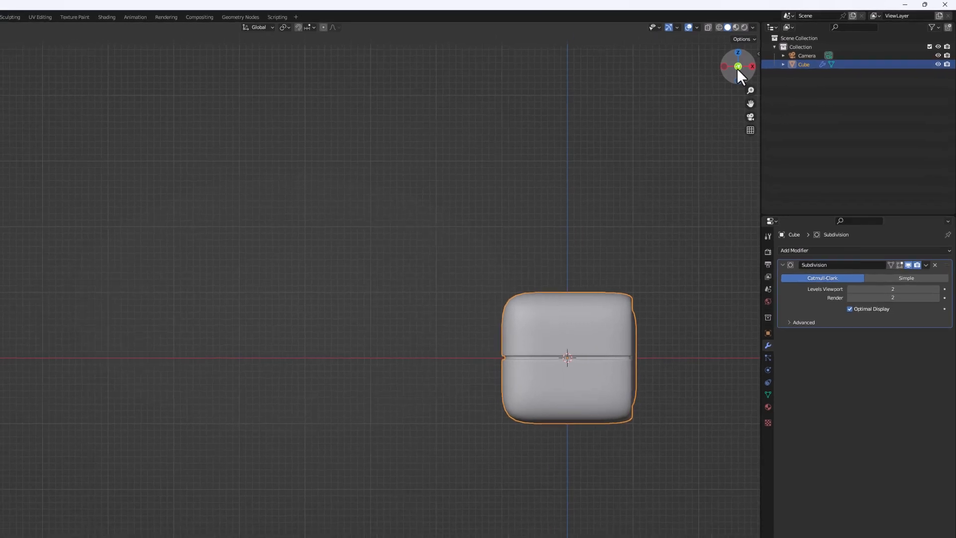
scroll(664, 301, "up", 4)
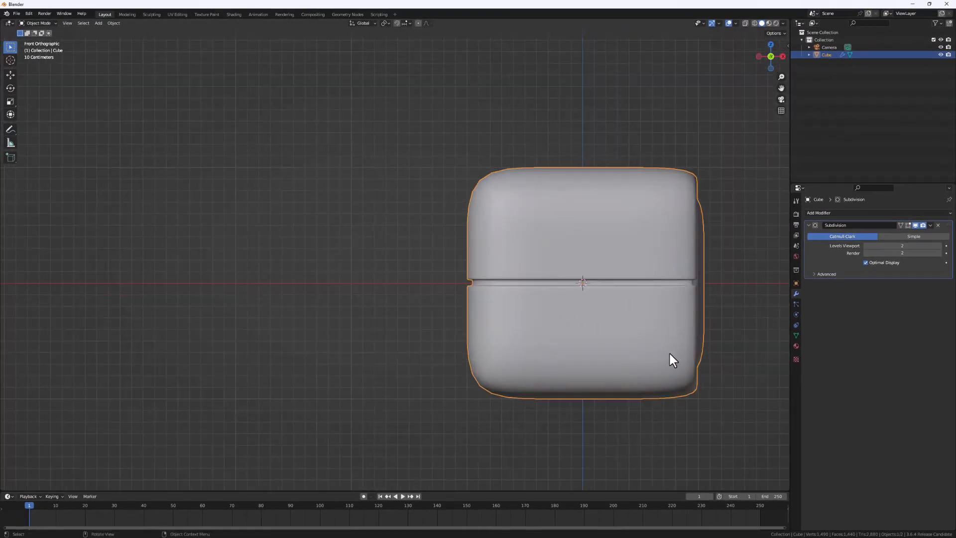
middle_click_drag(669, 354, 559, 274, "shift")
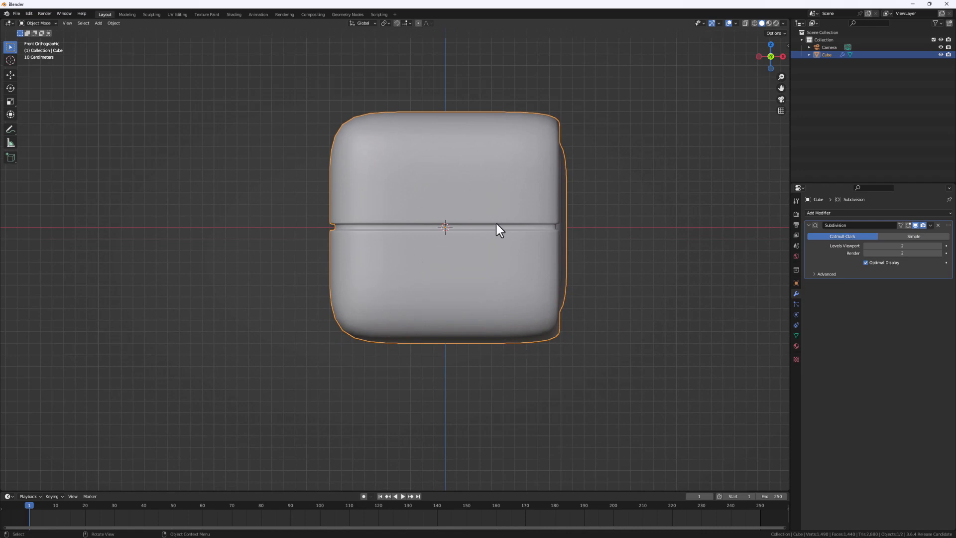
key("shift+a")
mouse_move(496, 222)
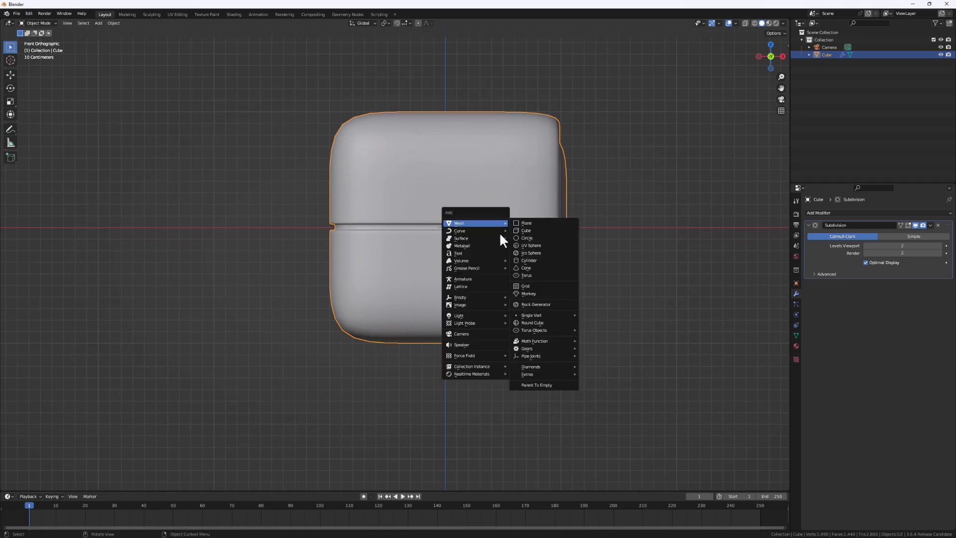
left_click(528, 261)
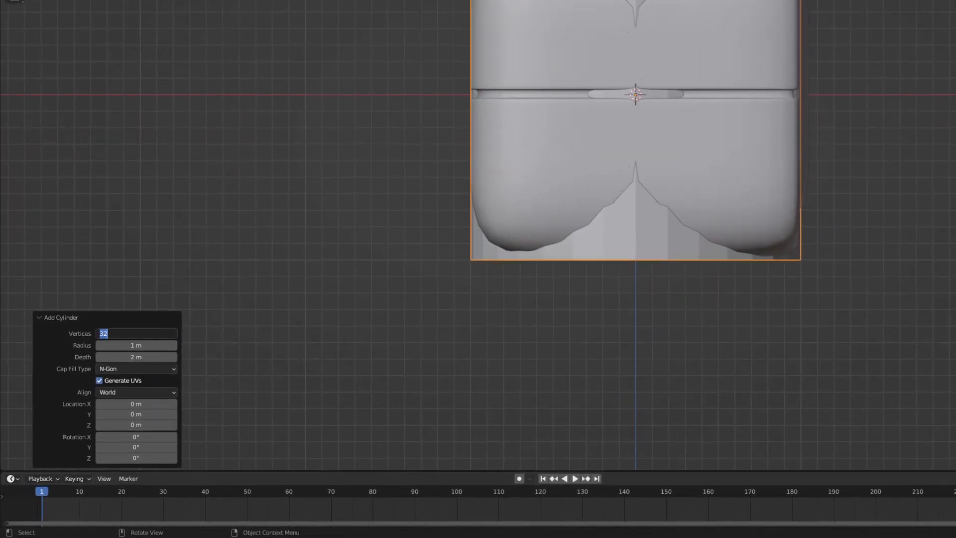
left_click(96, 396)
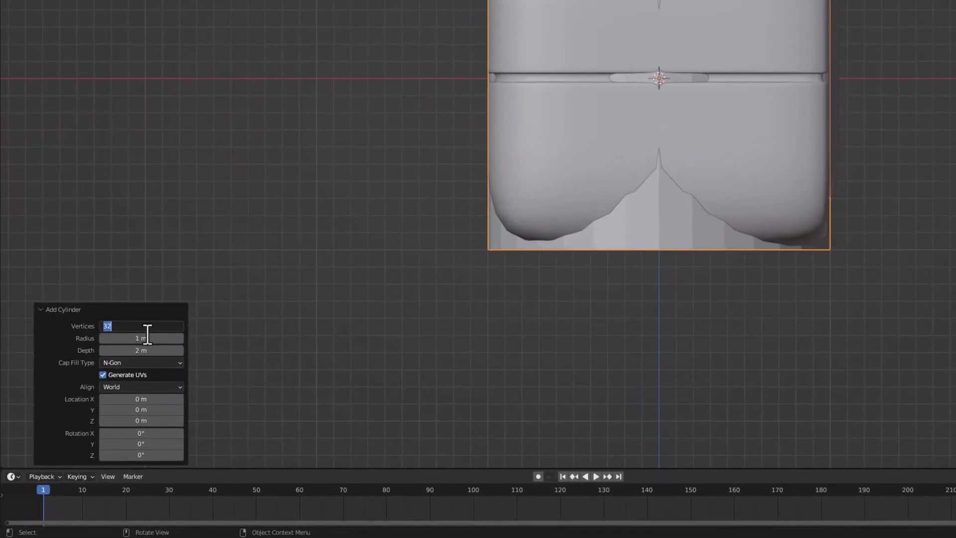
type("16")
key("Return")
- Set the new cylinder's radius to 0.52 m and its alignment to View
left_click_drag(848, 145, 817, 148)
left_click(140, 387)
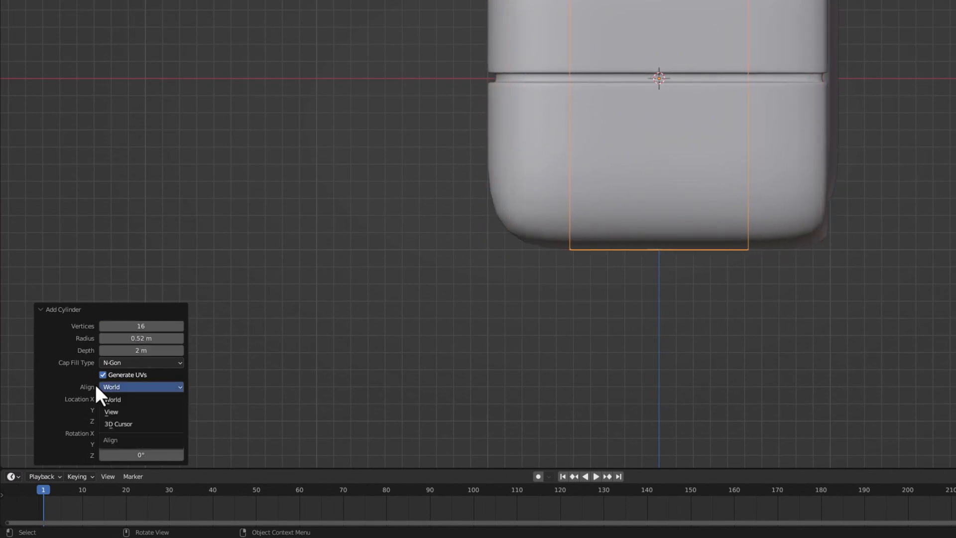
left_click(135, 387)
left_click(124, 387)
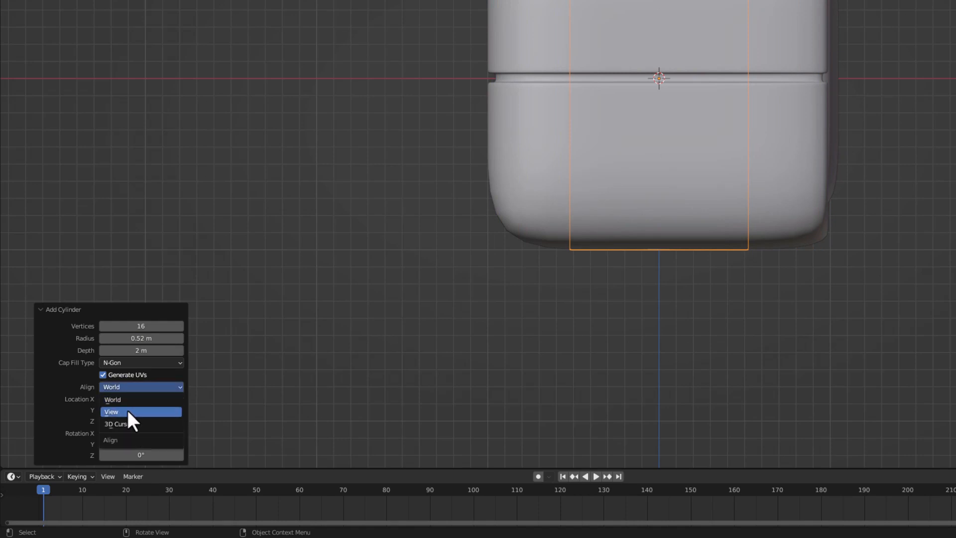
left_click(126, 410)
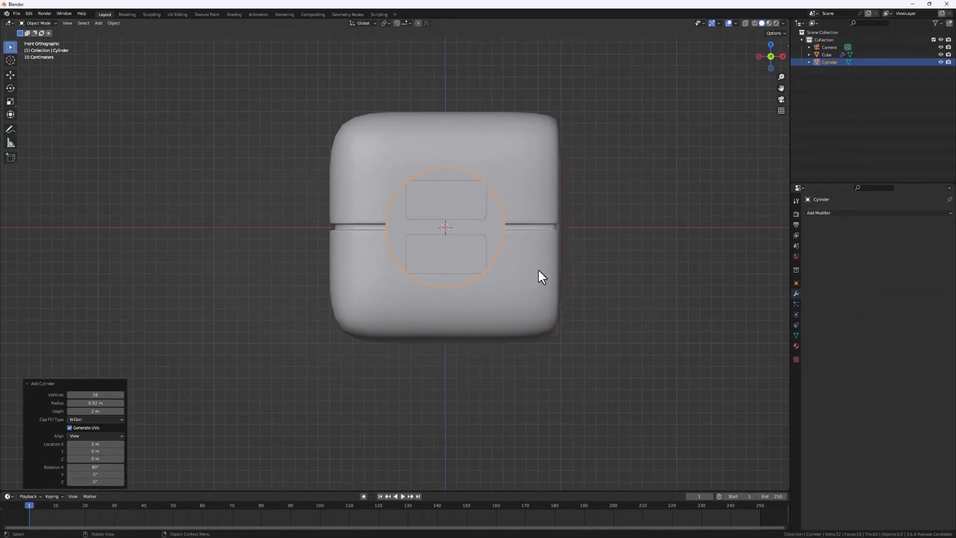
middle_click_drag(421, 290, 301, 354)
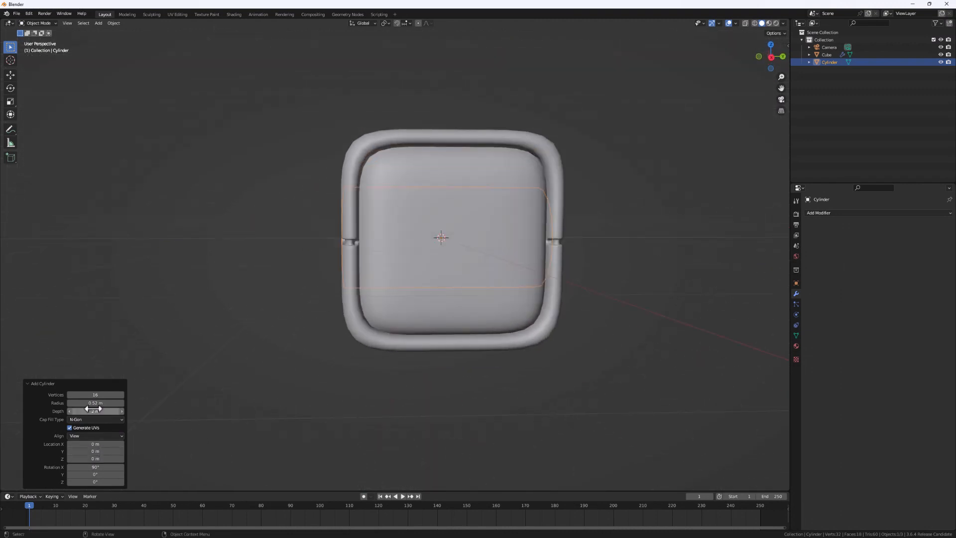
- Set the cylinder's depth to 0.214 m and move it about 1.09 m along negative Y to the box's side
left_click_drag(95, 413, 379, 225)
middle_click_drag(219, 414, 484, 352)
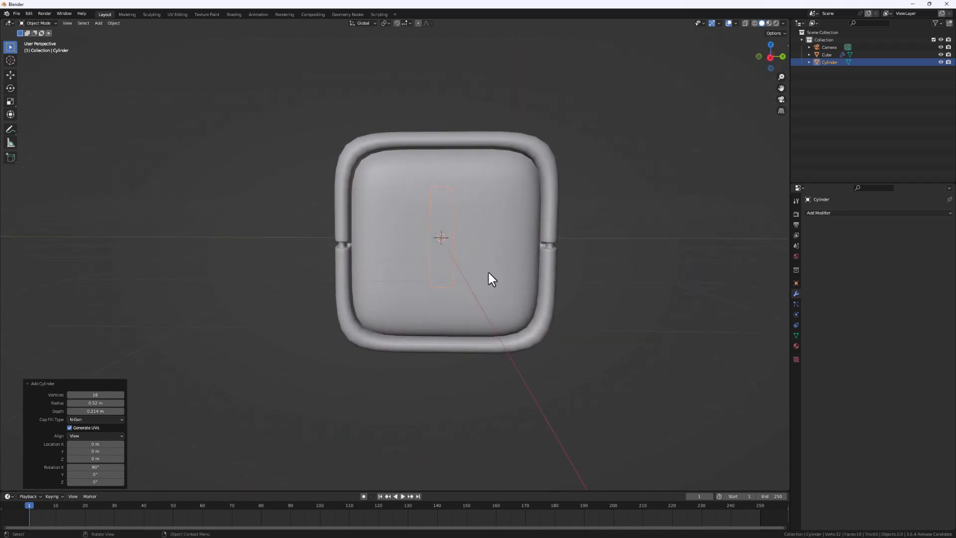
key("g")
key("y")
left_click(375, 283)
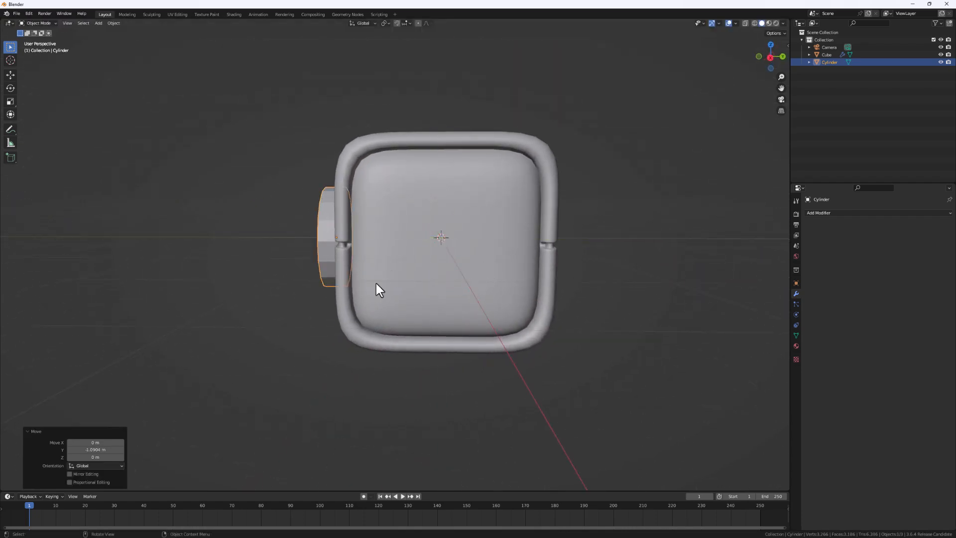
- Scale the cylinder down uniformly to about 0.81 of its size
middle_click_drag(376, 283, 473, 350)
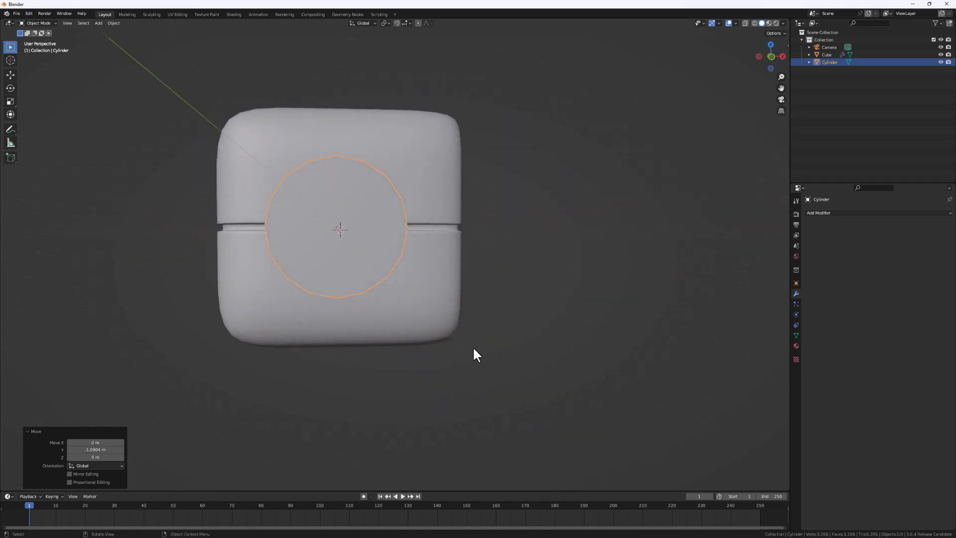
key("s")
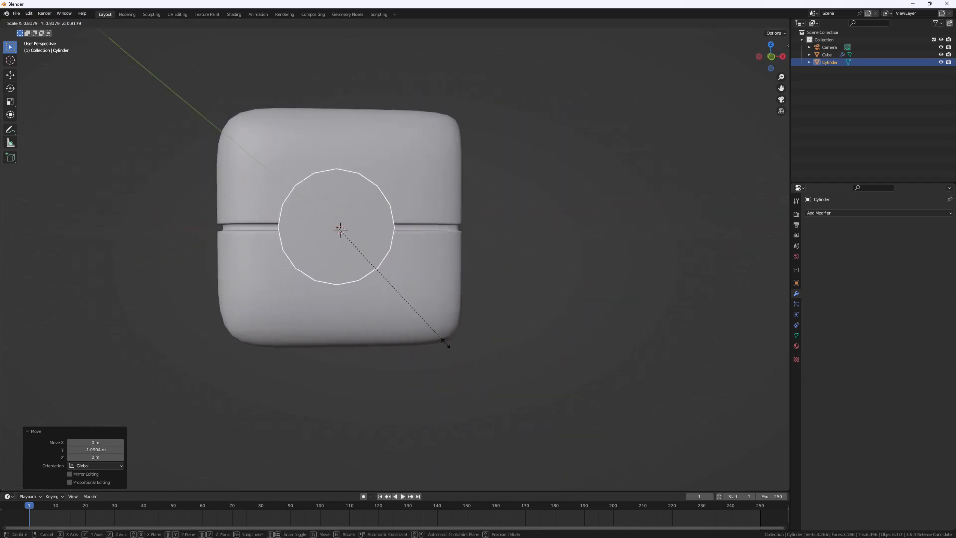
left_click(444, 339)
- In the right orthographic view, nudge the cylinder about 0.004 m along Y against the box's grooved side
middle_click_drag(444, 339, 411, 331)
middle_click_drag(385, 340, 349, 185, "alt")
scroll(349, 185, "up", 3)
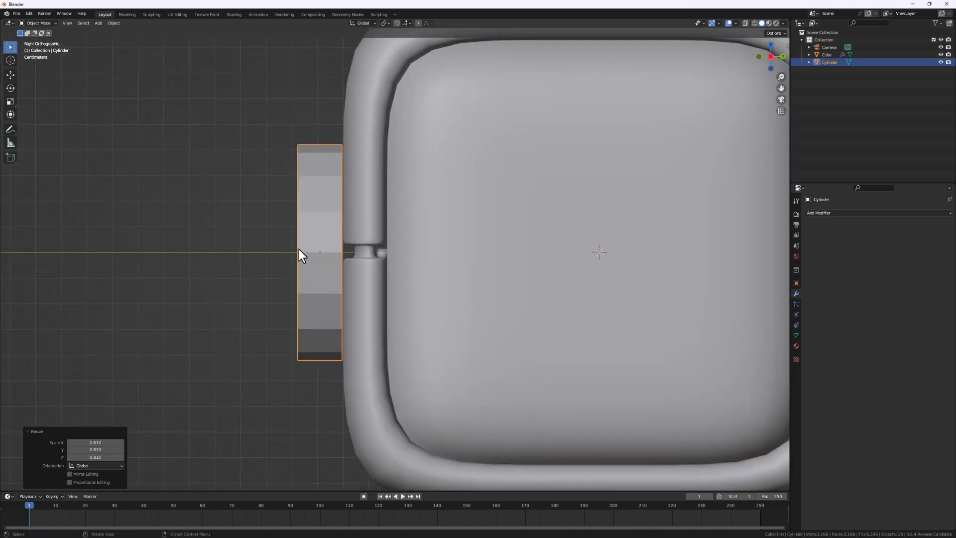
scroll(299, 250, "up", 5)
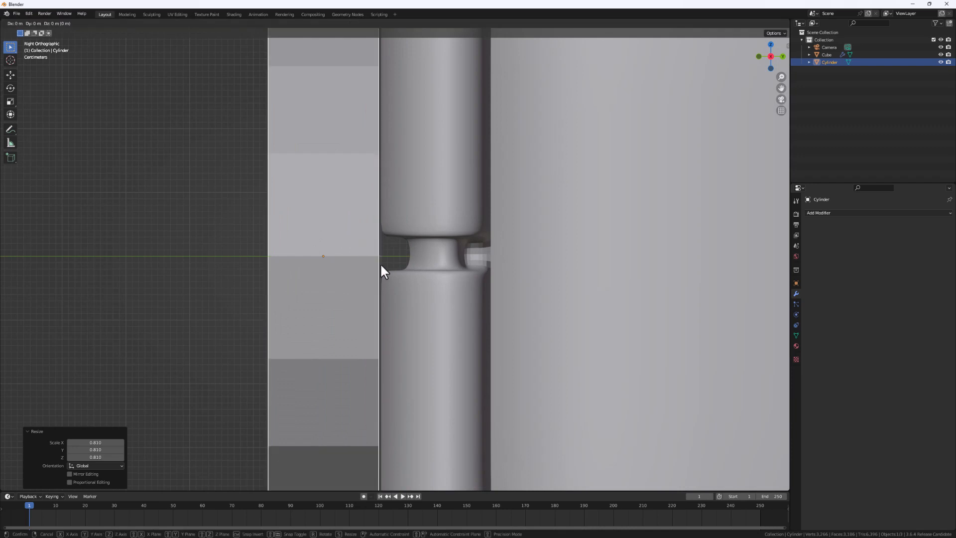
key("g")
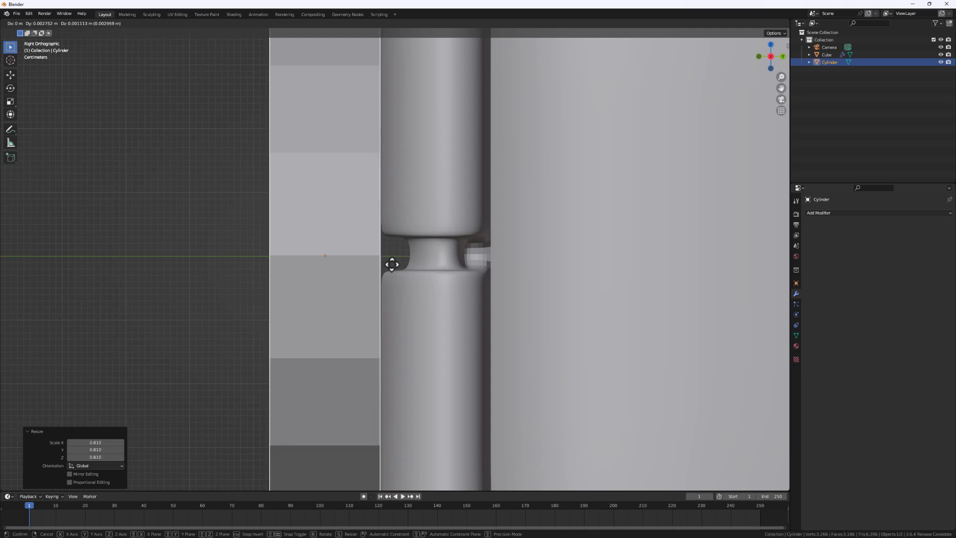
left_click(398, 261)
scroll(395, 273, "down", 4)
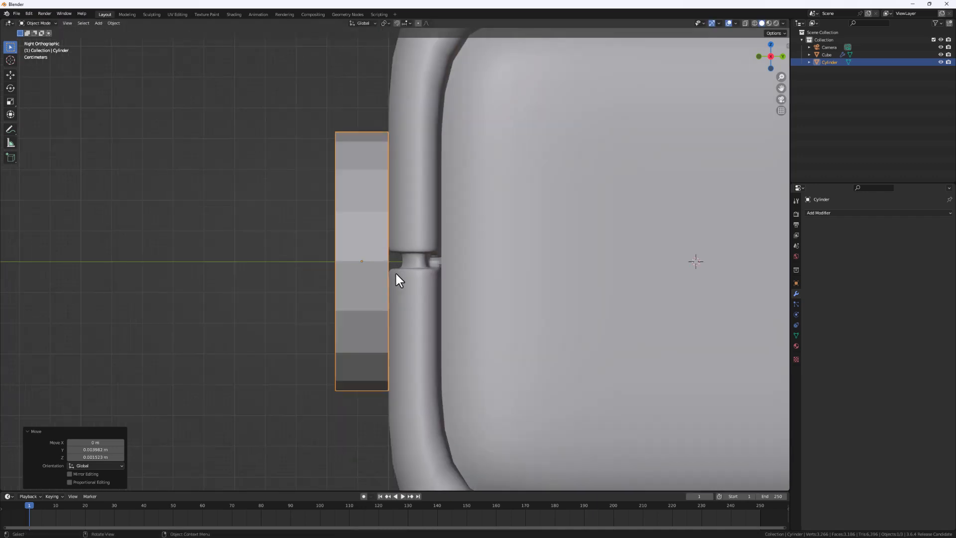
- Enter Edit Mode on the cylinder and isolate it in local view
middle_click_drag(395, 272, 442, 302)
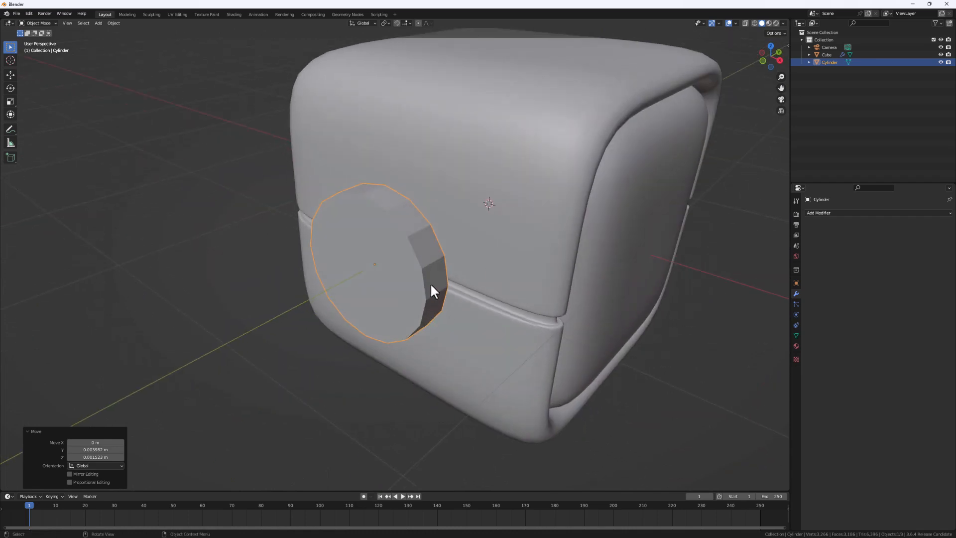
key("Tab")
middle_click_drag(410, 288, 387, 255)
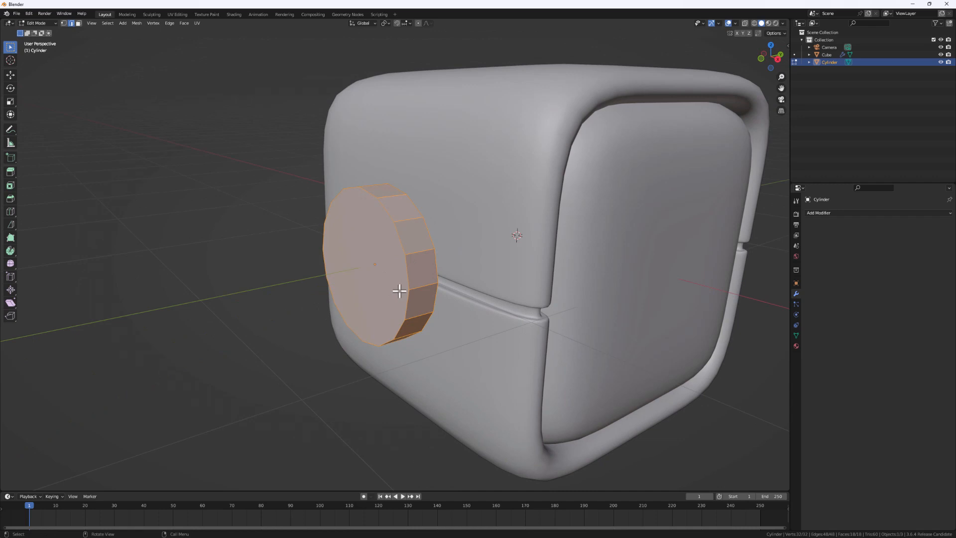
key("KP_Divide")
middle_click_drag(418, 289, 395, 288)
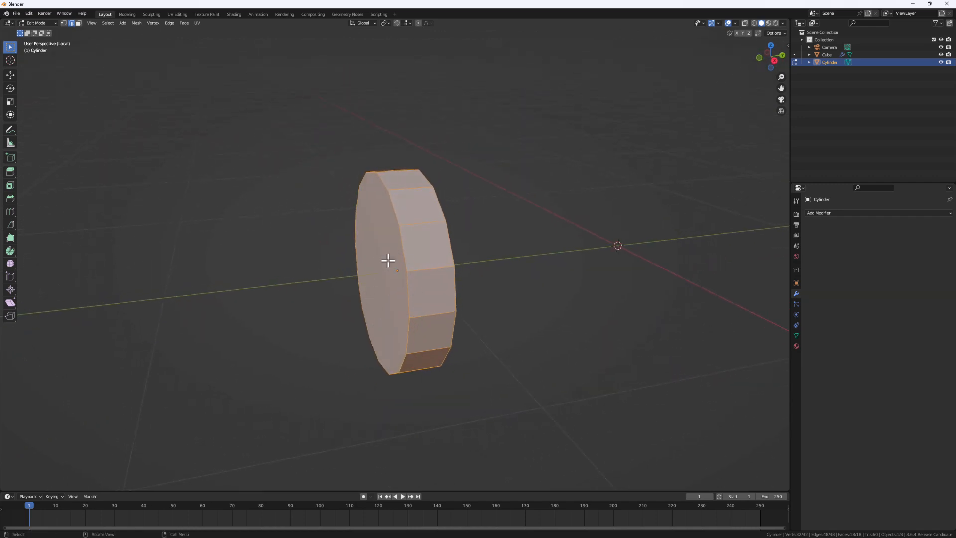
- Inset the cylinder's outer cap face by about 0.087 m
middle_click_drag(404, 326, 405, 256)
middle_click_drag(369, 294, 450, 316)
scroll(386, 289, "up", 4)
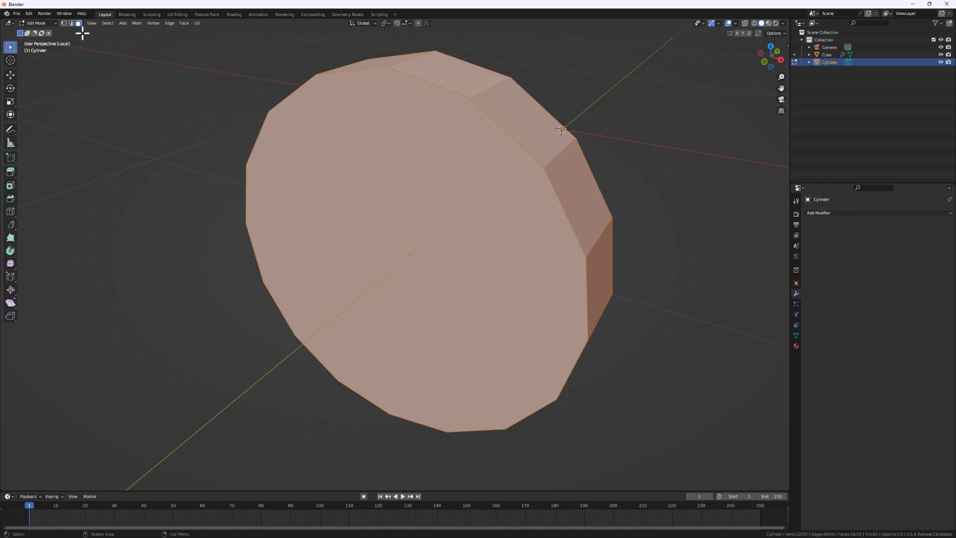
left_click(447, 255)
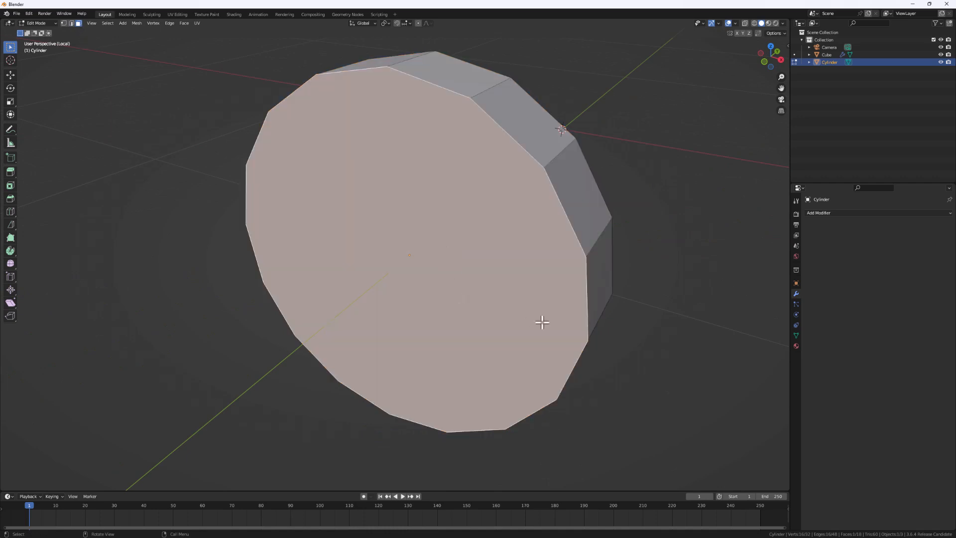
key("i")
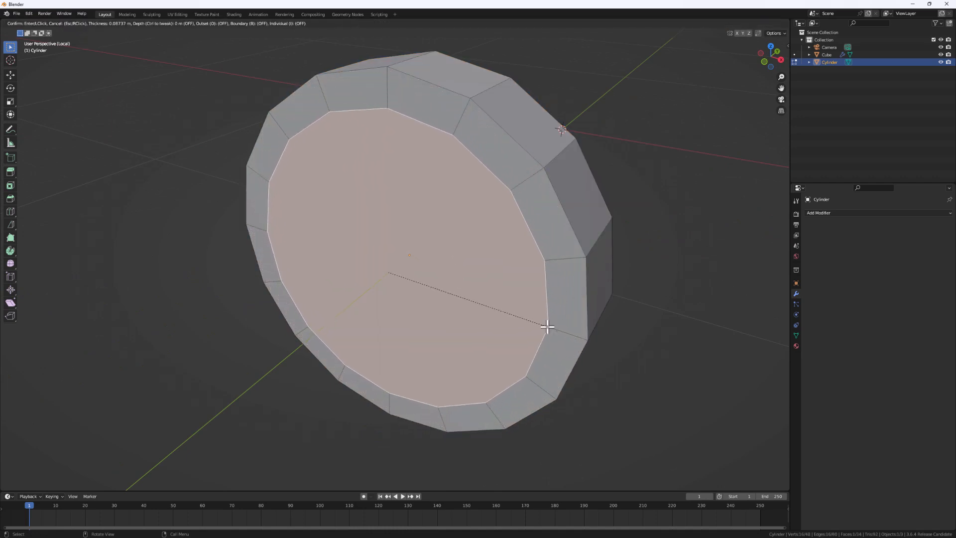
left_click(546, 326)
- Select the ring of faces around the outer cap and extrude it about 0.12 m outward along its normals
middle_click_drag(545, 327, 551, 268)
left_click(566, 256)
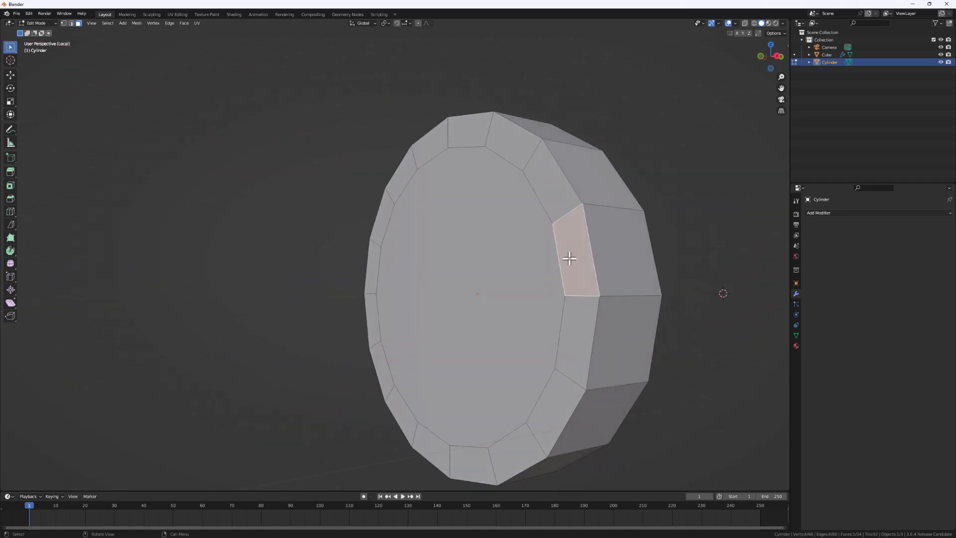
left_click(563, 218, "alt")
middle_click_drag(435, 318, 499, 339)
key("e")
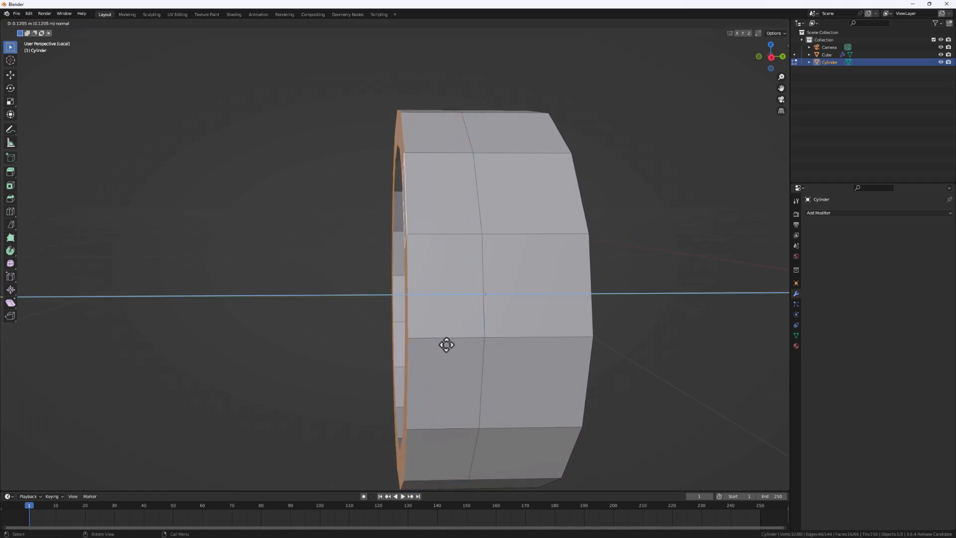
left_click(447, 345)
- Move two adjacent faces at the top of the extruded rim about 0.147 m outward along negative Y
middle_click_drag(446, 346, 369, 262)
left_click(429, 213)
left_click(381, 215, "shift")
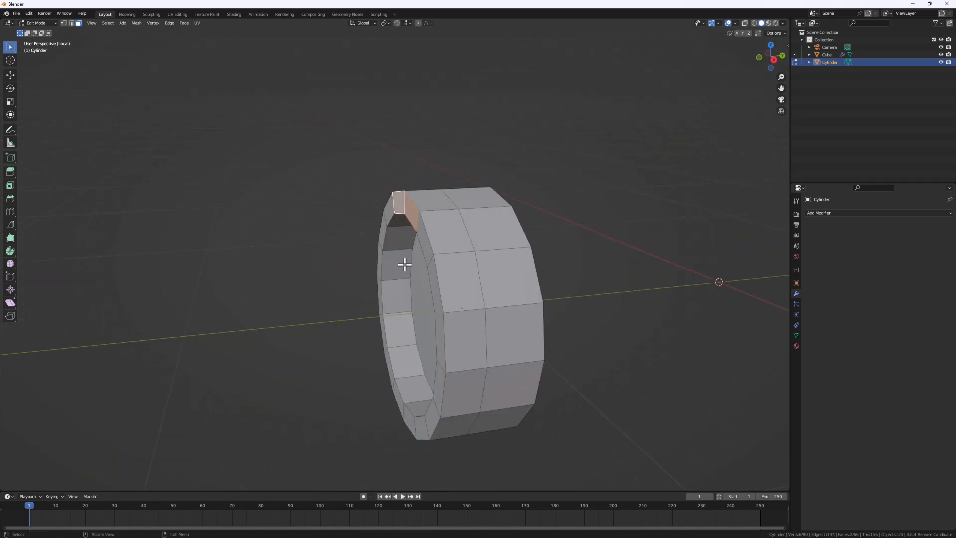
key("g")
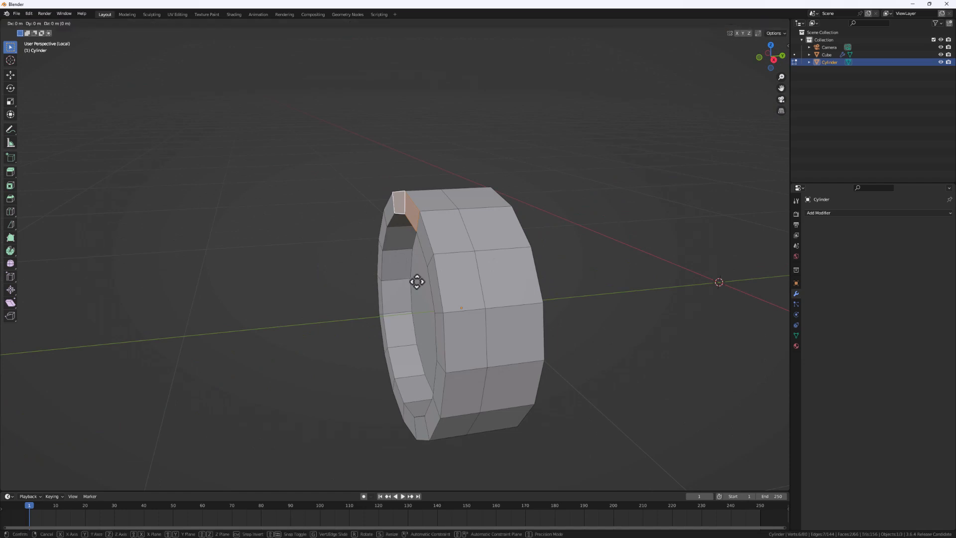
key("y")
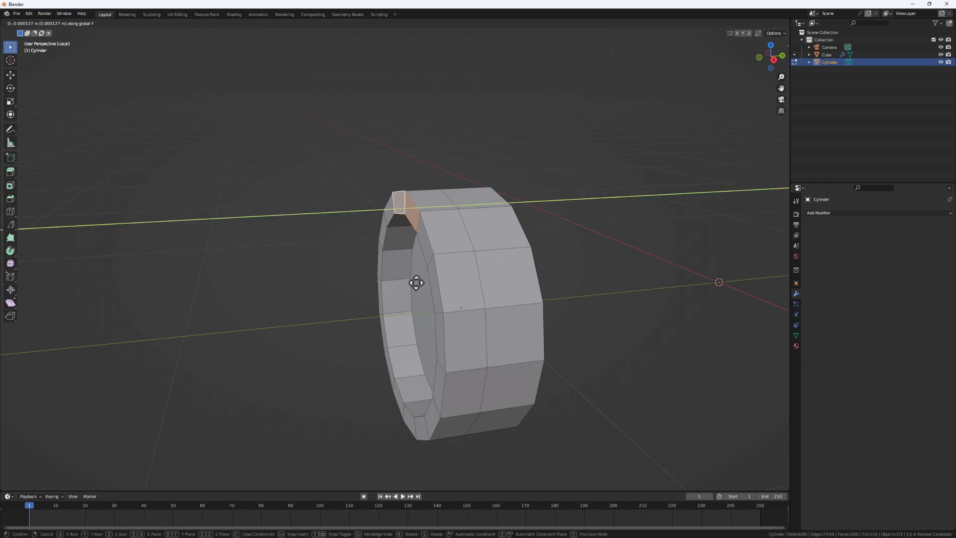
left_click(373, 296)
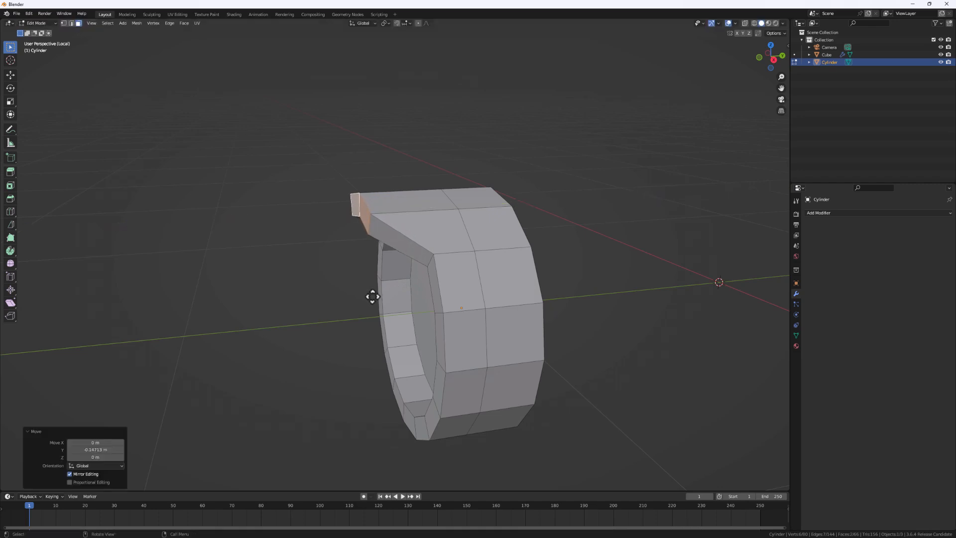
- Move the edge between the two raised rim faces about 0.073 m further outward along negative Y
middle_click_drag(369, 296, 358, 240)
left_click(354, 199)
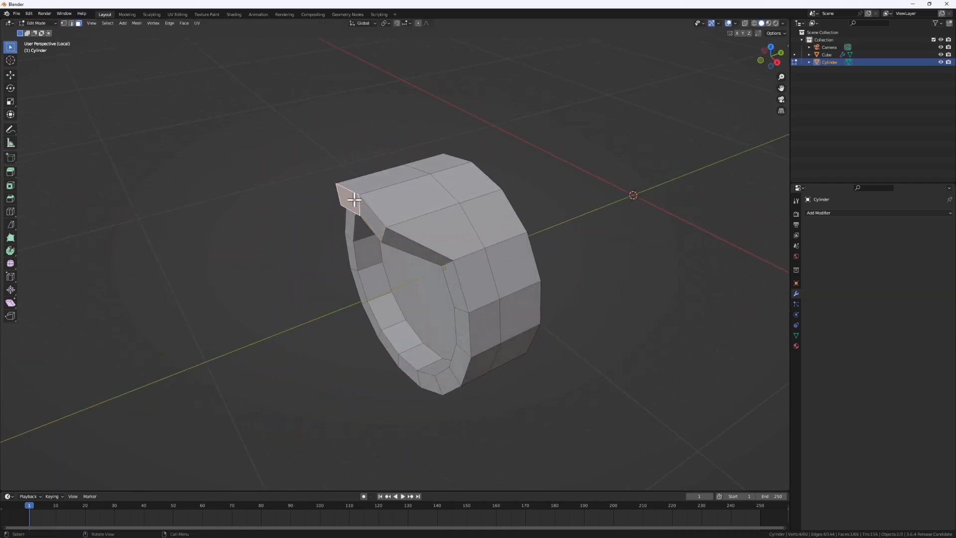
left_click(72, 24)
left_click(354, 213)
middle_click_drag(406, 239, 375, 234)
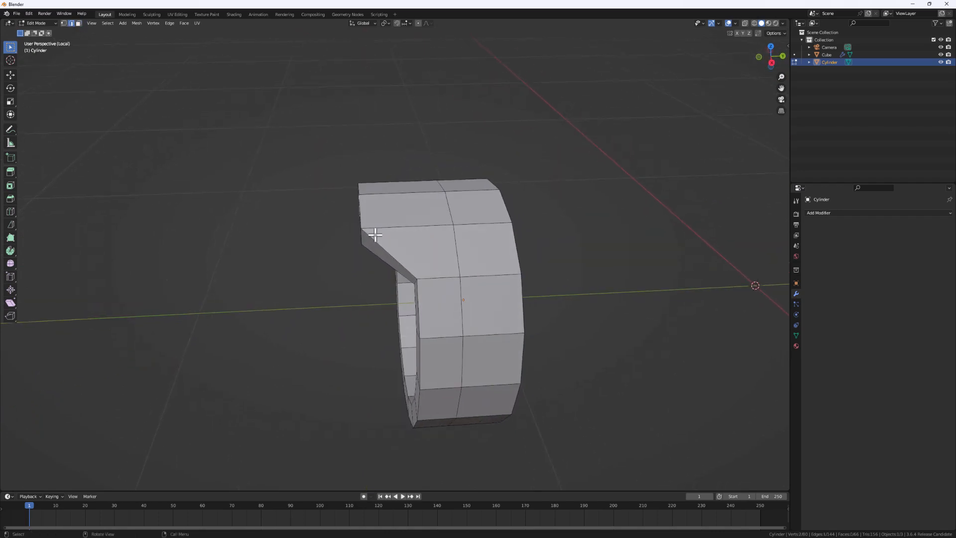
key("g")
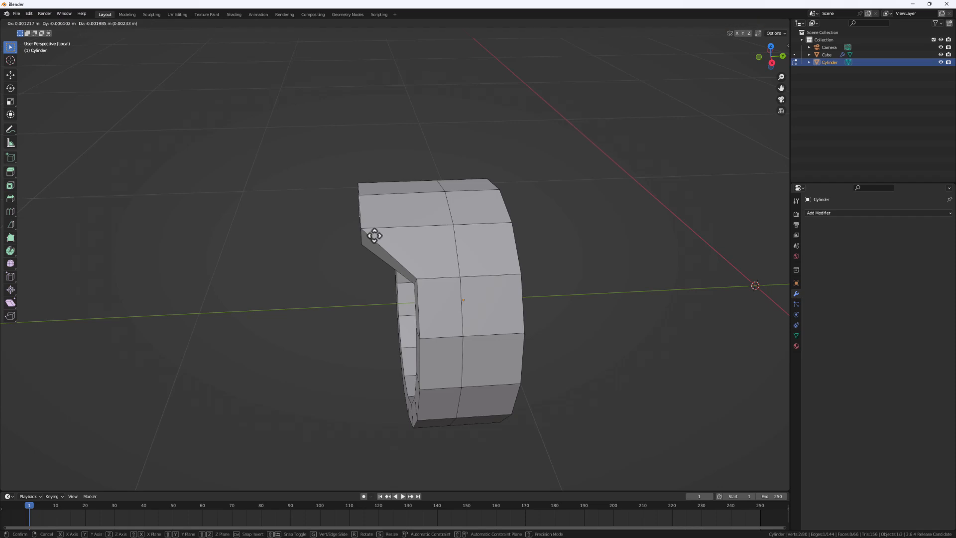
key("y")
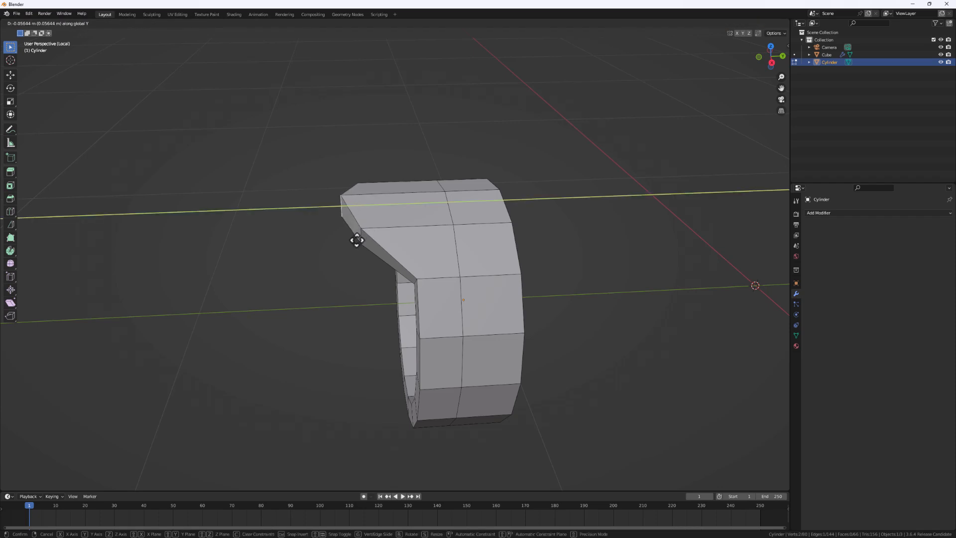
left_click(370, 254)
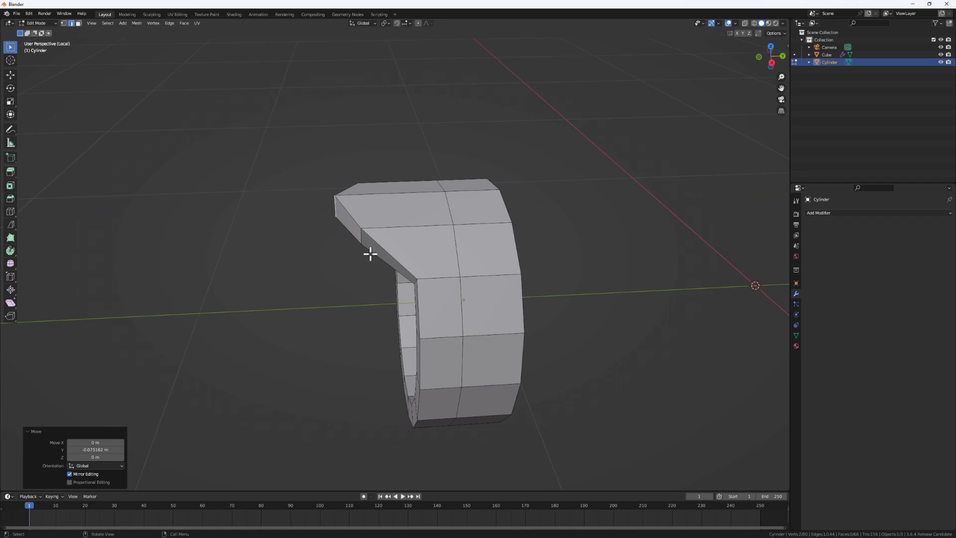
- Select the rim edges on both sides of the raised part and move them about 0.058 m outward along negative Y
left_click(413, 277)
middle_click_drag(416, 277, 204, 305)
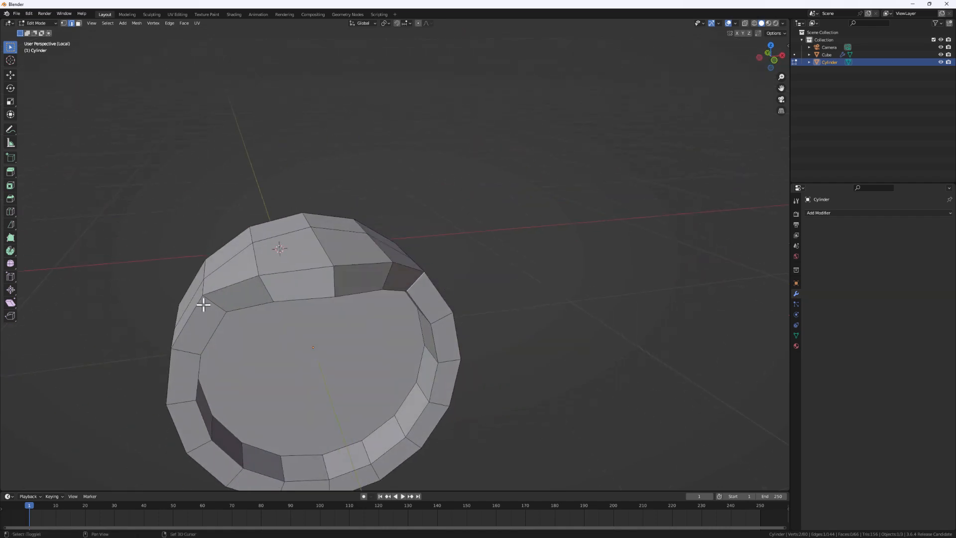
middle_click_drag(395, 337, 312, 334)
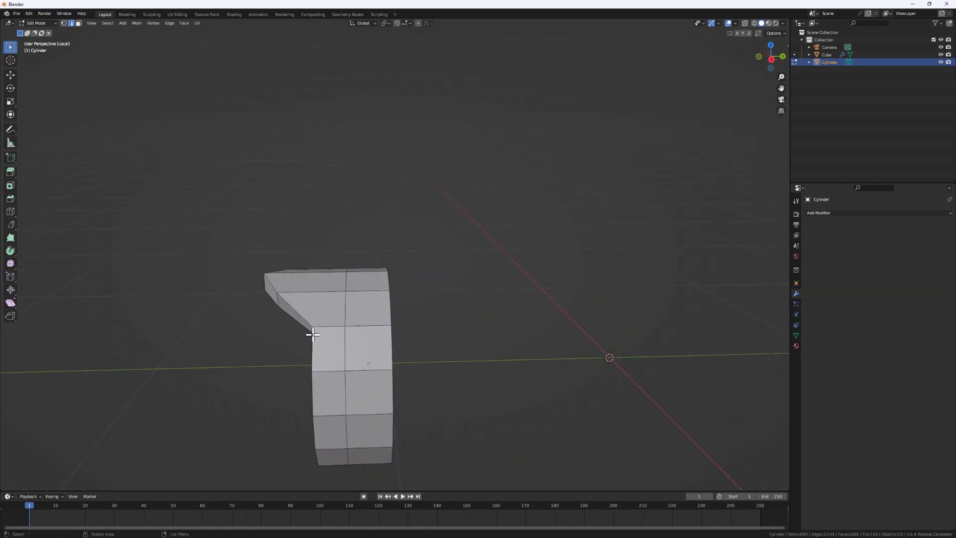
key("g")
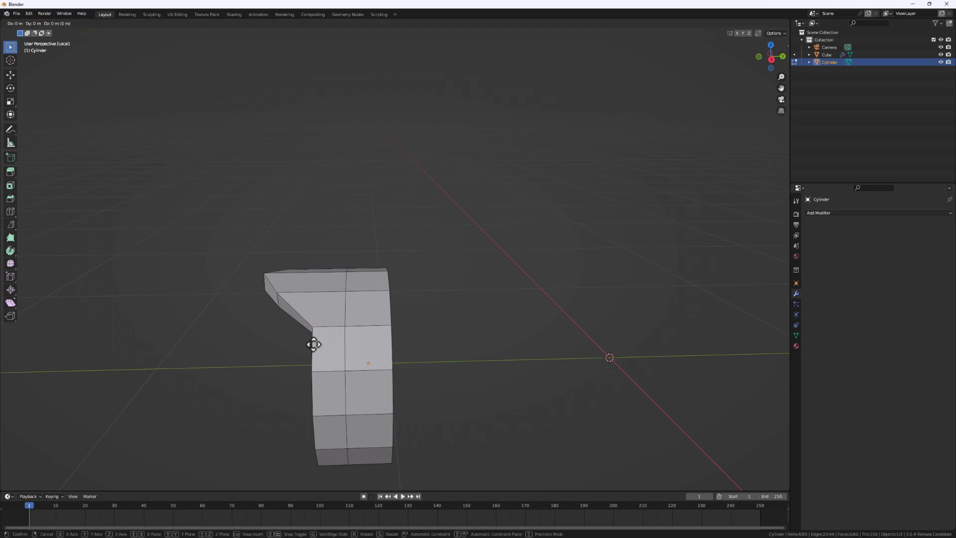
key("y")
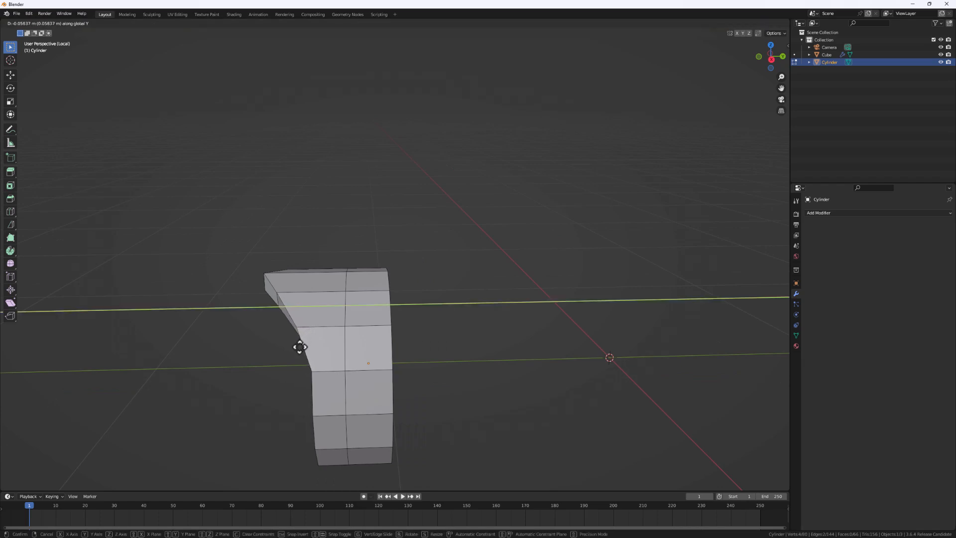
left_click(300, 347)
- Inset the cylinder's flat back face three times toward its centre, the first two by about 0.15 m and 0.23 m
middle_click_drag(299, 346, 279, 324)
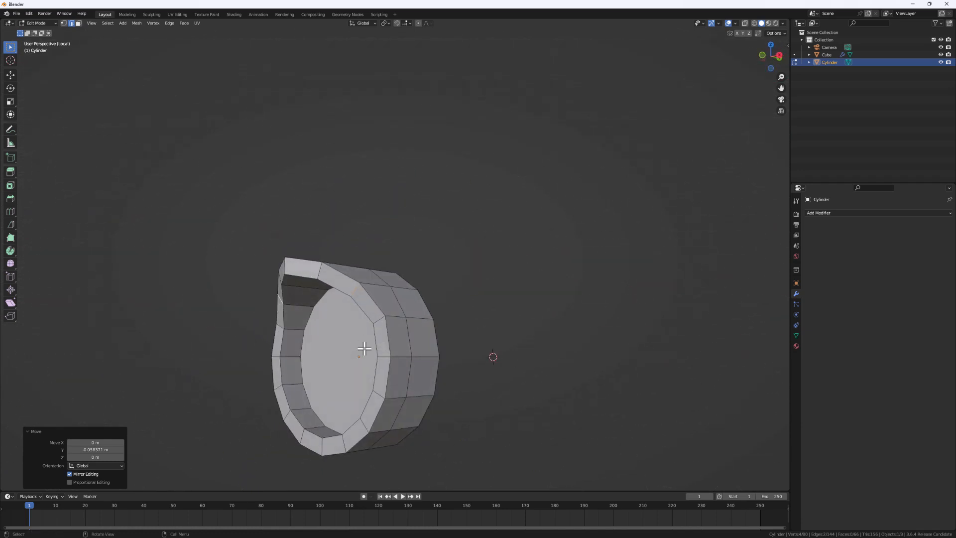
middle_click_drag(367, 346, 282, 346)
left_click(340, 358)
key("Tab")
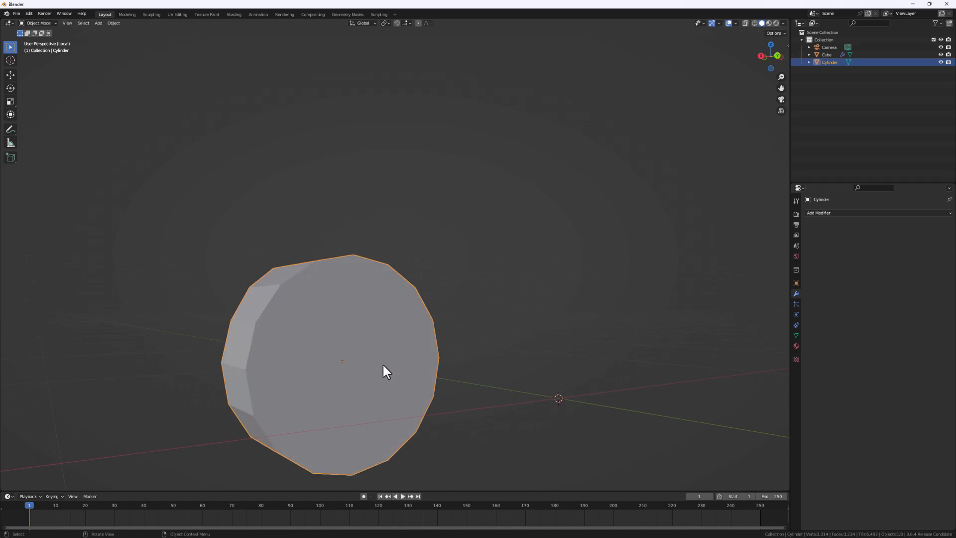
key("Tab")
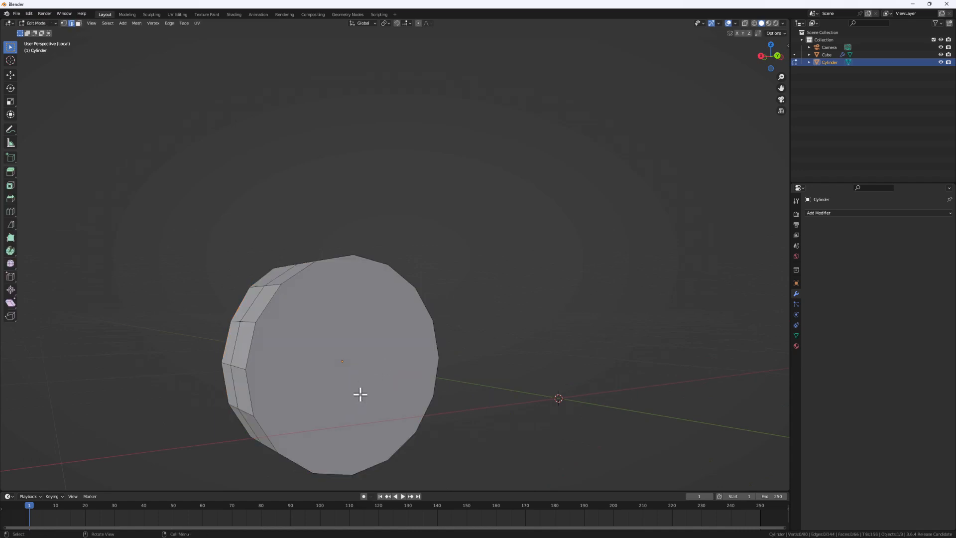
key("3")
left_click(353, 378)
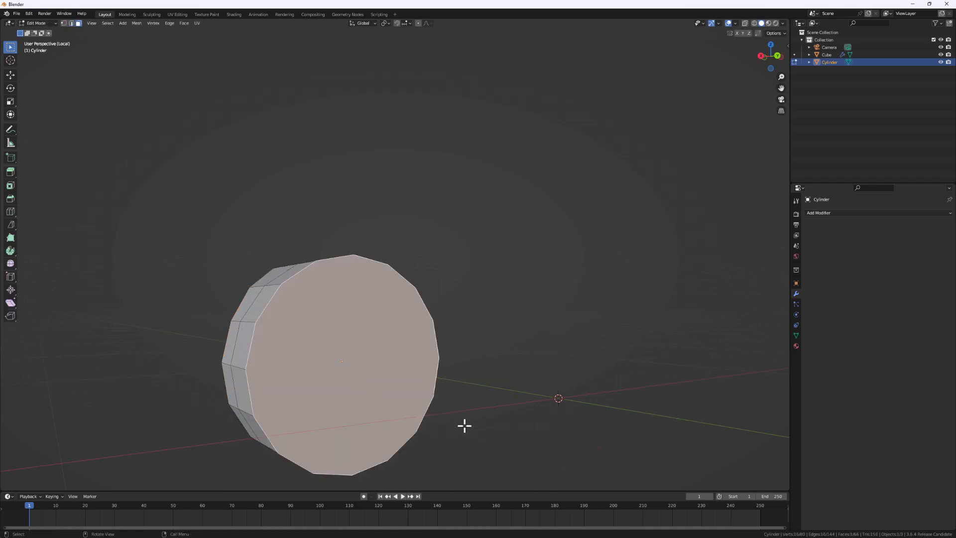
key("i")
left_click(446, 425)
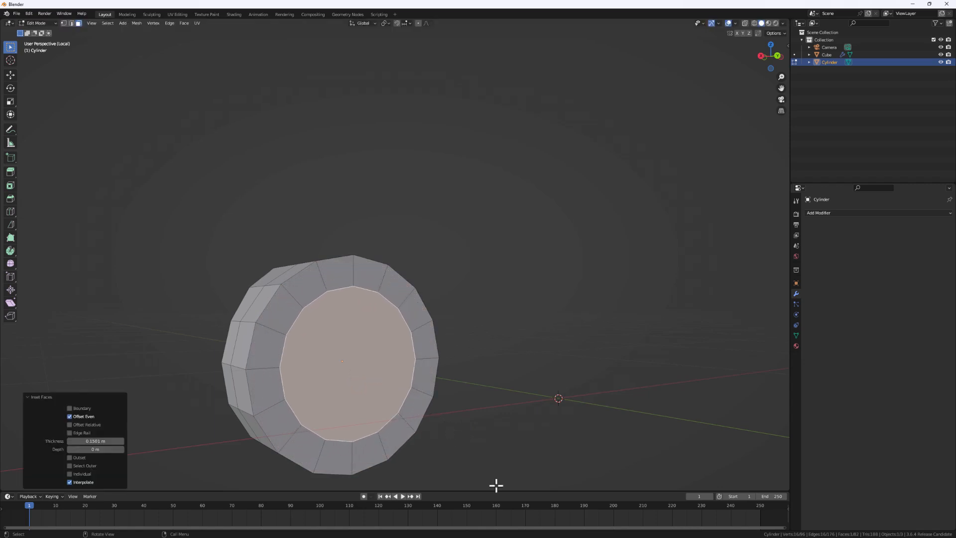
key("i")
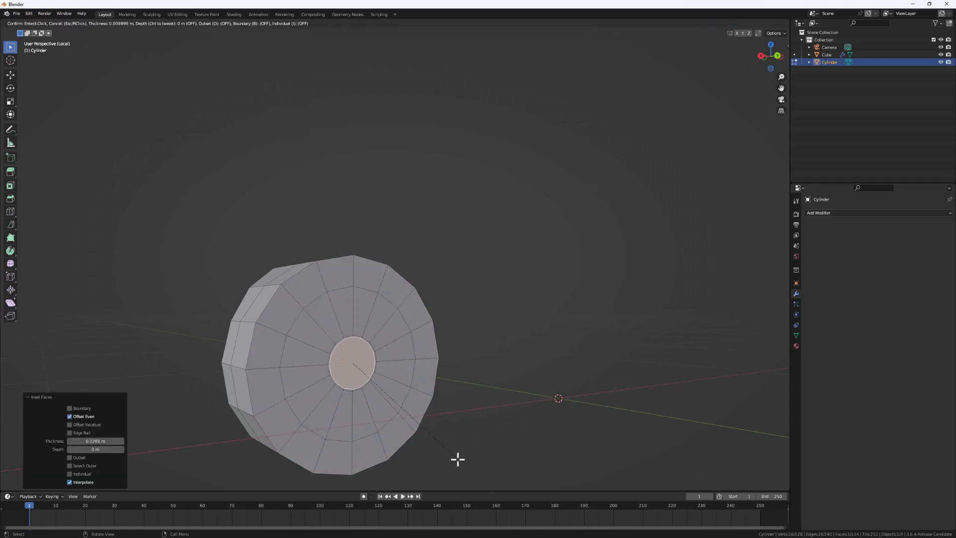
left_click(448, 454)
scroll(320, 397, "down", 3)
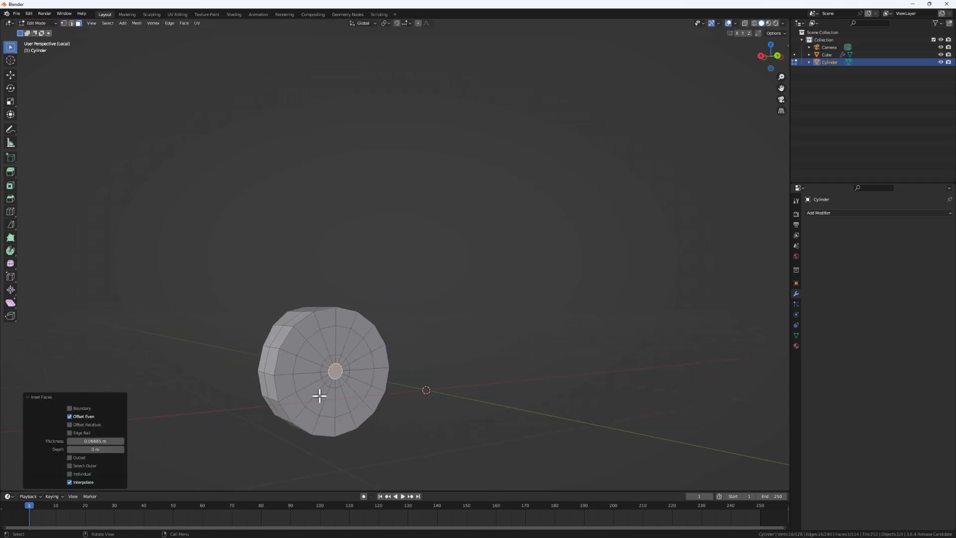
- Add a level 2 Subdivision modifier to the cylinder and shade it smooth
key("Tab")
middle_click_drag(321, 395, 342, 415)
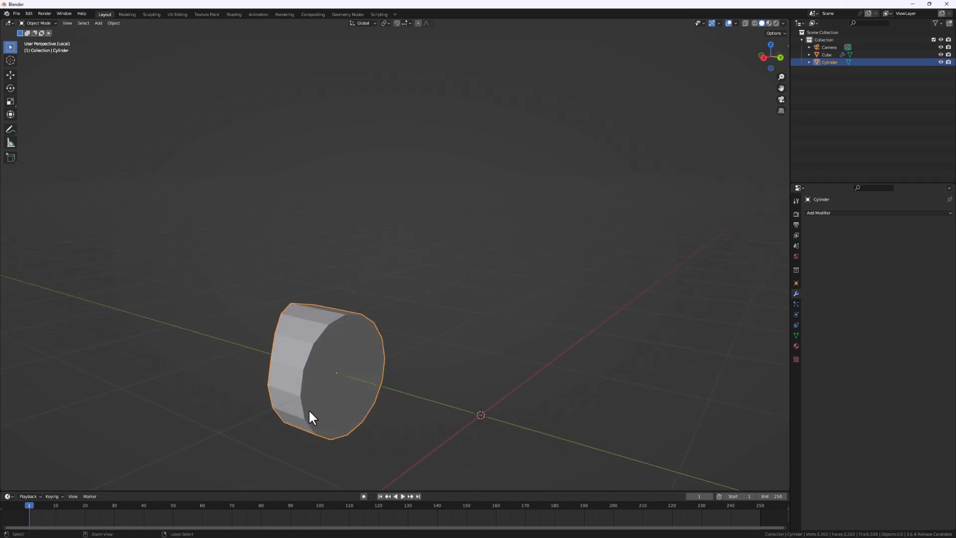
key("ctrl+2")
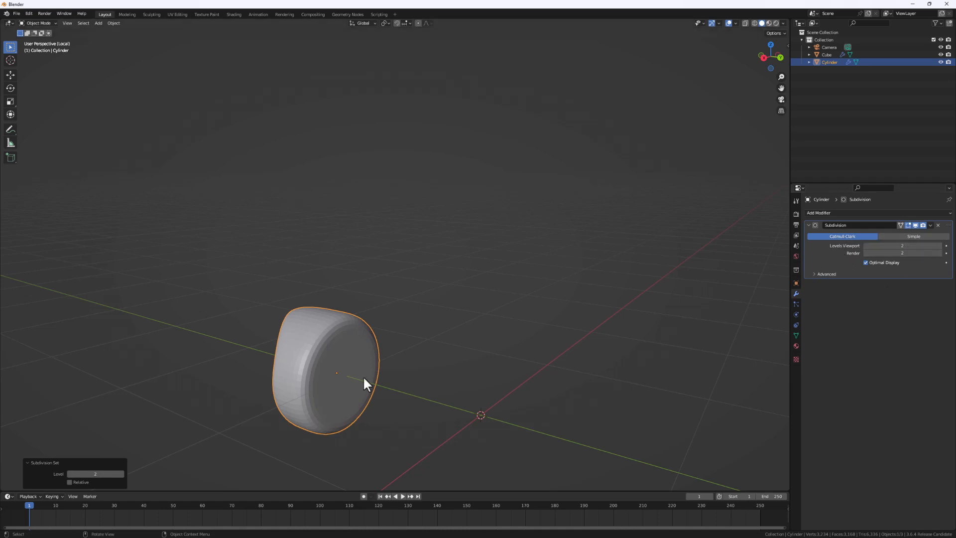
middle_click_drag(362, 375, 310, 391)
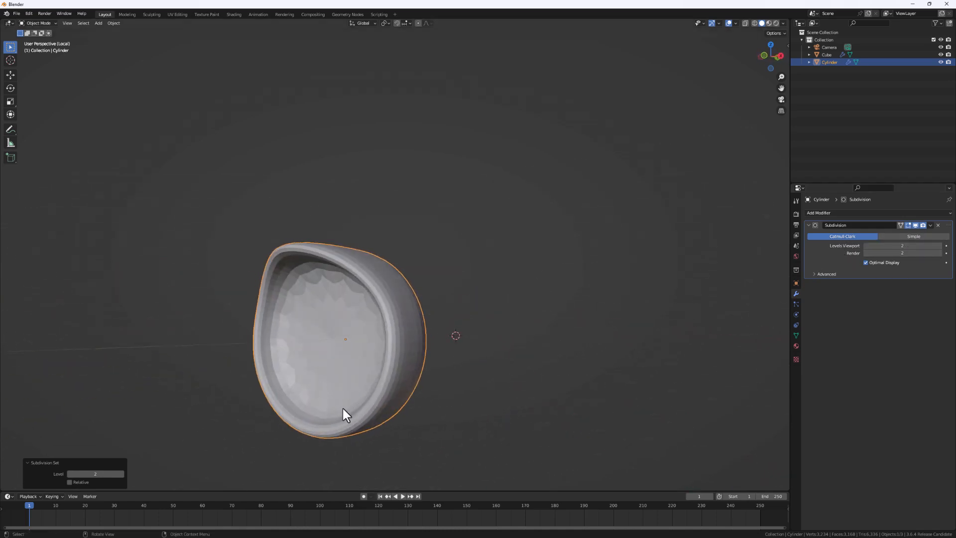
key("Tab")
middle_click_drag(298, 359, 306, 334)
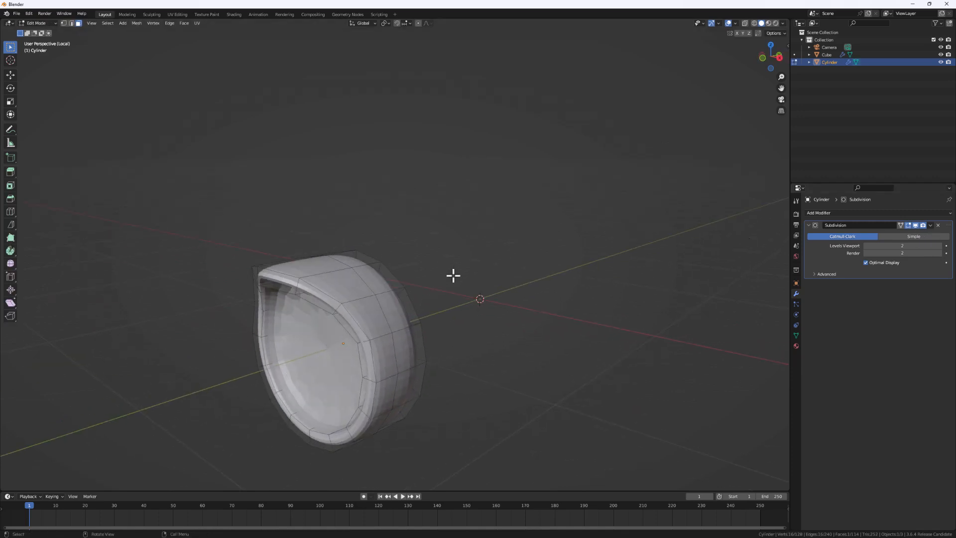
key("Tab")
right_click(351, 295)
left_click(354, 293)
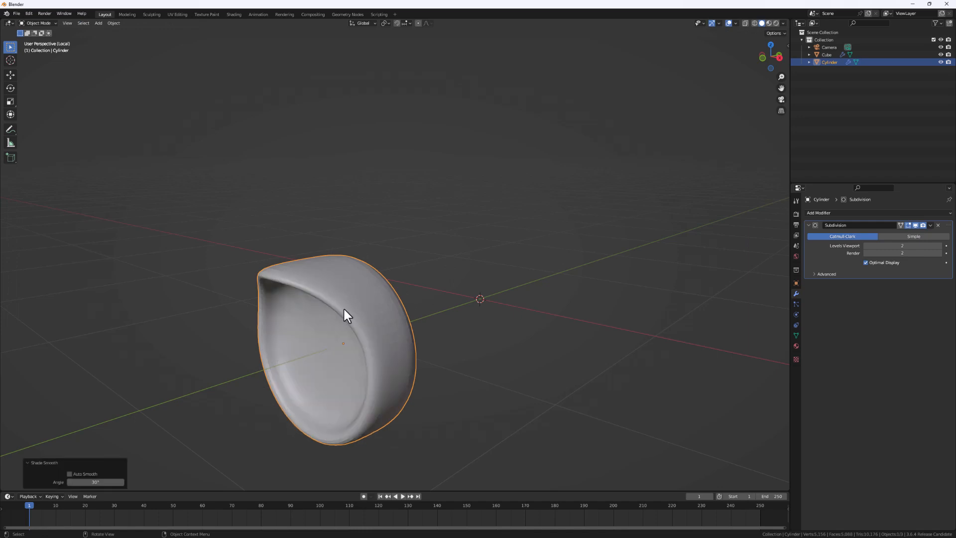
middle_click_drag(345, 311, 309, 337)
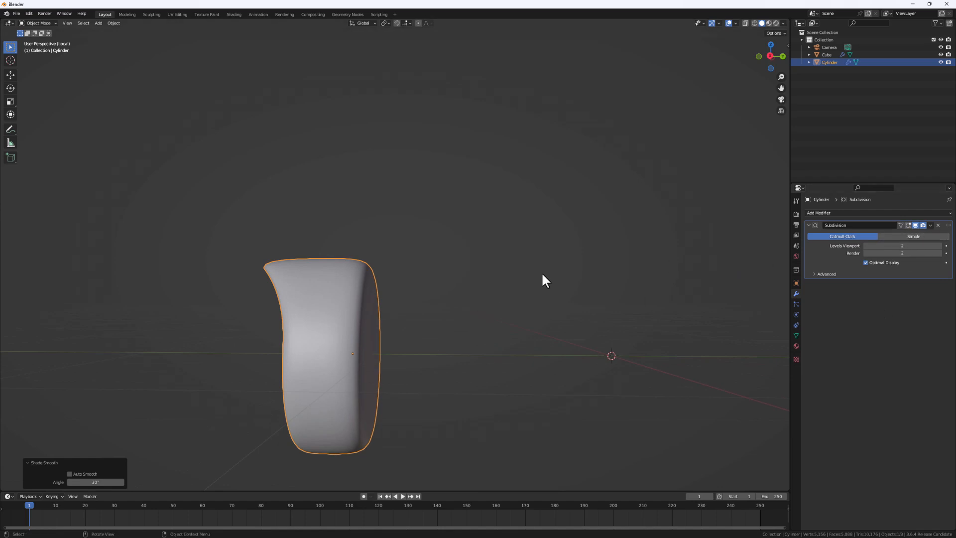
- Inset the recessed front face inside the rim three times toward its centre, the first two by about 0.075 m and 0.1 m
key("Tab")
middle_click_drag(319, 386, 349, 369)
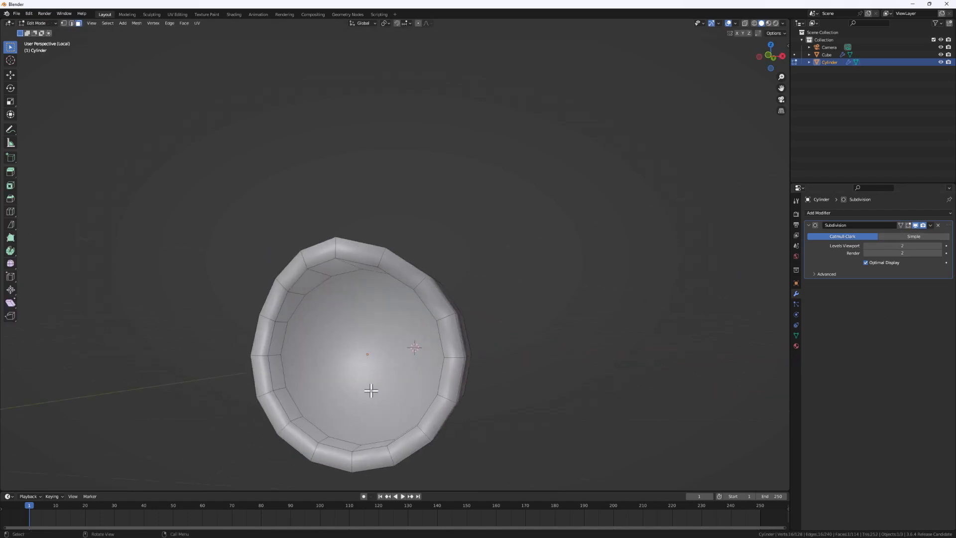
scroll(341, 408, "up", 3)
middle_click_drag(341, 407, 315, 386)
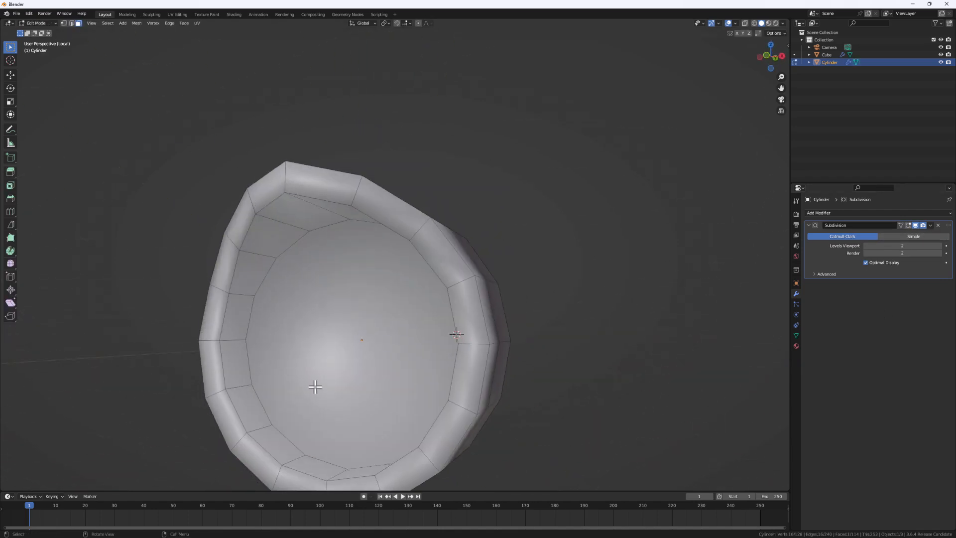
left_click(314, 346)
middle_click_drag(350, 348, 393, 416)
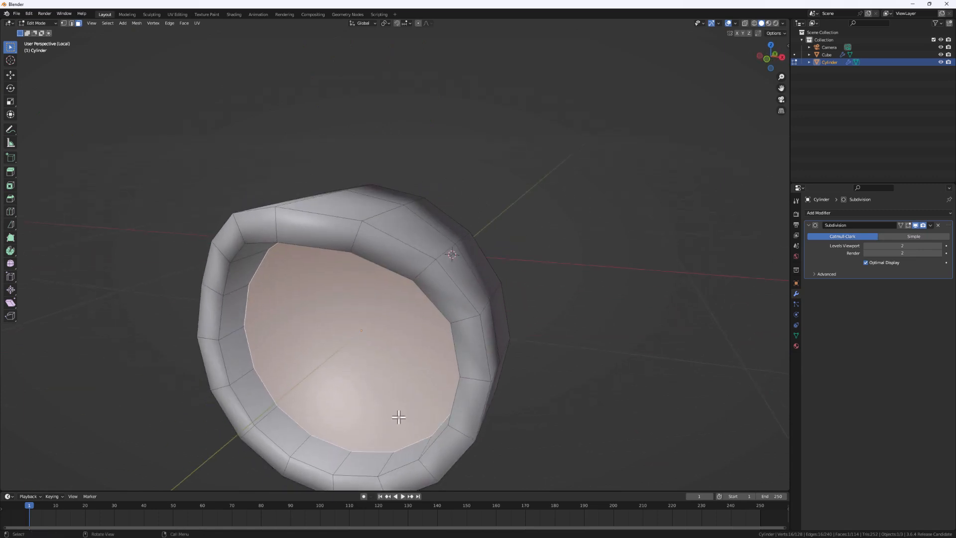
key("i")
left_click(388, 398)
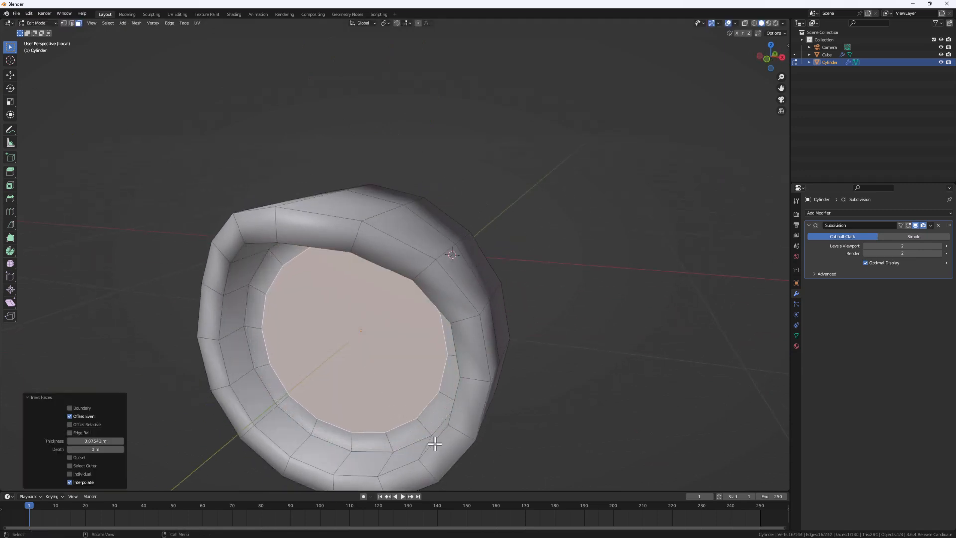
key("i")
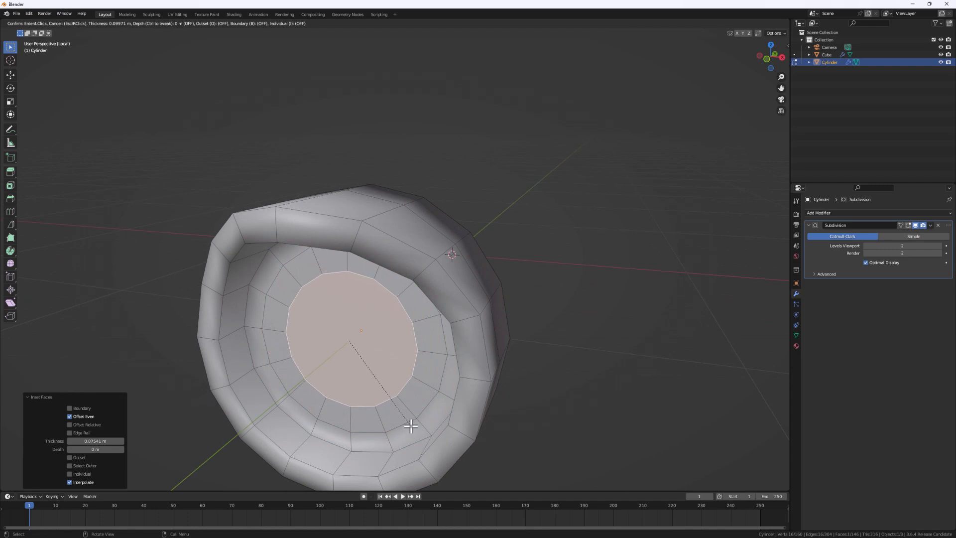
left_click(368, 413)
middle_click_drag(368, 412, 348, 395)
key("i")
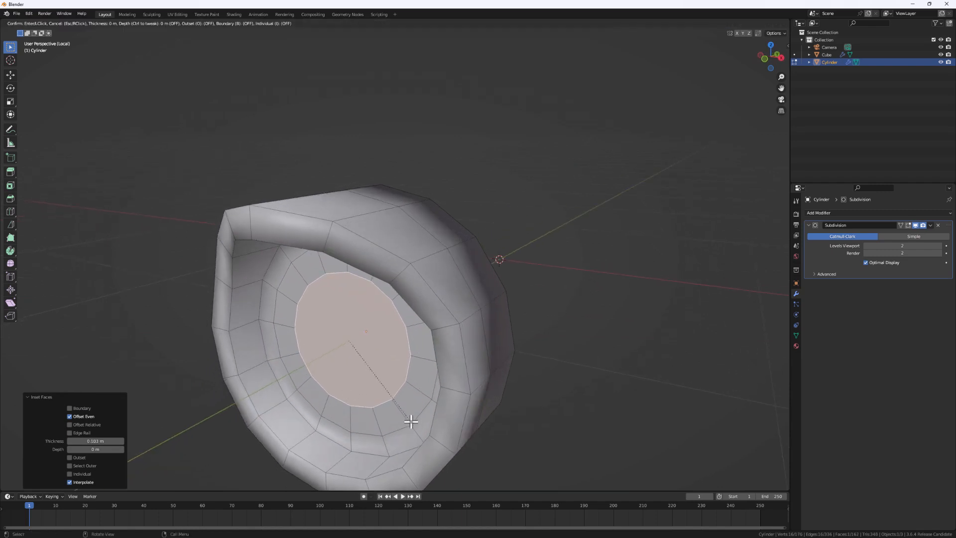
left_click(382, 408)
scroll(386, 420, "down", 2)
key("Tab")
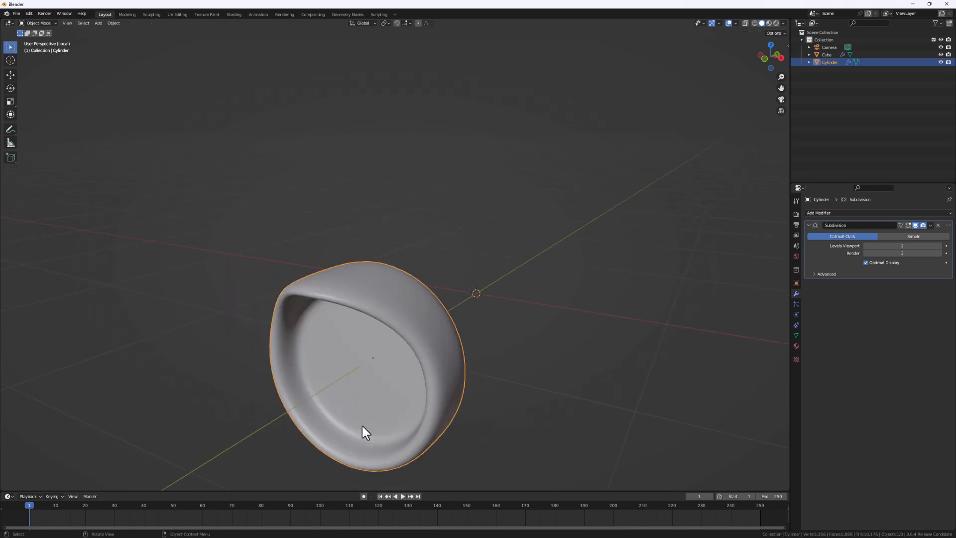
middle_click_drag(363, 426, 469, 371)
- Bevel the front rim's outer and inner edge loops and the back edge loop together by about 0.014 m with two segments
key("Tab")
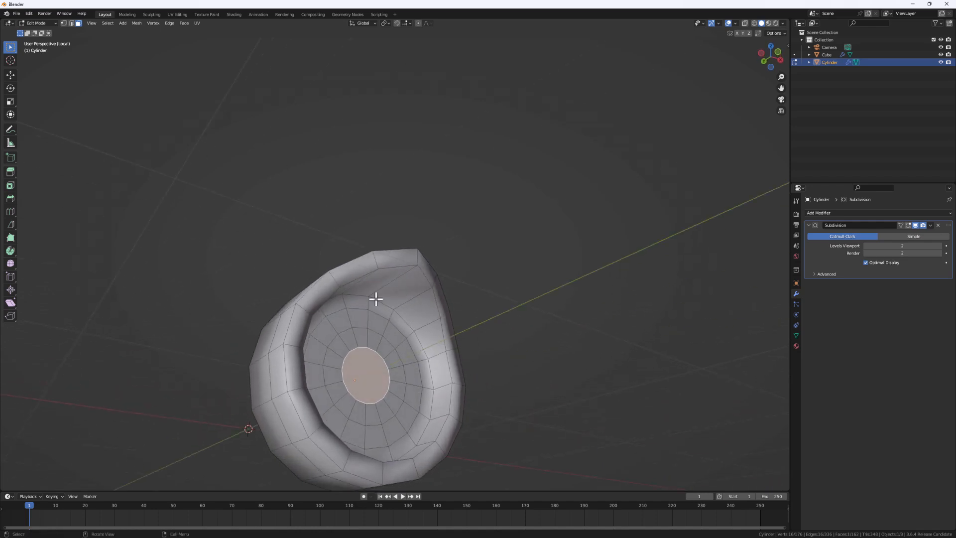
middle_click_drag(480, 339, 438, 374)
scroll(414, 351, "up", 2)
left_click(441, 358)
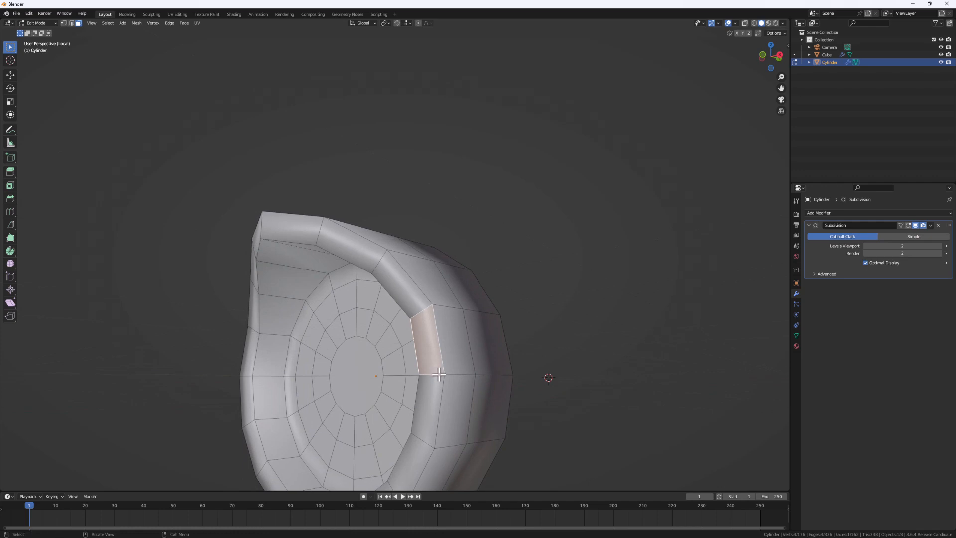
key("2")
left_click(435, 332)
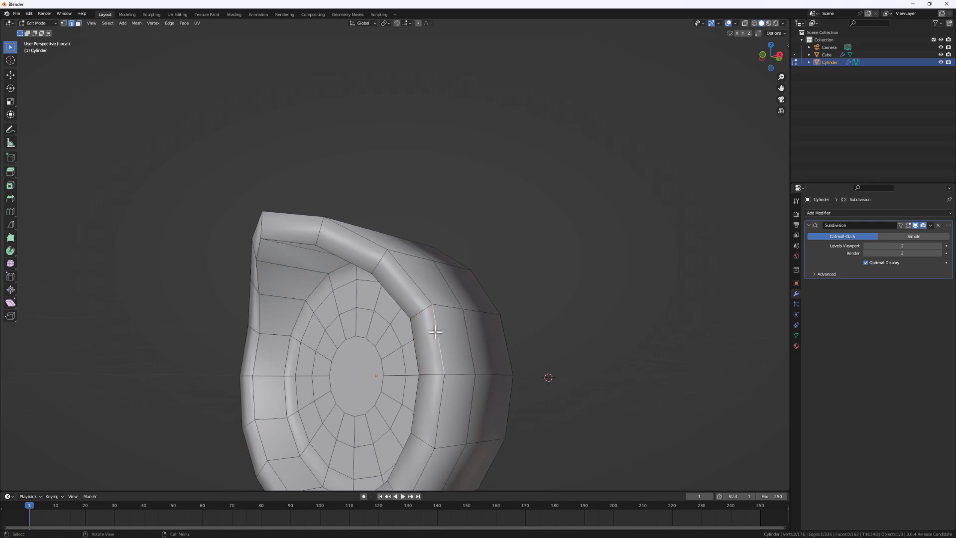
left_click(435, 332, "alt")
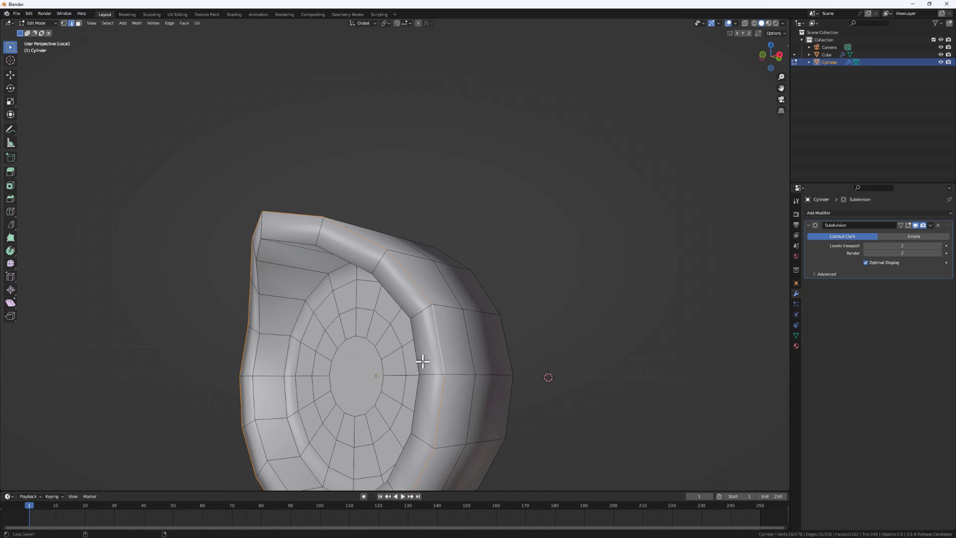
left_click(419, 362, "alt+shift")
middle_click_drag(434, 377, 453, 427)
left_click(396, 378, "alt+shift")
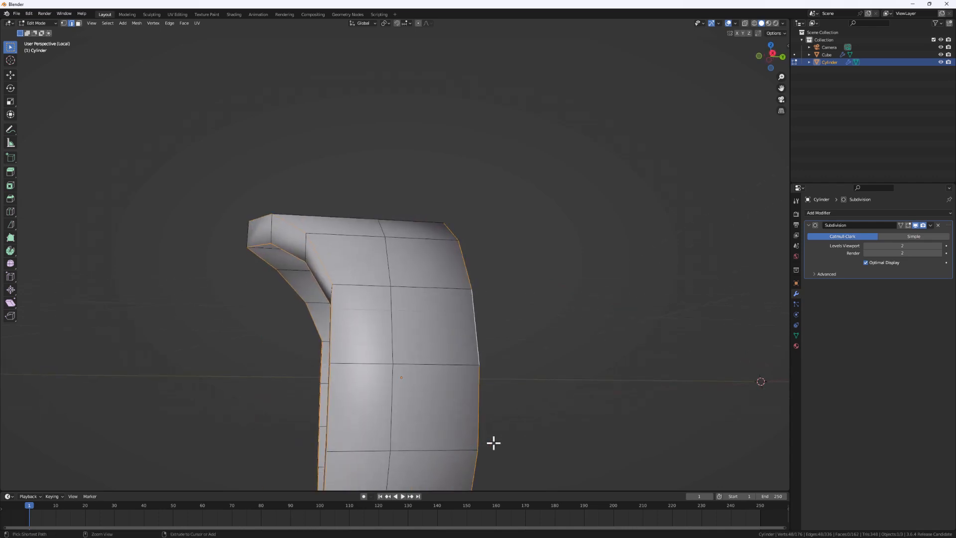
key("ctrl+b")
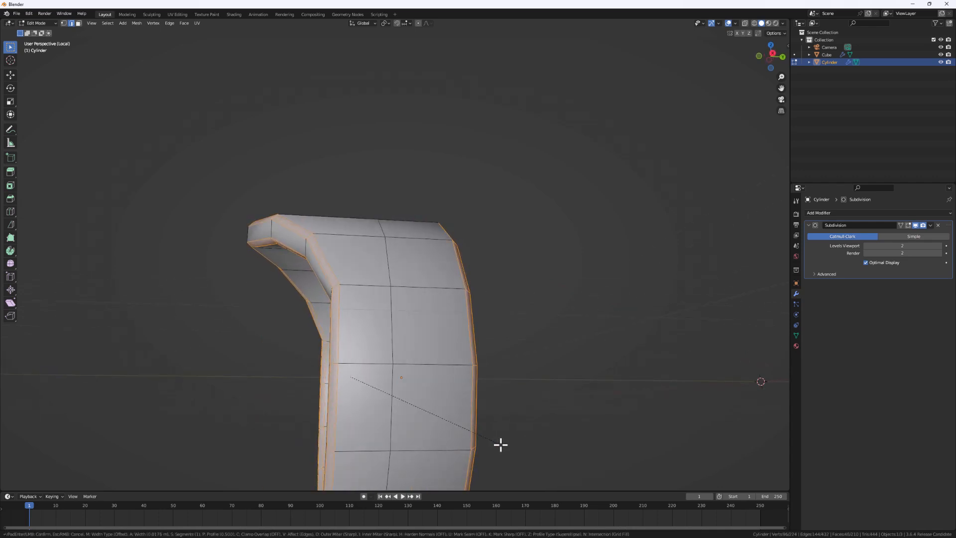
scroll(501, 444, "up", 1)
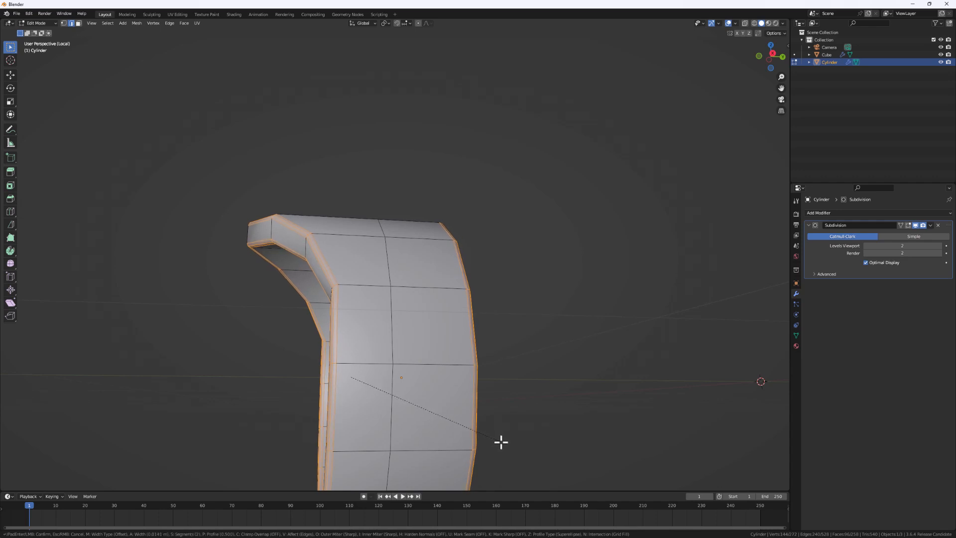
left_click(501, 442)
middle_click_drag(438, 426, 351, 316)
key("Tab")
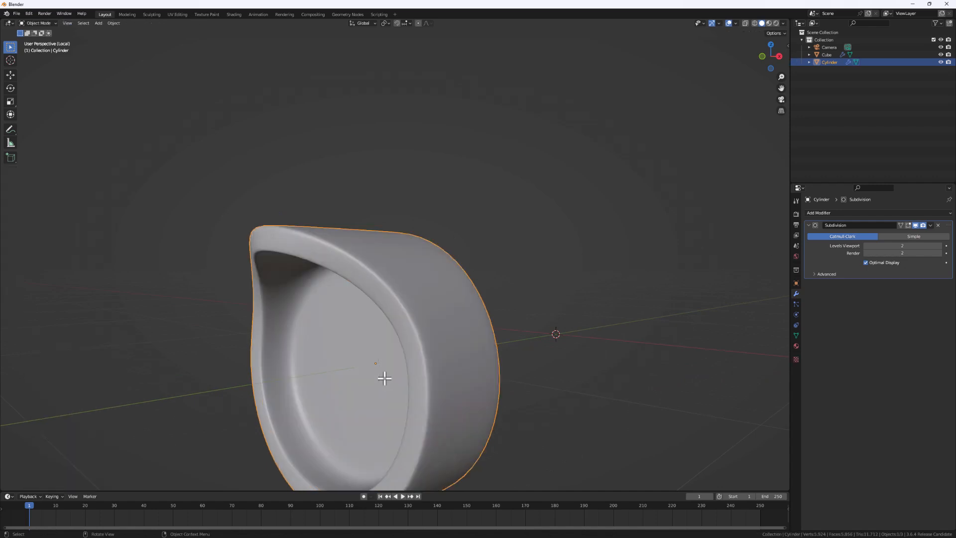
- Exit the cylinder's local view and examine how it sits against the box body
scroll(389, 388, "down", 3)
mouse_move(388, 387)
middle_mouse_down()
mouse_move(368, 412)
mouse_move(420, 375)
mouse_move(395, 395)
middle_mouse_up()
scroll(399, 378, "up", 3)
middle_click_drag(248, 316, 468, 444)
key("KP_Divide")
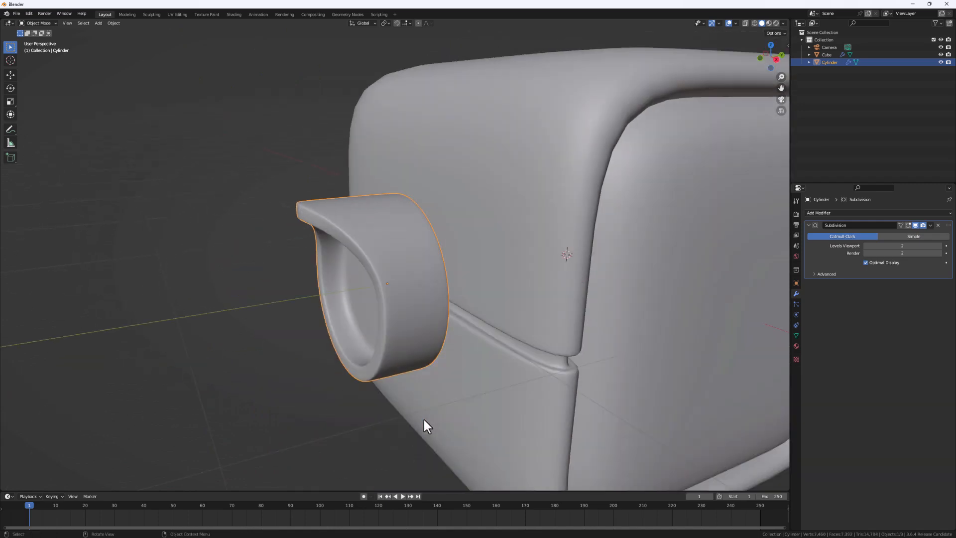
middle_click_drag(454, 244, 431, 259)
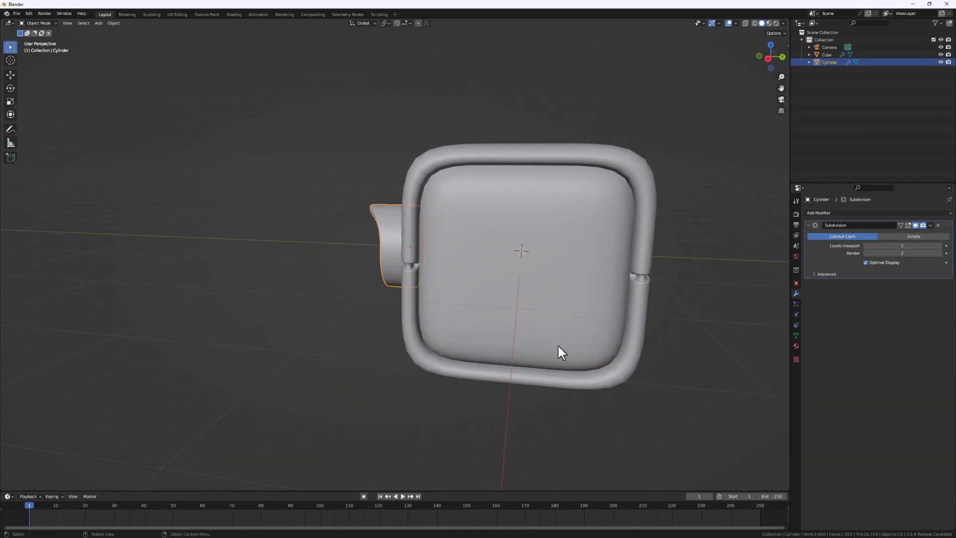
middle_click_drag(668, 236, 577, 284)
scroll(414, 252, "up", 6)
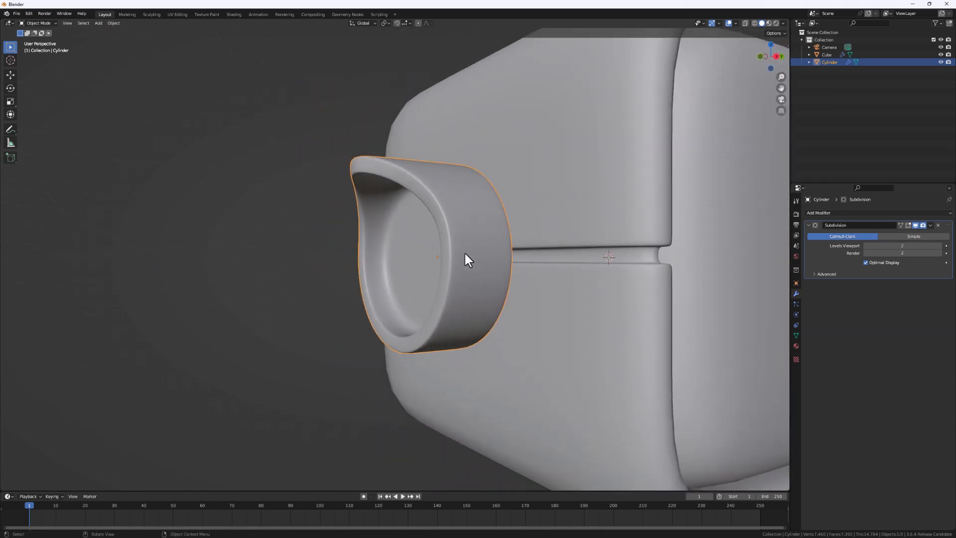
- Bevel the middle edge loop around the cylinder's side by about 0.036 m with one segment
key("Tab")
middle_click_drag(478, 258, 449, 279)
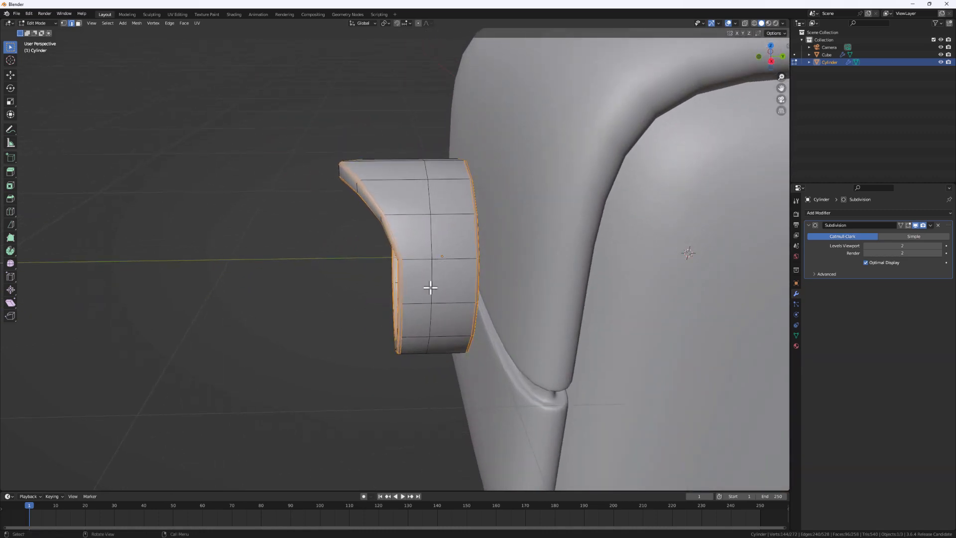
left_click(431, 291)
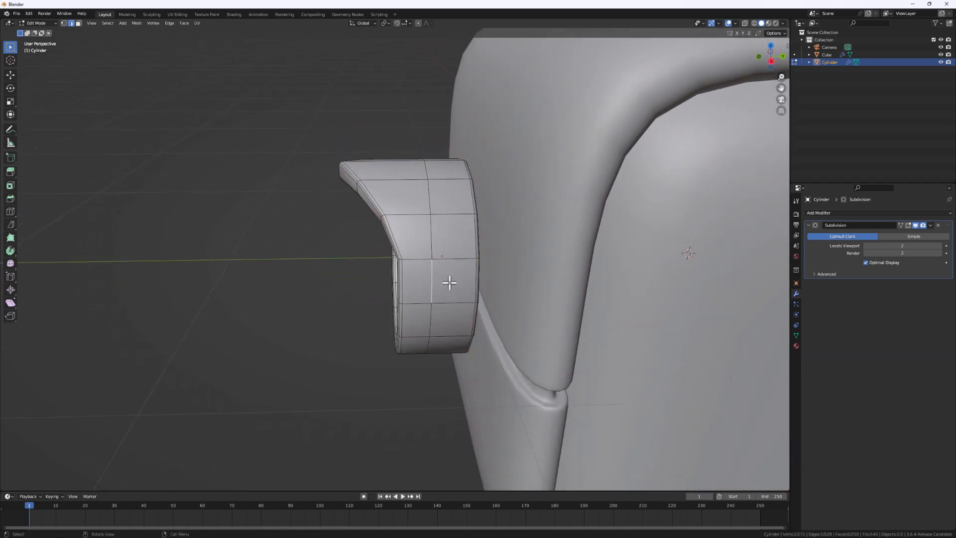
left_click(432, 278, "alt")
scroll(433, 284, "up", 2)
key("ctrl+b")
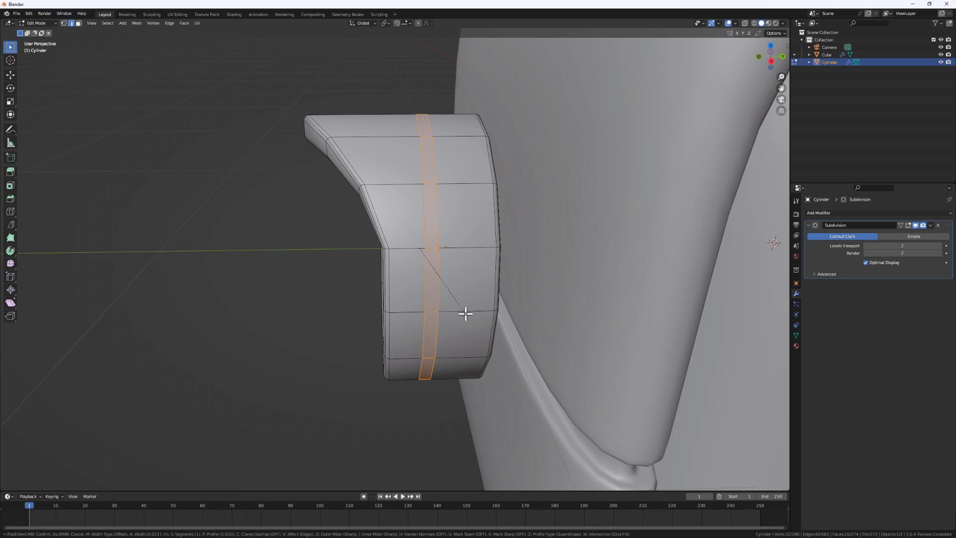
left_click(466, 314)
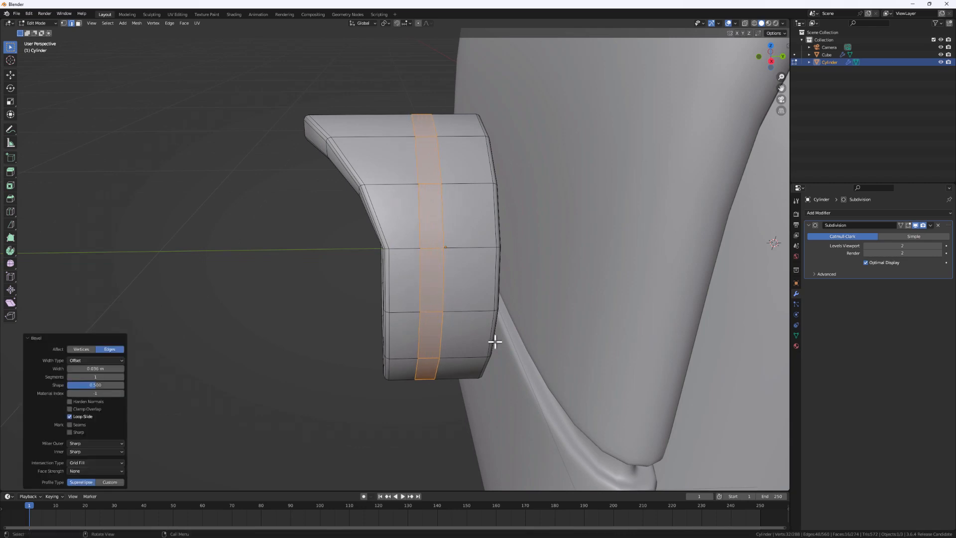
- Inset the selected band of faces around the cylinder's side by about 0.023 m
key("i")
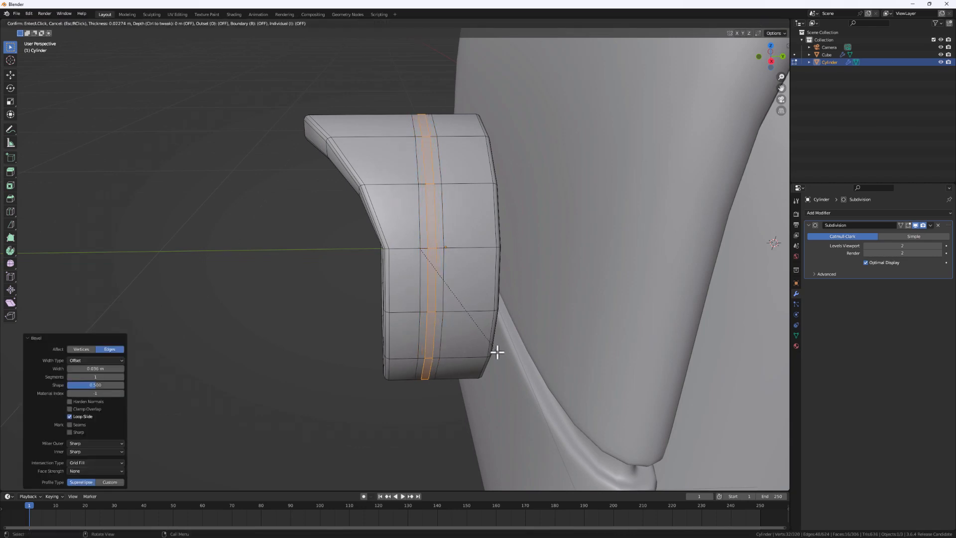
left_click(497, 352)
middle_click_drag(465, 352, 478, 348)
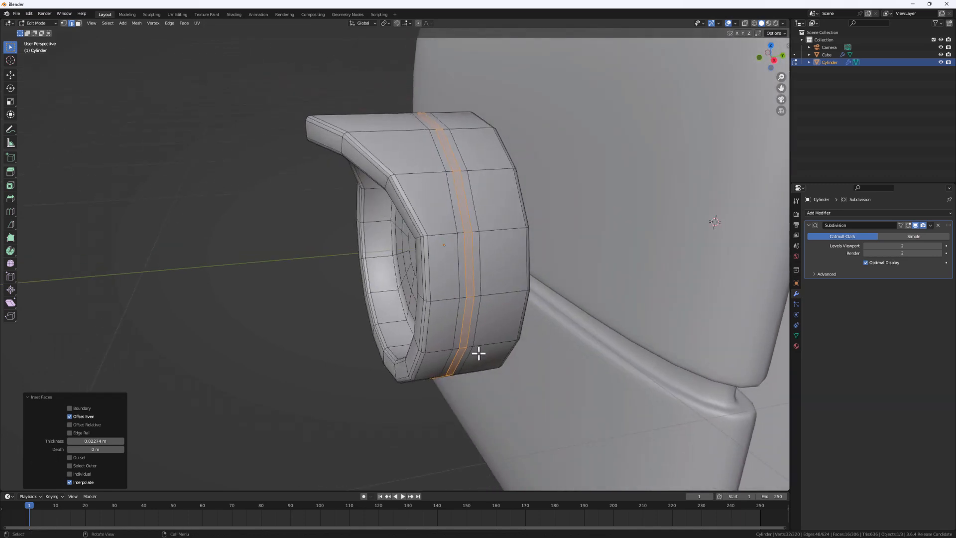
- Extrude the narrowed side band inward along its normals twice, by about 0.012 m and 0.01 m, and leave Edit Mode
right_click(479, 352)
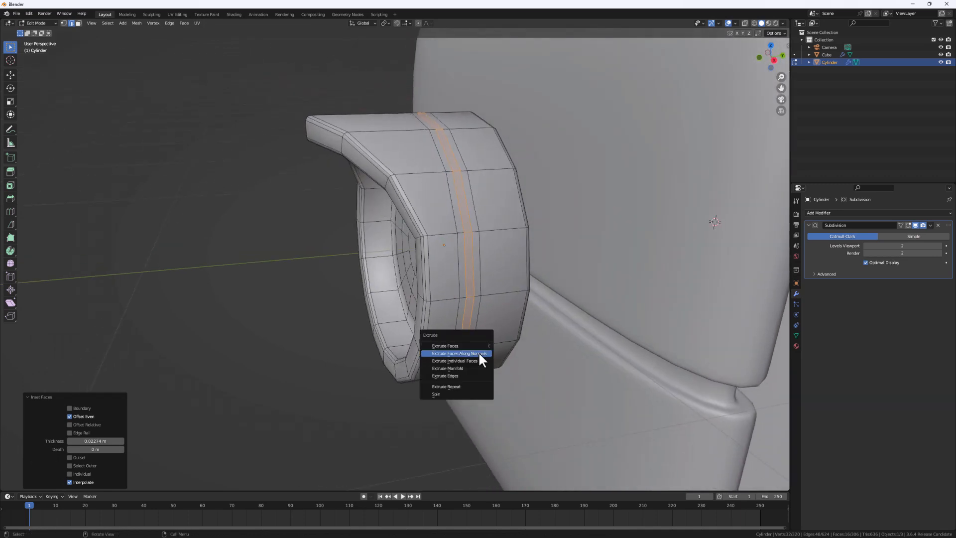
left_click(481, 357)
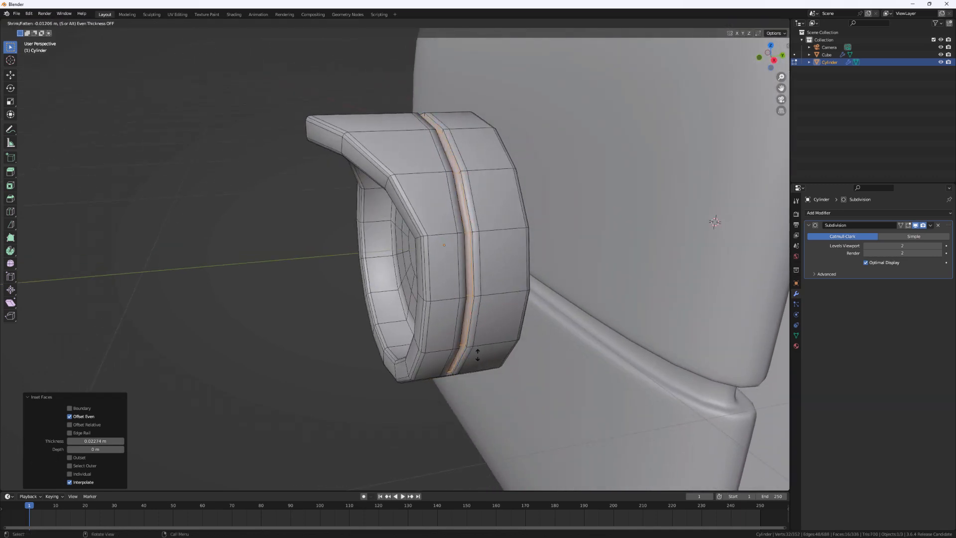
left_click(477, 354)
mouse_move(488, 356)
middle_mouse_down()
mouse_move(465, 346)
mouse_move(464, 331)
mouse_move(486, 348)
middle_mouse_up()
key("alt+e")
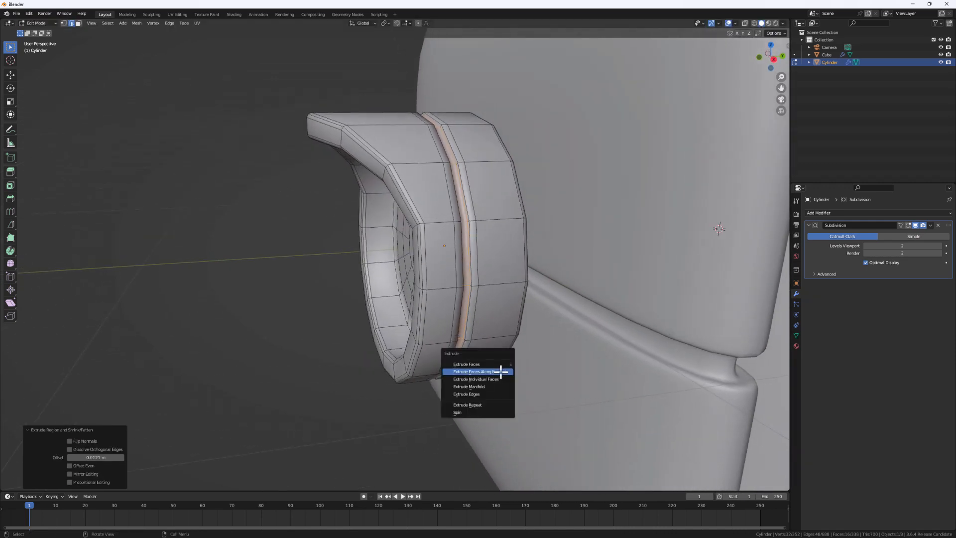
left_click(498, 371)
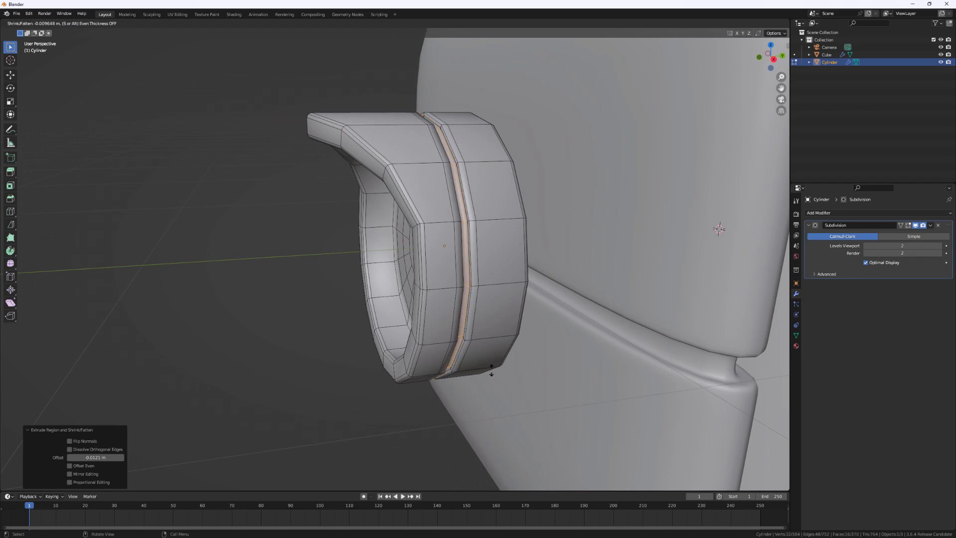
left_click(488, 373)
scroll(443, 351, "down", 3)
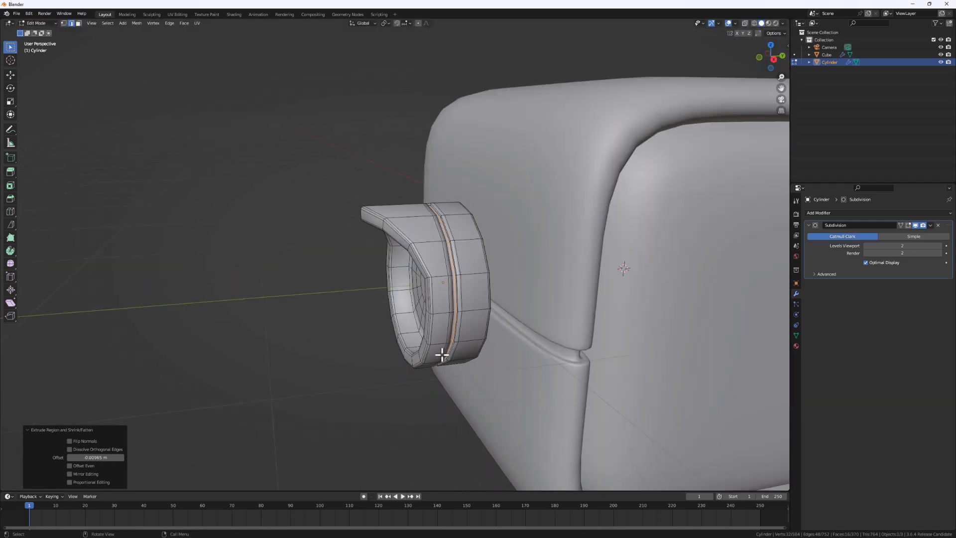
key("Tab")
middle_click_drag(437, 348, 455, 251)
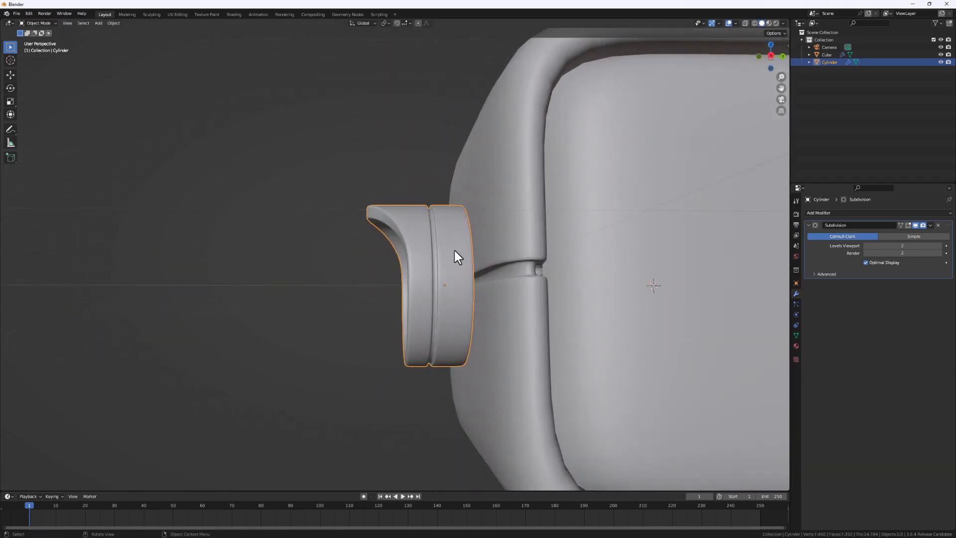
middle_click_drag(407, 352, 449, 352)
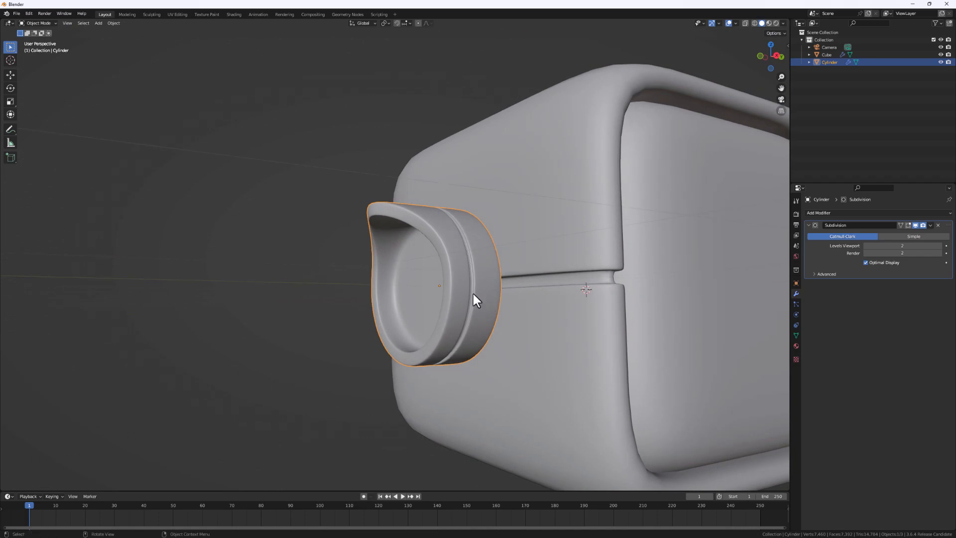
- Extrude the middle ring of faces on the cylinder's recessed front outward by about 0.009 m
scroll(476, 296, "up", 4)
key("Tab")
middle_click_drag(476, 294, 449, 317)
left_click(453, 241)
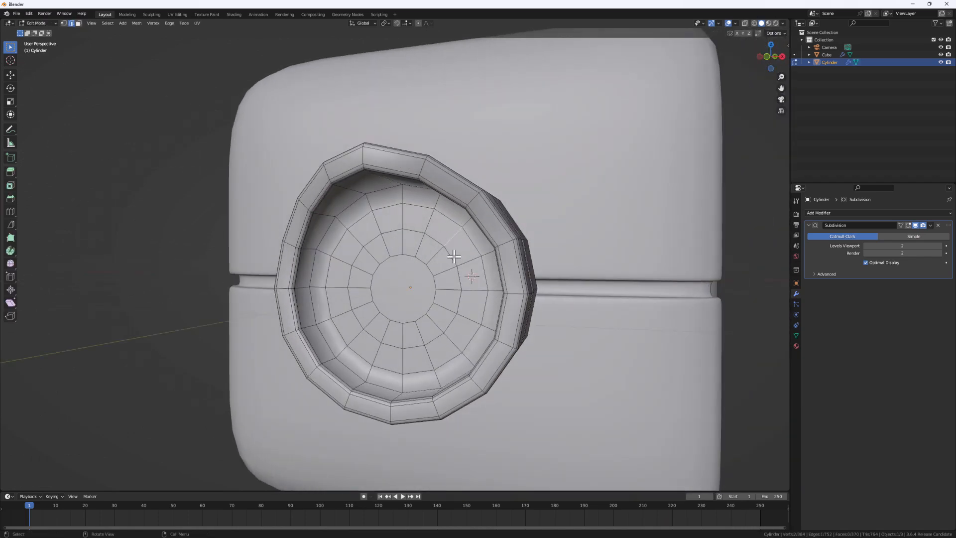
middle_click_drag(456, 255, 461, 253)
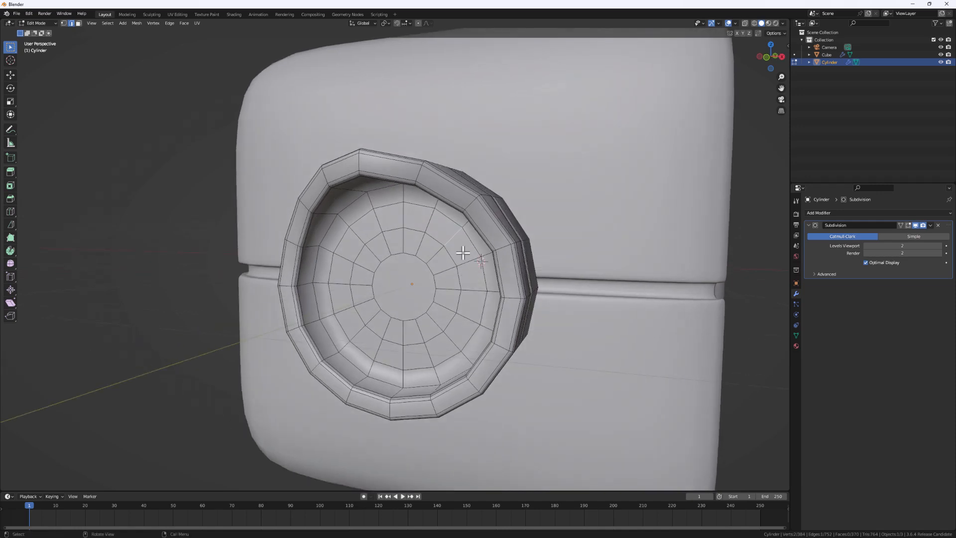
key("3")
left_click(458, 246, "alt")
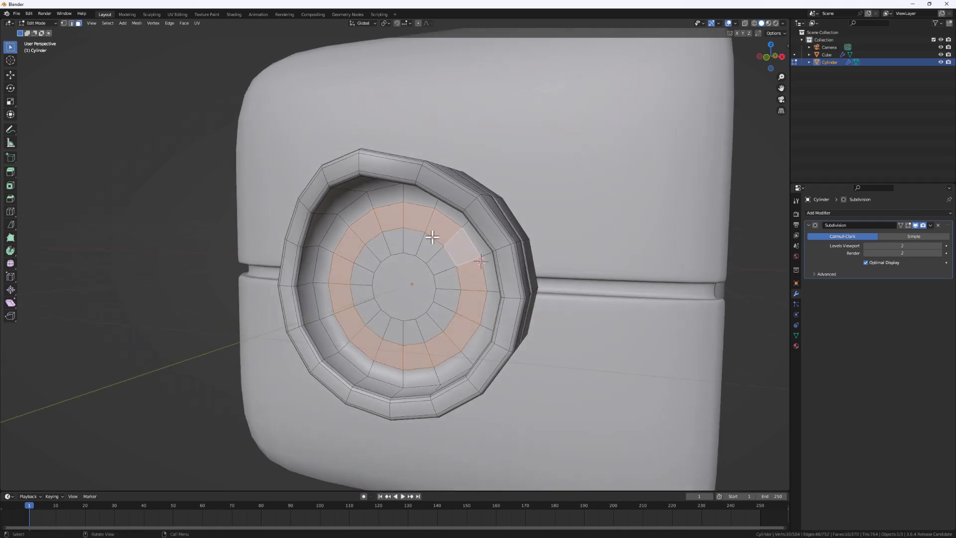
middle_click_drag(432, 237, 448, 267)
key("e")
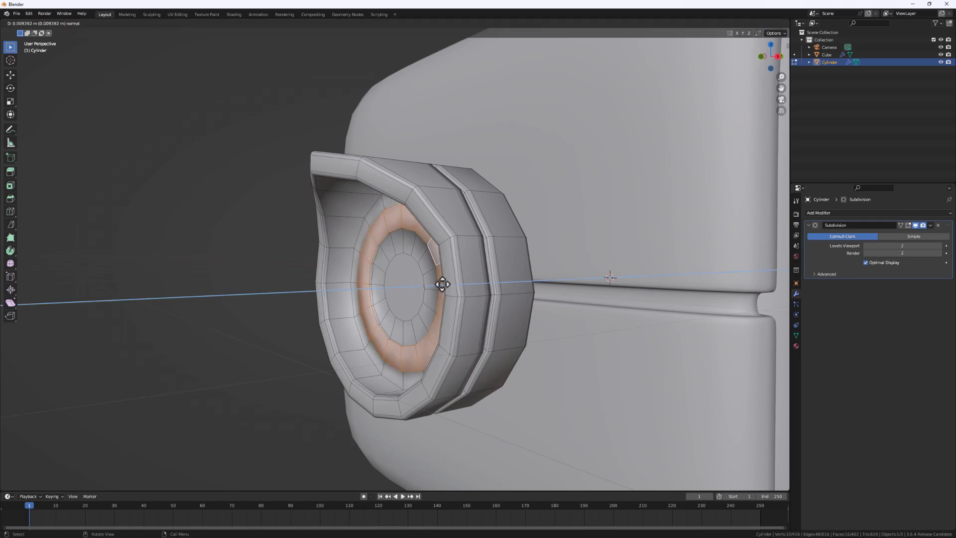
left_click(442, 284)
- Extrude the same front ring outward again by about 0.022 m and return to Object Mode
key("alt+e")
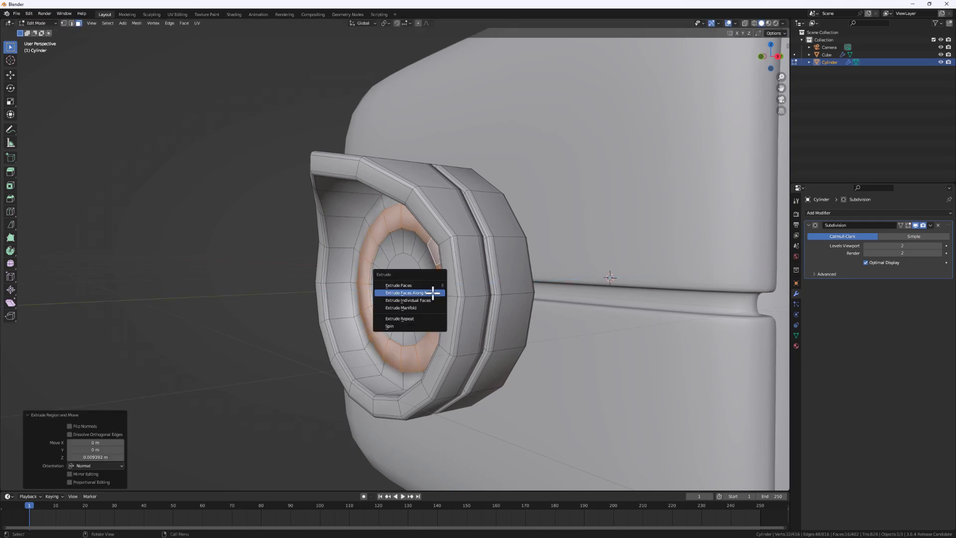
key("Escape")
key("alt+e")
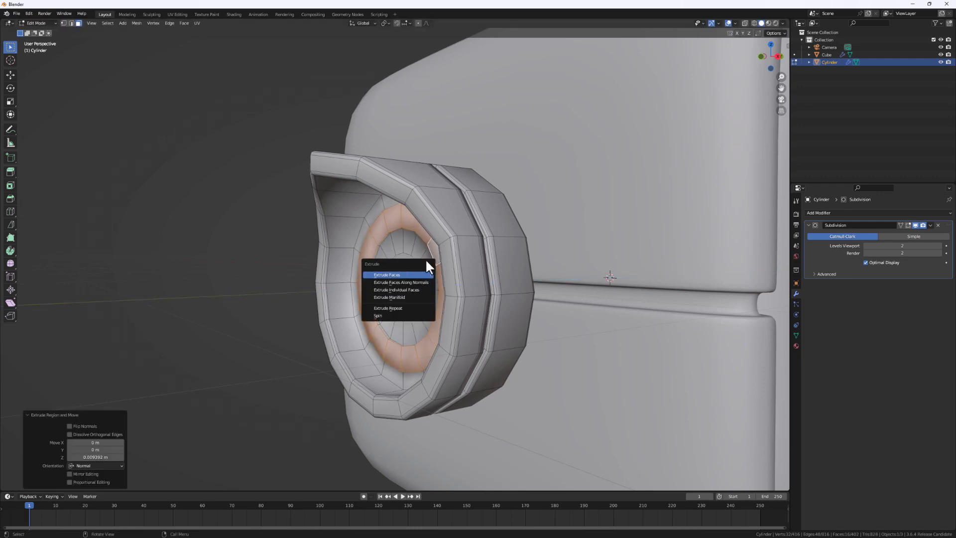
left_click(426, 274)
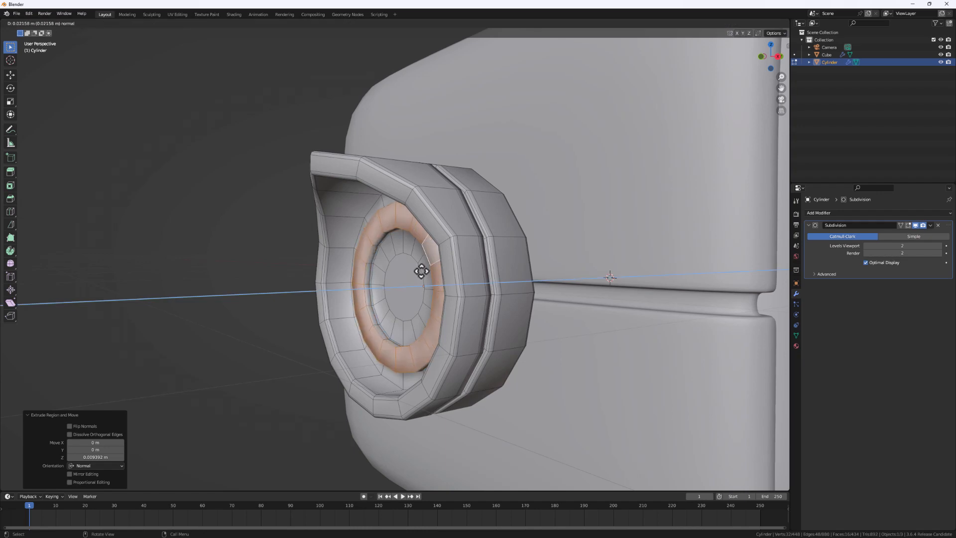
left_click(423, 271)
middle_click_drag(423, 270, 438, 333)
key("Tab")
- Add a Mirror modifier to the side cylinder with the Cube as mirror object, mirroring only across the Y axis
scroll(437, 330, "down", 4)
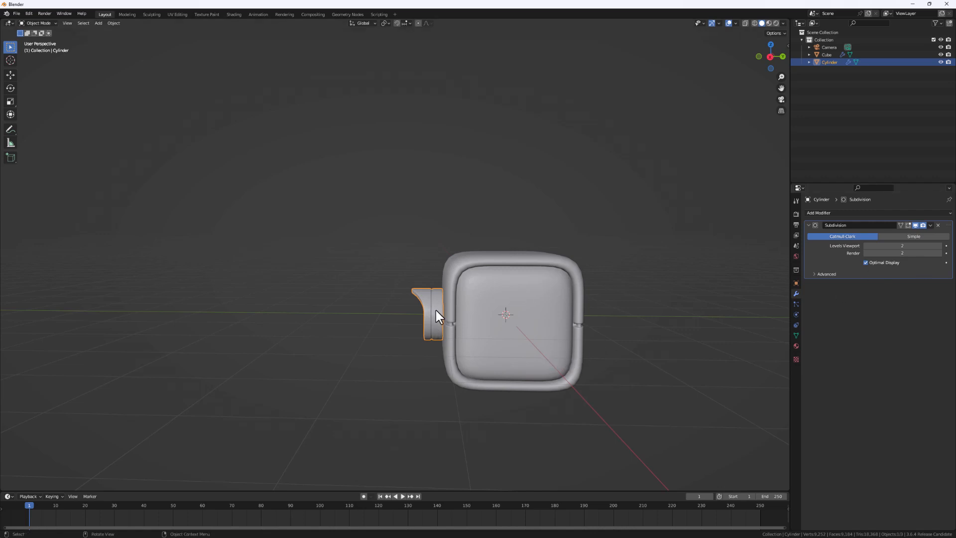
left_click(820, 213)
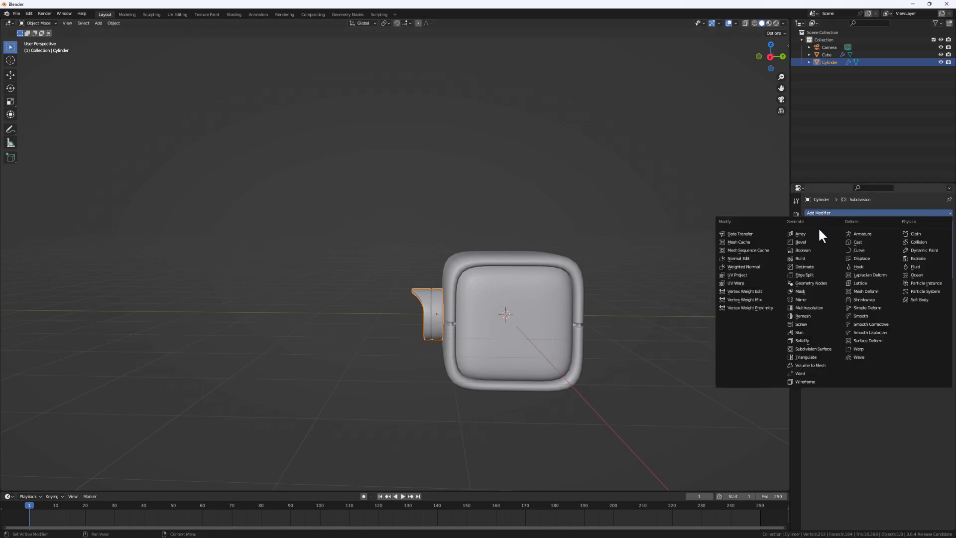
left_click(802, 299)
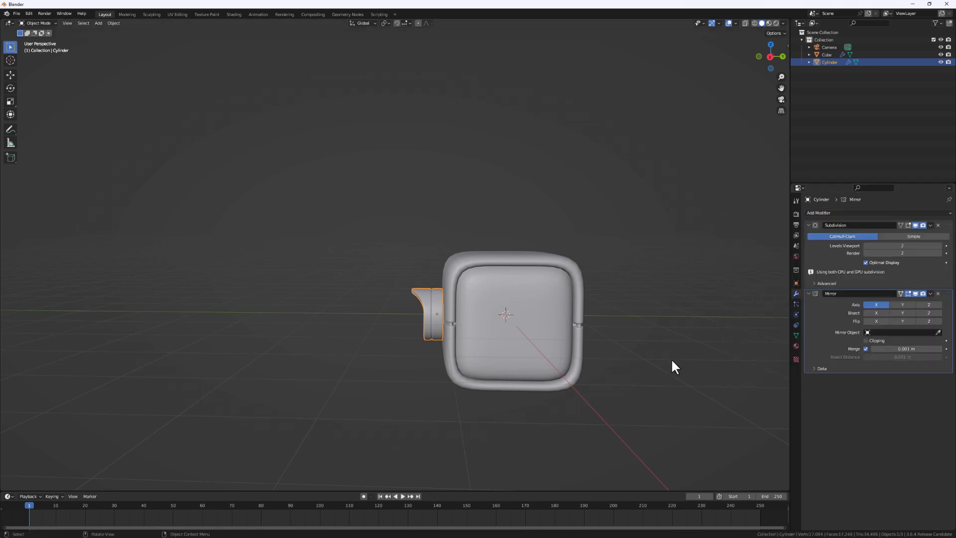
left_click(938, 332)
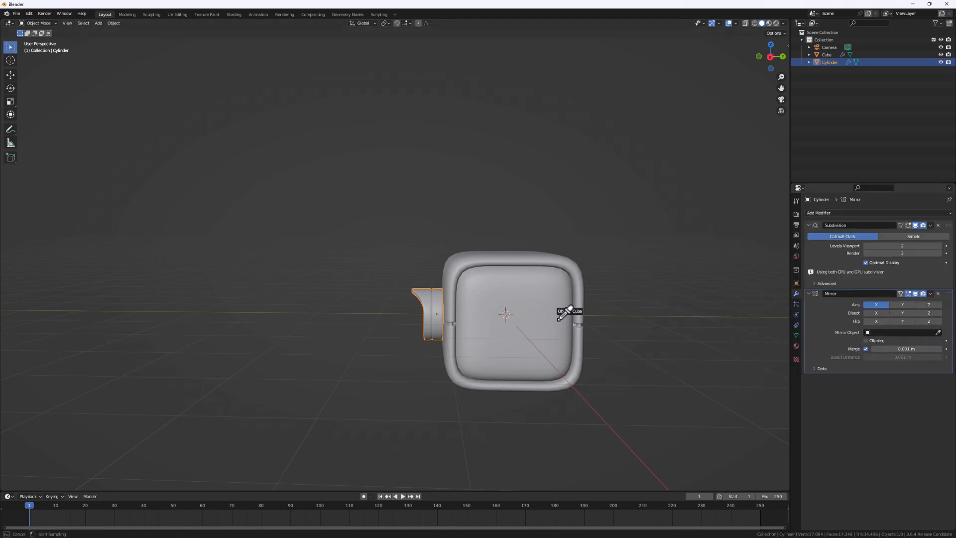
left_click(537, 300)
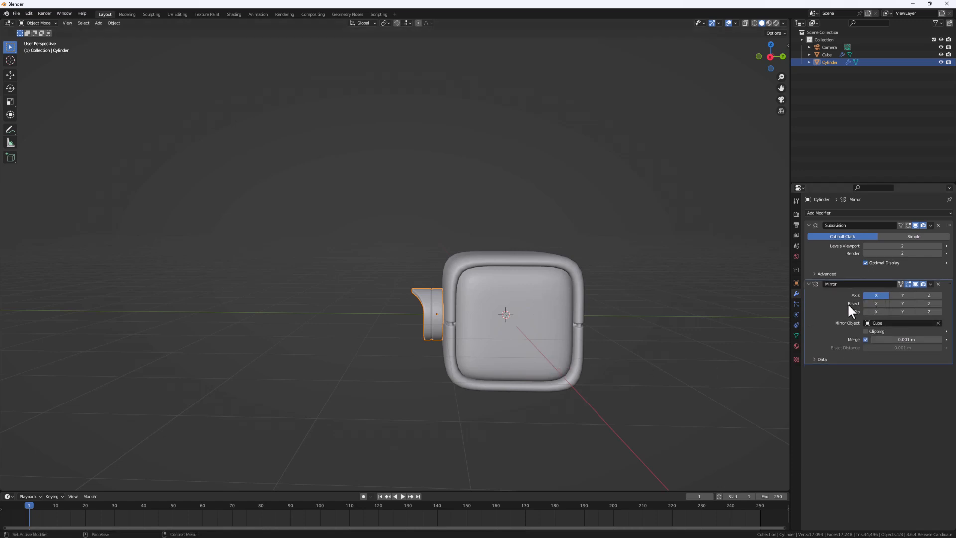
left_click(898, 294)
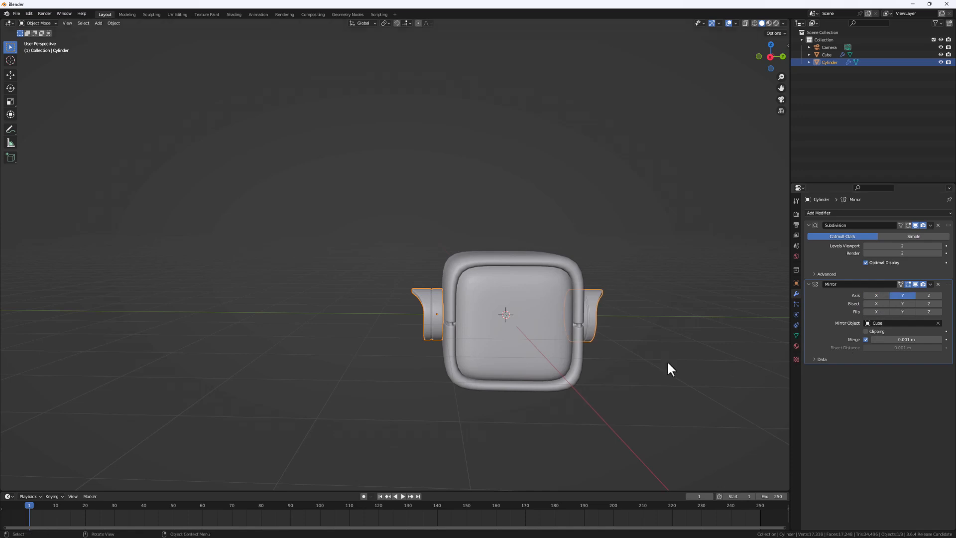
- Examine the mirrored side cylinders against the box from the front and from below
middle_click_drag(667, 360, 564, 353)
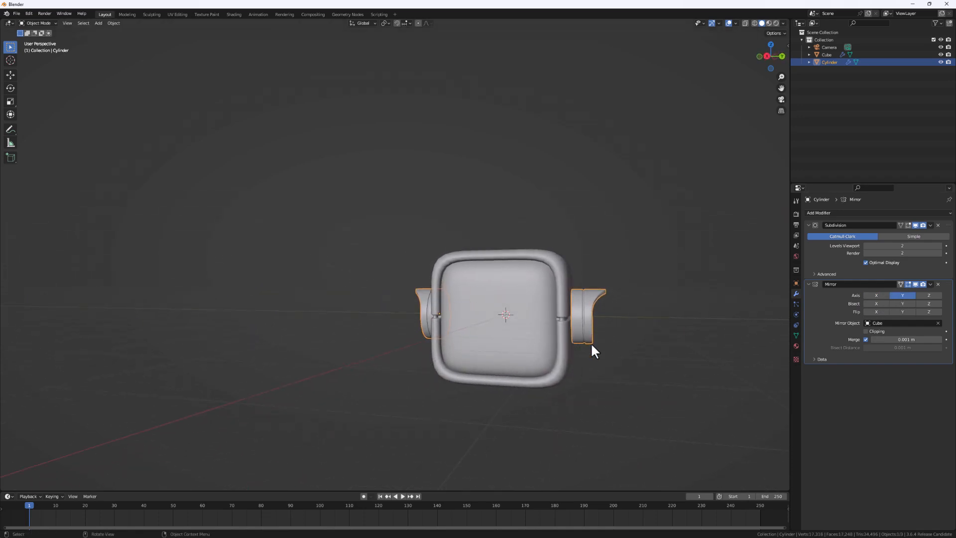
middle_click_drag(569, 397, 602, 344, "shift")
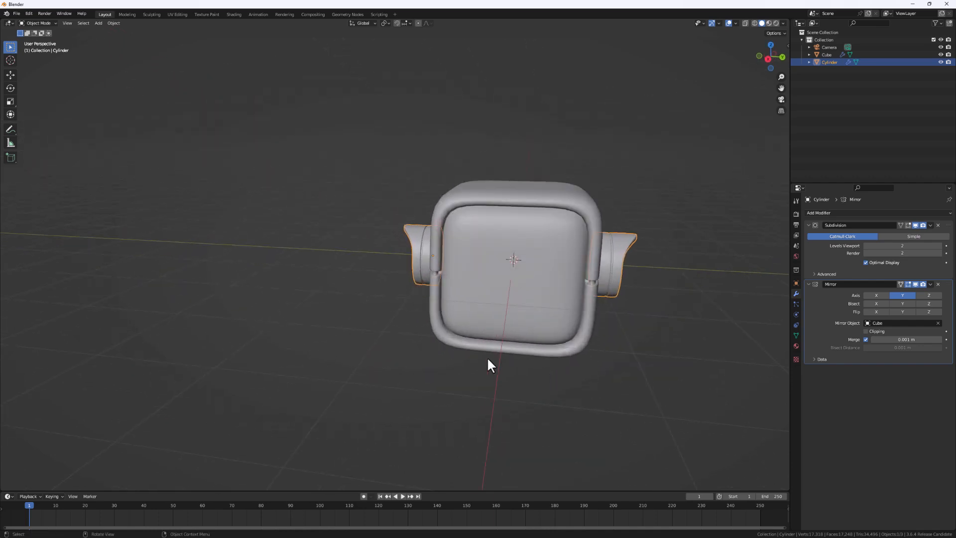
middle_click_drag(486, 359, 519, 353)
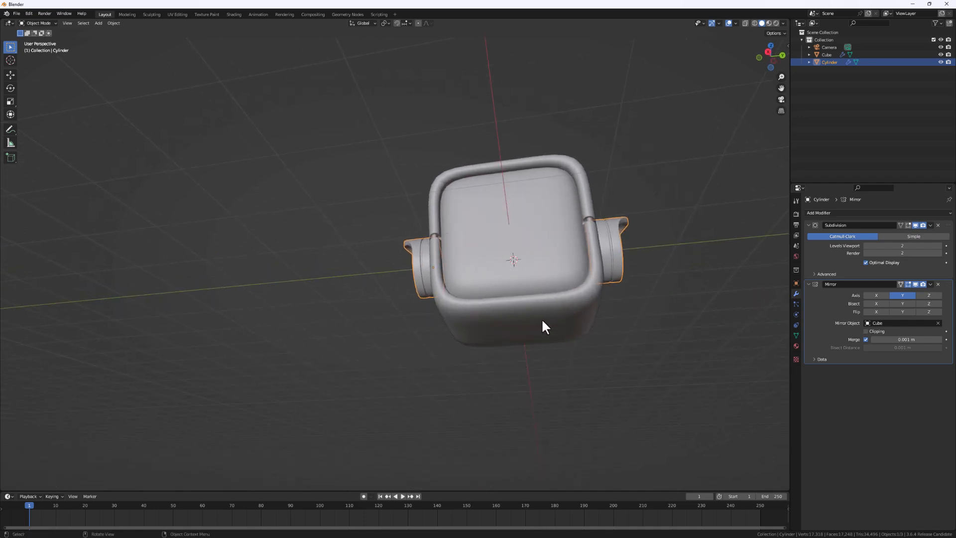
key("KP_3")
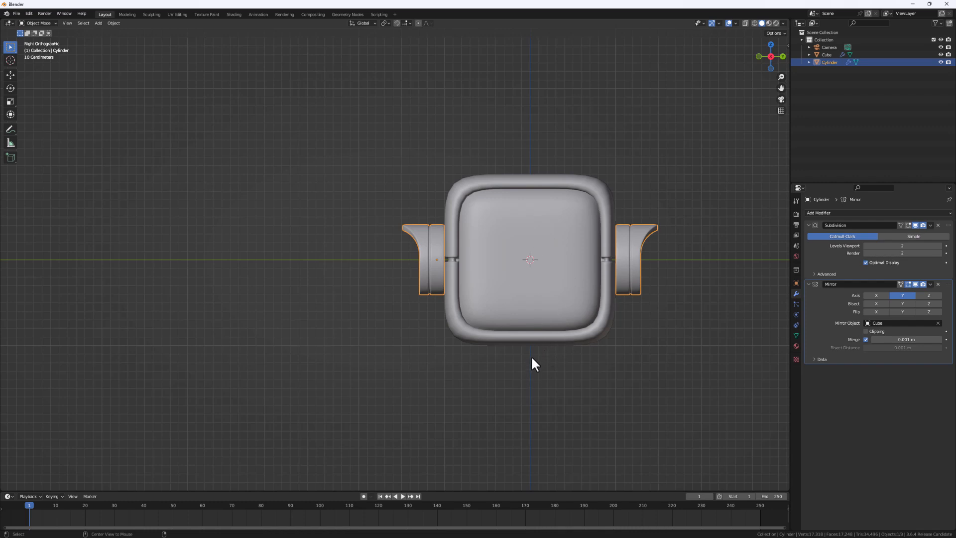
middle_click_drag(531, 355, 538, 250, "alt")
scroll(522, 214, "up", 1)
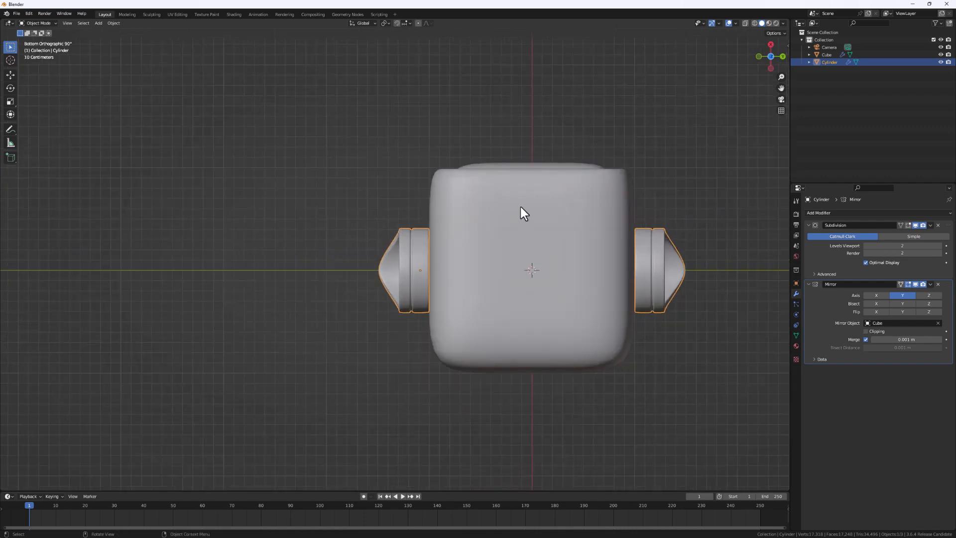
- Place the 3D cursor near a corner of the box's underside and add a 16-vertex cylinder there with a 0.16 m radius
scroll(521, 206, "up", 2)
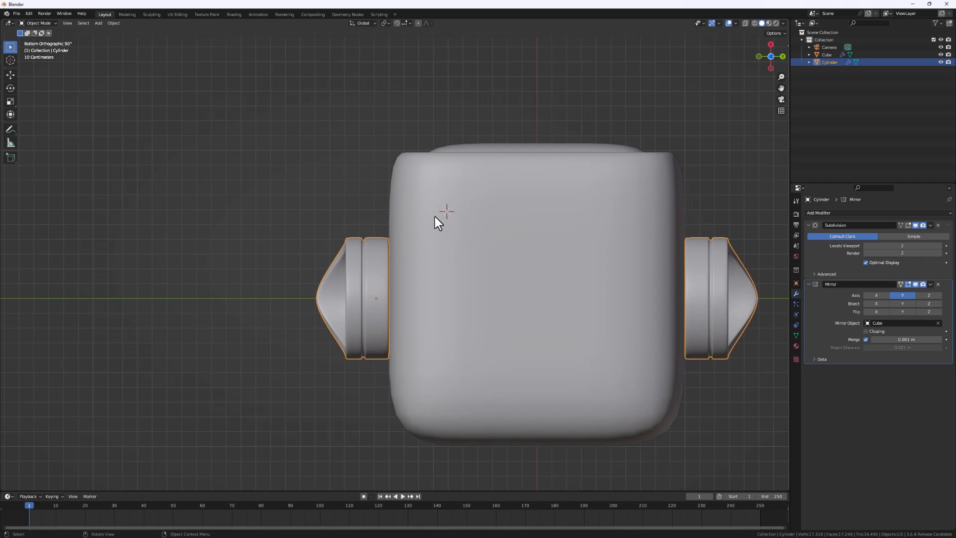
mouse_move(454, 215)
middle_mouse_down()
mouse_move(448, 269)
mouse_move(499, 365)
mouse_move(497, 398)
mouse_move(470, 302)
mouse_move(452, 304)
mouse_move(459, 272)
mouse_move(450, 219)
middle_mouse_up()
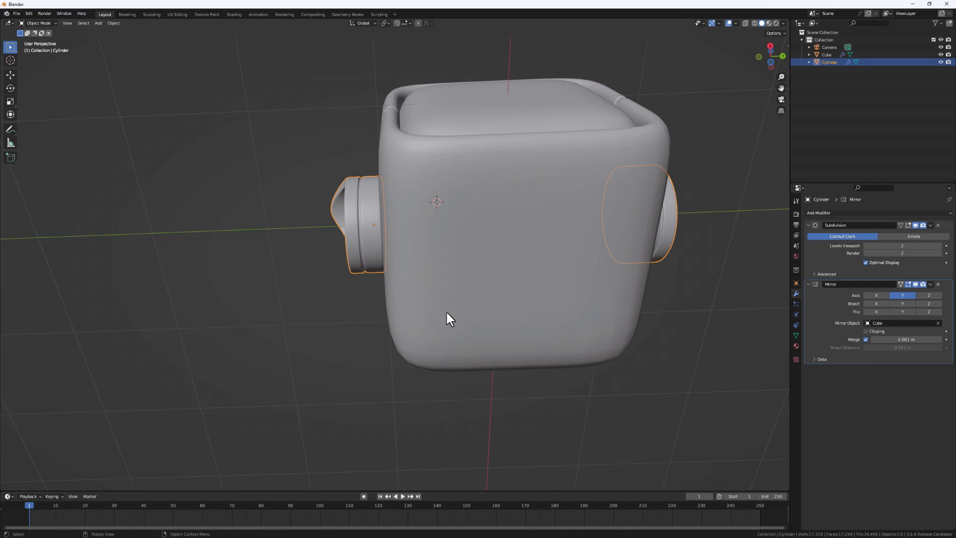
key("shift+a")
mouse_move(454, 227)
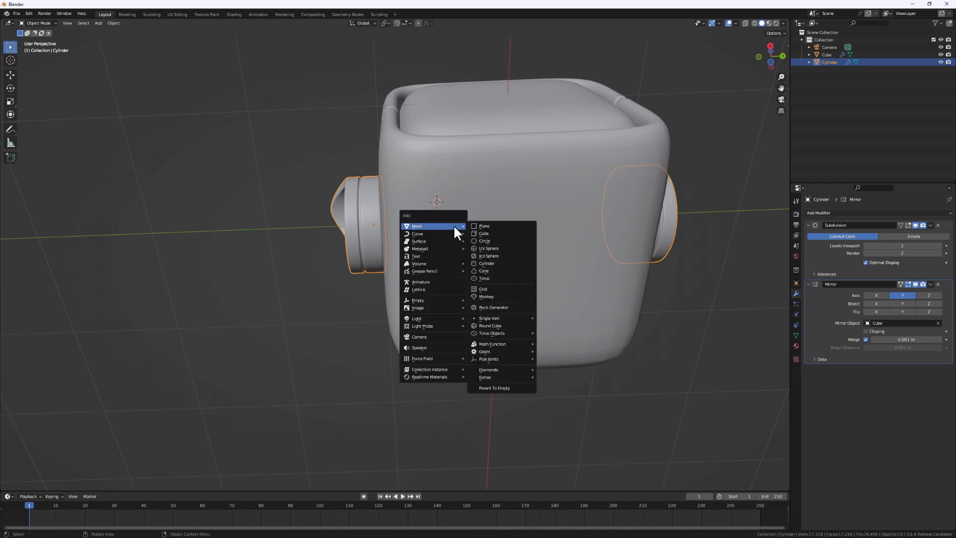
left_click(491, 262)
middle_click_drag(488, 266, 471, 239)
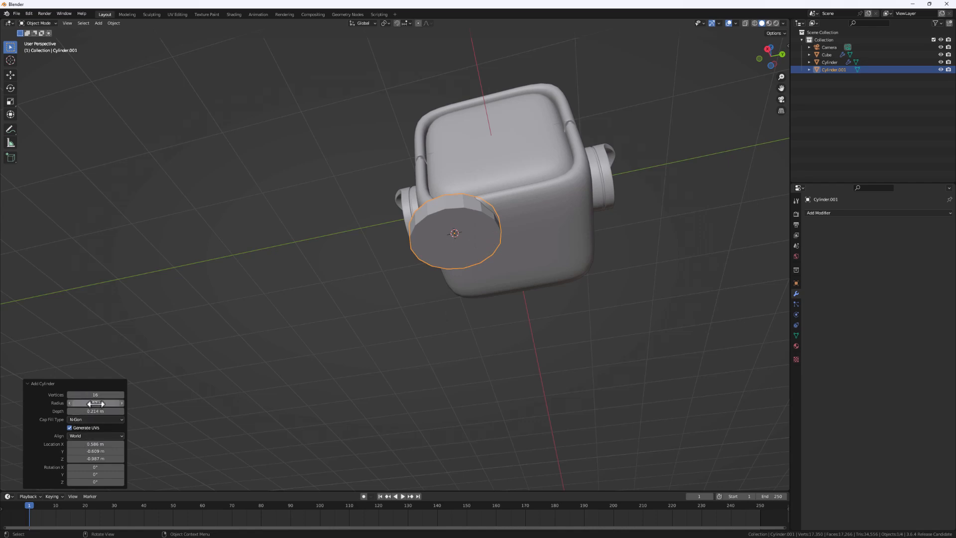
left_click_drag(96, 404, 558, 285)
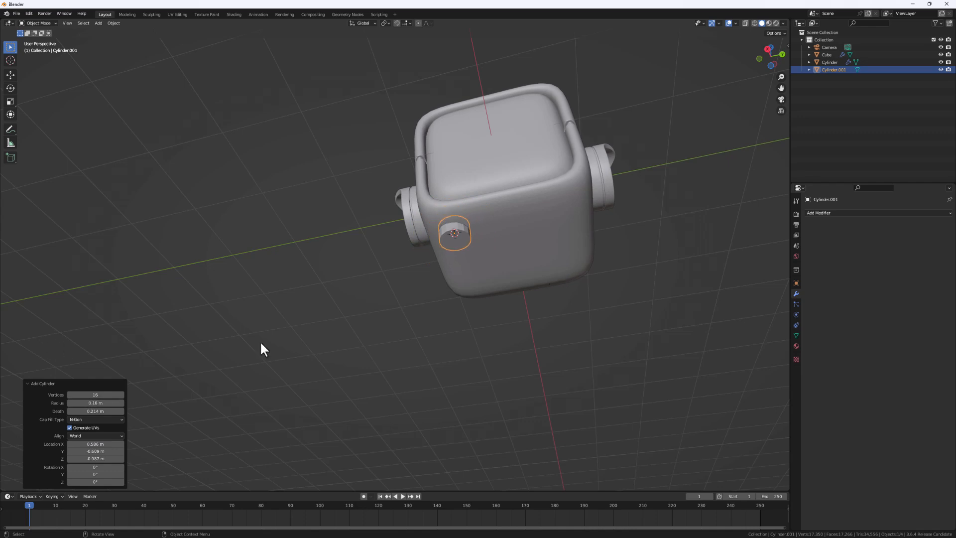
- Move the new small cylinder slightly downward at the underside corner of the box
middle_click_drag(442, 259, 451, 285)
middle_click_drag(501, 230, 466, 287)
scroll(449, 244, "up", 4)
key("g")
left_click(454, 270)
- Isolate the small cylinder in local view and enter Edit Mode on it
key("KP_Divide")
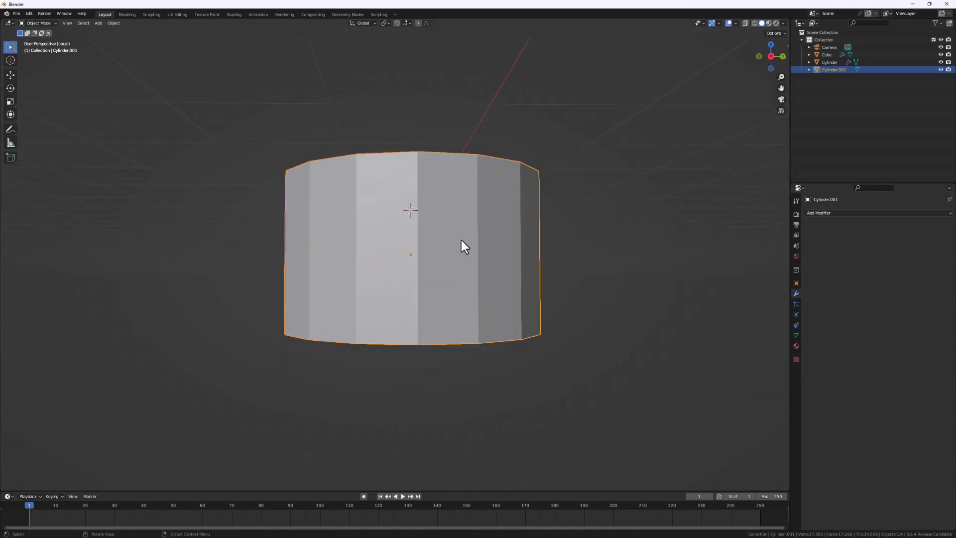
middle_click_drag(461, 243, 451, 303)
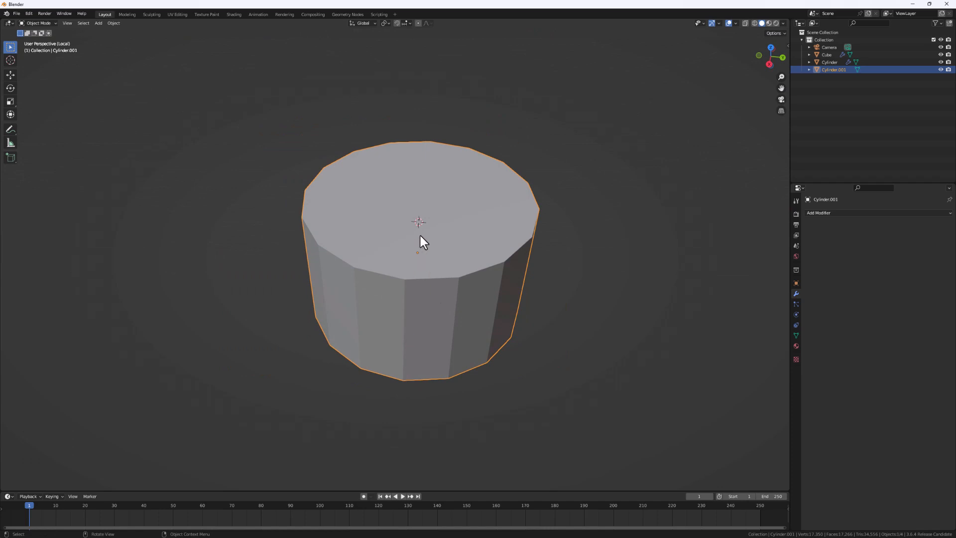
key("Tab")
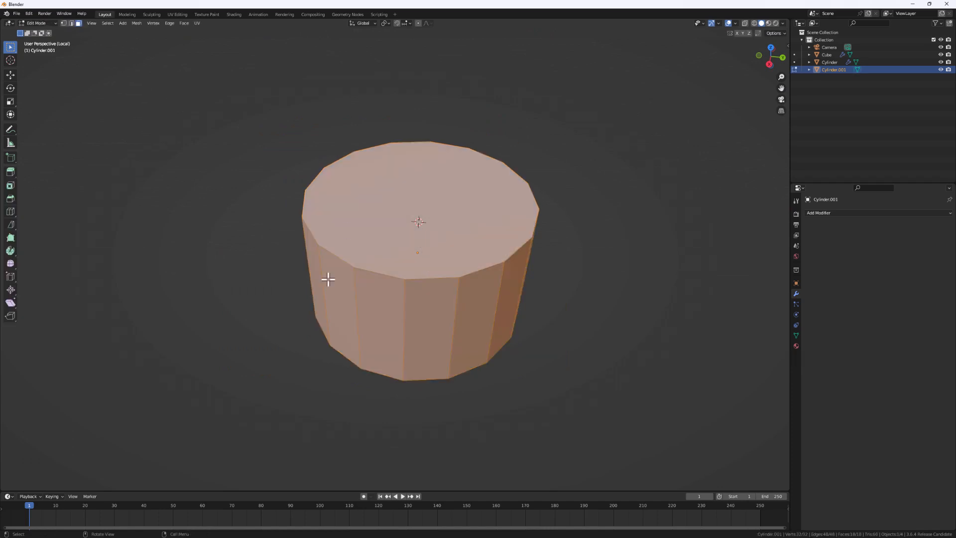
- Select the small cylinder's upper and lower cap faces and inset them by about 0.034 m
left_click(428, 241)
middle_click_drag(464, 301, 459, 404)
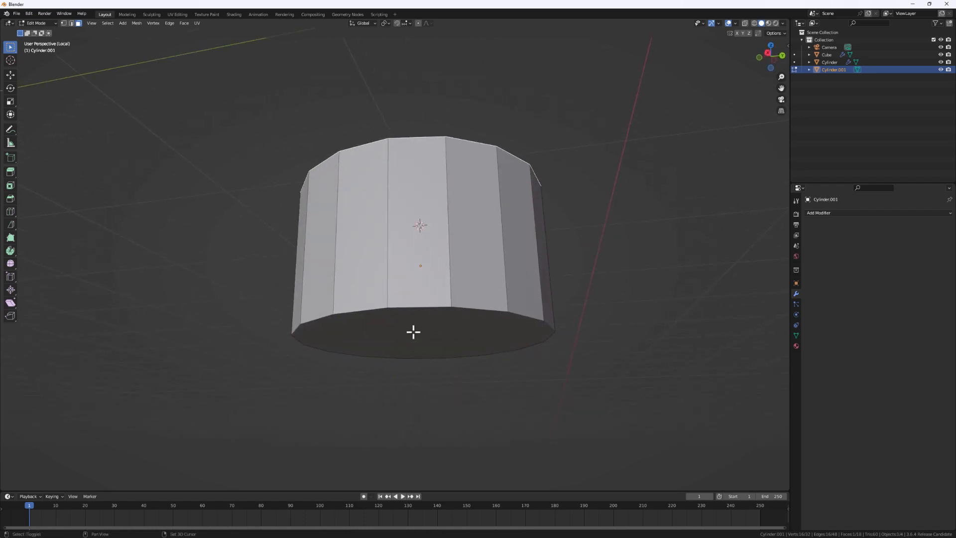
left_click(414, 331, "shift")
middle_click_drag(413, 331, 455, 332)
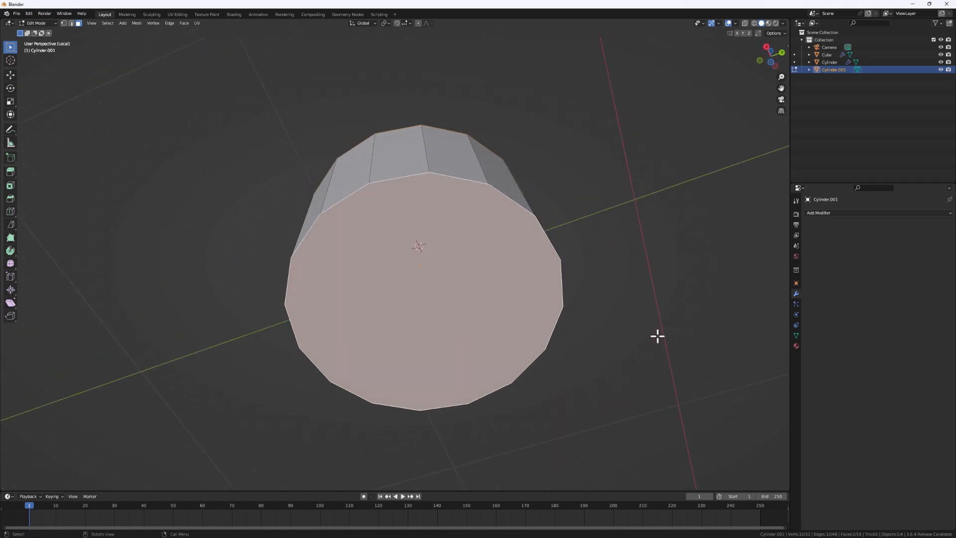
key("i")
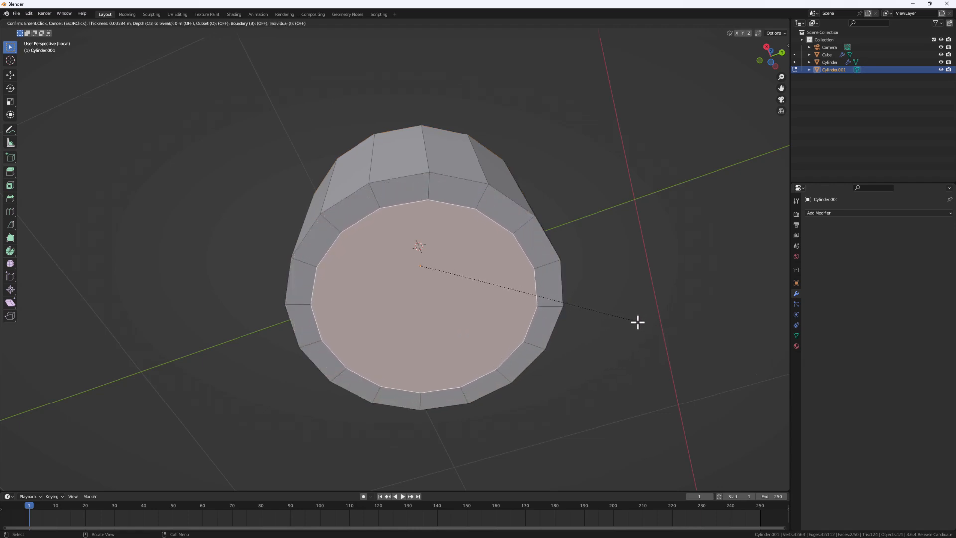
left_click(633, 321)
- Delete the inset inner faces on both caps to open a hole through the small cylinder
middle_click_drag(614, 327, 491, 351)
key("x")
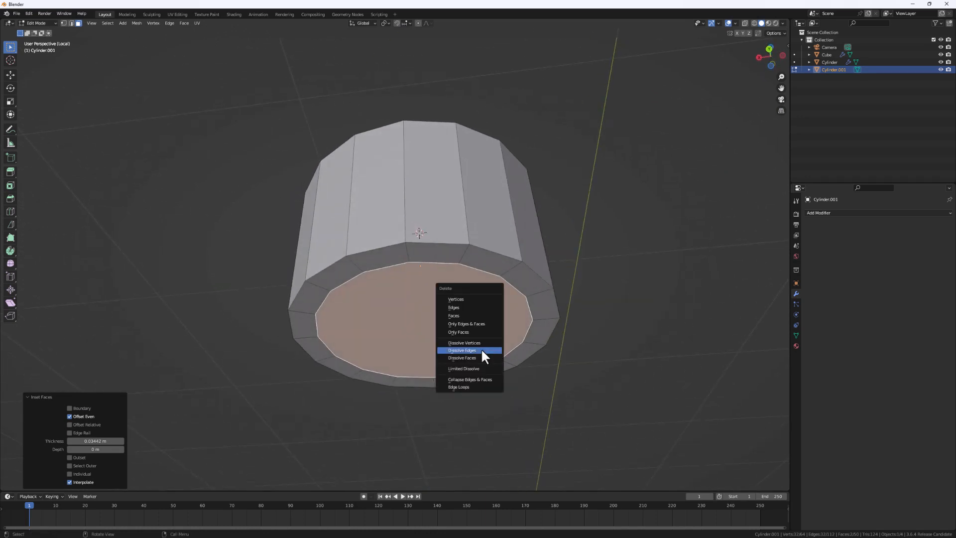
left_click(479, 316)
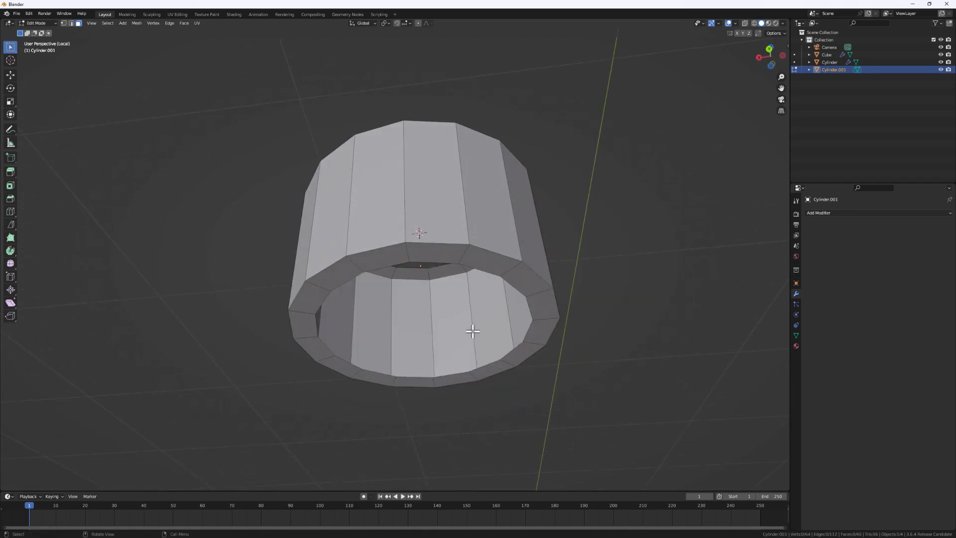
- Bridge the two inner edge loops of the caps to form the tube's inner wall
middle_click_drag(473, 331, 456, 398)
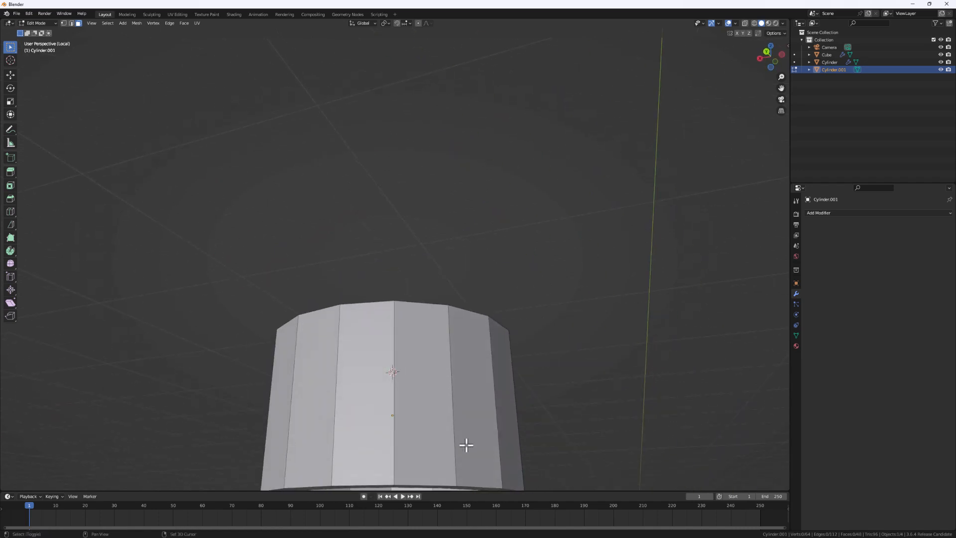
middle_click_drag(466, 445, 448, 224, "shift")
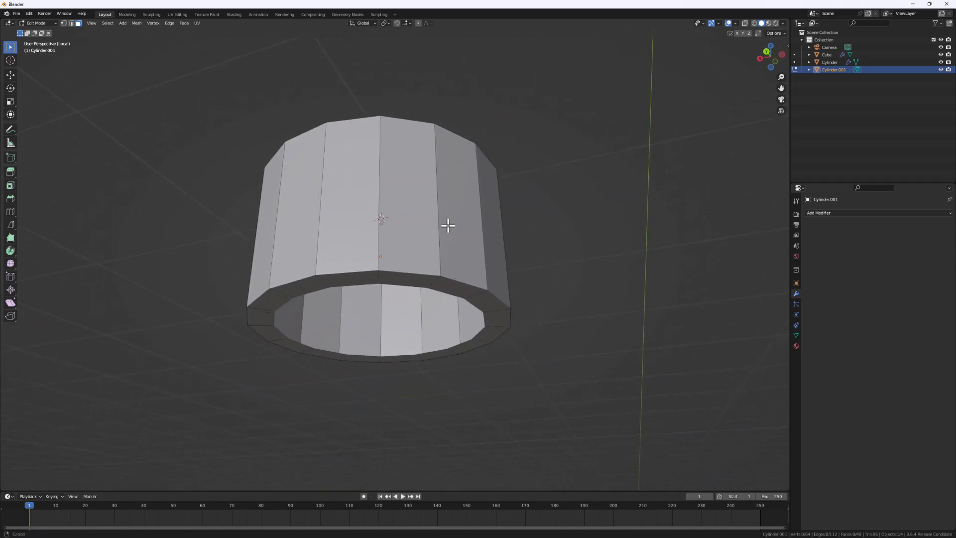
left_click(71, 23)
middle_click_drag(367, 314, 292, 284)
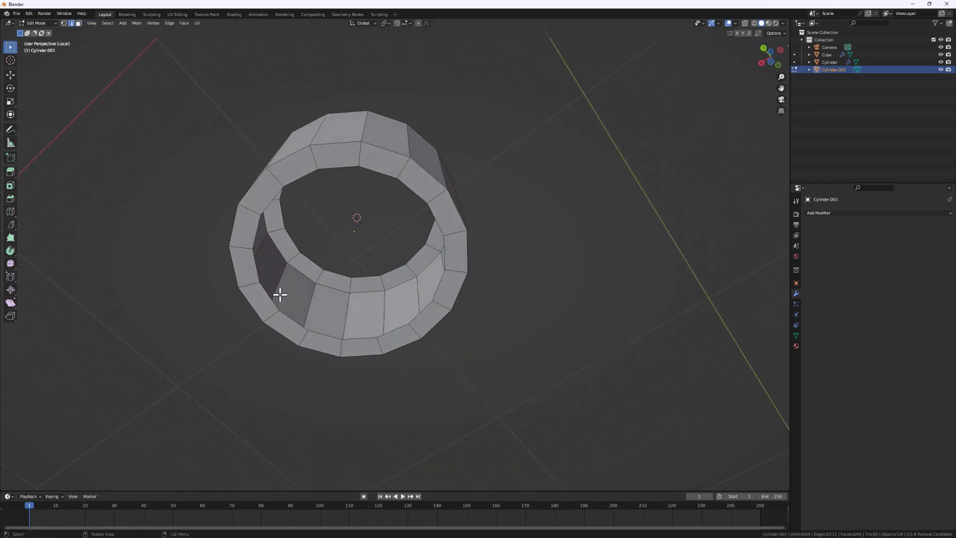
left_click(257, 271, "alt")
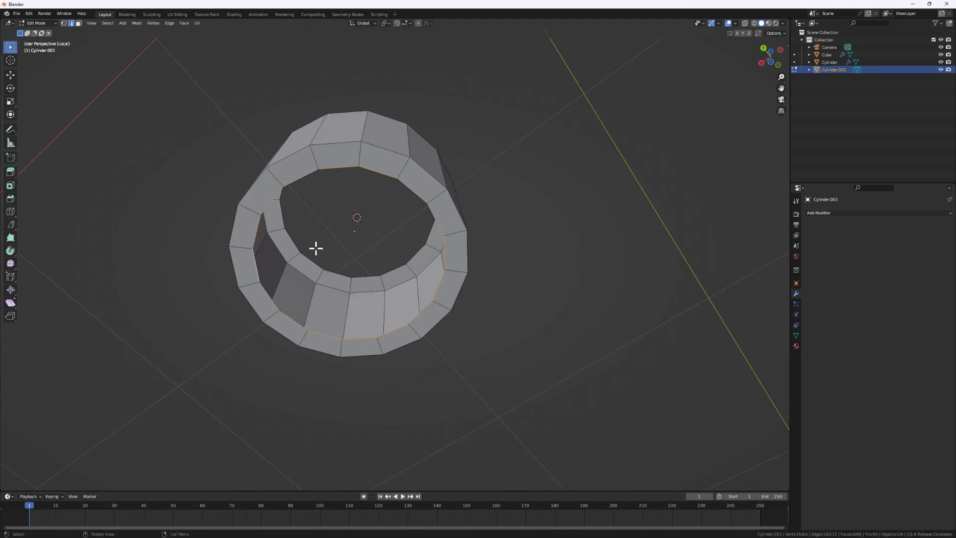
middle_click_drag(293, 243, 346, 279)
right_click(367, 274)
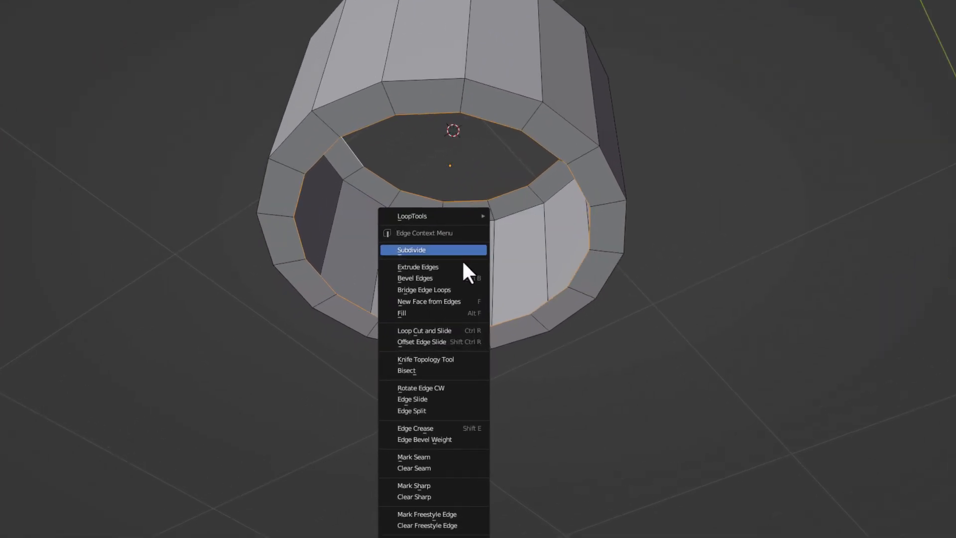
left_click(480, 285)
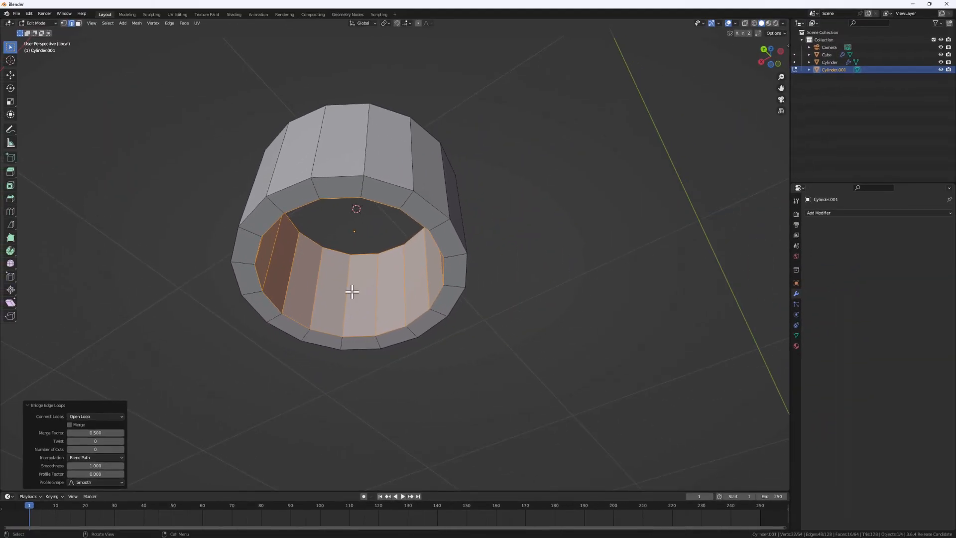
middle_click_drag(352, 291, 300, 277)
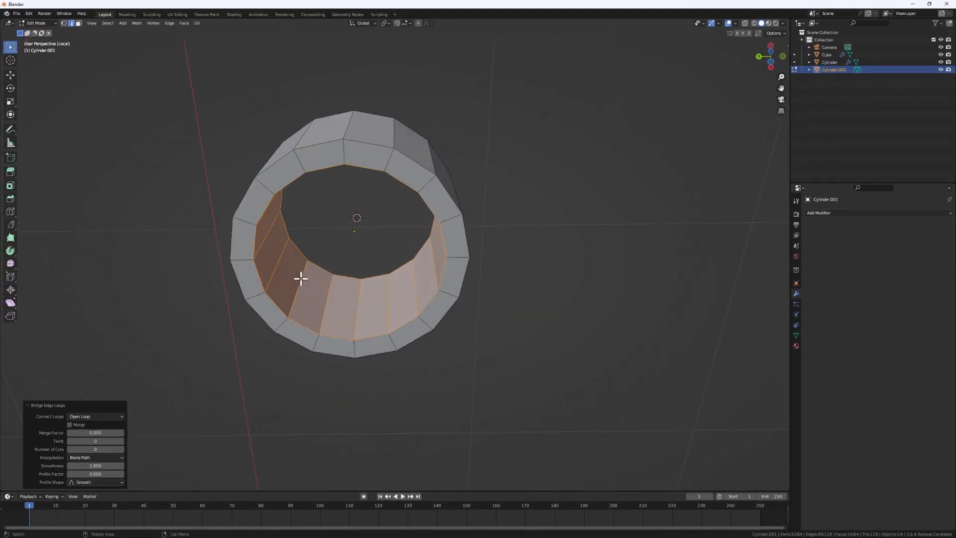
middle_click_drag(309, 239, 343, 298)
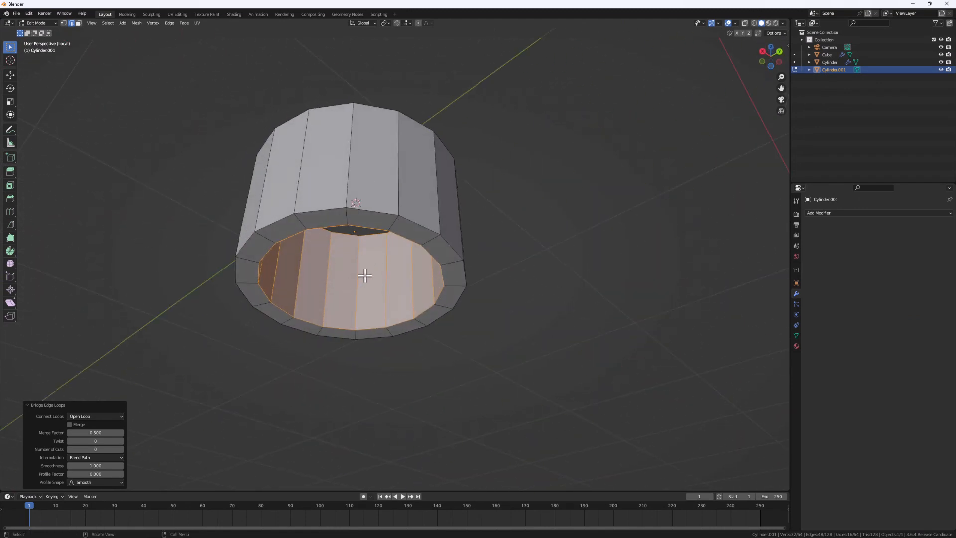
- Show the tube in right orthographic view, select all its geometry and turn on X-ray display
scroll(377, 249, "down", 1)
middle_click_drag(350, 275, 344, 361, "alt")
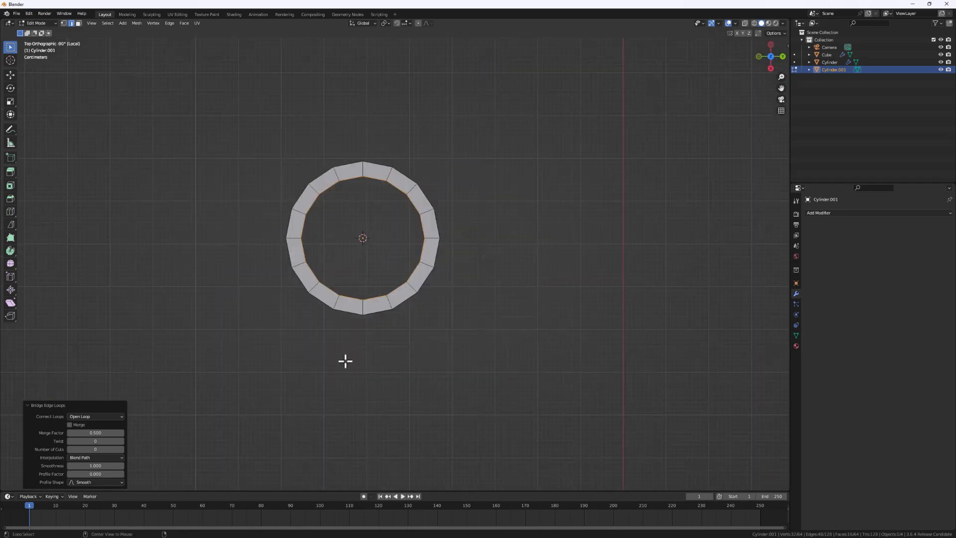
middle_click_drag(353, 399, 267, 227, "alt")
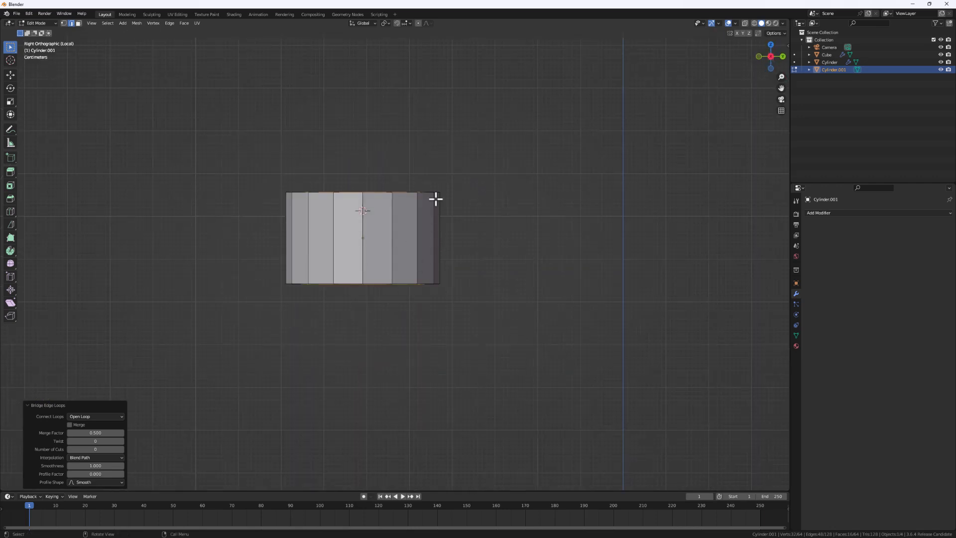
left_click(782, 55)
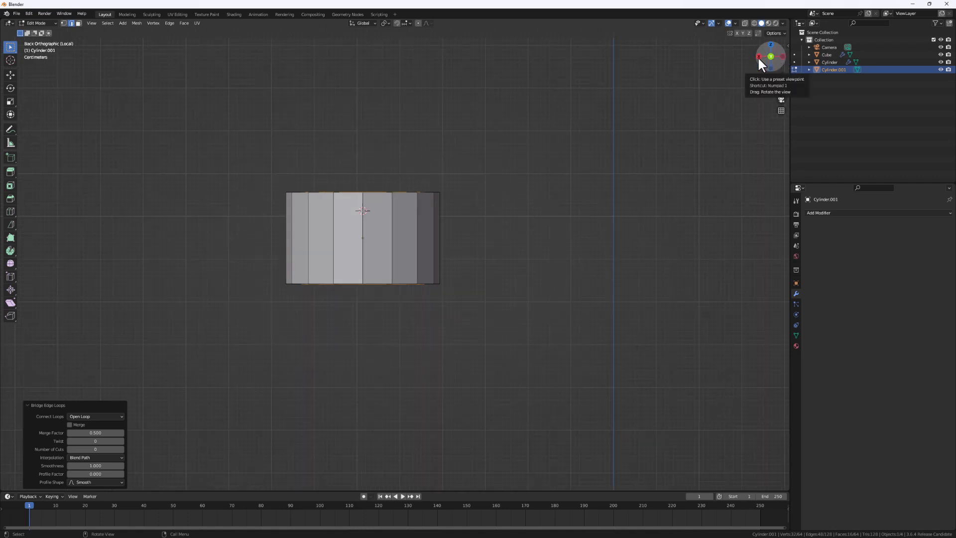
left_click(758, 56)
scroll(323, 262, "up", 1)
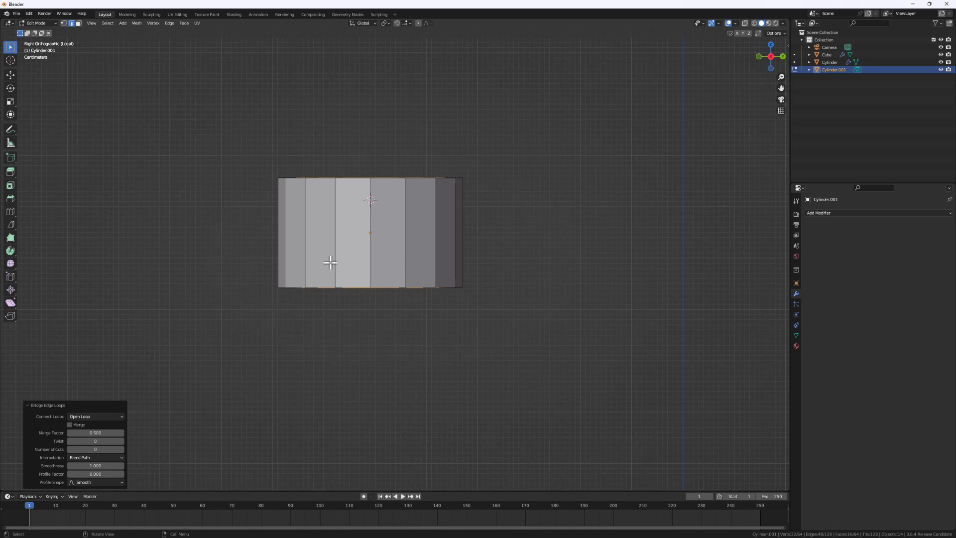
key("a")
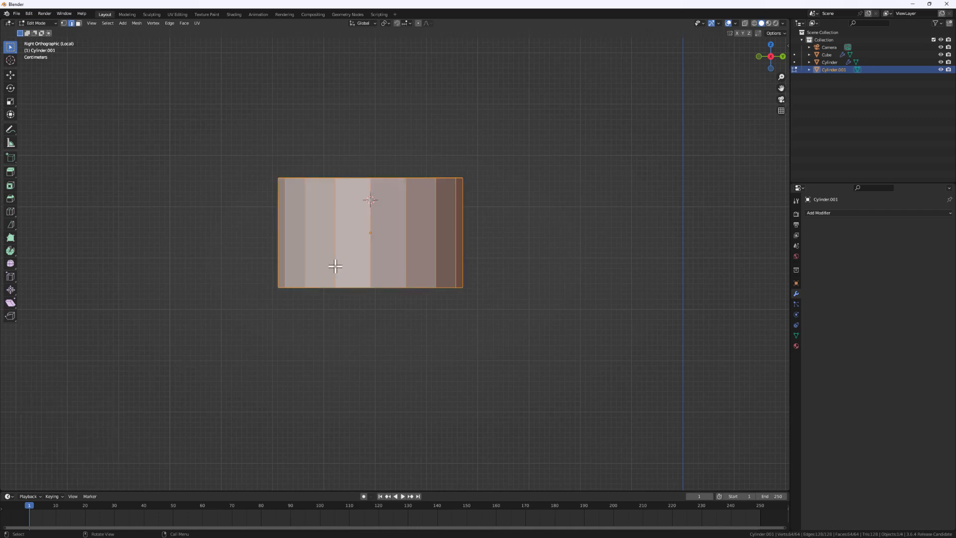
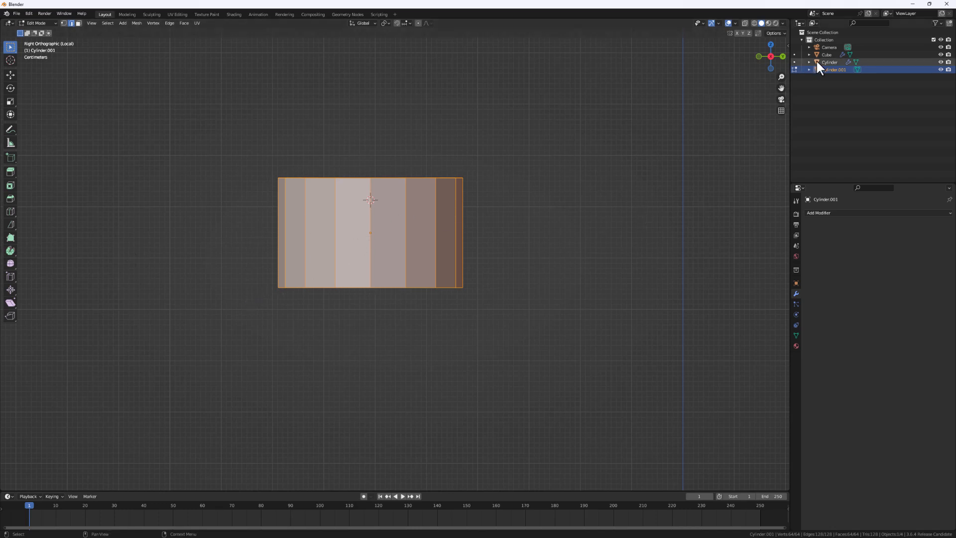
scroll(326, 224, "up", 2)
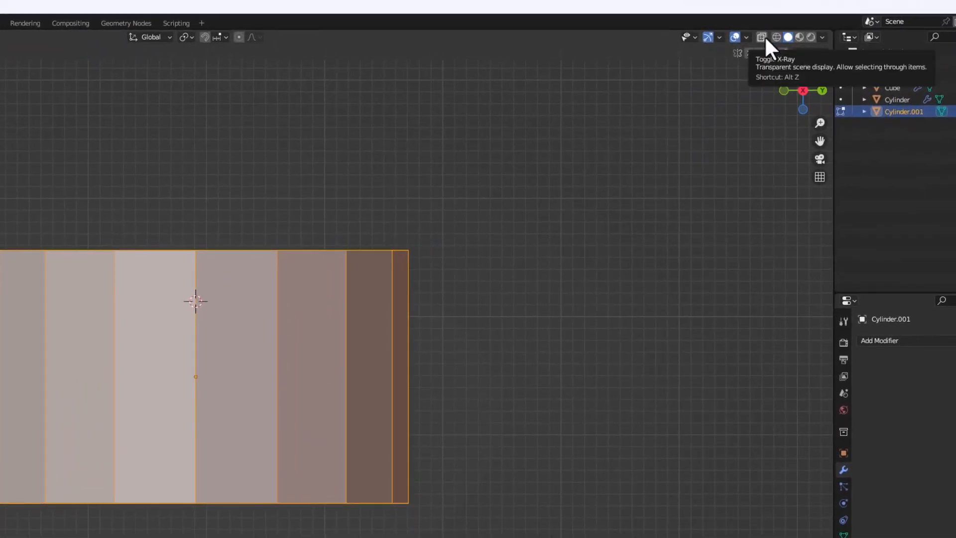
left_click(764, 36)
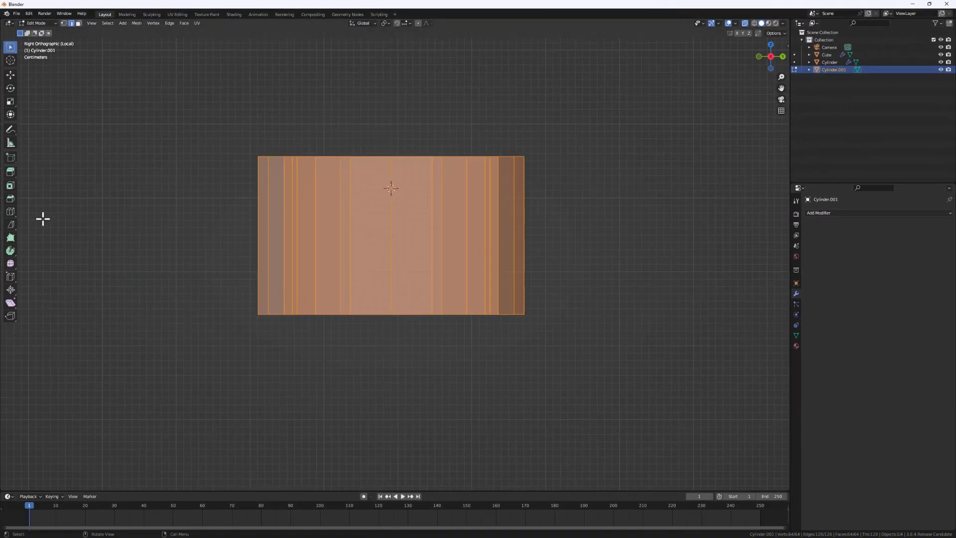
- Bisect the whole tube with a slanted line across its middle, plane normal about Y -0.218 and Z 0.976, without fill
left_click(11, 212)
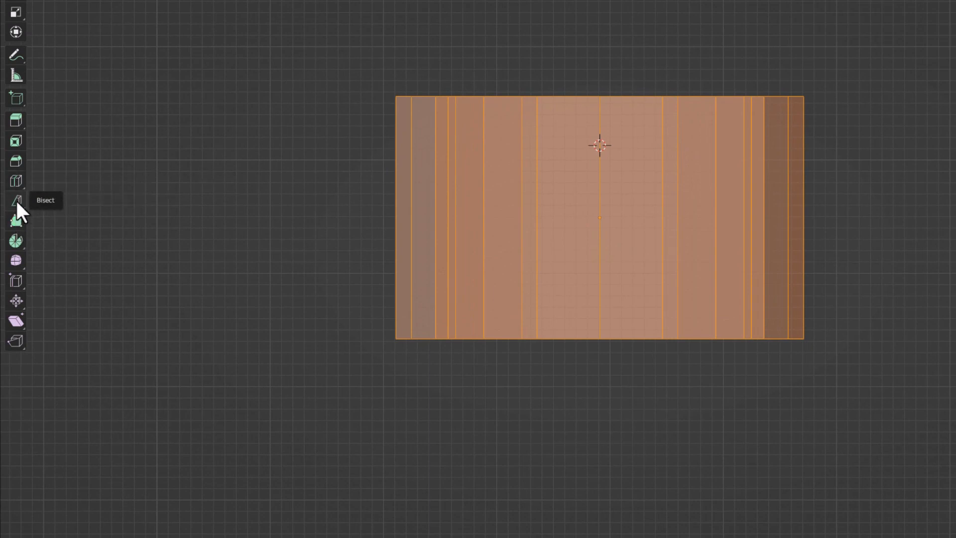
left_click(16, 199)
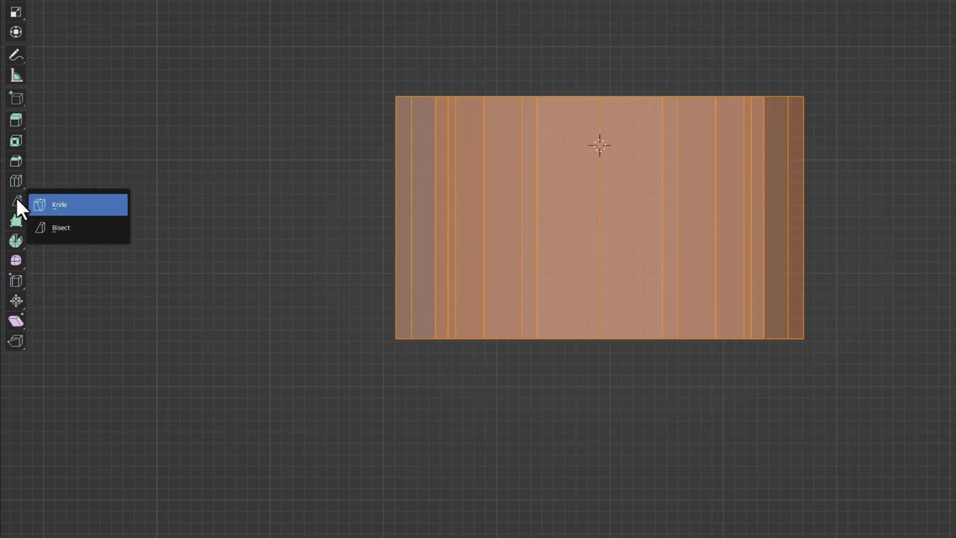
left_click(70, 228)
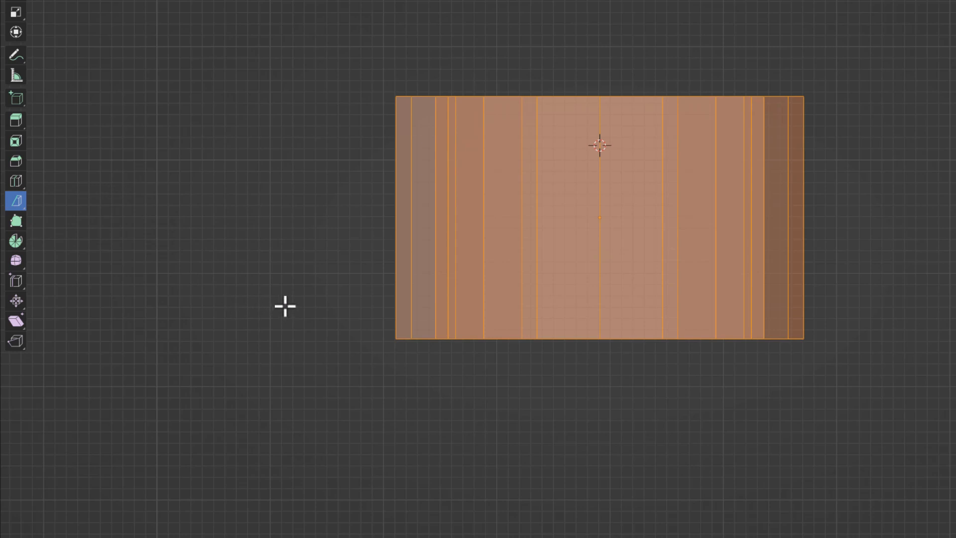
left_click_drag(285, 306, 955, 108)
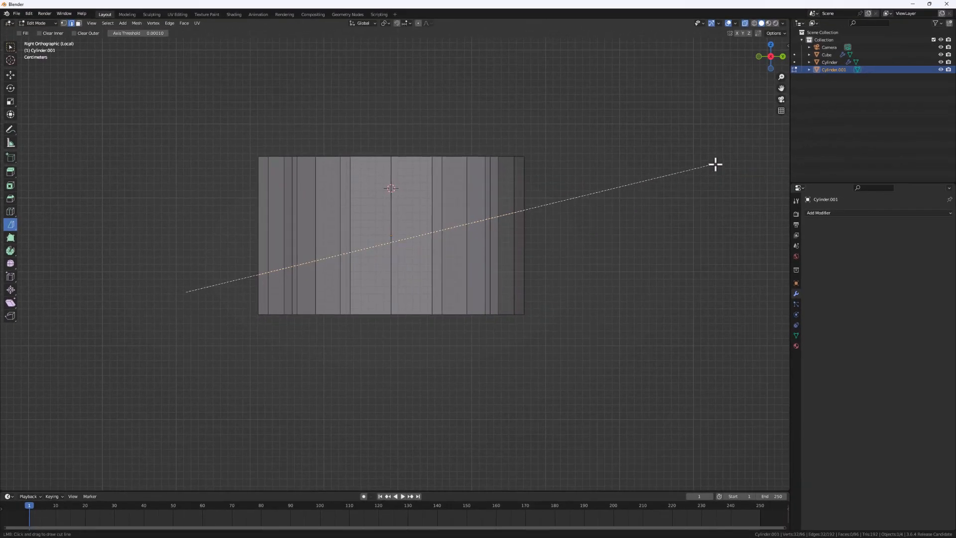
left_click_drag(716, 164, 687, 185)
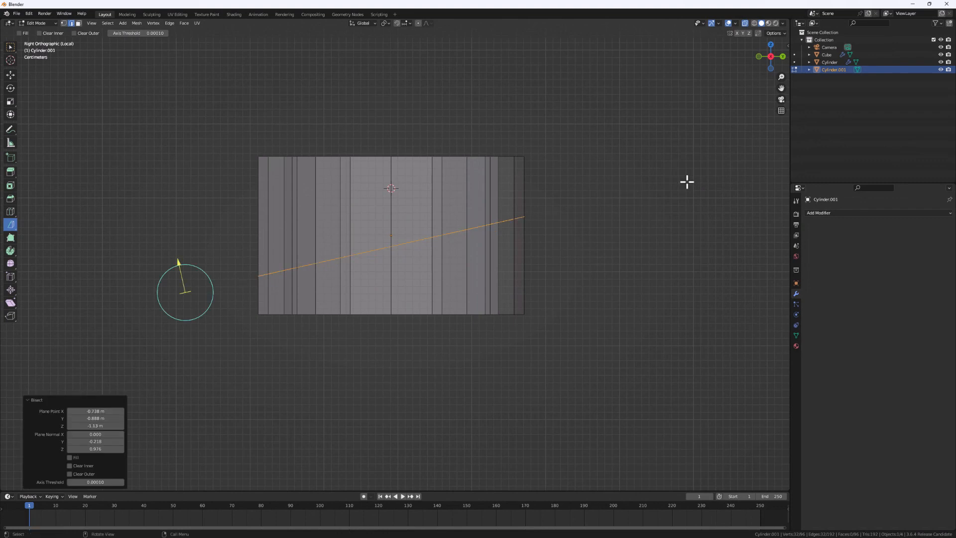
right_click(594, 276)
left_click(600, 256)
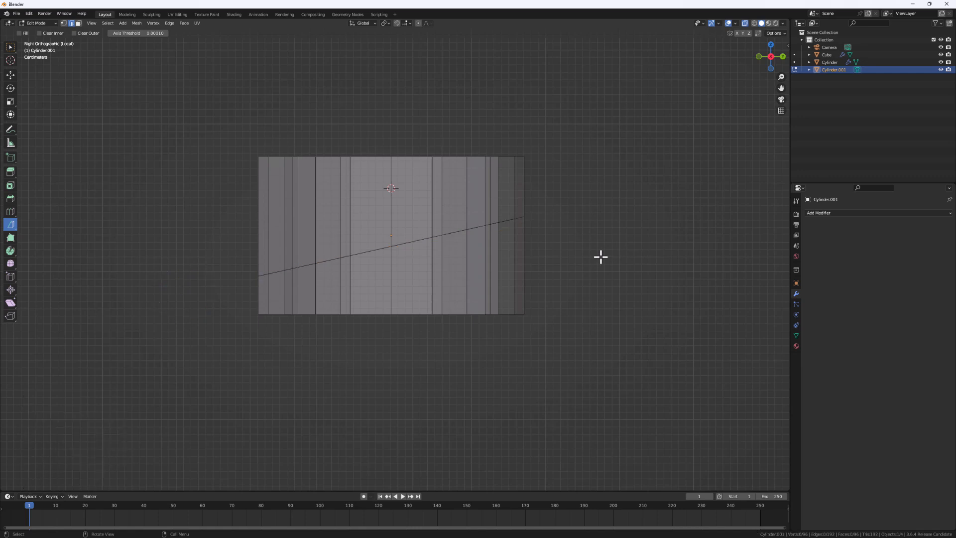
- Examine the slanted cut from several angles and turn off X-ray display
scroll(513, 264, "down", 1)
middle_click_drag(522, 225, 450, 279)
scroll(470, 247, "up", 1)
middle_click_drag(470, 247, 275, 292)
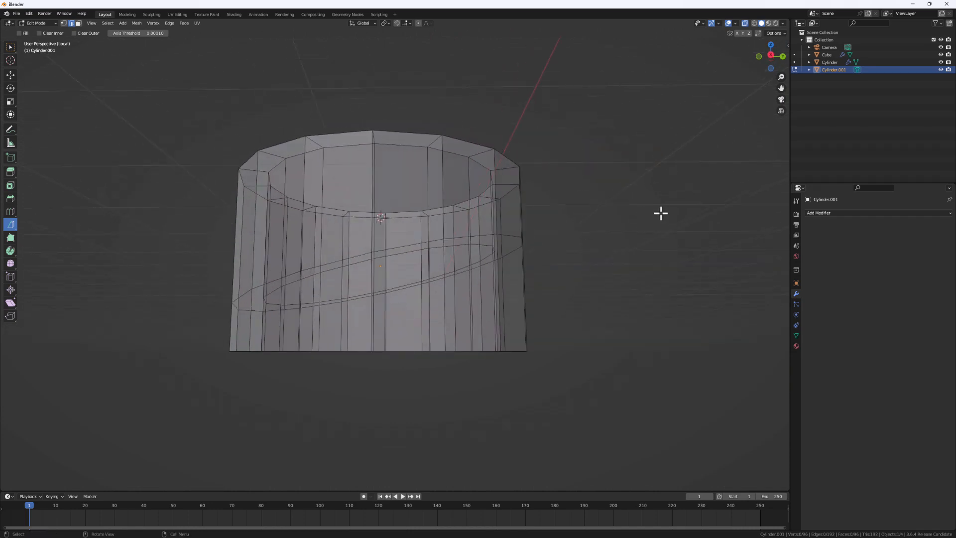
middle_click_drag(426, 281, 646, 156)
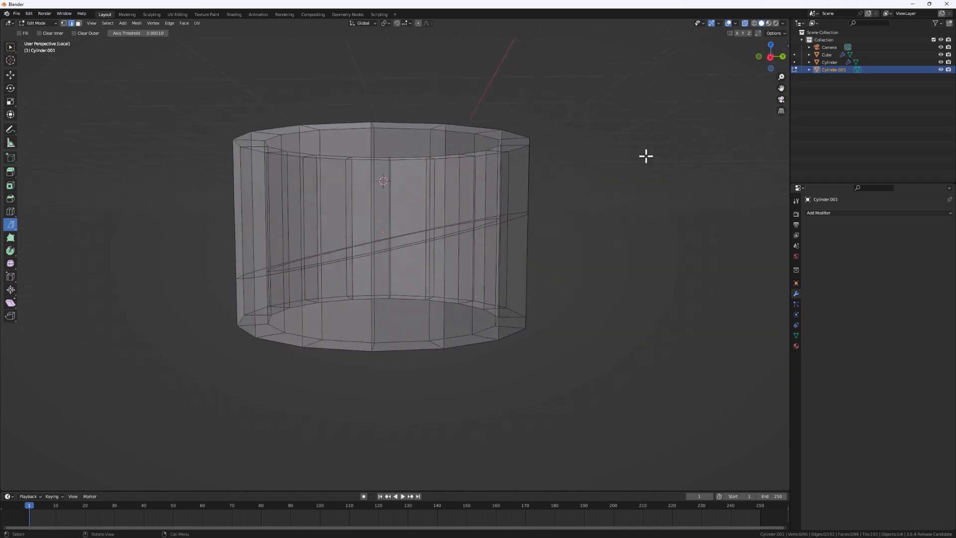
left_click(745, 23)
mouse_move(416, 248)
middle_mouse_down()
mouse_move(395, 265)
mouse_move(412, 273)
mouse_move(389, 268)
middle_mouse_up()
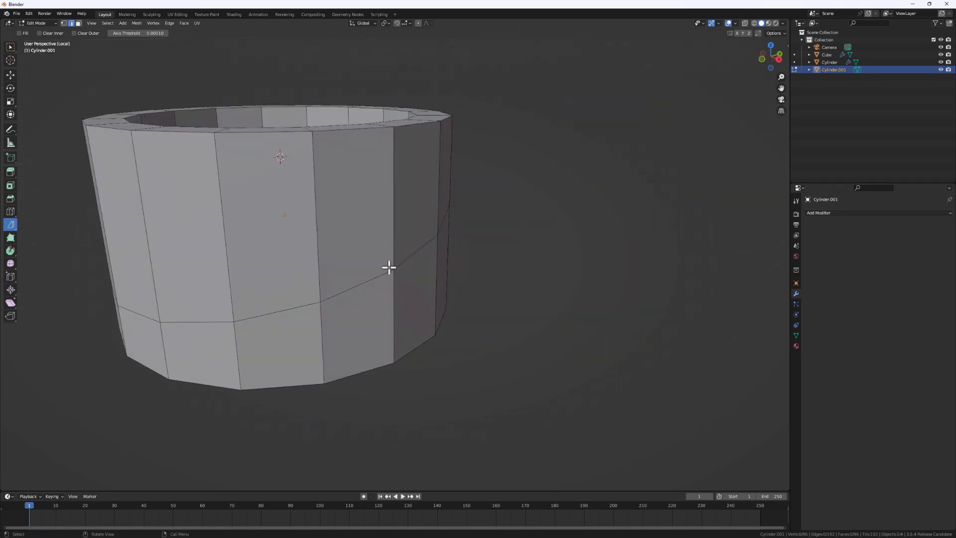
scroll(343, 312, "down", 4)
middle_click_drag(343, 312, 358, 329)
scroll(359, 328, "up", 6)
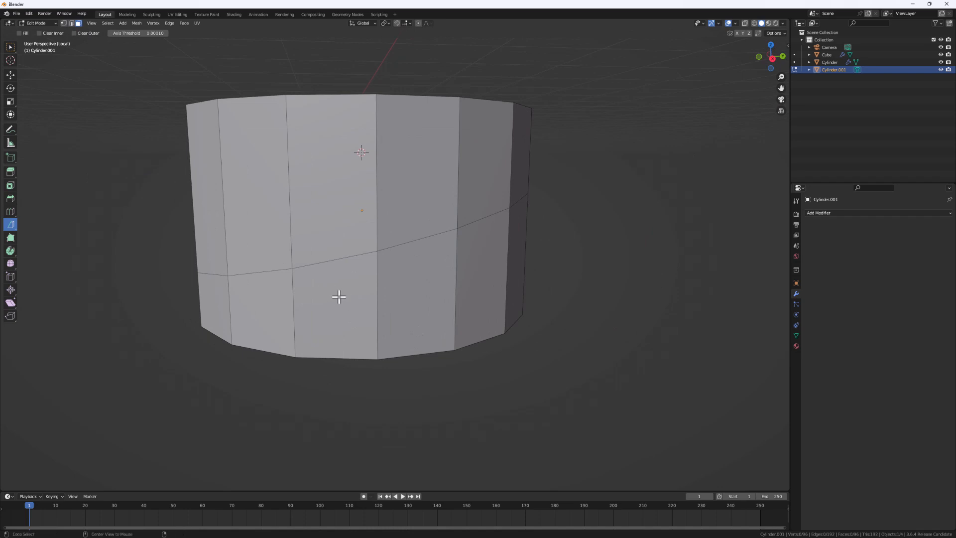
- Select the loop of outer wall faces below the slanted cut in face mode and delete them
left_click_drag(363, 310, 381, 307)
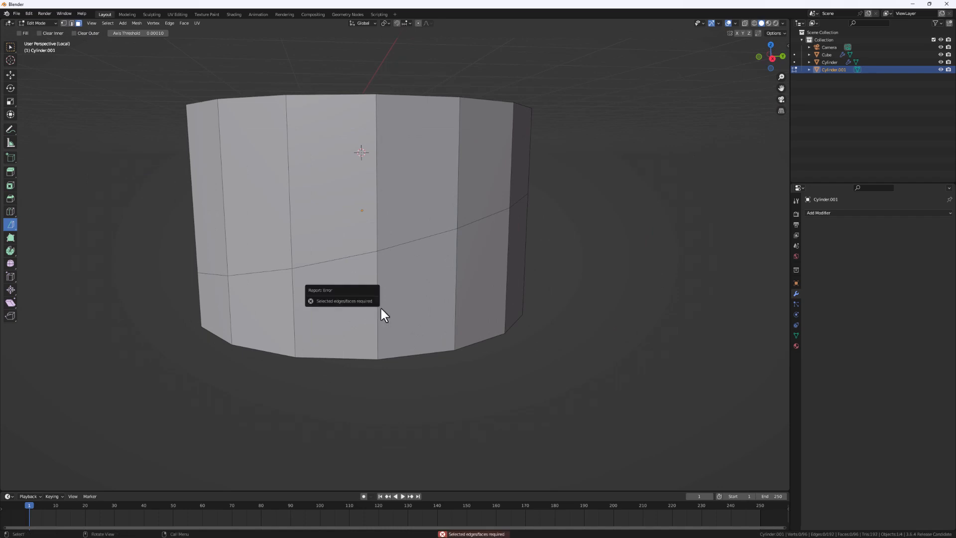
left_click(436, 306)
left_click(376, 299, "alt")
scroll(428, 294, "down", 3)
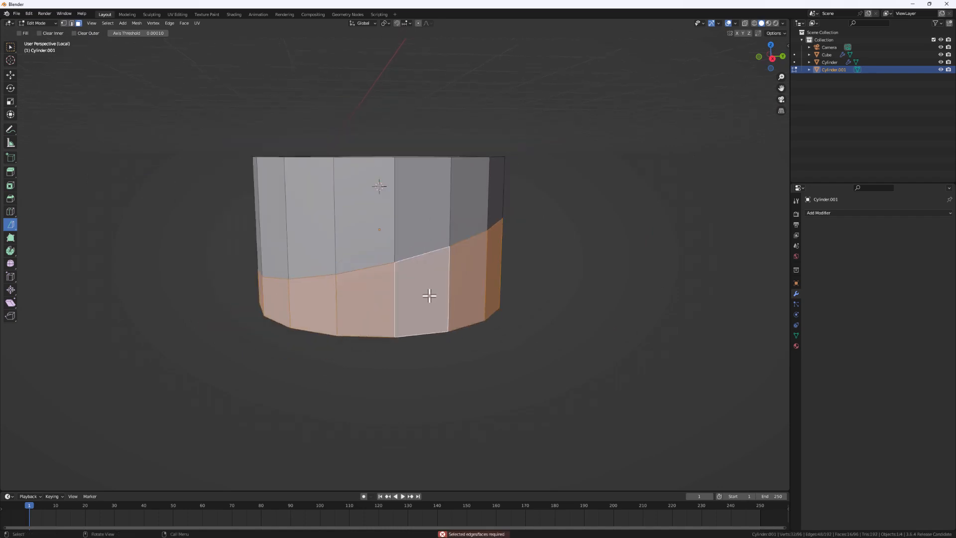
middle_click_drag(429, 294, 406, 268)
key("x")
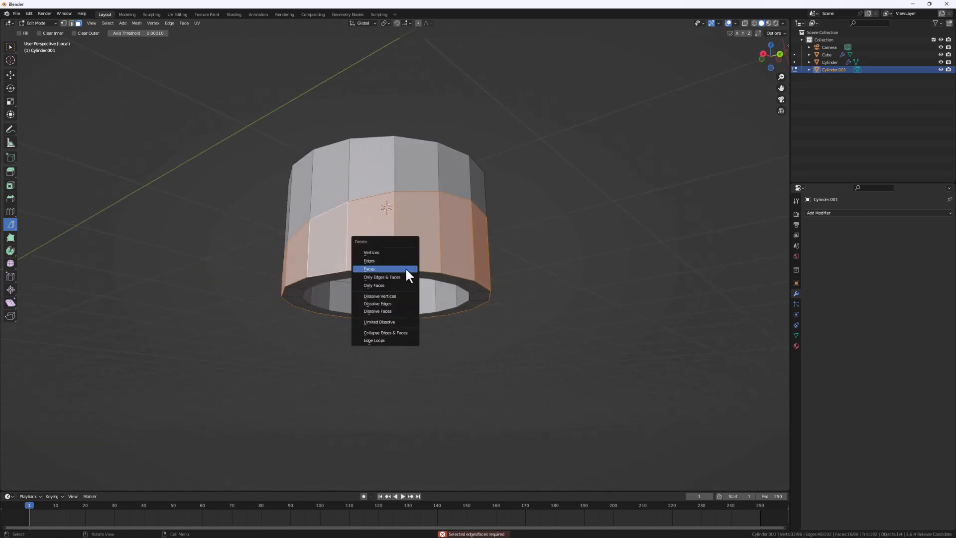
left_click(389, 270)
- Delete the loop of inner wall faces below the slanted cut
middle_click_drag(342, 293, 373, 336)
left_click(365, 275, "alt")
key("x")
left_click(365, 273)
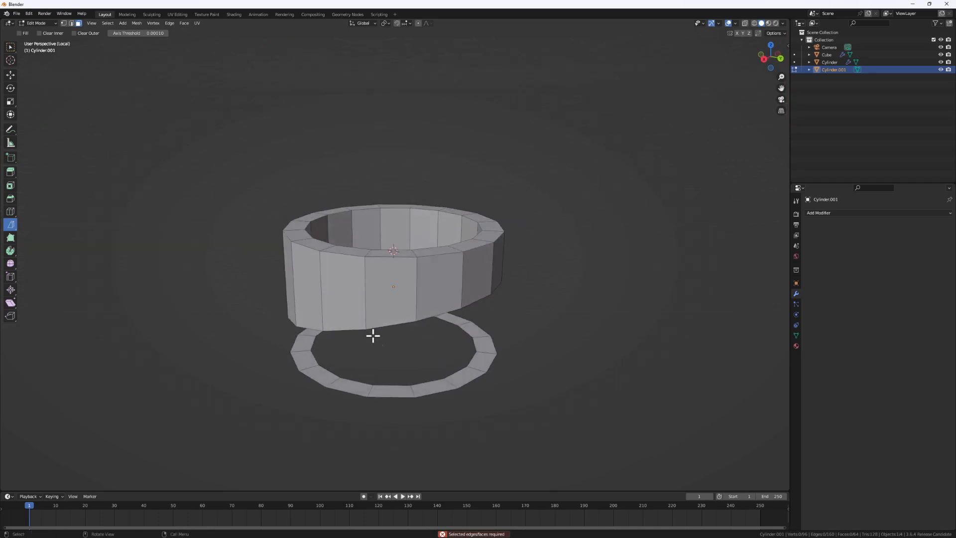
- Select the detached loop of ring faces below the slanted tube and delete it
left_click(419, 390)
left_click(411, 393, "alt")
key("c")
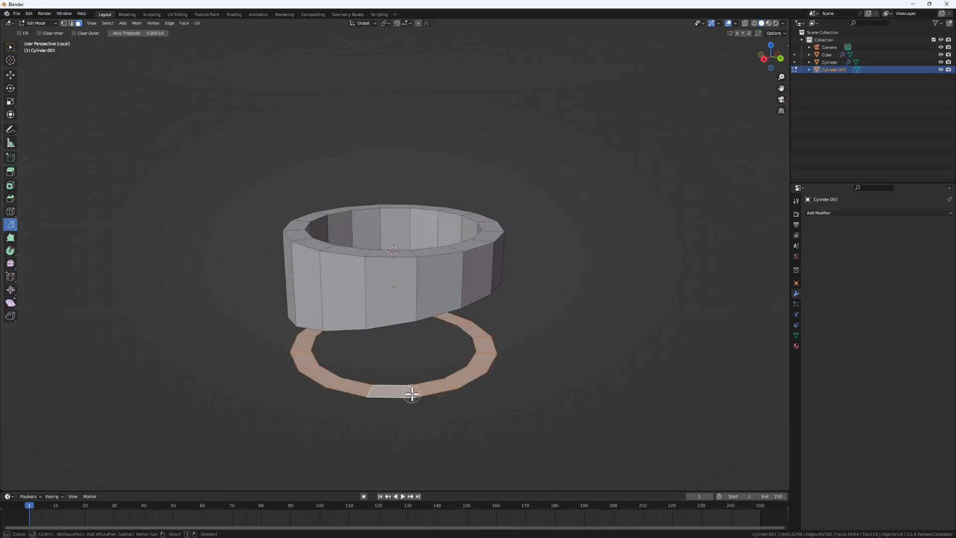
key("Escape")
key("x")
left_click(410, 390)
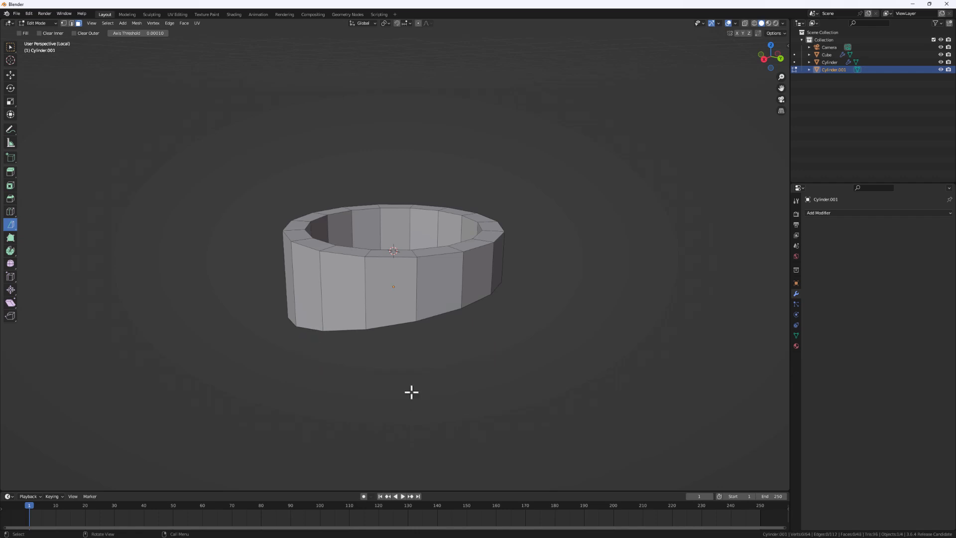
- In edge mode, fill a face between matching outer and inner wall edges of the open slanted rim
middle_click_drag(411, 392, 347, 265)
scroll(347, 265, "up", 3)
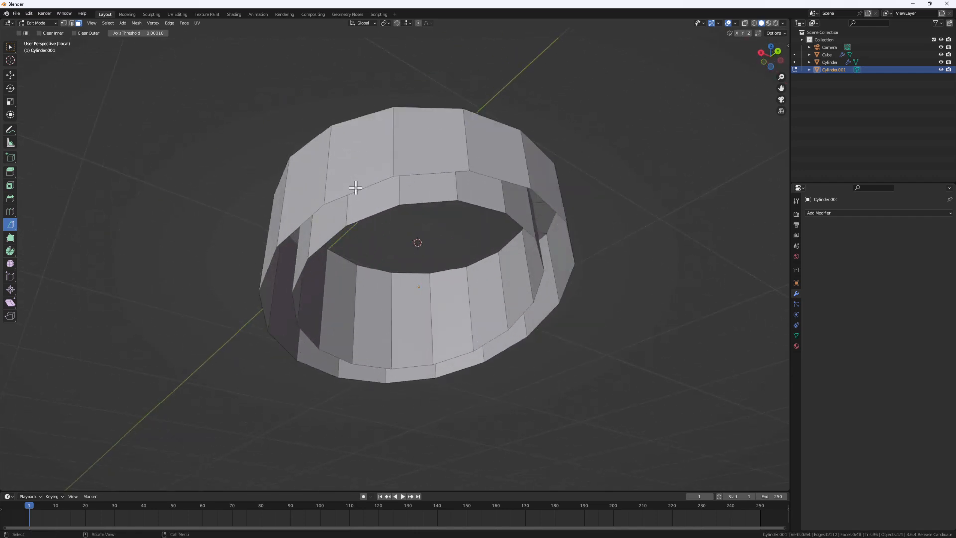
middle_click_drag(402, 252, 413, 214)
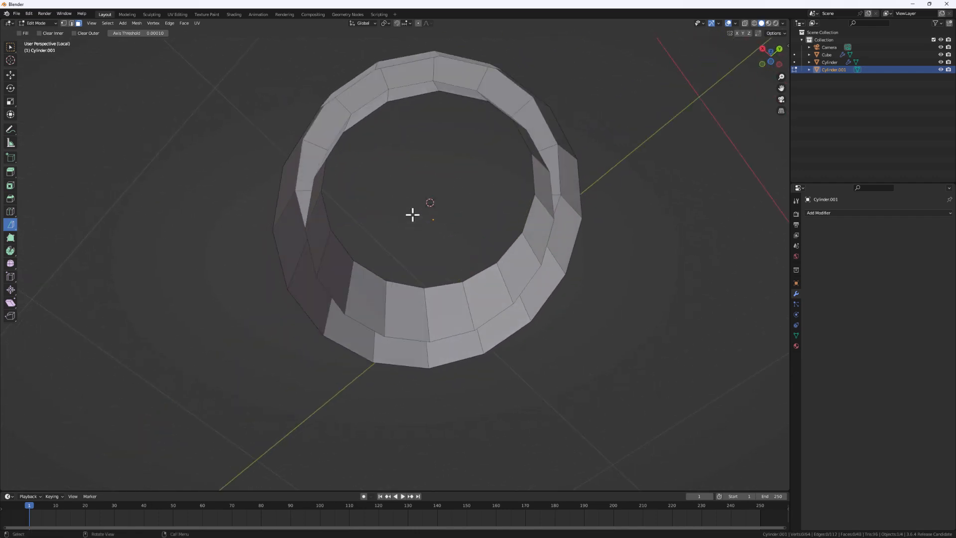
middle_click_drag(456, 108, 438, 197)
scroll(451, 201, "up", 3)
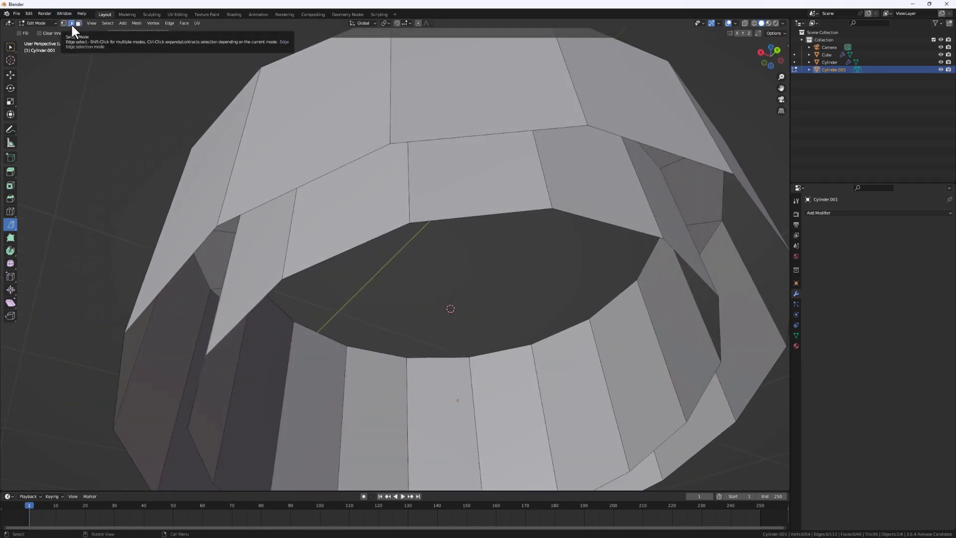
left_click(408, 135)
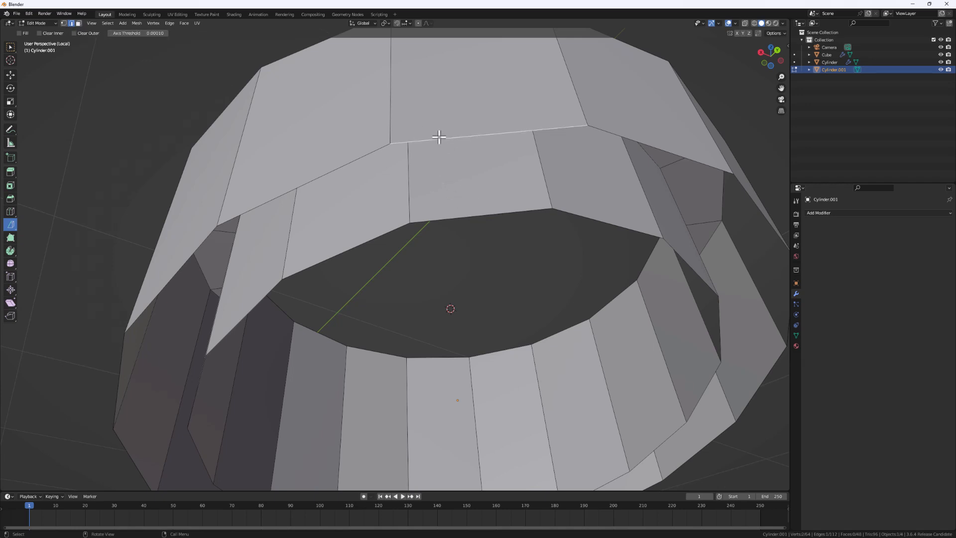
left_click(476, 218, "shift")
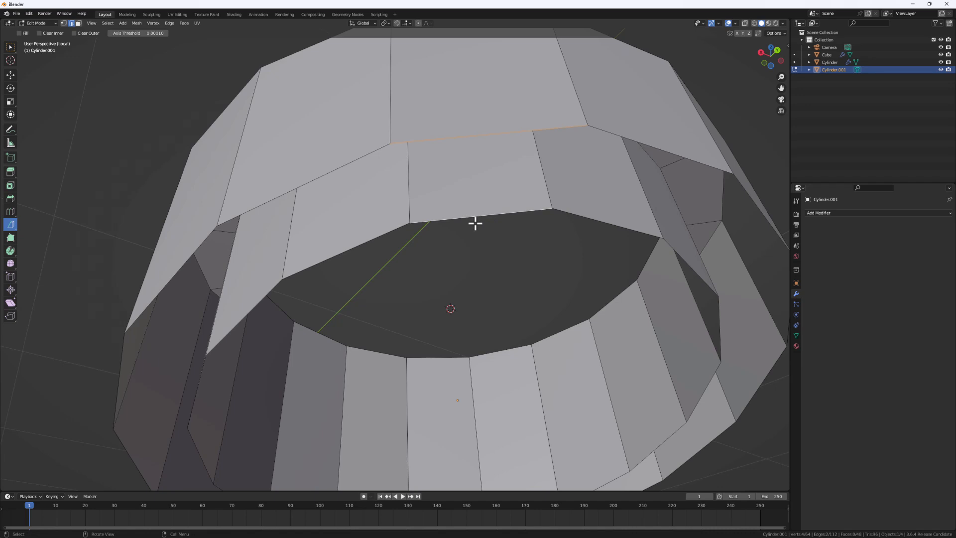
key("f")
- Fill the rest of the slanted rim face by face from the new face's side edge, then return to object mode
left_click(571, 169)
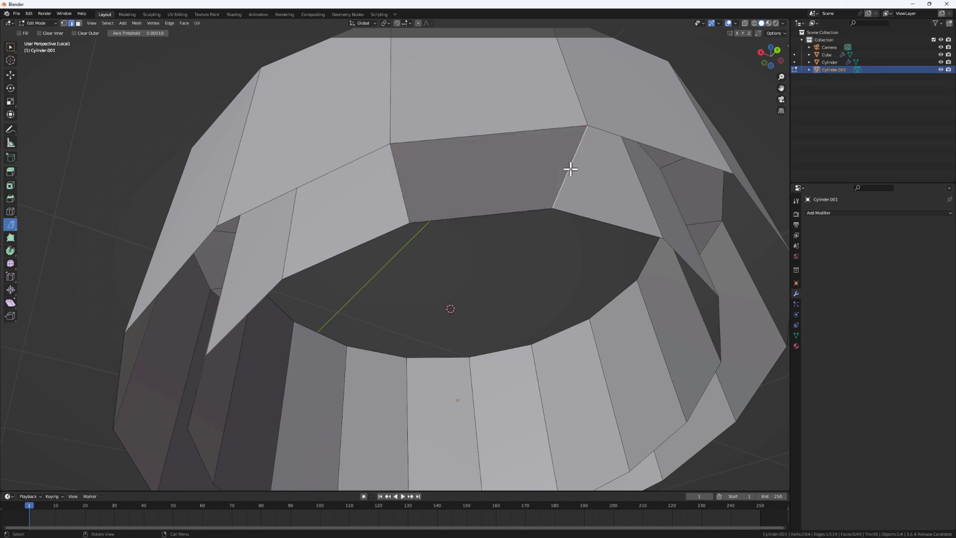
scroll(648, 269, "down", 6)
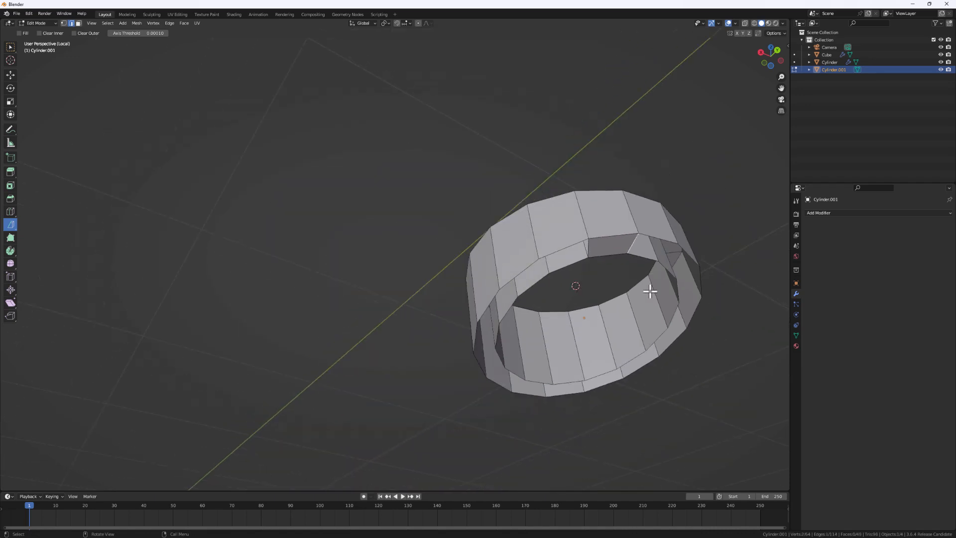
key("f")
key("f")
key("f")
key("f")
key("f")
key("f")
key("f")
key("f")
key("f")
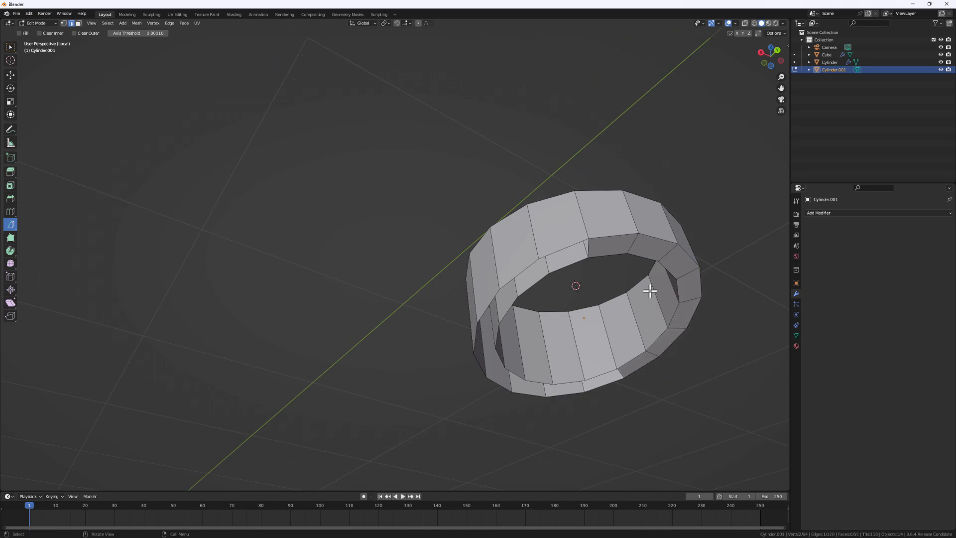
key("f")
key("f")
key("f")
key("f")
key("f")
key("f")
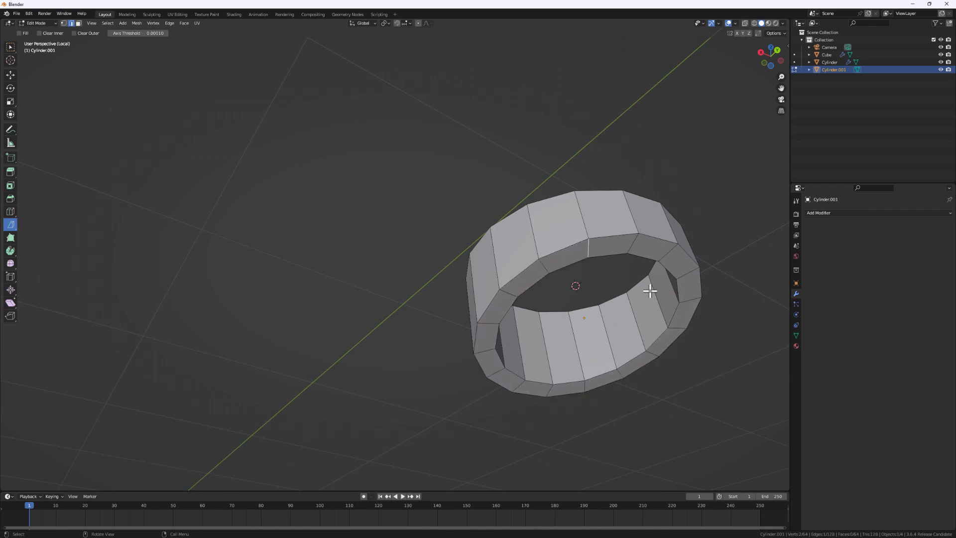
middle_click_drag(660, 248, 529, 373)
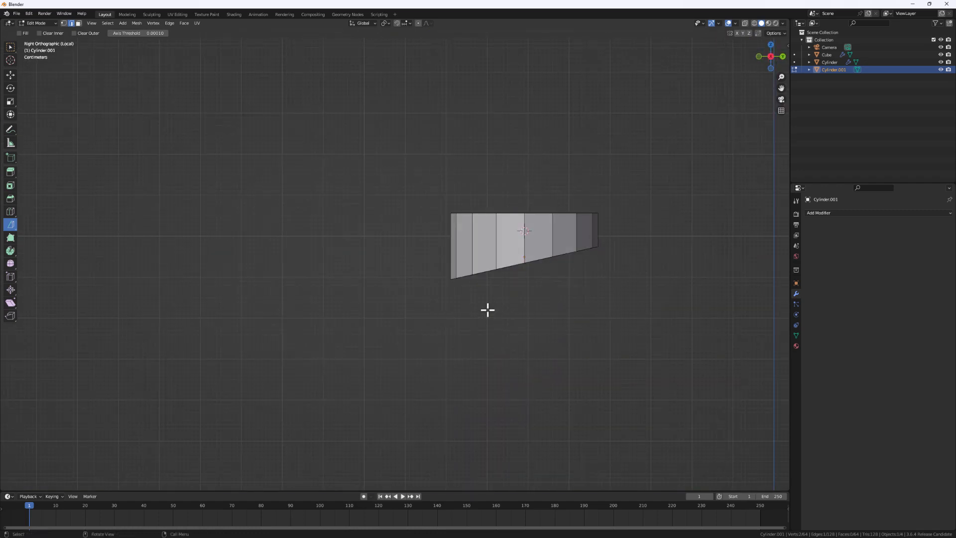
middle_click_drag(554, 273, 560, 309)
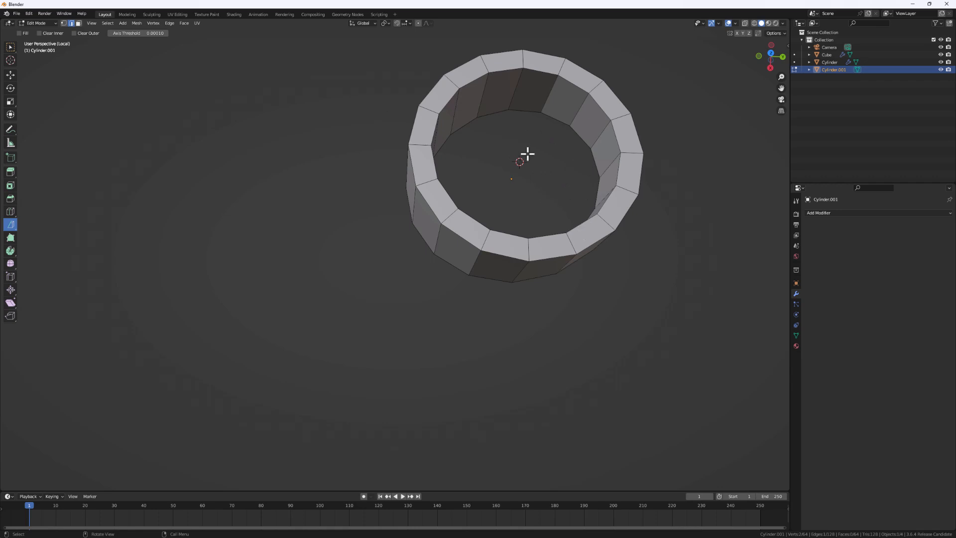
key("Tab")
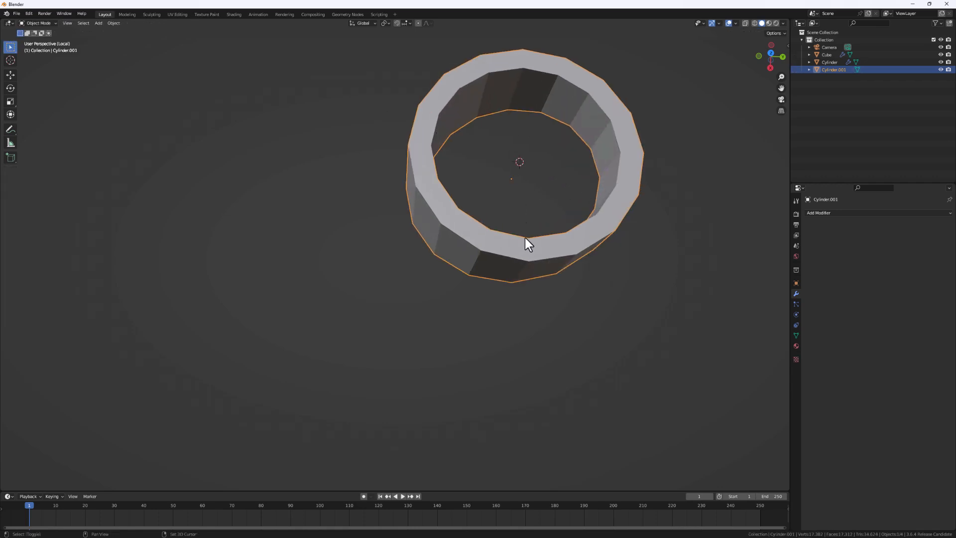
- Add a cylinder at the 3D cursor with 16 vertices, radius 0.144 m and depth 0.214 m
key("shift+a")
mouse_move(531, 237)
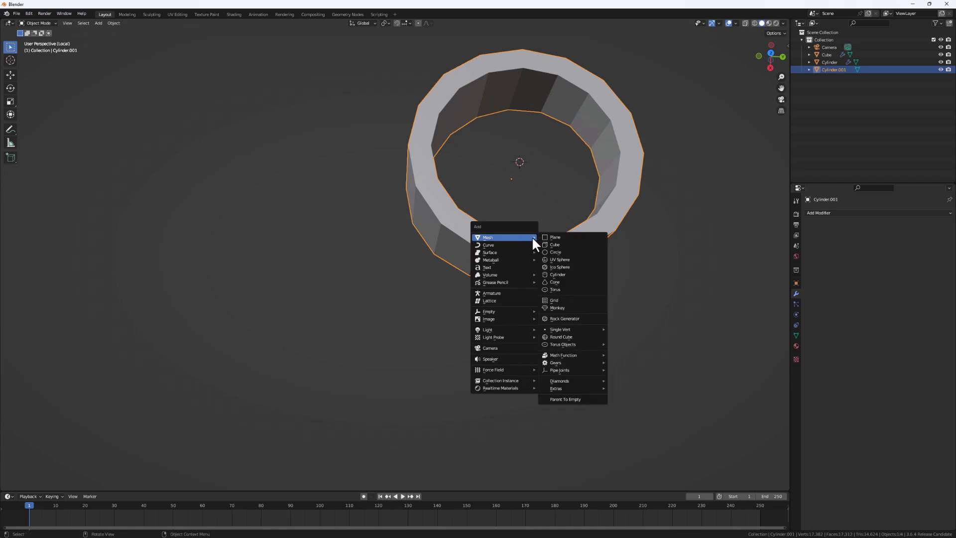
left_click(564, 276)
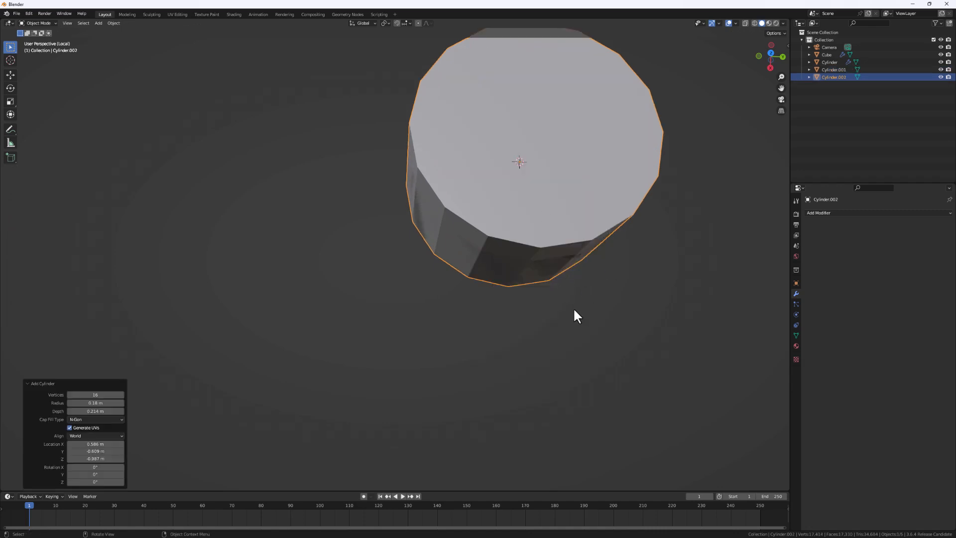
middle_click_drag(572, 307, 568, 194)
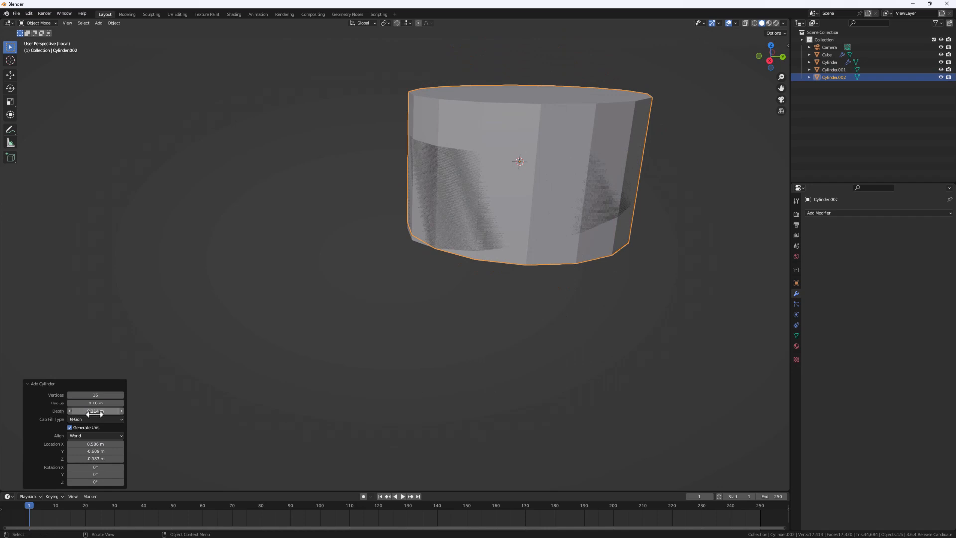
left_click_drag(100, 405, 571, 275)
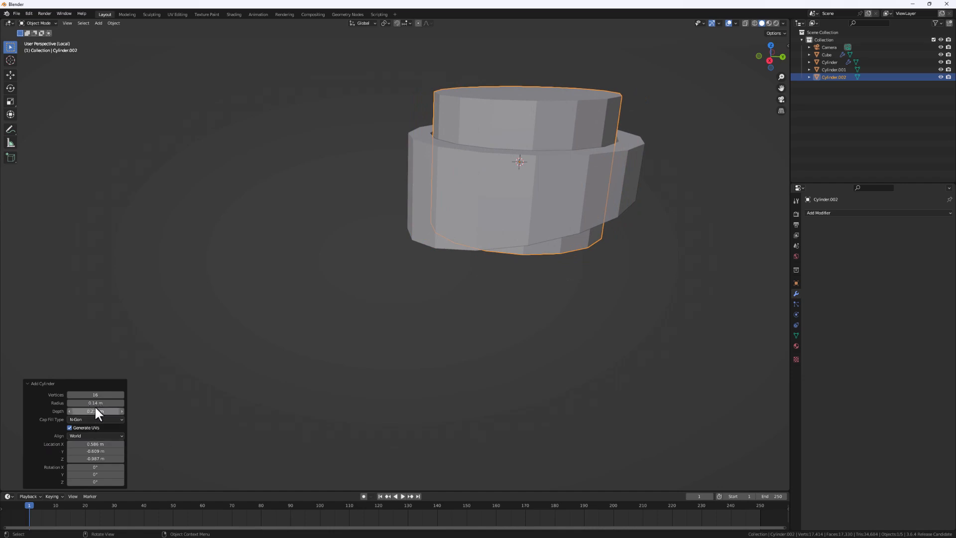
left_click_drag(95, 403, 100, 403)
left_click_drag(572, 275, 578, 275)
- Move the new inner cylinder down along Z by about 0.049 m
middle_click_drag(529, 271, 547, 247)
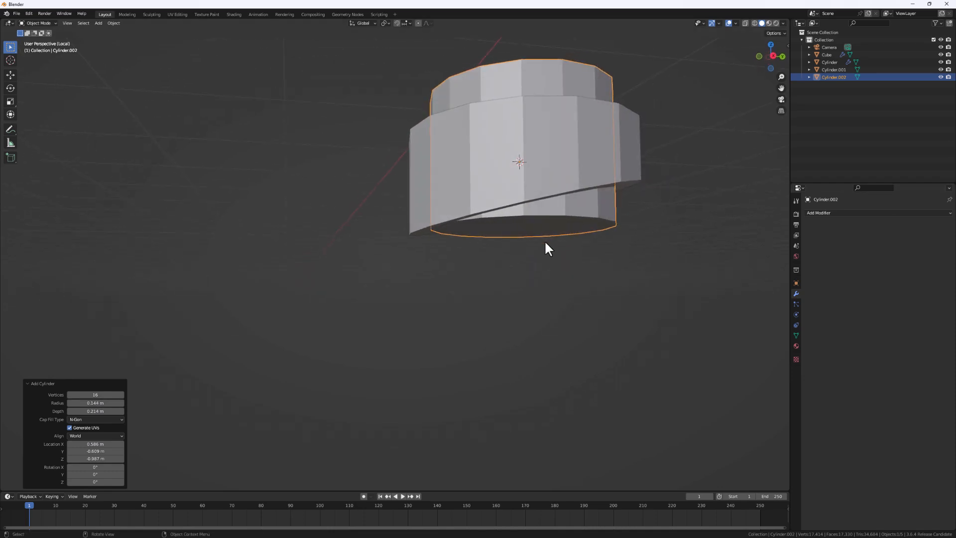
key("g")
key("z")
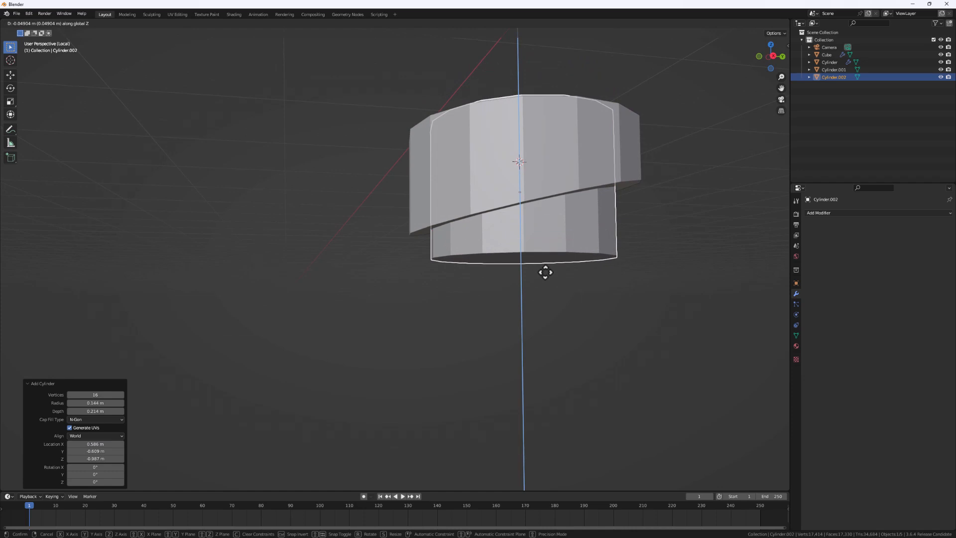
left_click(545, 274)
key("space")
middle_click_drag(545, 284, 528, 236)
key("space")
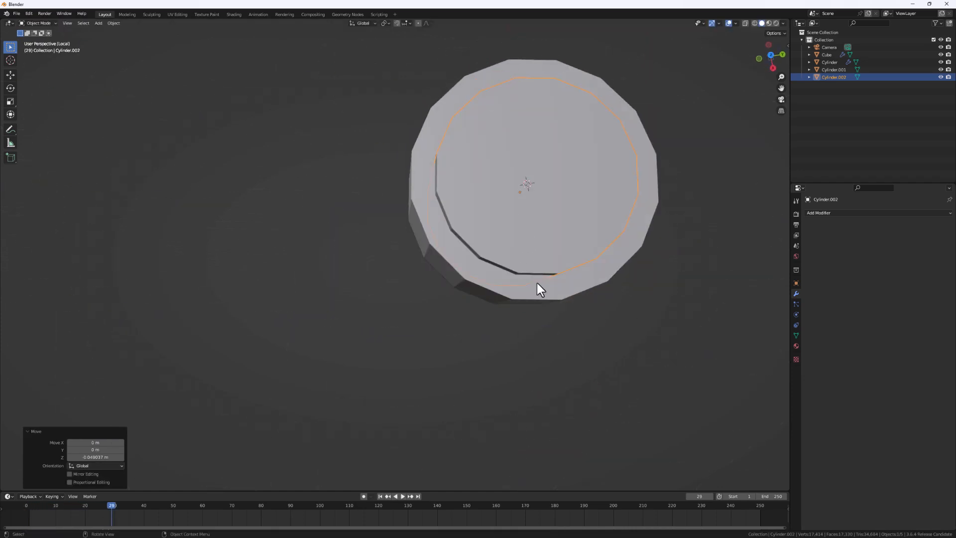
- In right view, lower the inner cylinder about 0.013 m more along Z, level with the slanted ring's top
mouse_move(537, 282)
middle_mouse_down()
mouse_move(543, 191)
mouse_move(542, 292)
middle_mouse_up()
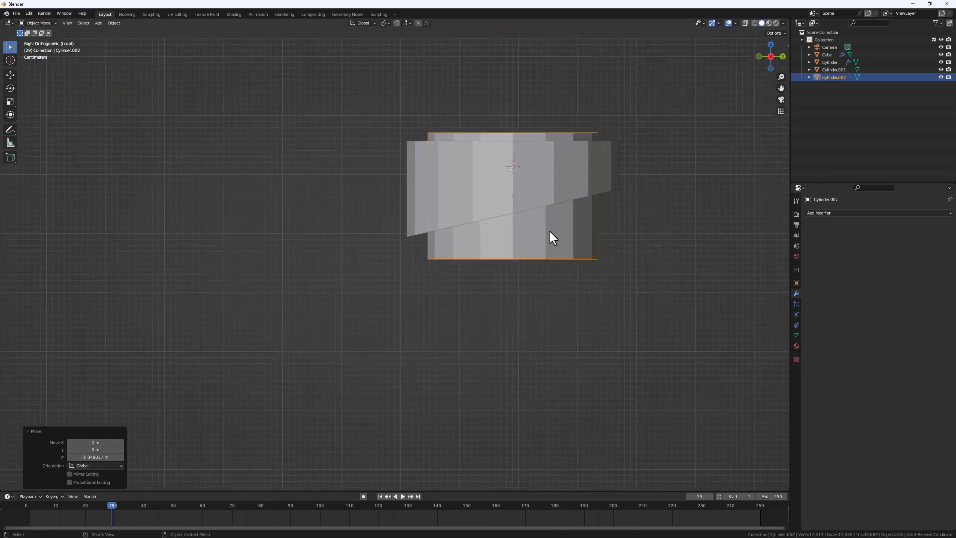
key("g")
key("z")
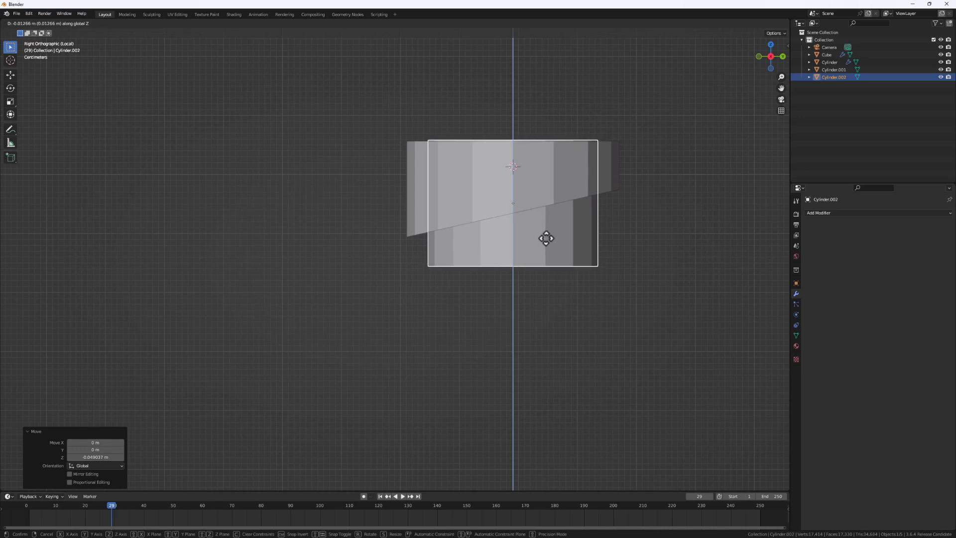
left_click(544, 239)
middle_click_drag(599, 268, 503, 286)
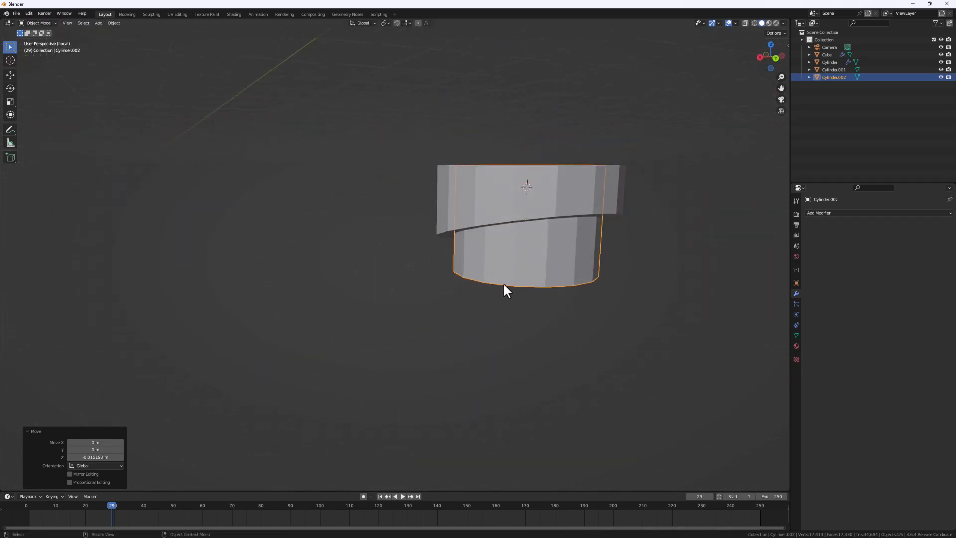
- Add level 2 Catmull-Clark subdivision to the slanted ring and to the inner cylinder
left_click(527, 217)
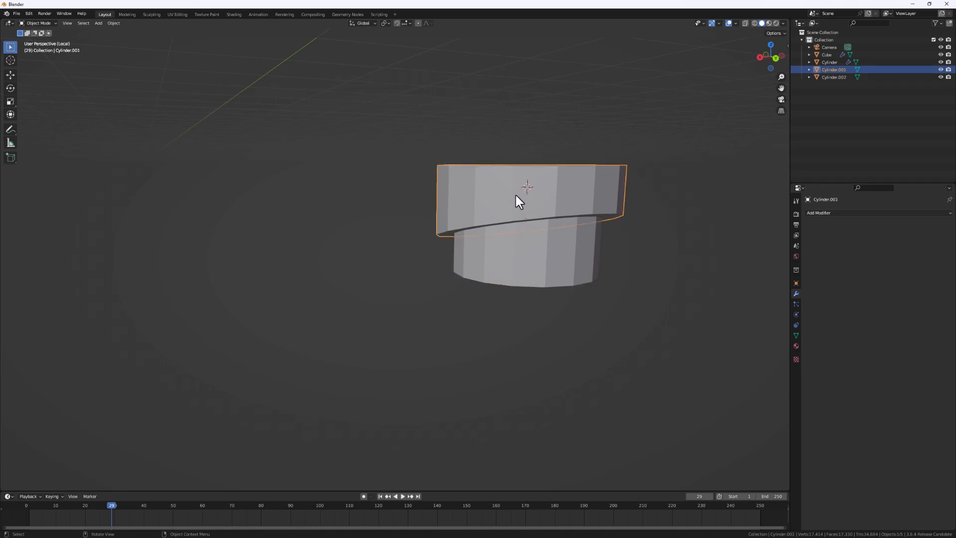
key("ctrl+2")
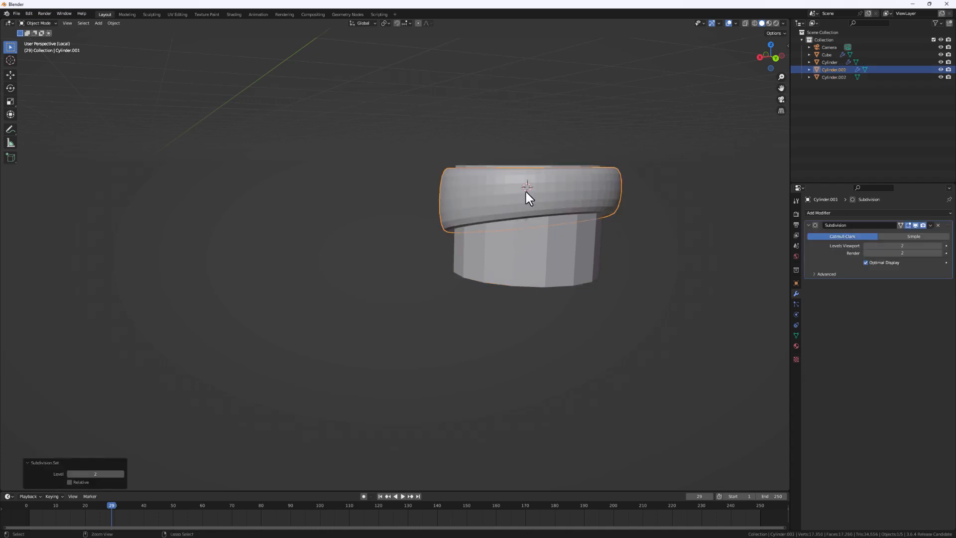
middle_click_drag(525, 192, 576, 229)
left_click(563, 259)
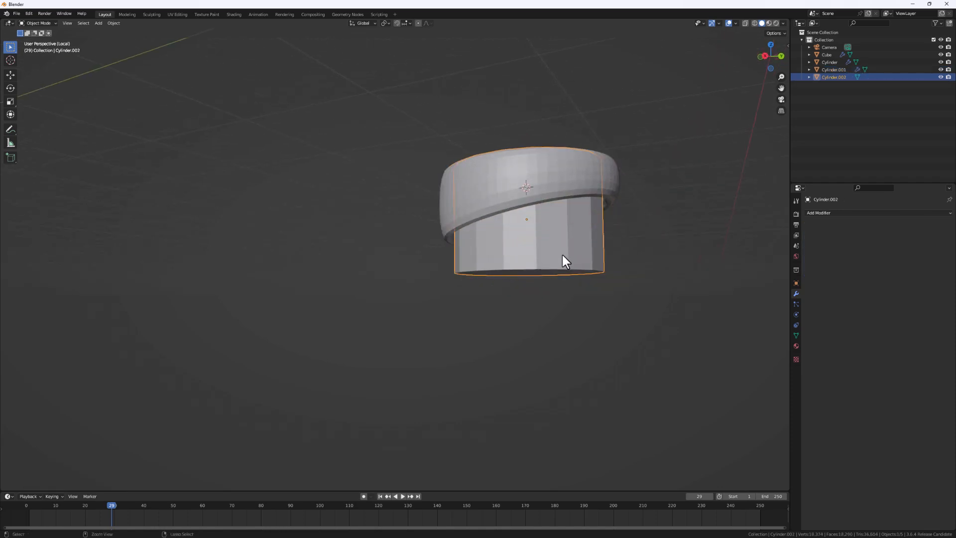
key("ctrl+2")
mouse_move(561, 255)
middle_mouse_down()
mouse_move(563, 308)
mouse_move(563, 244)
middle_mouse_up()
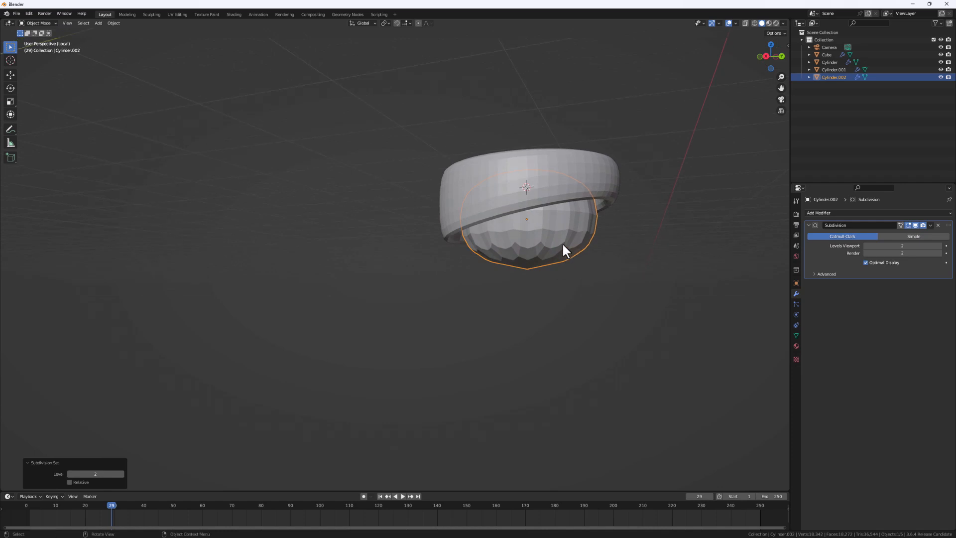
- Add a Bevel modifier to the slanted ring and place it above the Subdivision modifier
left_click(548, 184)
middle_click_drag(565, 193, 536, 175)
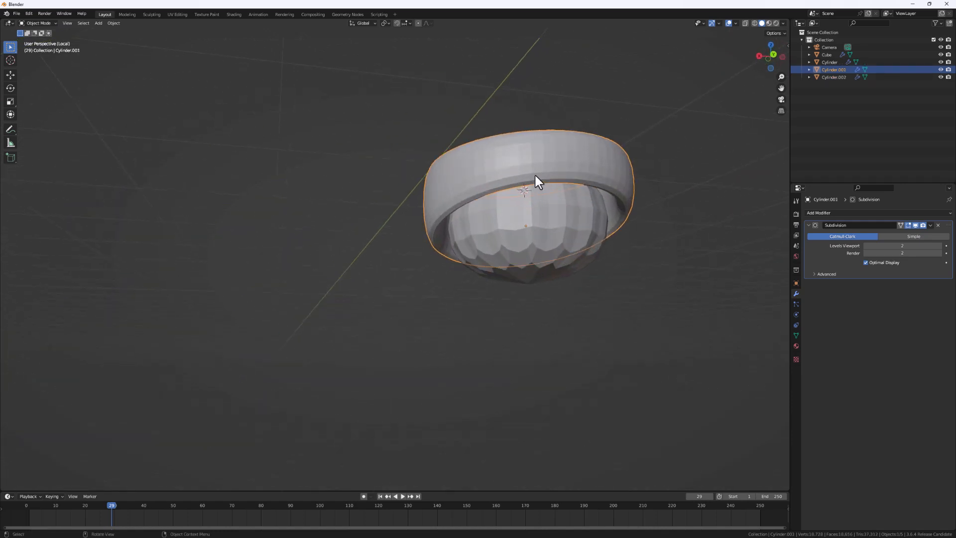
scroll(535, 175, "up", 2)
left_click(829, 212)
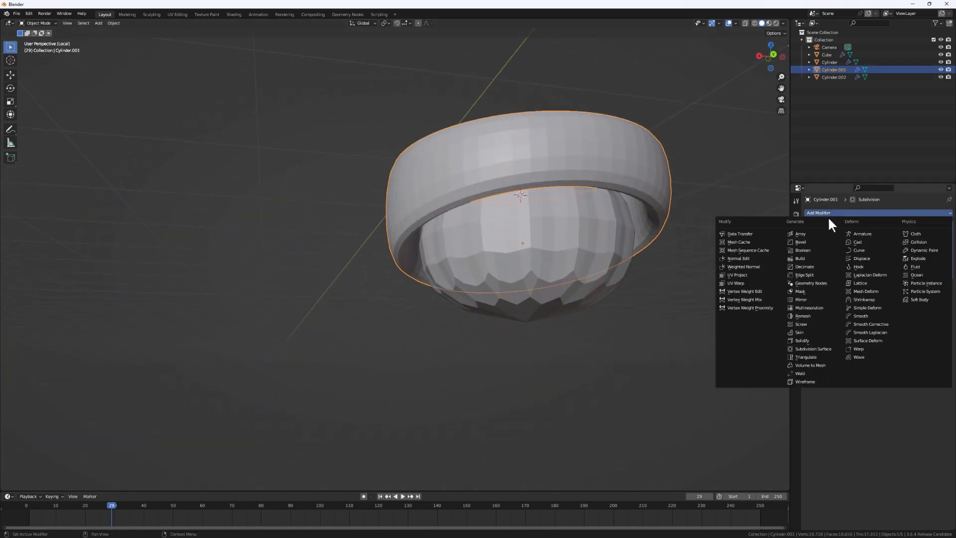
left_click(809, 243)
left_click_drag(944, 293, 936, 223)
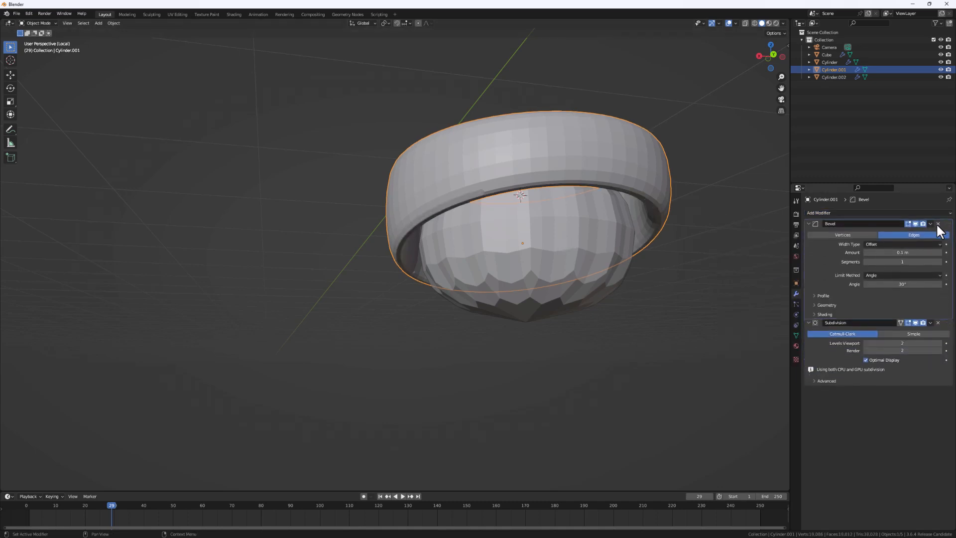
- Shade the slanted ring smooth
right_click(508, 191)
left_click(578, 158)
middle_click_drag(579, 160, 533, 214)
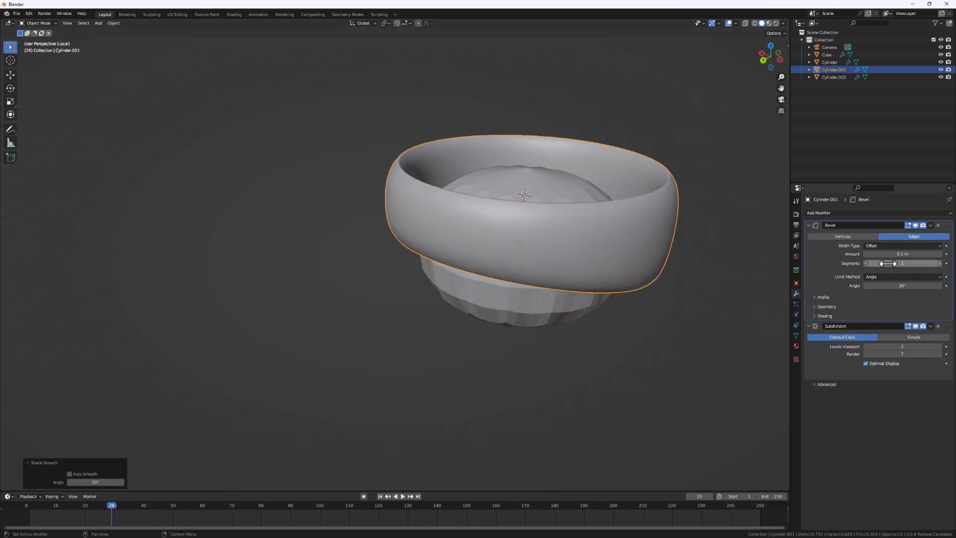
- Set the ring's Bevel modifier to 3 segments and an amount of about 0.007 m
left_click(938, 263)
middle_click_drag(583, 251, 634, 254)
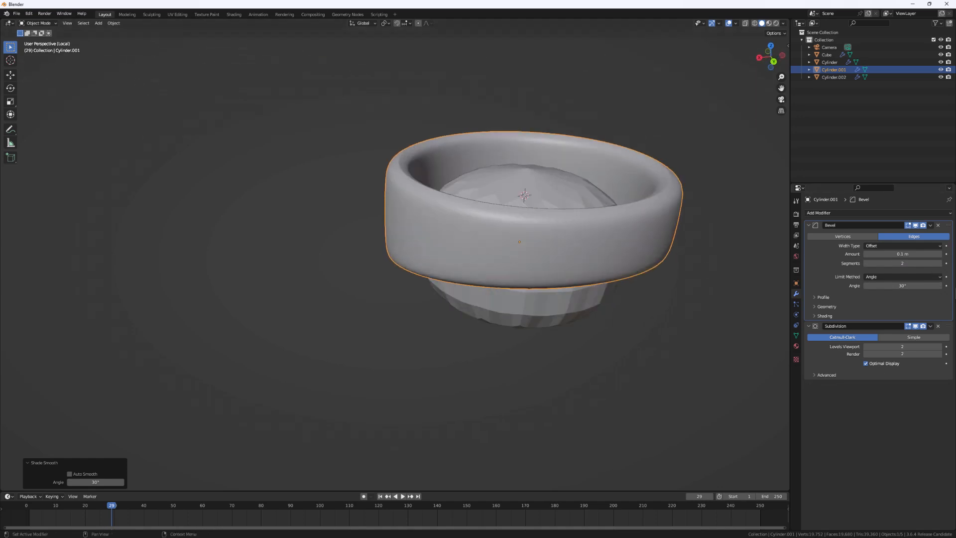
left_click(939, 263)
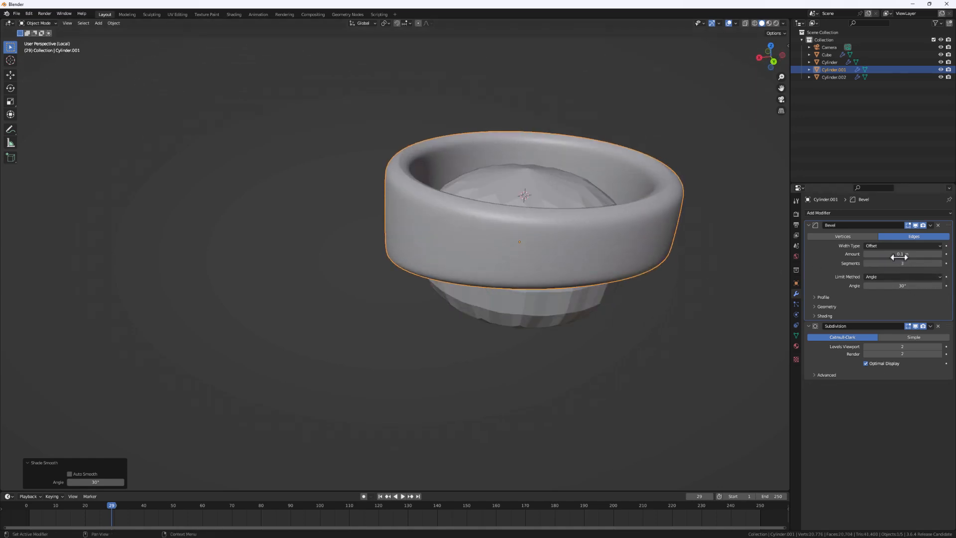
left_click_drag(902, 254, 875, 254)
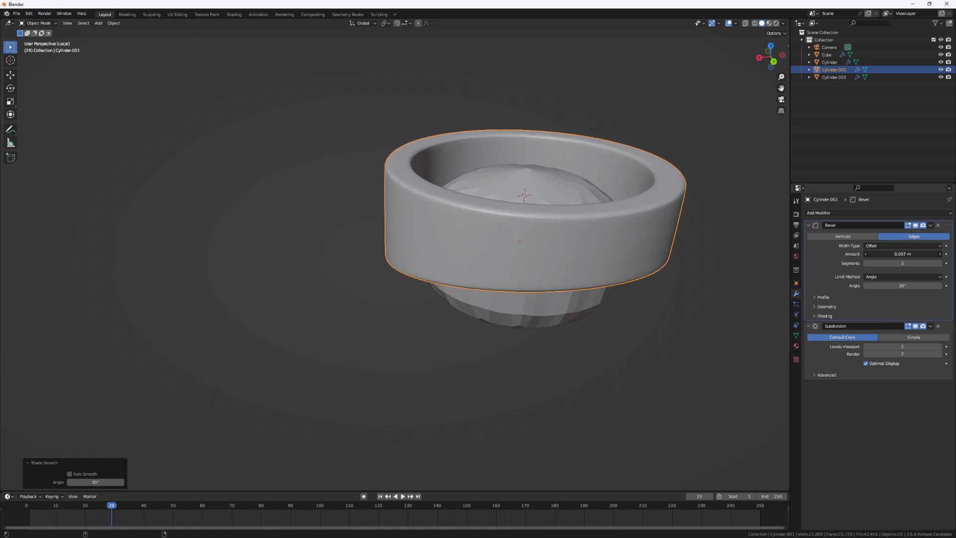
- Add a Bevel modifier to the inner cylinder and place it above the Subdivision modifier
mouse_move(643, 254)
middle_mouse_down()
mouse_move(524, 217)
mouse_move(499, 188)
mouse_move(420, 264)
mouse_move(572, 297)
mouse_move(638, 237)
middle_mouse_up()
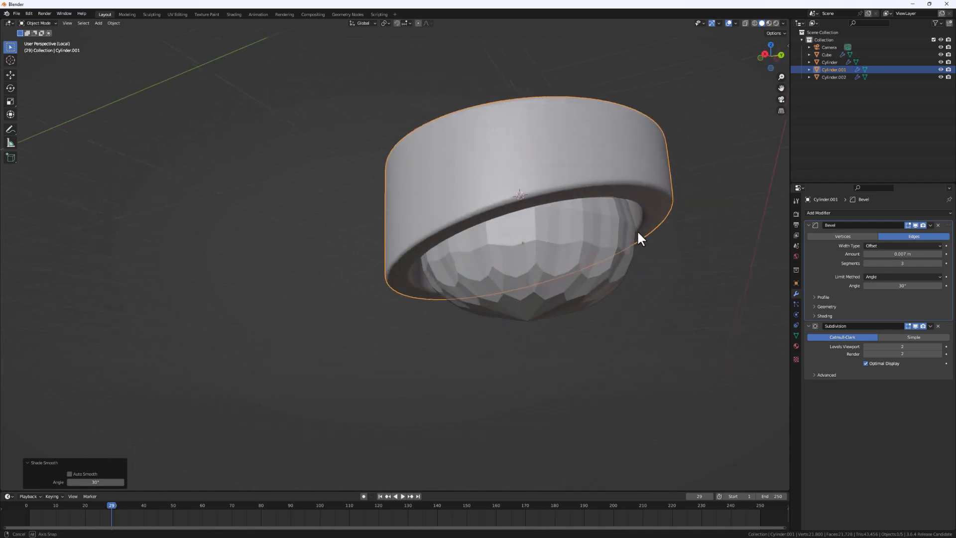
left_click(618, 274)
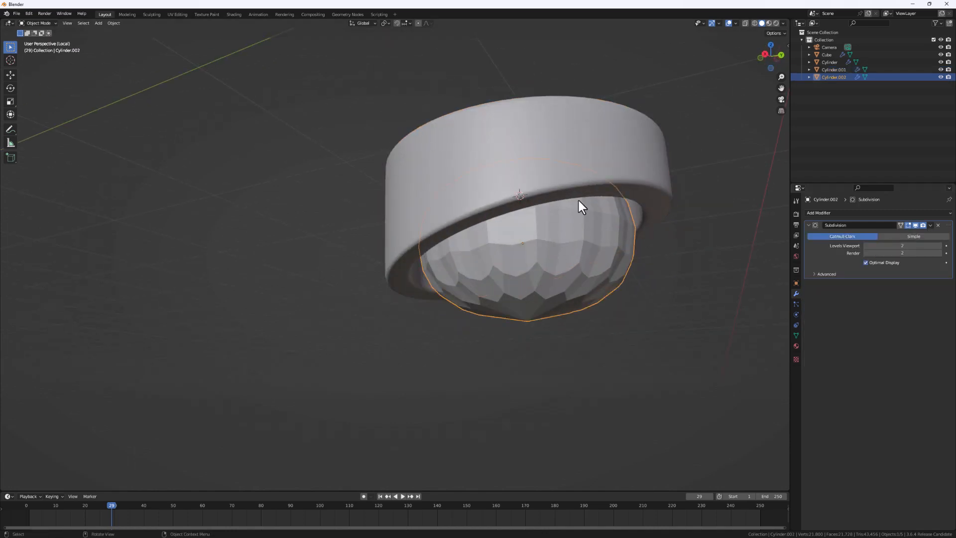
left_click(840, 213)
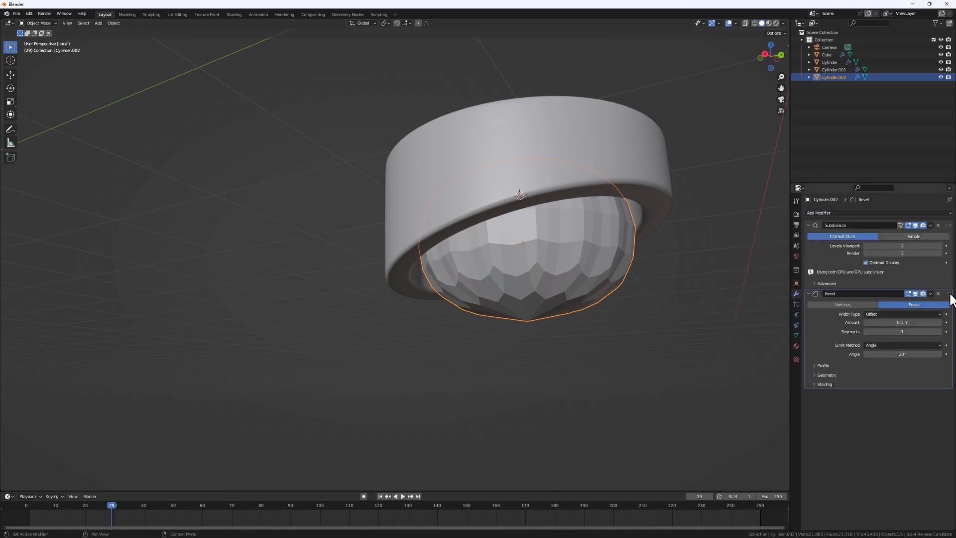
left_click_drag(949, 293, 941, 225)
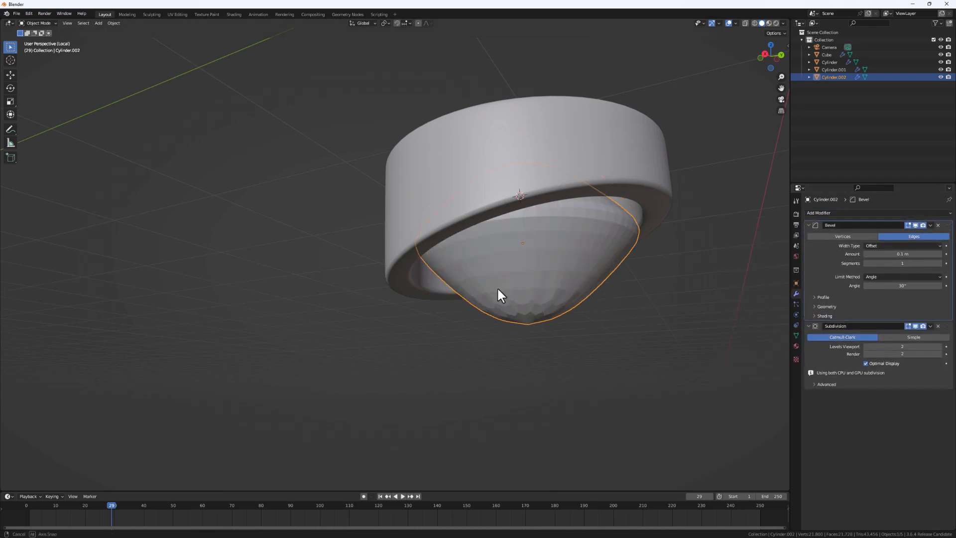
- Set the inner cylinder's Bevel modifier to 3 segments and an amount of about 0.032 m
left_click(940, 263)
left_click(940, 263)
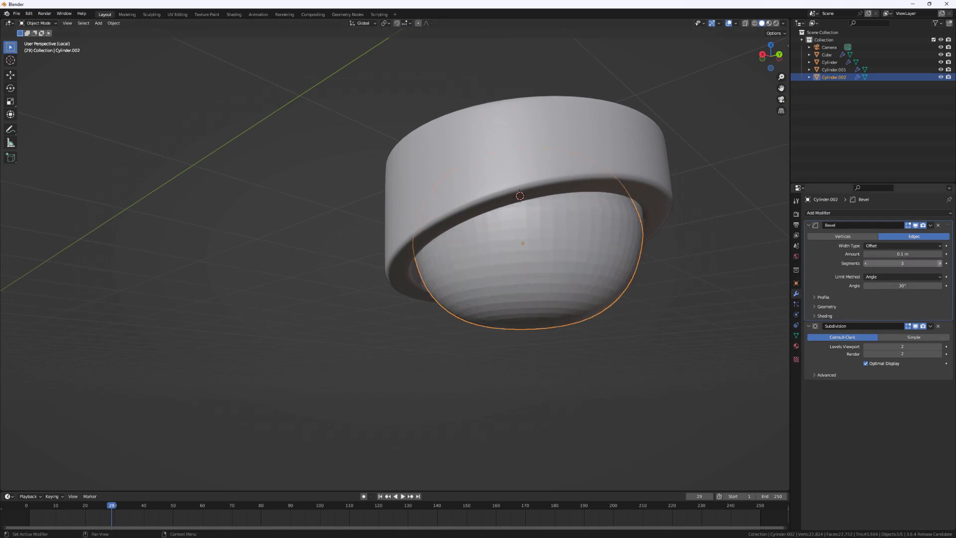
left_click_drag(903, 254, 880, 254)
- Shade the inner cylinder smooth
middle_click_drag(588, 314, 534, 314)
right_click(531, 264)
left_click(533, 267)
middle_click_drag(533, 264, 575, 292)
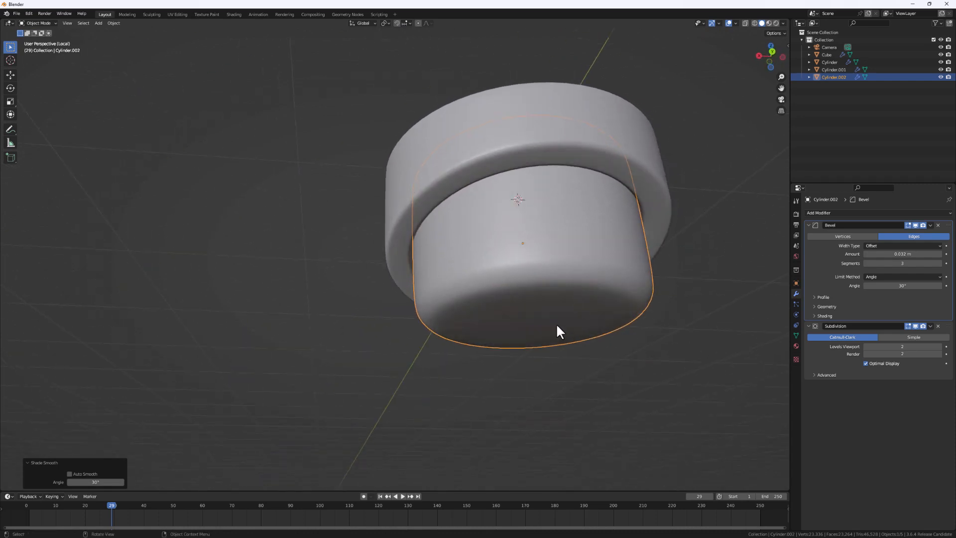
middle_click_drag(556, 326, 740, 340)
scroll(521, 303, "down", 4)
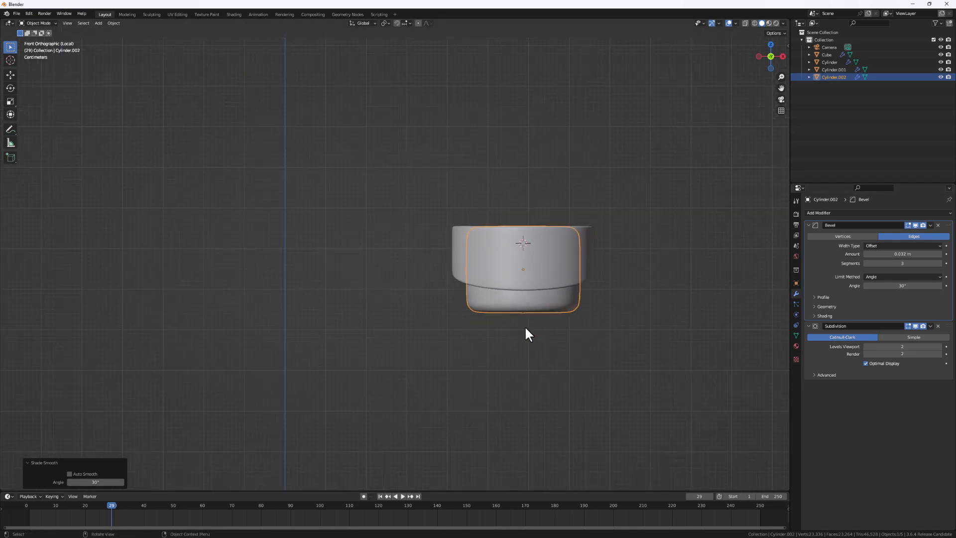
- Exit local view to bring back the whole model around the ring and inner cylinder
middle_click_drag(526, 329, 426, 222)
key("KP_Divide")
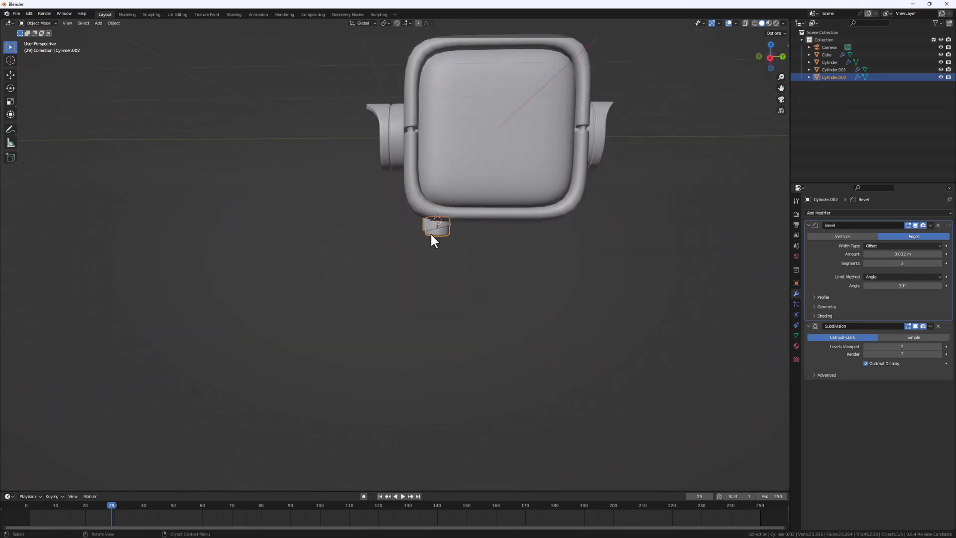
scroll(431, 236, "up", 4)
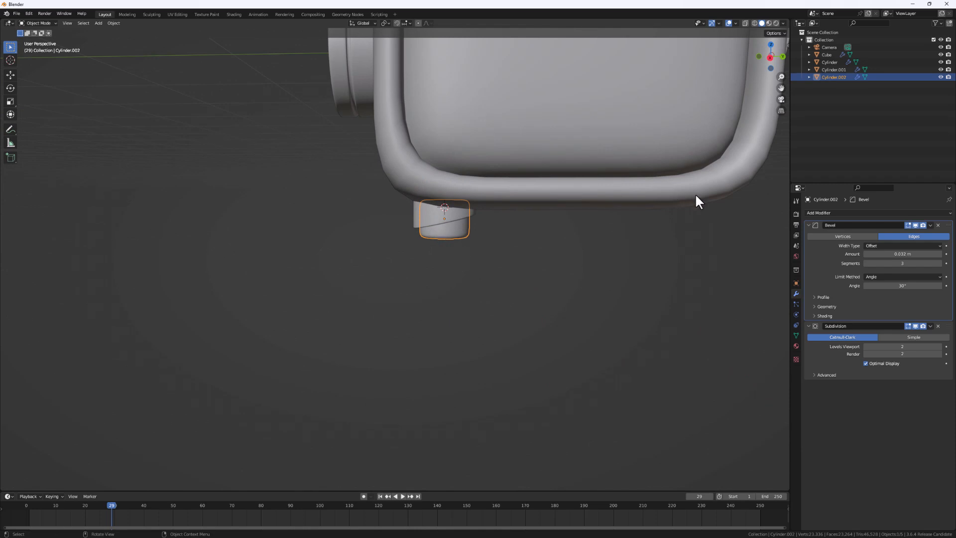
middle_click_drag(737, 230, 685, 215)
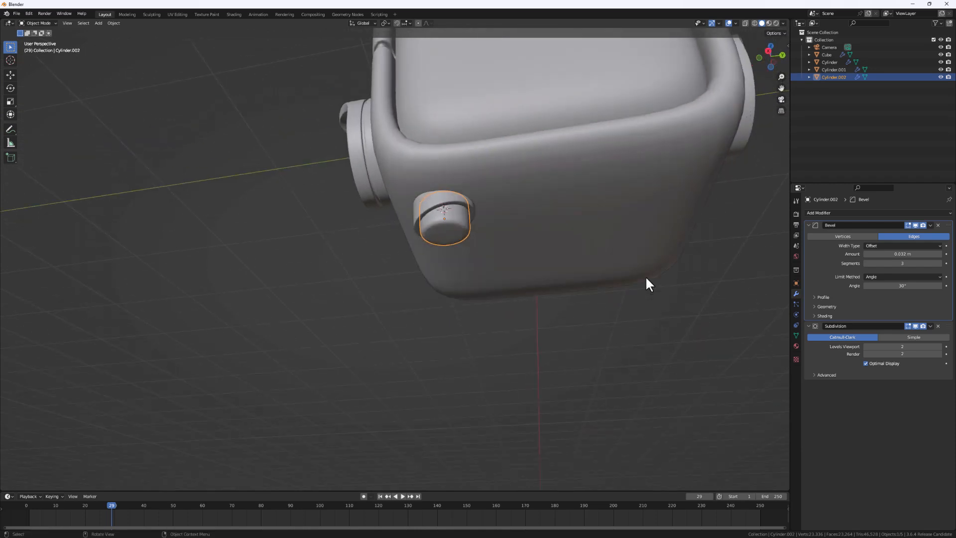
middle_click_drag(570, 303, 568, 324)
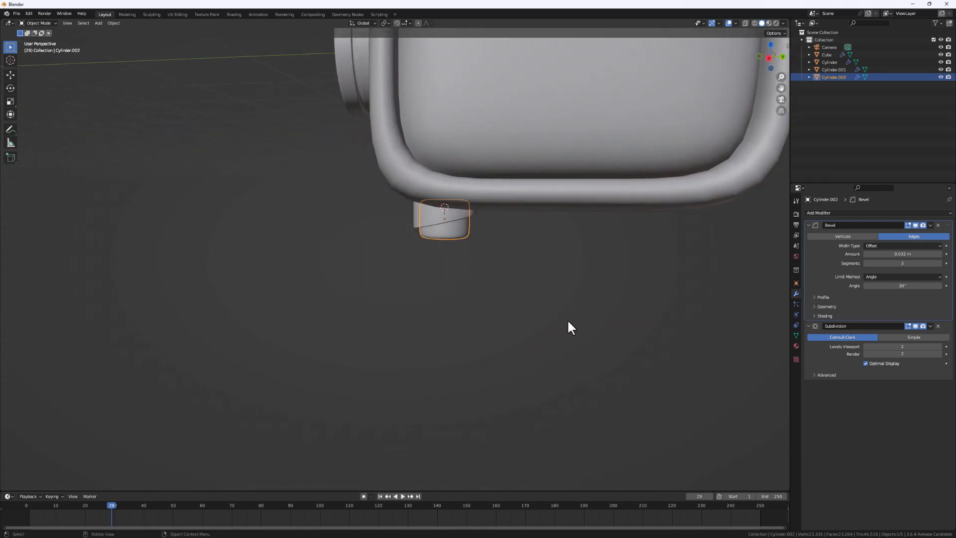
- Add a Mirror modifier to the slanted ring on the X and Y axes, using the box (Cube) as mirror object
left_click(437, 223)
scroll(430, 235, "up", 2)
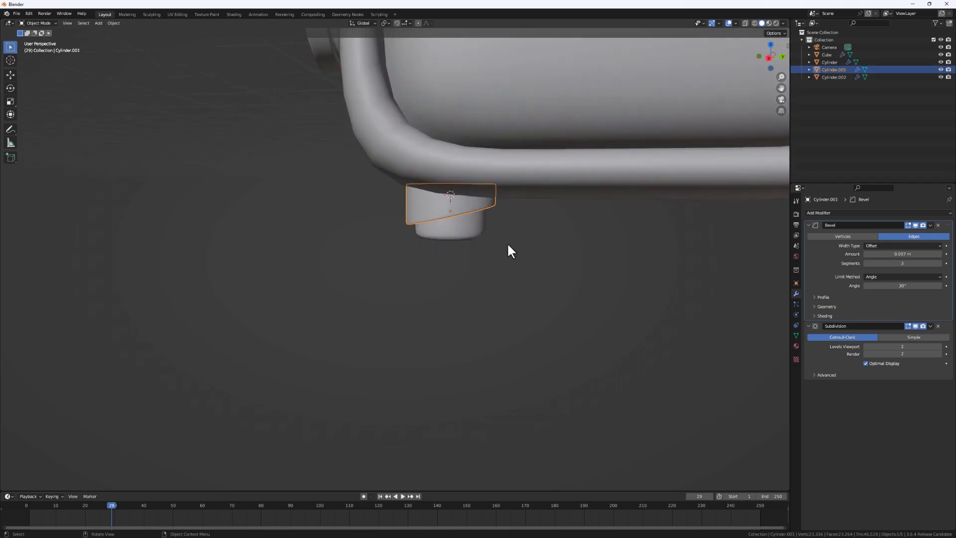
left_click(836, 211)
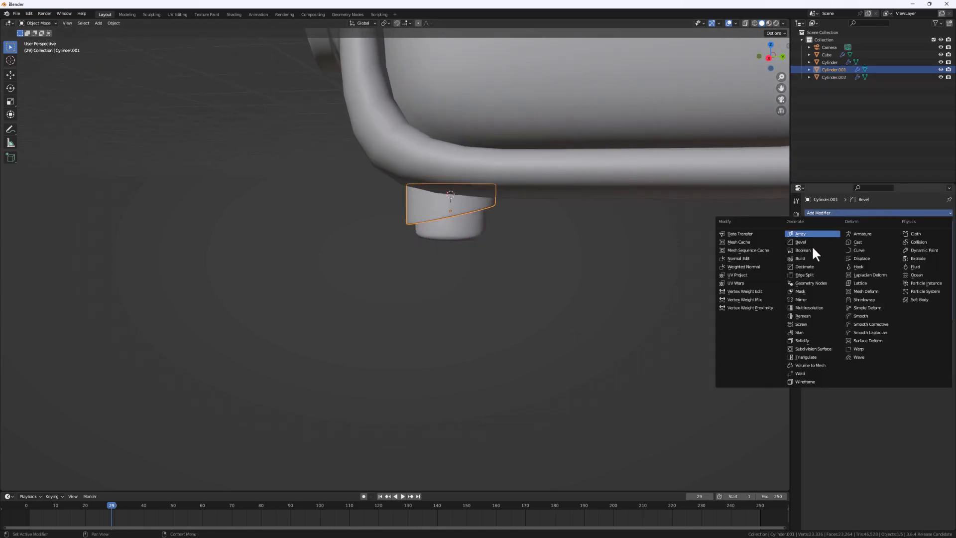
left_click(804, 300)
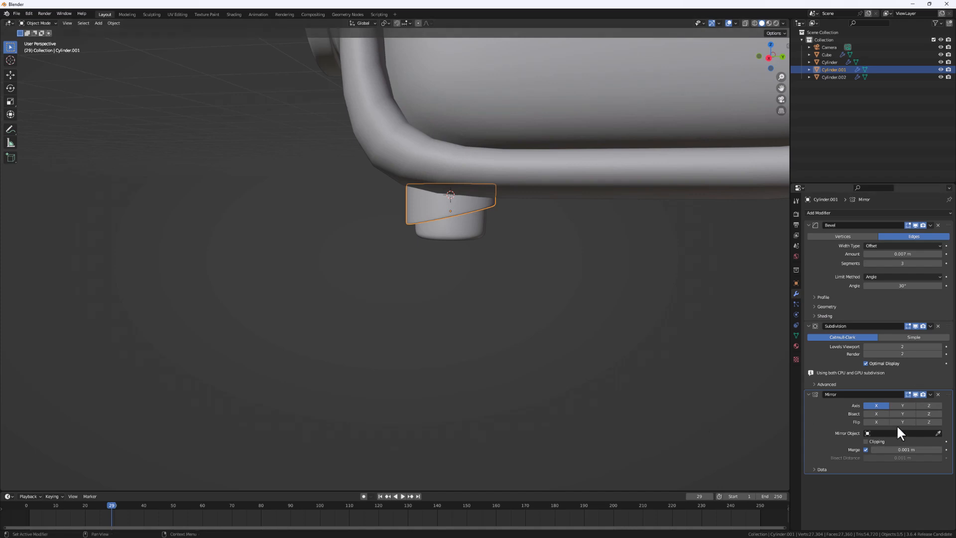
left_click(938, 432)
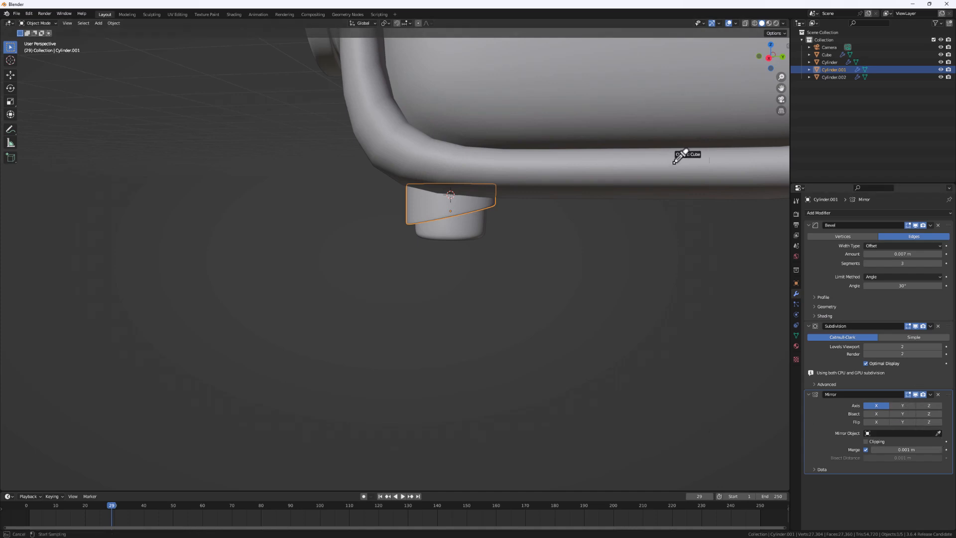
left_click(658, 109)
scroll(631, 160, "down", 4)
middle_click_drag(632, 186, 591, 169)
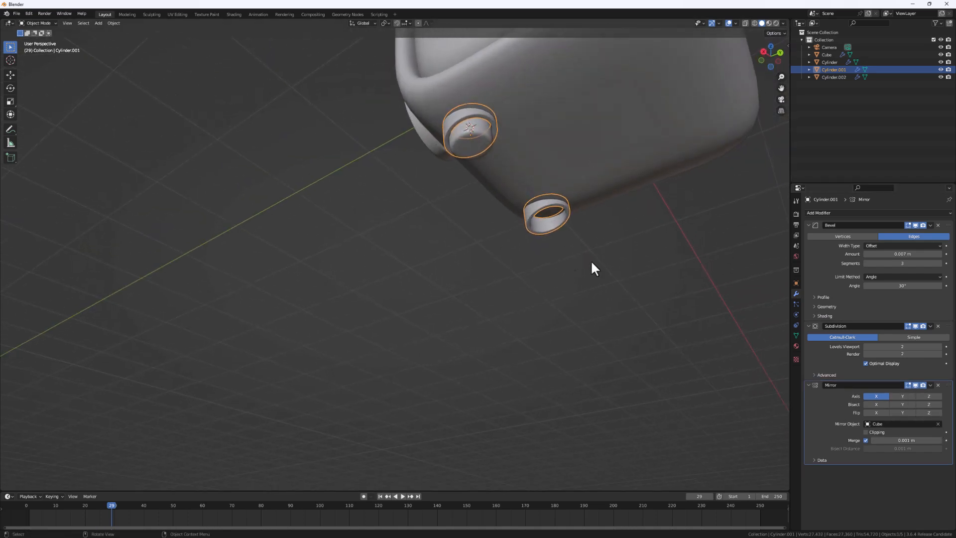
left_click(903, 396)
middle_click_drag(726, 315, 643, 212)
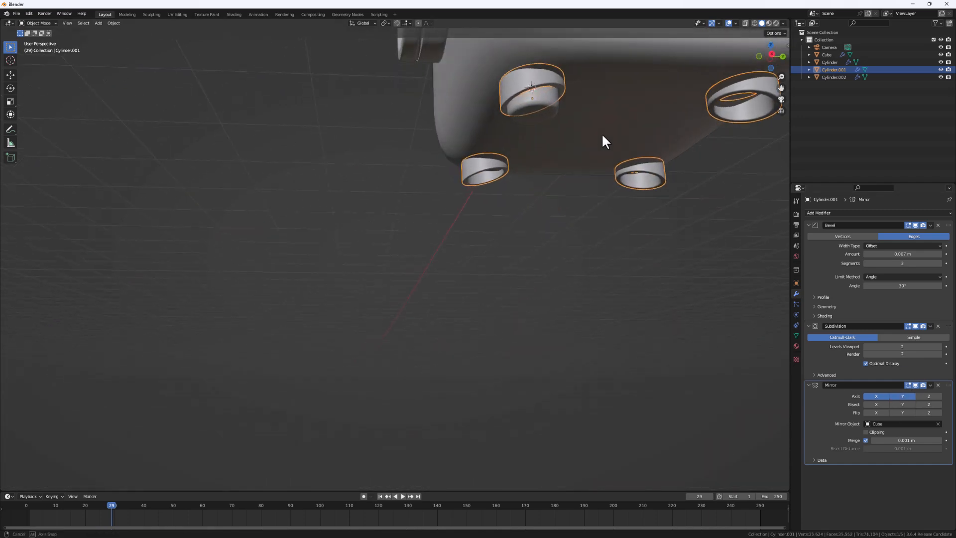
- Mirror the inner cylinder on the X and Y axes with the box (Cube) as mirror object
middle_click_drag(604, 141, 507, 147)
left_click(503, 133)
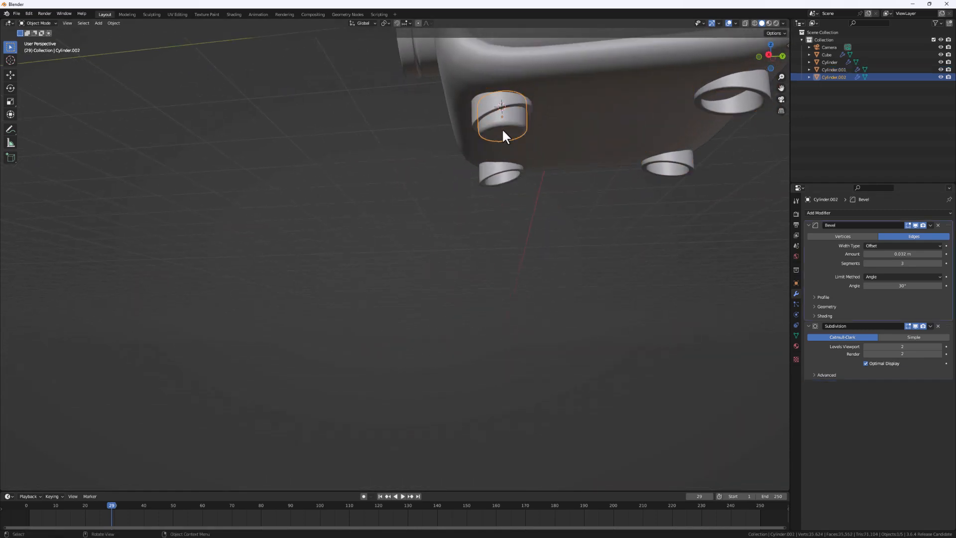
left_click(831, 212)
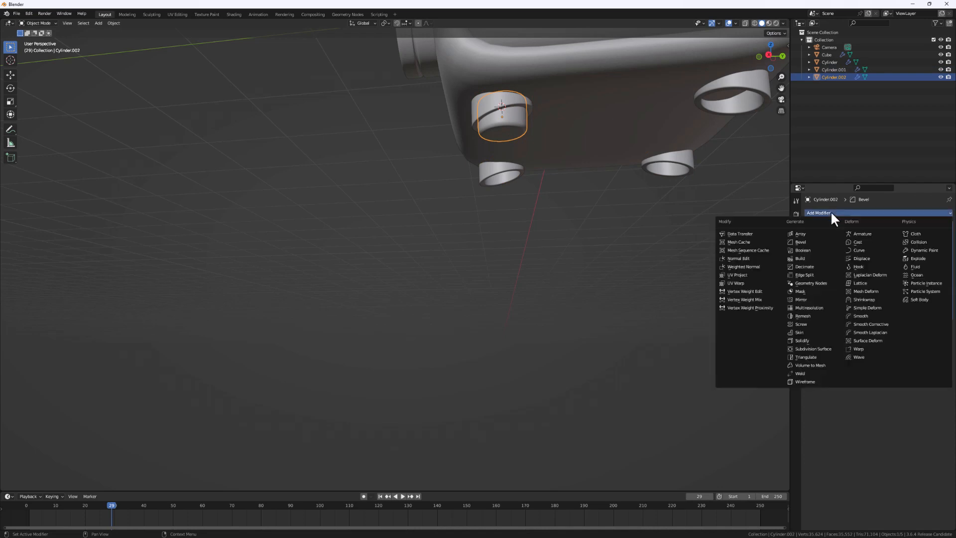
left_click(803, 299)
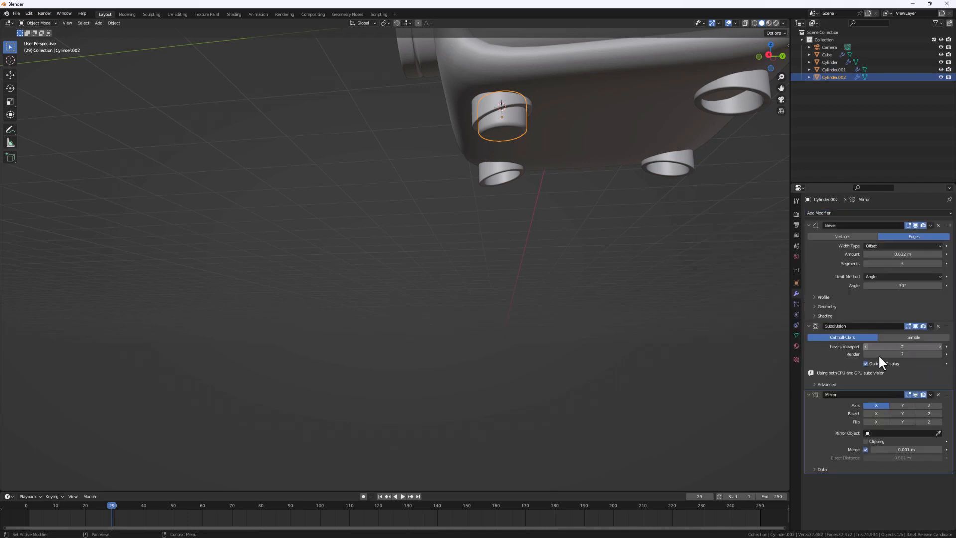
left_click(938, 433)
left_click(624, 83)
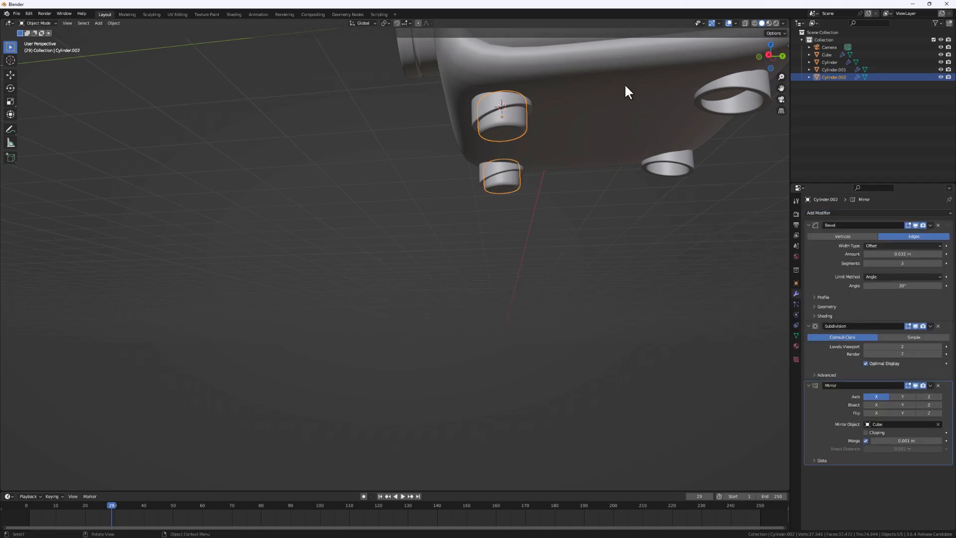
left_click(902, 396)
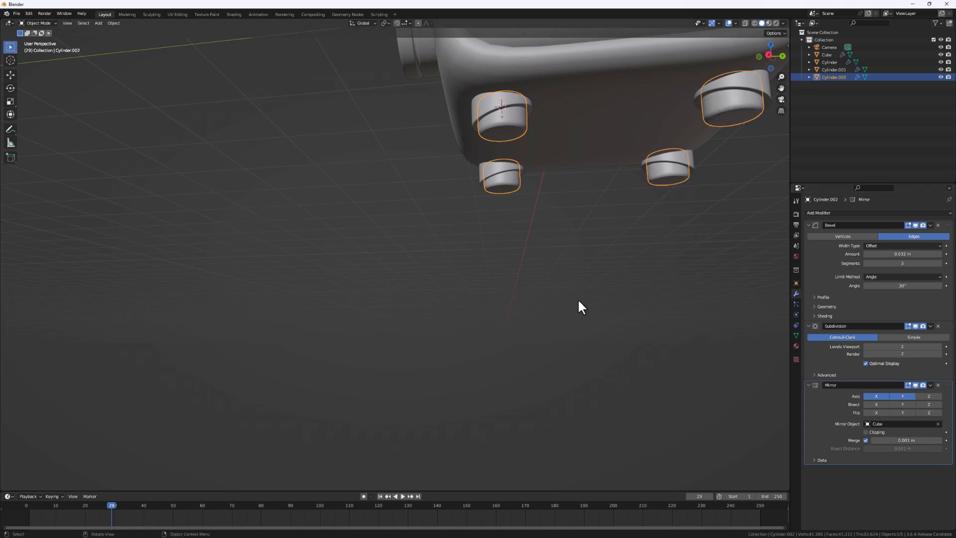
middle_click_drag(578, 298, 585, 210)
scroll(597, 189, "down", 6)
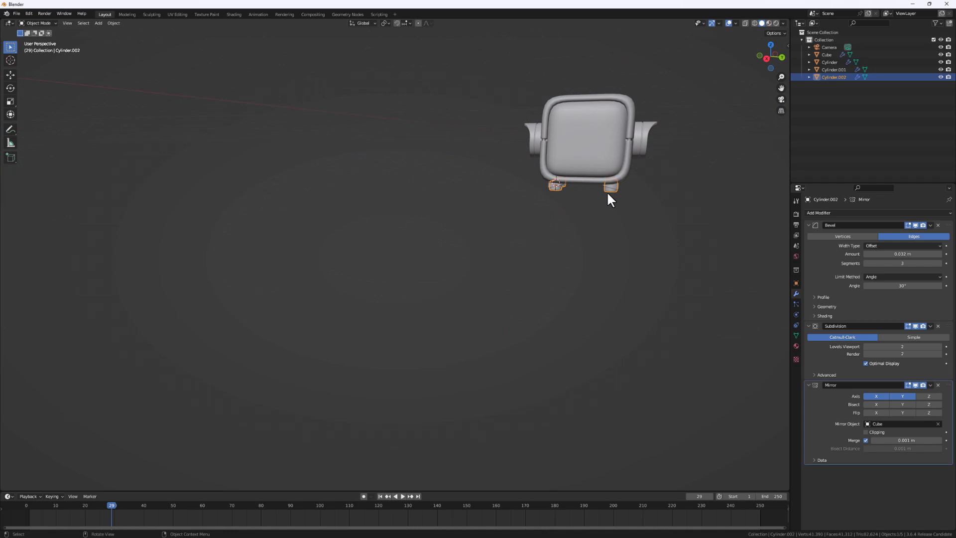
middle_click_drag(604, 179, 606, 174)
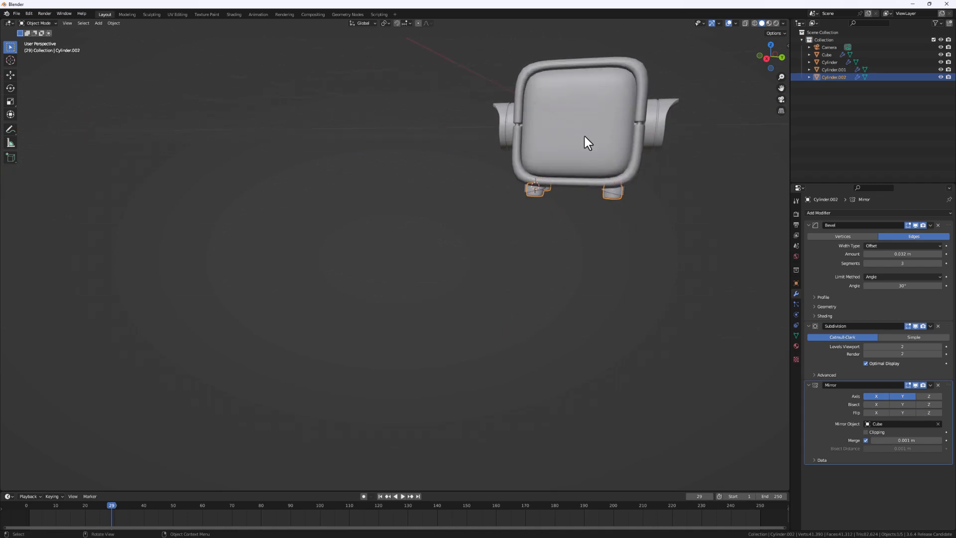
middle_click_drag(591, 154, 601, 228)
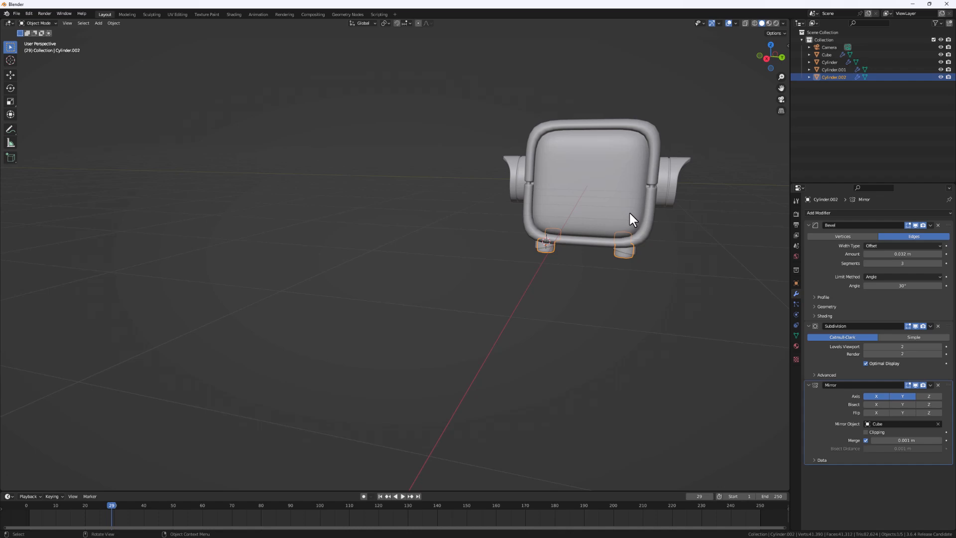
middle_click_drag(608, 199, 593, 223)
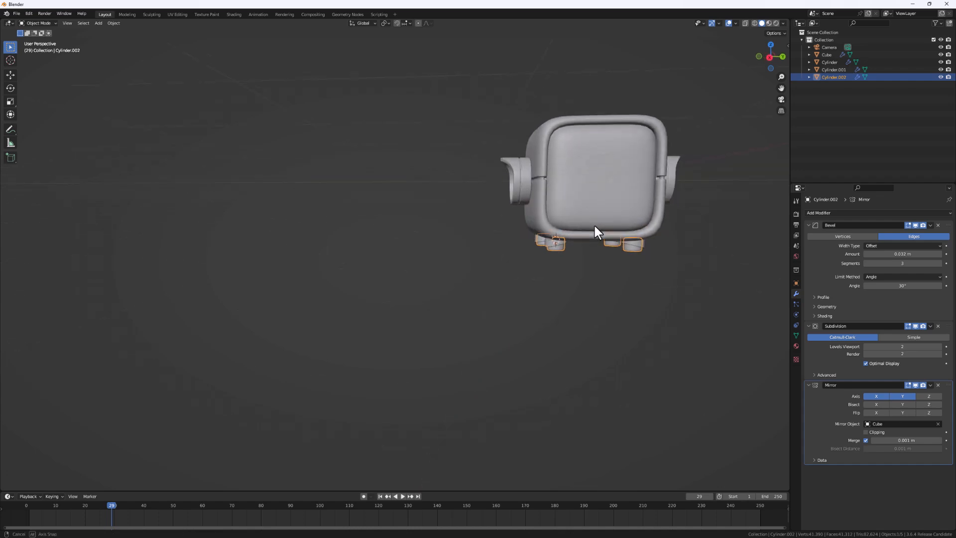
- Duplicate the mirrored slanted rings and move the copy up about 2.06 m along Z to the top of the box
scroll(548, 247, "up", 5)
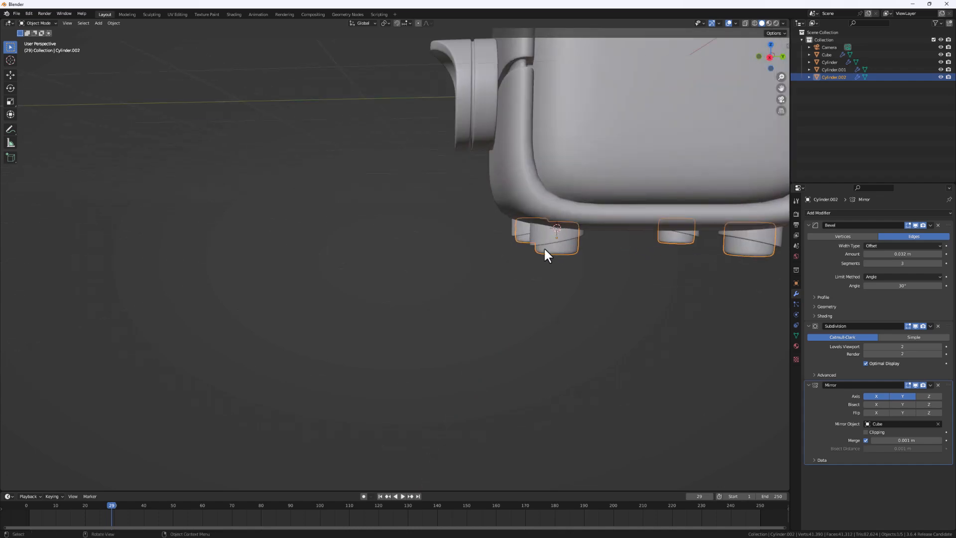
left_click(547, 237)
mouse_move(554, 244)
middle_mouse_down()
mouse_move(528, 244)
mouse_move(551, 241)
middle_mouse_up()
scroll(550, 241, "down", 5)
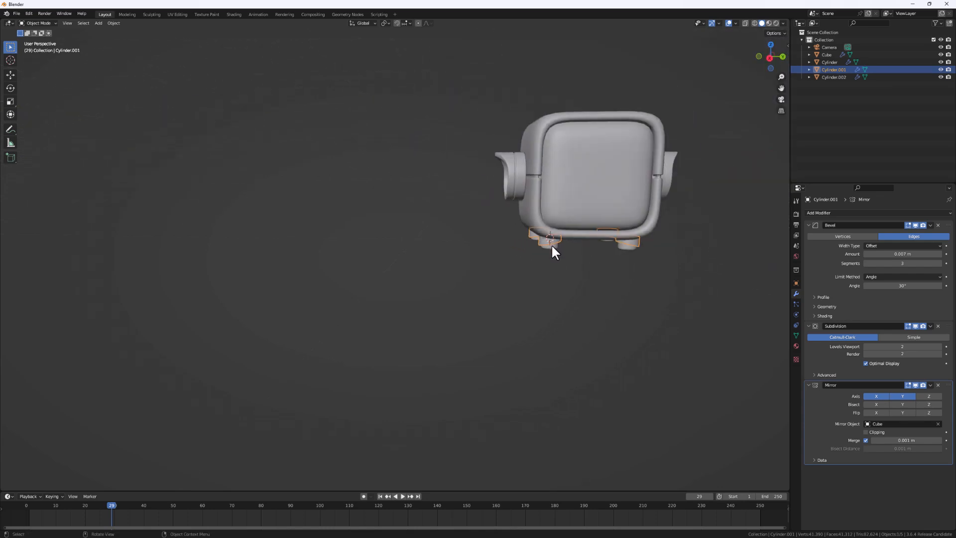
scroll(556, 244, "up", 3)
key("shift+d")
key("z")
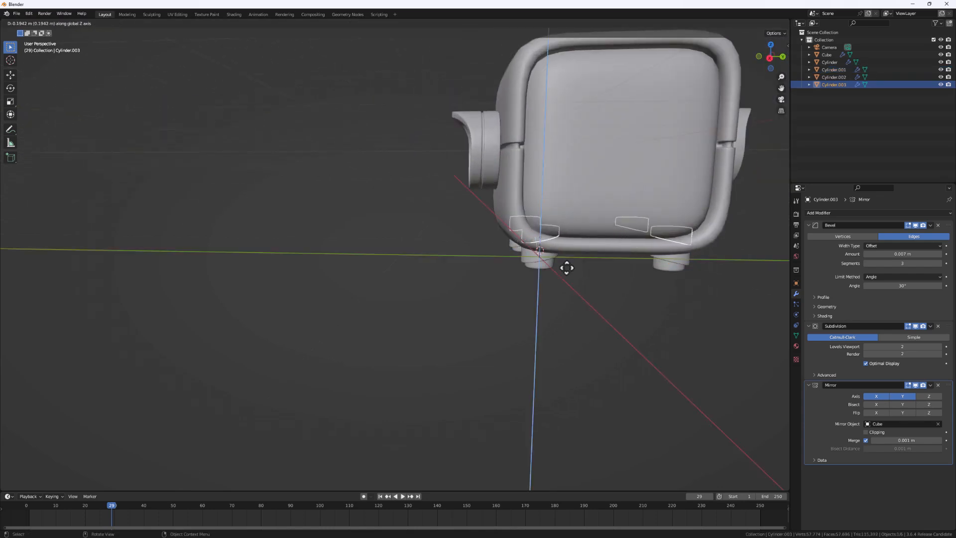
left_click(567, 72)
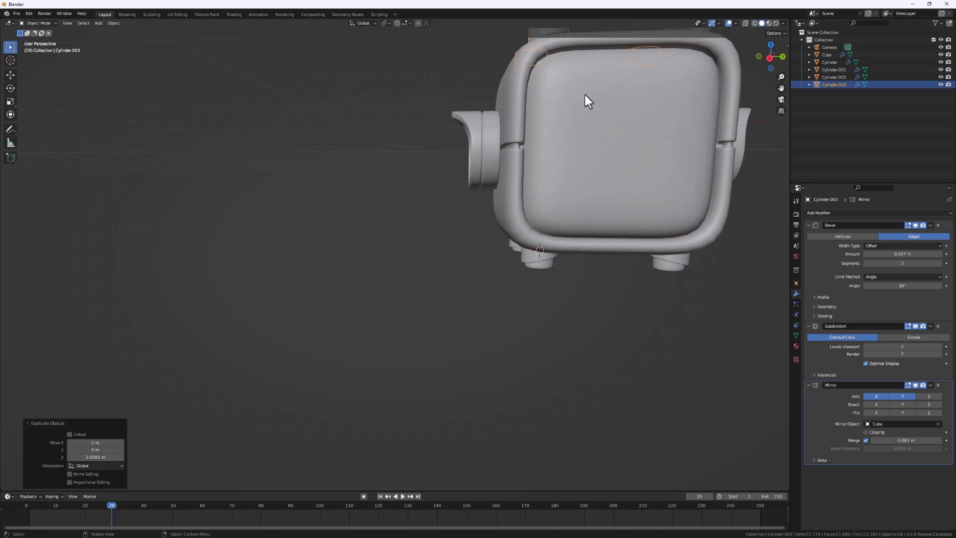
- Rotate the duplicated rings on top of the box 180° about the global Y axis and turn off their X-axis mirroring
middle_click_drag(585, 94, 467, 244)
scroll(468, 204, "up", 4)
middle_click_drag(468, 203, 411, 215)
middle_click_drag(461, 157, 425, 179)
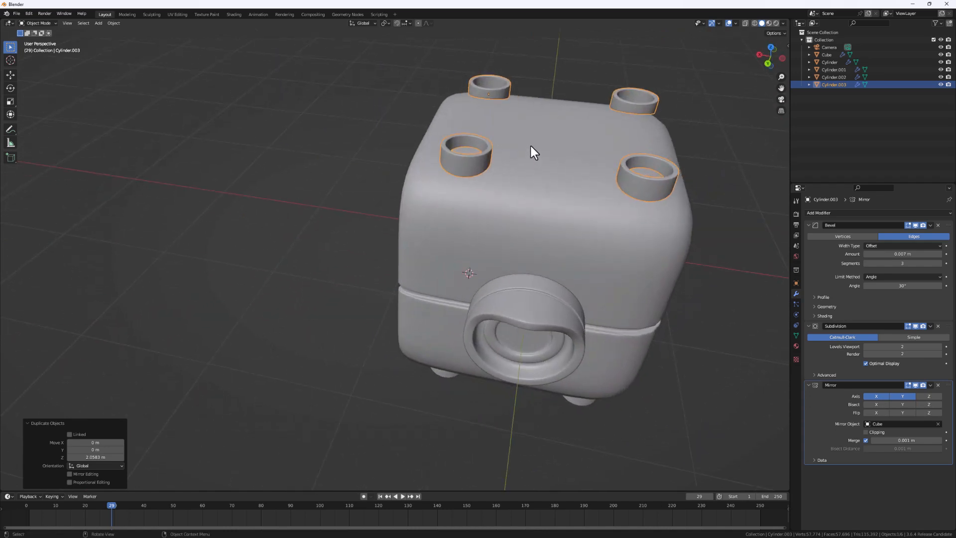
key("r")
key("y")
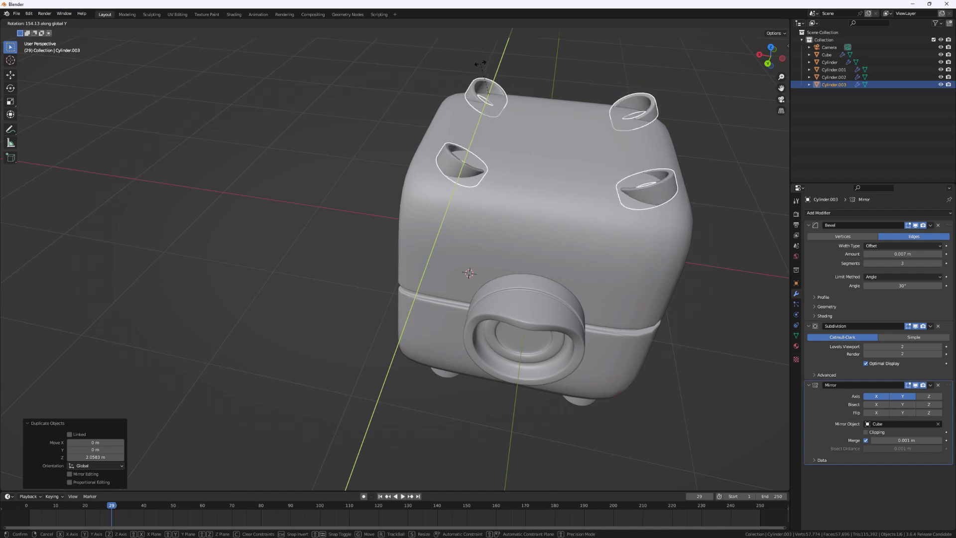
type("180")
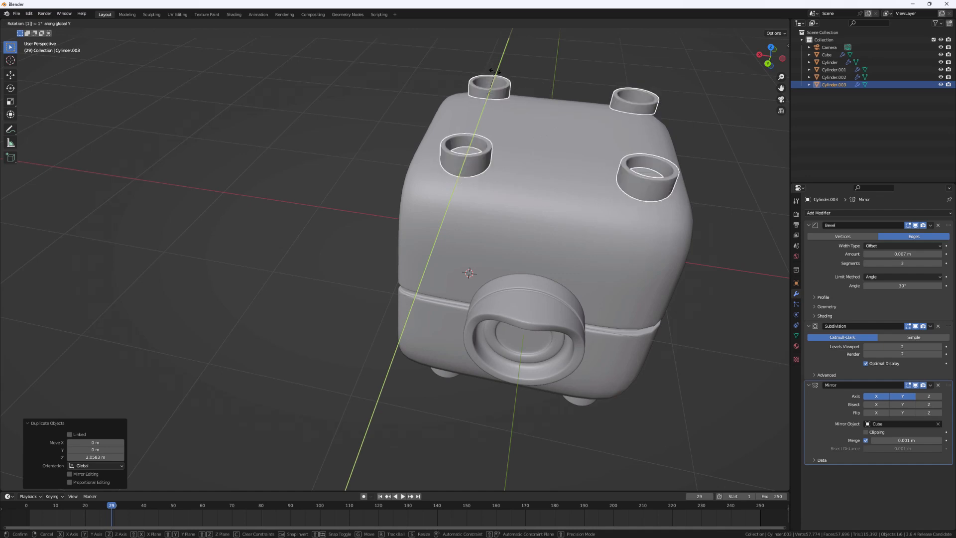
key("Return")
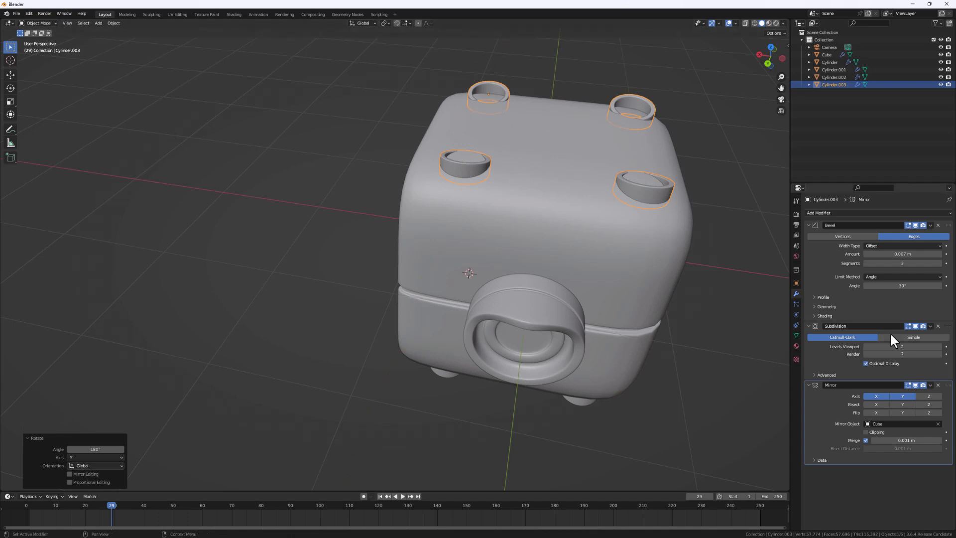
left_click(878, 397)
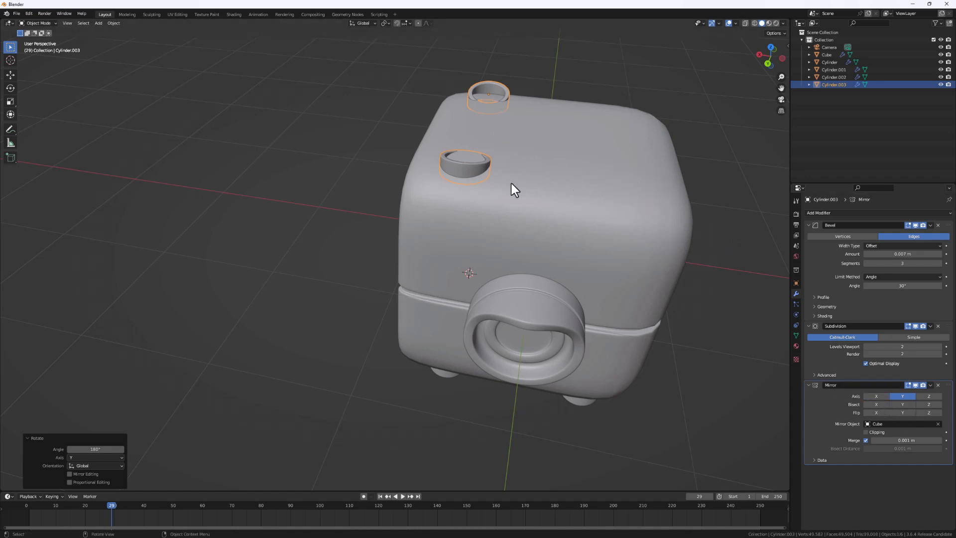
- Raise the mirrored slanted rings on top of the box about 0.053 m along Z
middle_click_drag(489, 133, 596, 143)
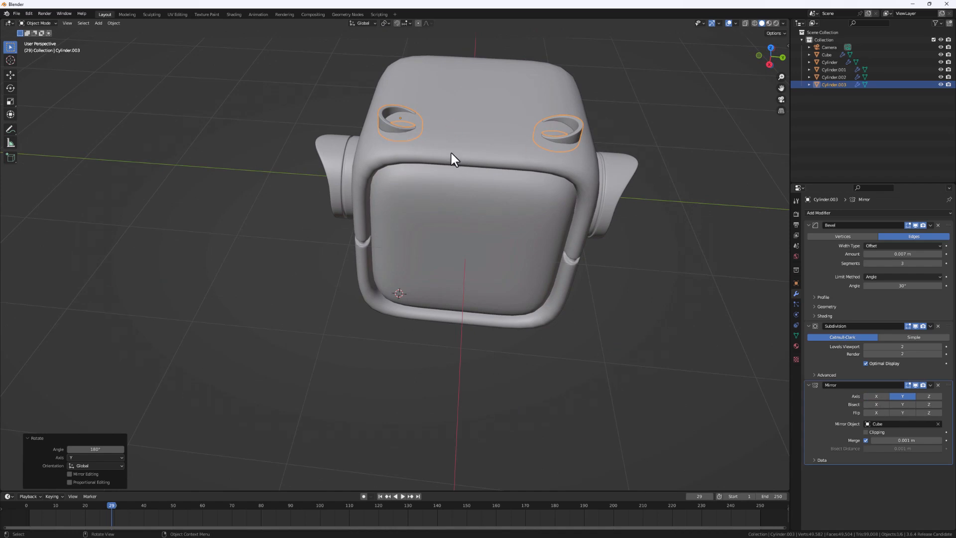
middle_click_drag(443, 149, 422, 208)
scroll(406, 90, "up", 1)
scroll(406, 89, "up", 1)
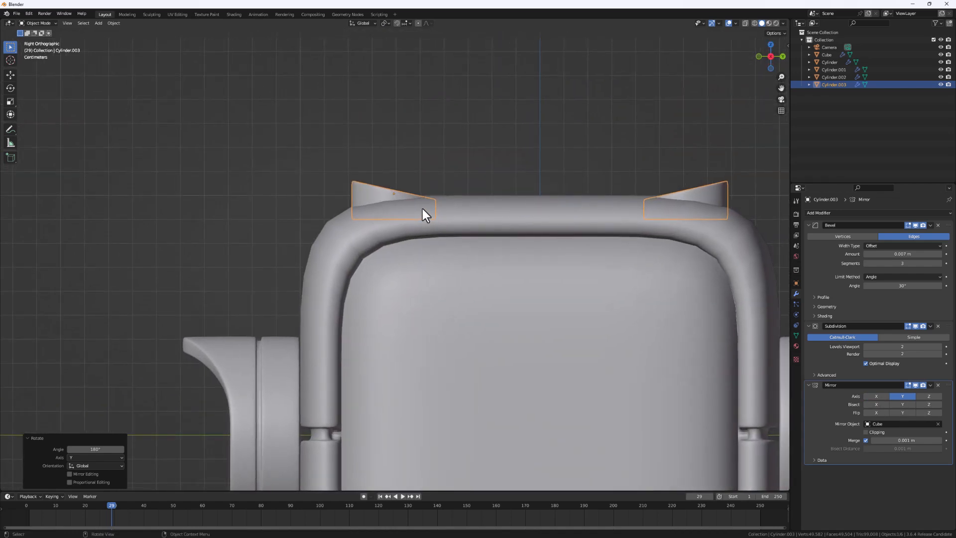
key("g")
key("z")
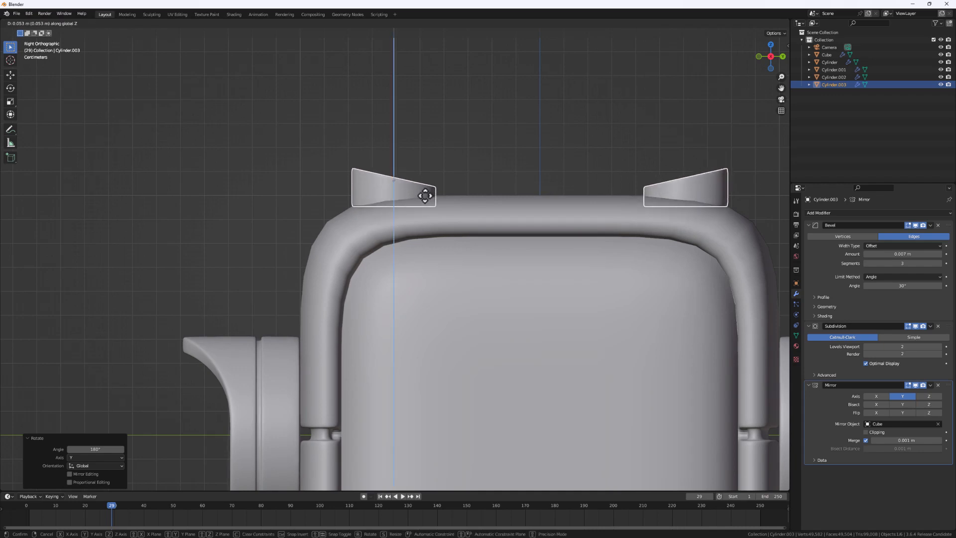
left_click(425, 195)
scroll(425, 215, "down", 1)
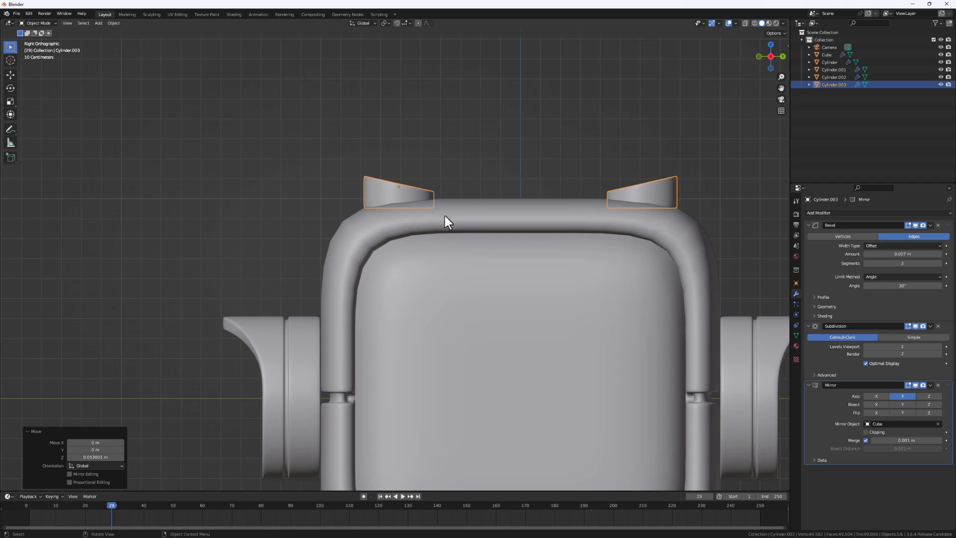
- Move the top rings closer together by about 0.082 m and 0.043 m along Y, raising them slightly on the box's top surface
key("g")
key("y")
left_click(458, 212)
key("g")
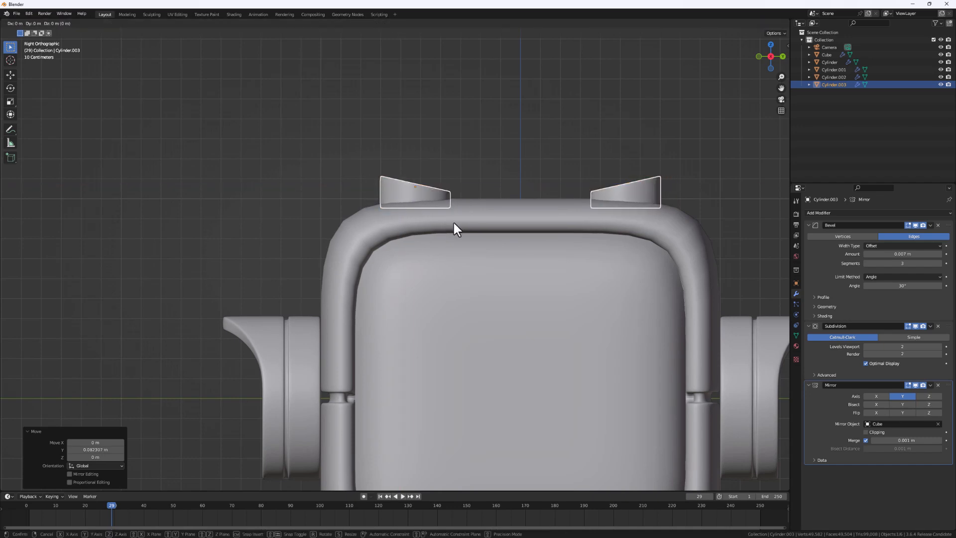
key("z")
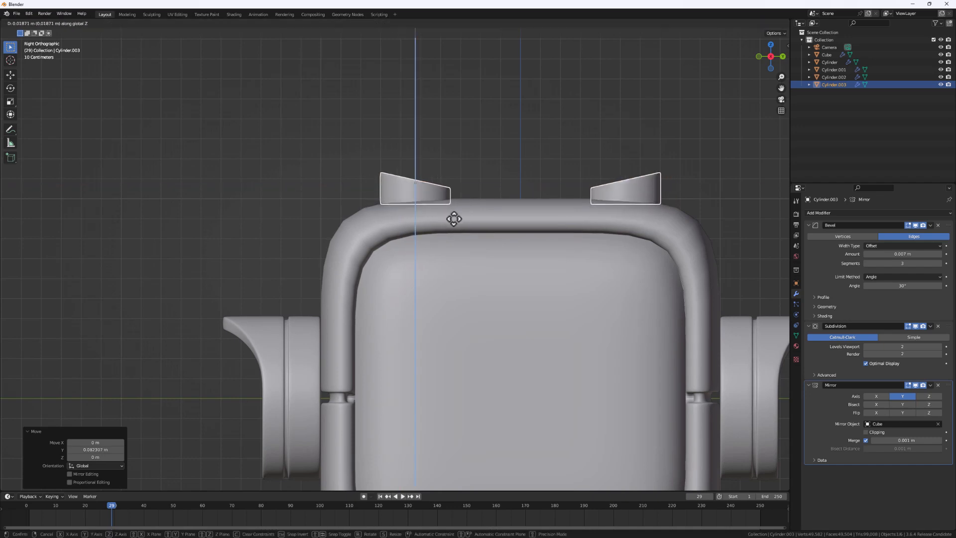
key("y")
left_click(464, 220)
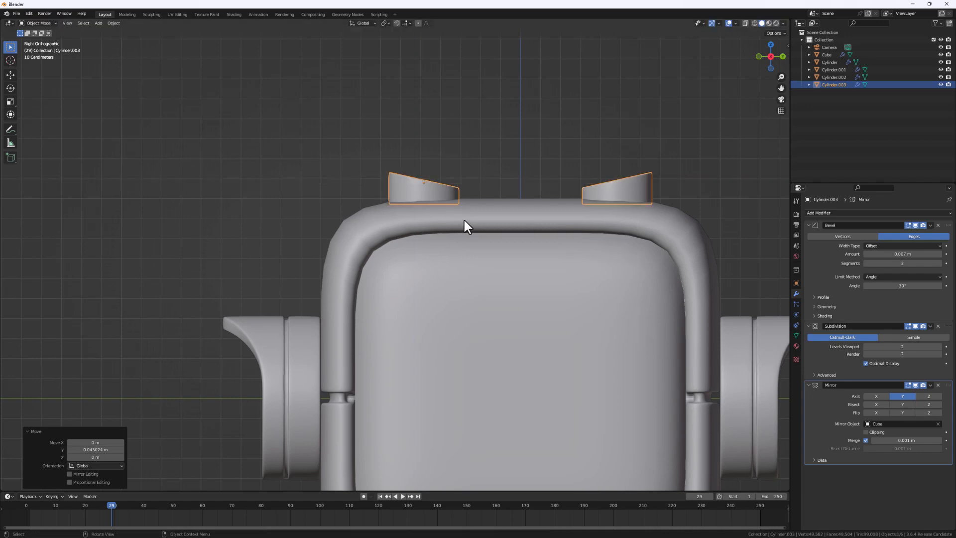
key("g")
key("z")
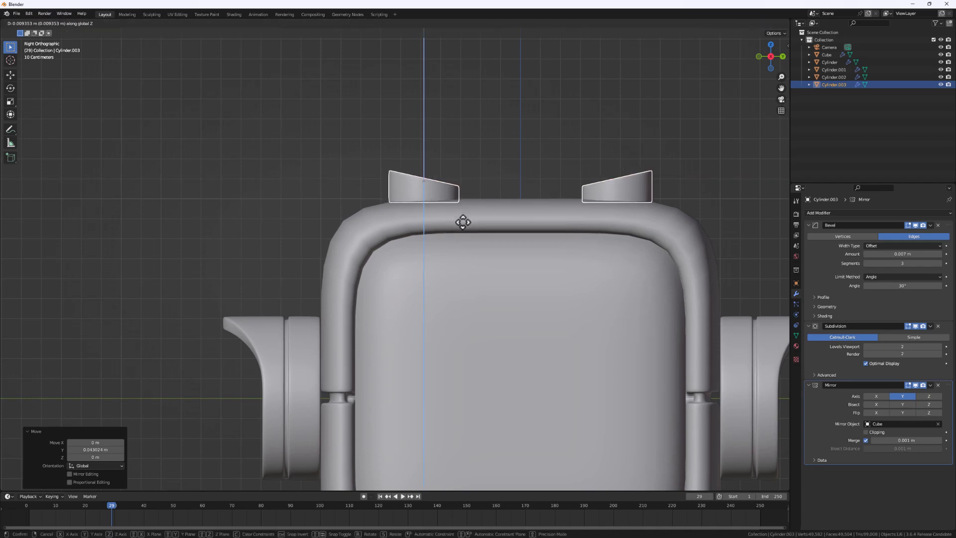
left_click(463, 222)
- Snap the 3D cursor to the origin of the active slanted ring on top of the box
middle_click_drag(463, 222, 447, 234)
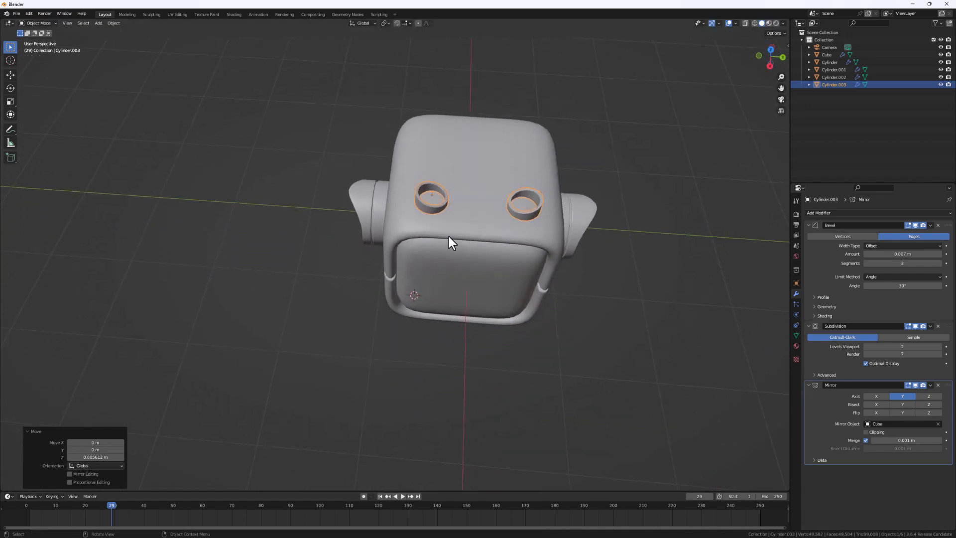
scroll(431, 201, "up", 5)
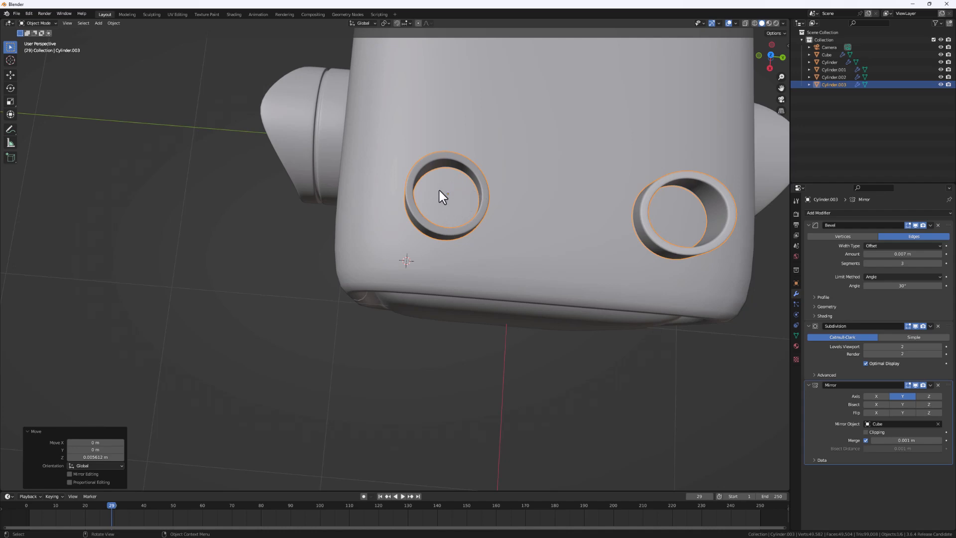
scroll(474, 226, "down", 3)
middle_click_drag(474, 225, 462, 163)
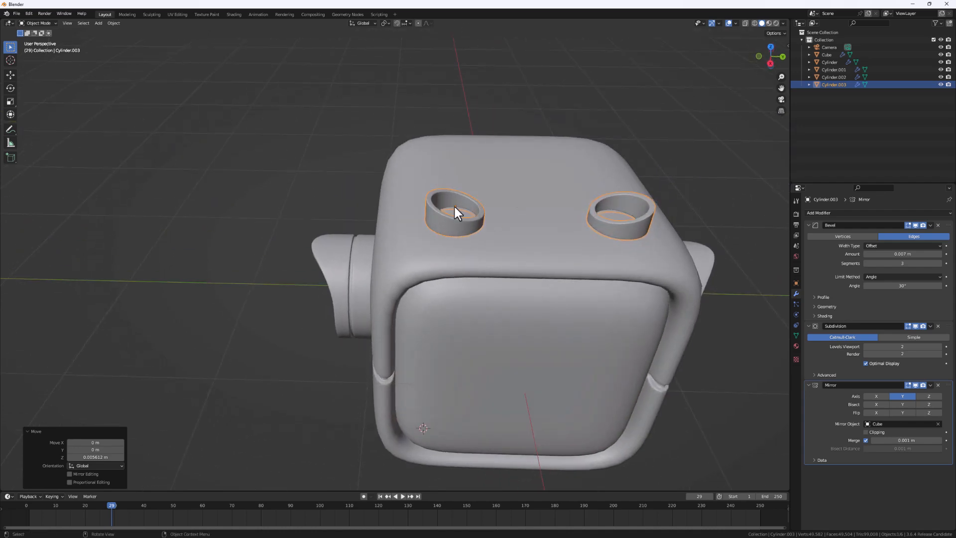
scroll(473, 209, "up", 4)
scroll(469, 269, "down", 4)
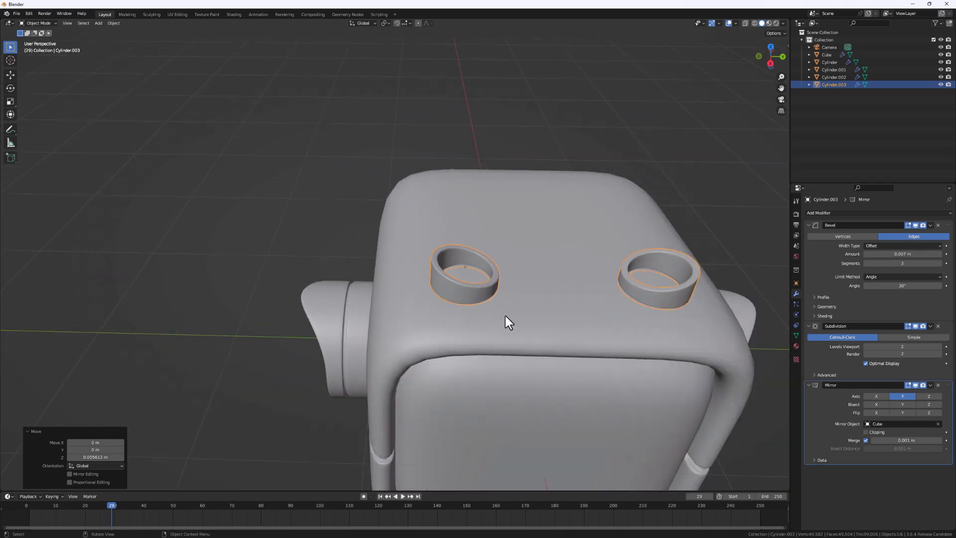
middle_click_drag(493, 315, 414, 432)
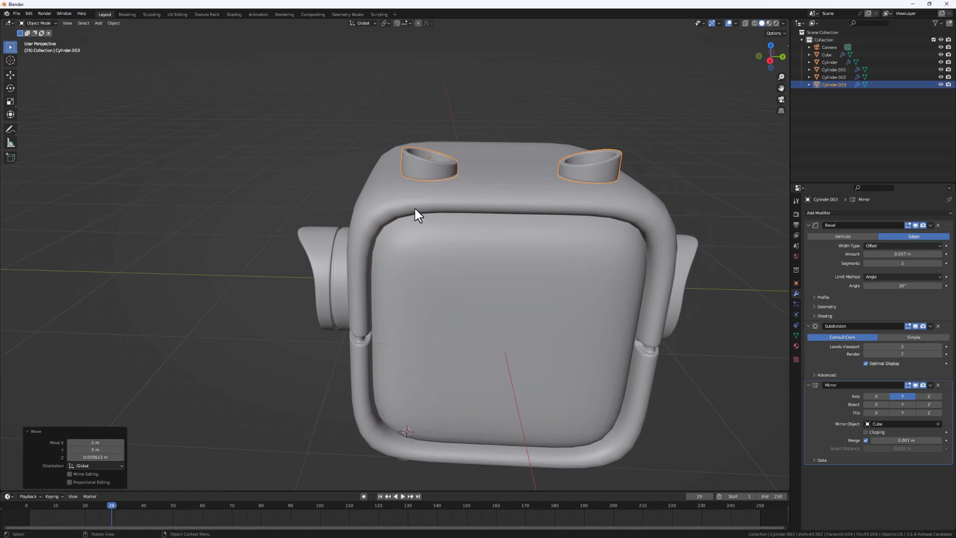
middle_click_drag(414, 208, 443, 166)
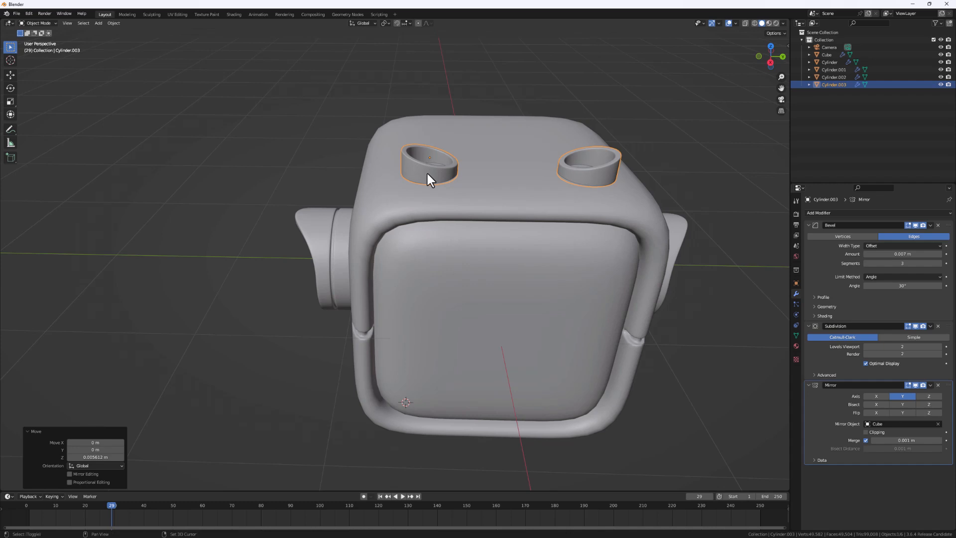
key("shift+s")
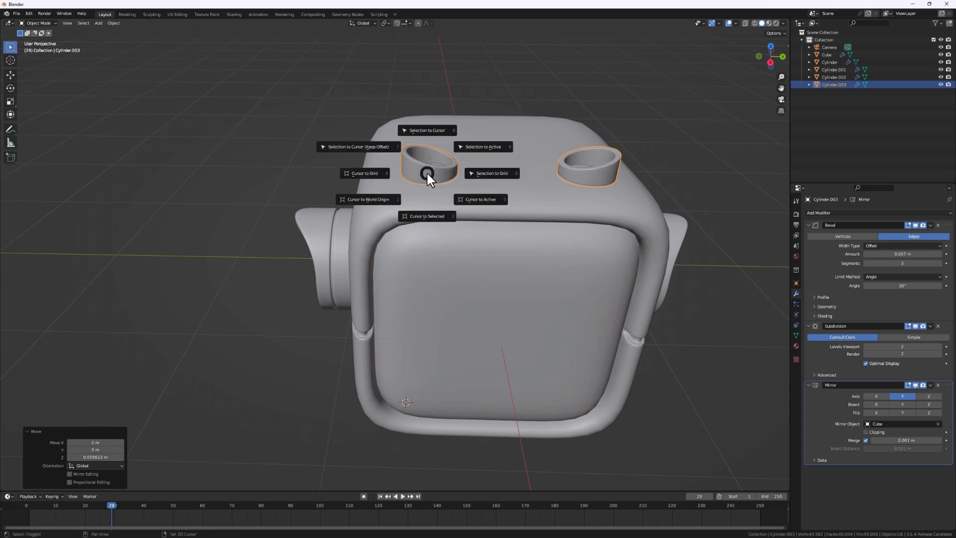
left_click(485, 201)
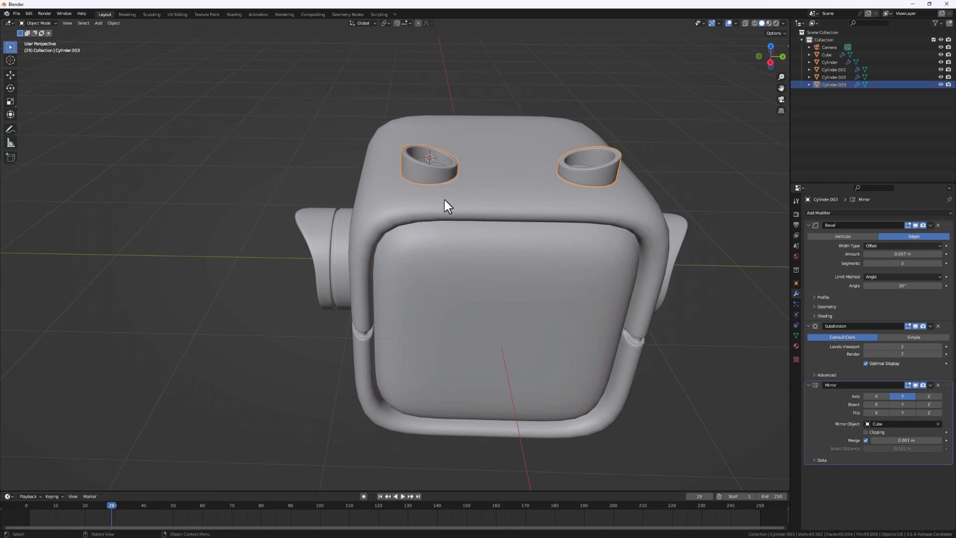
- Add a UV sphere with 16 segments at the 3D cursor inside the top ring
middle_click_drag(444, 205, 448, 281)
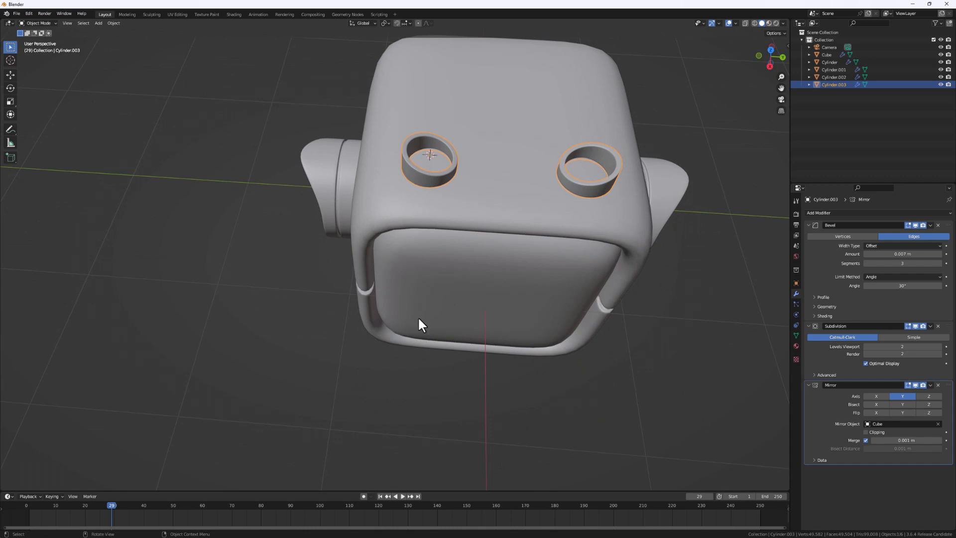
scroll(417, 160, "up", 3)
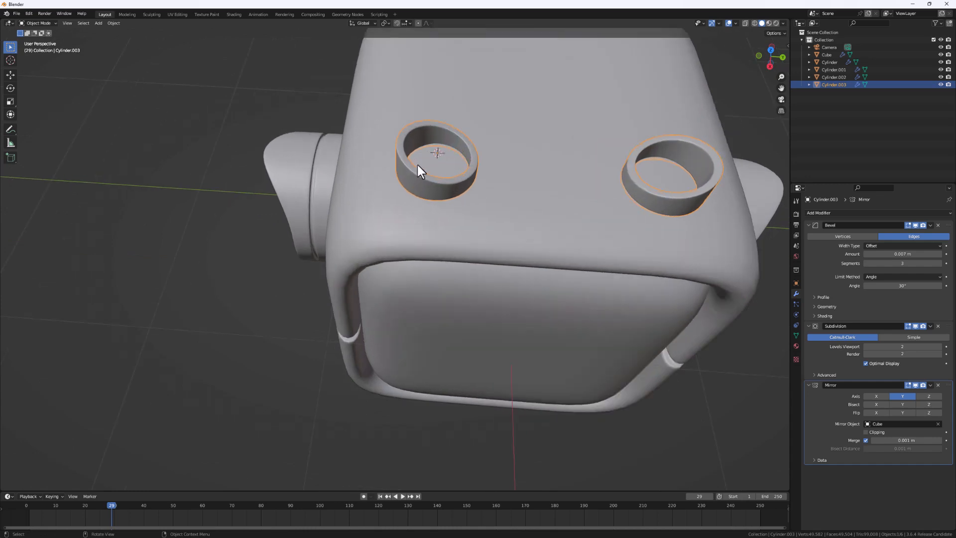
middle_click_drag(447, 160, 418, 156)
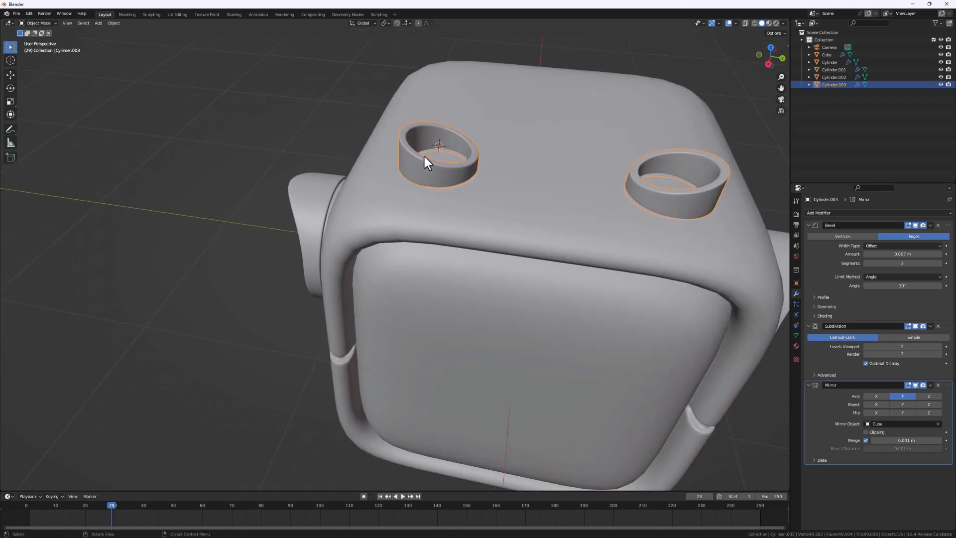
key("shift+a")
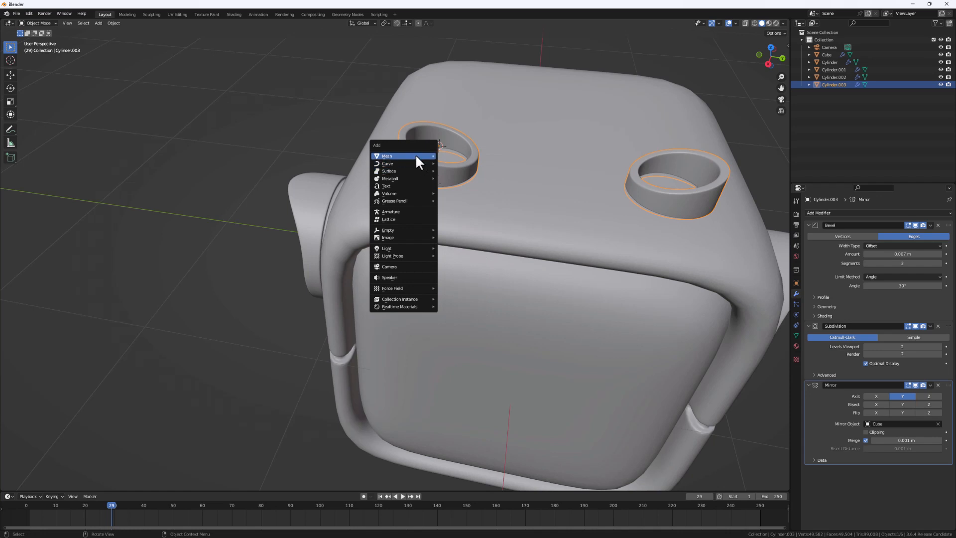
mouse_move(415, 155)
left_click(454, 178)
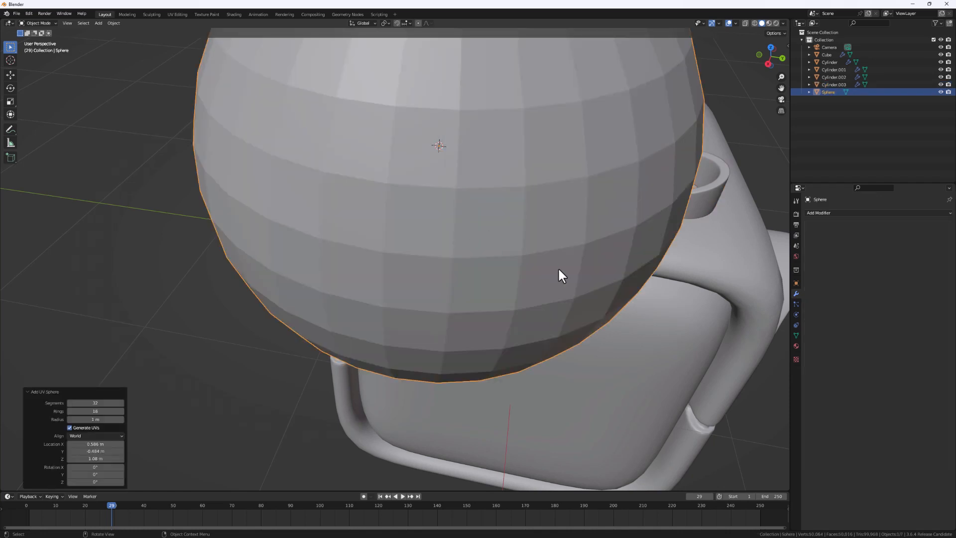
left_click(95, 404)
type("16")
key("Return")
- Scale the sphere to about 0.152 to fit inside the ring and flatten it along Z to about 0.78
key("s")
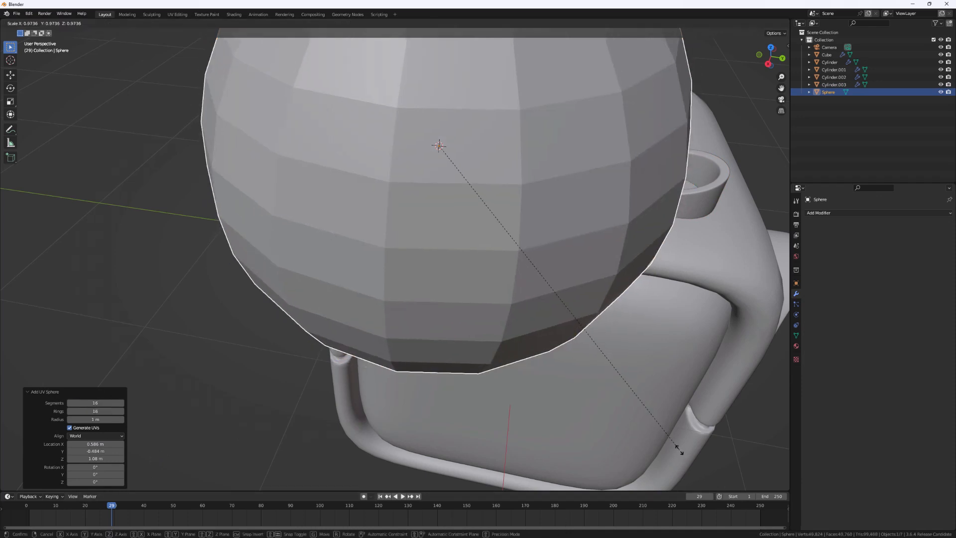
left_click(463, 201)
middle_click_drag(463, 219, 444, 121)
scroll(473, 220, "up", 1)
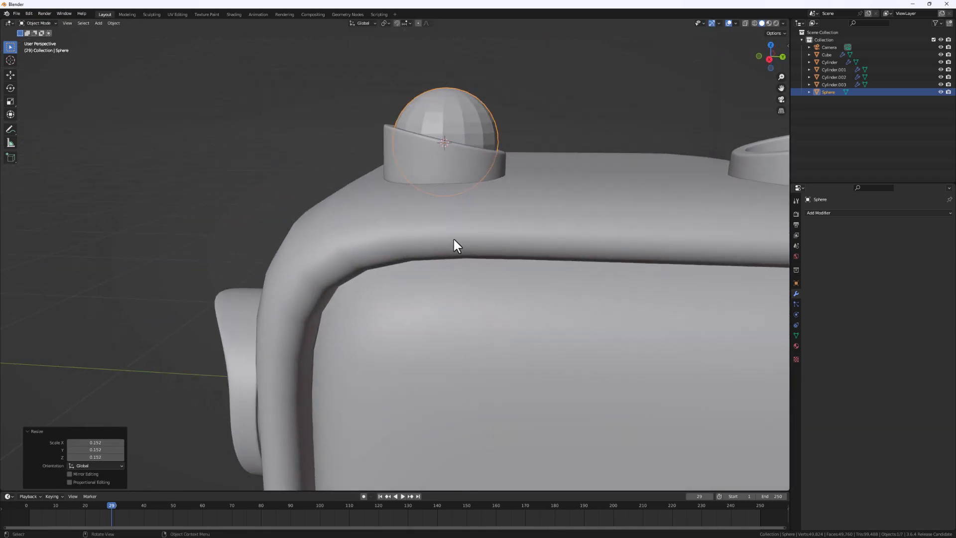
key("s")
key("z")
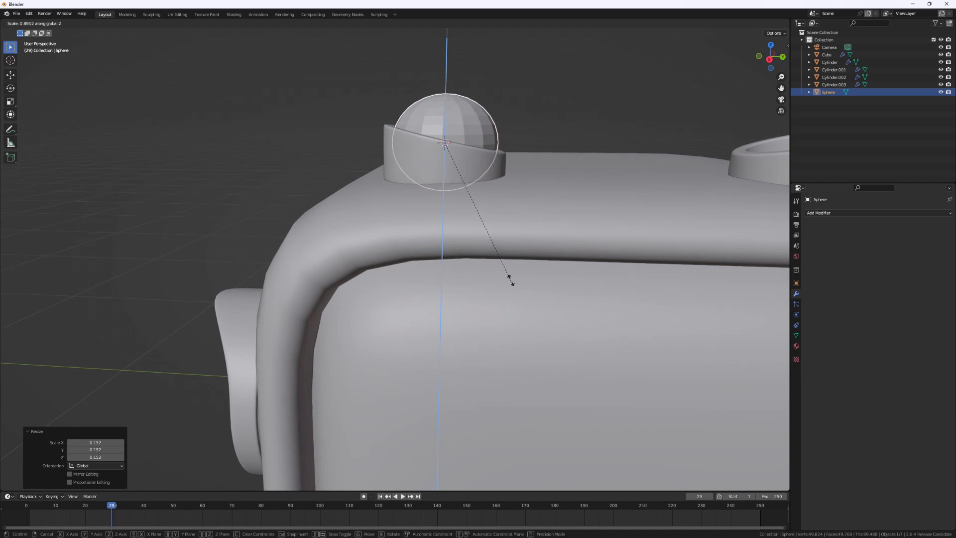
left_click(503, 247)
- Shade the flattened sphere smooth and add a level 1 Subdivision modifier to it
right_click(453, 124)
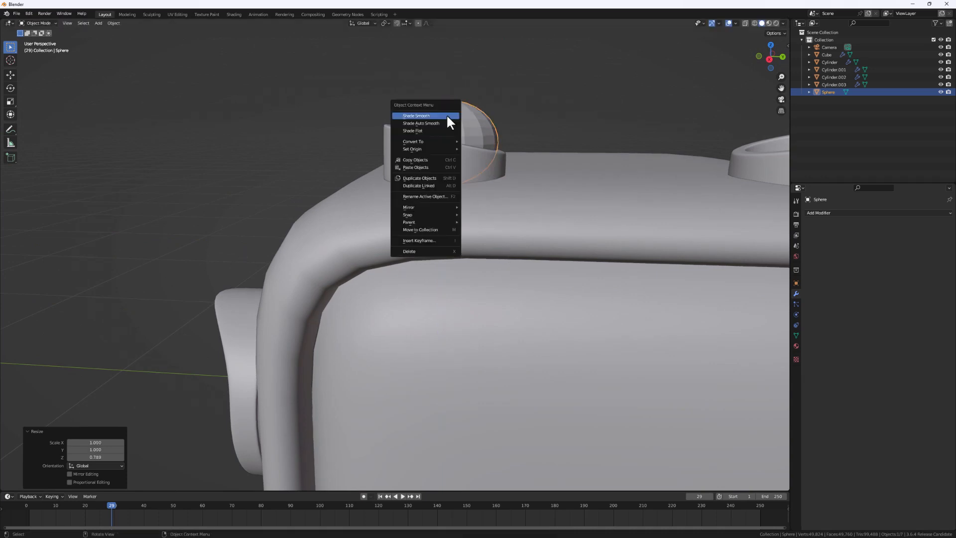
left_click(447, 116)
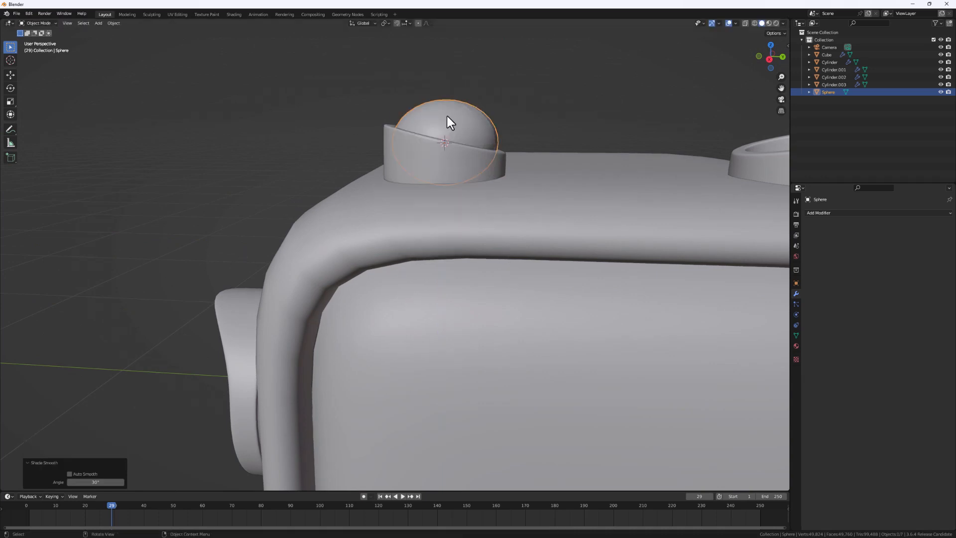
scroll(470, 151, "down", 4)
middle_click_drag(471, 150, 464, 175)
scroll(466, 145, "up", 3)
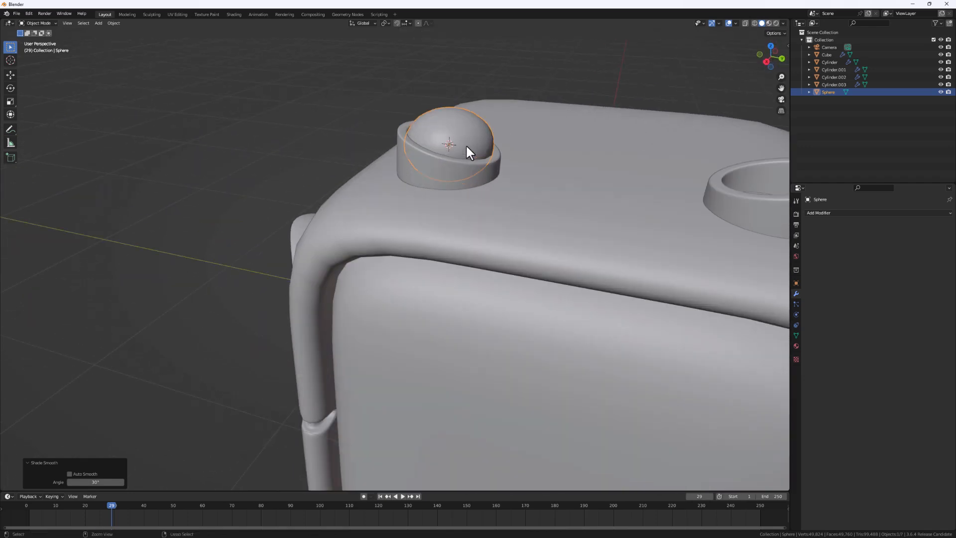
key("ctrl+1")
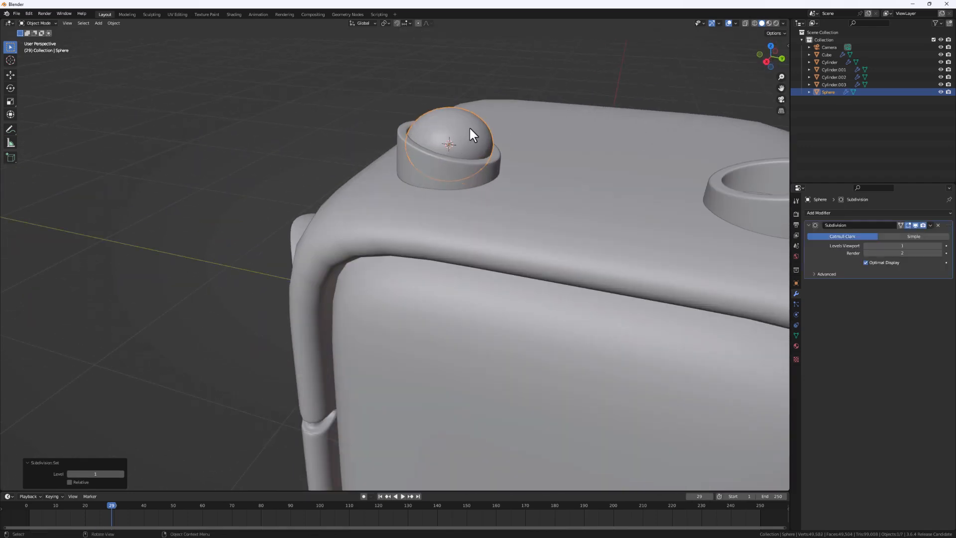
- Add a Mirror modifier to the sphere on the Y axis only, using the box (Cube) as mirror object
scroll(477, 177, "down", 6)
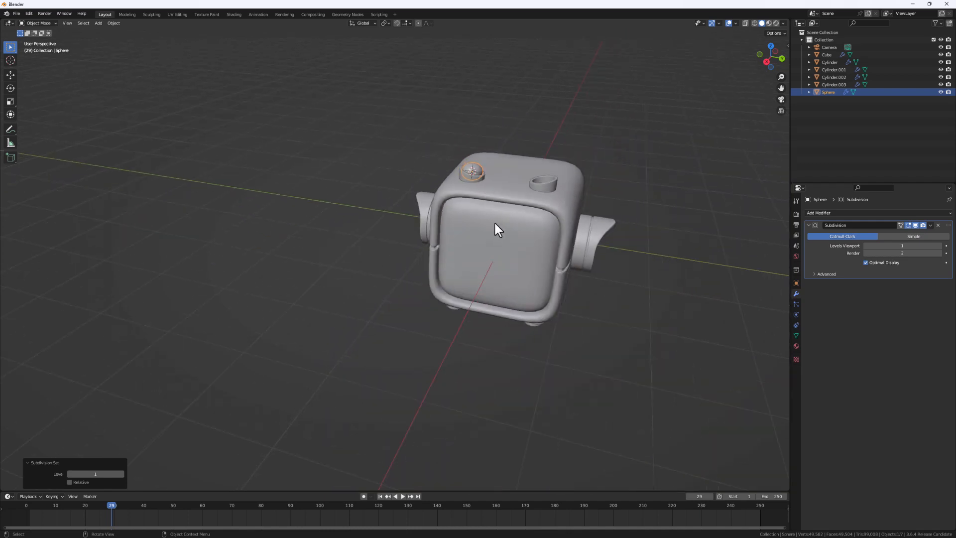
scroll(479, 177, "up", 4)
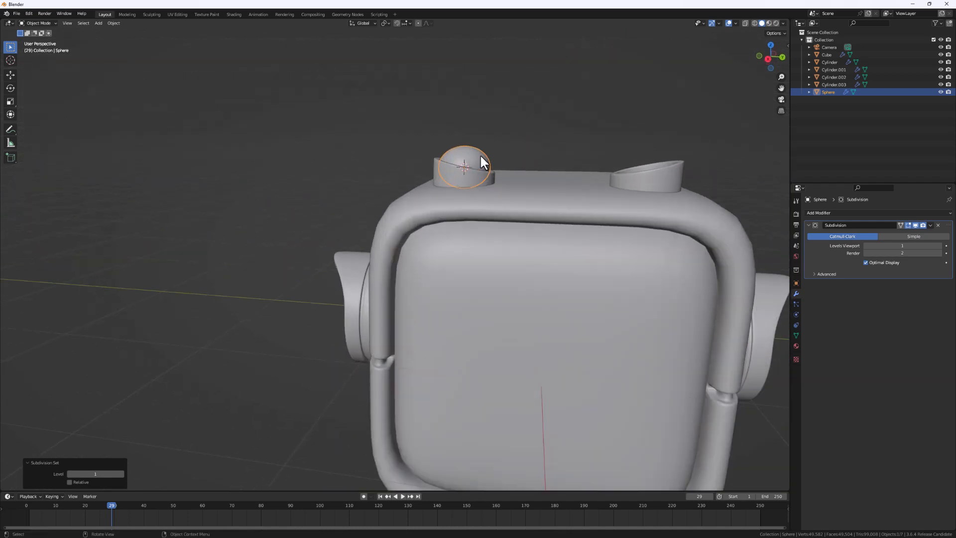
left_click(852, 213)
left_click(801, 301)
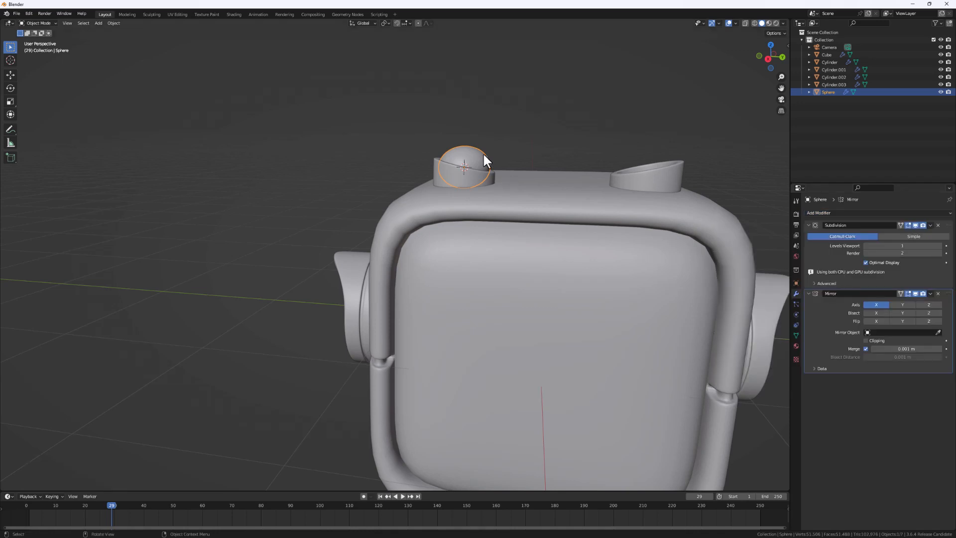
left_click(901, 304)
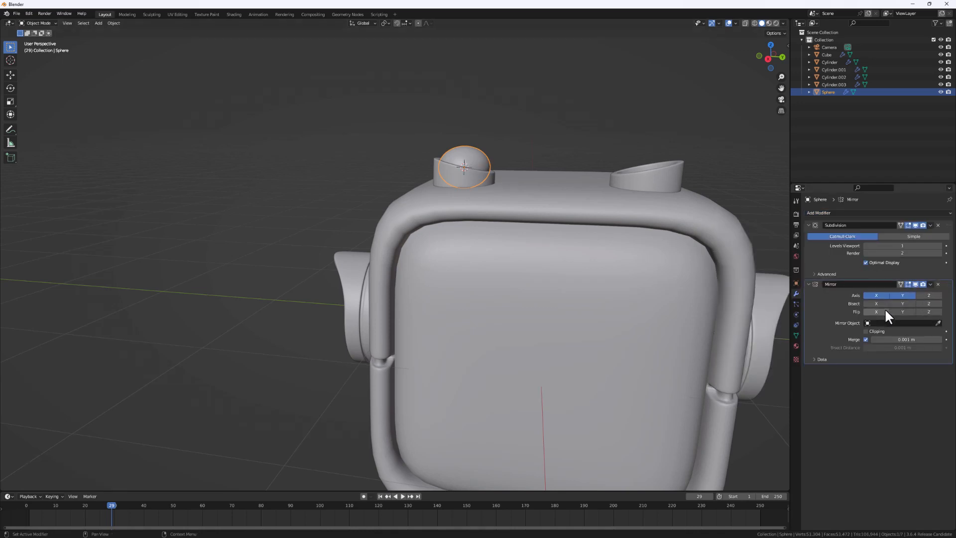
left_click(937, 323)
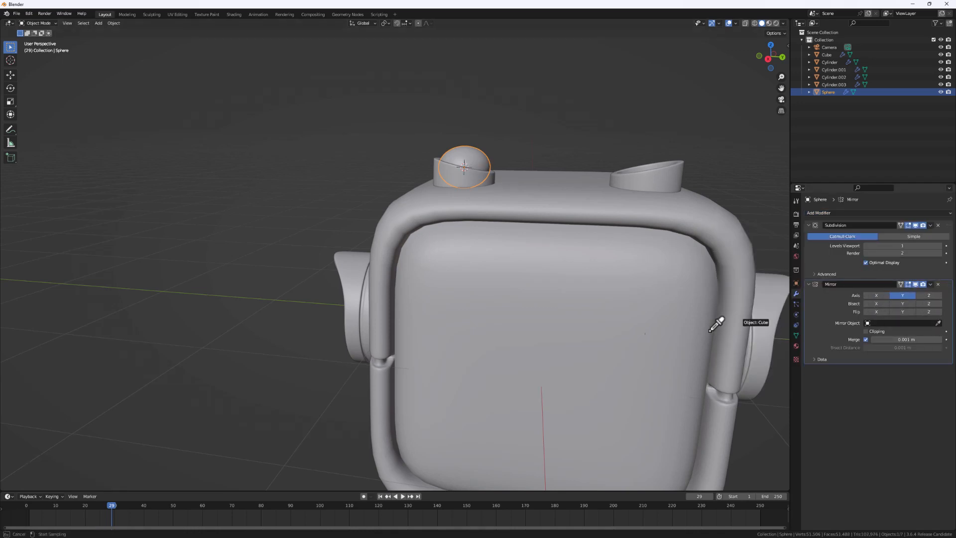
left_click(603, 336)
scroll(595, 332, "down", 4)
middle_click_drag(584, 327, 586, 349)
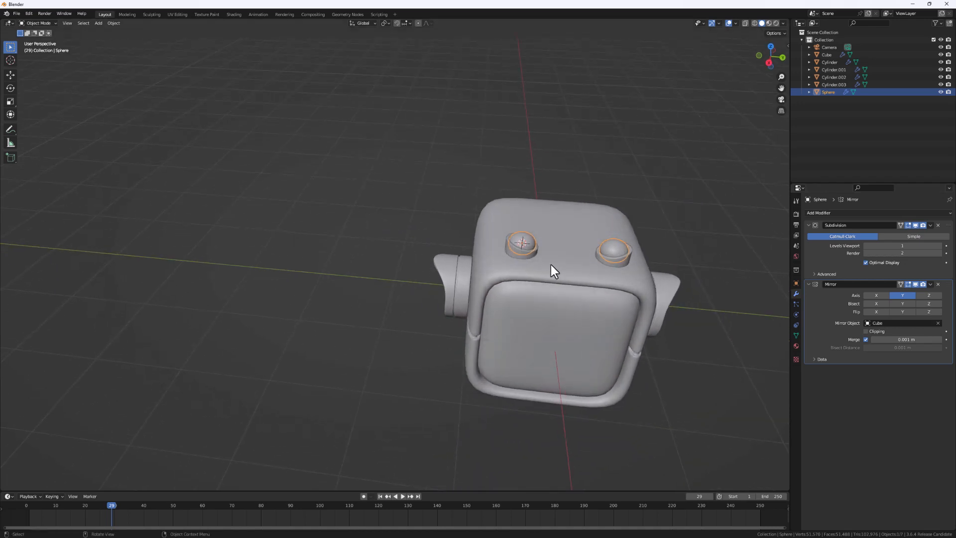
middle_click_drag(613, 256, 580, 437)
left_click(571, 410)
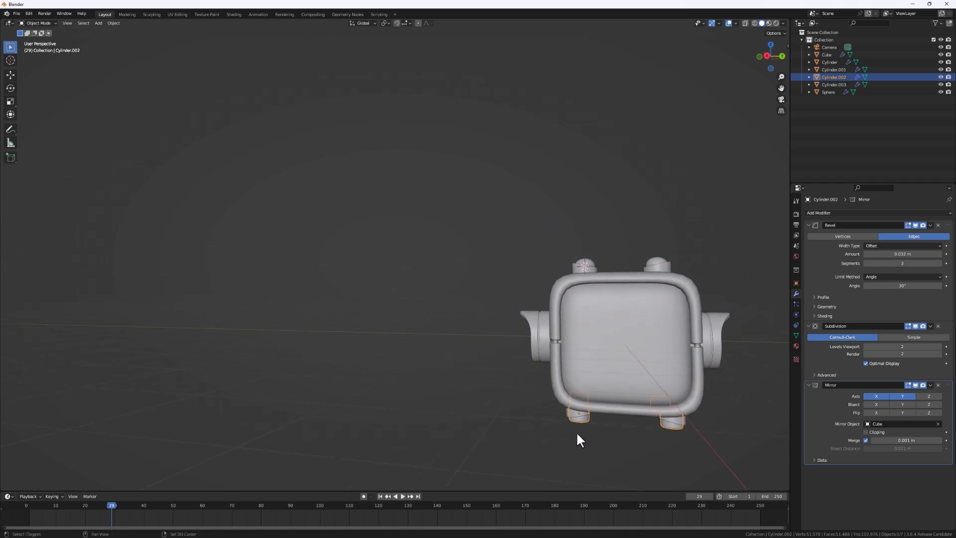
key("shift+d")
key("z")
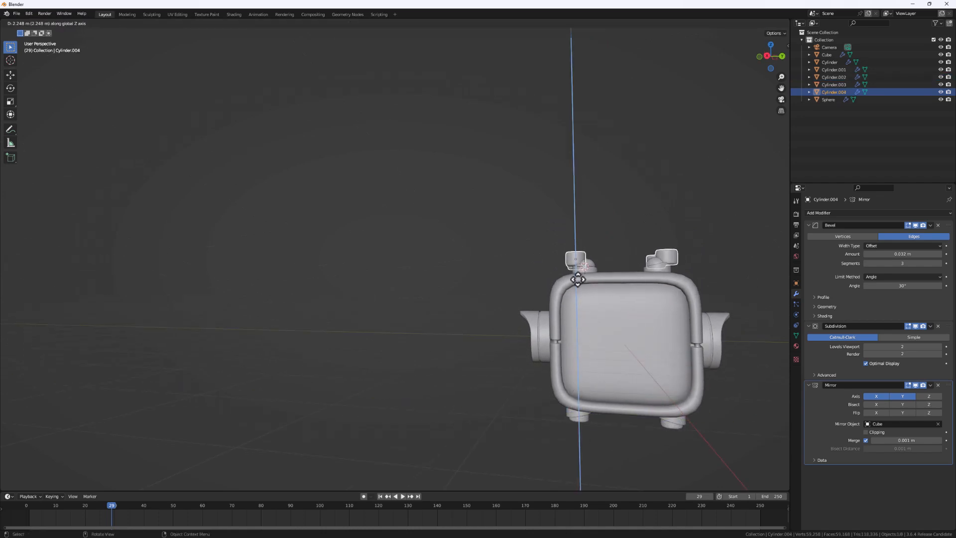
key("Escape")
left_click(589, 423)
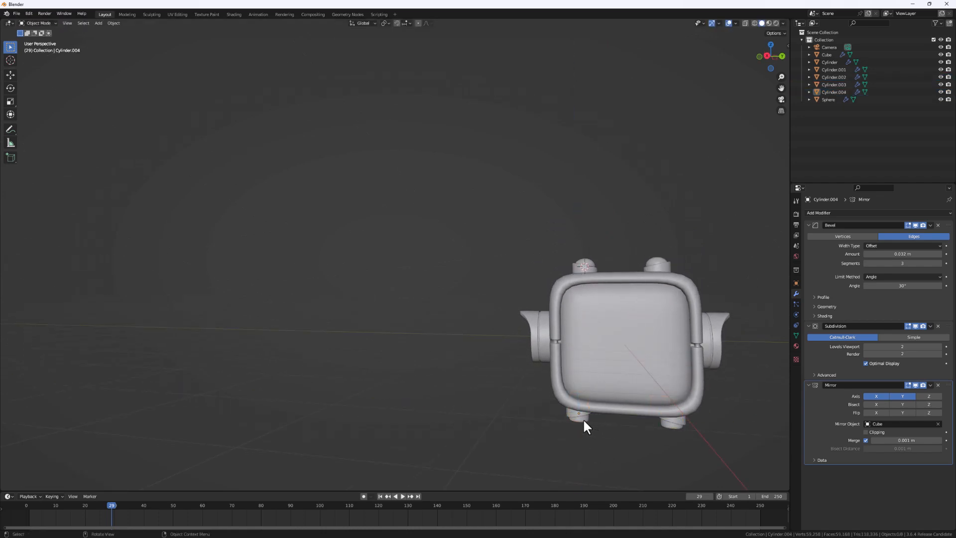
- Duplicate the foot cylinder, raise the copy about 2.43 m along Z above the box, and turn off its X-axis mirroring
left_click(584, 418)
mouse_move(586, 423)
middle_mouse_down()
mouse_move(590, 414)
mouse_move(584, 434)
middle_mouse_up()
key("shift+d")
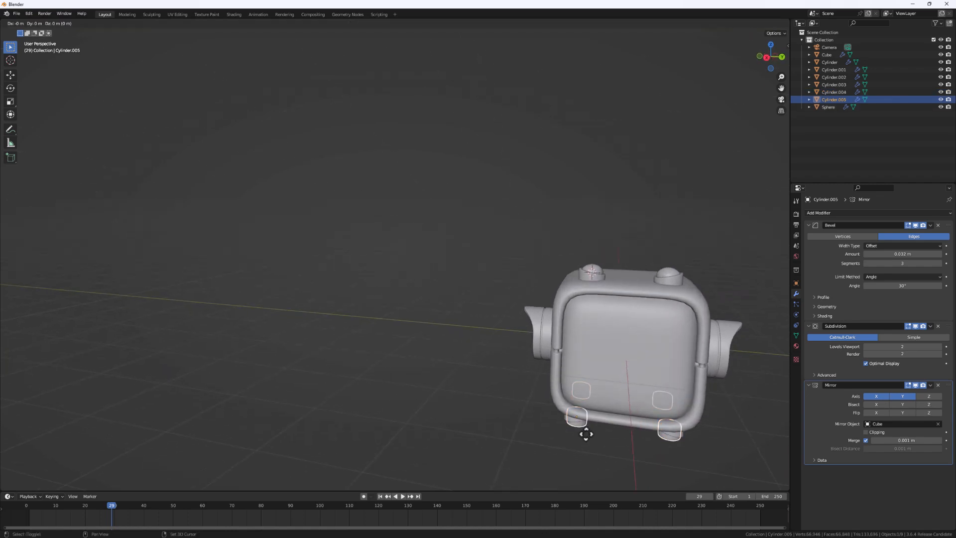
key("z")
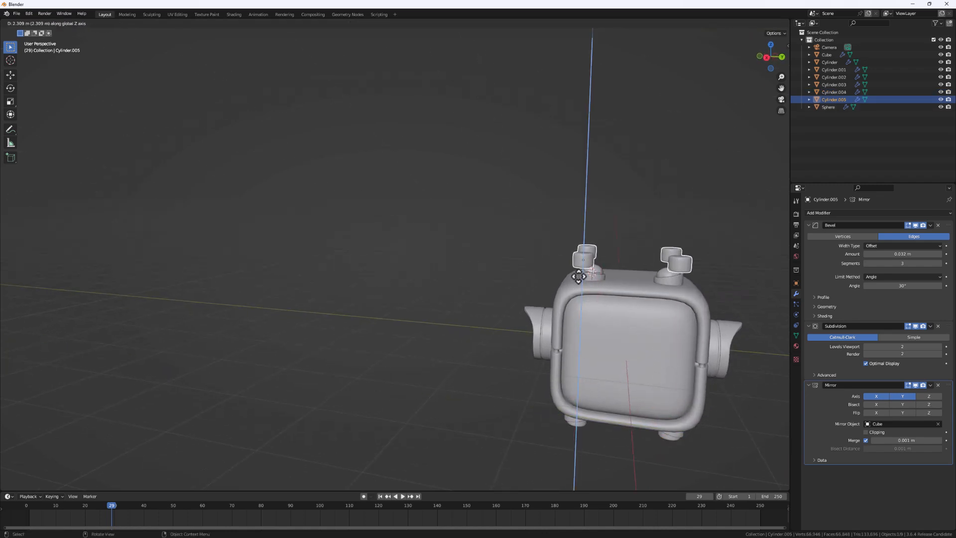
left_click(581, 267)
scroll(601, 306, "up", 1)
mouse_move(610, 264)
middle_mouse_down()
mouse_move(617, 284)
mouse_move(636, 237)
mouse_move(613, 273)
middle_mouse_up()
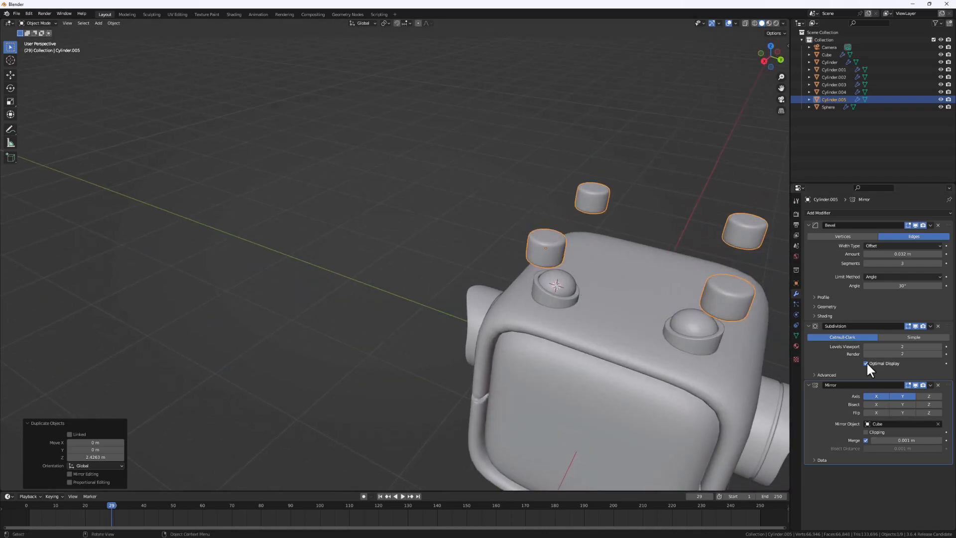
left_click(877, 396)
- Move the copied cylinder about 0.109 m along Y to line up with the dome and lower it along Z toward the dome
middle_click_drag(593, 234, 553, 341)
middle_click_drag(594, 192, 555, 264, "alt")
scroll(558, 283, "up", 6)
middle_click_drag(559, 322, 551, 323)
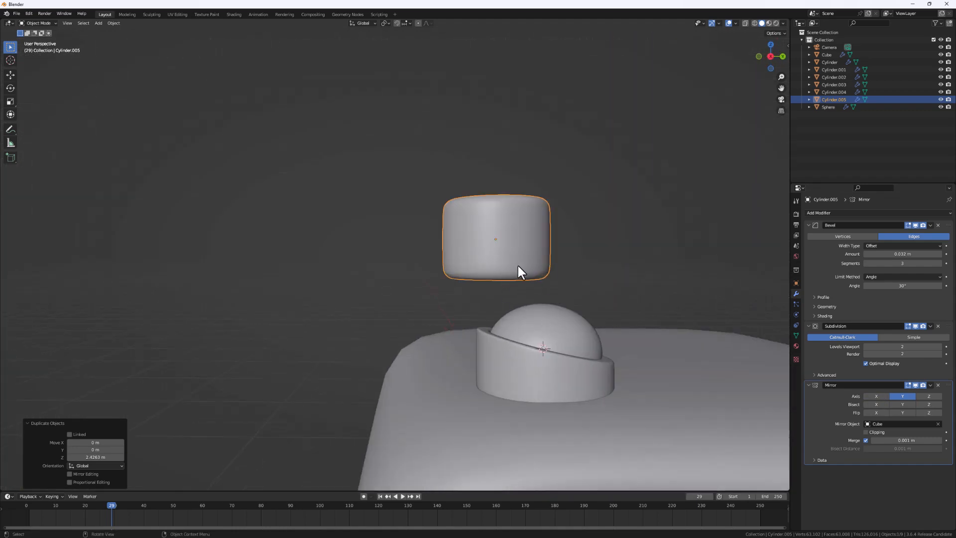
key("g")
key("y")
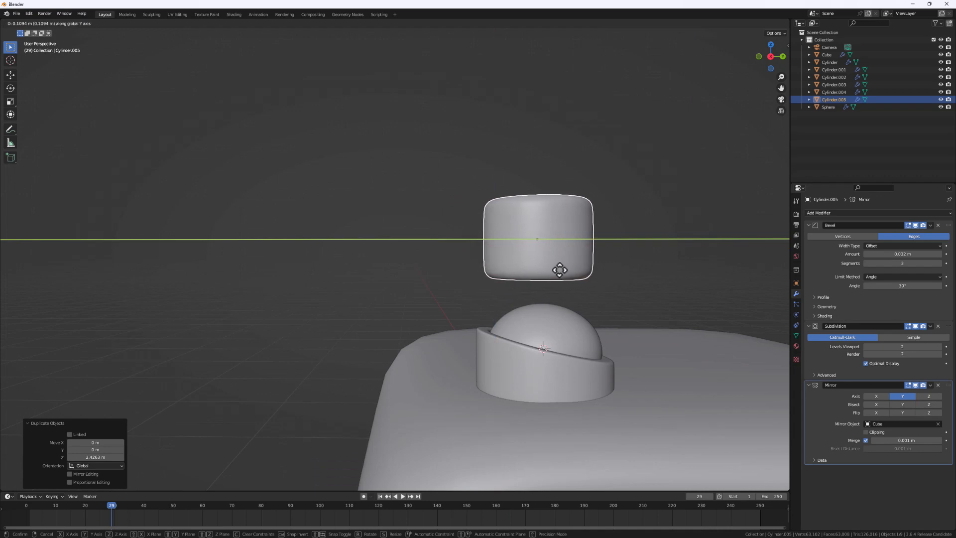
left_click(559, 269)
key("g")
key("z")
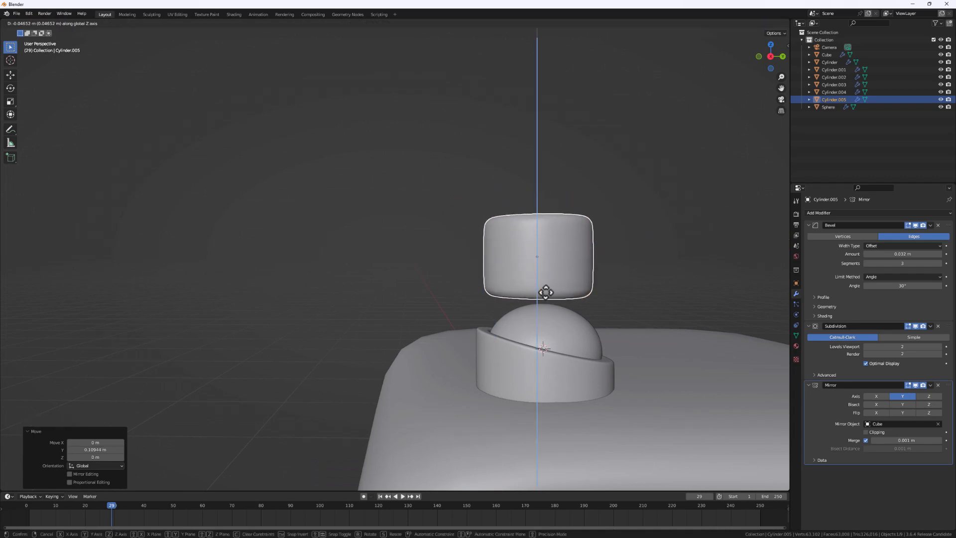
- Reposition the selected mirrored cylinder vertically, raising it about 0.34 m along Z above the ball joints
left_click(548, 298)
scroll(537, 321, "down", 5)
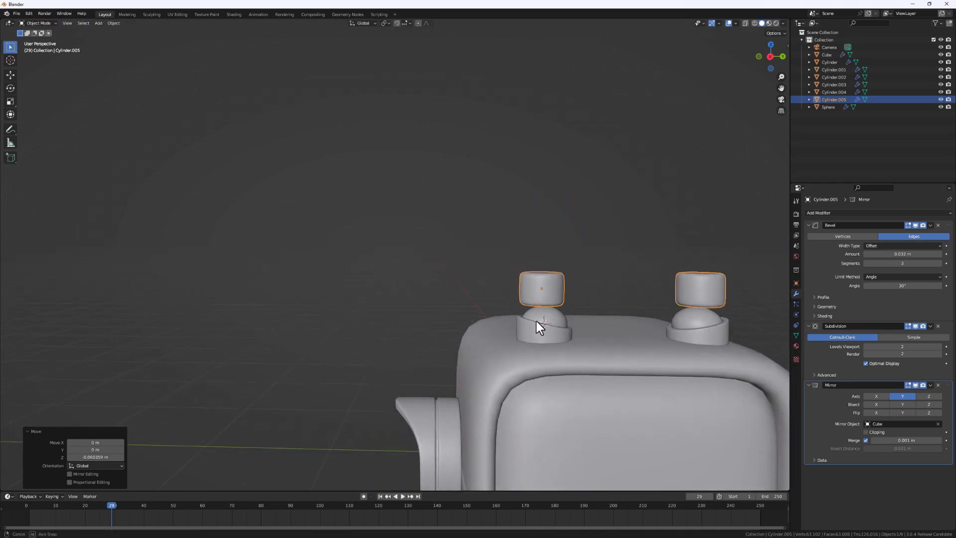
key("g")
key("z")
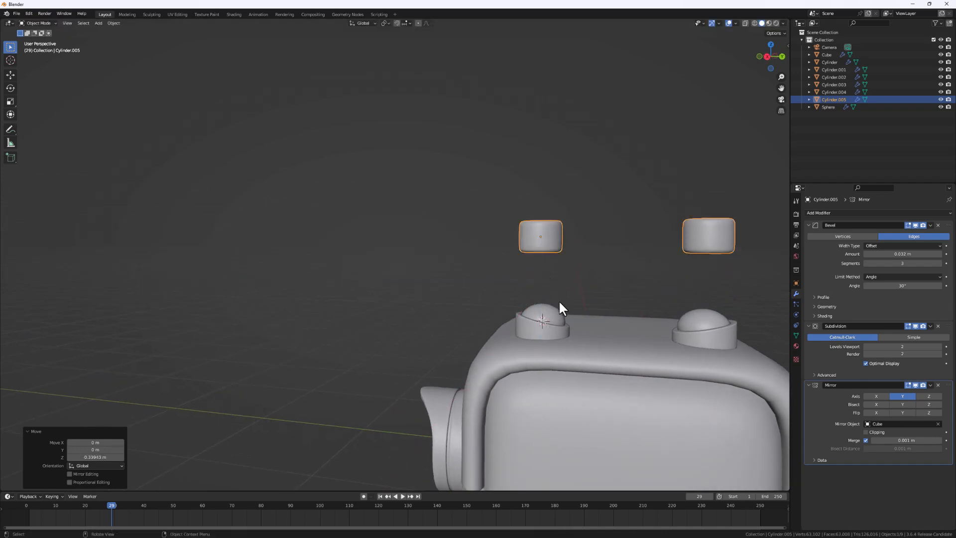
left_click(558, 299)
- Stretch the mirrored cylinder into a tall post by scaling it about 4.17 times along Z
key("s")
key("z")
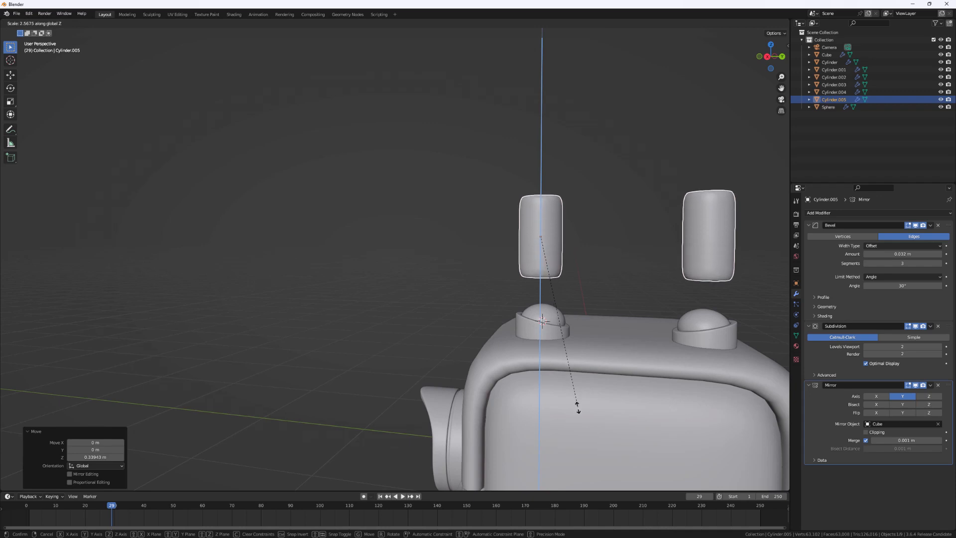
left_click(601, 52)
scroll(548, 273, "up", 4)
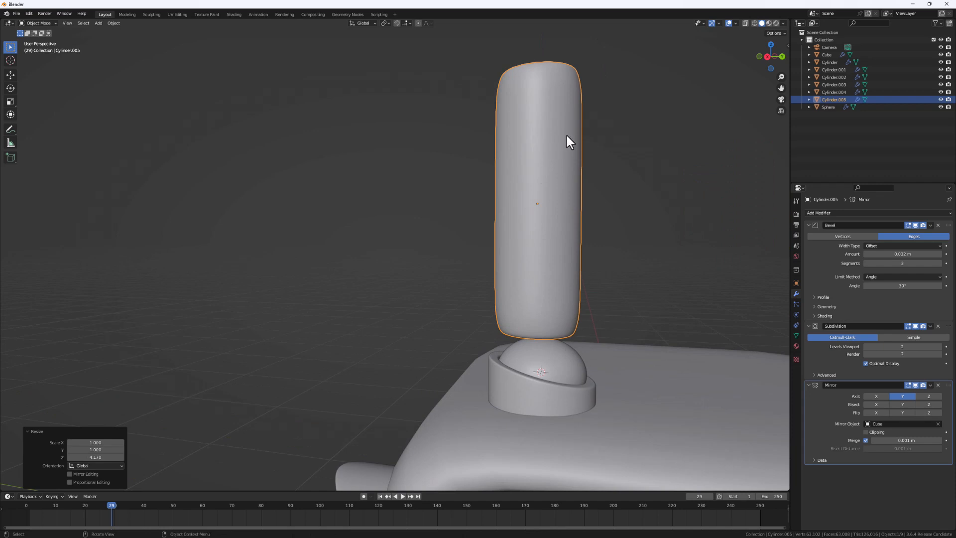
- Apply the scale of the stretched cylinder so its bevel becomes even
scroll(554, 177, "down", 2)
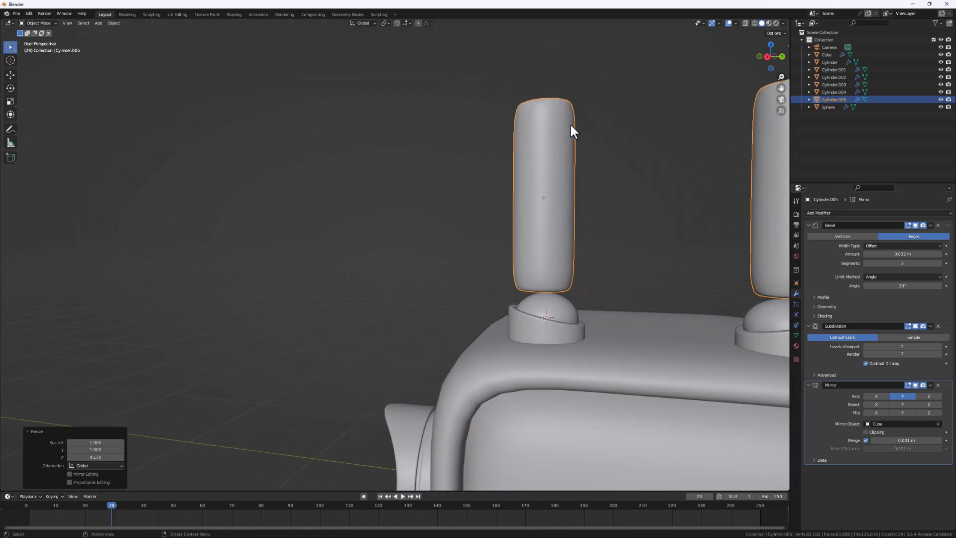
middle_click_drag(534, 119, 555, 153)
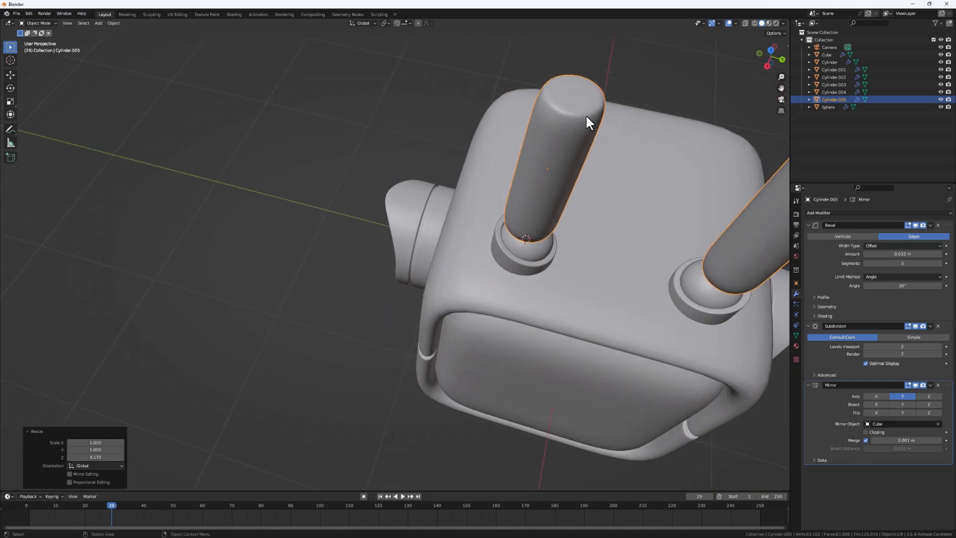
scroll(586, 117, "up", 2)
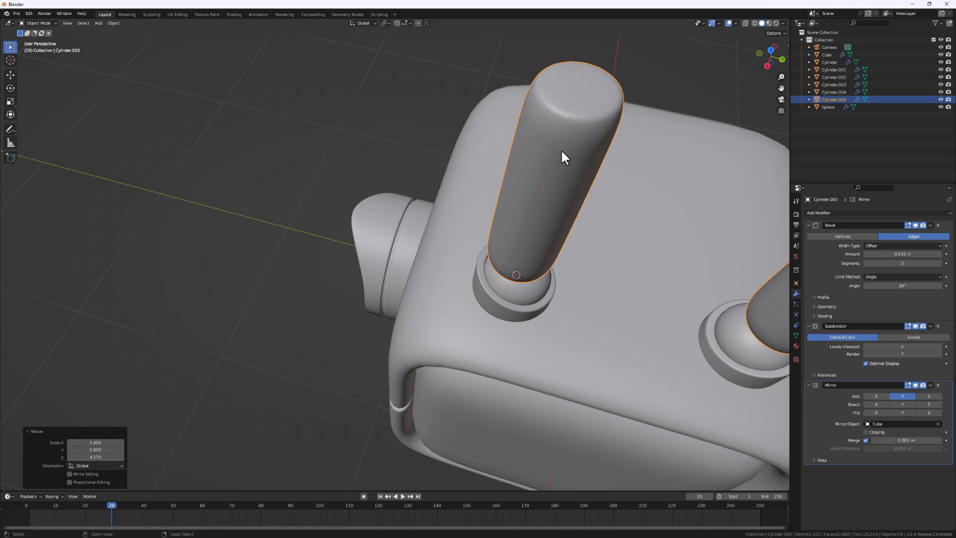
key("ctrl+a")
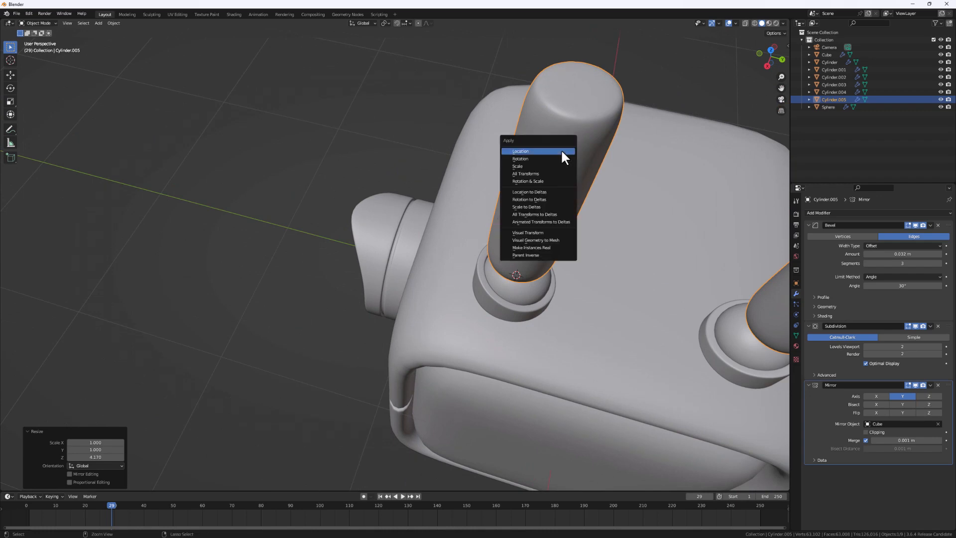
left_click(523, 169)
middle_click_drag(522, 169, 600, 147)
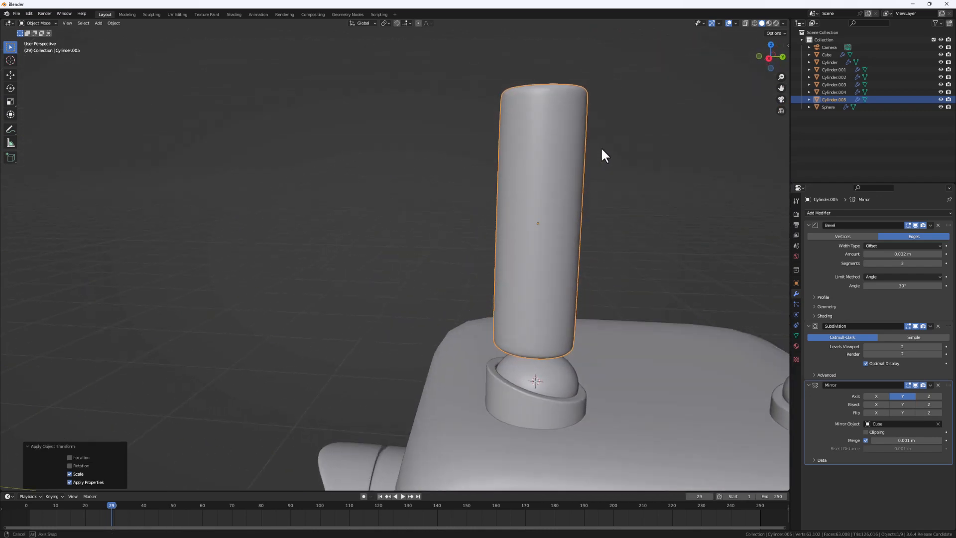
middle_click_drag(589, 247, 554, 248)
scroll(581, 371, "down", 4)
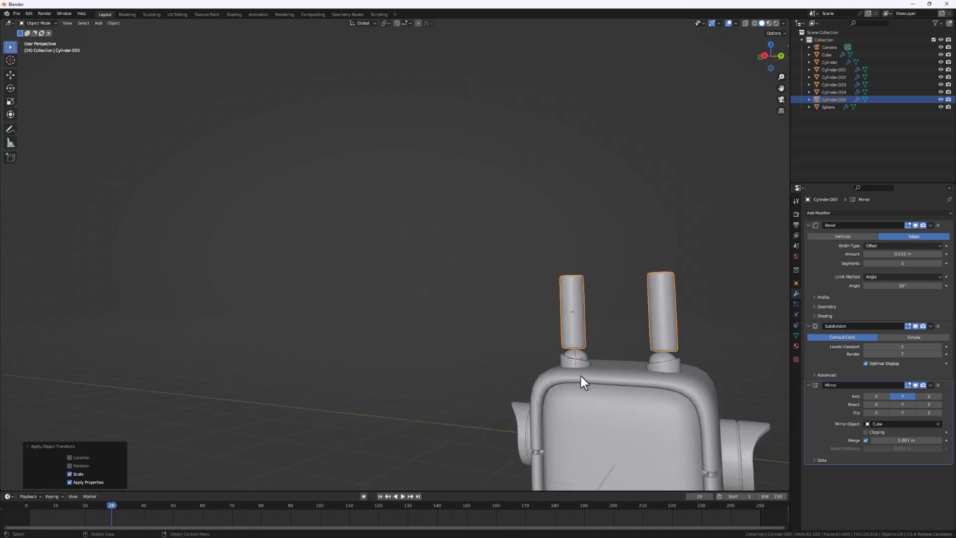
middle_click_drag(581, 376, 602, 387)
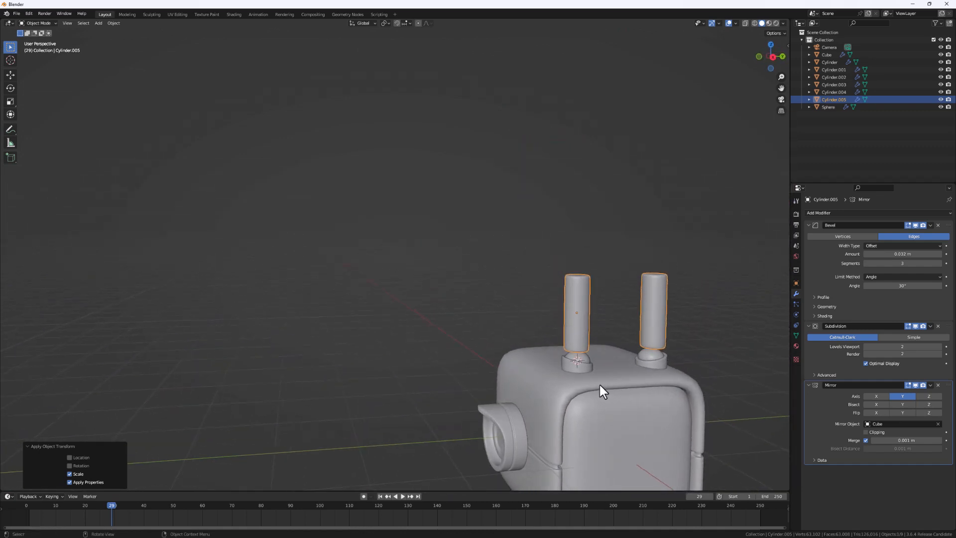
- In Edit Mode, add four evenly spaced horizontal loop cuts around the tall cylinder without sliding them
scroll(571, 334, "up", 3)
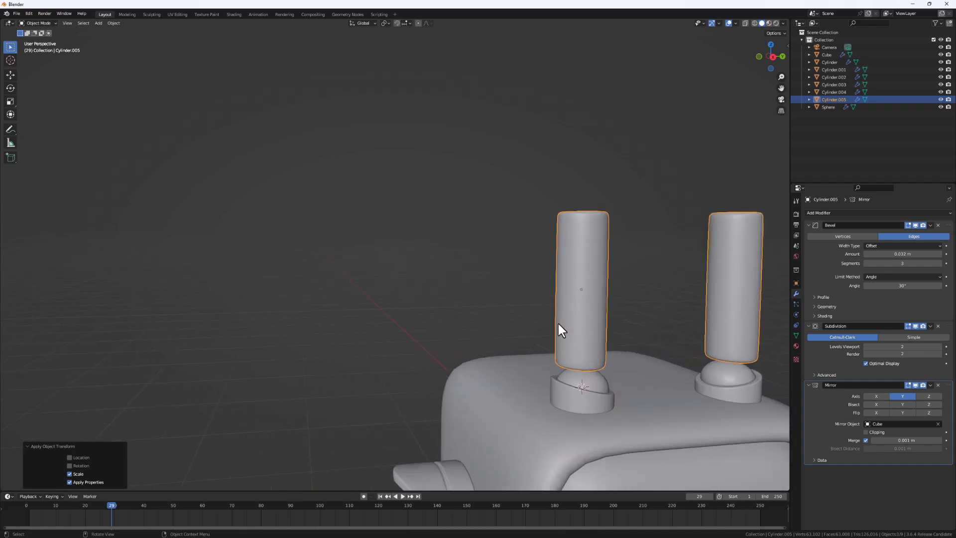
middle_click_drag(619, 387, 489, 250, "shift")
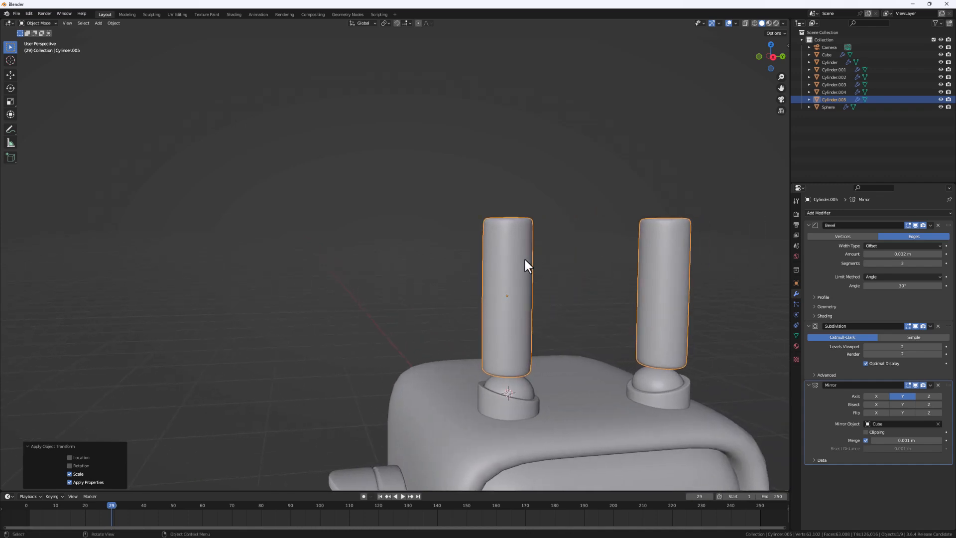
key("Tab")
middle_click_drag(508, 315, 490, 315)
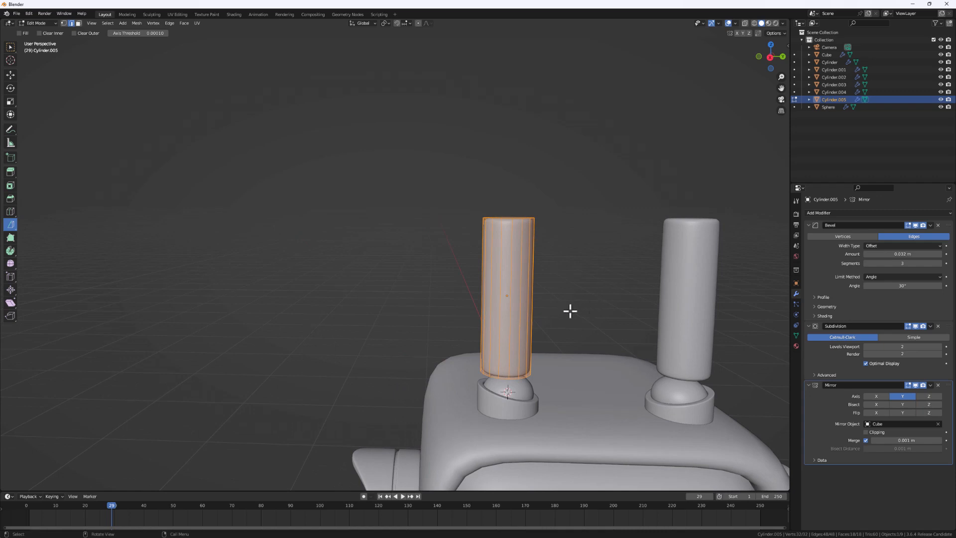
key("ctrl+r")
scroll(525, 309, "up", 2)
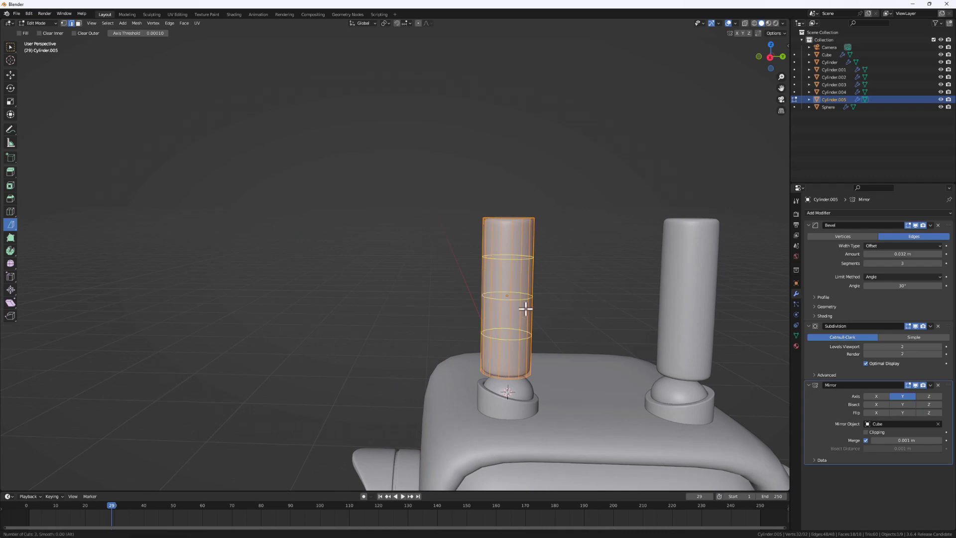
scroll(525, 310, "up", 1)
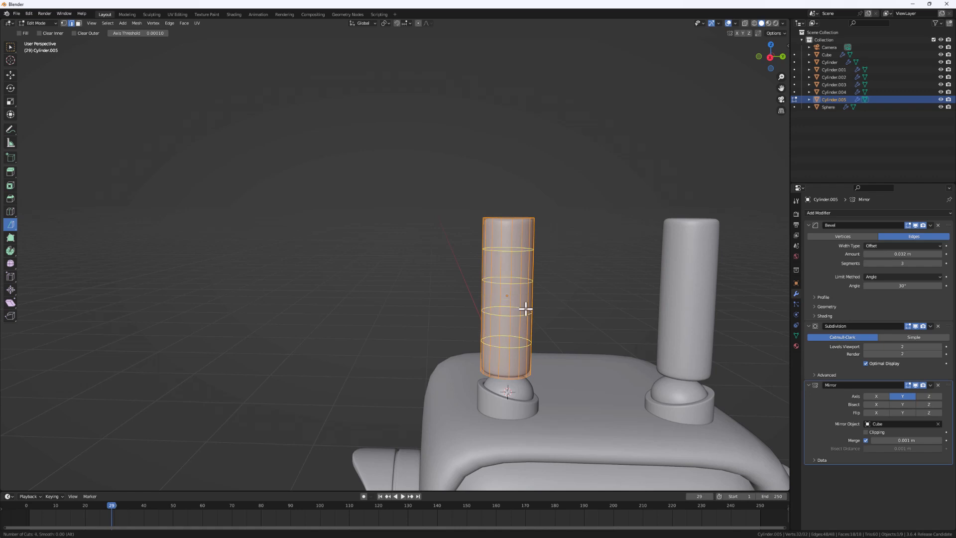
left_click(525, 310)
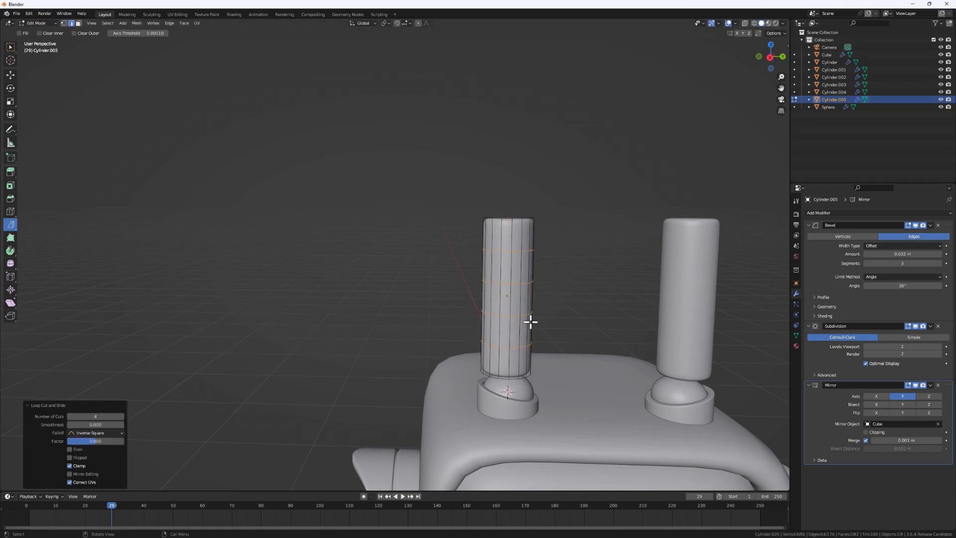
right_click(529, 320)
- Bevel the two middle edge loops of the cylinder into narrow bands with a width of about 0.015 m
scroll(514, 317, "up", 6)
scroll(510, 343, "down", 3)
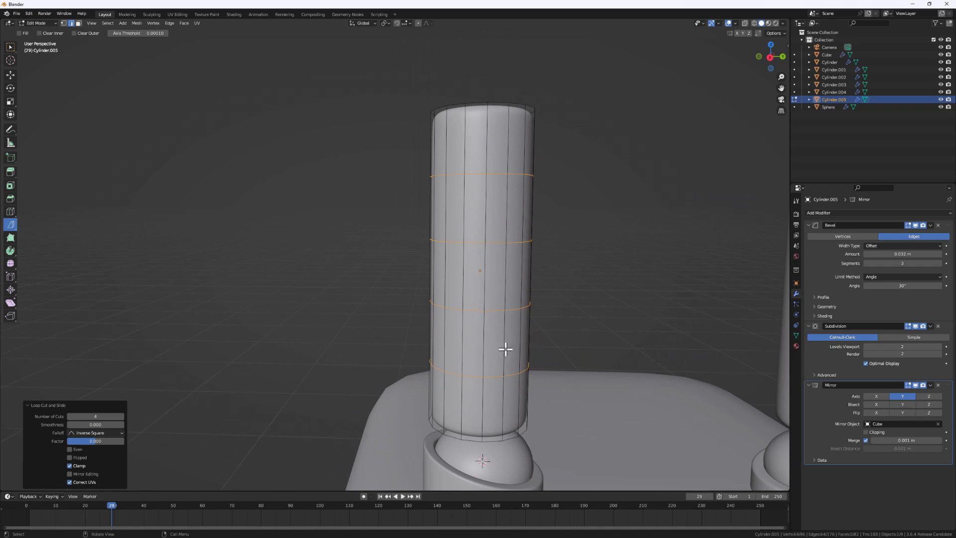
left_click(504, 348)
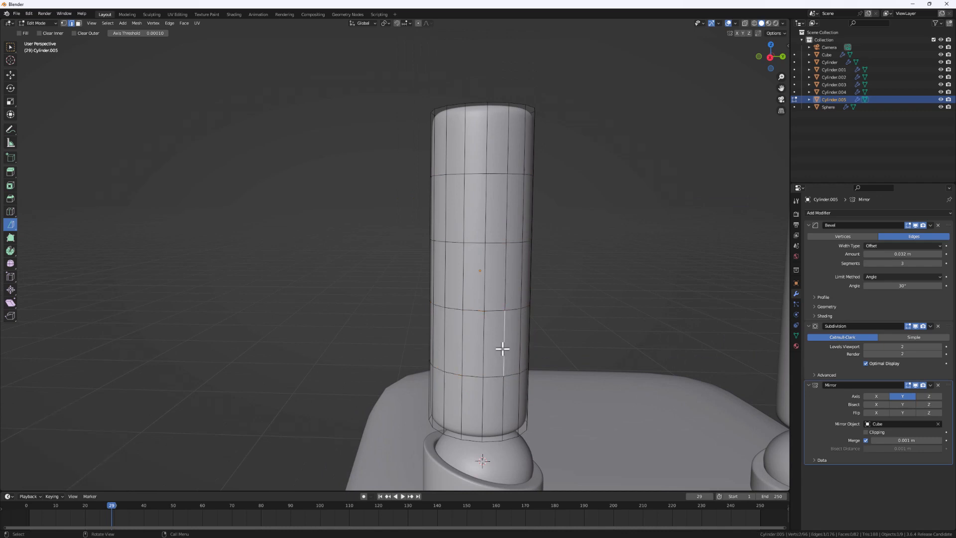
left_click(495, 310, "alt")
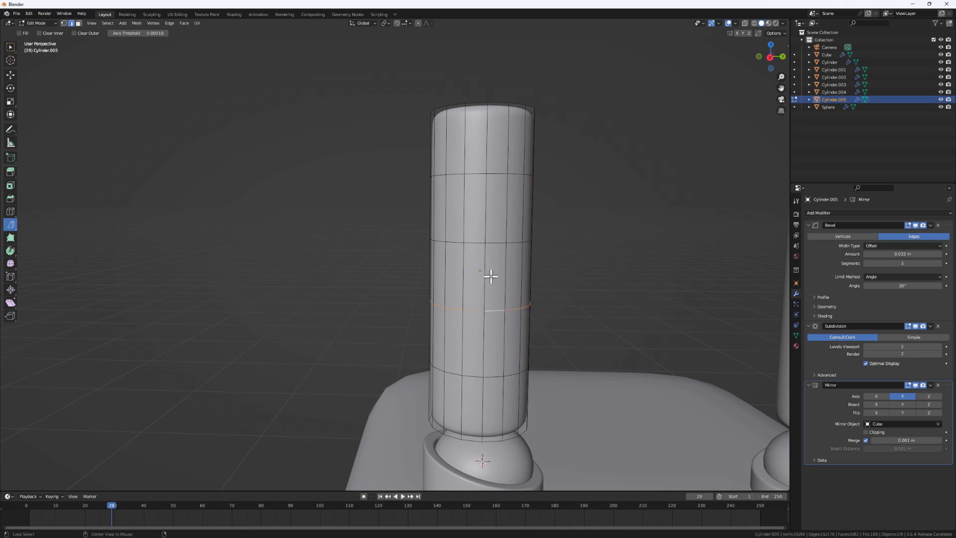
left_click(492, 242, "alt+shift")
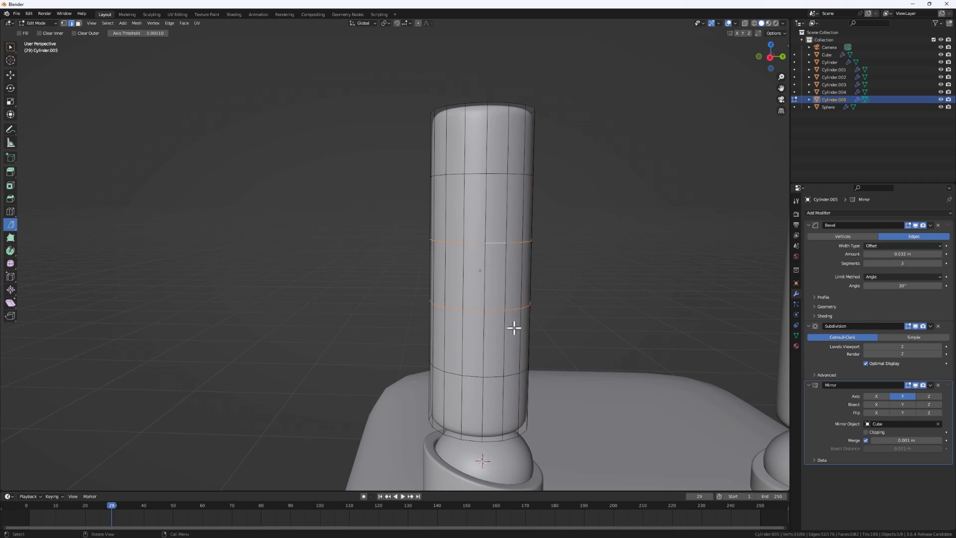
key("ctrl+b")
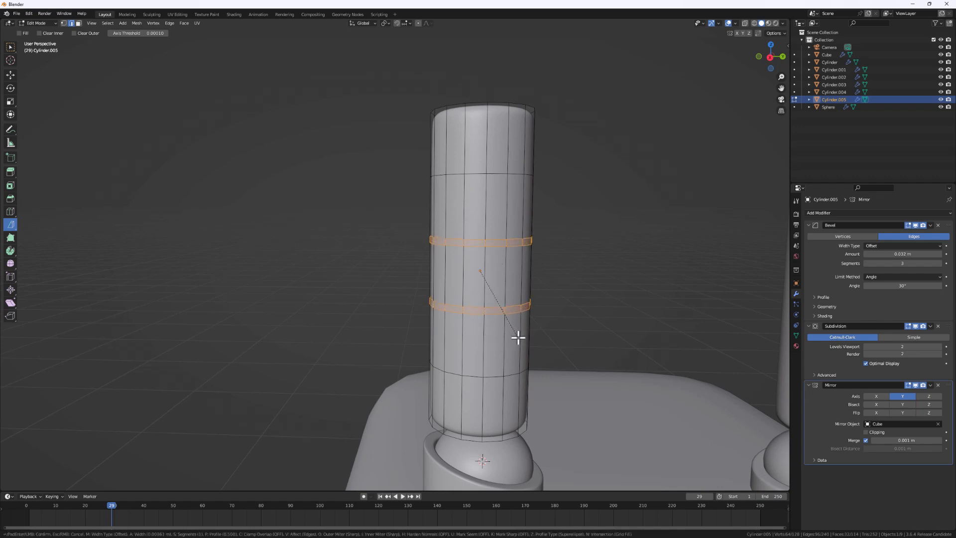
left_click(520, 339)
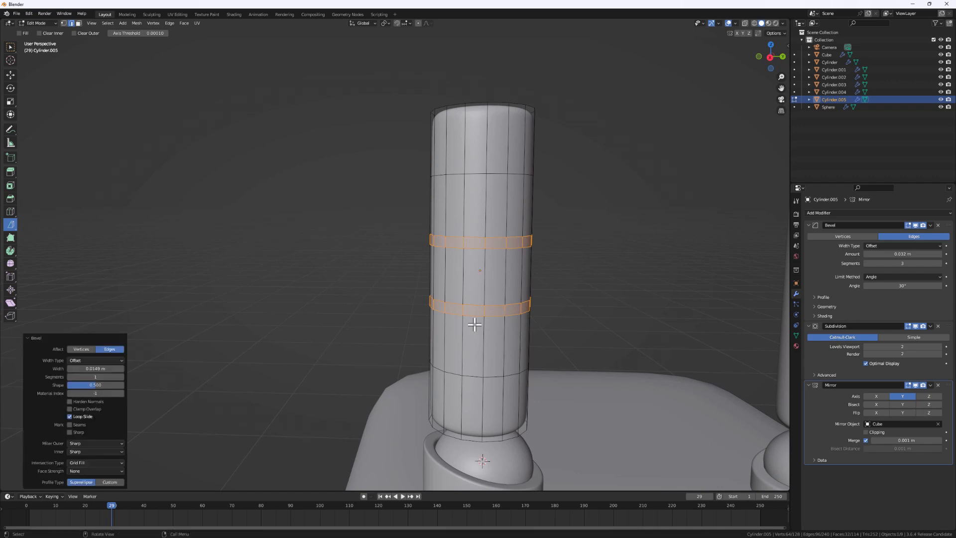
- Inset the faces of the two narrow bands by about 0.007 m
scroll(477, 308, "up", 3)
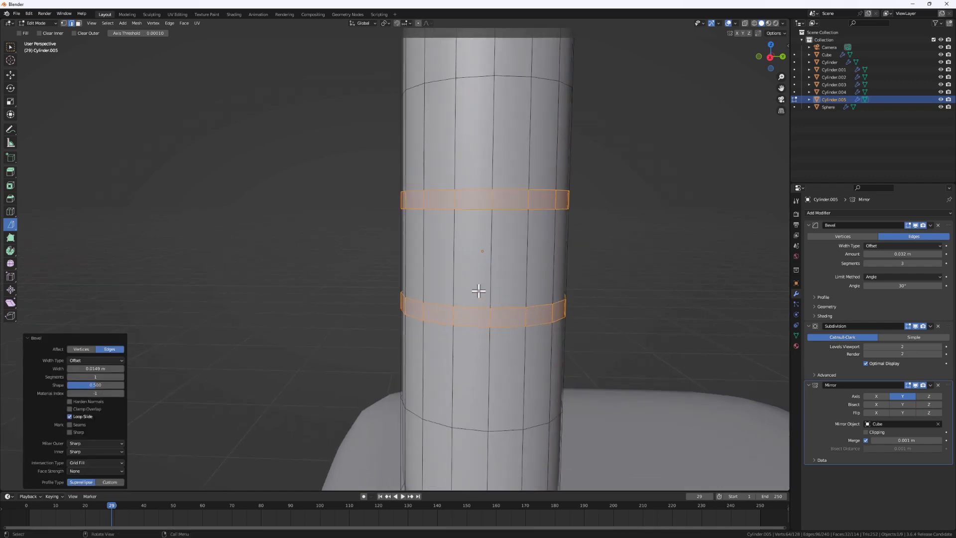
key("i")
left_click(565, 378)
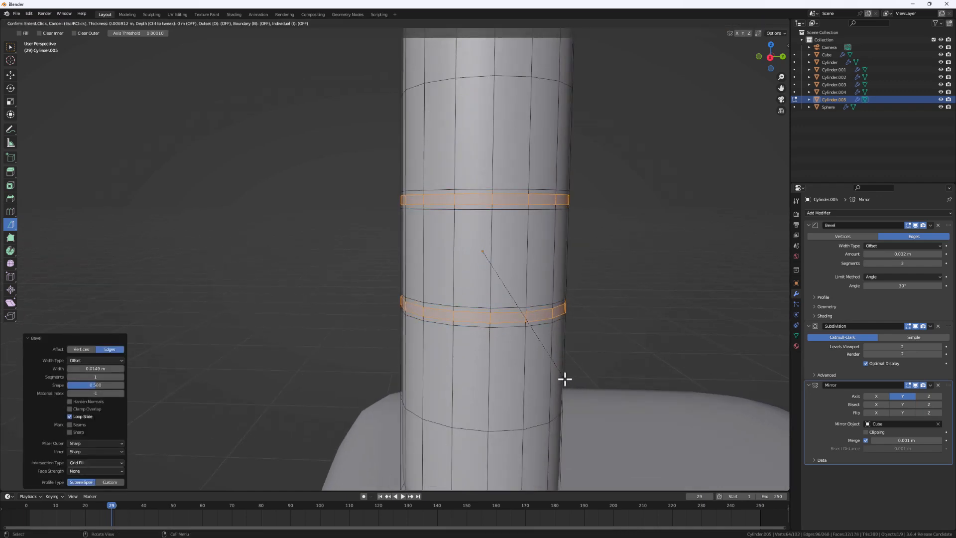
- Extrude the two inset bands inward along their normals by about 0.0106 m to form grooves
scroll(493, 318, "down", 1)
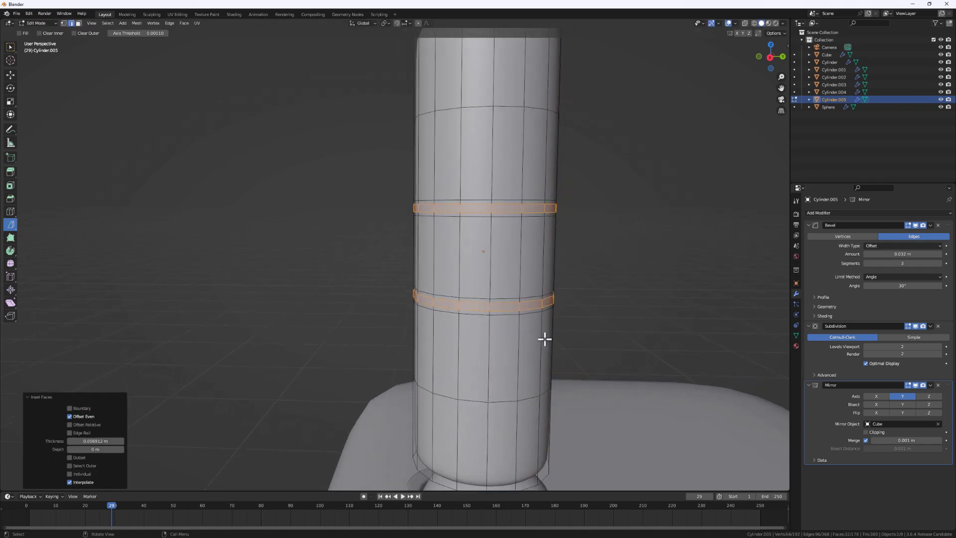
scroll(580, 354, "up", 3)
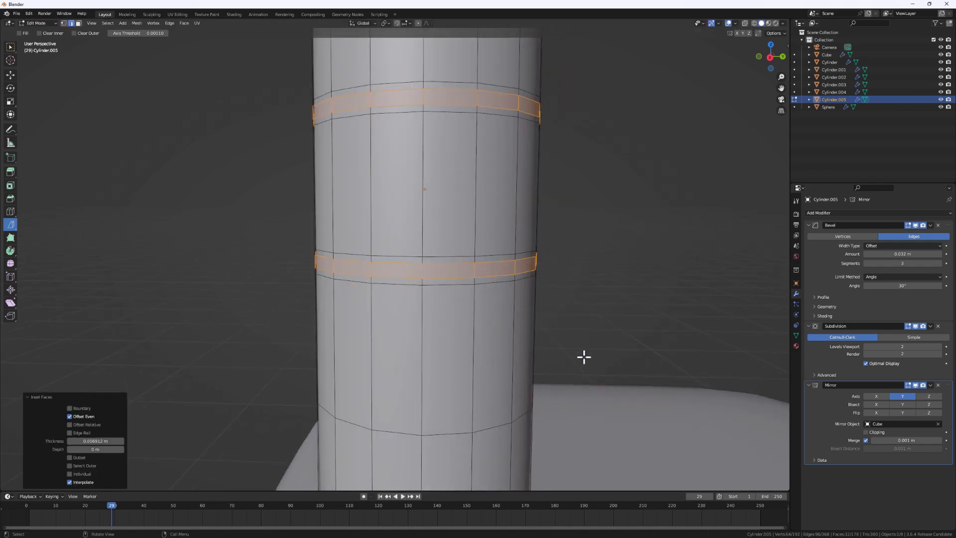
key("alt+e")
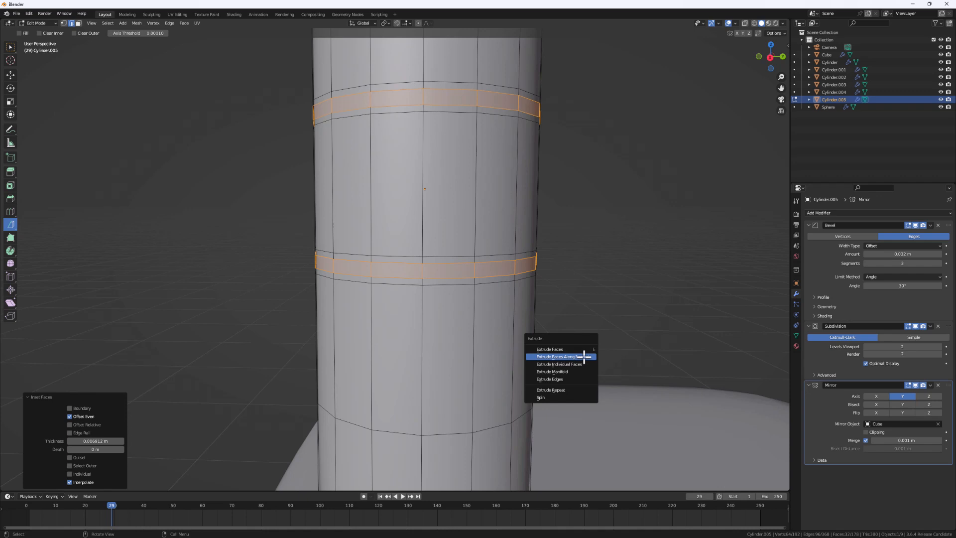
left_click(584, 356)
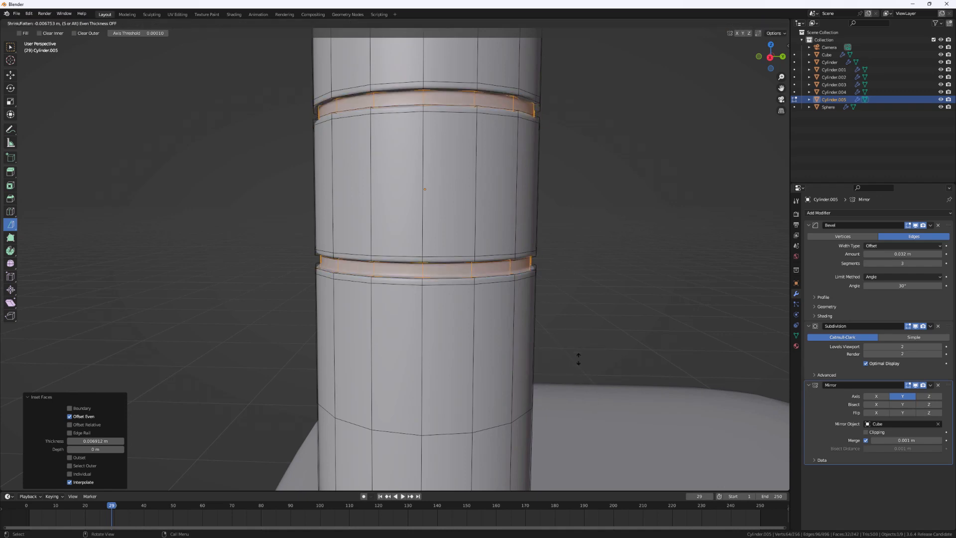
left_click(578, 360)
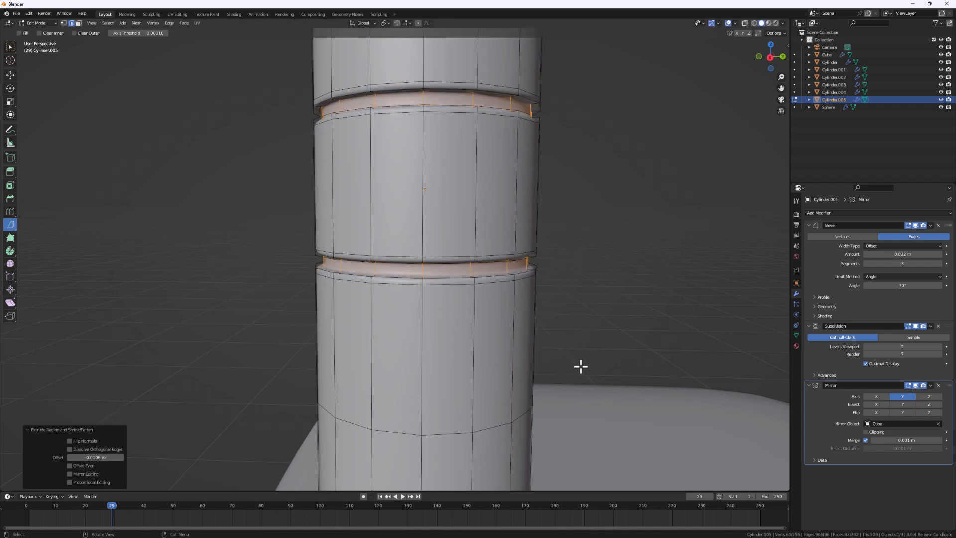
- Deepen both grooves with a second inward extrusion along normals of about 0.015 m and return to Object Mode
key("alt+e")
left_click(586, 377)
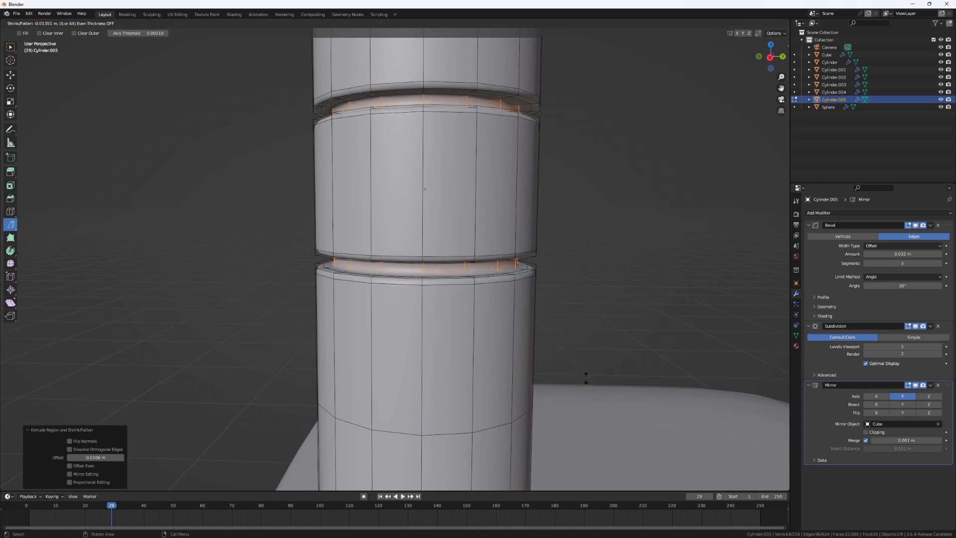
left_click(586, 379)
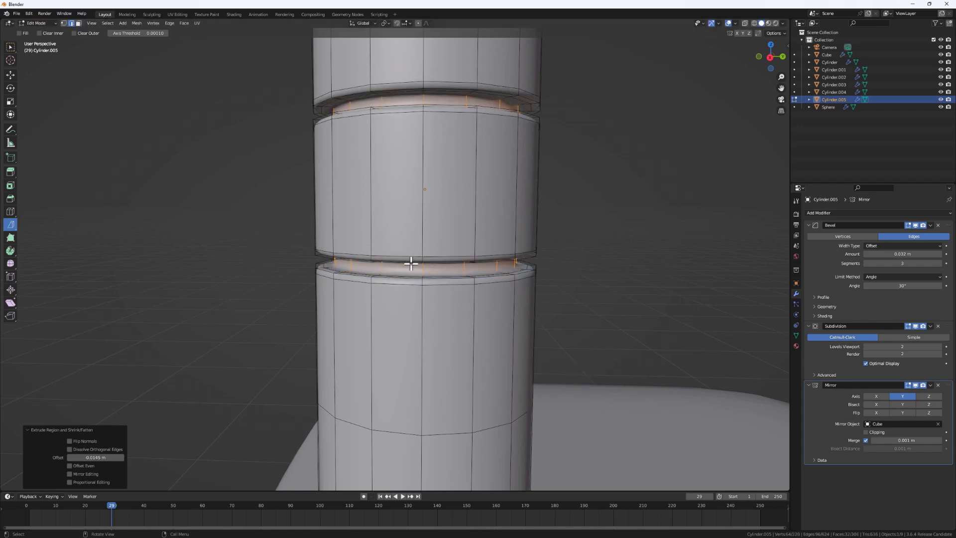
key("Tab")
scroll(412, 265, "down", 10)
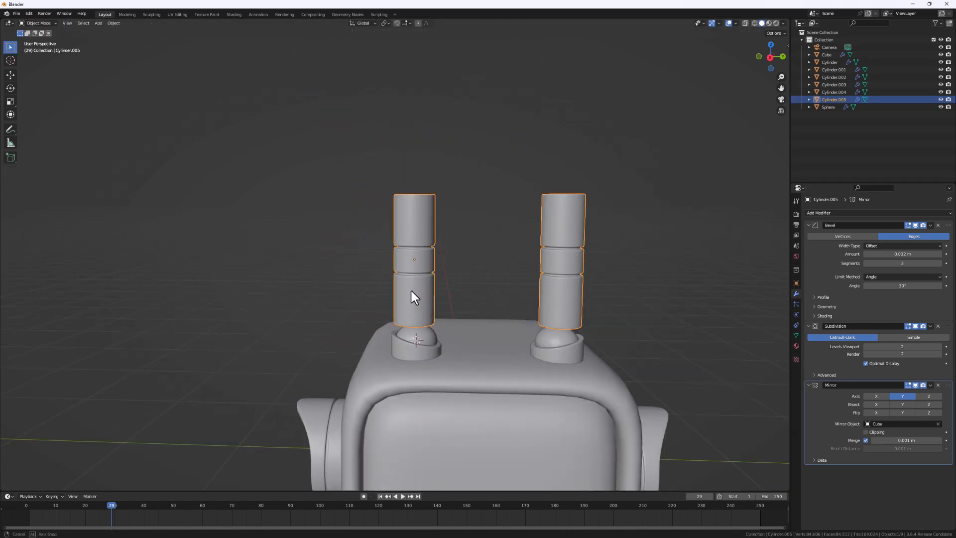
scroll(408, 265, "up", 4)
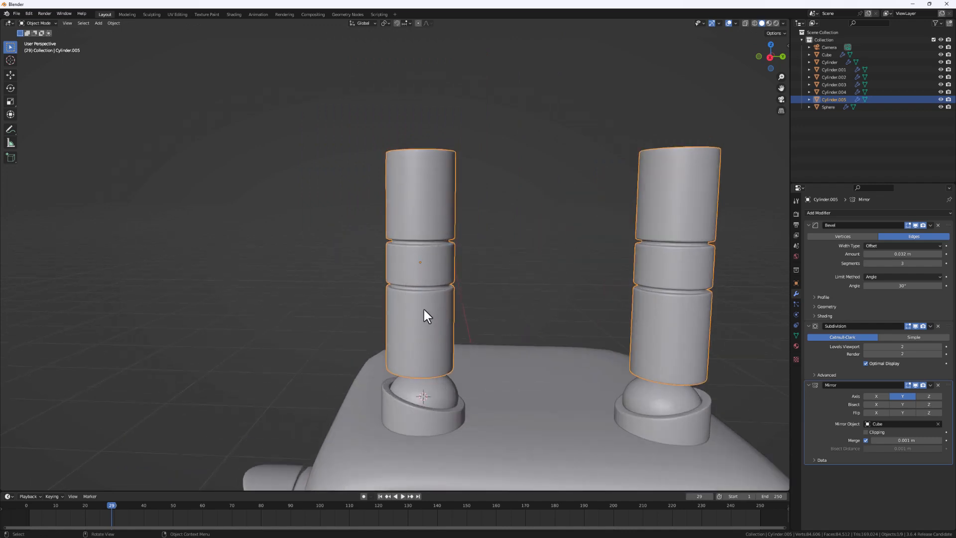
scroll(457, 331, "down", 6)
scroll(425, 320, "up", 2)
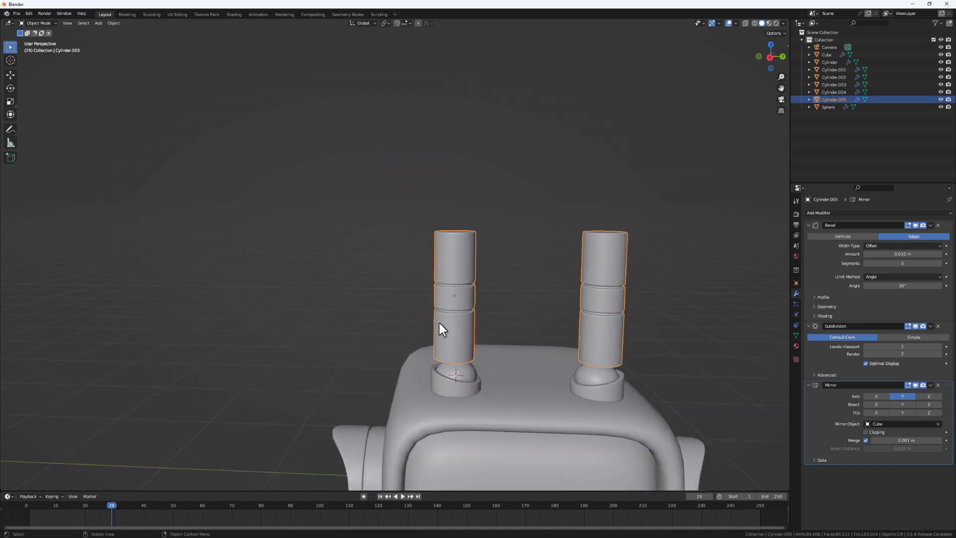
- Raise the amount of the grooved posts' Bevel modifier to about 2.162 m
scroll(439, 327, "down", 2)
scroll(444, 257, "up", 8)
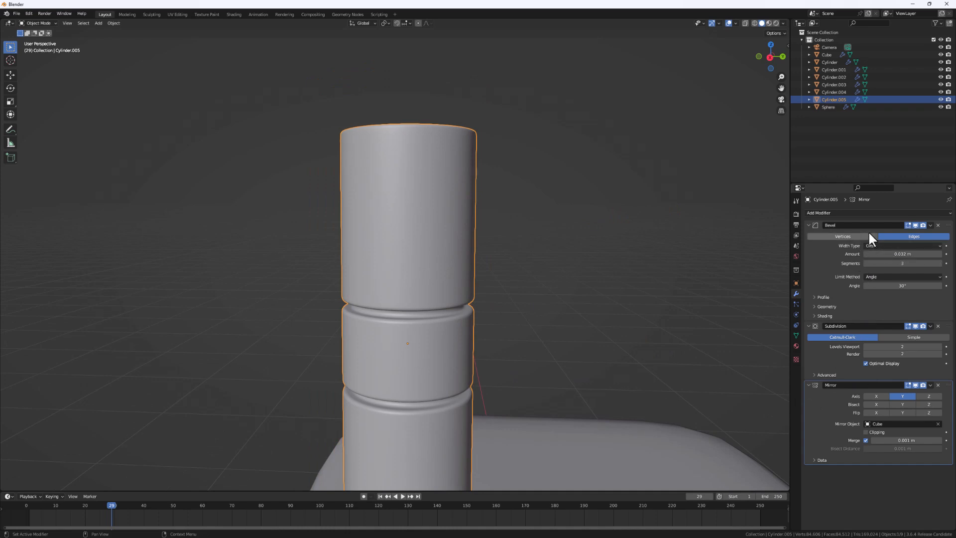
mouse_move(905, 257)
left_mouse_down()
mouse_move(931, 254)
mouse_move(911, 254)
left_mouse_up()
scroll(437, 314, "down", 1)
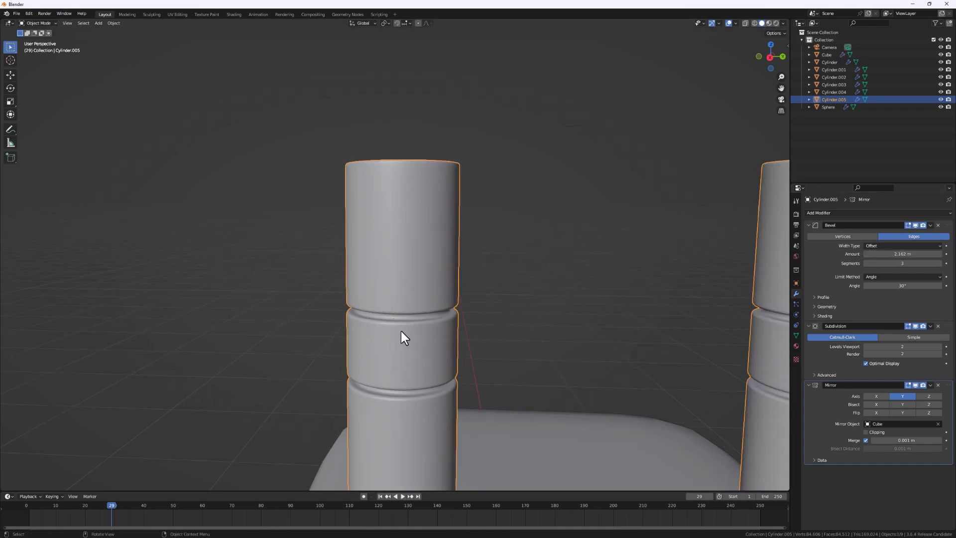
- Examine the posts' grooves, end caps and ball joints from the front, from above and up close
scroll(401, 339, "down", 2)
scroll(406, 348, "up", 5)
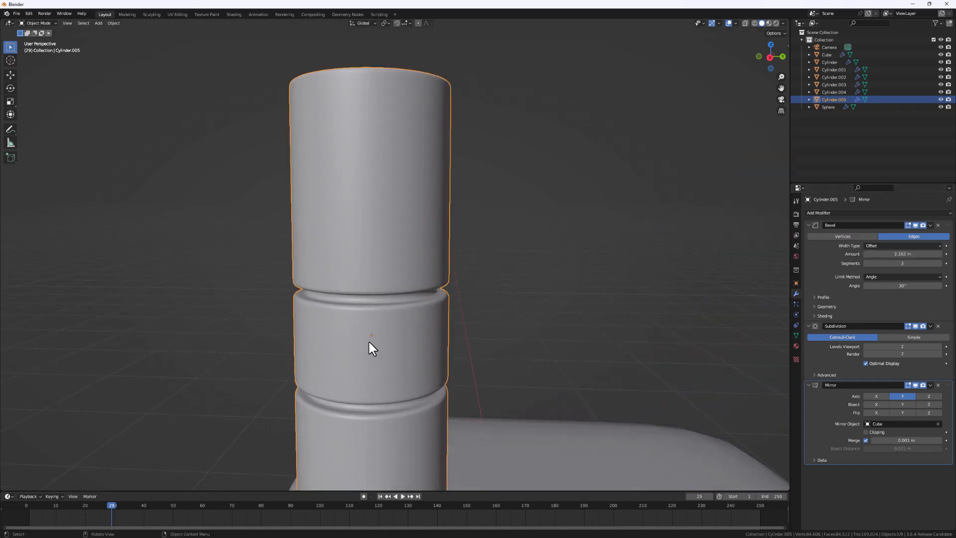
scroll(369, 342, "up", 1)
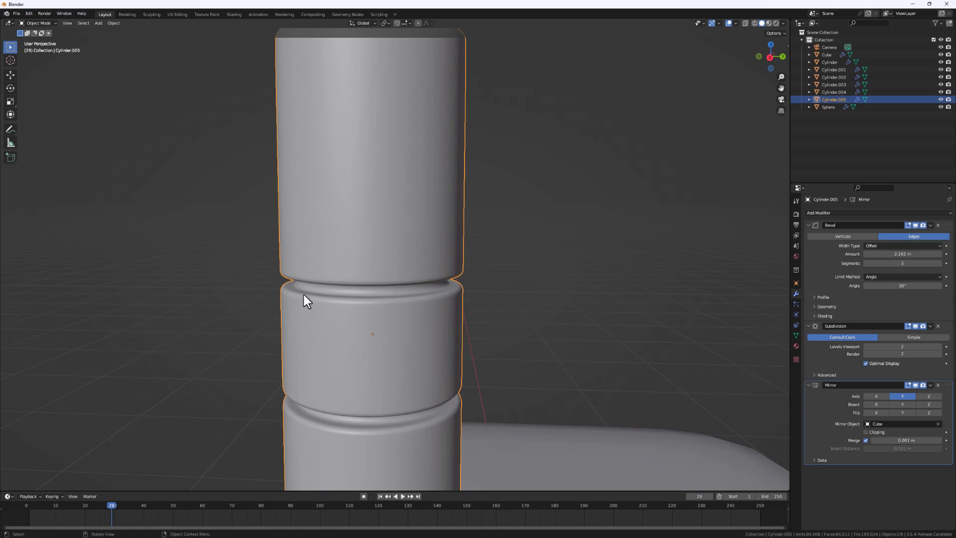
middle_click_drag(305, 297, 343, 302)
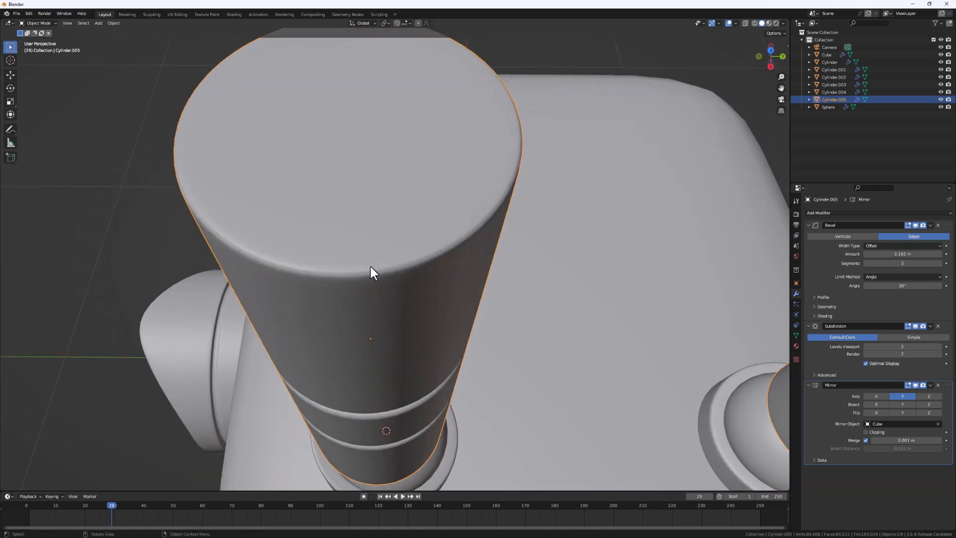
scroll(368, 269, "down", 4)
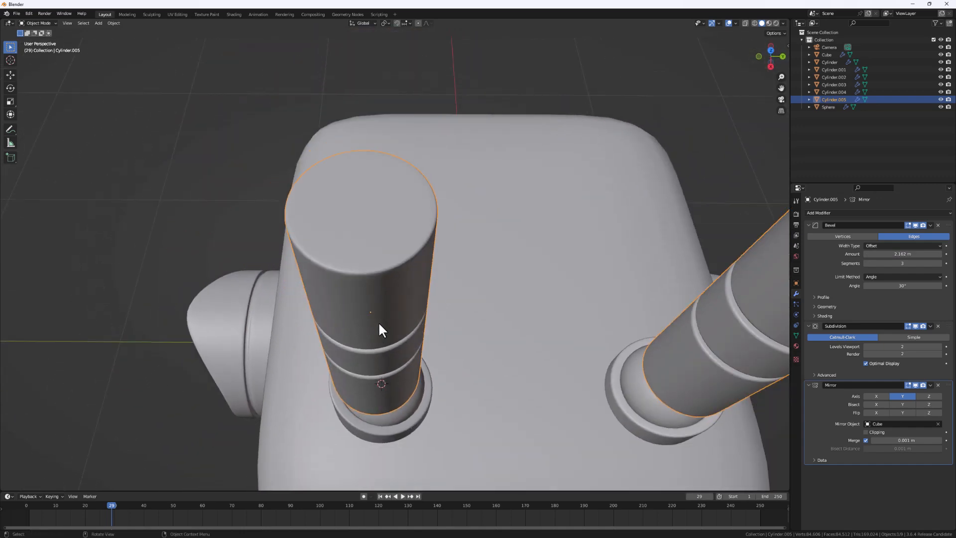
middle_click_drag(381, 366, 441, 330)
scroll(378, 334, "down", 5)
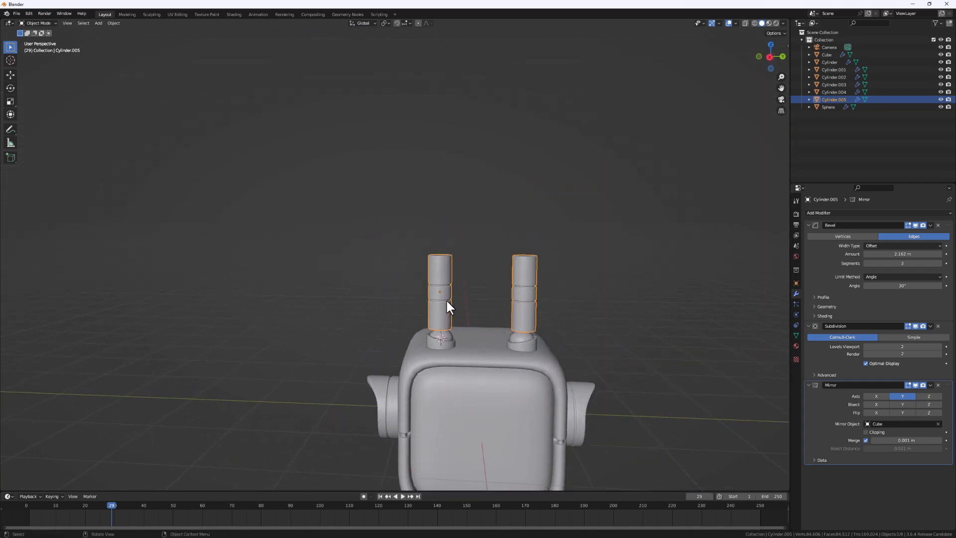
scroll(441, 301, "up", 1)
middle_click_drag(440, 363, 444, 312)
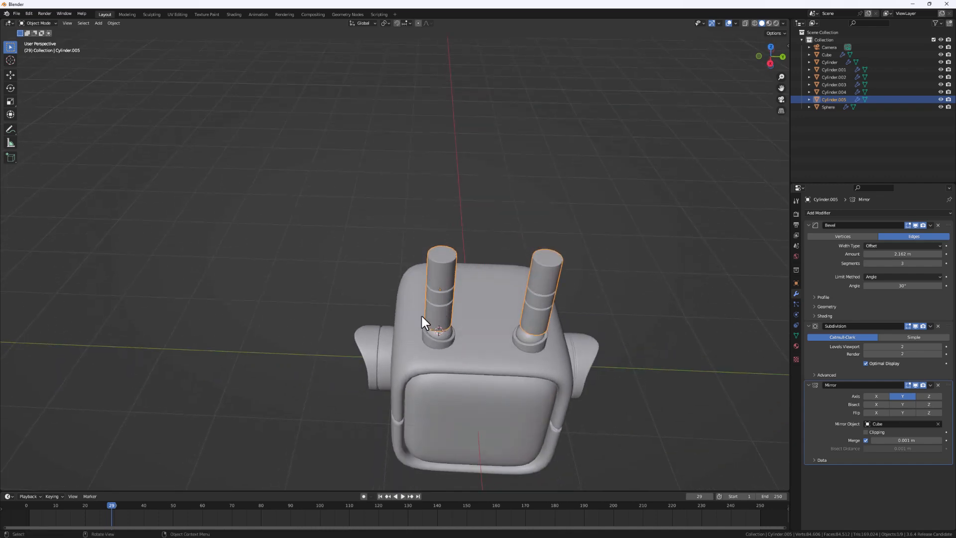
scroll(445, 309, "up", 5)
middle_click_drag(457, 315, 457, 419)
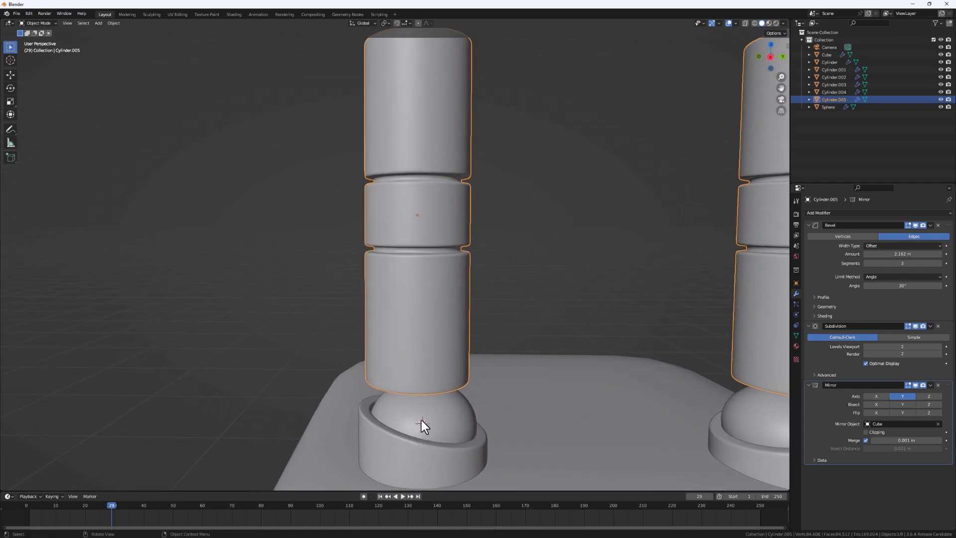
- Use the 3D cursor as pivot point and tilt the posts with a trackball rotation of about -21.2° and 28.1°
left_click(387, 23)
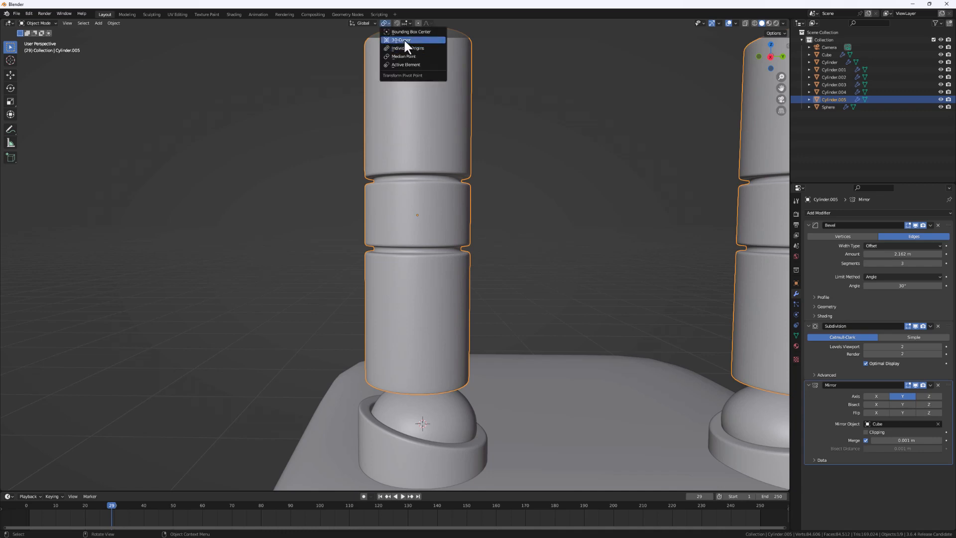
left_click(404, 40)
scroll(468, 178, "down", 7)
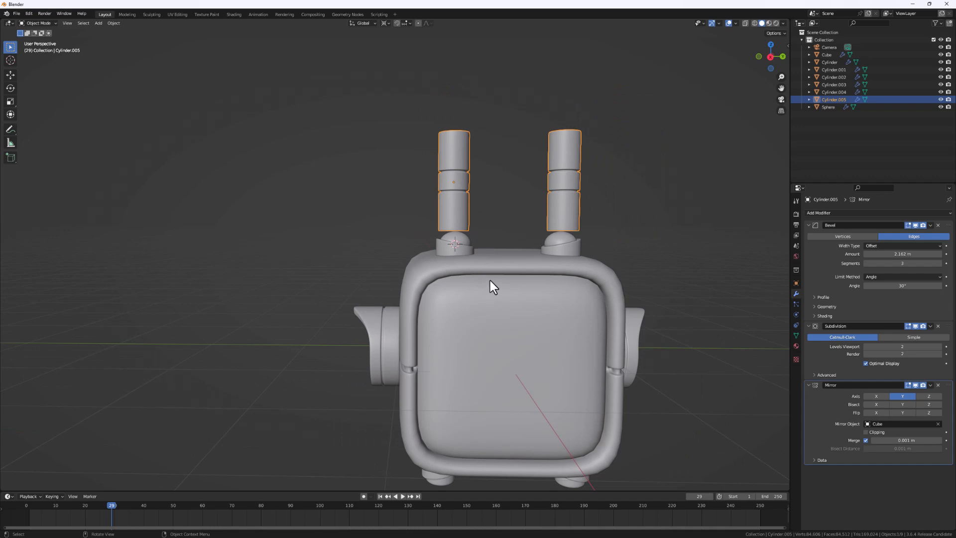
key("r")
key("r")
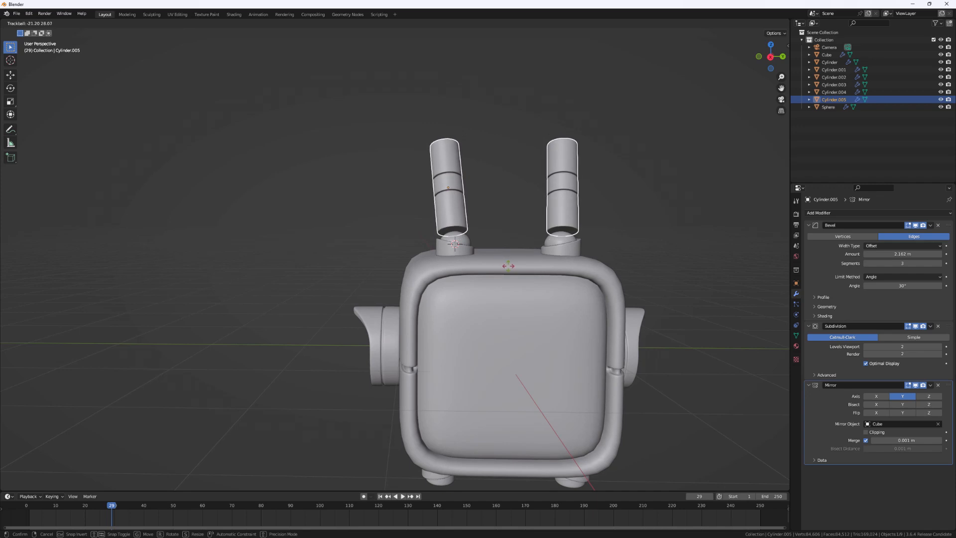
left_click(525, 274)
- Tilt the posts further around the ball joints with a second trackball rotation of about -3.44° and 28.1°
key("r")
key("r")
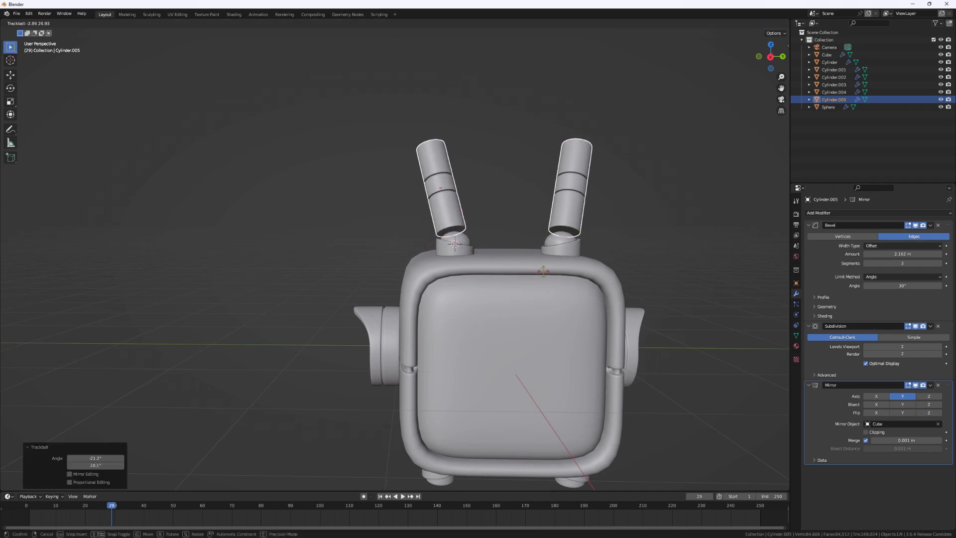
left_click(489, 216)
middle_click_drag(489, 217, 462, 254)
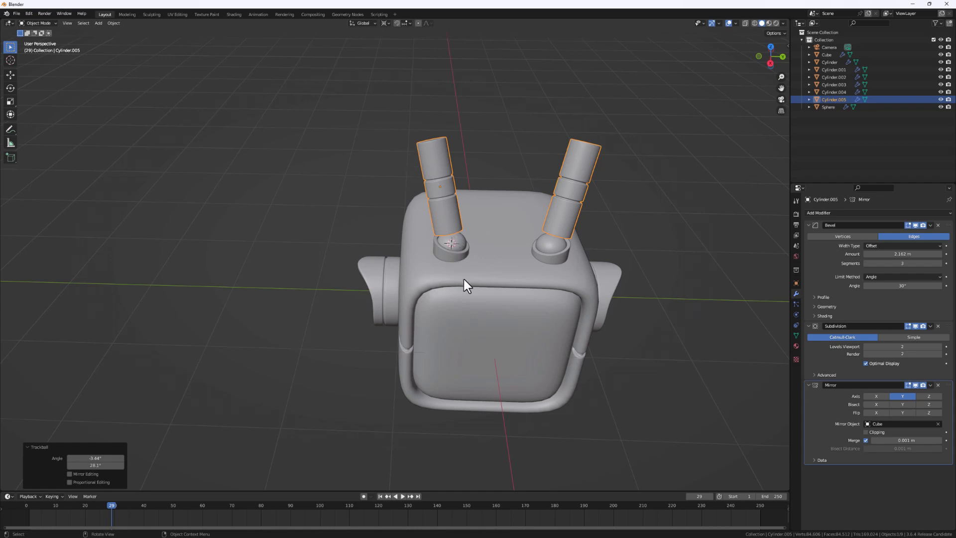
scroll(464, 279, "down", 5)
middle_click_drag(464, 327, 461, 294)
scroll(461, 294, "up", 3)
scroll(468, 310, "down", 2)
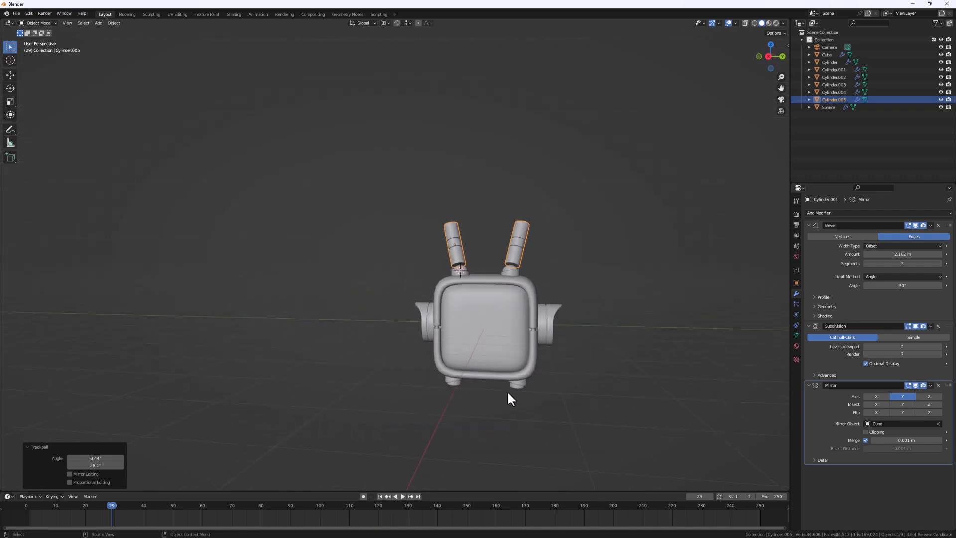
scroll(484, 335, "down", 2)
middle_click_drag(486, 327, 414, 337)
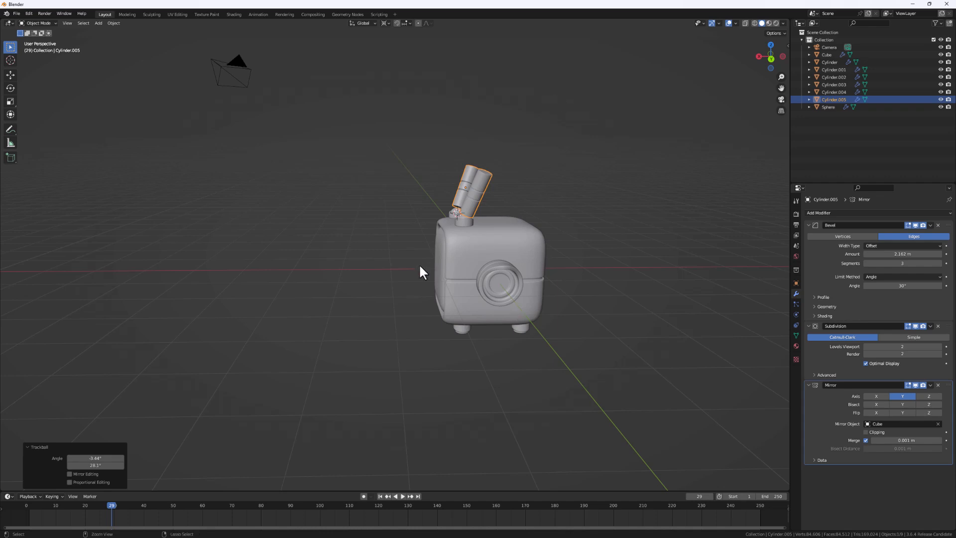
- Save the project as robot1.blend in the hdri folder
key("ctrl+s")
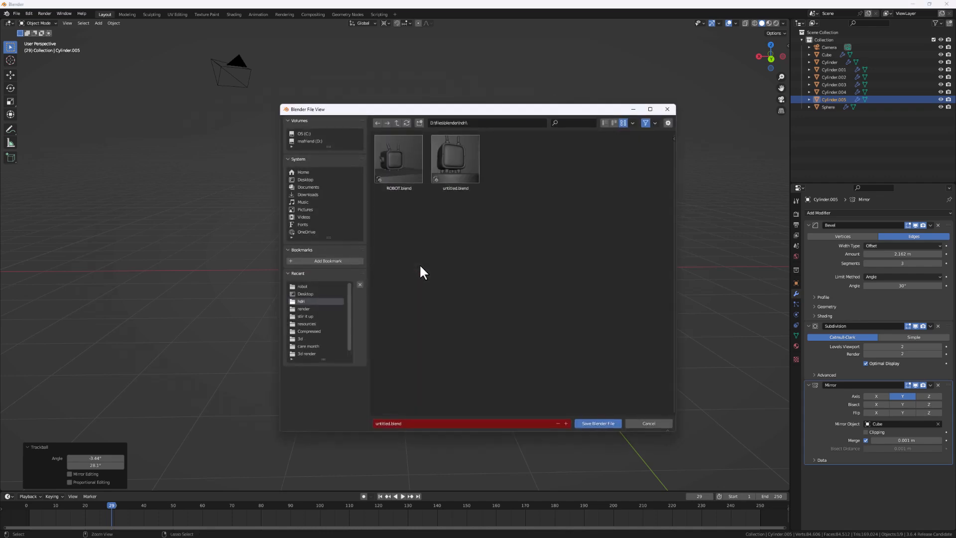
left_click(482, 426)
type("robot")
key("Return")
left_click(565, 424)
left_click(611, 425)
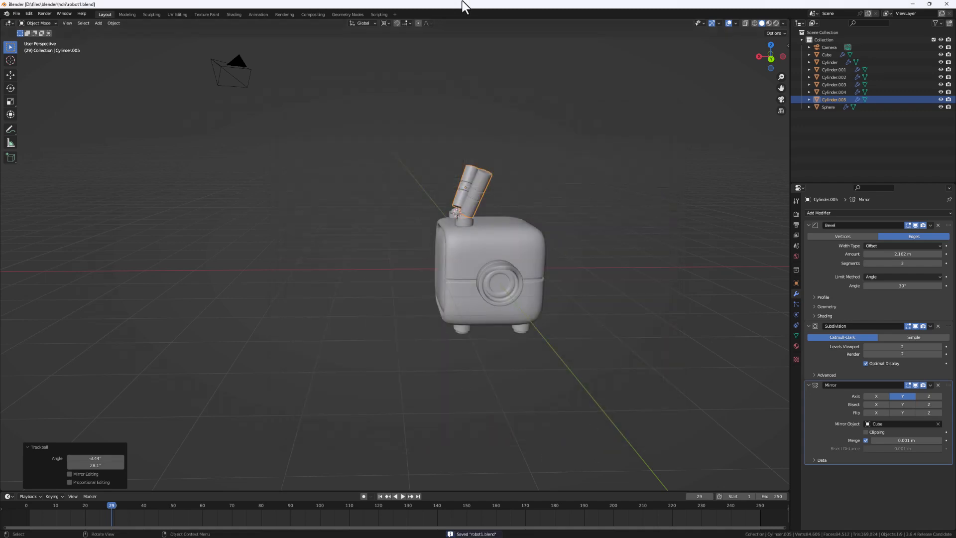
- Try to snap the tilted posts to the 3D cursor with their offset kept, and undo it
middle_click_drag(510, 283, 536, 303)
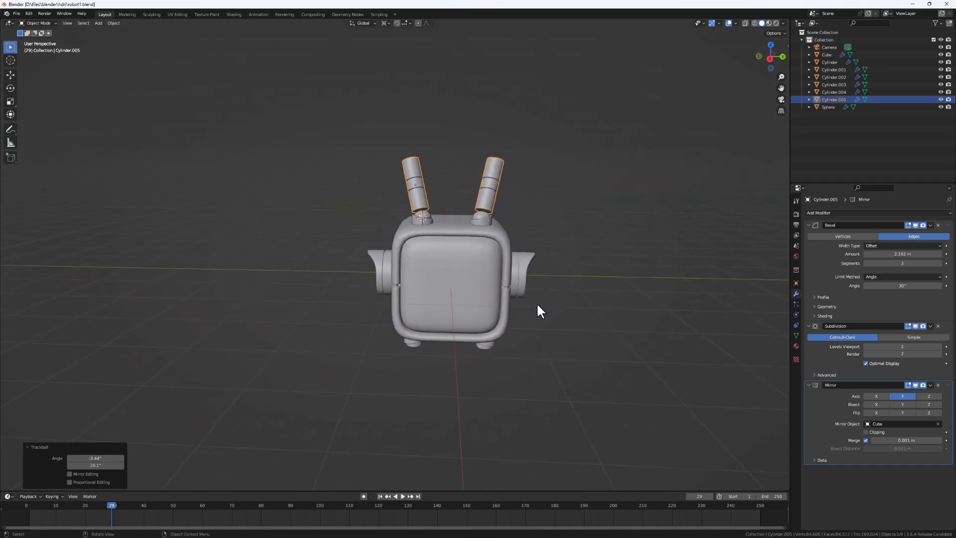
scroll(457, 316, "up", 2)
middle_click_drag(456, 317, 501, 251, "shift")
scroll(496, 249, "down", 2)
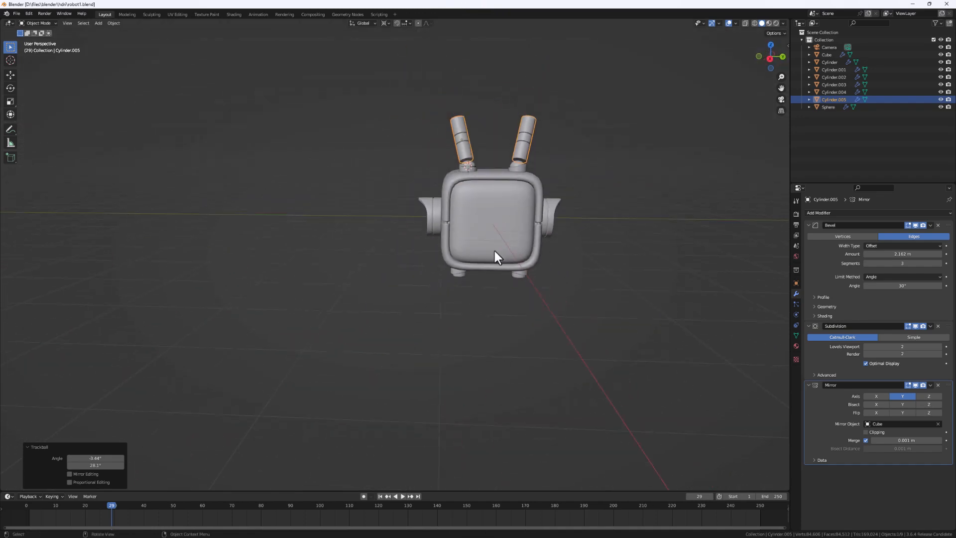
scroll(510, 192, "up", 1)
middle_click_drag(510, 192, 393, 346)
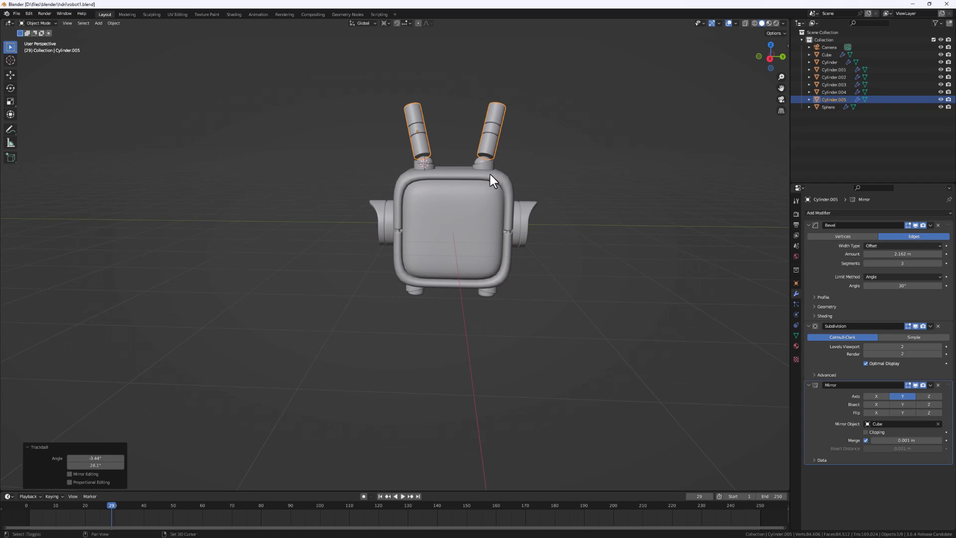
key("shift+s")
left_click(424, 145)
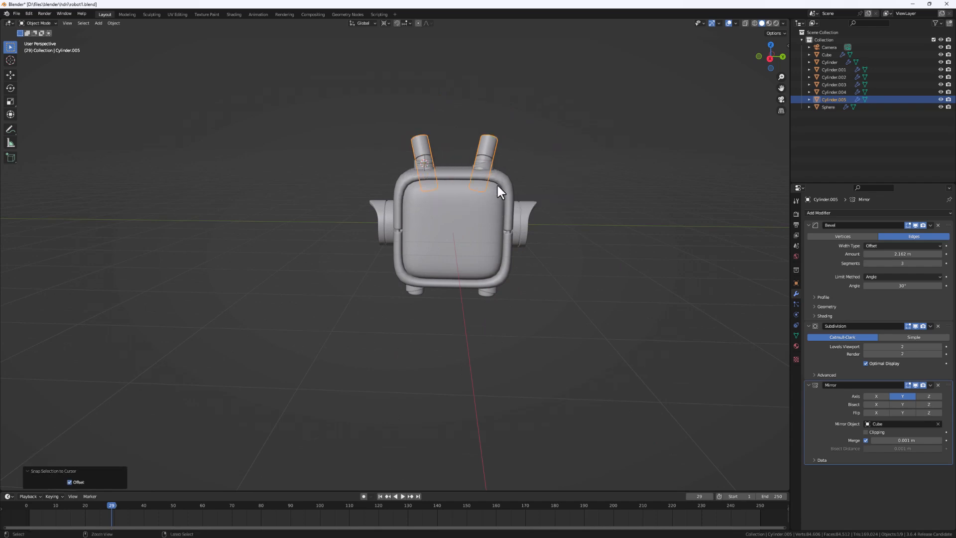
key("ctrl+z")
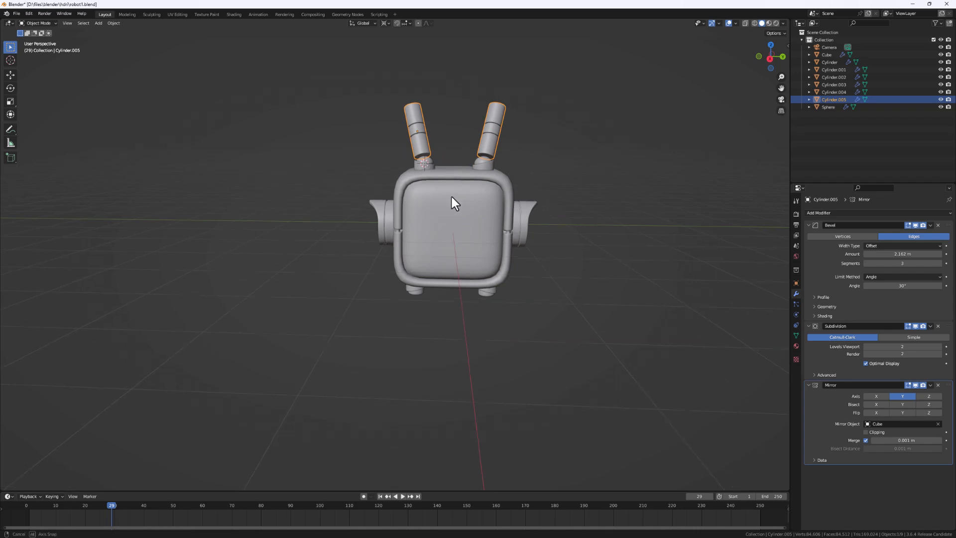
- Return the 3D cursor to the world origin
middle_click_drag(452, 196, 422, 158)
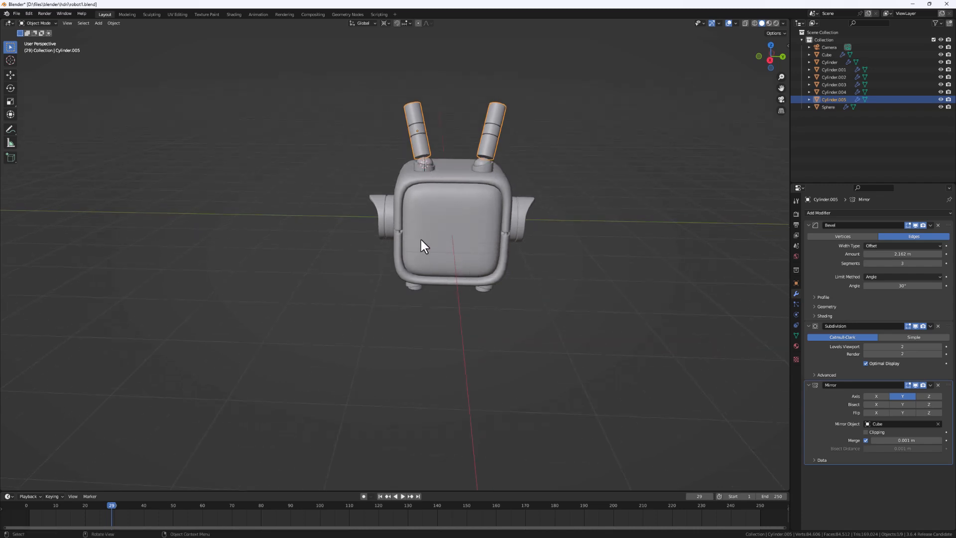
key("shift+s")
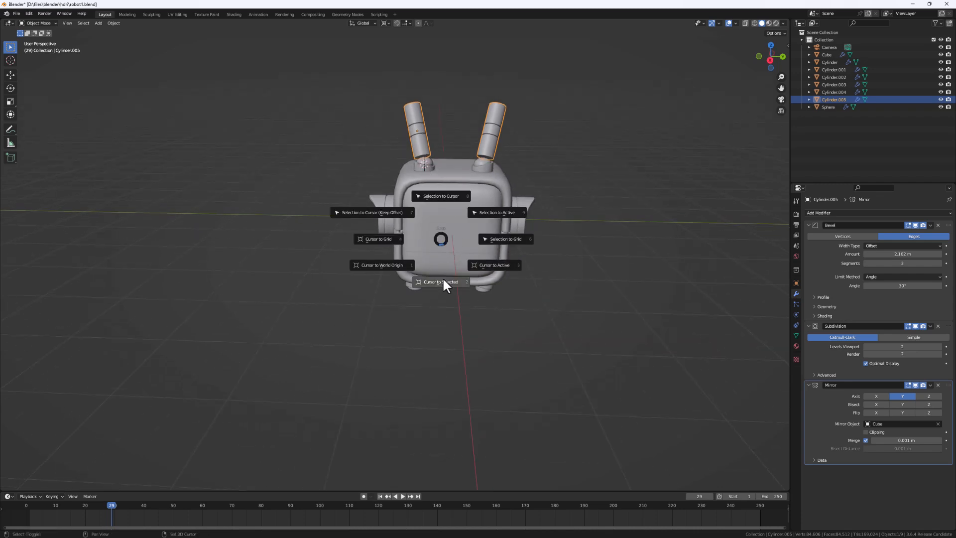
left_click(387, 265)
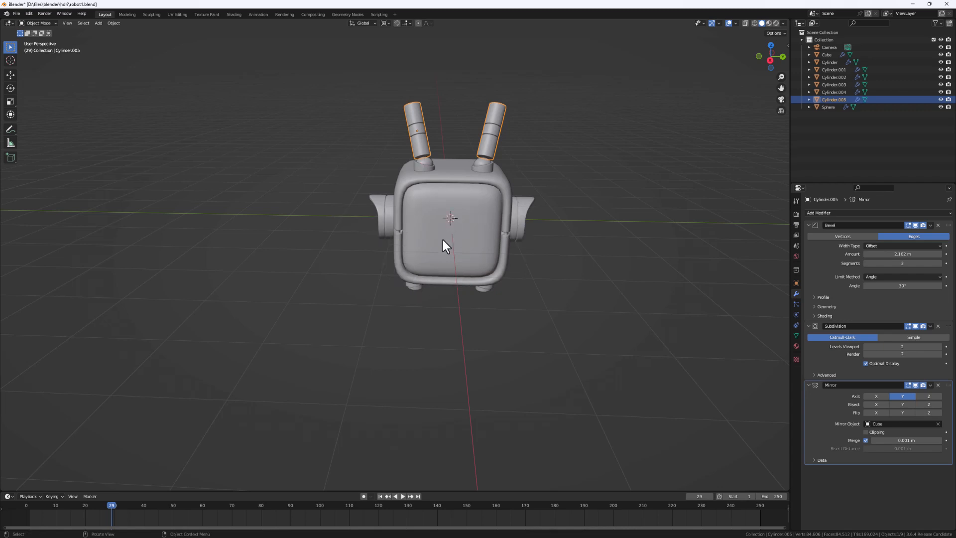
- Add a cube at the world origin and scale it uniformly by about 2.966
middle_click_drag(441, 238, 440, 229)
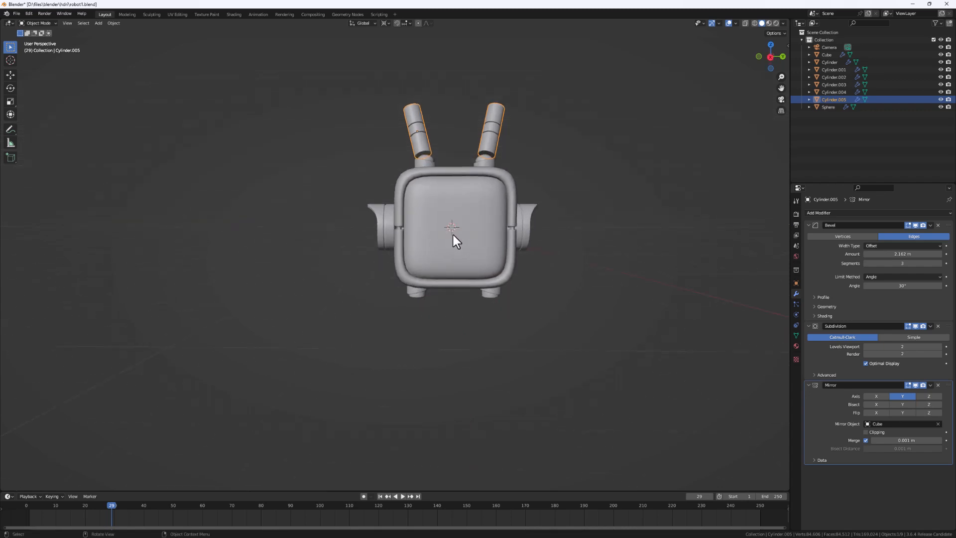
key("shift+a")
mouse_move(453, 232)
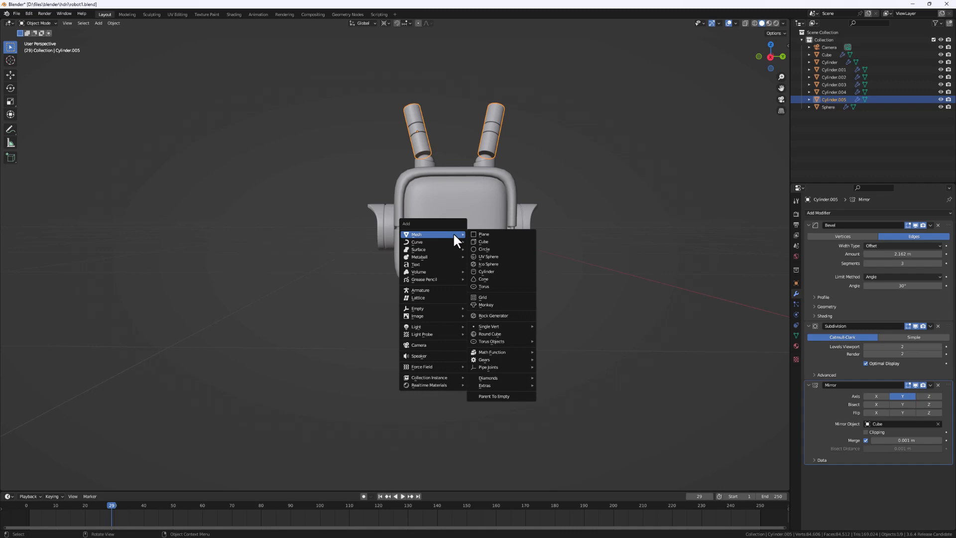
left_click(489, 243)
key("s")
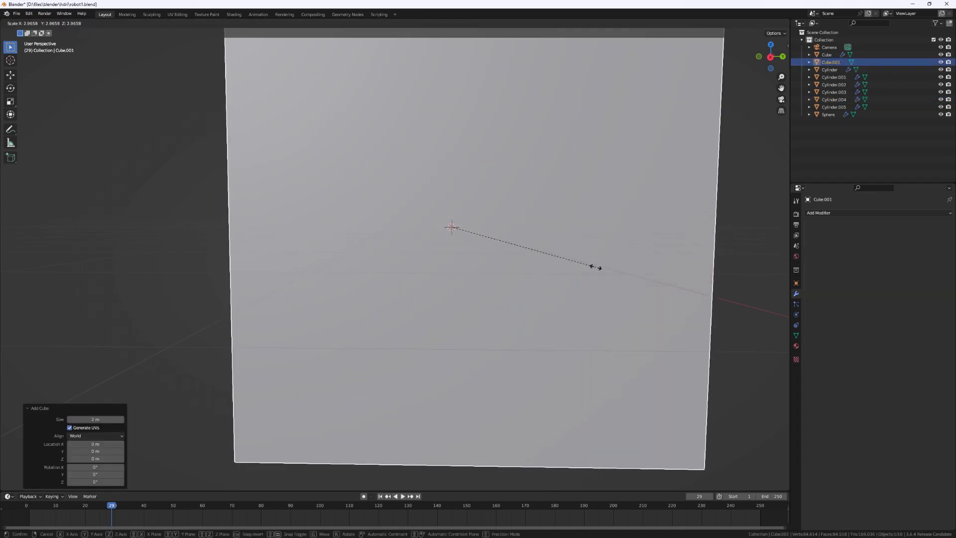
left_click(597, 268)
- Move the large cube down about 4.122 m along the Z axis so it sits beneath the robot as a pedestal
scroll(563, 294, "down", 4)
middle_click_drag(516, 288, 501, 275, "alt")
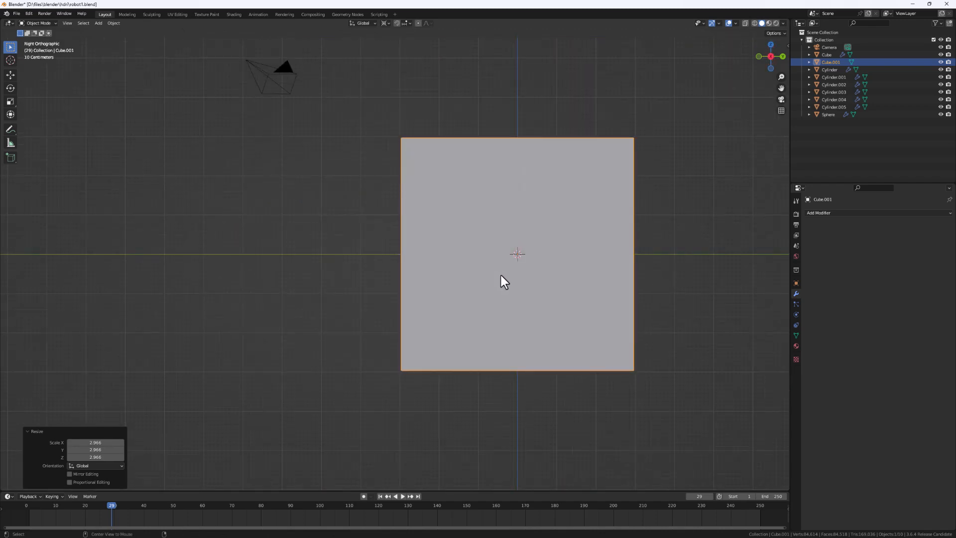
key("g")
key("z")
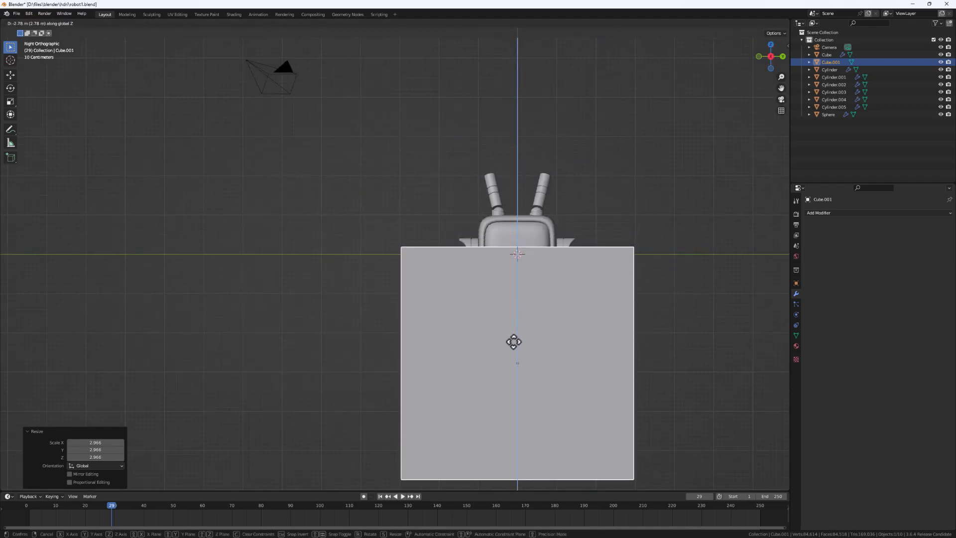
left_click(518, 389)
middle_click_drag(536, 315, 468, 320)
scroll(578, 377, "down", 5)
scroll(525, 381, "up", 6)
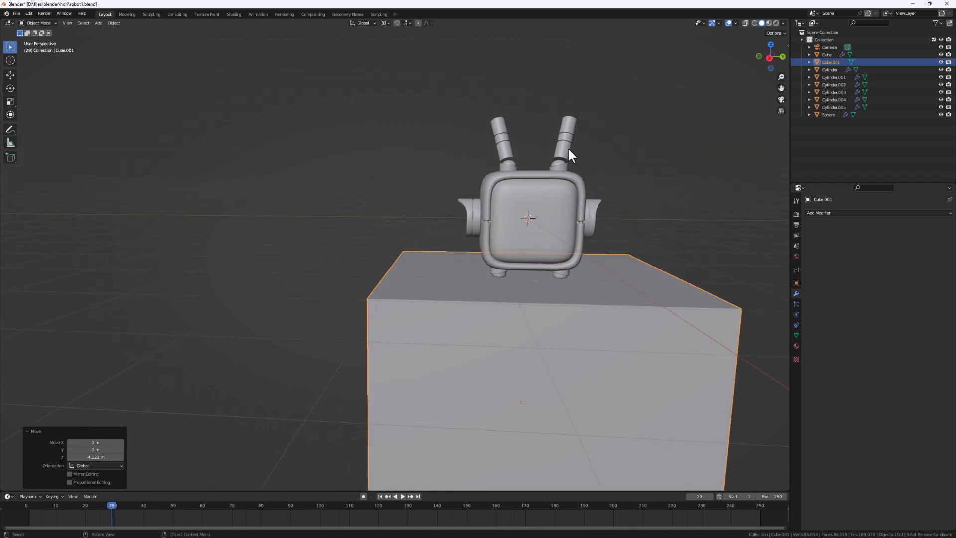
middle_click_drag(568, 147, 585, 315)
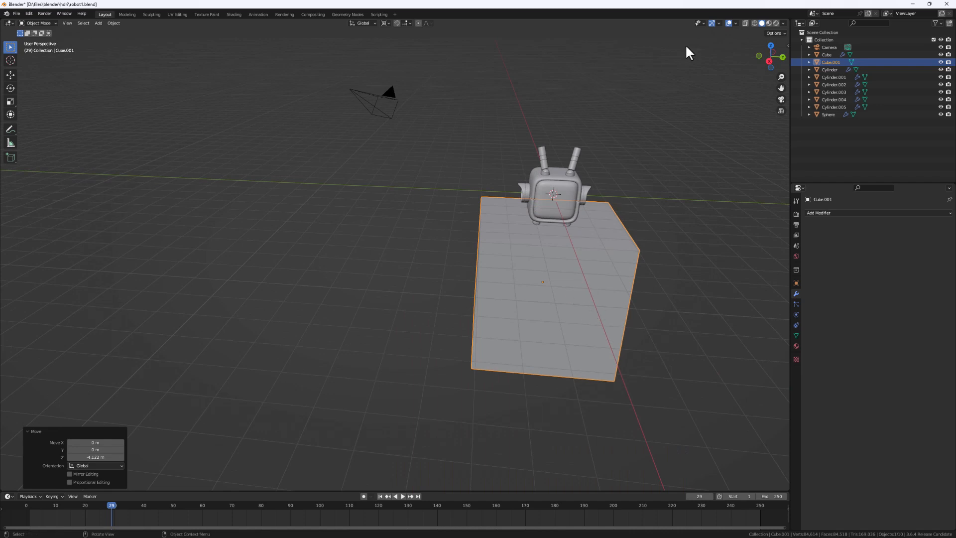
middle_click_drag(550, 343, 536, 258)
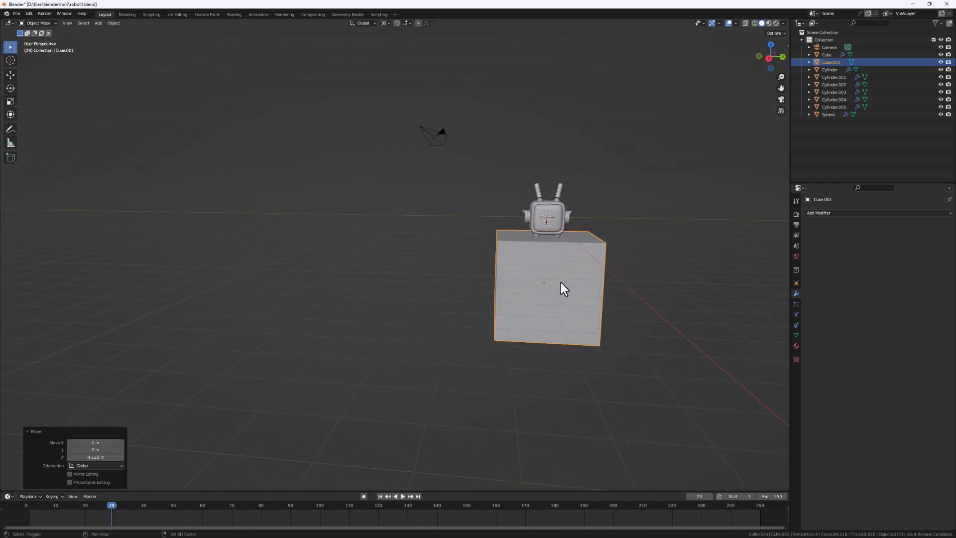
- Add a plane mesh at the world origin
key("shift+a")
mouse_move(560, 279)
left_click(590, 285)
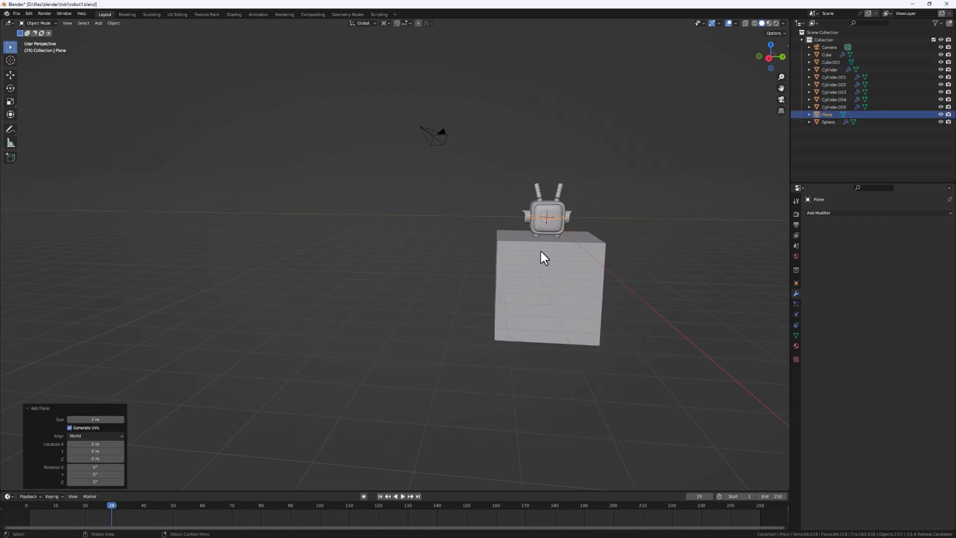
- Scale the plane up uniformly by about 16.8 and move it down about 7.209 m along Z as the floor
key("s")
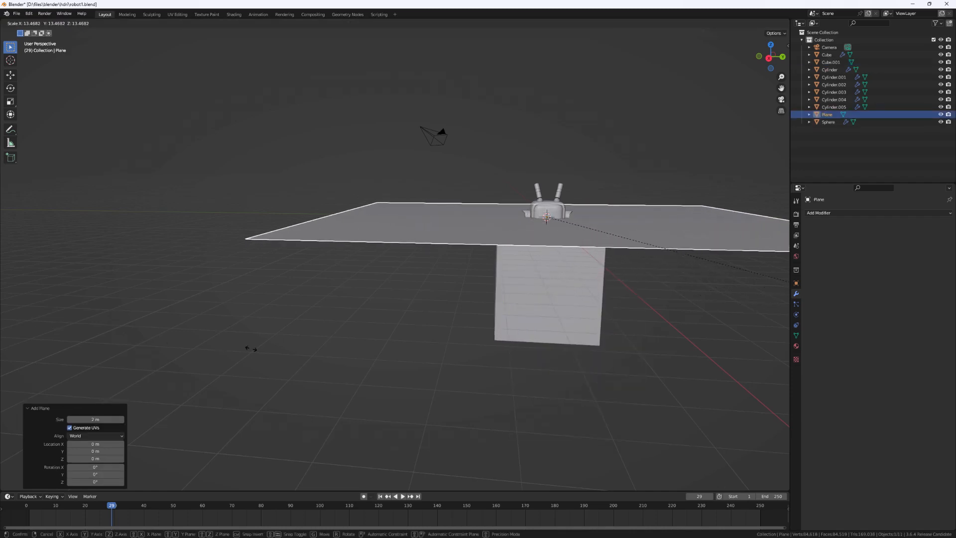
left_click(376, 354)
key("g")
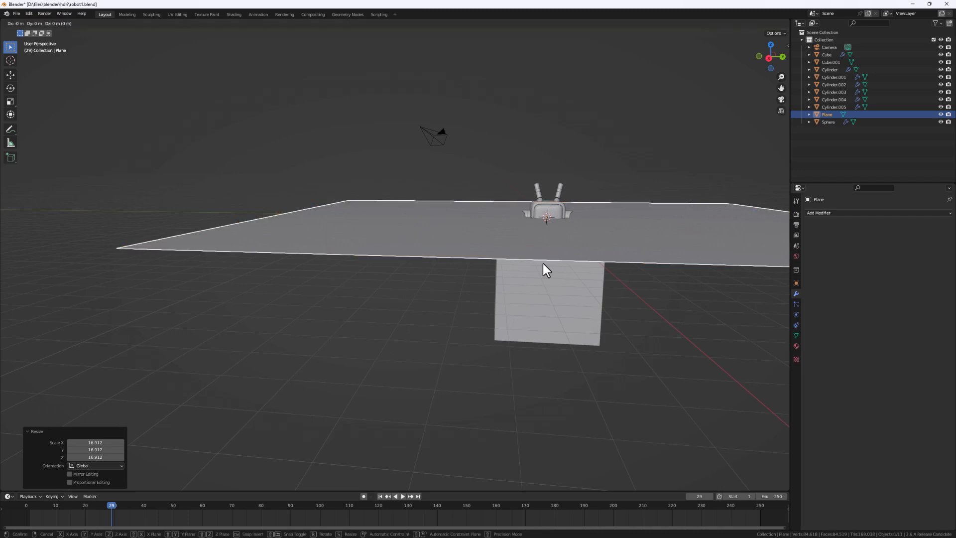
key("z")
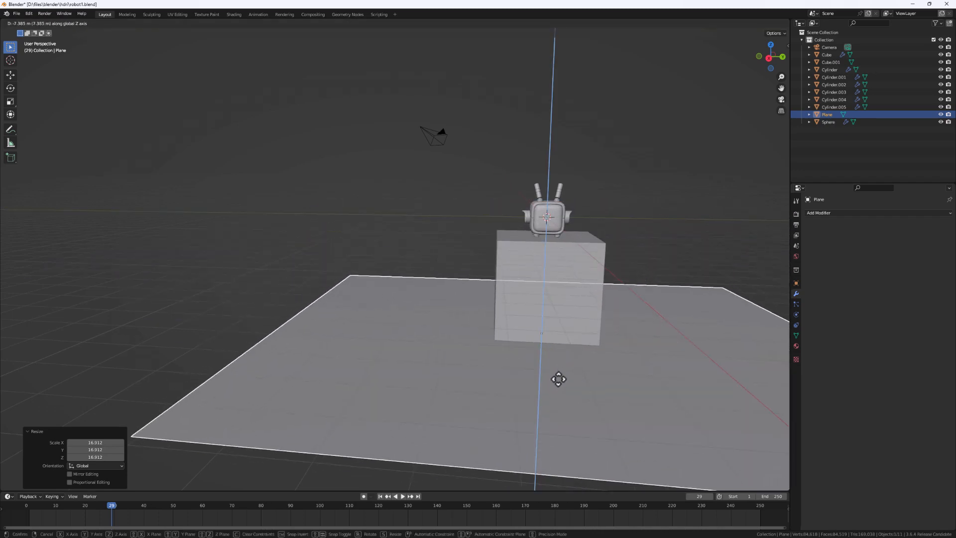
left_click(556, 374)
- Switch the transform pivot away from the 3D cursor and enlarge the floor plane to about 69.3 m square
scroll(513, 348, "down", 3)
key("s")
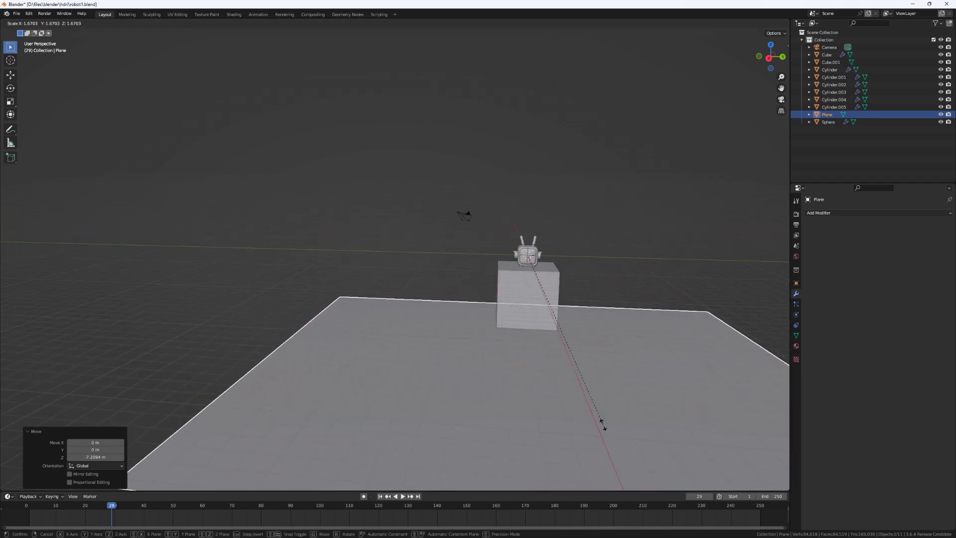
right_click(613, 424)
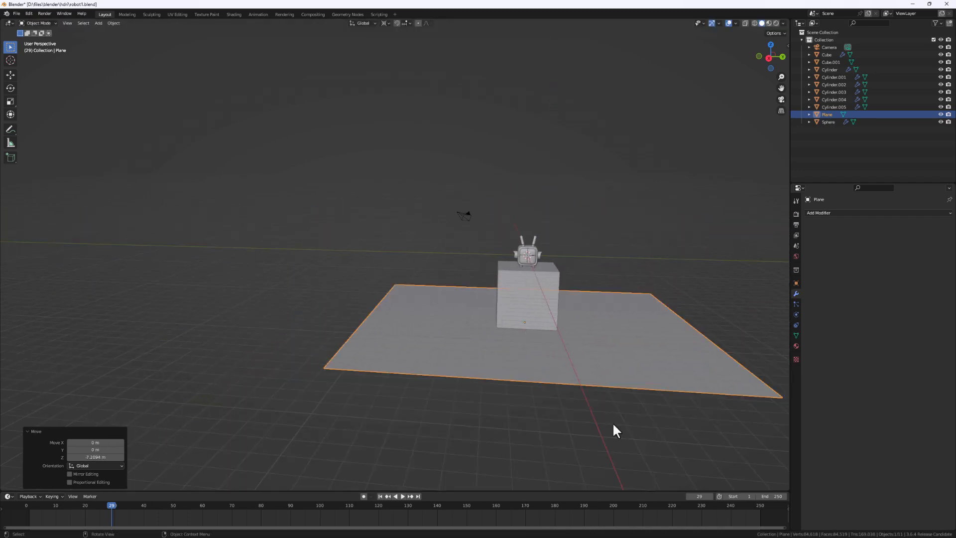
left_click(386, 23)
left_click(396, 35)
key("s")
left_click(572, 388)
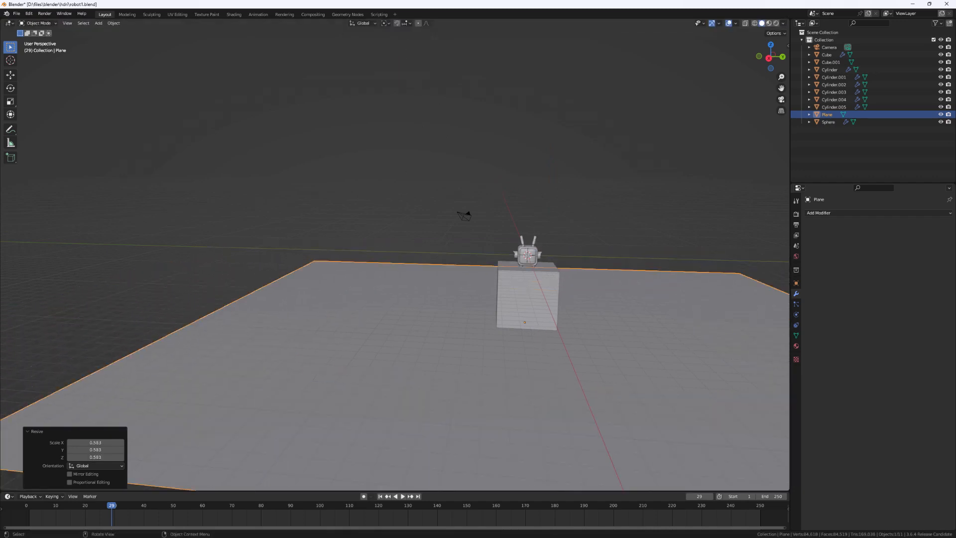
- Extrude the floor plane's edge behind the robot about 53.347 m upward along Z to form a backdrop wall
middle_click_drag(423, 383, 571, 254)
key("Tab")
left_click(621, 251)
scroll(642, 279, "down", 4)
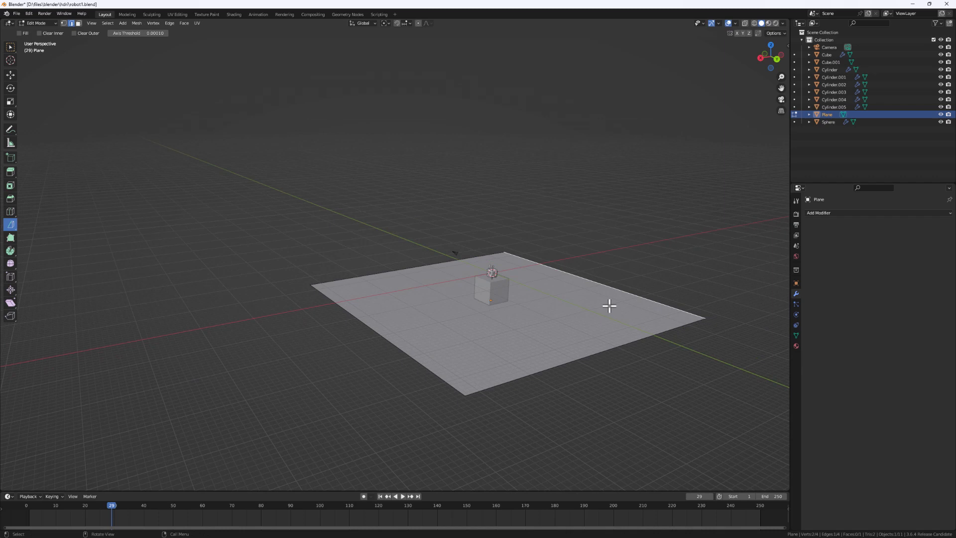
key("e")
key("z")
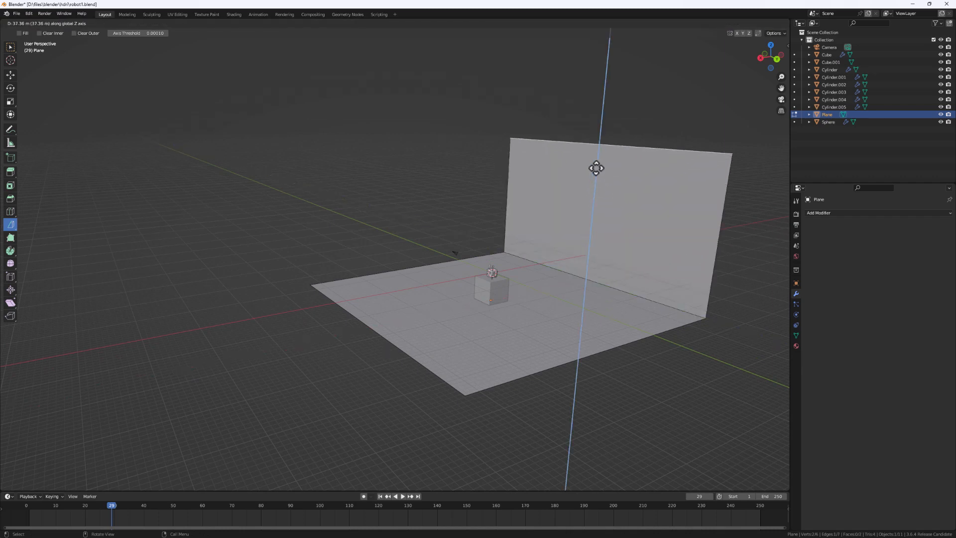
left_click(590, 117)
- Bevel the crease between floor and backdrop wall into a rounded multi-segment curve, and shade the plane smooth
middle_click_drag(577, 339, 623, 326)
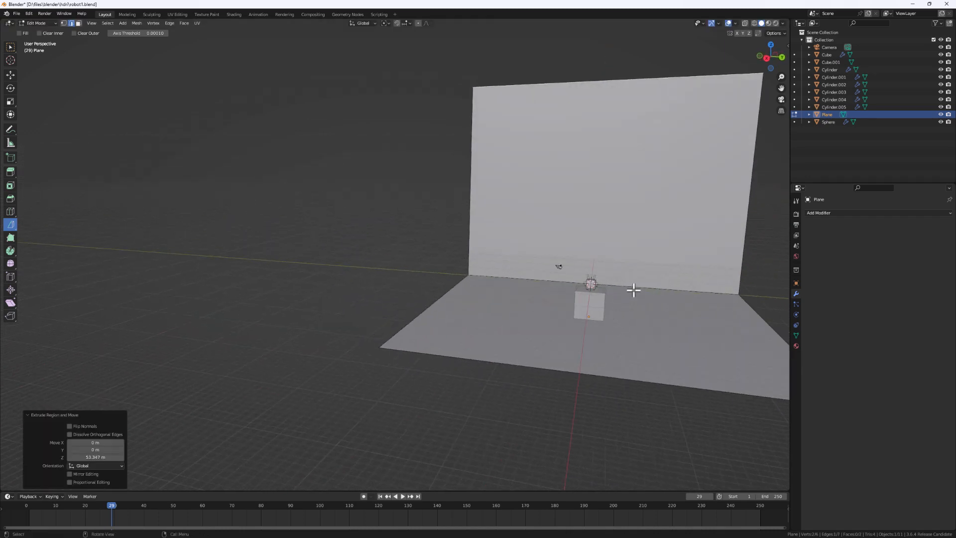
key("ctrl+b")
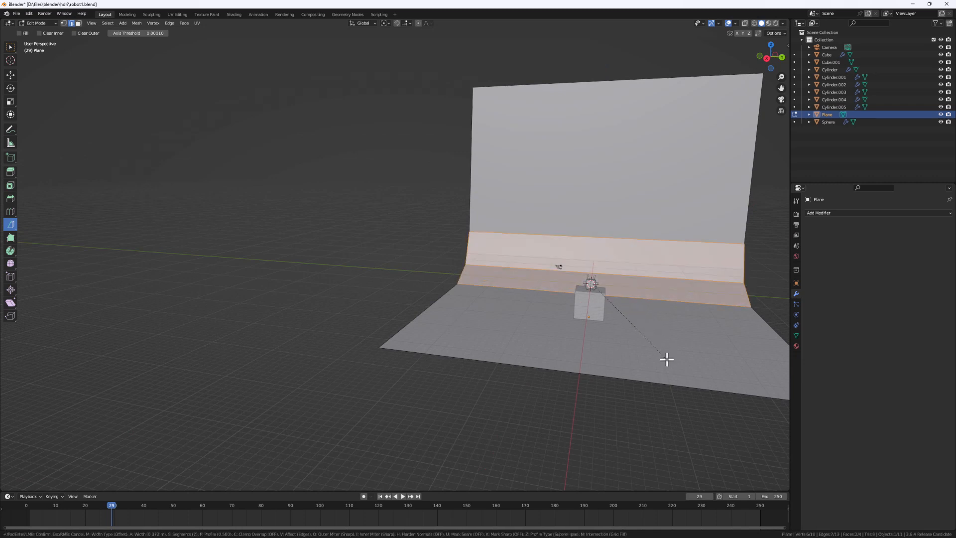
left_click(665, 364)
key("Tab")
right_click(645, 323)
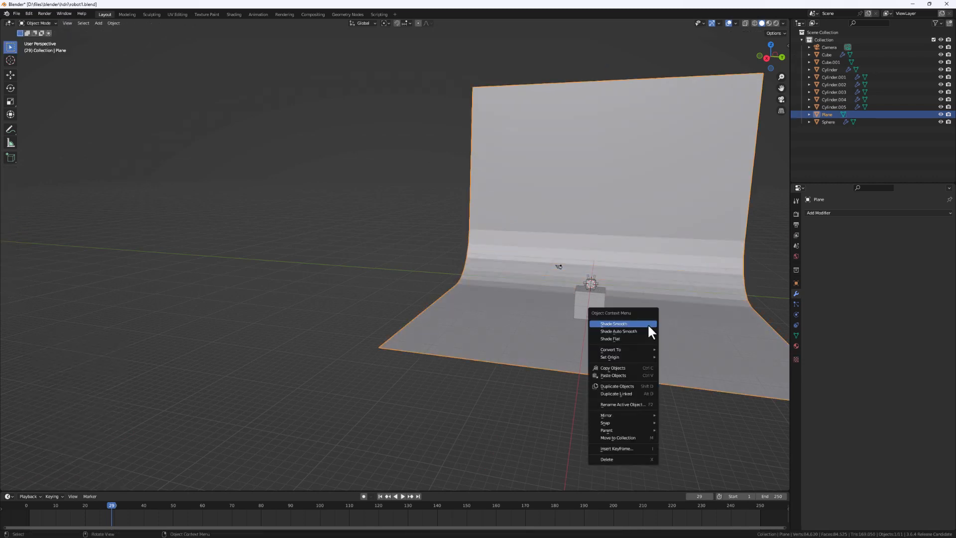
left_click(643, 322)
- Split the 3D viewport into two side-by-side views and turn the enlarged timeline area into a Shader Editor
scroll(629, 331, "up", 5)
scroll(532, 229, "up", 6)
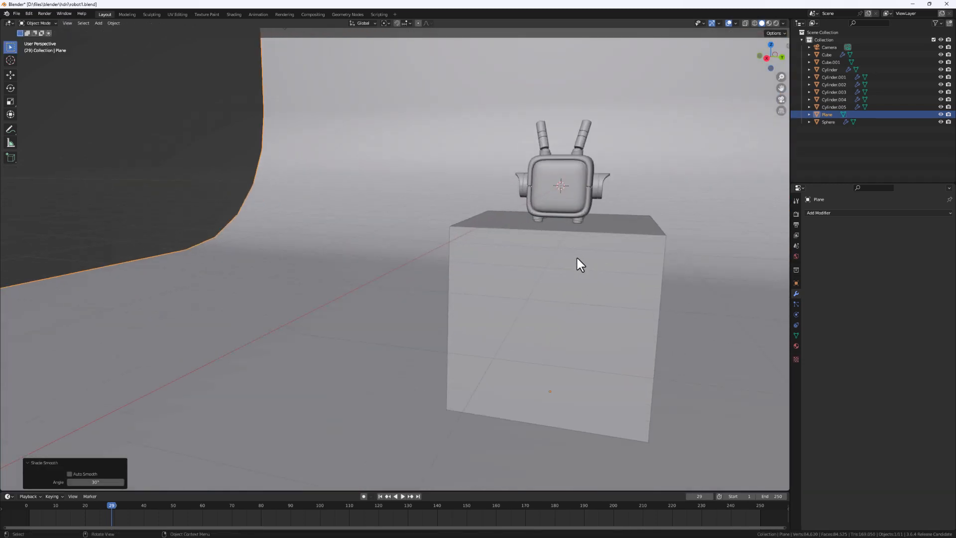
middle_click_drag(578, 258, 597, 254)
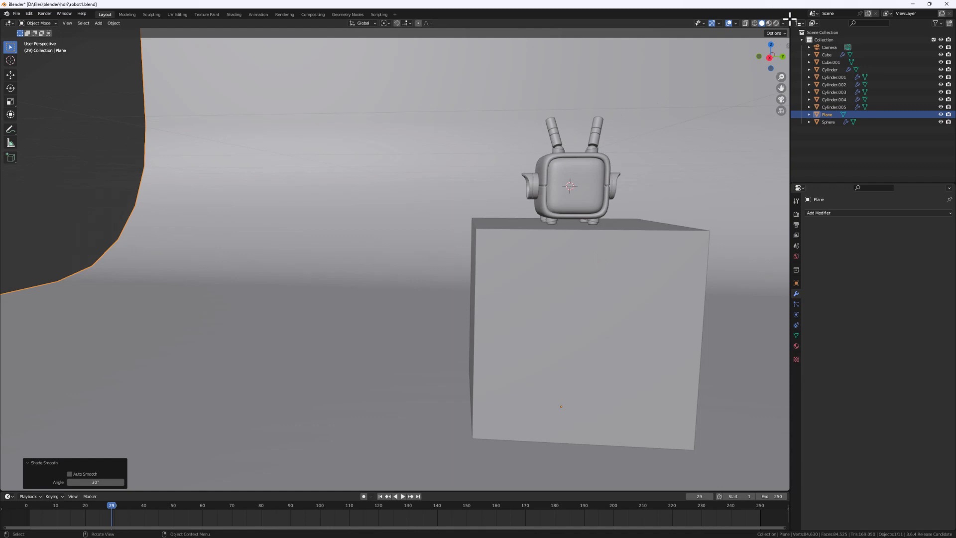
left_click_drag(790, 17, 484, 51)
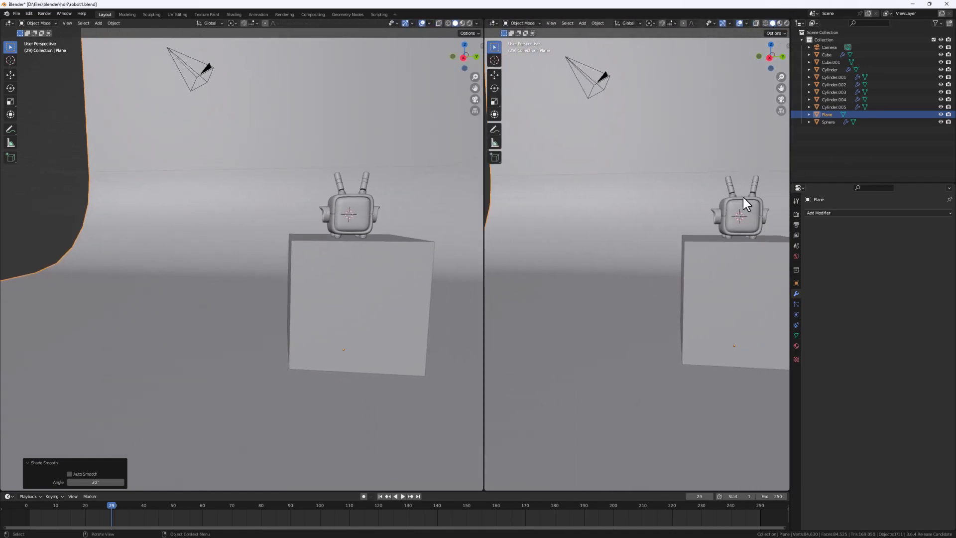
left_click_drag(493, 492, 480, 305)
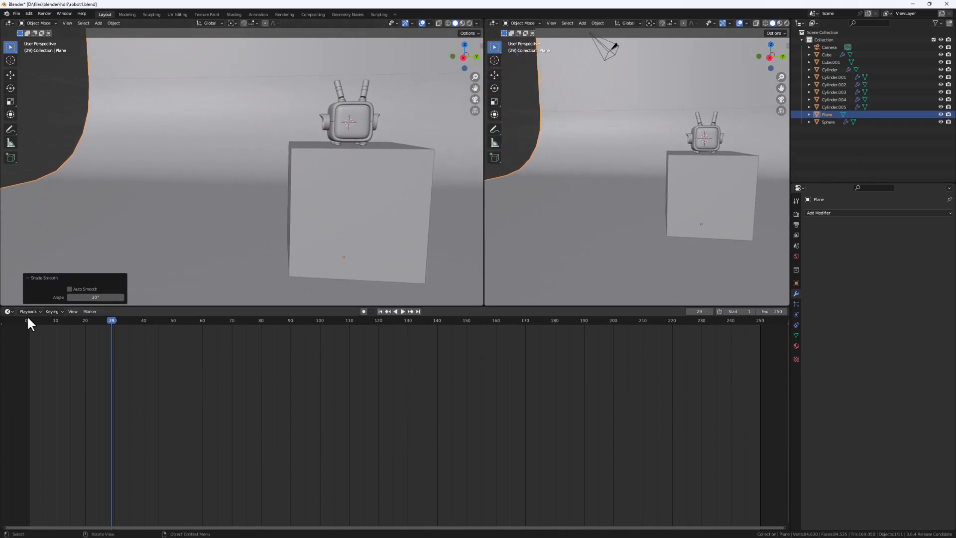
left_click(10, 311)
left_click(33, 382)
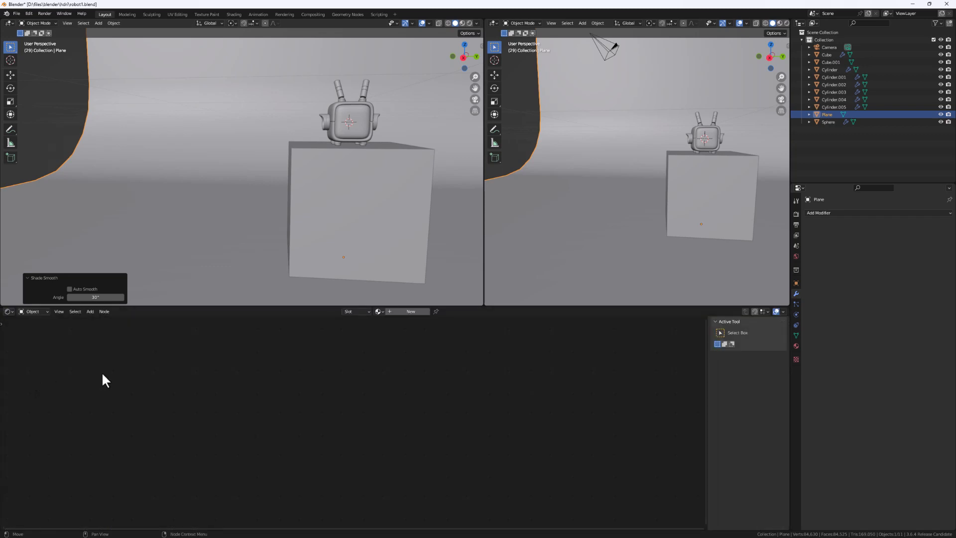
- Show the second 3D viewport through the camera, with the camera frame filling that view
left_click(781, 99)
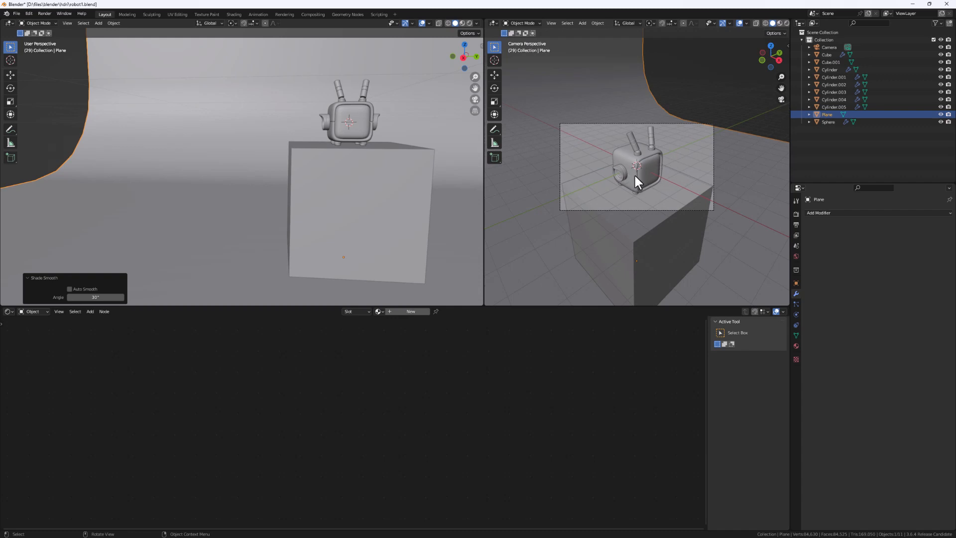
scroll(634, 176, "up", 3)
middle_click_drag(631, 193, 629, 170, "shift")
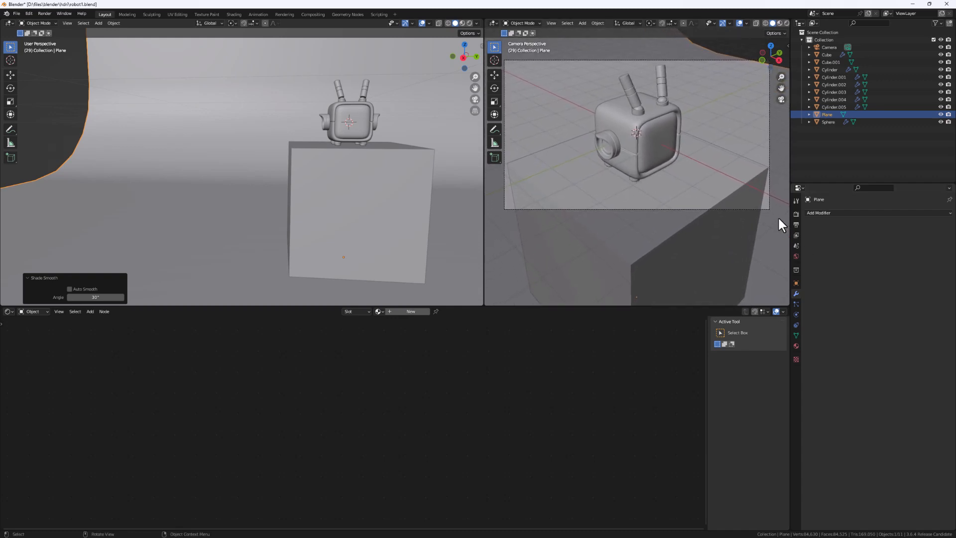
- Set the render engine to Cycles and the render device to GPU Compute
left_click(795, 215)
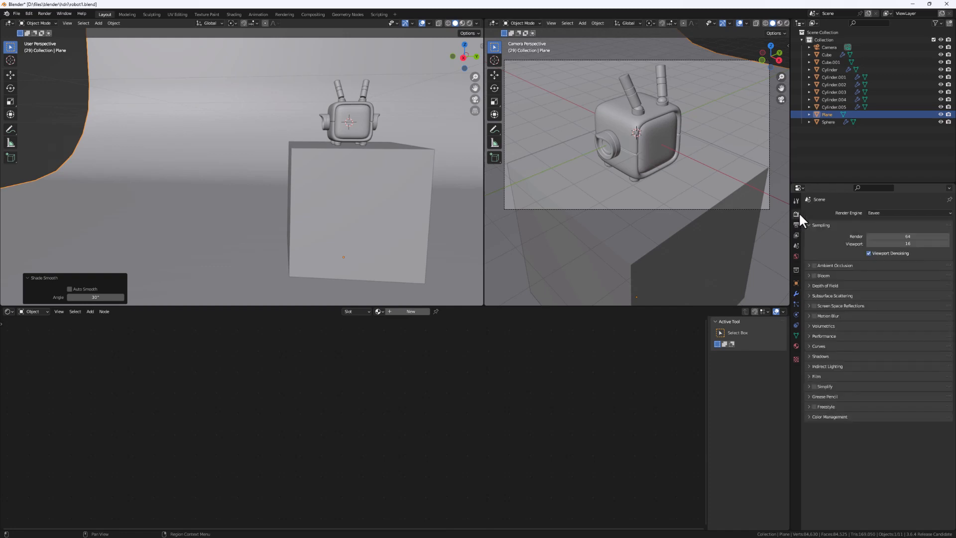
left_click(877, 211)
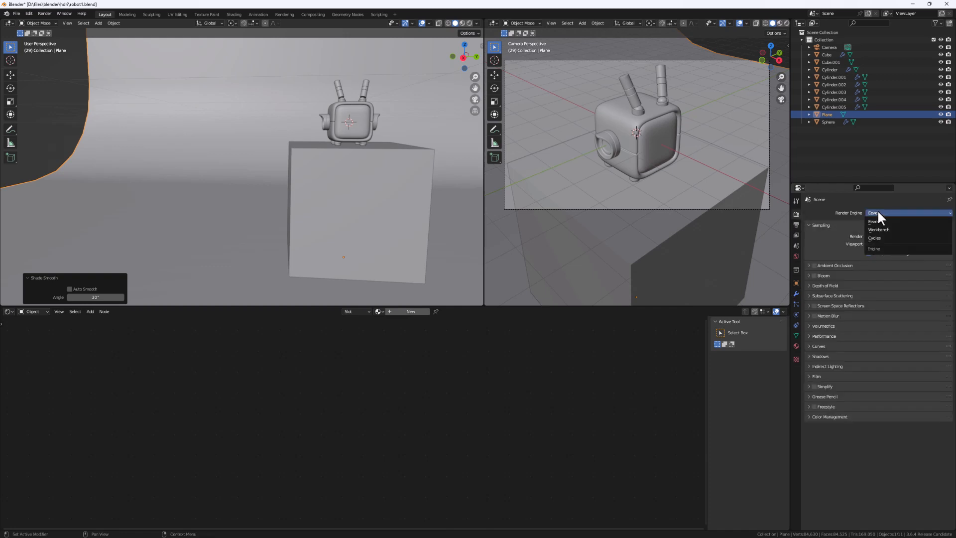
left_click(889, 238)
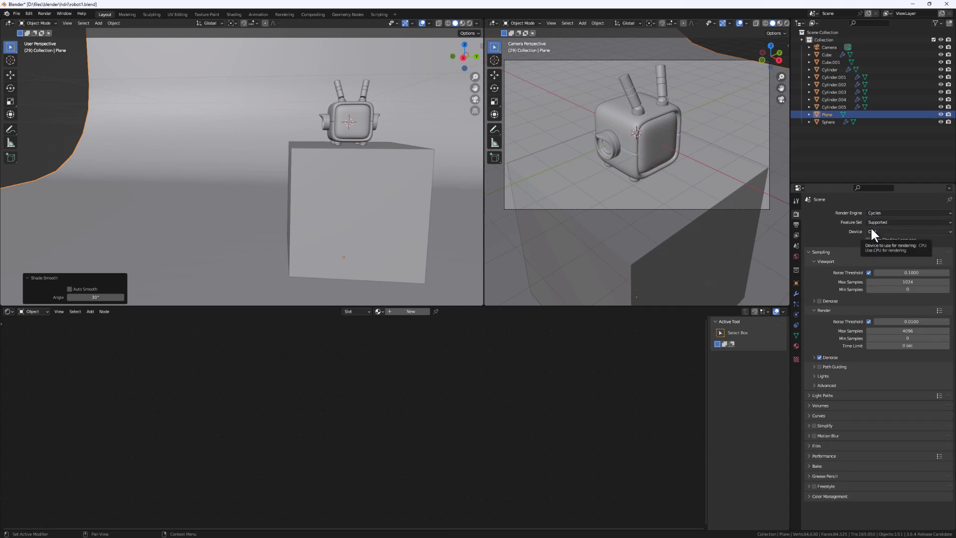
left_click(868, 229)
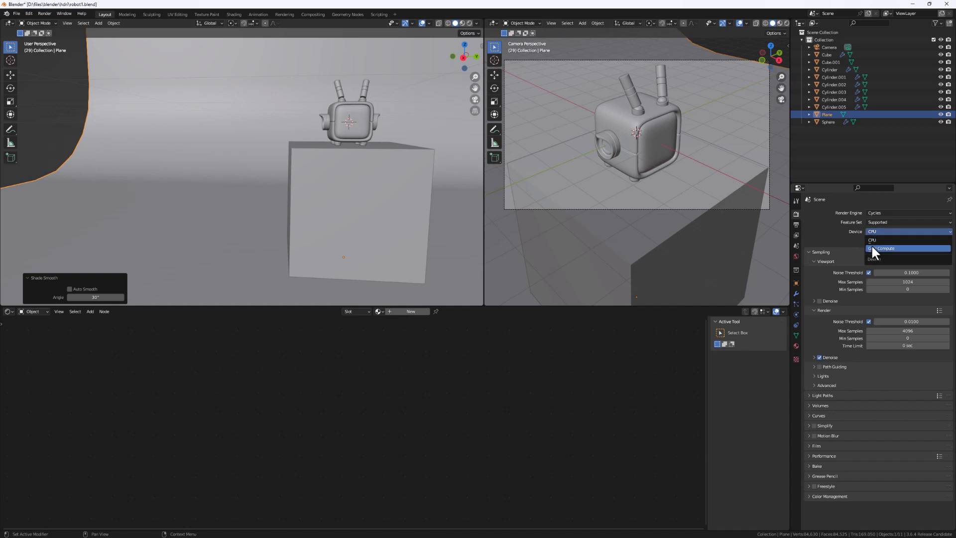
left_click(871, 246)
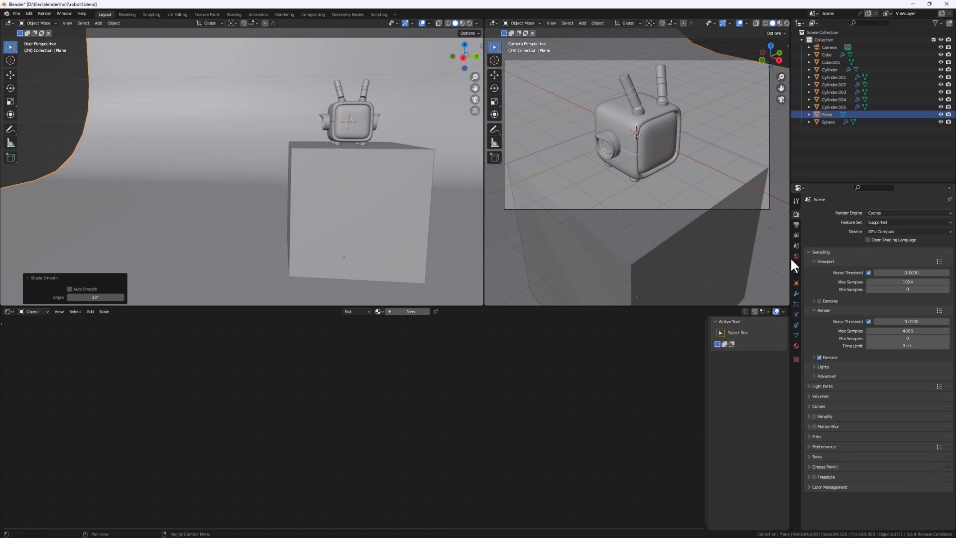
- Set the output's horizontal resolution to 1080 px for a square 1080 x 1080 frame
left_click(796, 224)
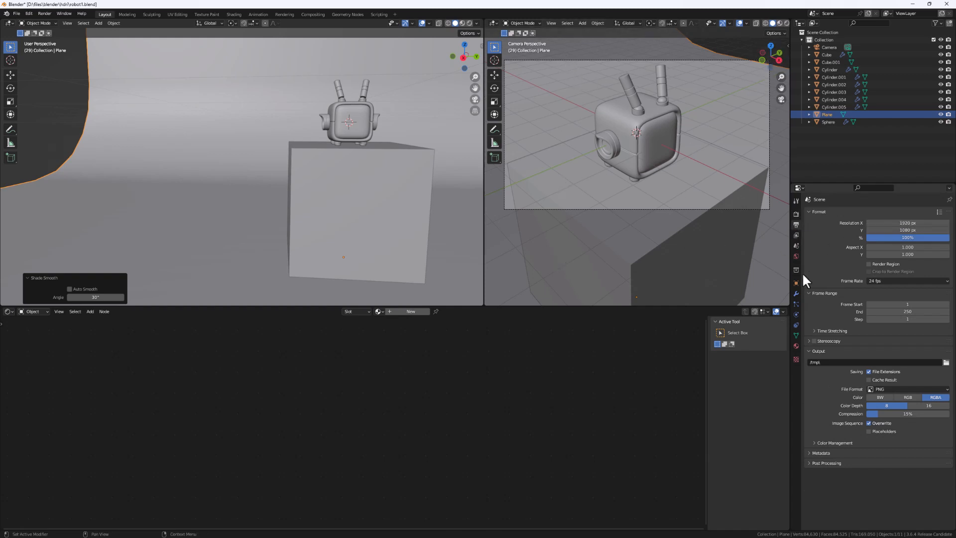
left_click(905, 223)
type("108")
key("Return")
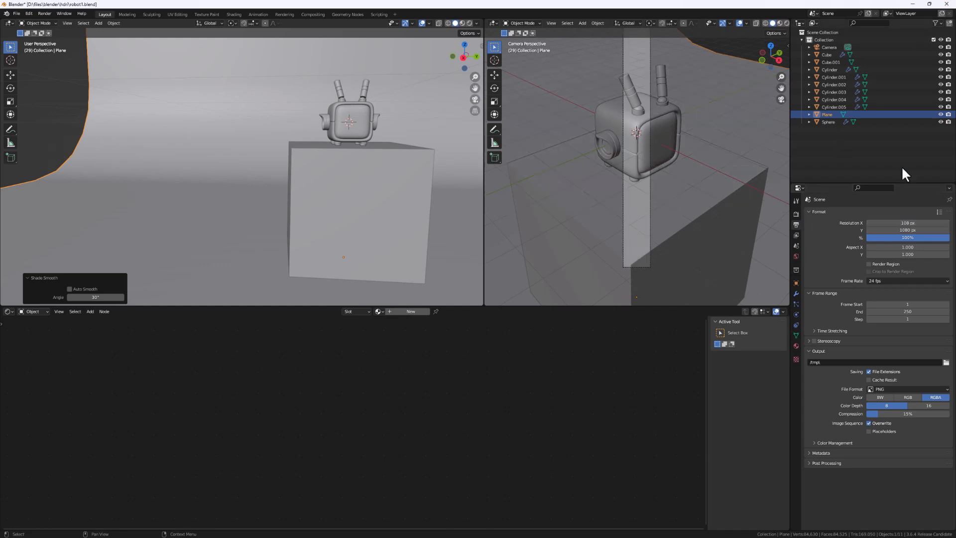
left_click(904, 223)
left_click(889, 223)
type("0")
key("Return")
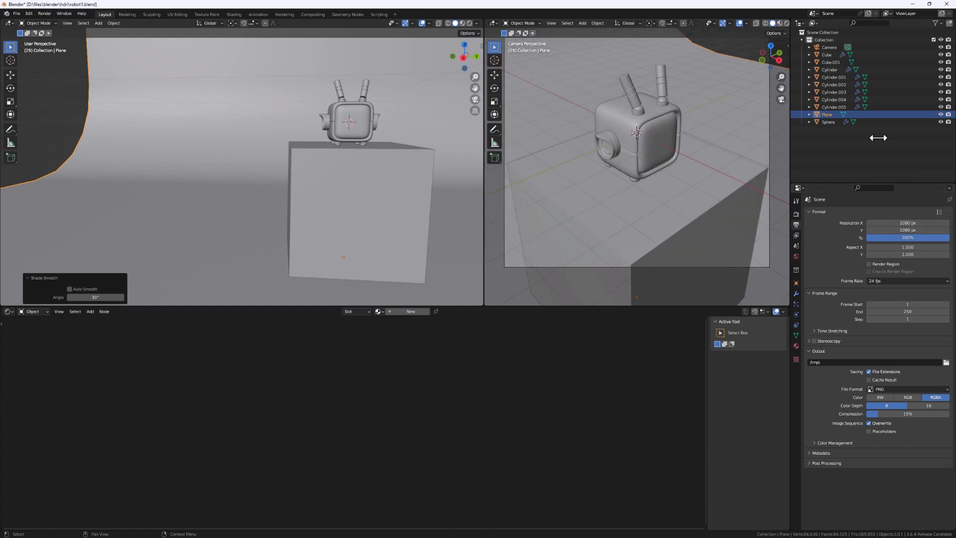
- Lock the camera to the view in the camera viewport
middle_click_drag(704, 116, 693, 154, "shift")
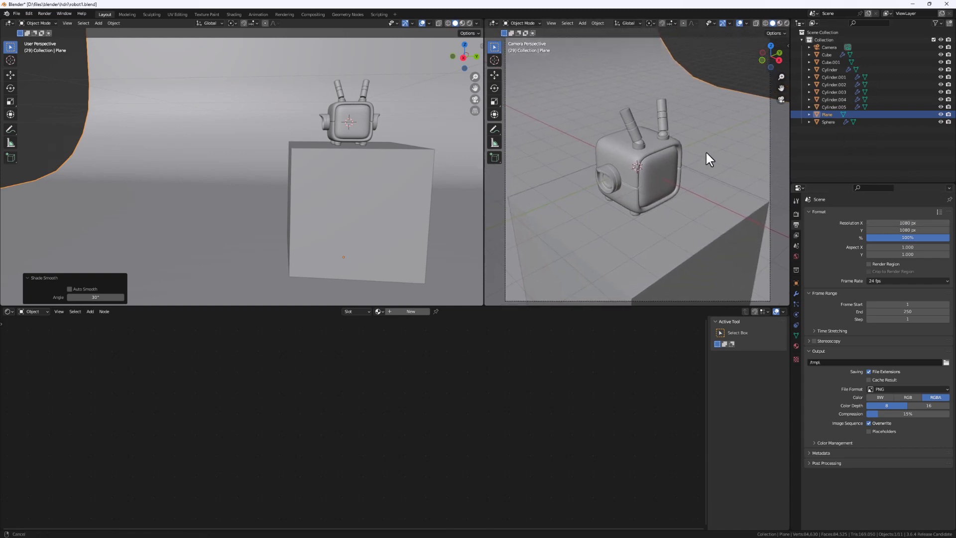
scroll(706, 152, "down", 3)
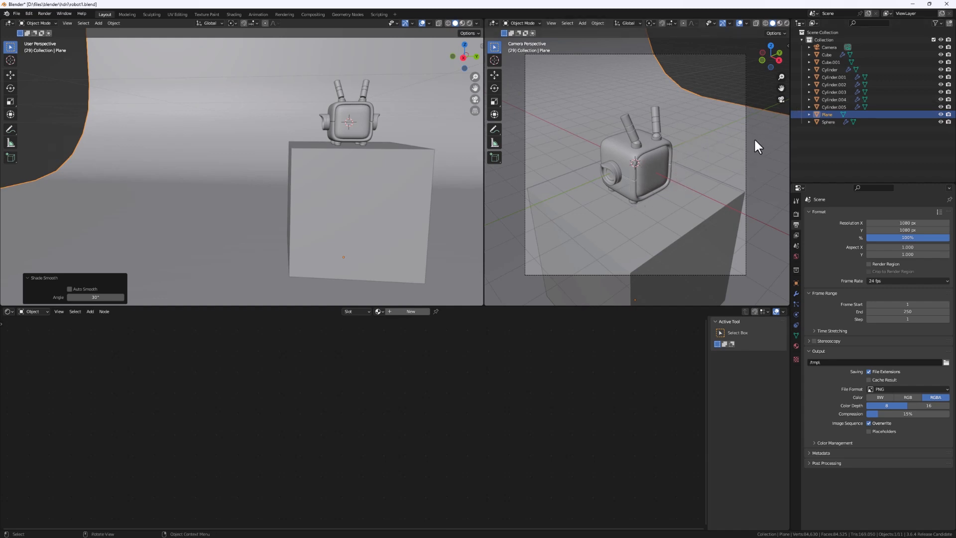
key("n")
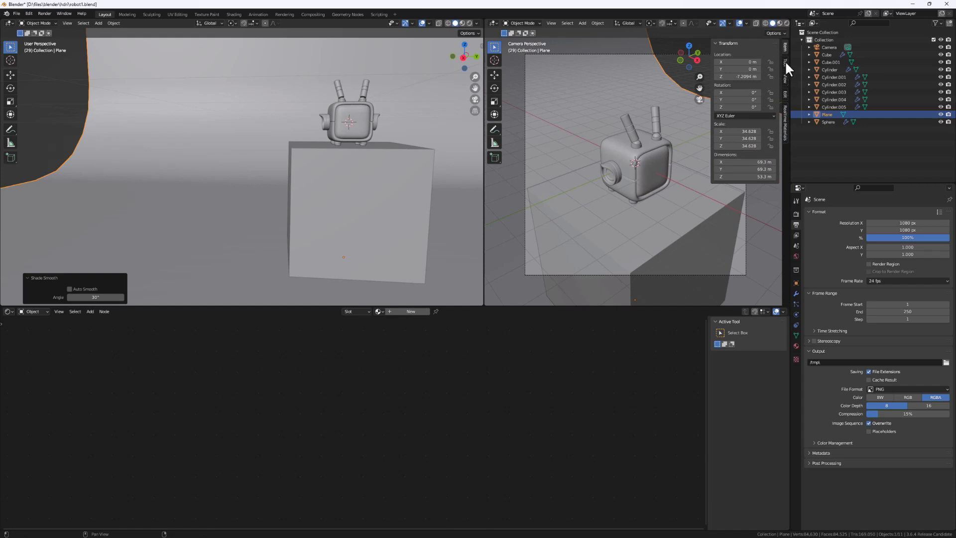
left_click(785, 79)
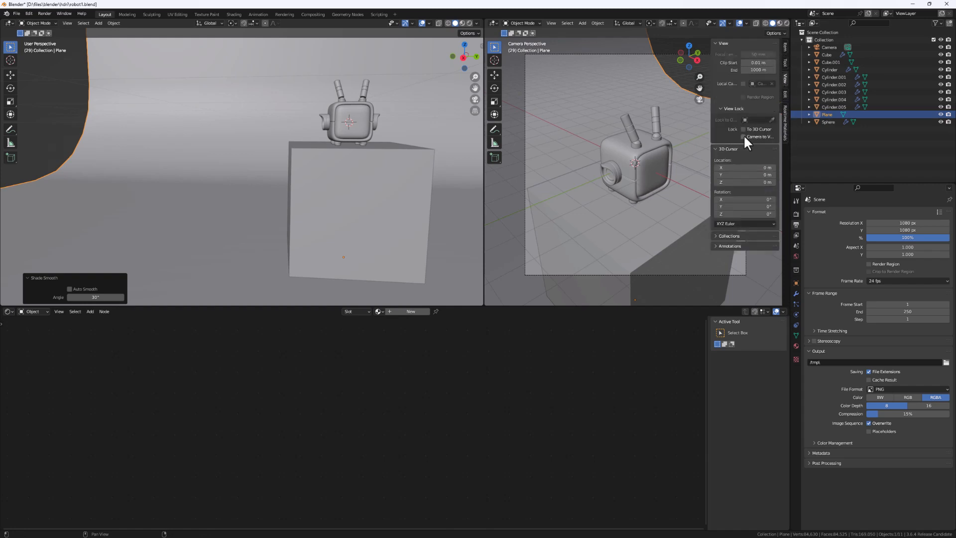
key("n")
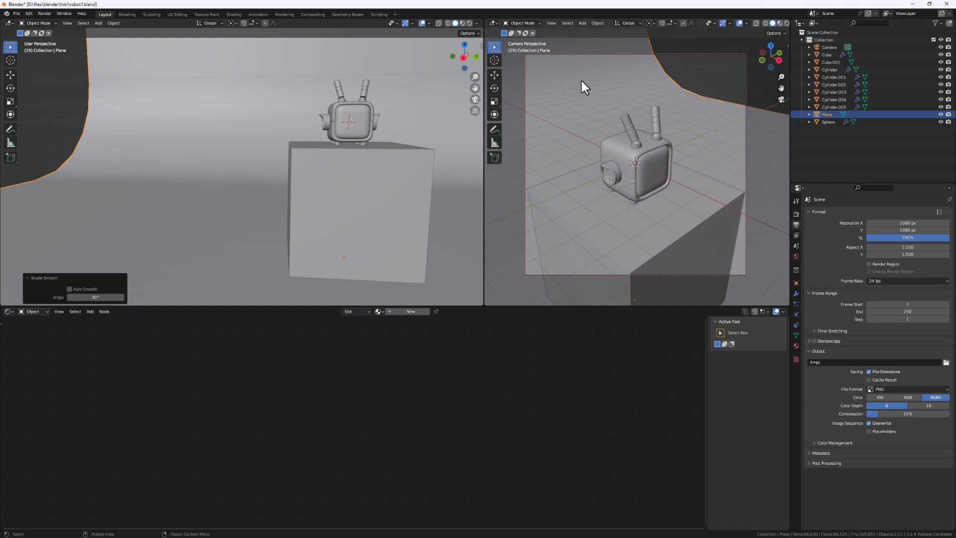
- Hide the overlays, gizmos and toolbar in the camera viewport
left_click(739, 23)
left_click(723, 23)
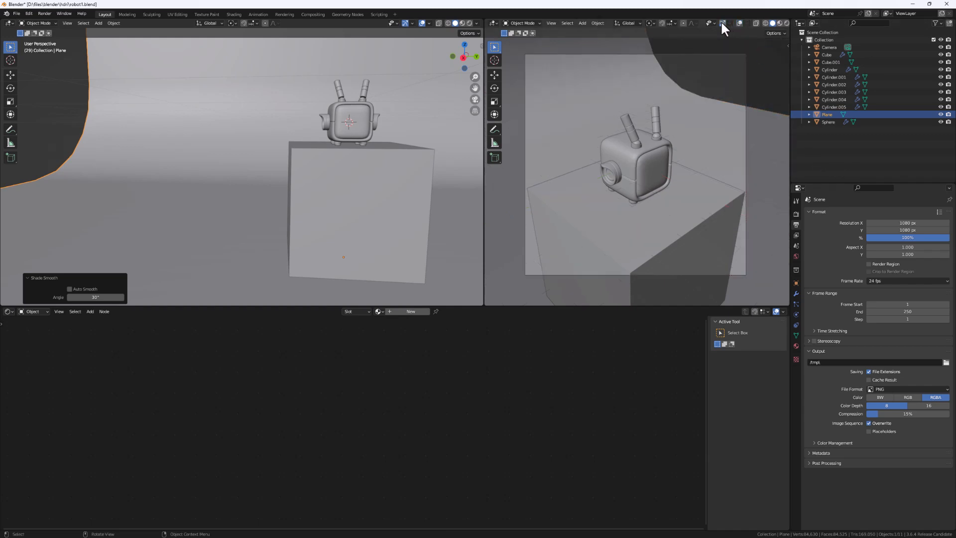
key("t")
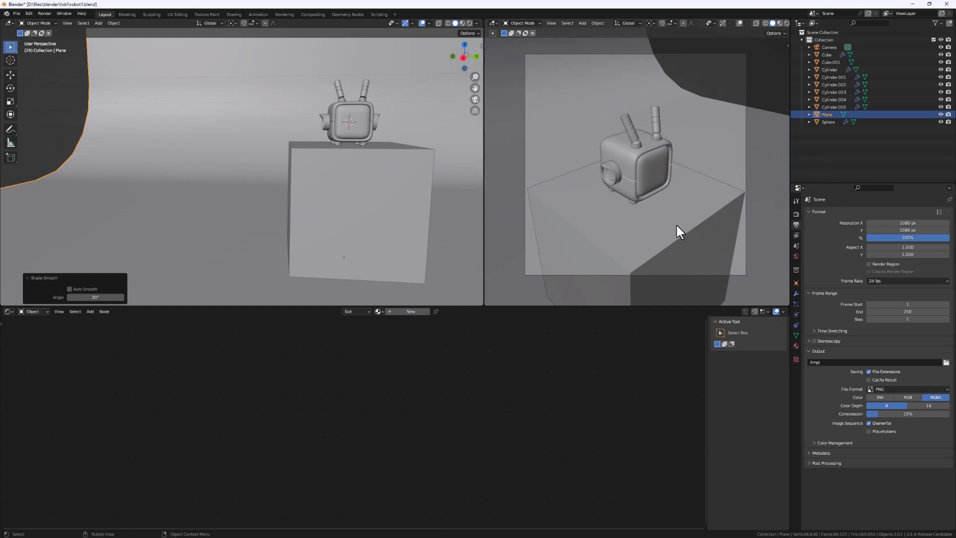
- Reposition the camera to a lower, more frontal angle on the robot and select the robot's body
middle_click_drag(676, 223, 679, 147)
middle_click_drag(660, 211, 625, 233)
left_click(649, 201)
scroll(662, 225, "up", 4)
scroll(657, 227, "down", 2)
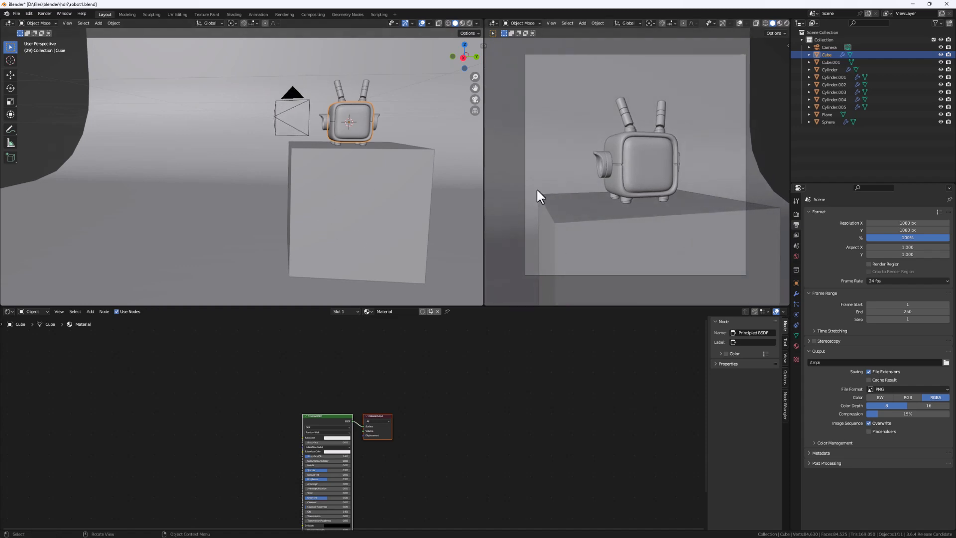
- Apply the scale of the pedestal cube beneath the robot
left_click(372, 197)
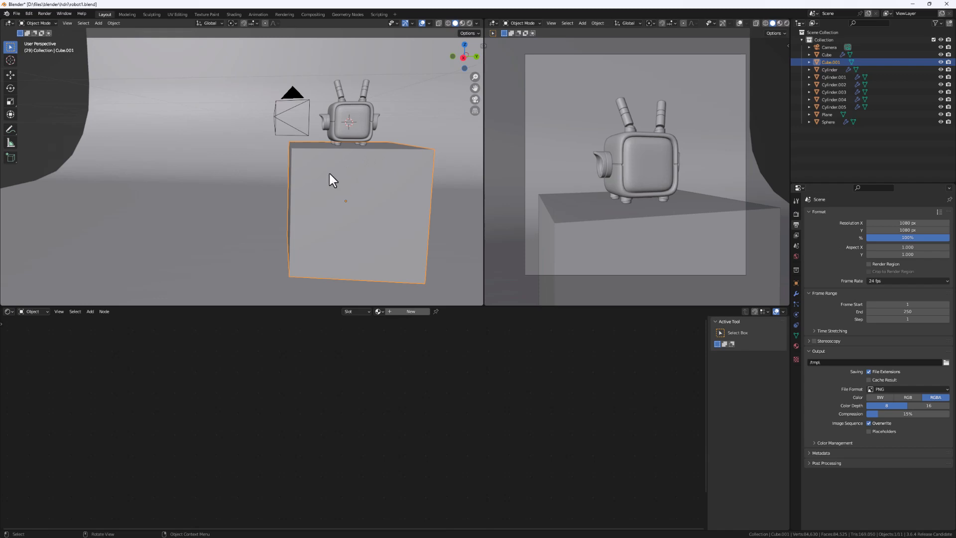
key("ctrl+a")
left_click(343, 208)
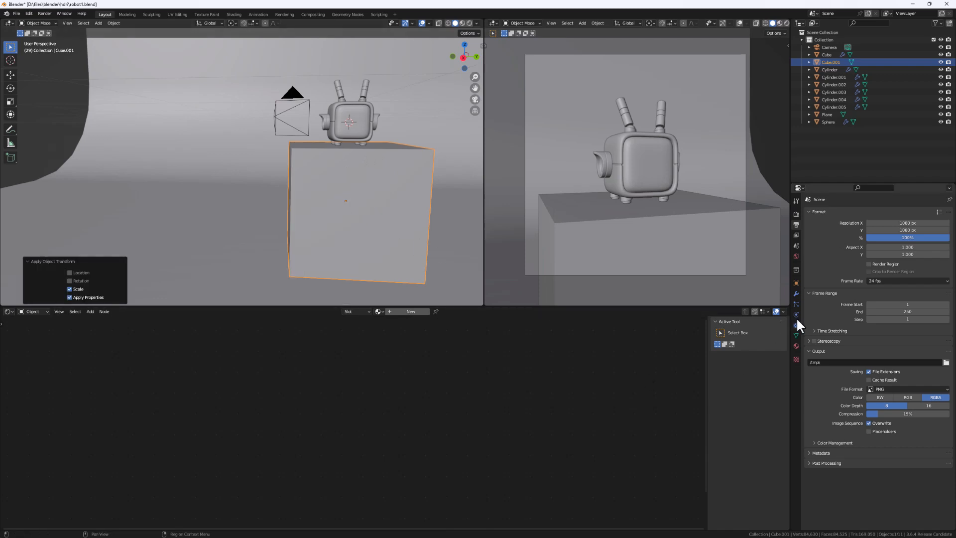
- Add a Bevel modifier to the pedestal cube and set its segments to 3
left_click(796, 295)
left_click(832, 213)
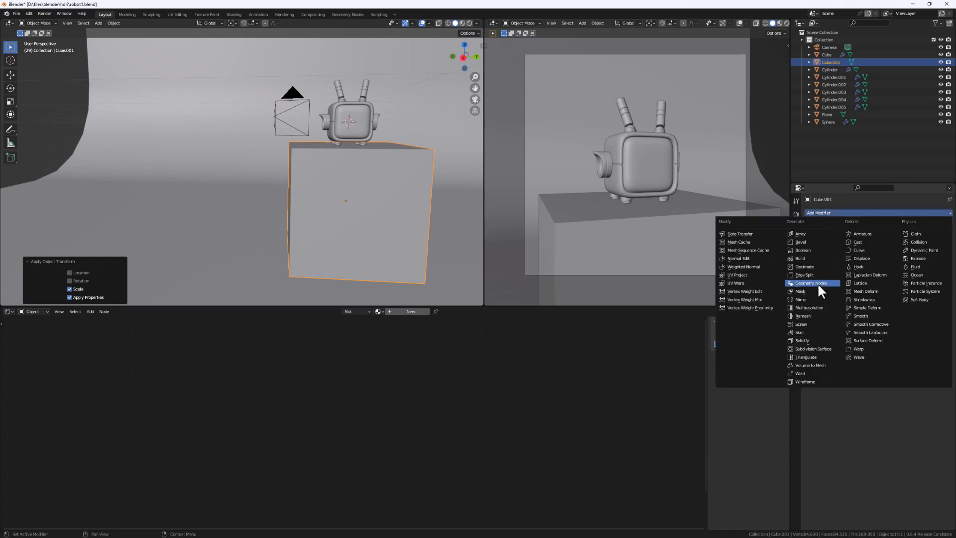
left_click(801, 242)
scroll(377, 143, "up", 3)
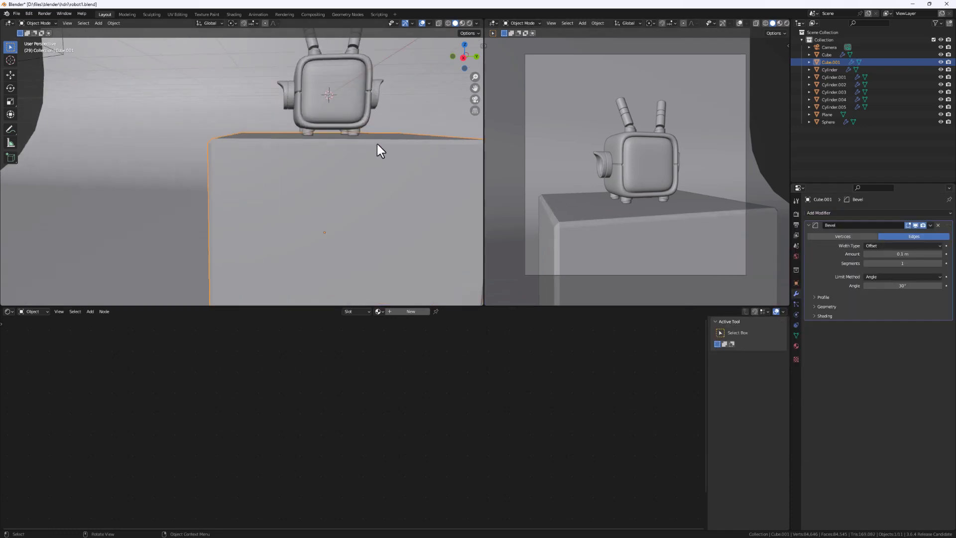
middle_click_drag(378, 144, 376, 153)
left_click(939, 263)
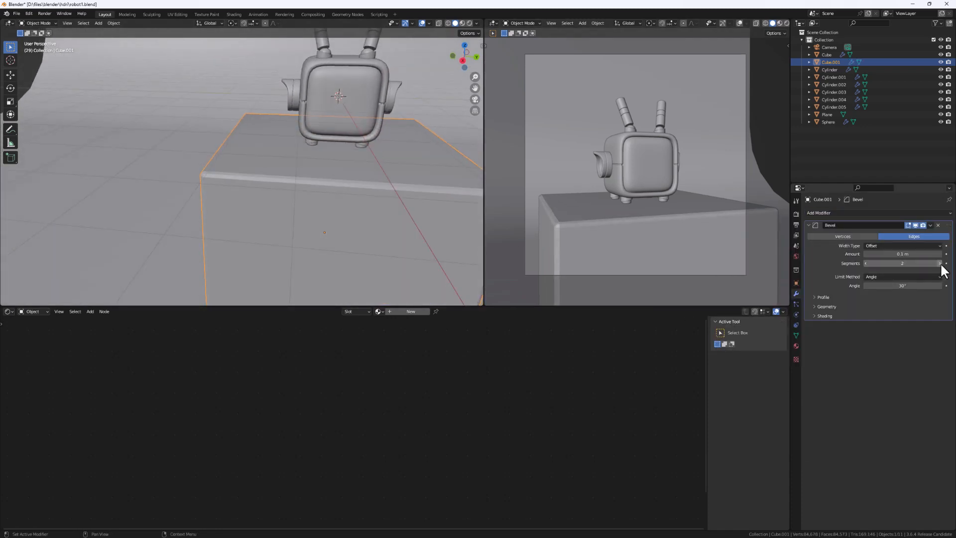
left_click(940, 262)
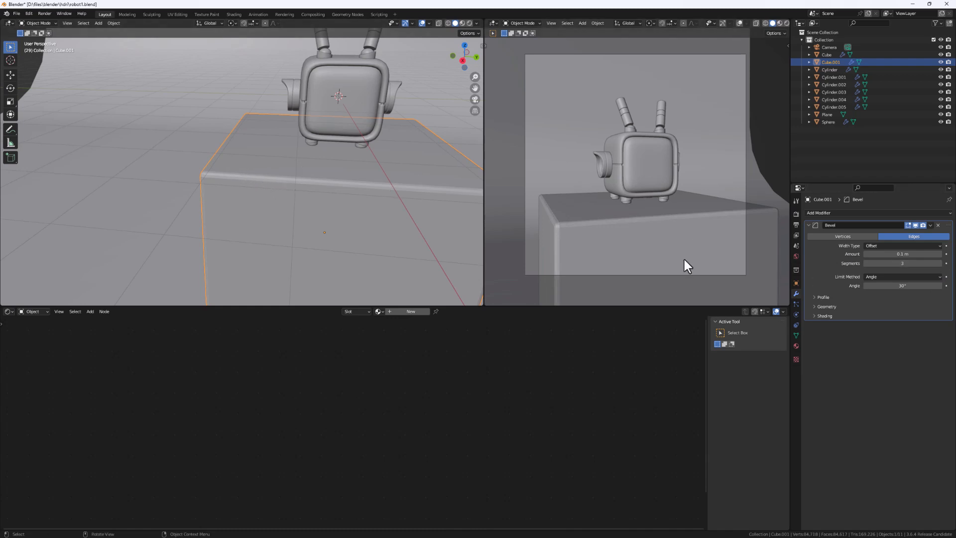
- Shade the beveled pedestal with Auto Smooth
right_click(362, 195)
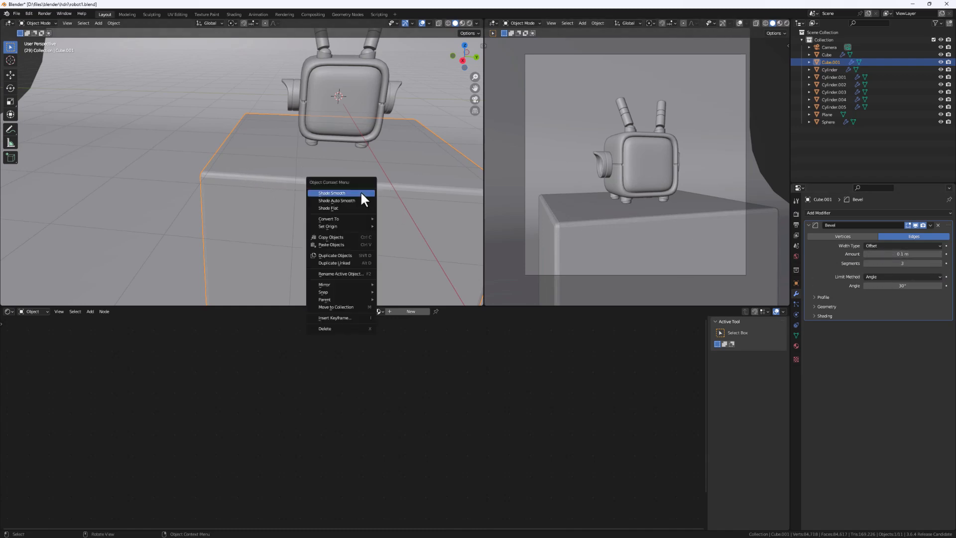
left_click(348, 200)
scroll(351, 231, "down", 3)
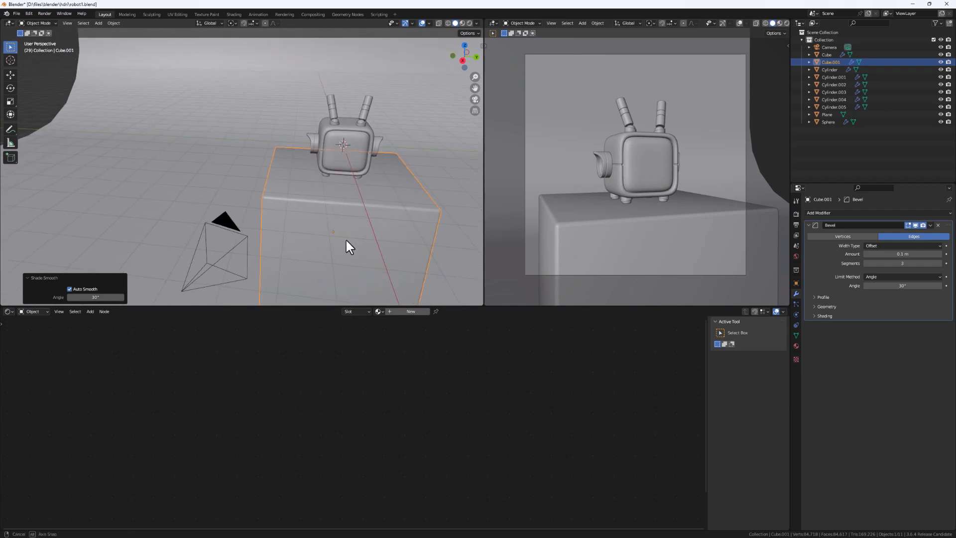
middle_click_drag(346, 240, 338, 234)
- Reframe the camera on the robot and move the curved backdrop 21.411 m along the global Y axis to fill the frame
mouse_move(661, 226)
middle_mouse_down()
mouse_move(599, 229)
mouse_move(662, 225)
middle_mouse_up()
scroll(322, 186, "down", 5)
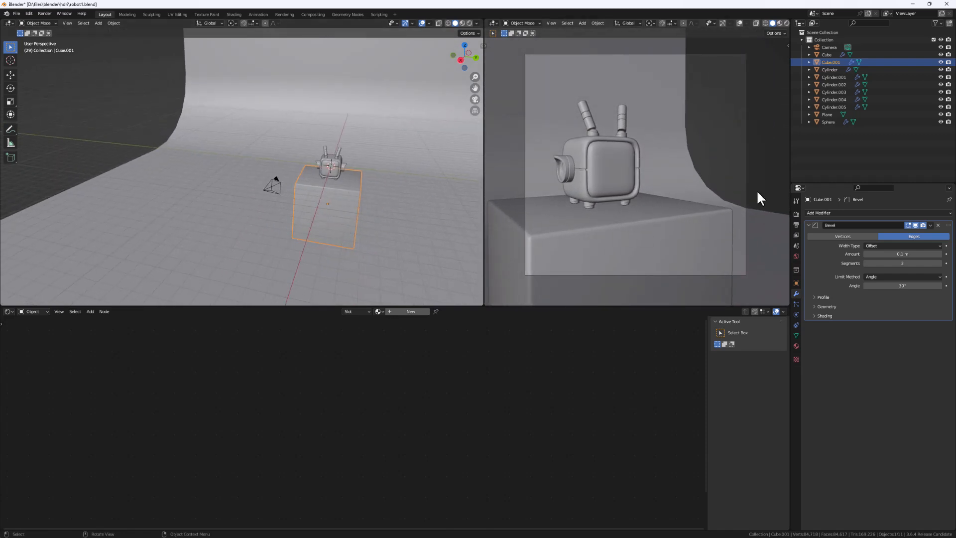
left_click(368, 162)
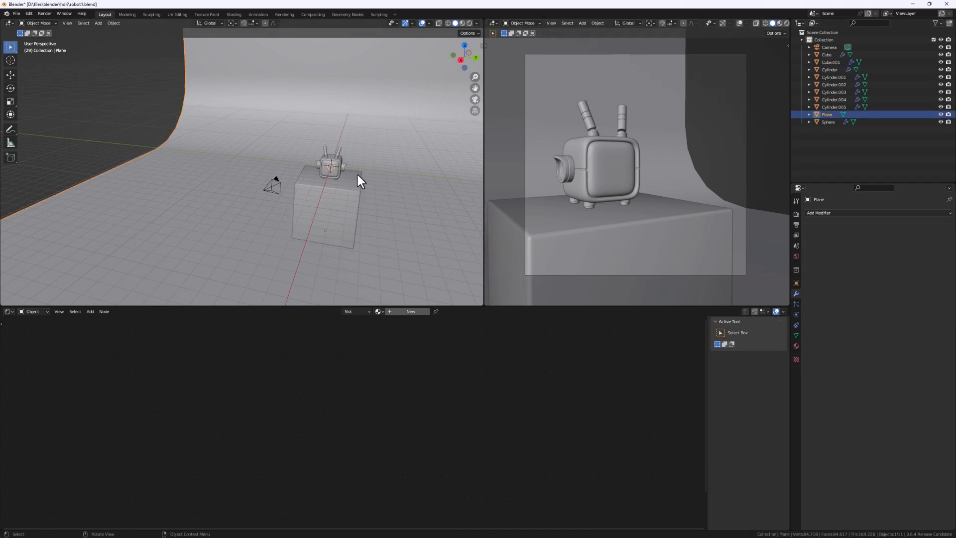
key("g")
key("y")
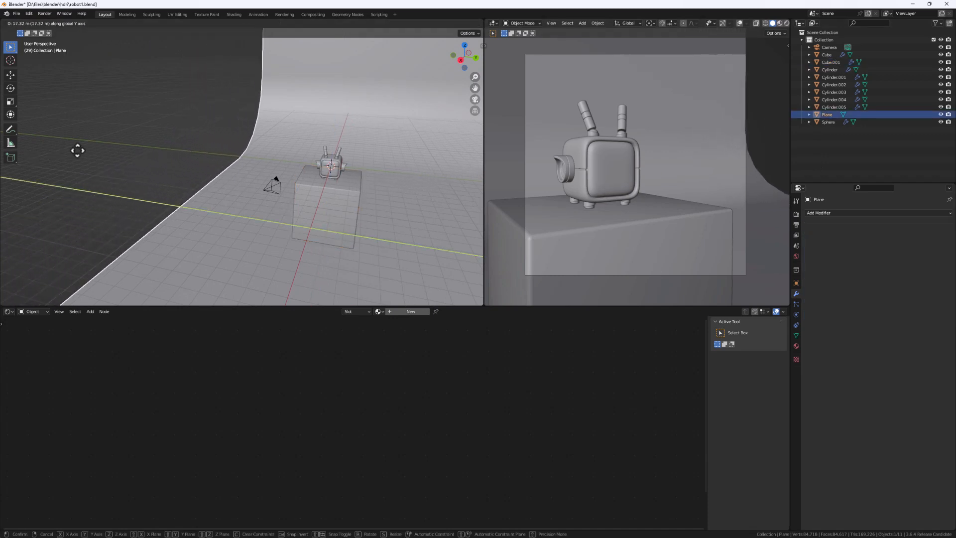
left_click(107, 160)
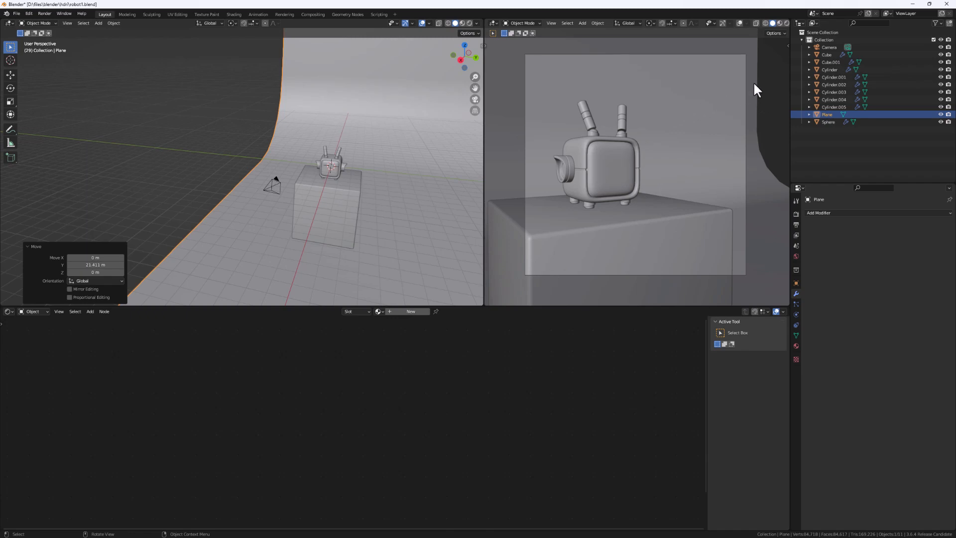
- Switch the camera viewport to rendered shading
scroll(781, 26, "down", 2)
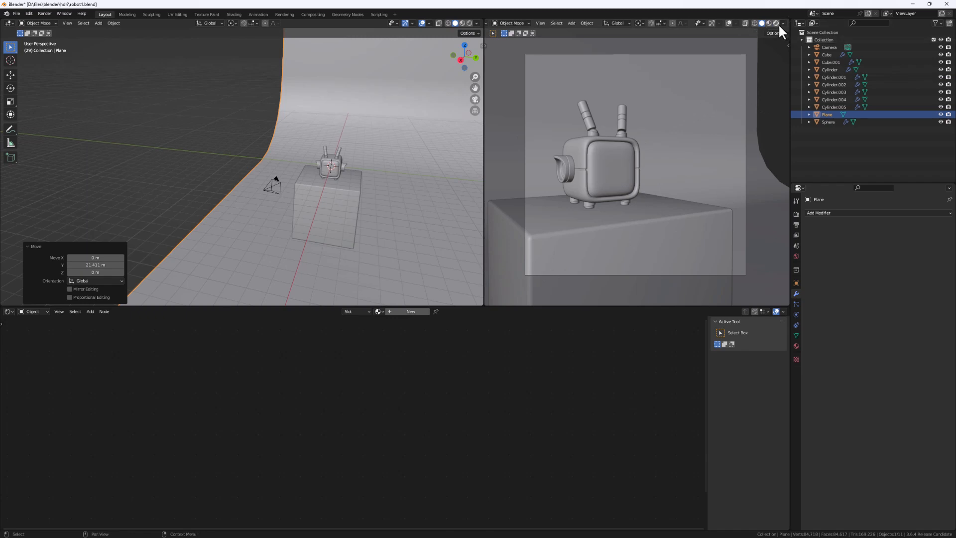
left_click(776, 23)
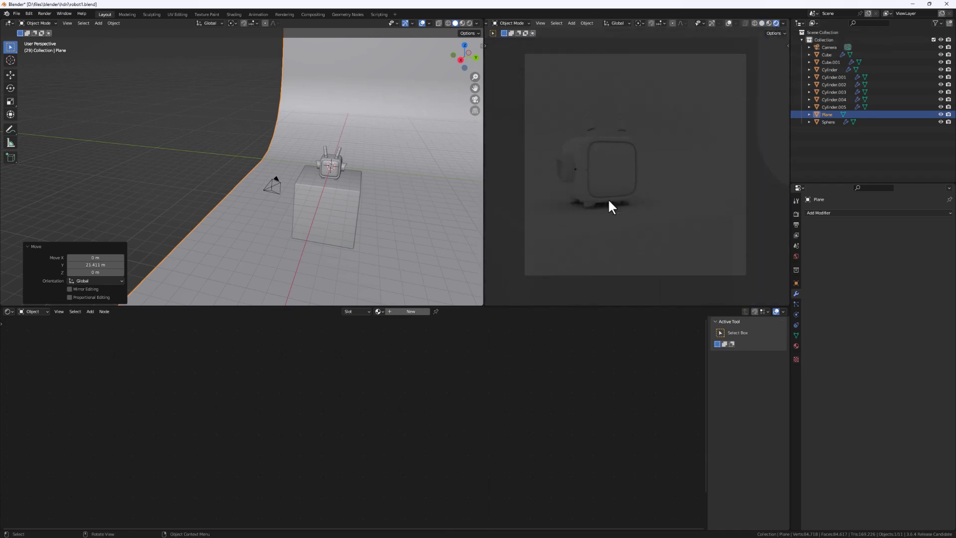
middle_click_drag(325, 254, 302, 208, "shift")
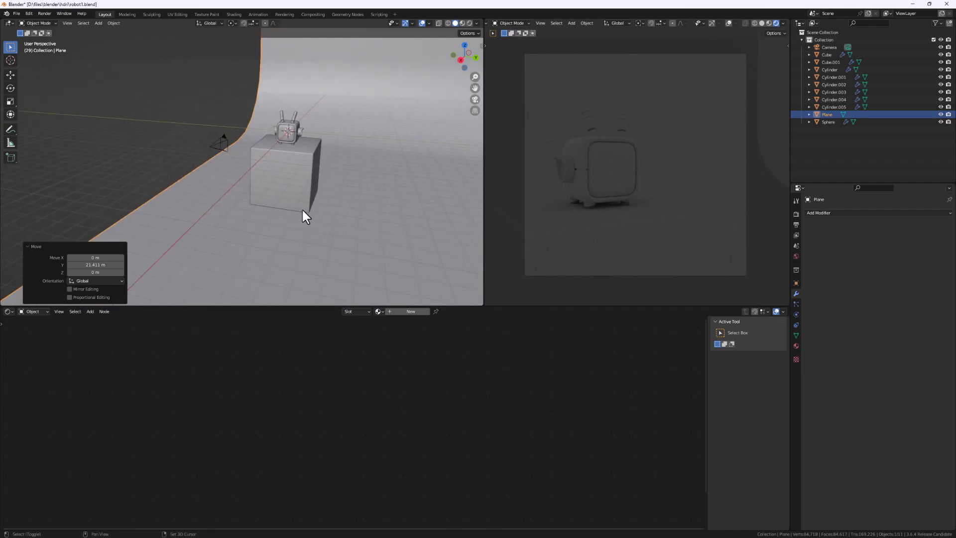
scroll(270, 136, "up", 5)
middle_click_drag(293, 157, 309, 168)
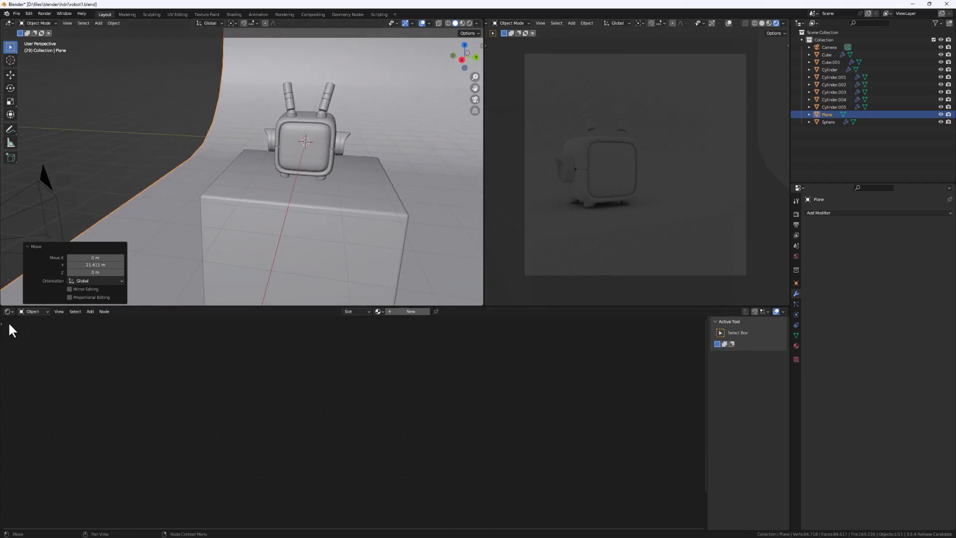
- Show the World shader nodes and give the Background node an Environment Texture with Mapping and Texture Coordinate nodes
left_click(32, 309)
left_click(34, 330)
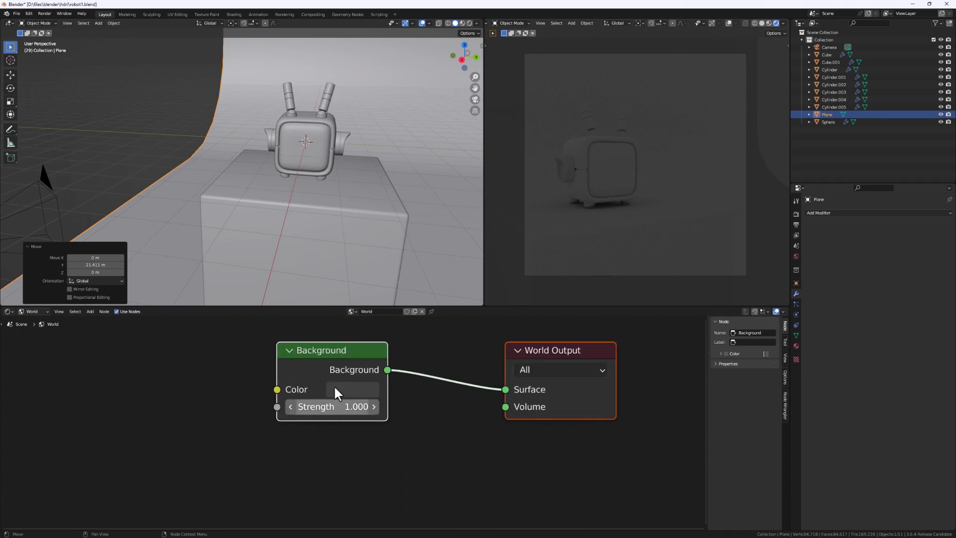
left_click(350, 350)
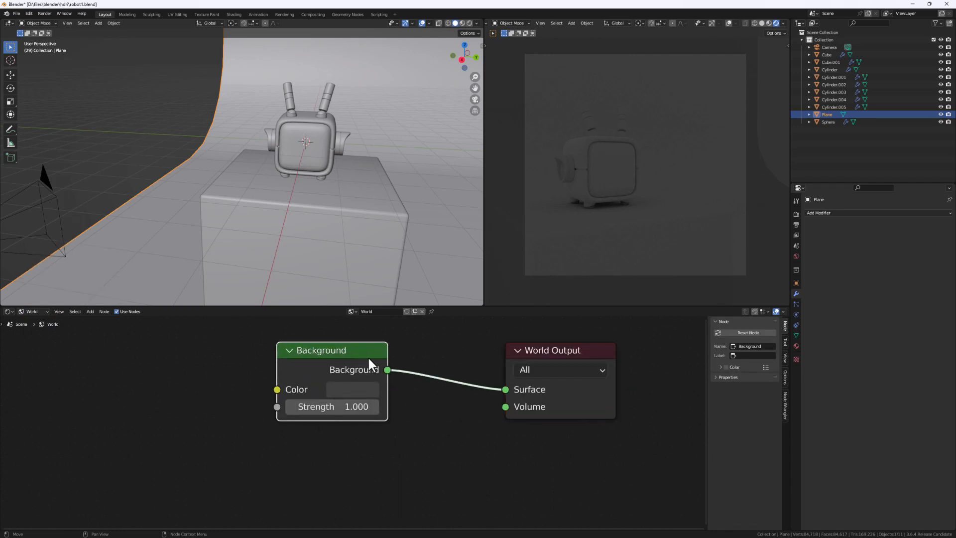
key("ctrl+t")
scroll(306, 393, "down", 2)
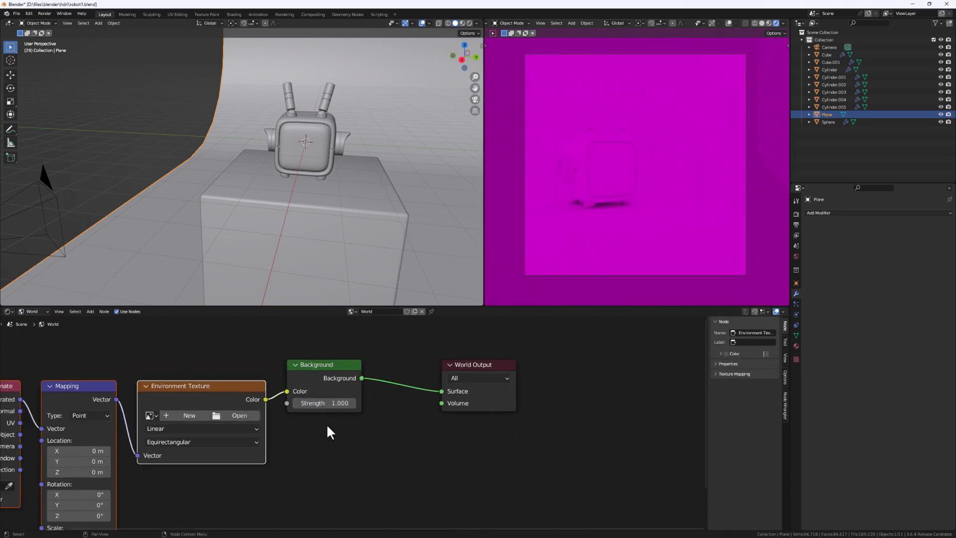
scroll(326, 423, "down", 1)
scroll(336, 383, "up", 3)
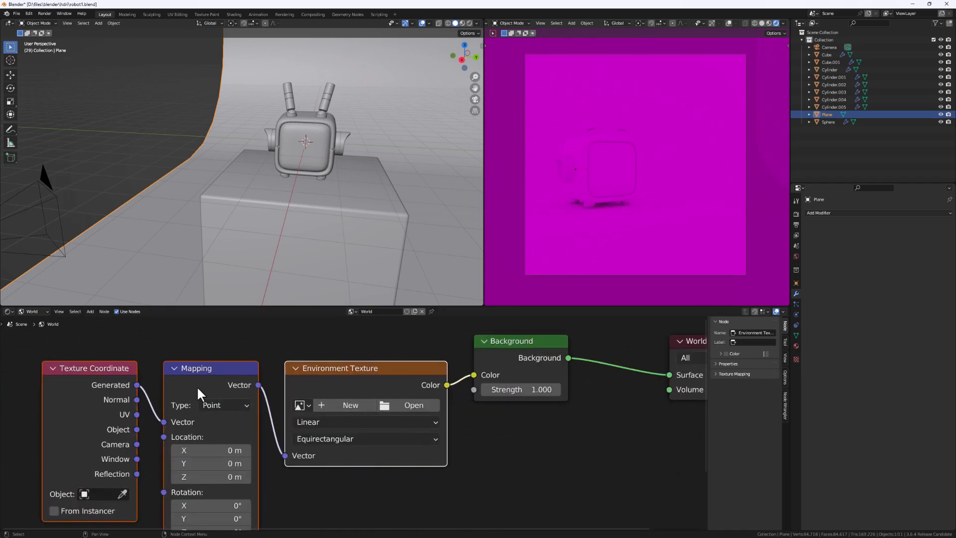
left_click_drag(117, 369, 97, 370)
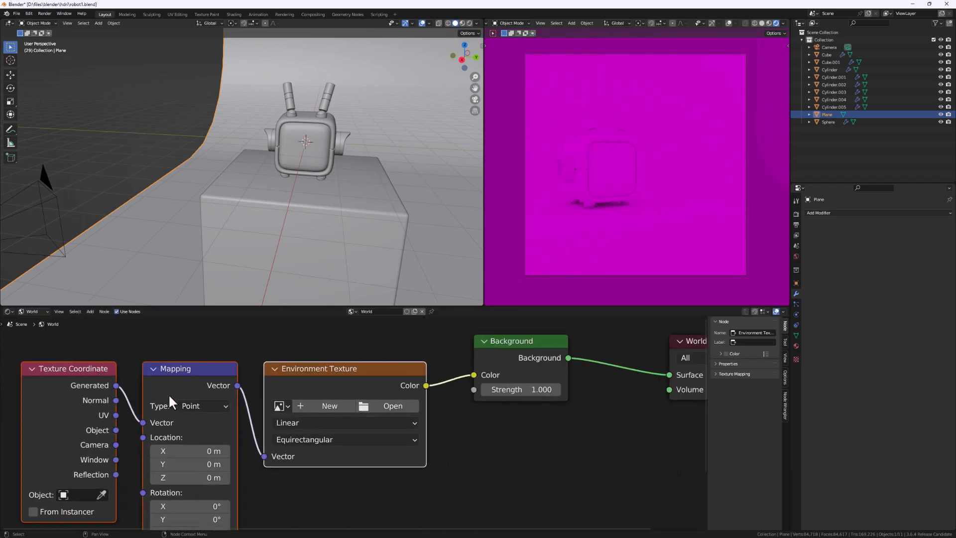
- Load modern_buildings_2_2k.hdr from the hdri folder into the Environment Texture node
left_click(320, 404)
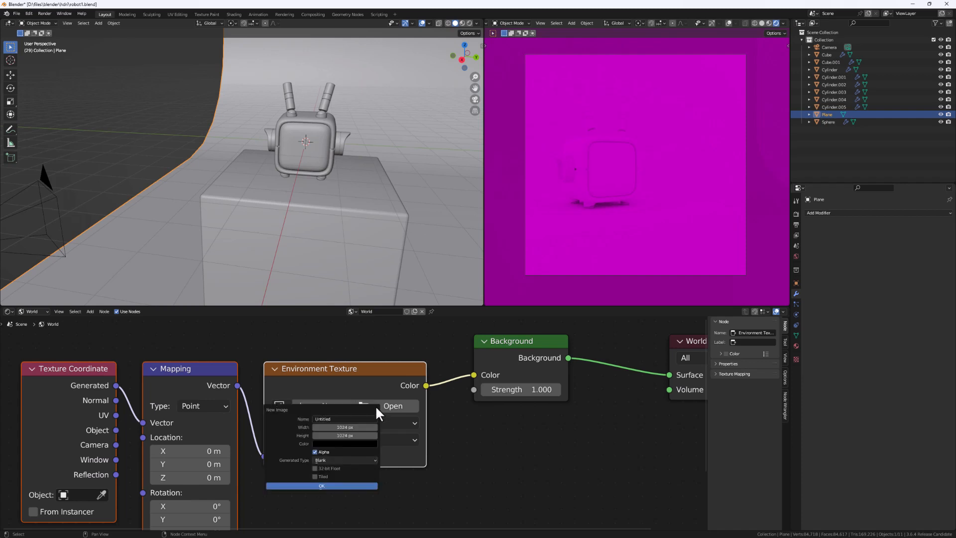
left_click(405, 402)
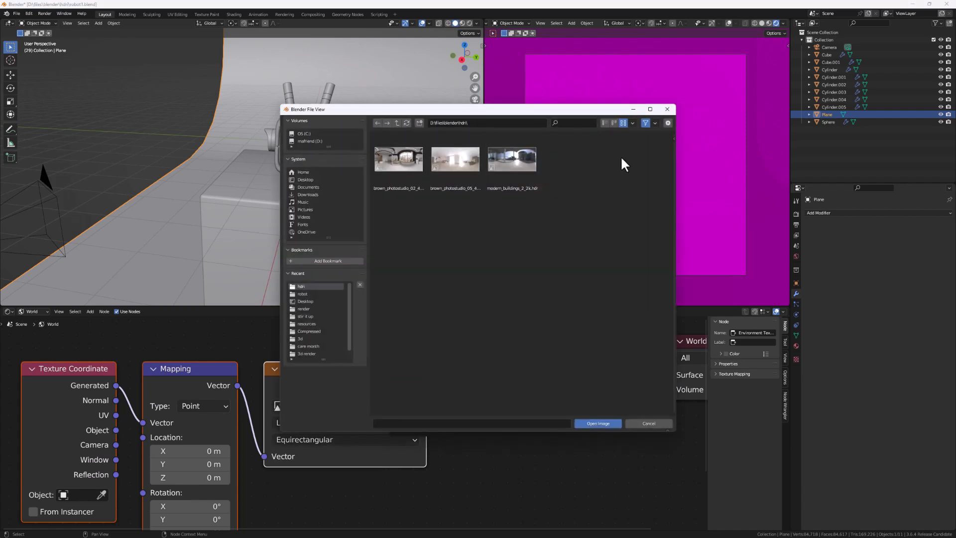
left_click(507, 166)
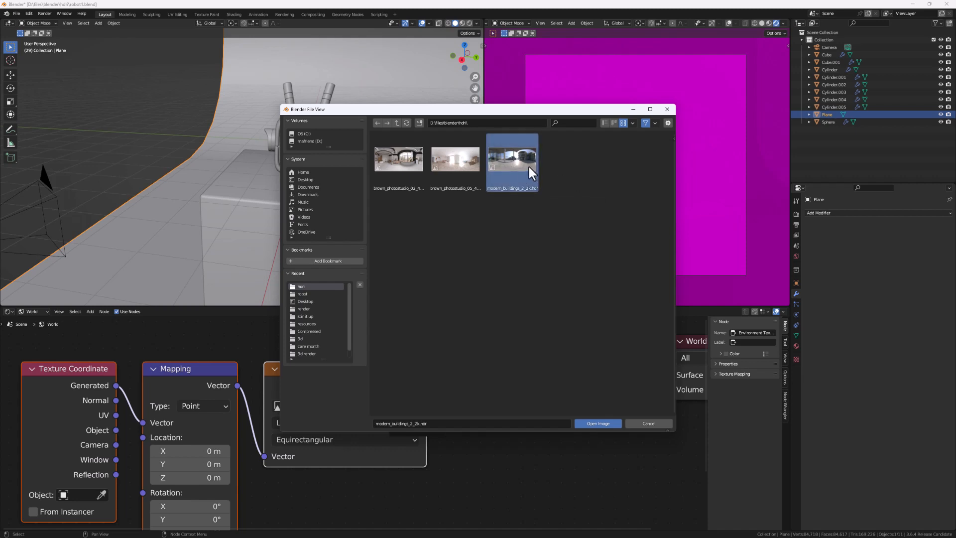
left_click(606, 423)
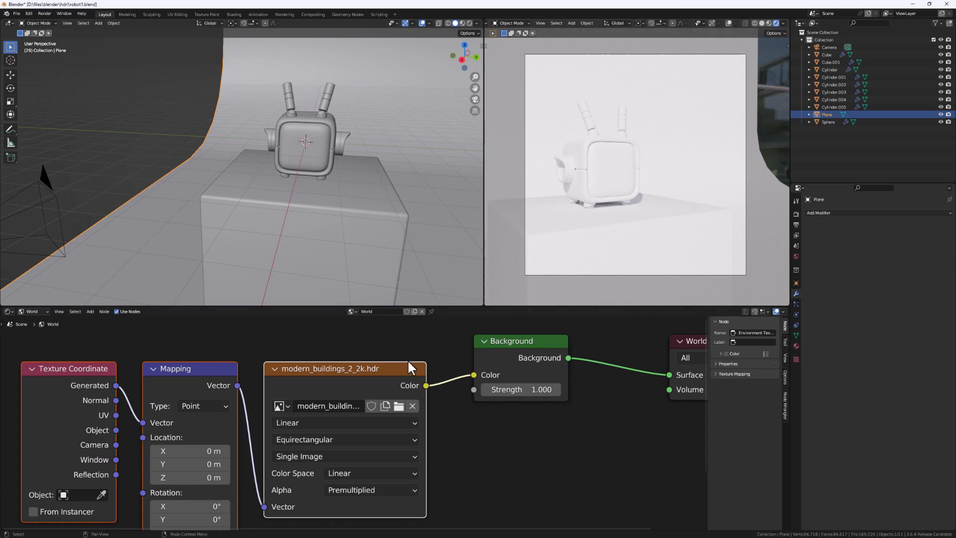
- Set the world Background strength to 0.3
left_click(532, 392)
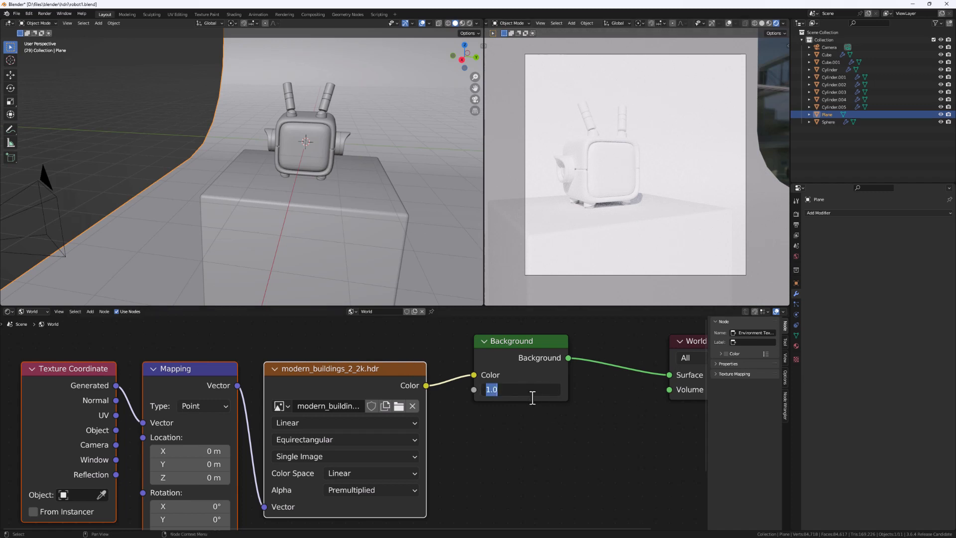
type("0.3")
key("Return")
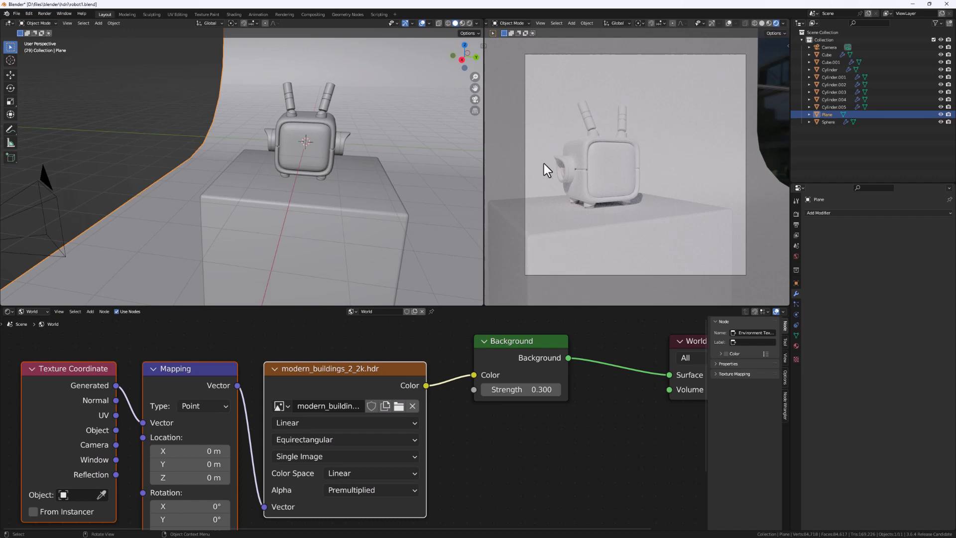
- Return the shader editor to object materials and reposition the camera closer to the robot from a low angle
scroll(544, 163, "up", 5)
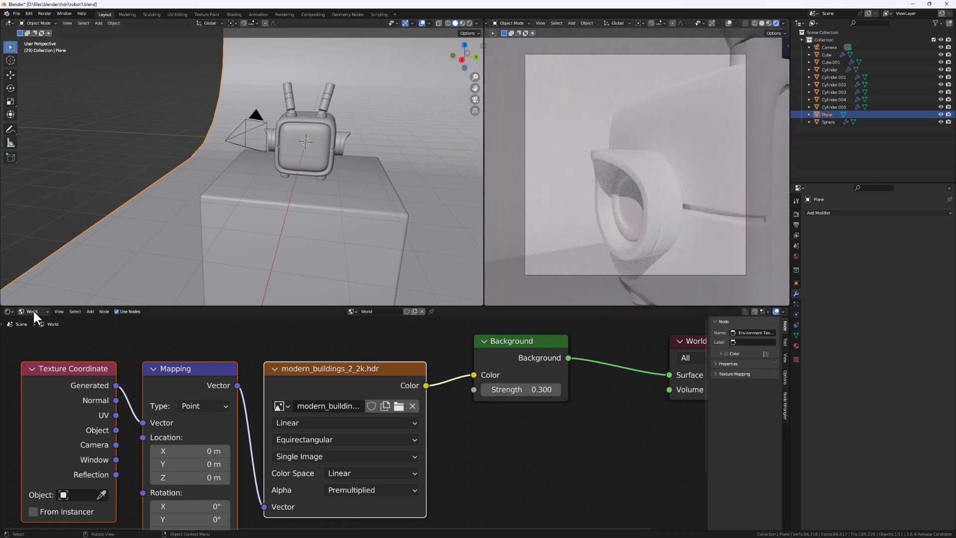
left_click(32, 312)
left_click(42, 321)
scroll(618, 181, "down", 5)
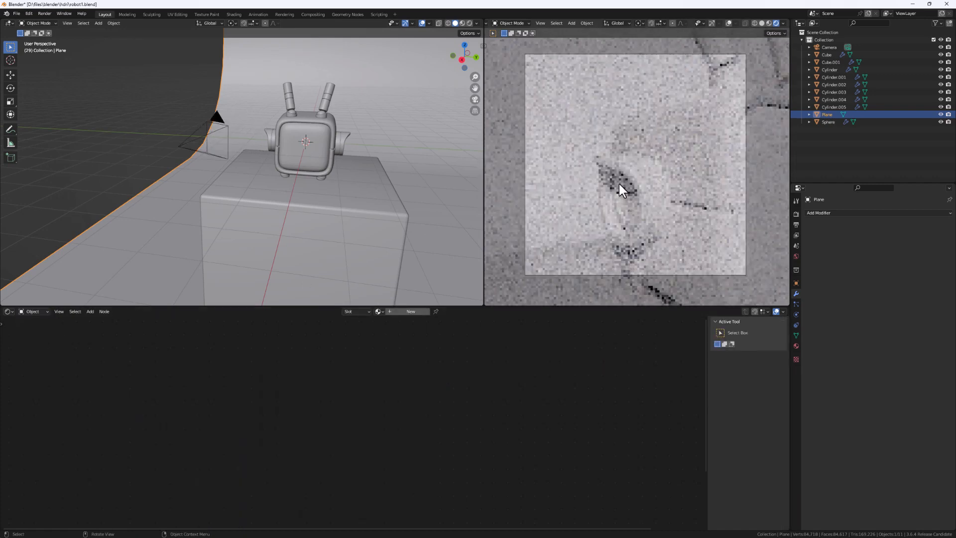
mouse_move(631, 195)
middle_mouse_down()
mouse_move(661, 201)
mouse_move(623, 187)
mouse_move(625, 214)
middle_mouse_up()
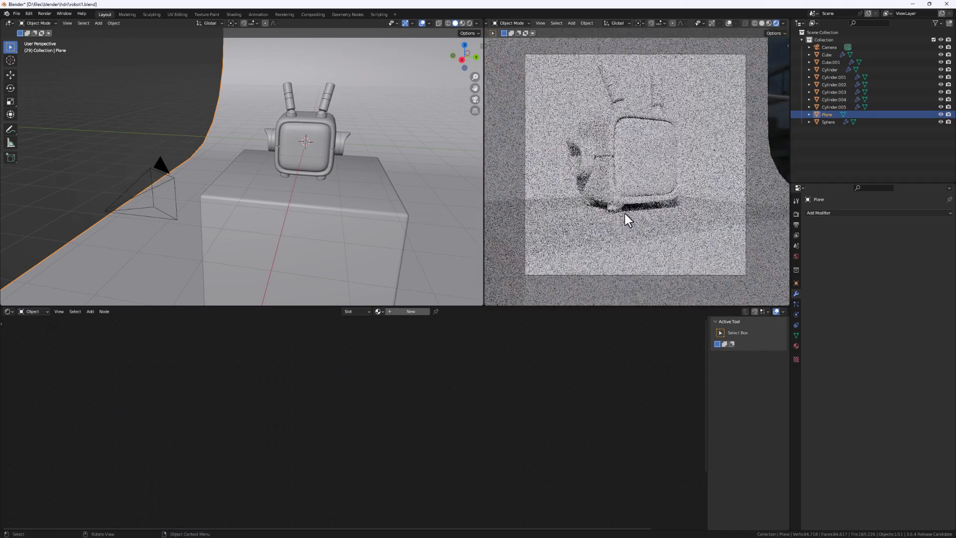
- Change the Principled BSDF base color of the robot's body to a pale cream yellow
left_click(310, 129)
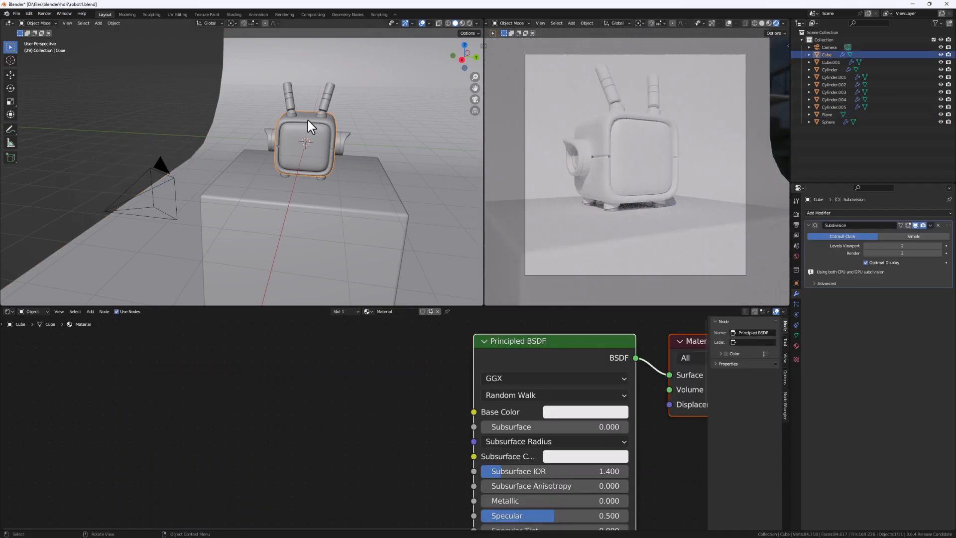
scroll(493, 356, "down", 3)
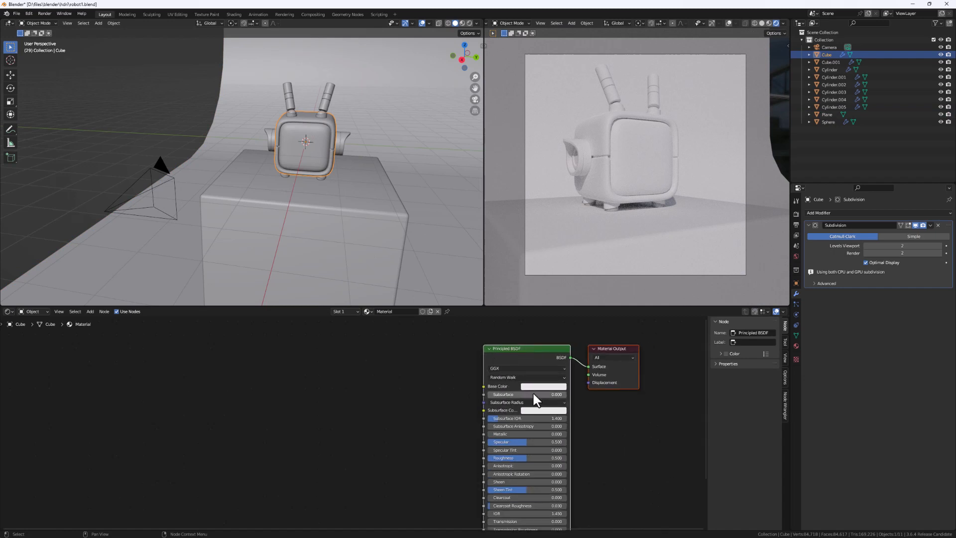
middle_click_drag(525, 398, 461, 380)
scroll(485, 400, "up", 2)
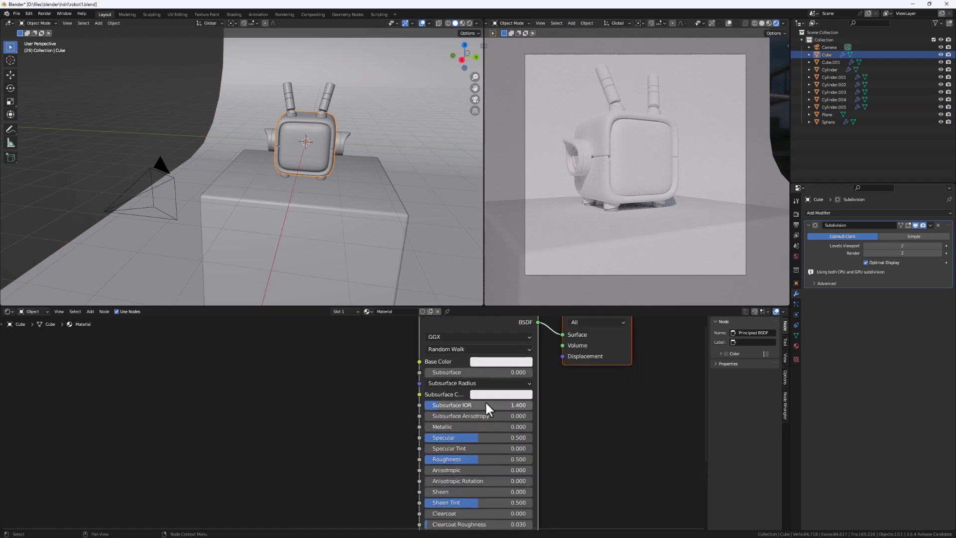
scroll(498, 383, "down", 1)
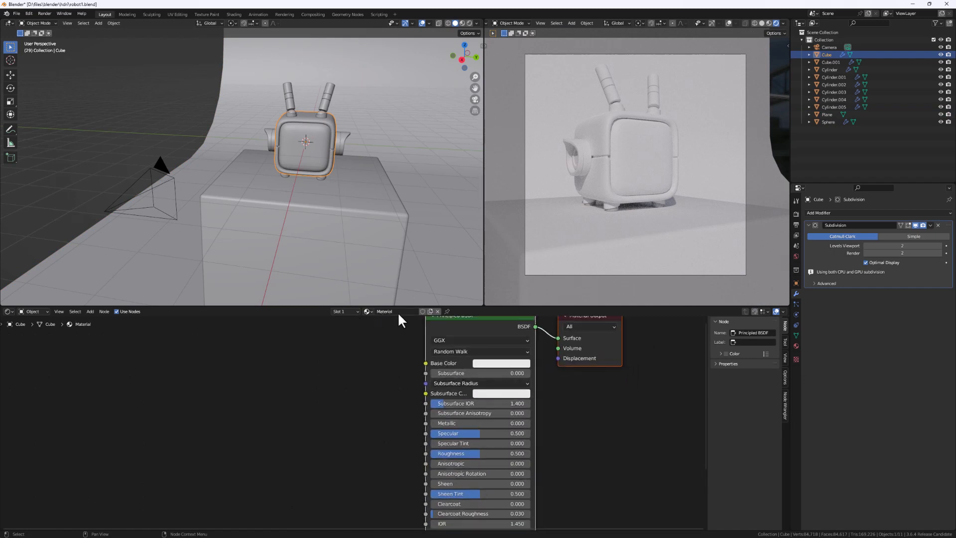
middle_click_drag(481, 384, 482, 389)
left_click(488, 367)
left_click_drag(498, 278, 506, 274)
left_click(508, 277)
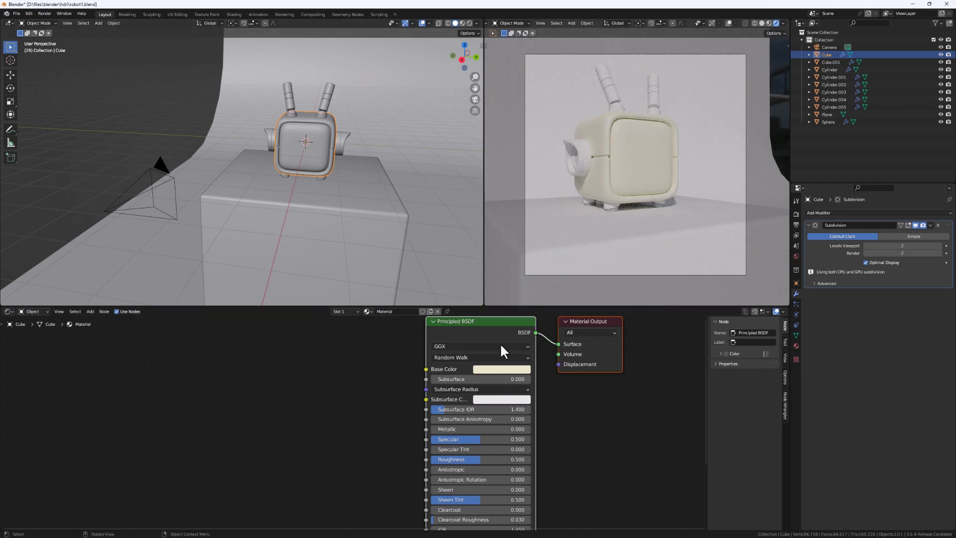
- Make the body's cream material glossier by setting its Roughness to about 0.168 and Clearcoat to 1.000
middle_click_drag(483, 419, 495, 369)
left_click_drag(491, 410, 459, 410)
middle_click_drag(462, 460, 458, 423)
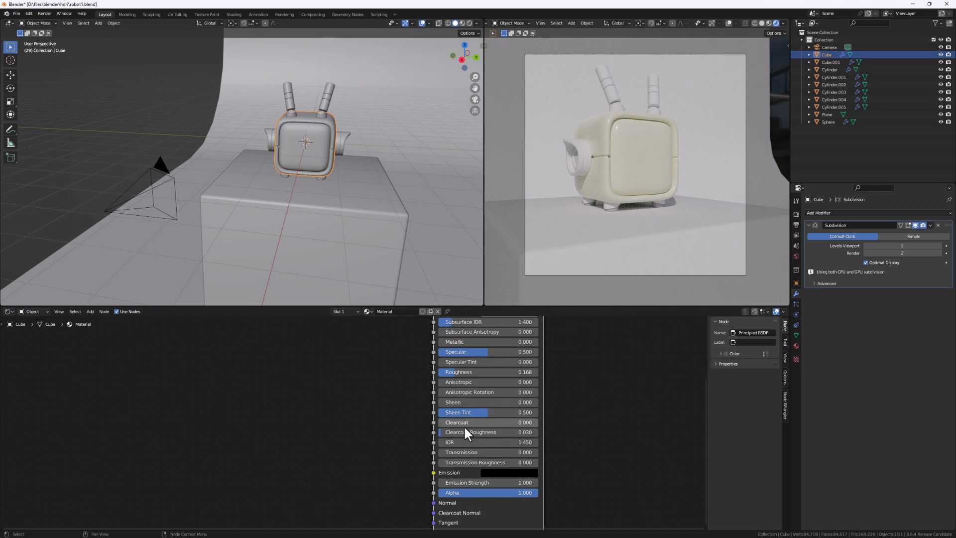
left_click_drag(455, 422, 552, 422)
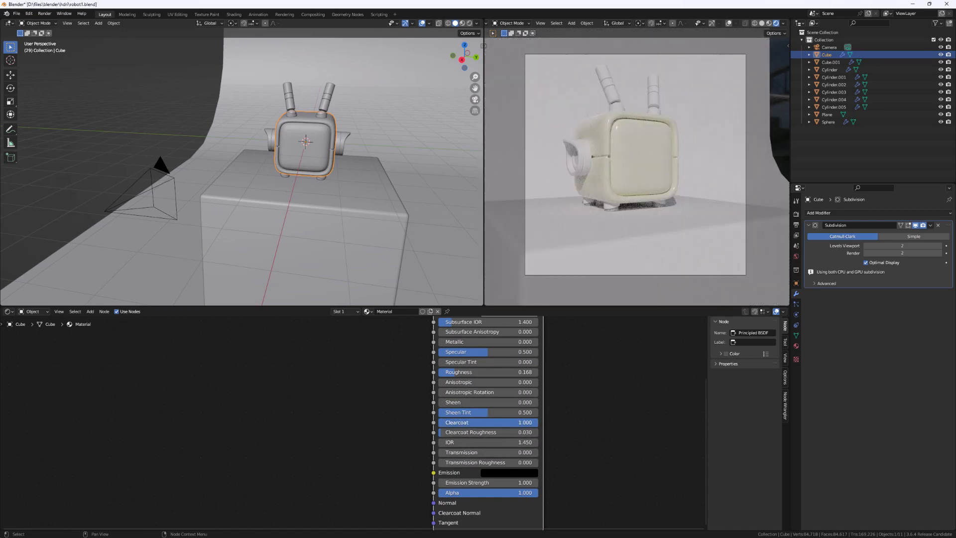
scroll(480, 416, "down", 2)
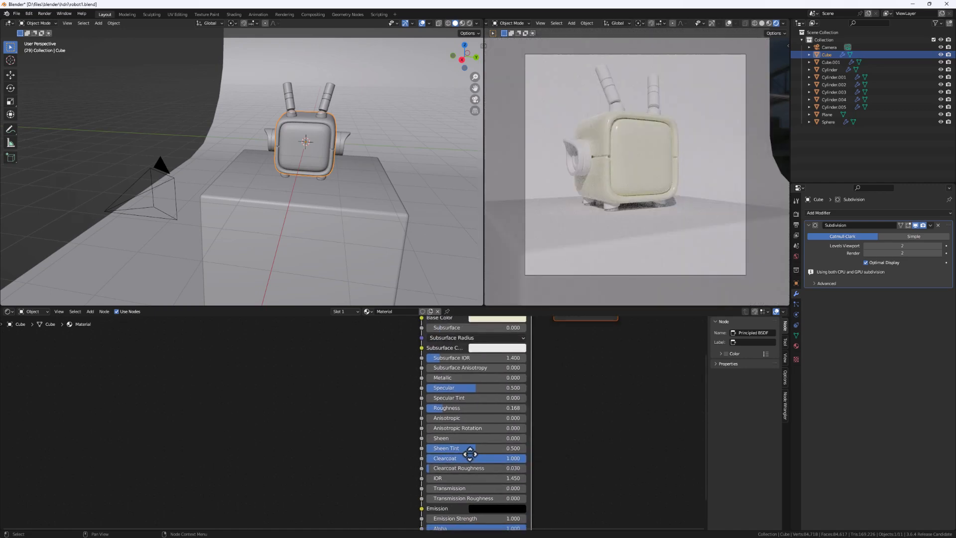
scroll(482, 405, "up", 3)
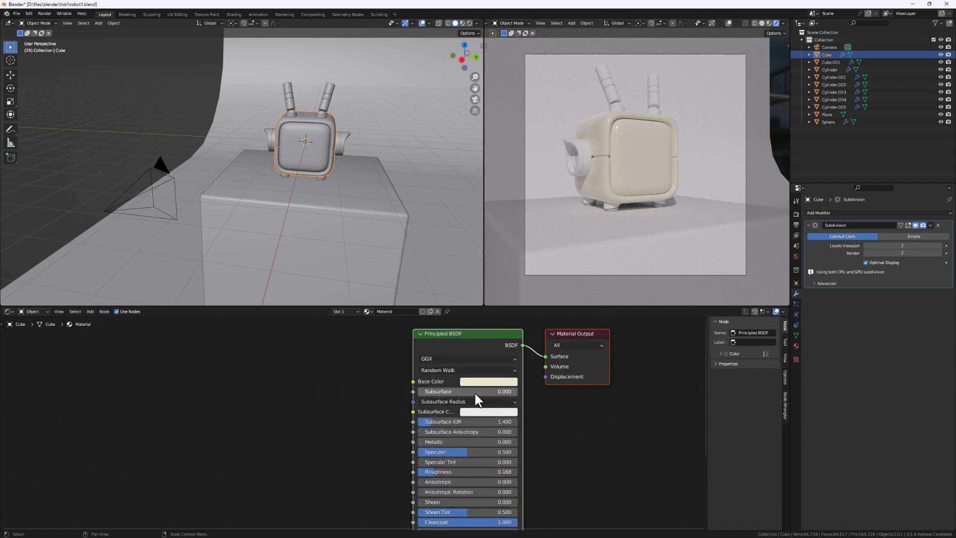
middle_click_drag(421, 471, 420, 452)
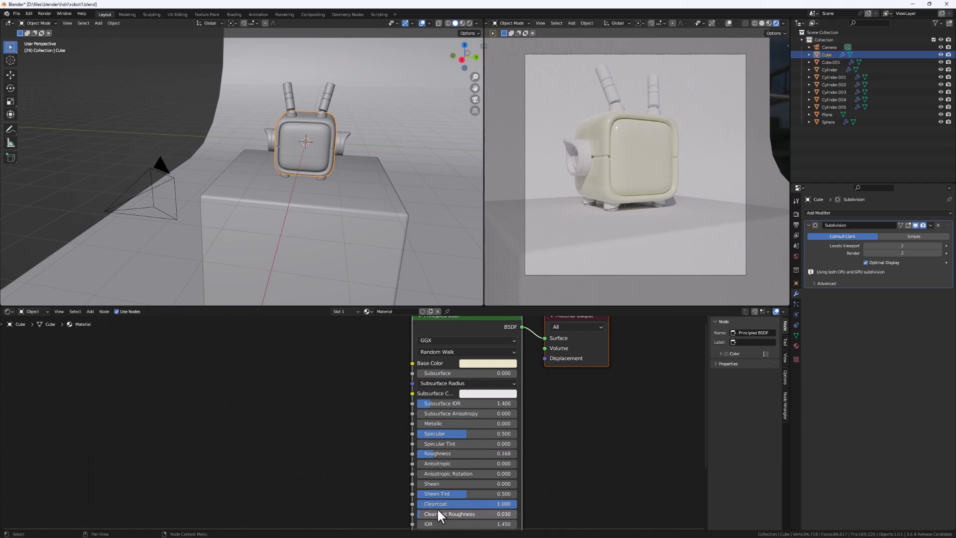
middle_click_drag(436, 508, 443, 472)
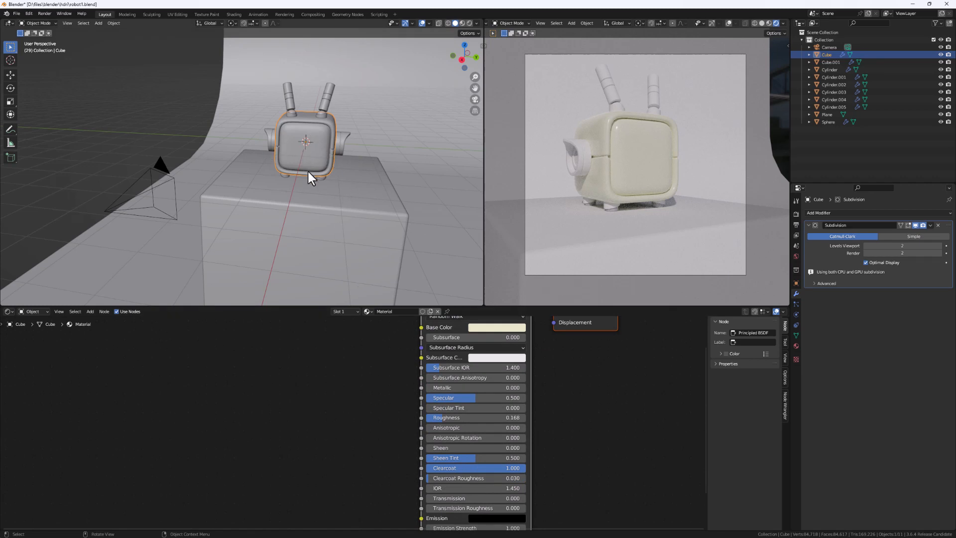
- Reveal the body's hidden faces in Edit Mode and select all linked faces of the front screen panel
scroll(304, 163, "up", 4)
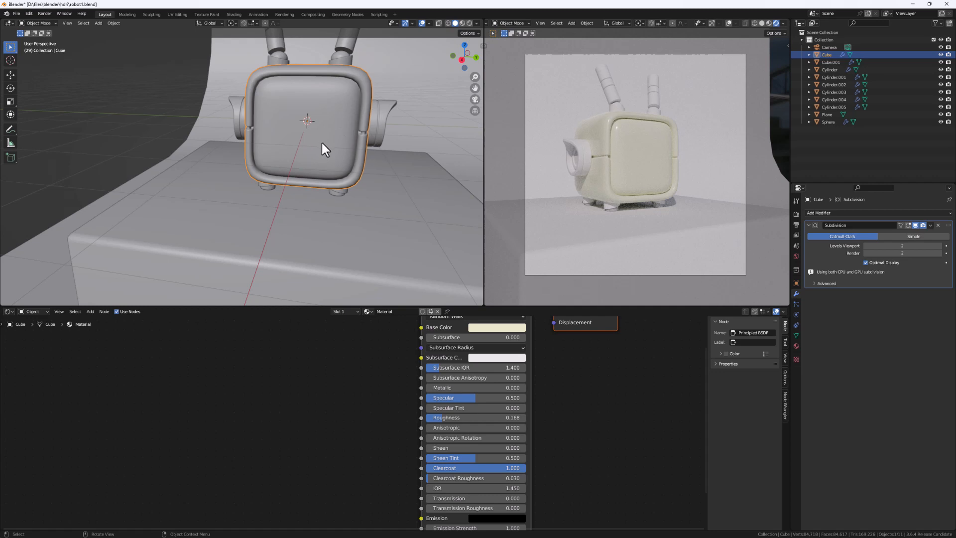
key("Tab")
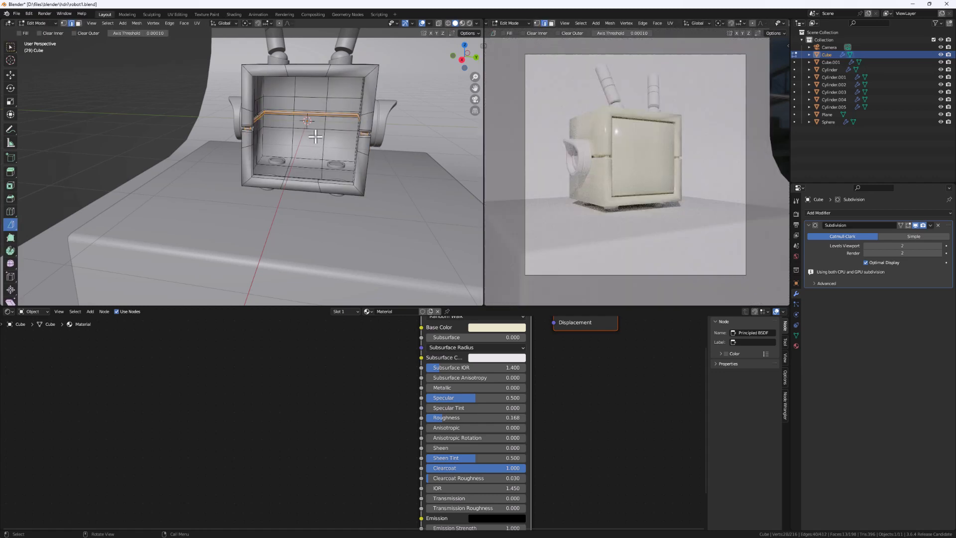
key("alt+h")
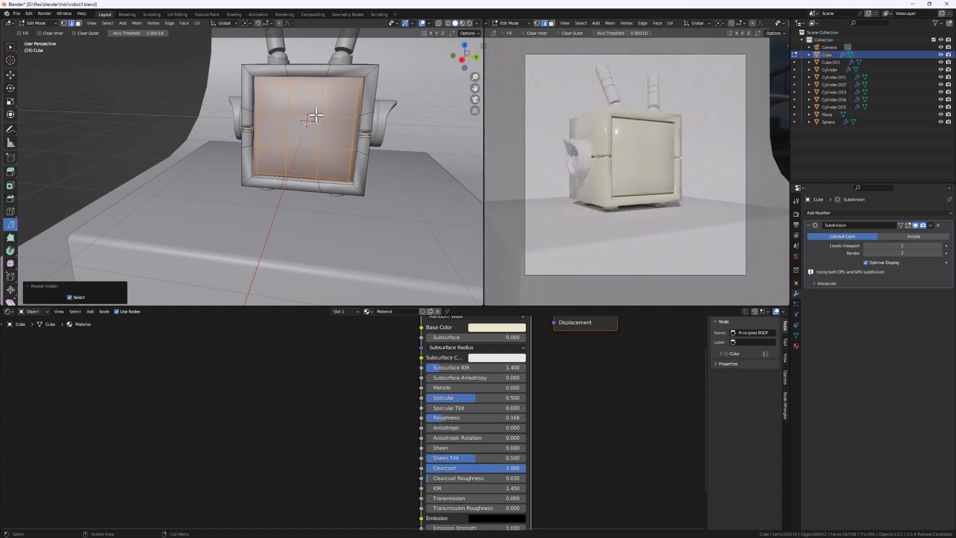
scroll(309, 116, "up", 2)
left_click(340, 121)
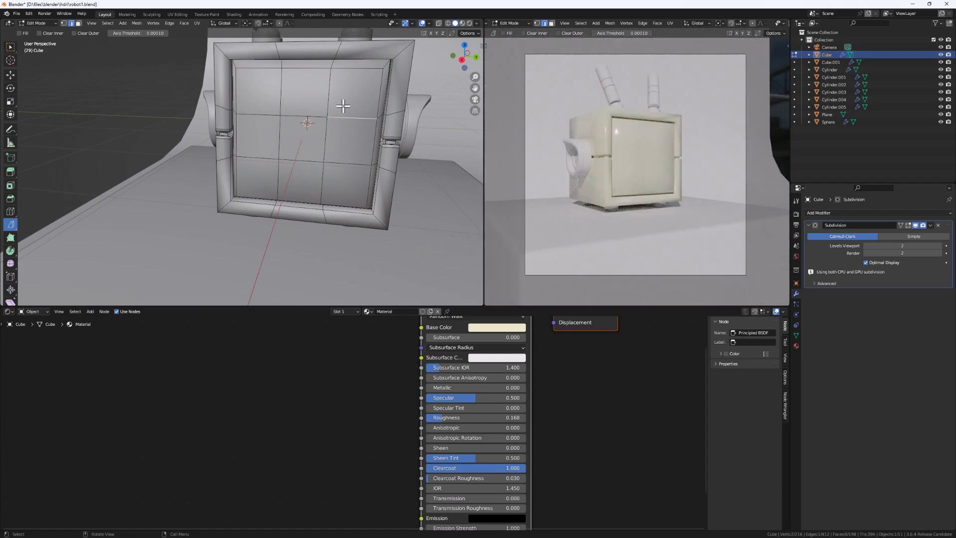
left_click(346, 104)
key("alt+a")
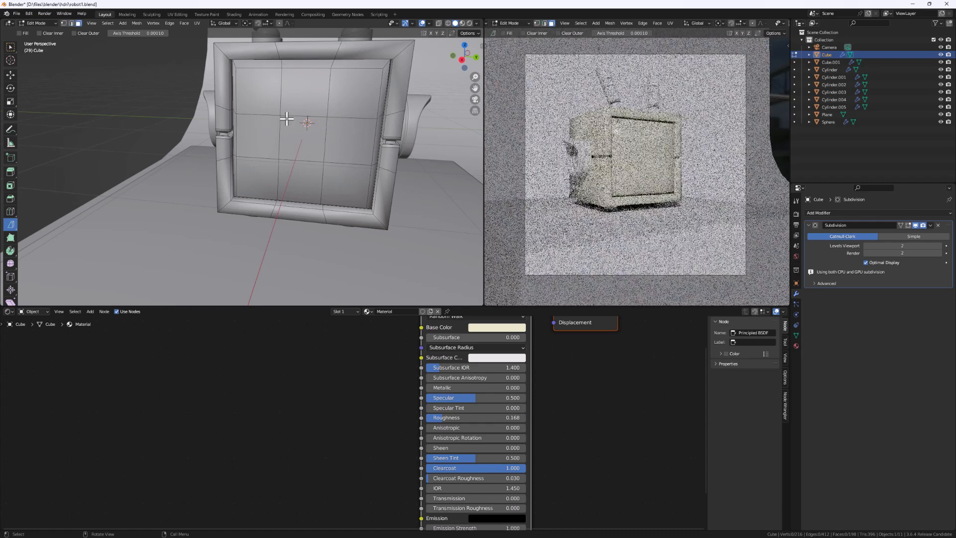
left_click(319, 93)
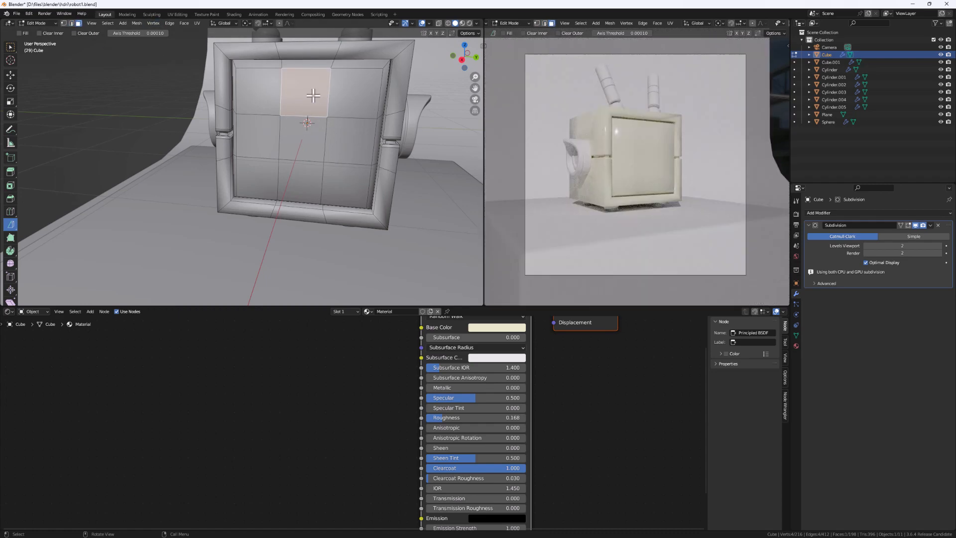
key("ctrl+l")
scroll(322, 112, "up", 4)
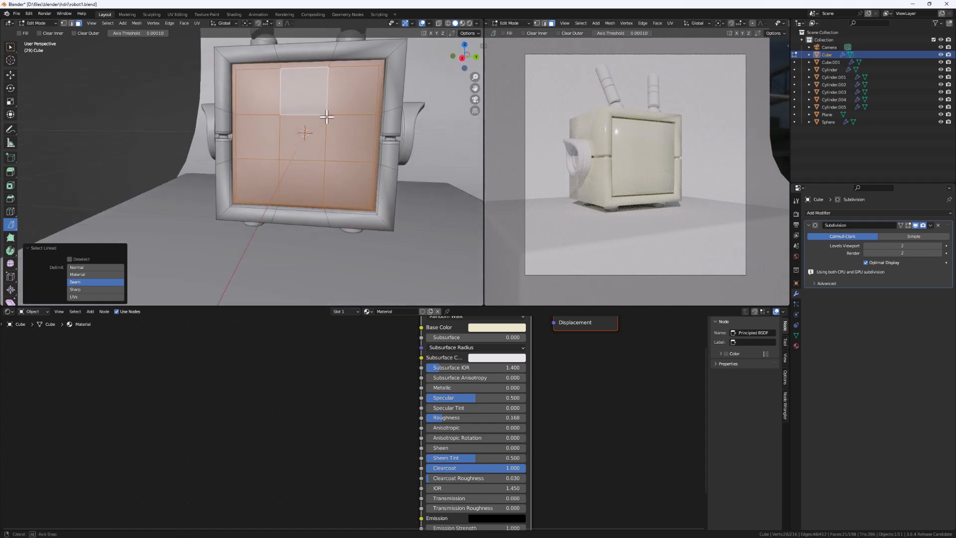
scroll(339, 189, "up", 1)
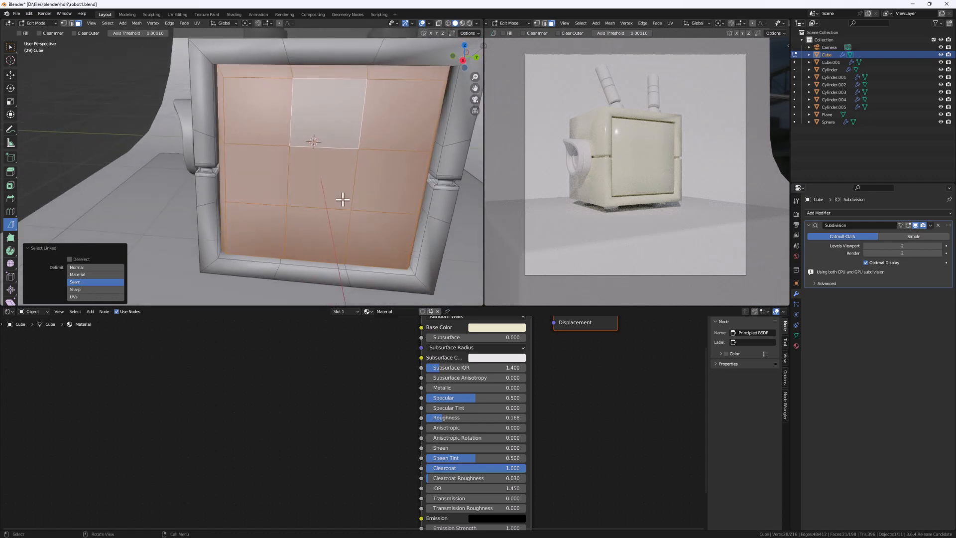
- Add a second material slot to the body, assign it to the selected screen faces and create a new material in it
left_click(795, 351)
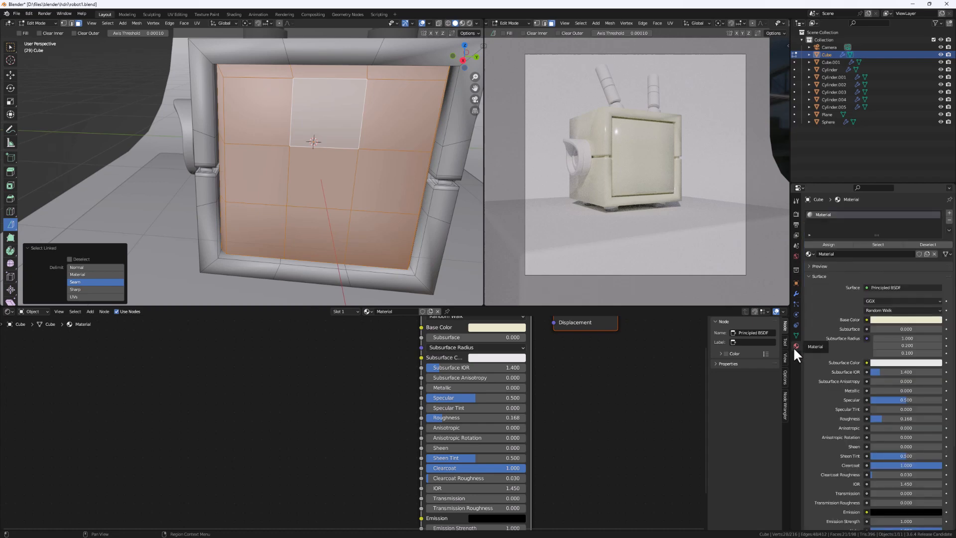
left_click(949, 212)
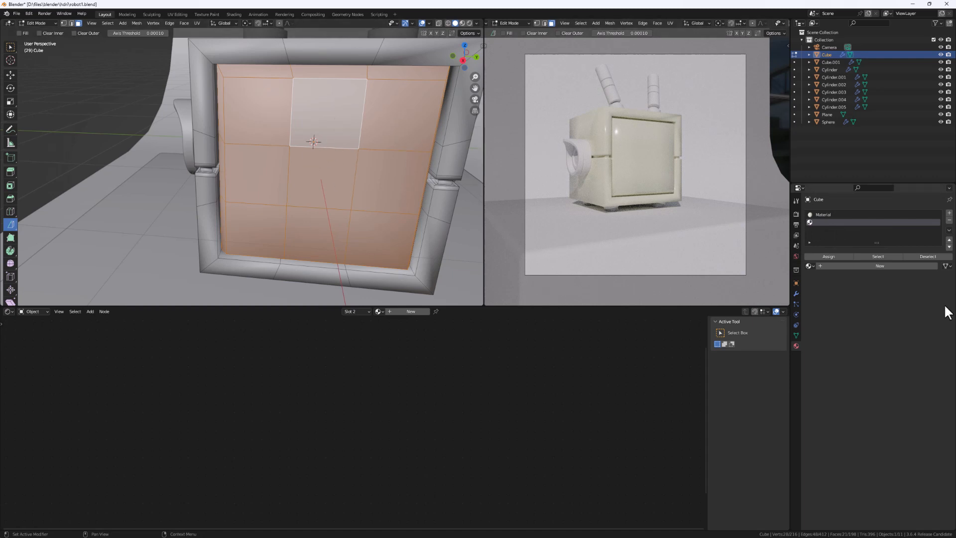
left_click(829, 256)
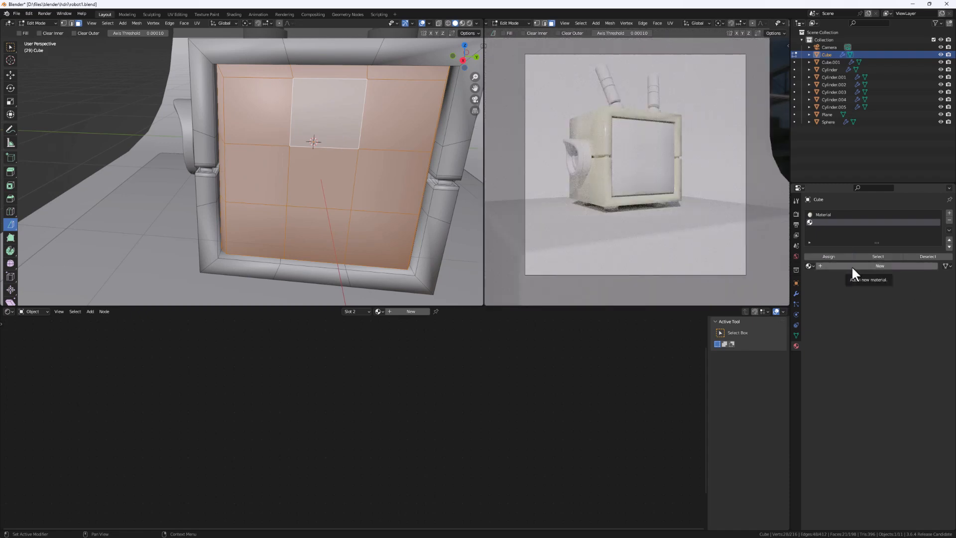
left_click(853, 266)
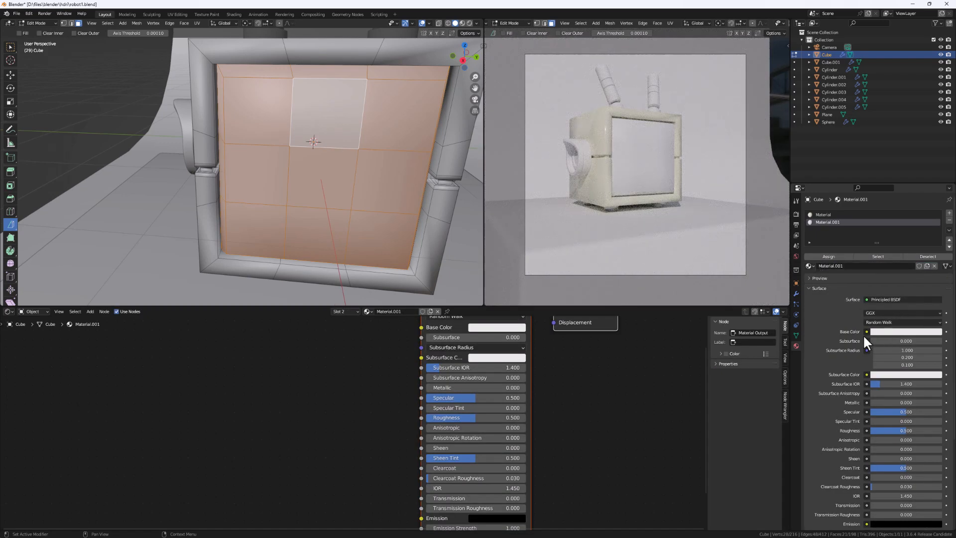
- Set the Base Color of the screen's new material to near black
scroll(573, 386, "down", 1)
middle_click_drag(576, 391, 546, 450)
scroll(494, 405, "up", 3)
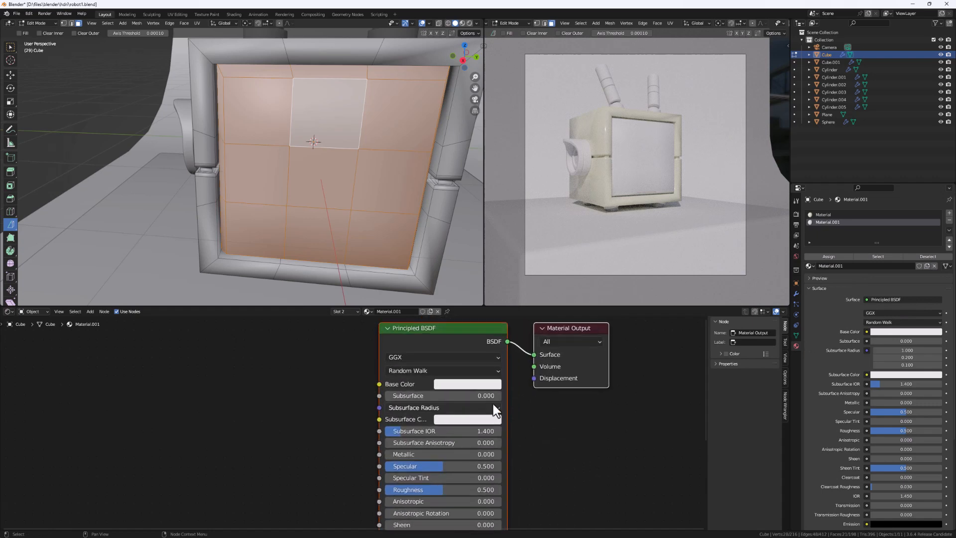
scroll(493, 405, "up", 1)
left_click(472, 381)
left_click_drag(528, 241, 529, 291)
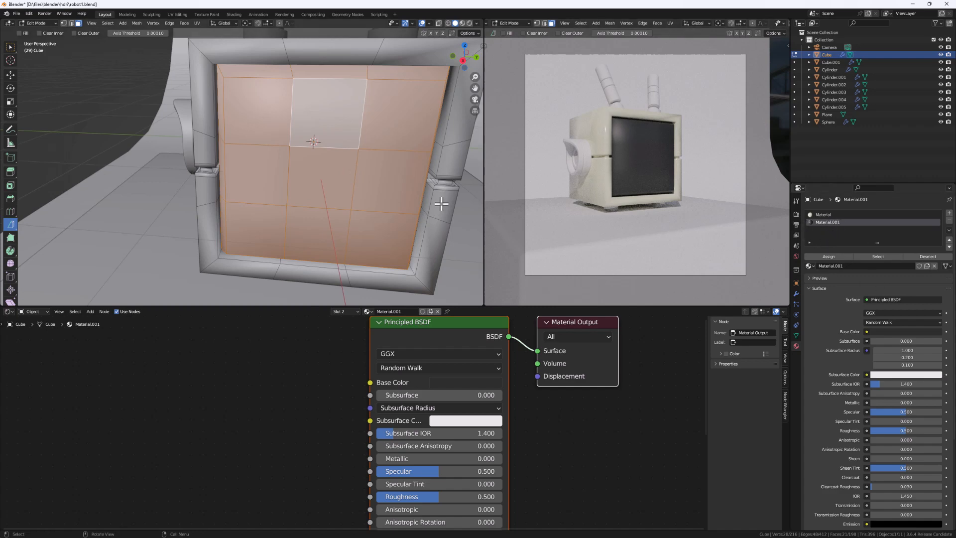
- Select a frame face and a screen face to check which material each one uses, and return to Object Mode
left_click(443, 223)
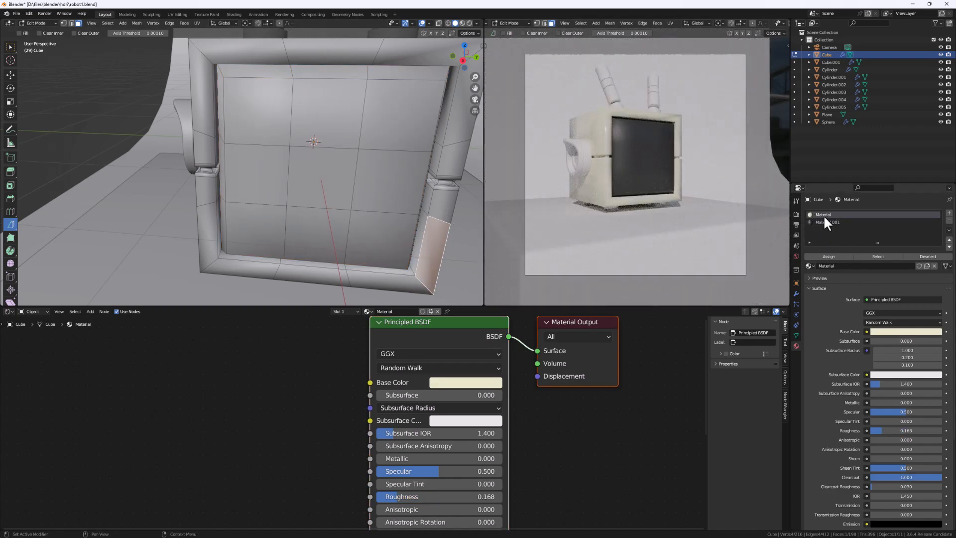
left_click(383, 205)
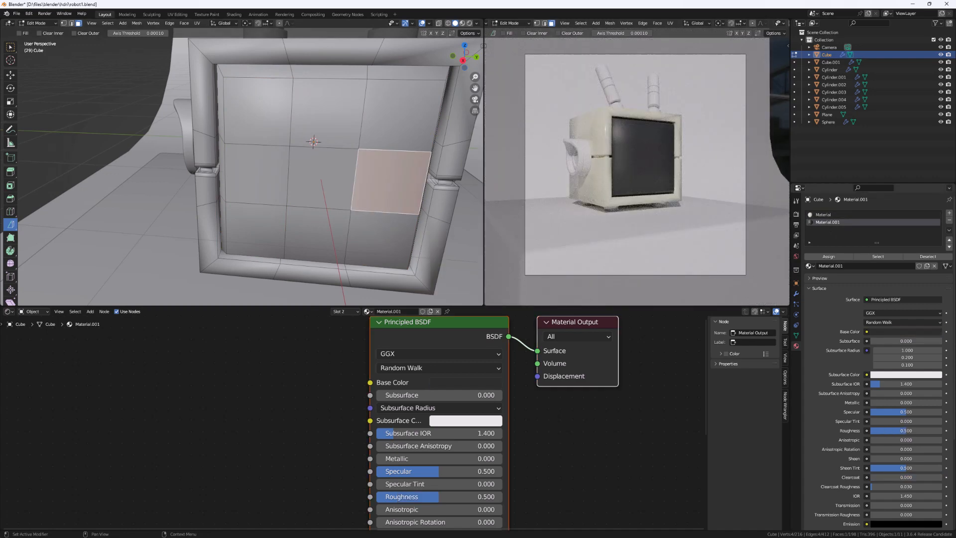
scroll(360, 220, "down", 5)
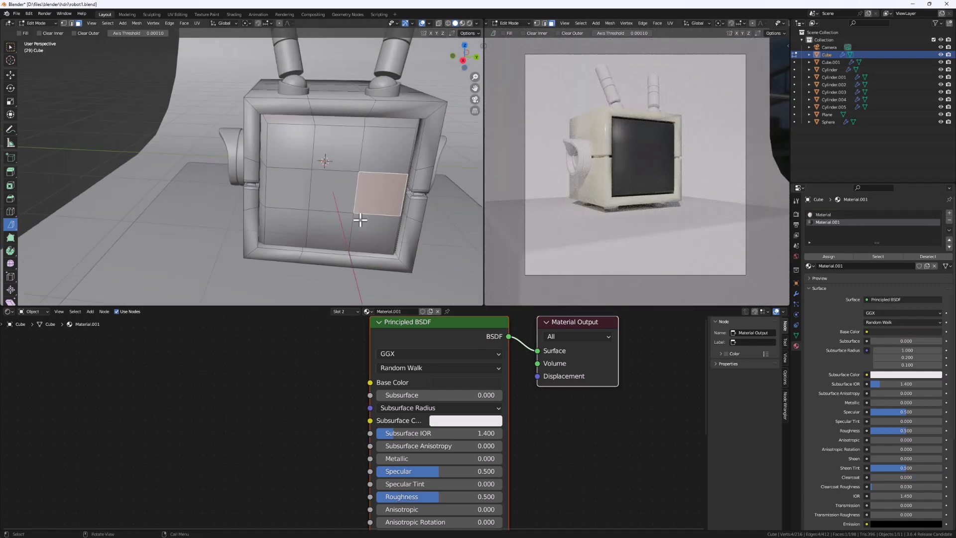
key("Tab")
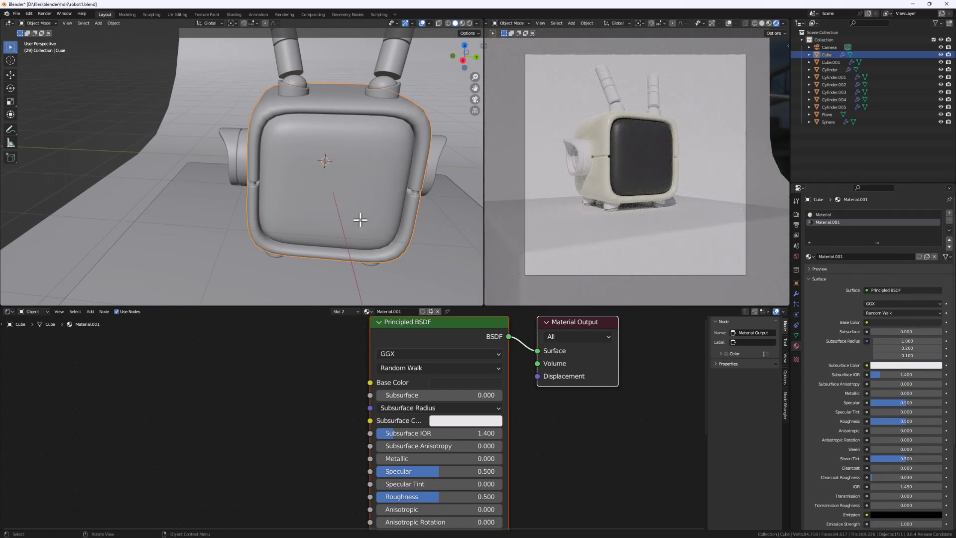
scroll(421, 387, "down", 1)
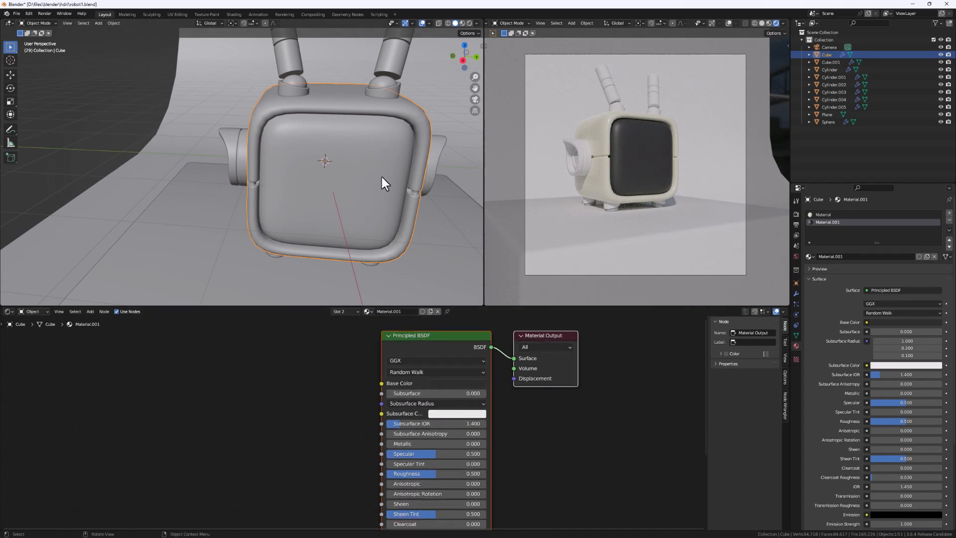
key("Tab")
key("Tab")
- Rename the screen's material to "black material"
middle_click_drag(456, 463, 450, 414)
double_click(852, 257)
type("te")
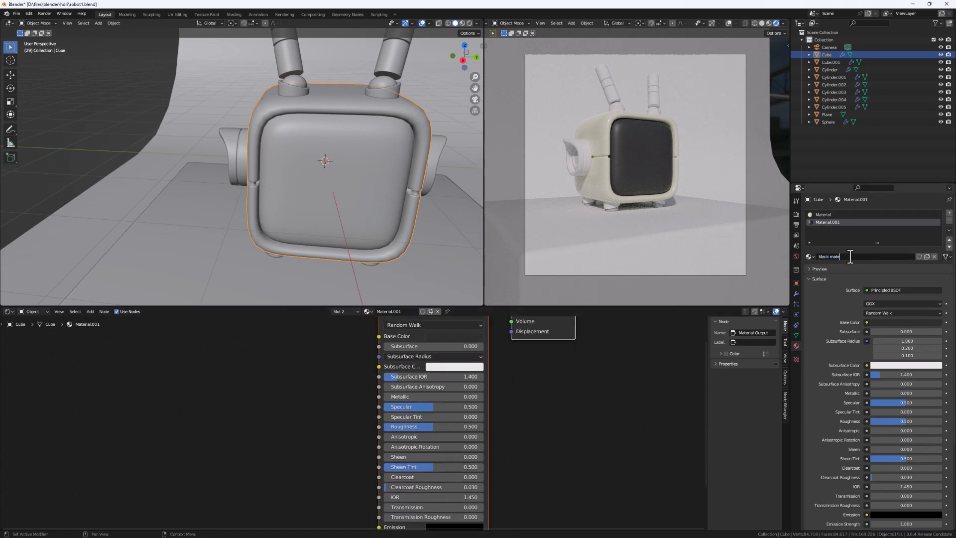
key("Return")
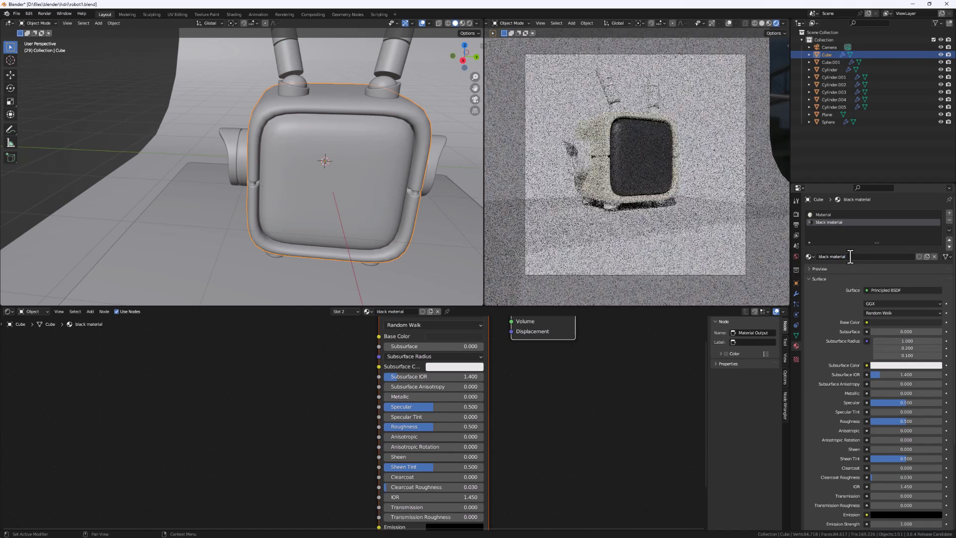
- Set the black material's Roughness to about 0.127 and Clearcoat to 1.000, and shift the camera so the robot sits slightly lower in frame
scroll(473, 453, "up", 3, "shift")
scroll(428, 458, "down", 3, "shift")
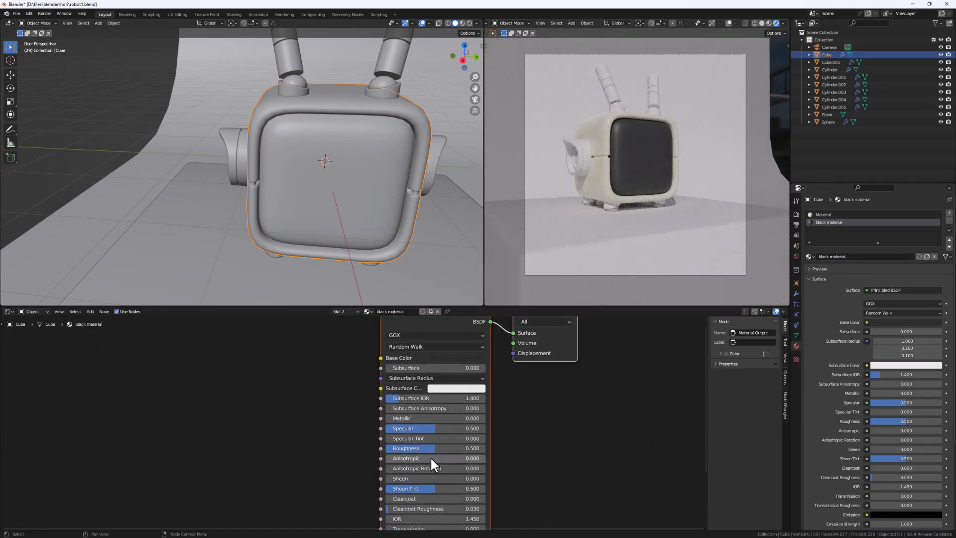
left_click_drag(430, 448, 409, 449)
scroll(448, 424, "down", 5, "shift")
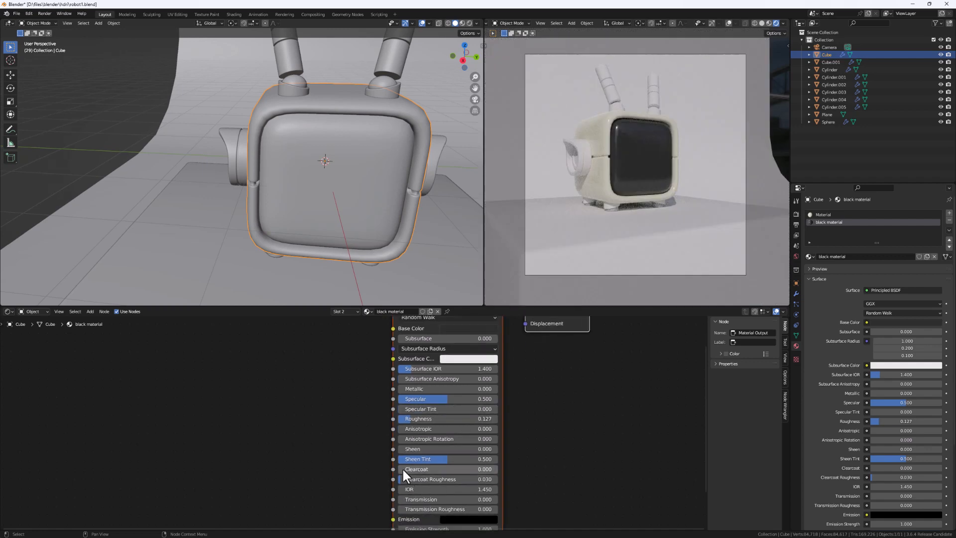
left_click_drag(419, 452, 524, 454)
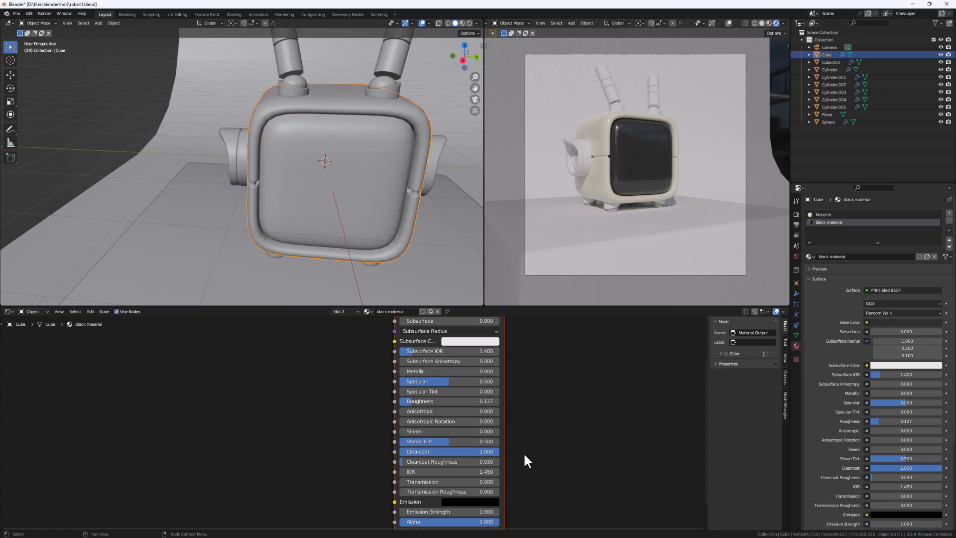
middle_click_drag(632, 127, 634, 147, "shift")
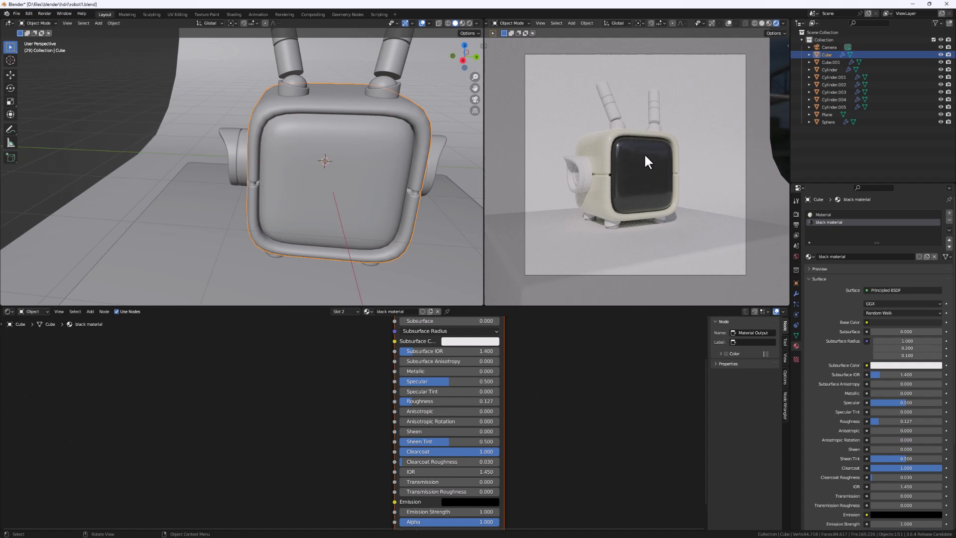
- Try the existing cream Material in the screen's material slot, and undo the swap
scroll(363, 346, "down", 3)
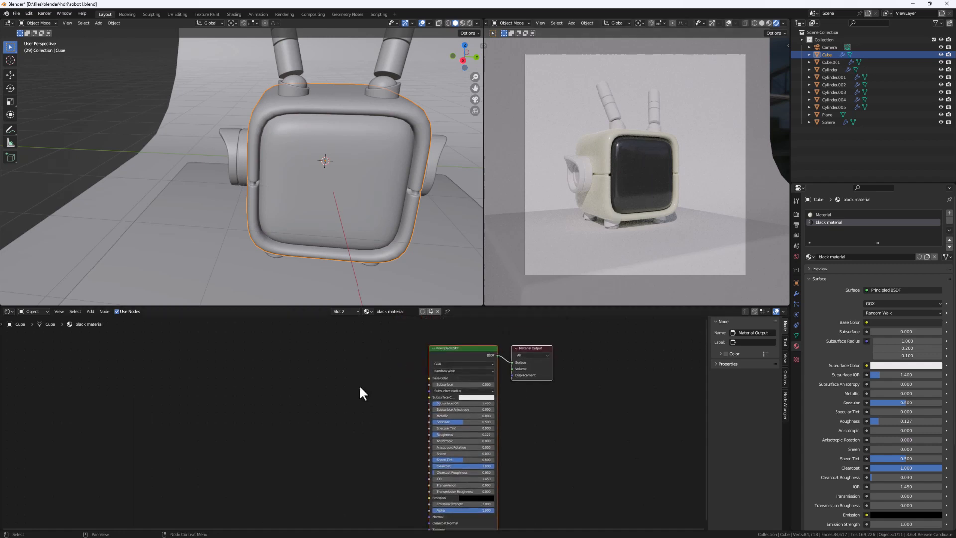
left_click(371, 312)
left_click(383, 327)
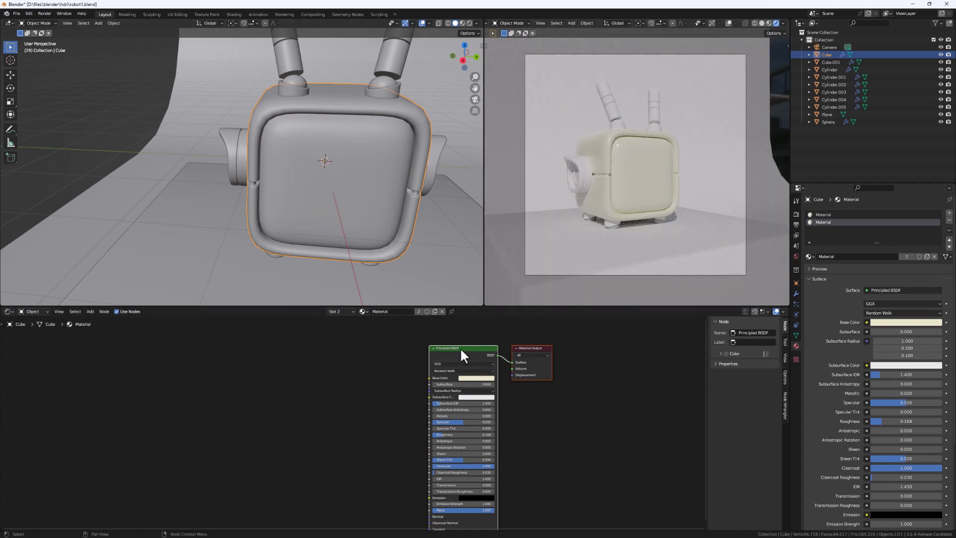
key("ctrl+z")
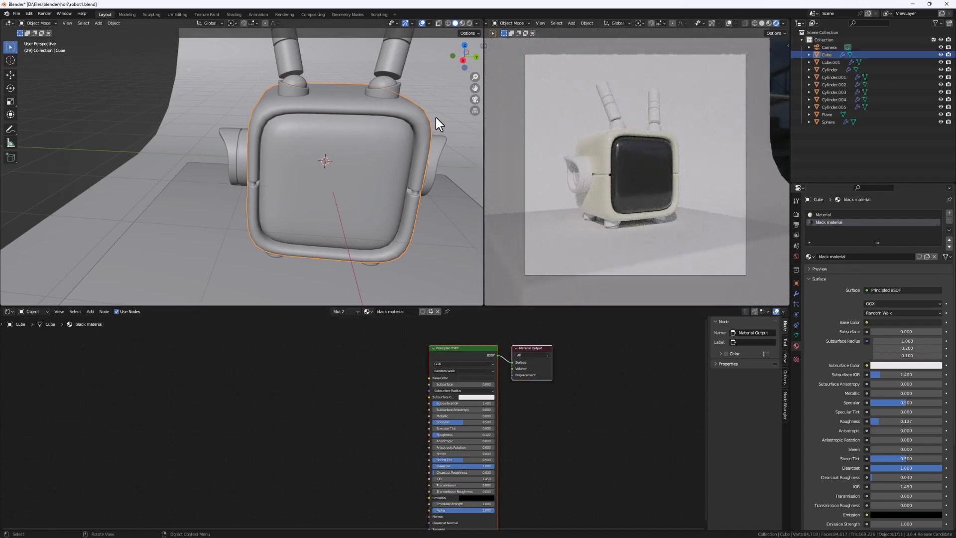
scroll(354, 185, "down", 3)
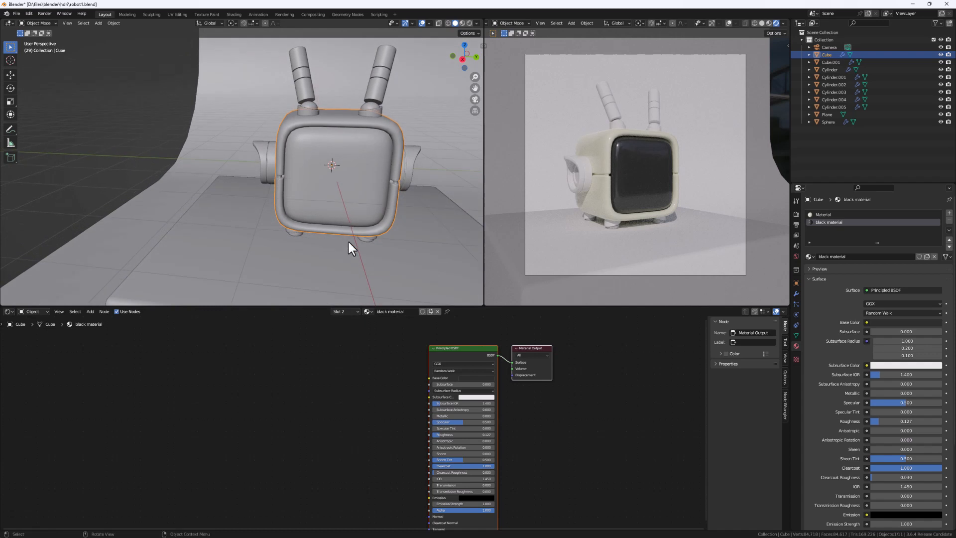
- Create a new material on the antennas with Roughness about 0.141 and Clearcoat 1.000
scroll(281, 175, "up", 3)
scroll(321, 95, "down", 4)
left_click(326, 70)
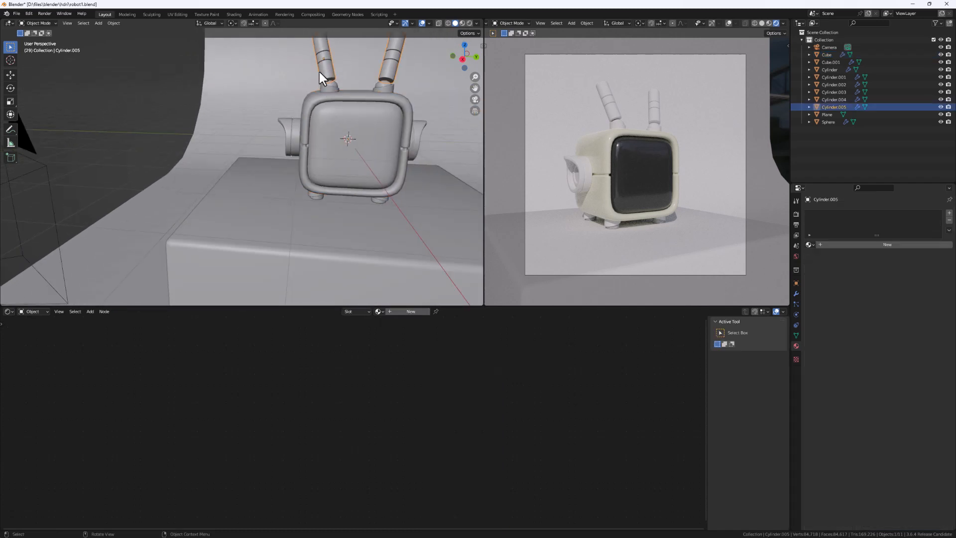
scroll(326, 74, "down", 2)
scroll(327, 76, "up", 3)
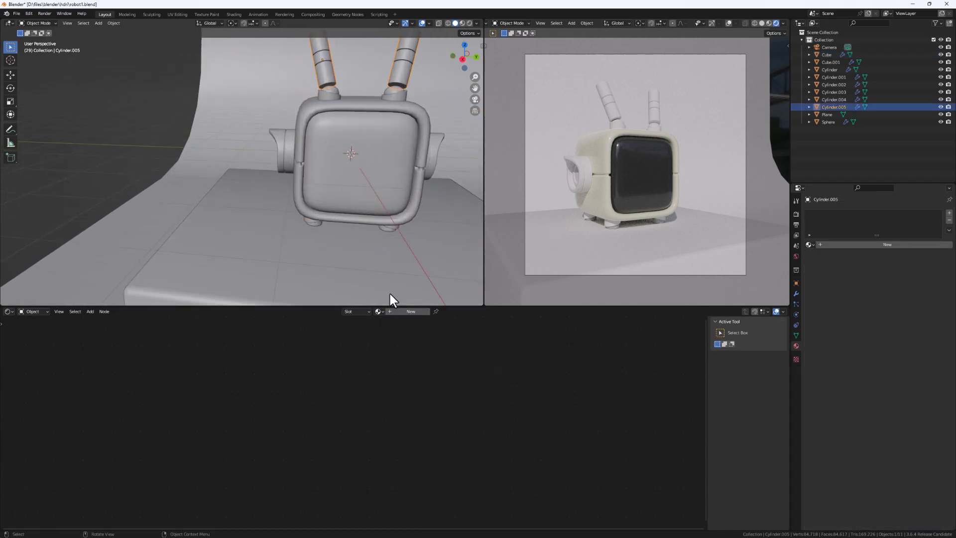
left_click(410, 311)
scroll(482, 419, "up", 5)
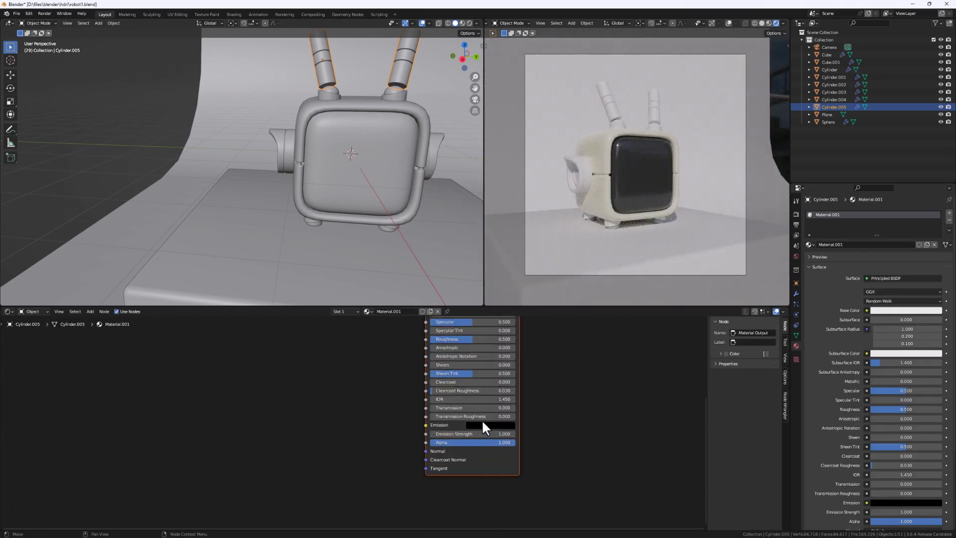
middle_click_drag(465, 363, 508, 482)
left_click_drag(519, 444, 474, 445)
middle_click_drag(485, 476, 467, 422)
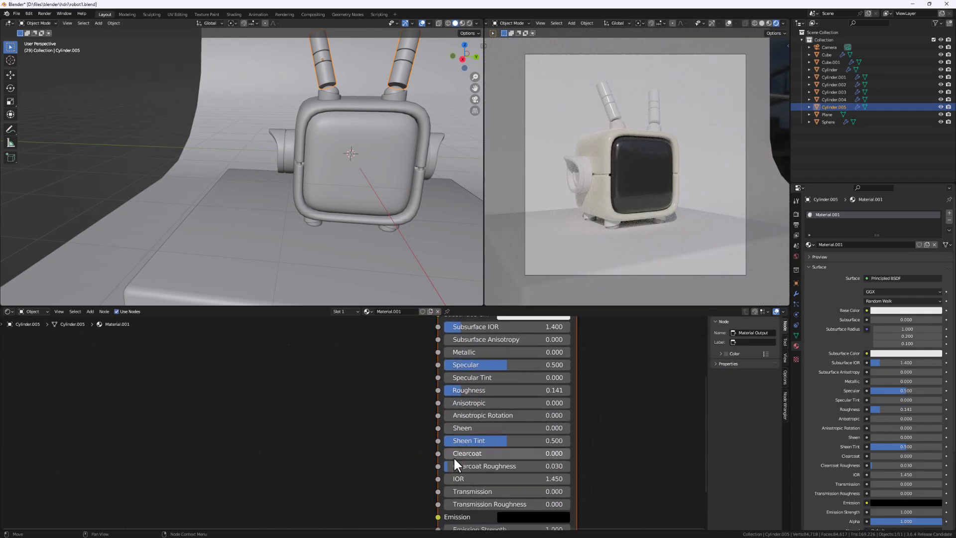
left_click_drag(457, 454, 570, 454)
- Brighten the antenna material's Base Color to pure white
middle_click_drag(518, 328, 505, 425)
scroll(506, 422, "up", 3)
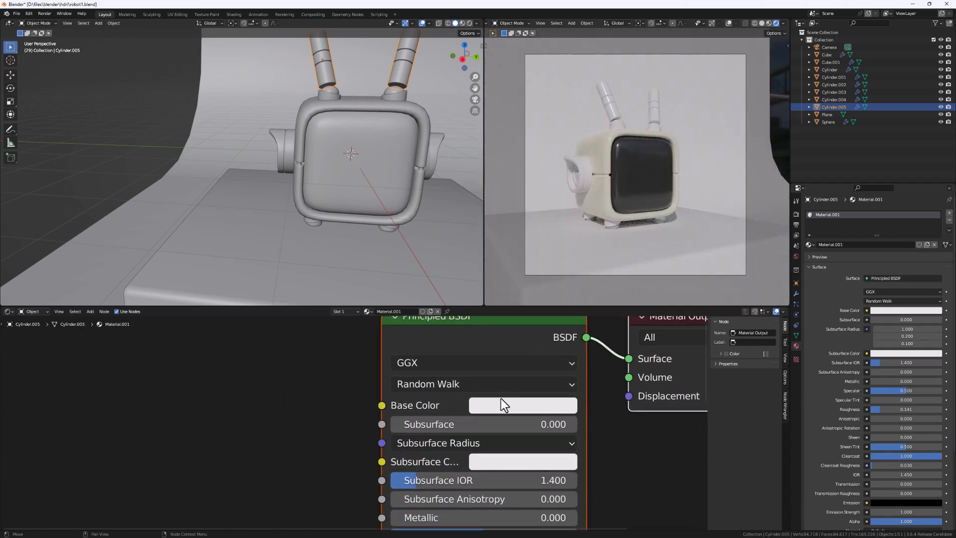
left_click(502, 403)
left_click_drag(617, 169, 617, 159)
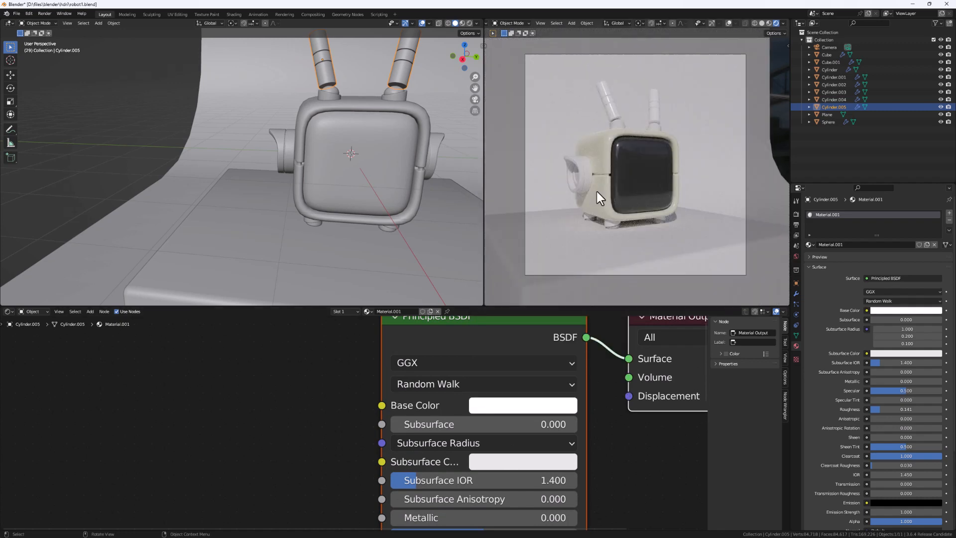
- Link the antennas' white material to the antenna sockets, the ears and all the feet with Link Materials
scroll(339, 341, "down", 2)
scroll(324, 105, "down", 4)
scroll(295, 127, "up", 3)
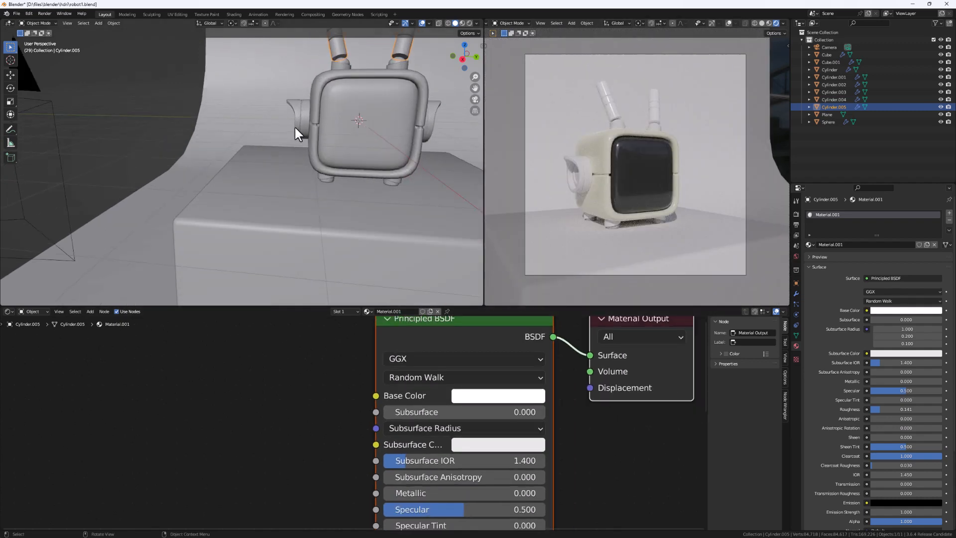
scroll(299, 134, "down", 1)
scroll(324, 86, "up", 4)
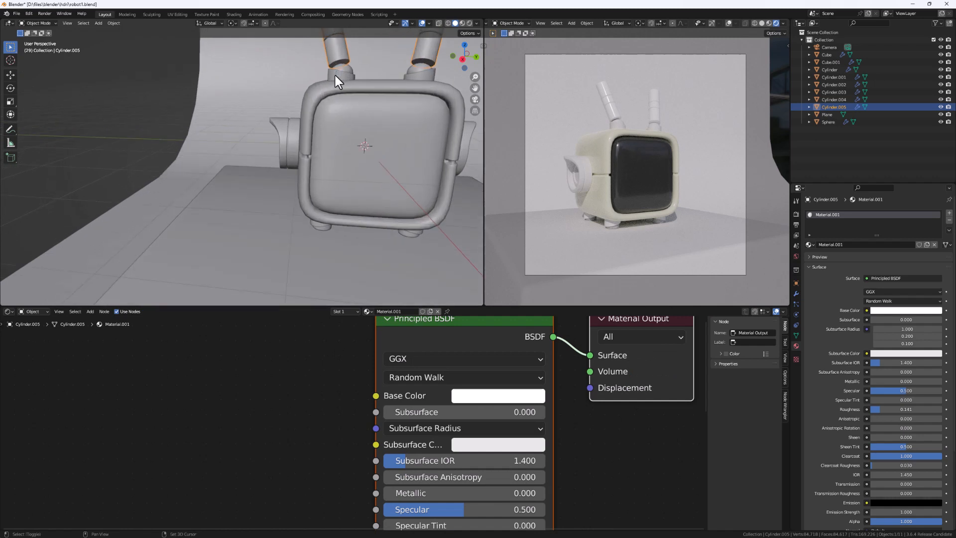
left_click(335, 76, "shift")
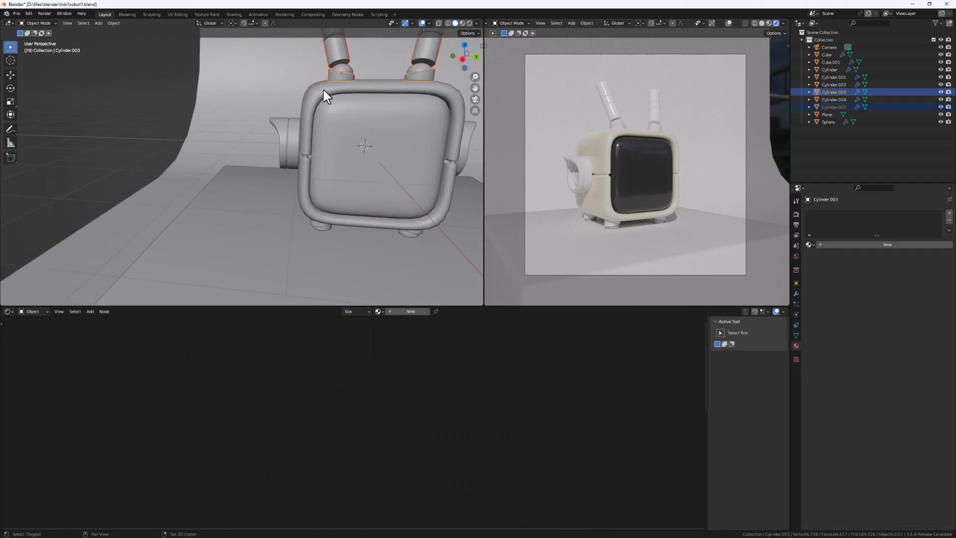
left_click(285, 149, "shift")
middle_click_drag(344, 267, 335, 239)
left_click(333, 229, "shift")
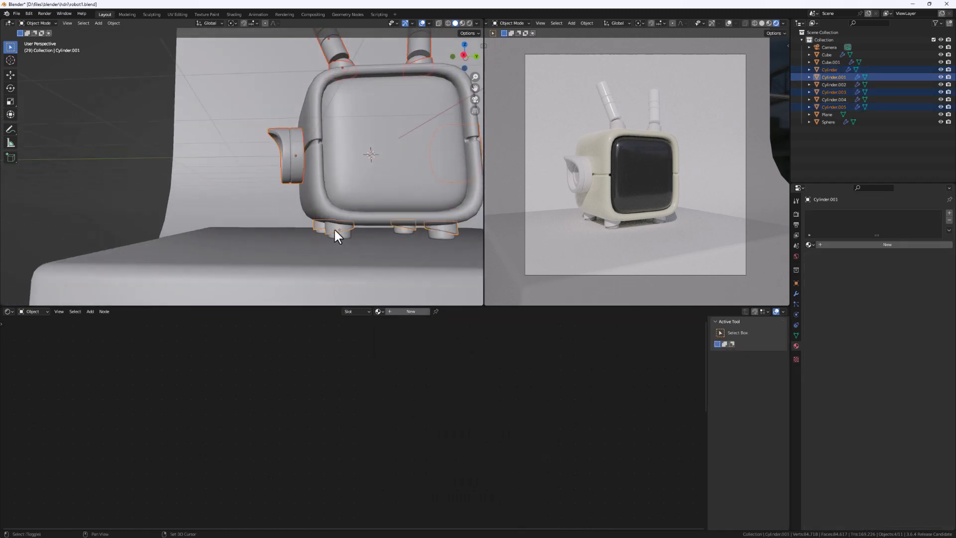
left_click(341, 235, "shift")
scroll(386, 213, "down", 3)
middle_click_drag(392, 189, 379, 204)
left_click(360, 111, "shift")
scroll(360, 111, "up", 6)
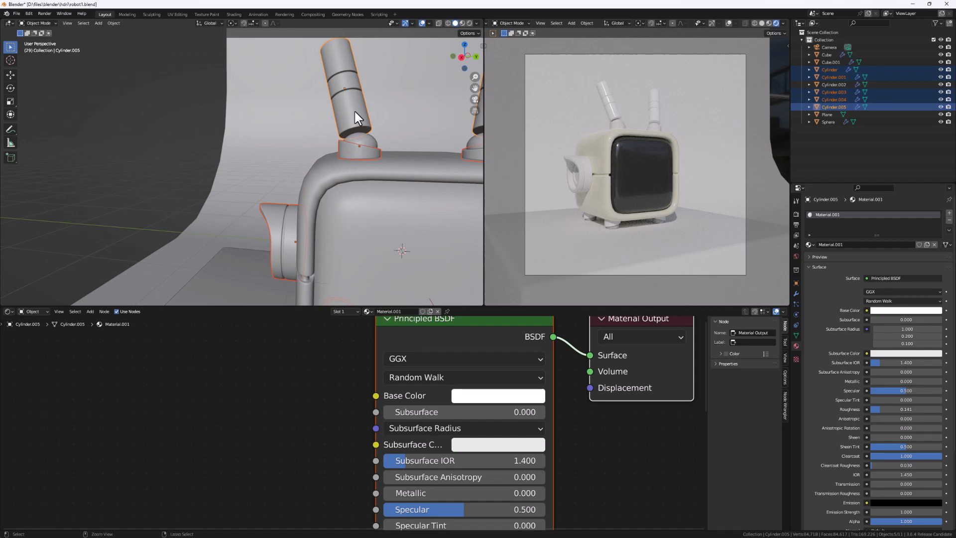
key("ctrl+l")
left_click(354, 111)
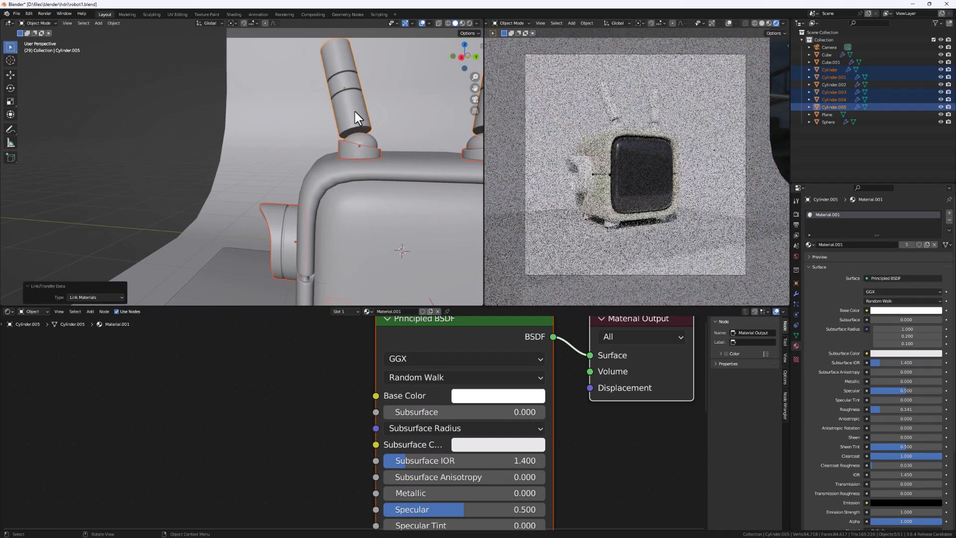
- Select the antennas, the antenna sockets and the ears in turn to check which material each part uses
middle_click_drag(396, 214, 361, 117)
left_click(360, 119)
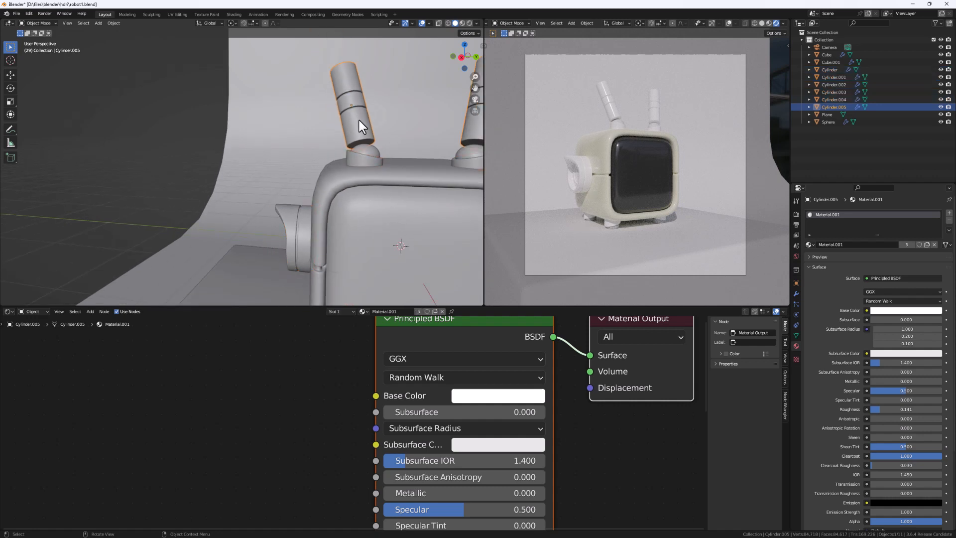
scroll(315, 186, "down", 11)
scroll(318, 187, "up", 3)
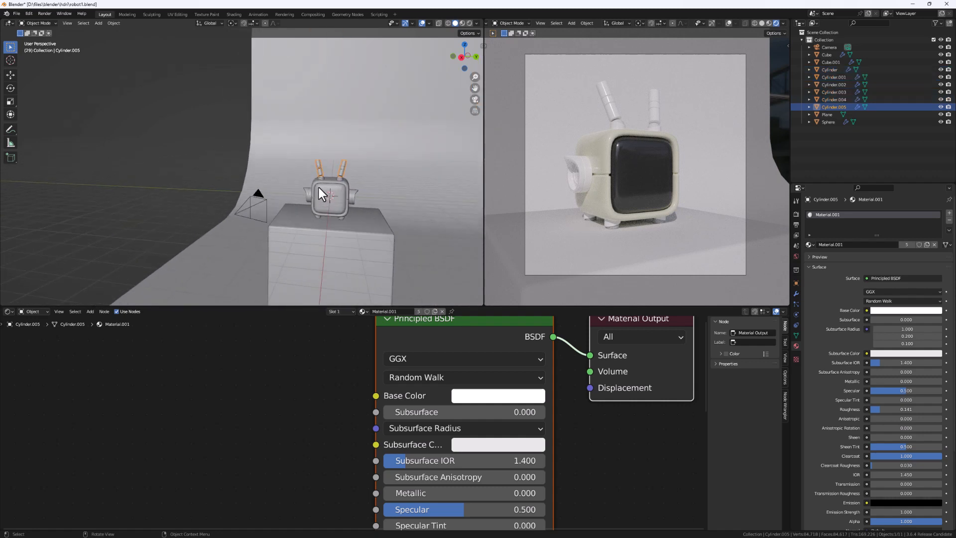
scroll(317, 184, "up", 6)
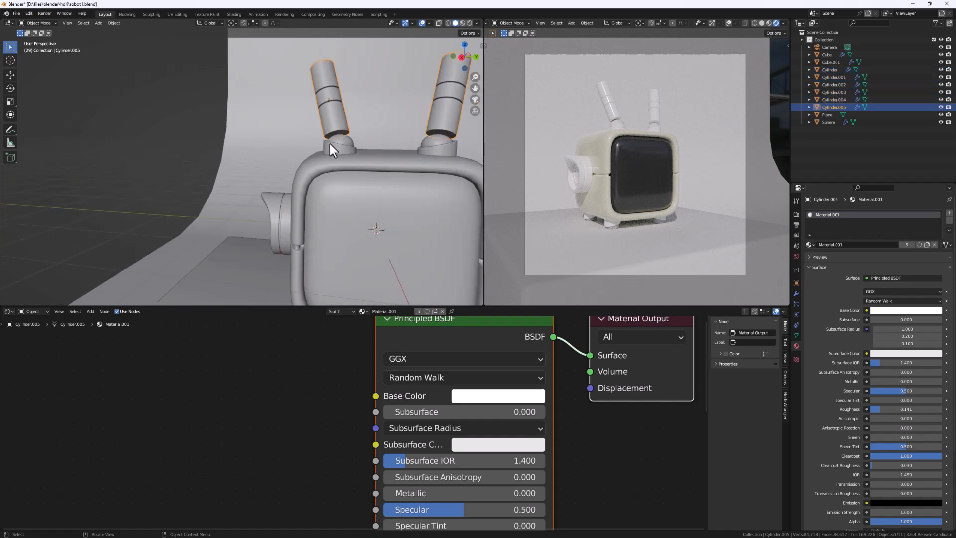
left_click(336, 152)
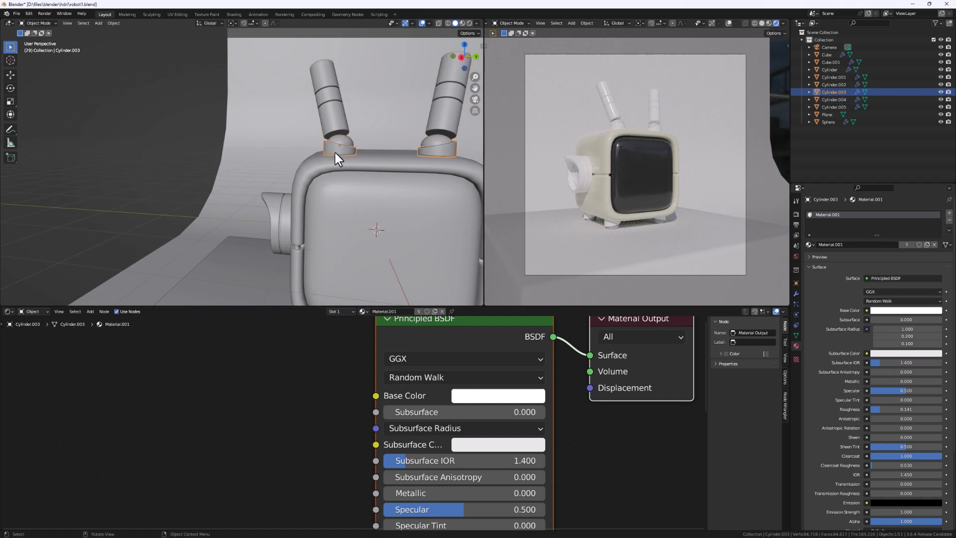
left_click(334, 126)
left_click(287, 230)
middle_click_drag(318, 271, 333, 28)
scroll(332, 31, "up", 4)
scroll(329, 100, "down", 8)
scroll(345, 180, "up", 4)
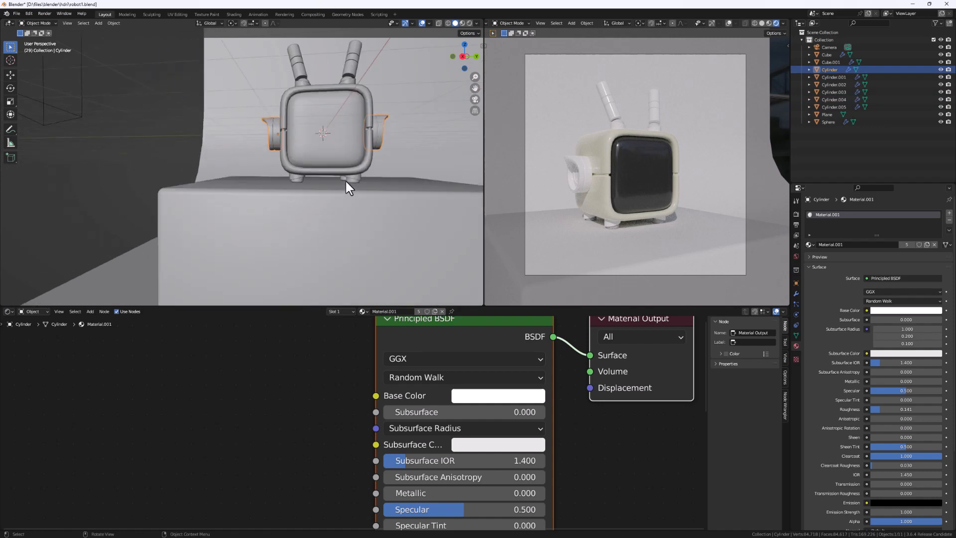
scroll(345, 179, "up", 5)
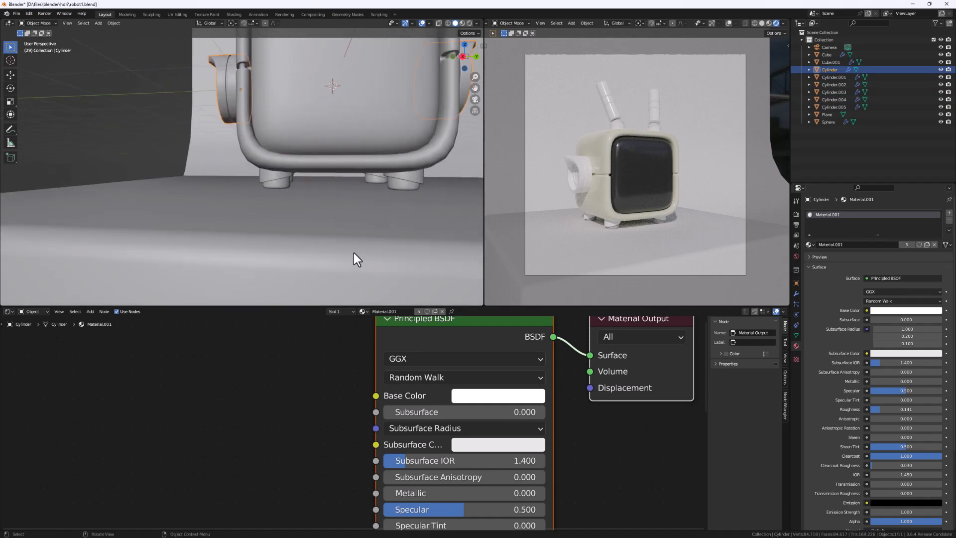
- Try a bright pink Base Color on the shared white material, and undo it
left_click(463, 397)
left_click_drag(568, 241, 564, 255)
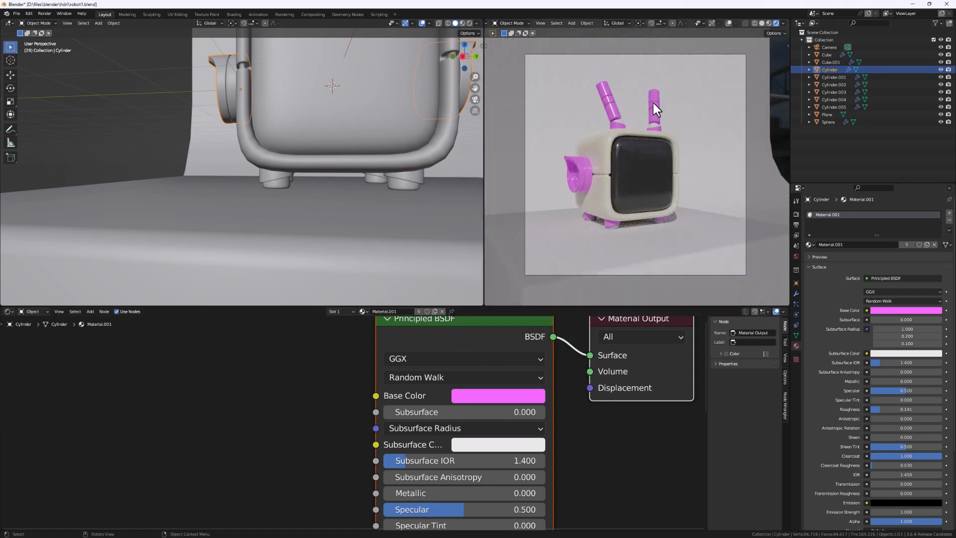
key("ctrl+z")
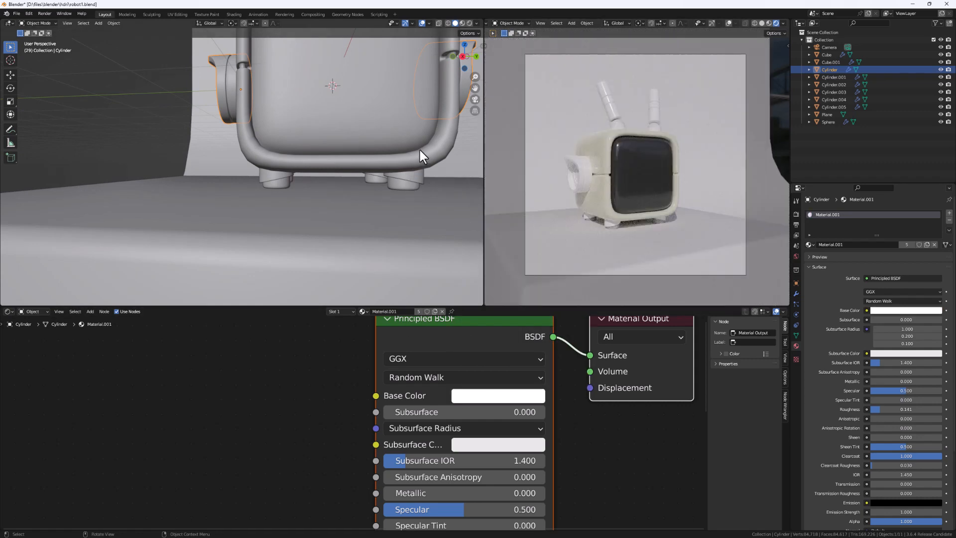
- Create a new material on the ball joints under the antennas and set its Metallic to 1
middle_click_drag(420, 151, 404, 147)
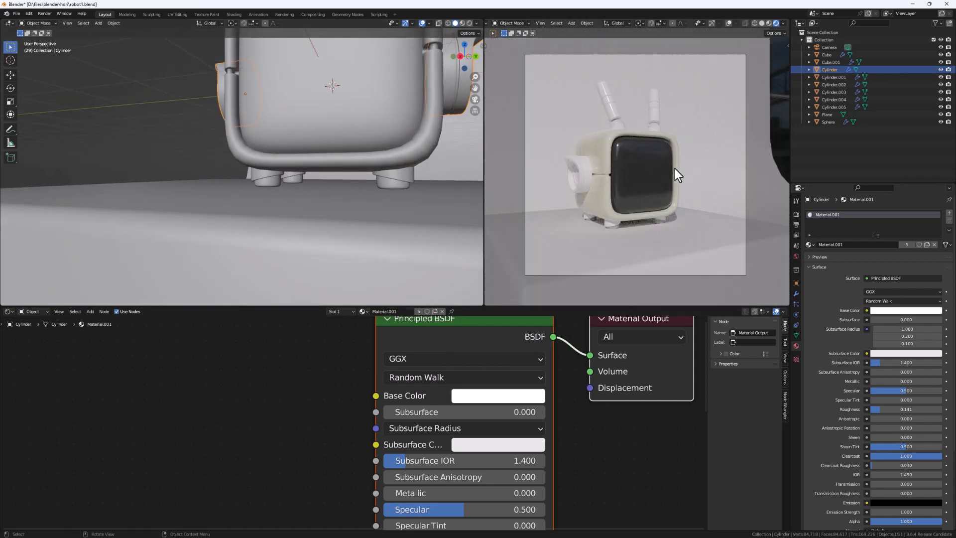
middle_click_drag(248, 184, 274, 112)
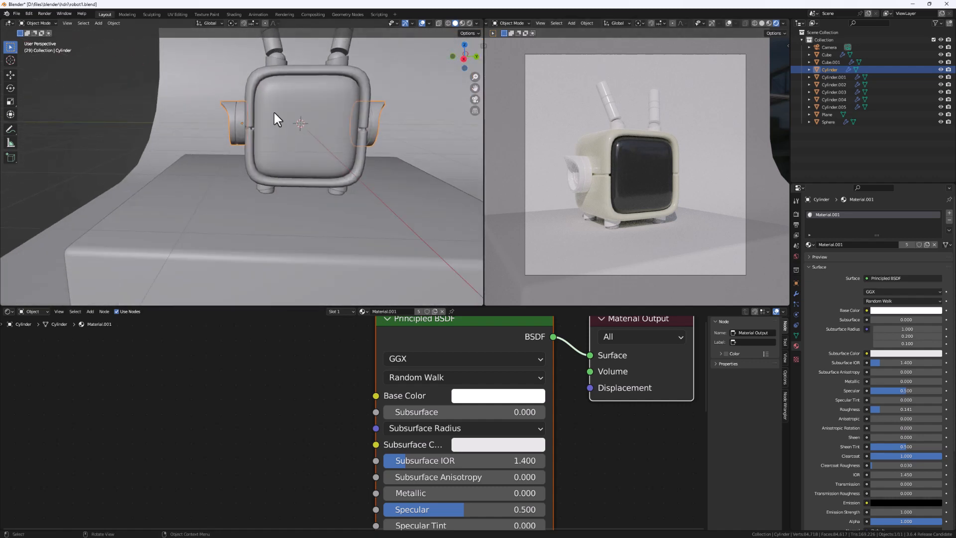
left_click(278, 57)
left_click(409, 311)
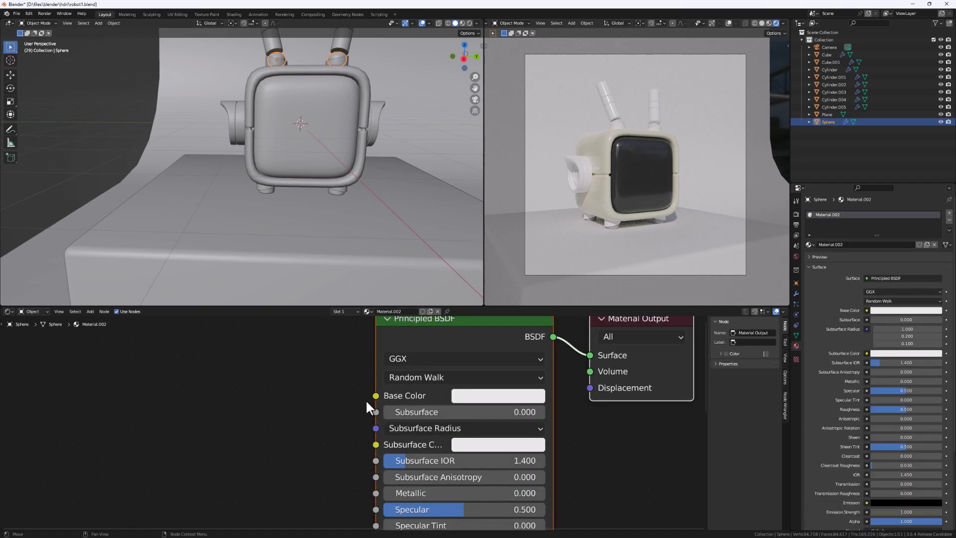
scroll(366, 399, "up", 3)
scroll(463, 473, "down", 1)
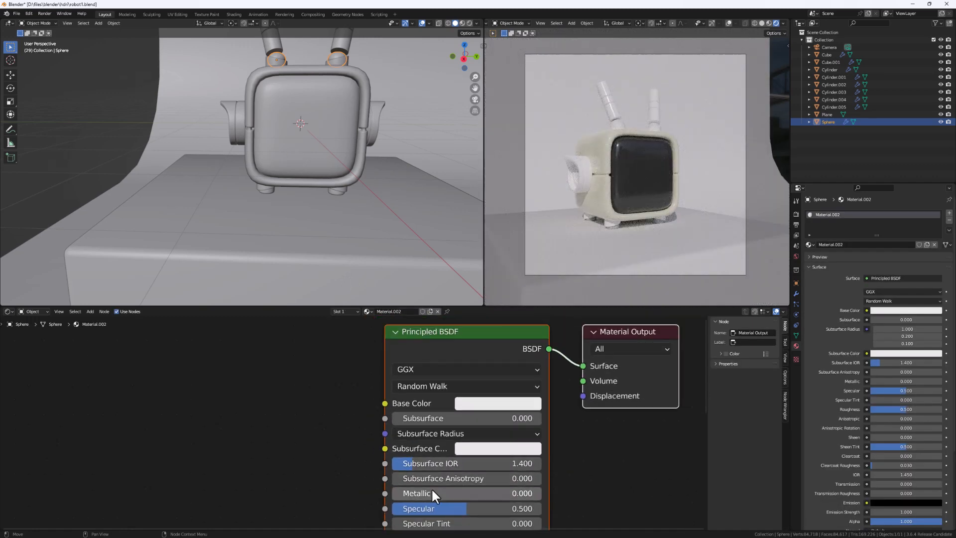
left_click(431, 491)
type("1")
key("Return")
- Set the ball joint material's Roughness to about 0.159 and its Base Color value to about 0.86
left_click(469, 406)
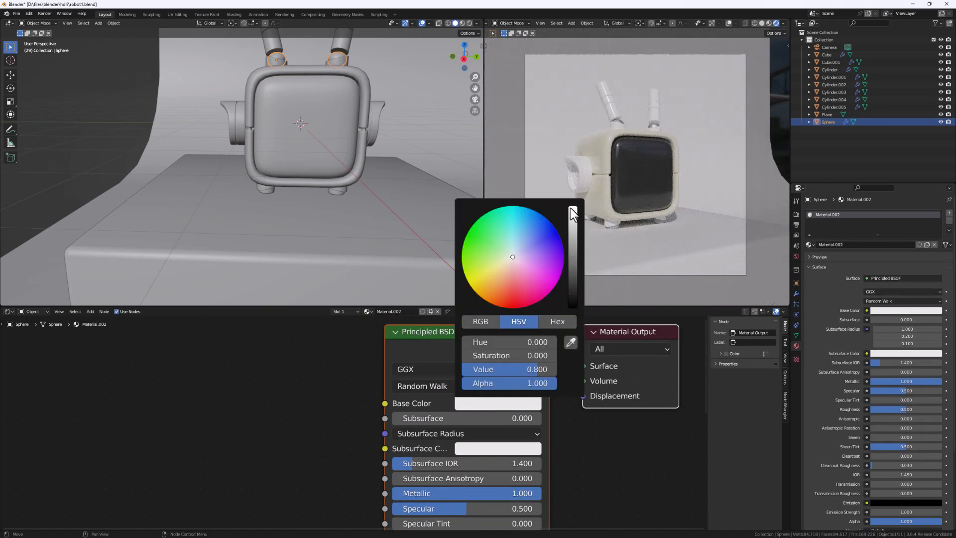
left_click_drag(572, 216, 572, 224)
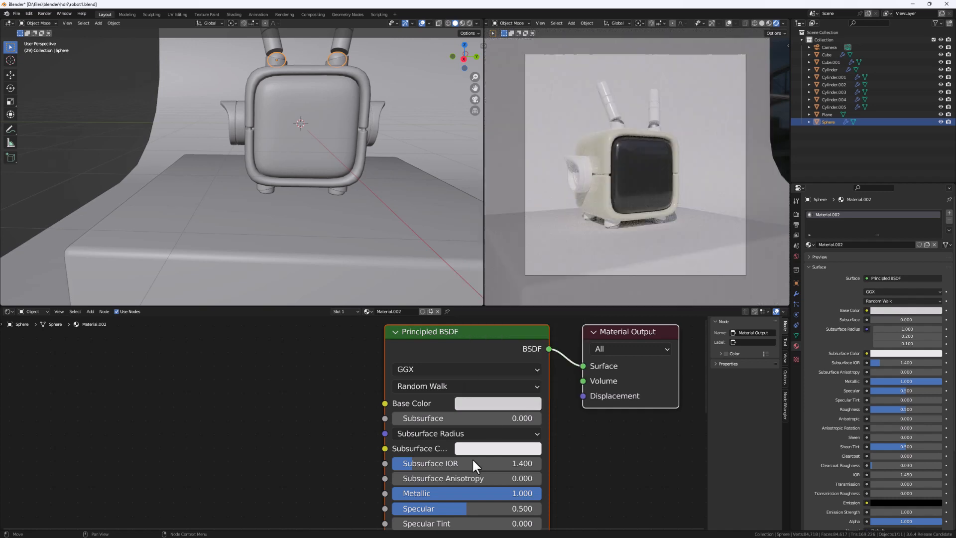
middle_click_drag(445, 490, 476, 373)
left_click_drag(475, 426, 425, 425)
middle_click_drag(479, 399, 453, 479)
left_click(513, 366)
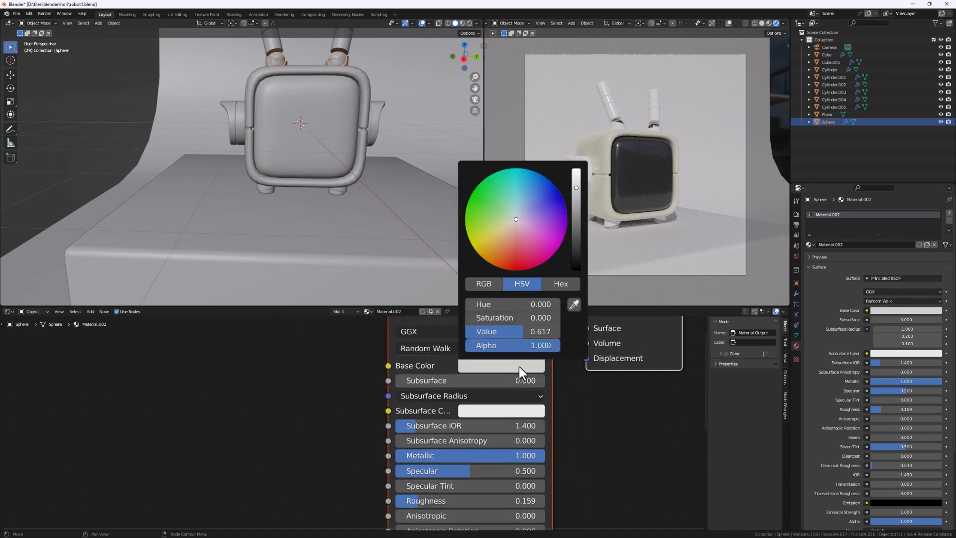
left_click_drag(569, 188, 572, 178)
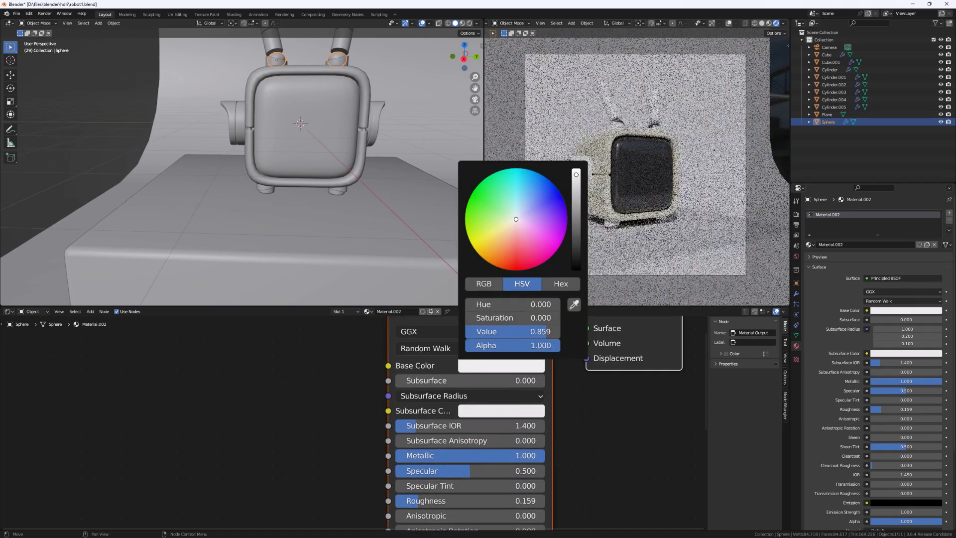
- Select the face loop around the middle band of the antenna in Edit Mode
scroll(268, 155, "down", 2)
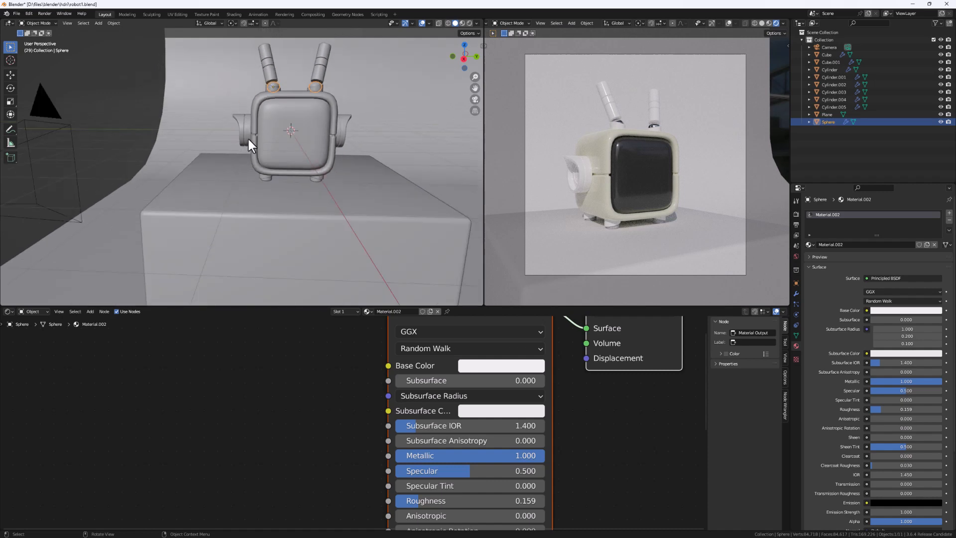
middle_click_drag(298, 136, 300, 148)
middle_click_drag(286, 81, 274, 97)
scroll(261, 53, "up", 5)
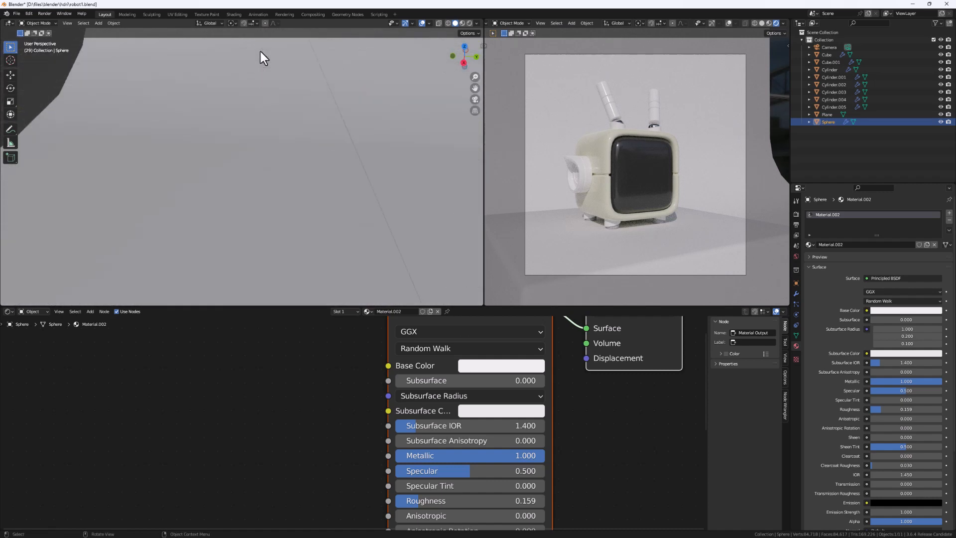
scroll(320, 103, "down", 8)
scroll(352, 131, "up", 5)
scroll(326, 124, "down", 5)
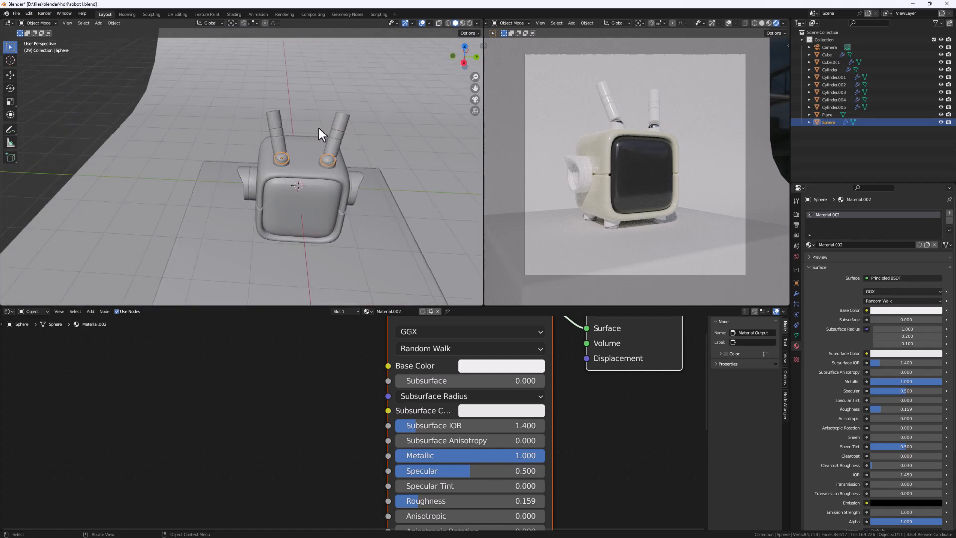
left_click(275, 135)
scroll(276, 140, "up", 5)
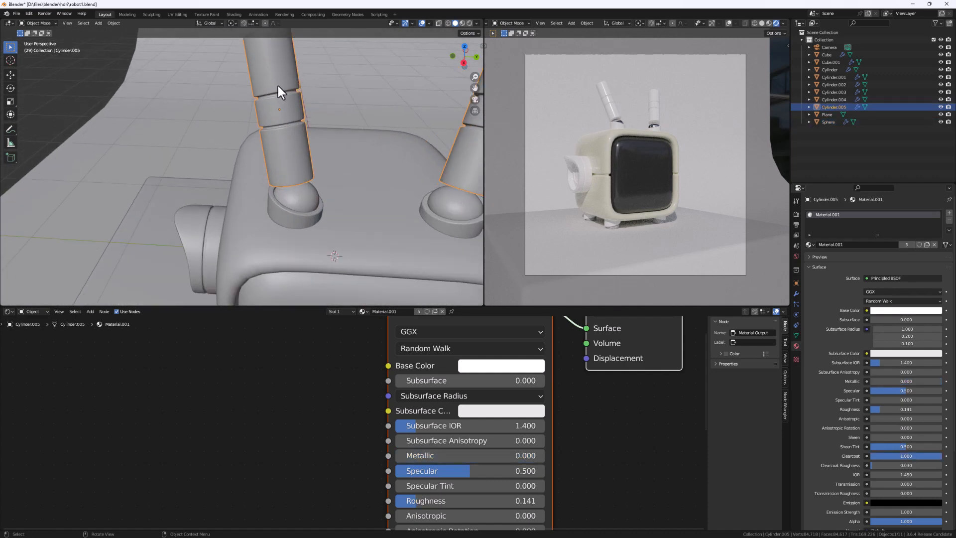
key("Tab")
middle_click_drag(290, 150, 283, 140)
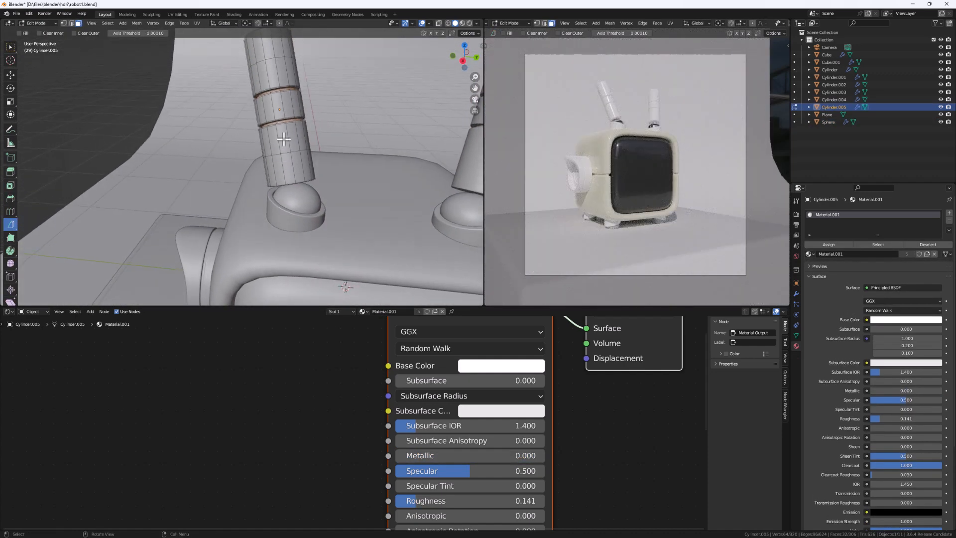
left_click(300, 138)
left_click(278, 104)
left_click(281, 101, "alt")
middle_click_drag(282, 101, 279, 113)
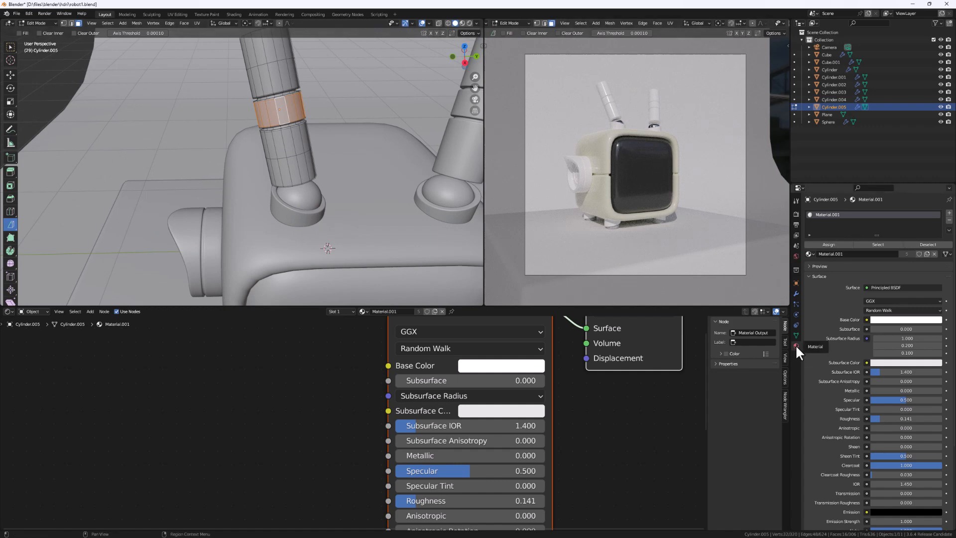
- Add a second material slot to the antennas and assign the metallic Material.002 to the selected band
left_click(949, 213)
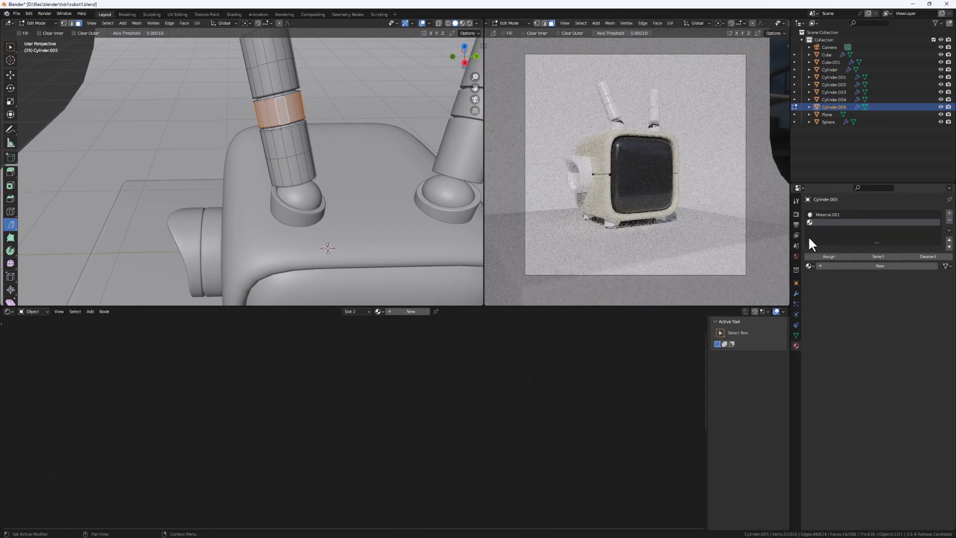
left_click(810, 266)
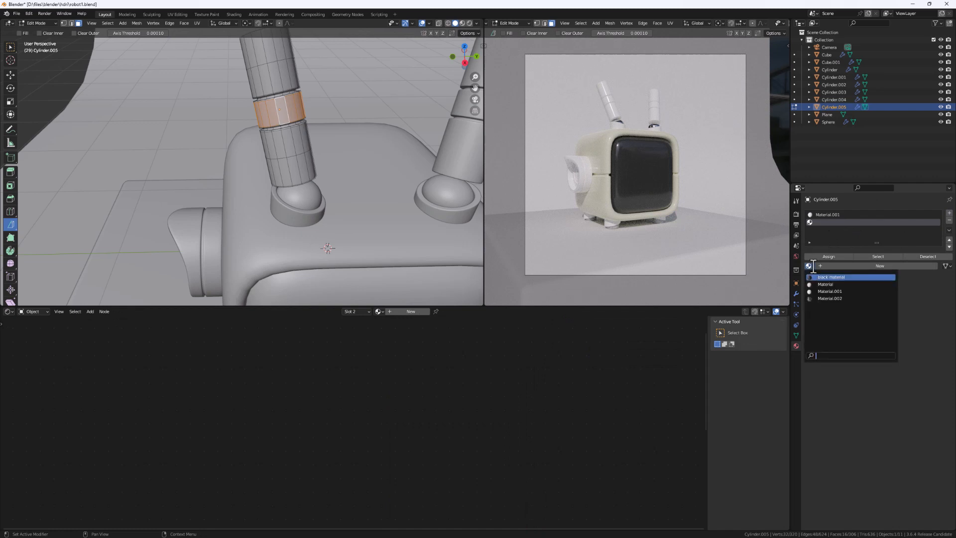
left_click(830, 298)
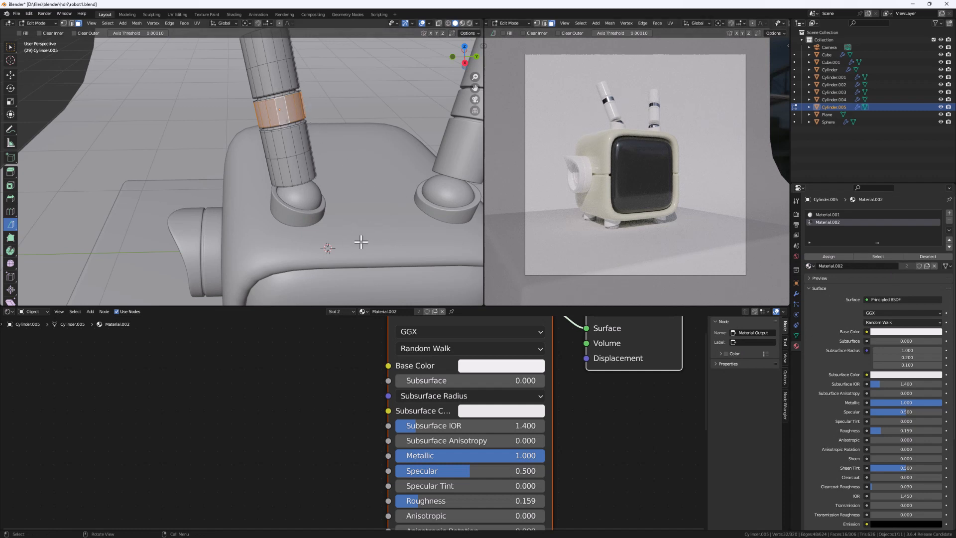
- Select the face loop of the raised ring inside the robot's ear in Edit Mode
mouse_move(310, 215)
middle_mouse_down()
mouse_move(257, 266)
mouse_move(292, 219)
middle_mouse_up()
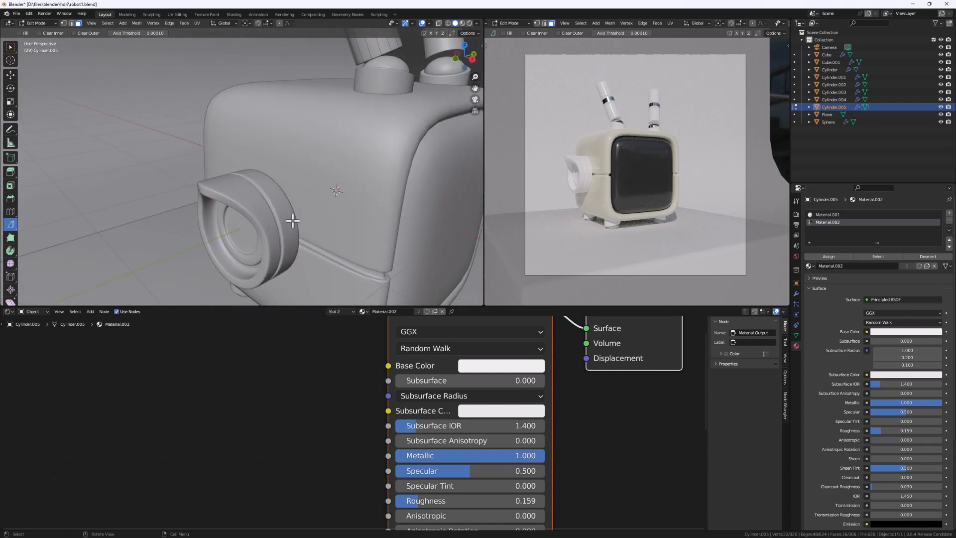
scroll(292, 219, "up", 3)
middle_click_drag(257, 294, 267, 230, "shift")
scroll(267, 230, "up", 3)
scroll(262, 236, "down", 1)
middle_click_drag(264, 278, 327, 51, "shift")
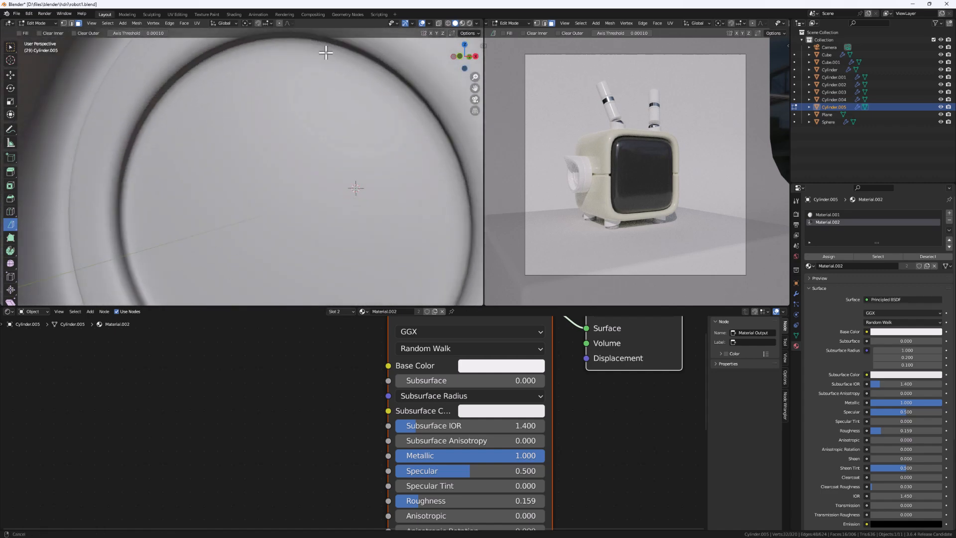
scroll(326, 107, "down", 6)
middle_click_drag(327, 128, 325, 141)
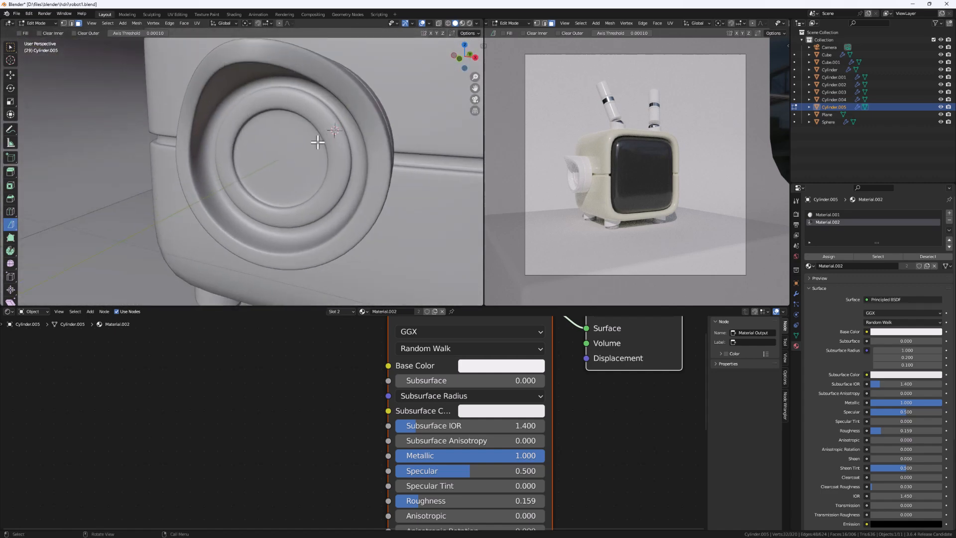
key("Tab")
left_click(334, 149)
middle_click_drag(341, 194, 312, 169)
key("Tab")
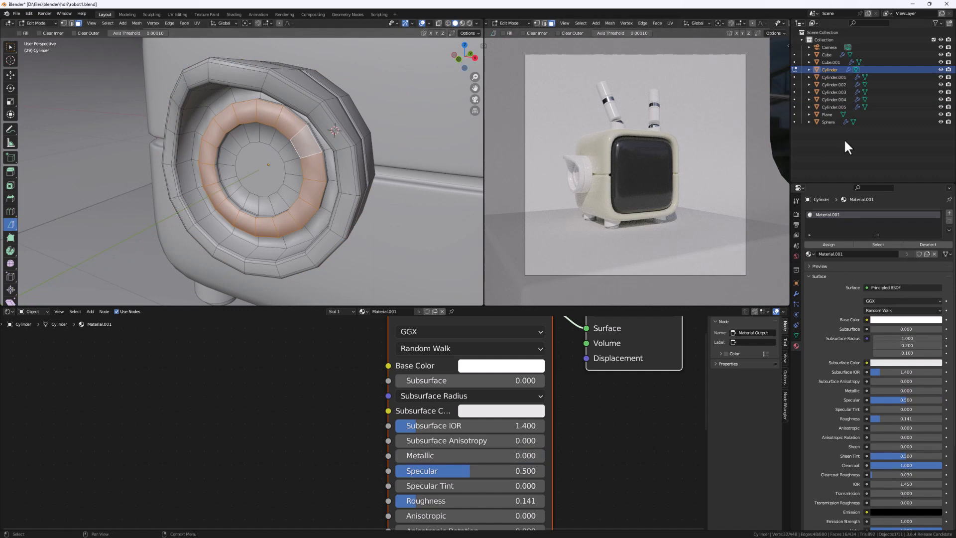
- Add a second material slot to the ears, assign Material.002 to the selected ring, and return to Object Mode
left_click(949, 213)
left_click(810, 266)
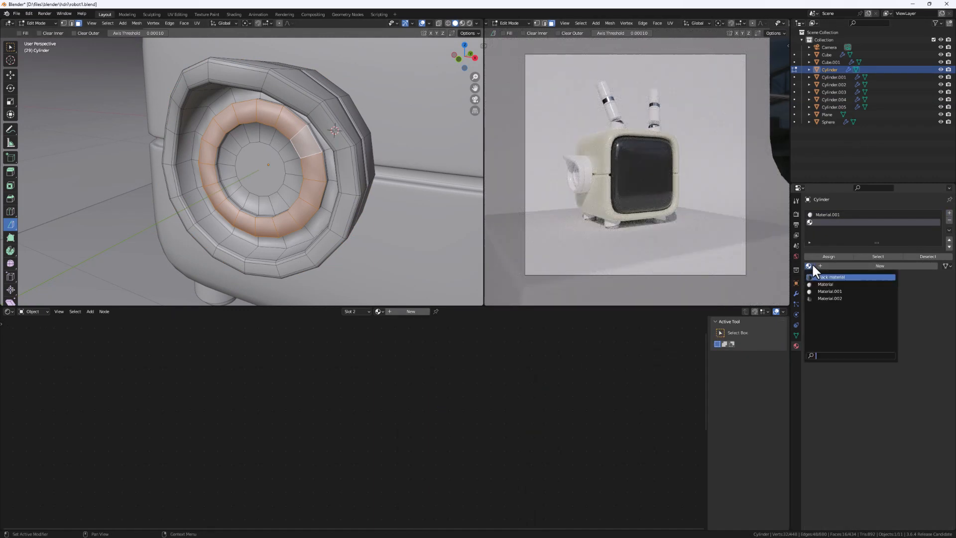
left_click(824, 295)
left_click(831, 254)
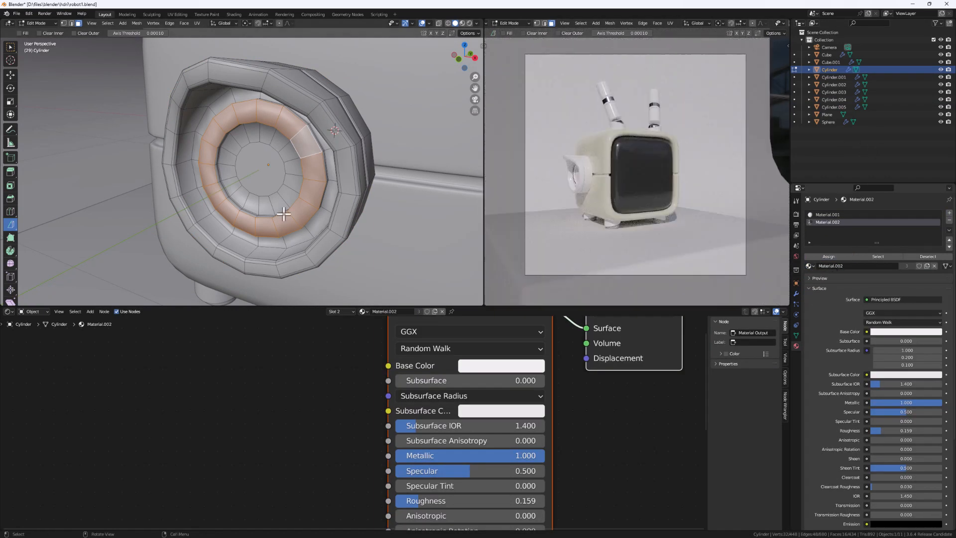
key("Tab")
- Examine the ear's metallic ring and the robot's overall materials up close in the rendered view
scroll(277, 194, "down", 4)
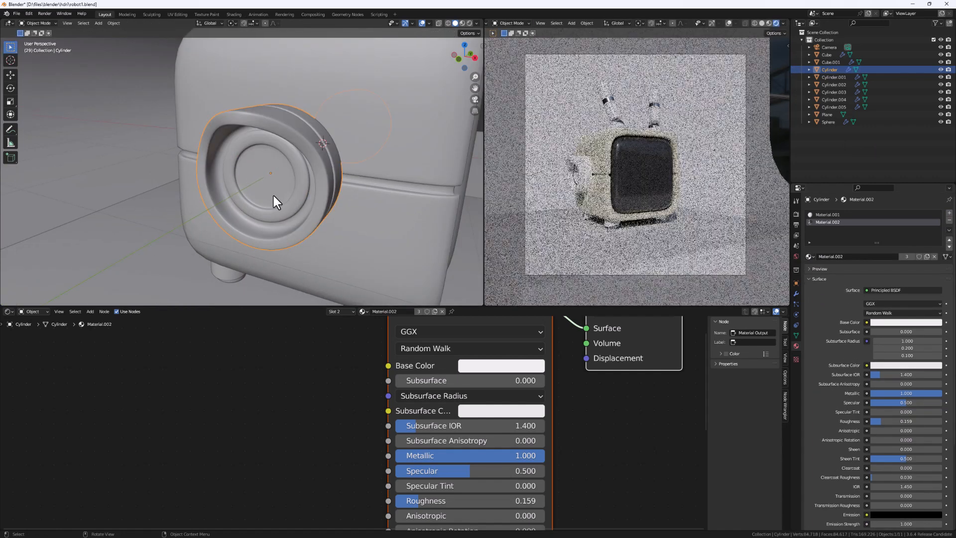
middle_click_drag(241, 211, 244, 187)
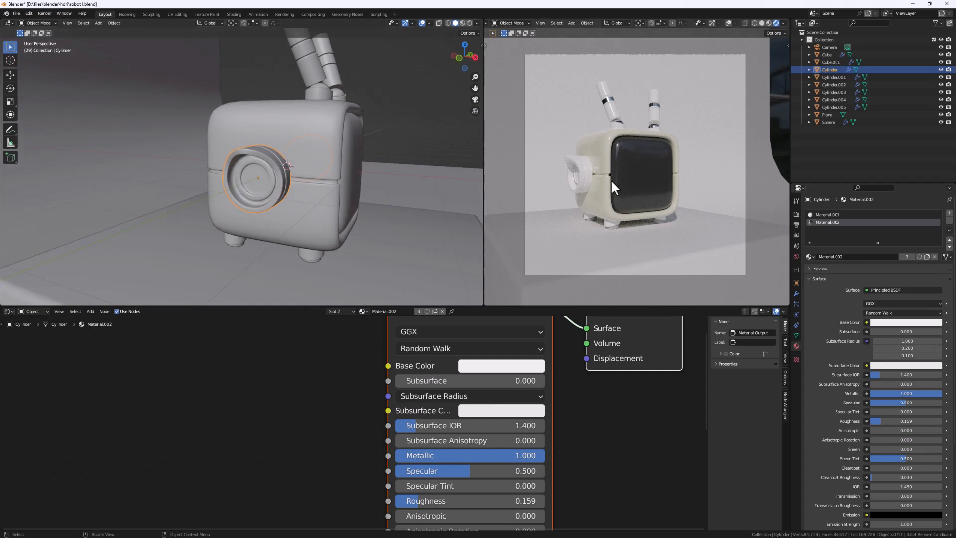
mouse_move(611, 179)
middle_mouse_down()
mouse_move(665, 186)
mouse_move(613, 183)
middle_mouse_up()
scroll(667, 197, "up", 6)
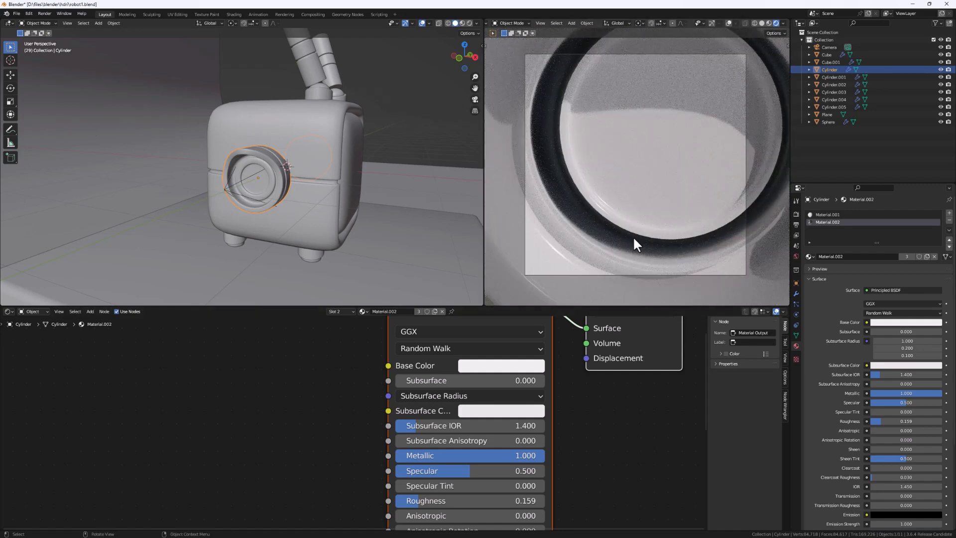
middle_click_drag(632, 236, 540, 231)
scroll(625, 214, "down", 7)
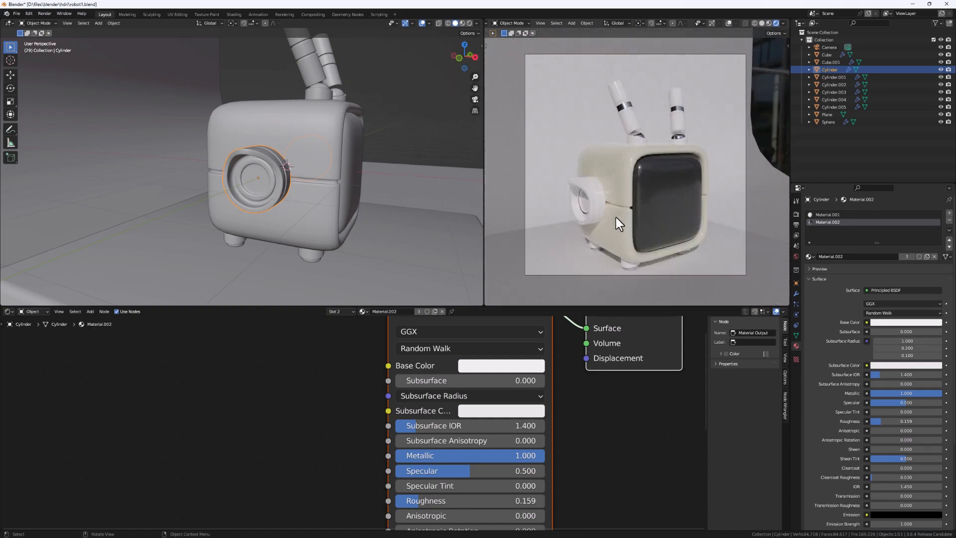
scroll(617, 217, "up", 1)
scroll(453, 375, "down", 3)
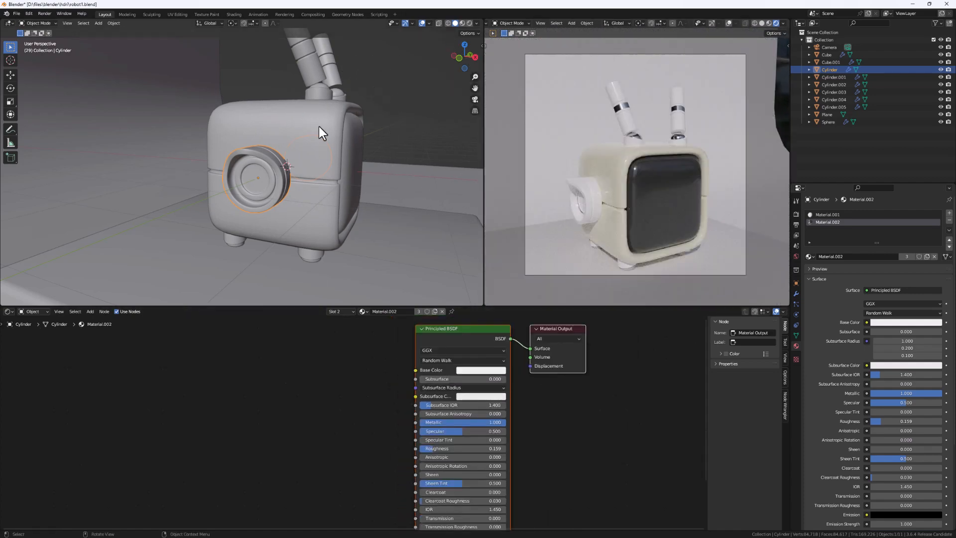
- Brighten the Base Color of the antenna ball joints' metallic material to pure white
left_click(322, 85)
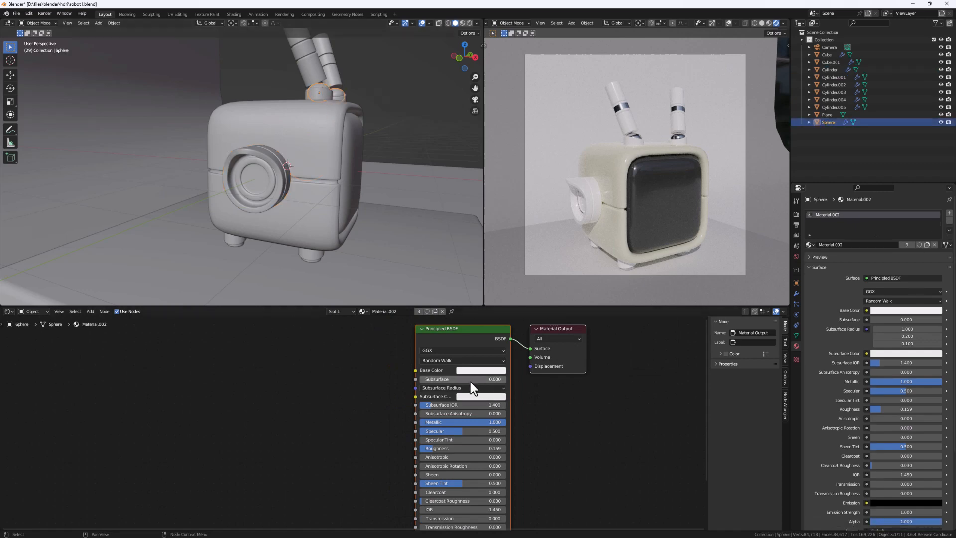
scroll(470, 382, "down", 1)
scroll(471, 375, "up", 3)
left_click(489, 367)
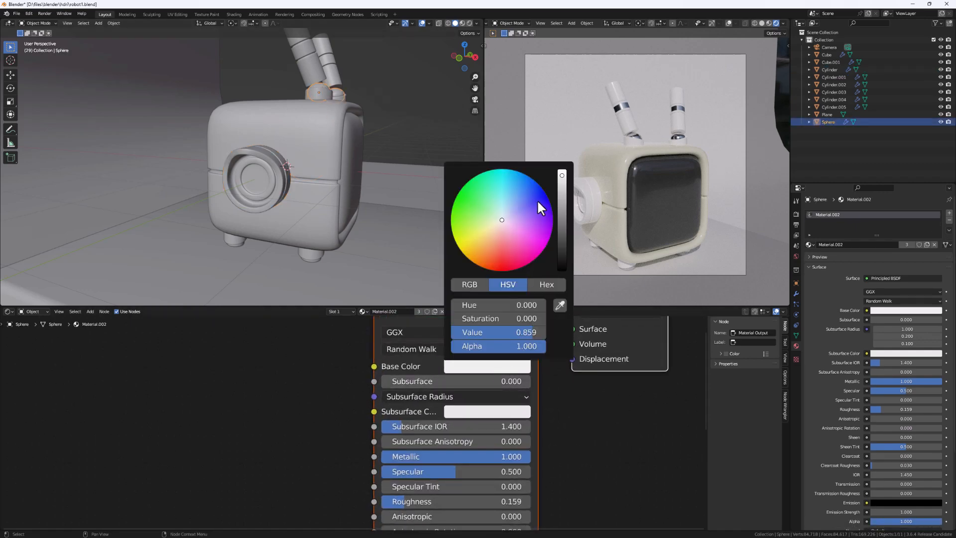
mouse_move(561, 178)
left_mouse_down()
mouse_move(562, 219)
mouse_move(562, 172)
left_mouse_up()
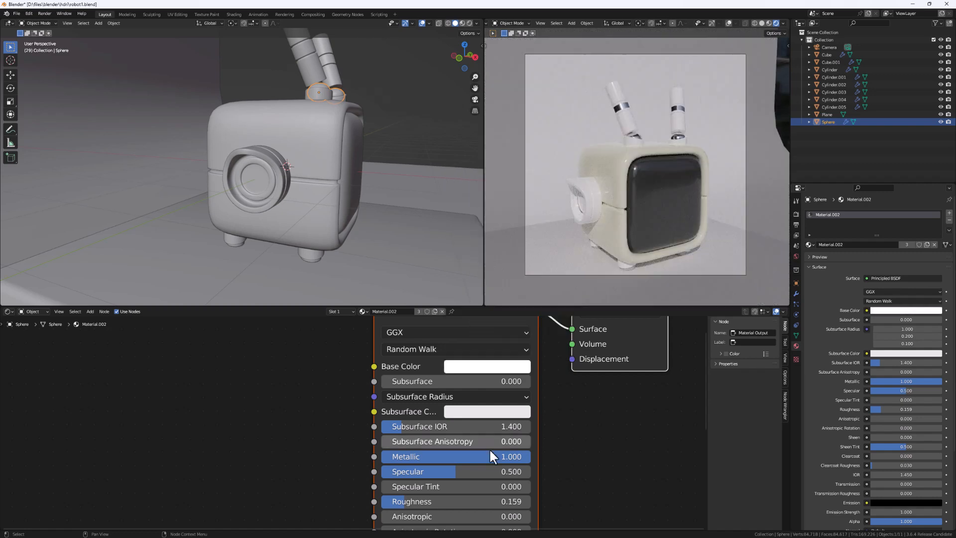
- Set the Roughness of the ball joints' metallic material to about 0.277
middle_click_drag(489, 448, 449, 402)
scroll(422, 497, "down", 2)
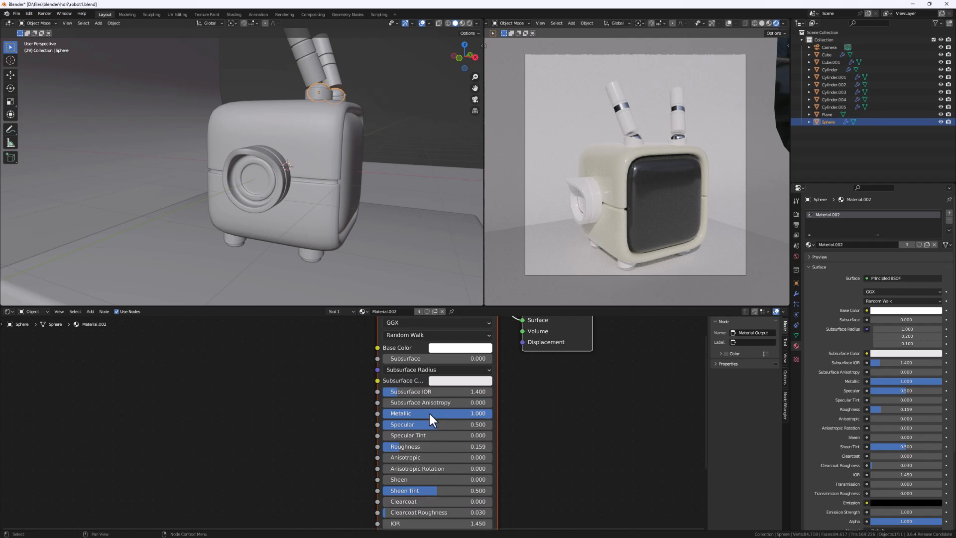
left_click_drag(398, 447, 411, 447)
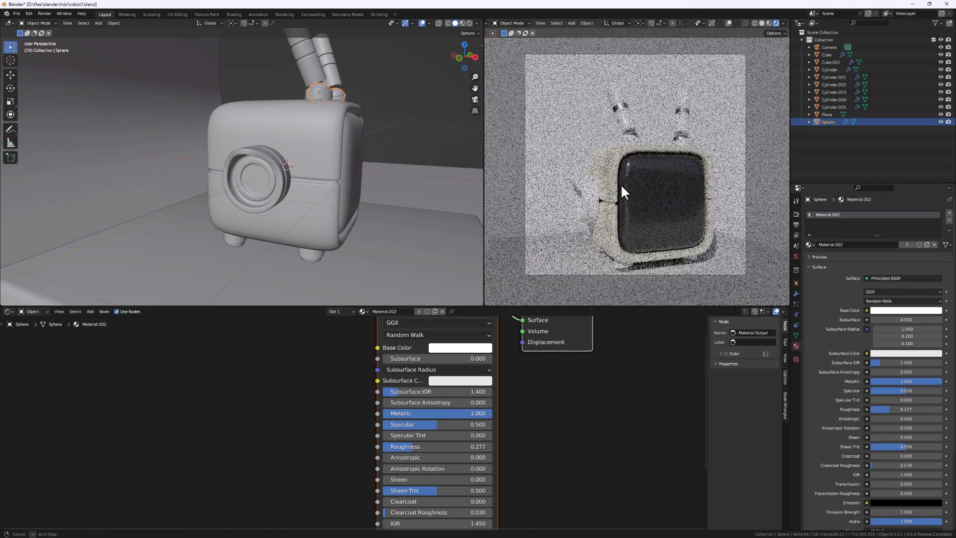
- Reframe the camera to show the robot more from the front and farther back, with the pedestal in frame
middle_click_drag(644, 266, 632, 217)
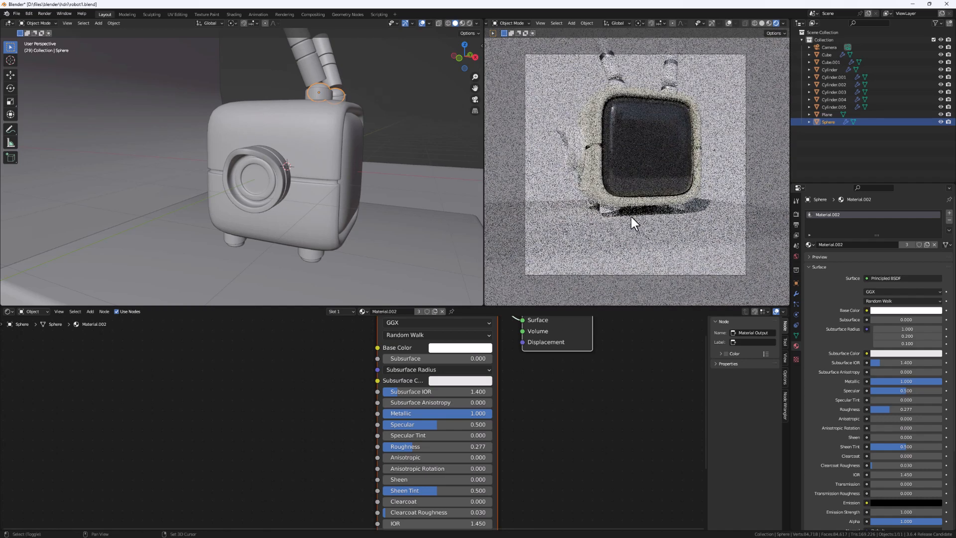
middle_click_drag(225, 190, 241, 238)
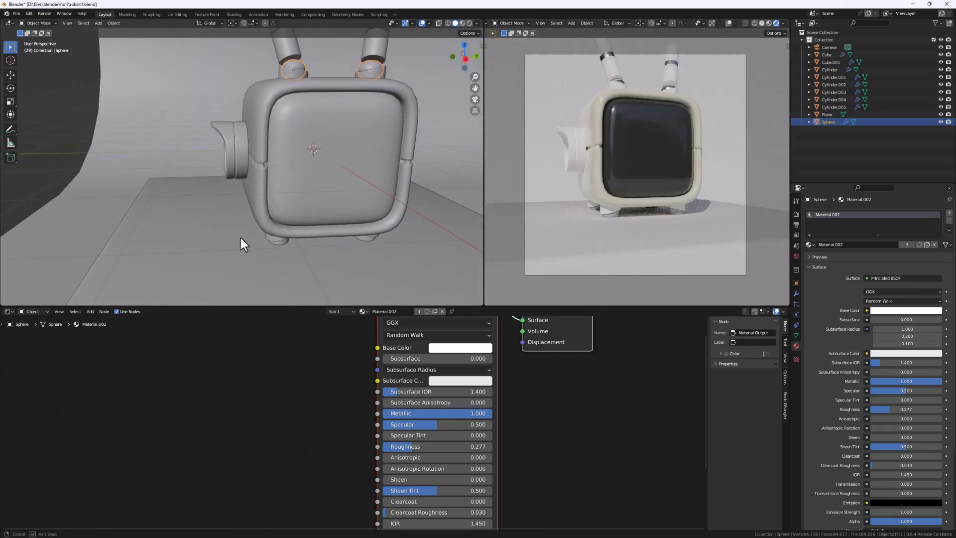
scroll(242, 239, "up", 3)
scroll(589, 175, "down", 3)
middle_click_drag(589, 174, 653, 213)
scroll(294, 153, "down", 10)
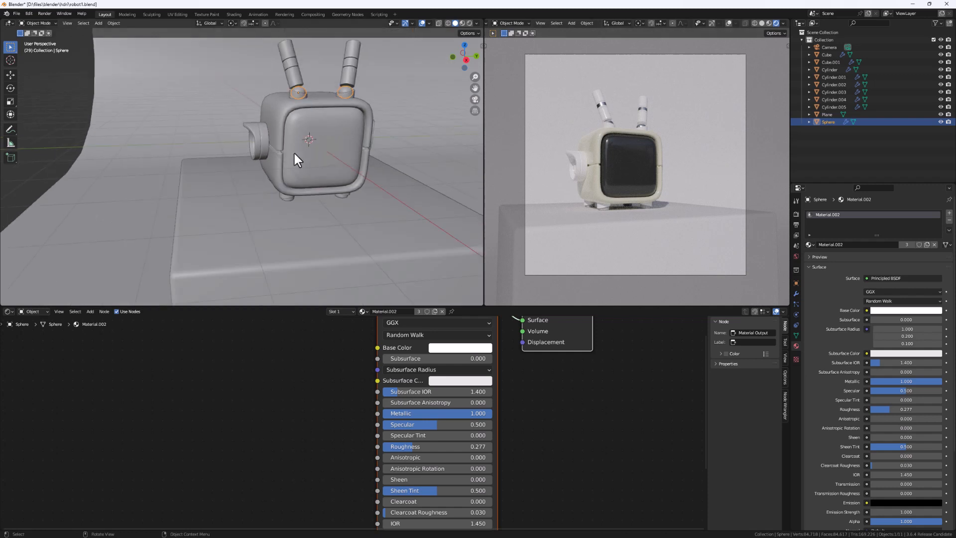
- Add an Area light and move it up about 3.7 m along the Z axis, above the robot
key("shift+a")
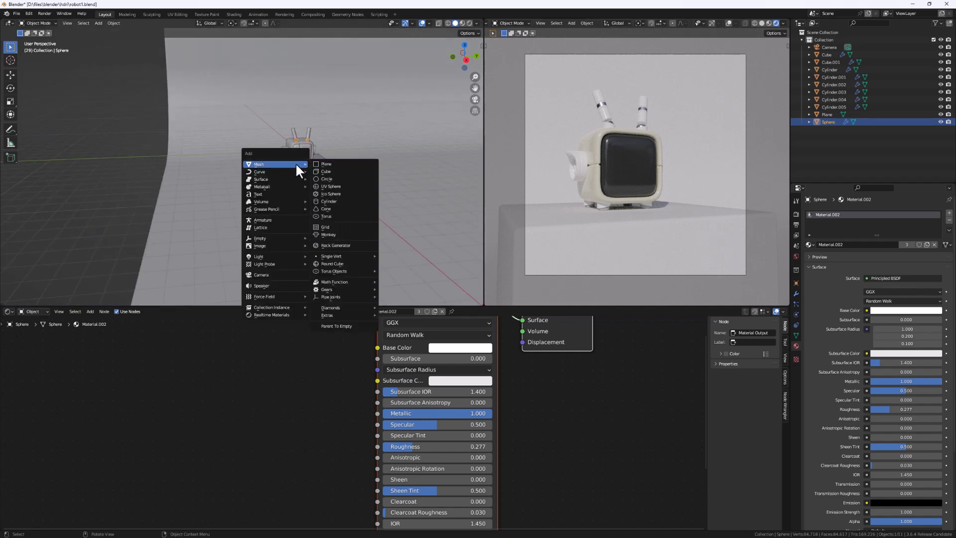
mouse_move(302, 253)
key("Escape")
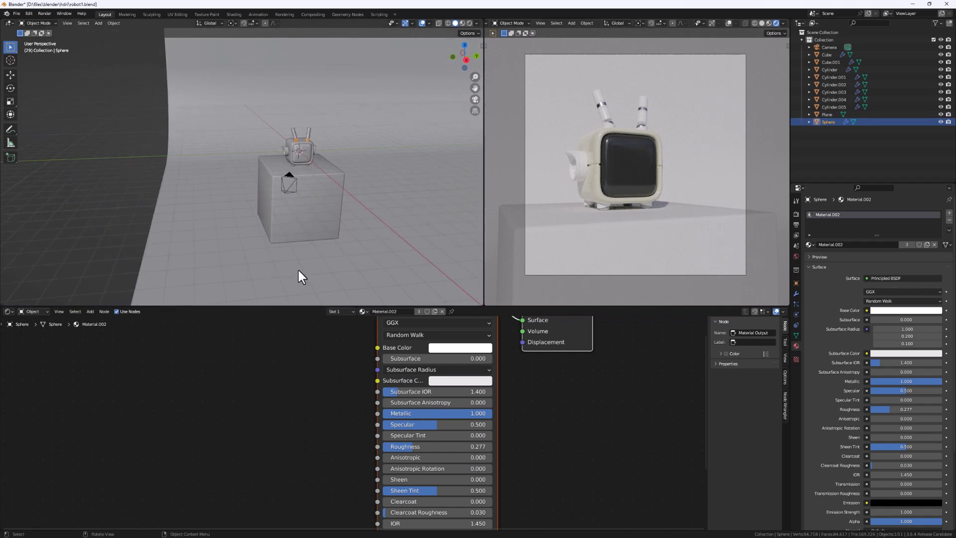
key("shift+a")
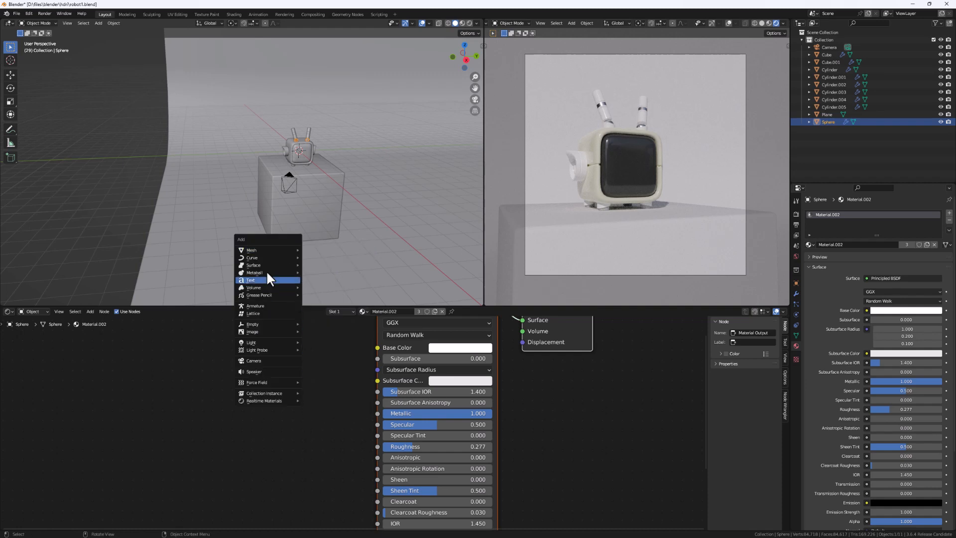
key("shift+a")
mouse_move(267, 259)
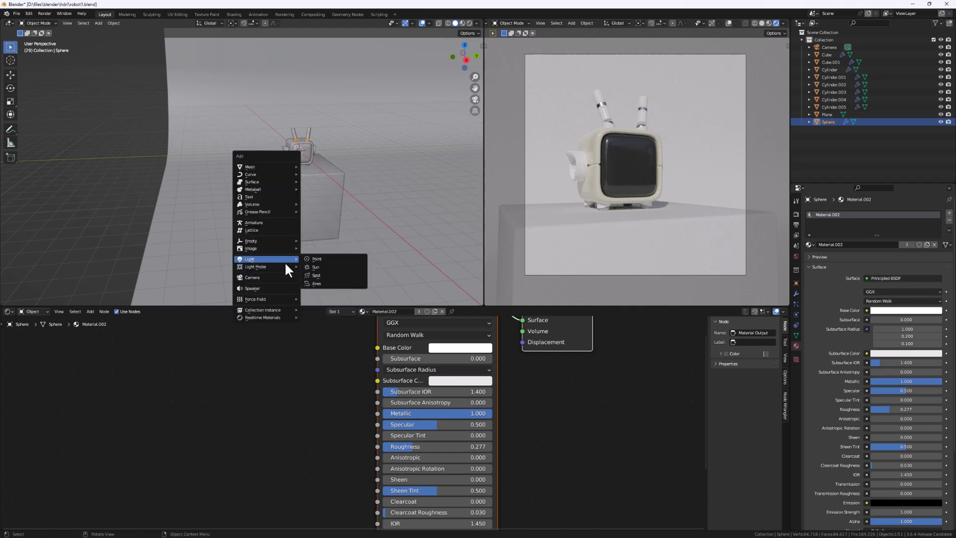
left_click(329, 280)
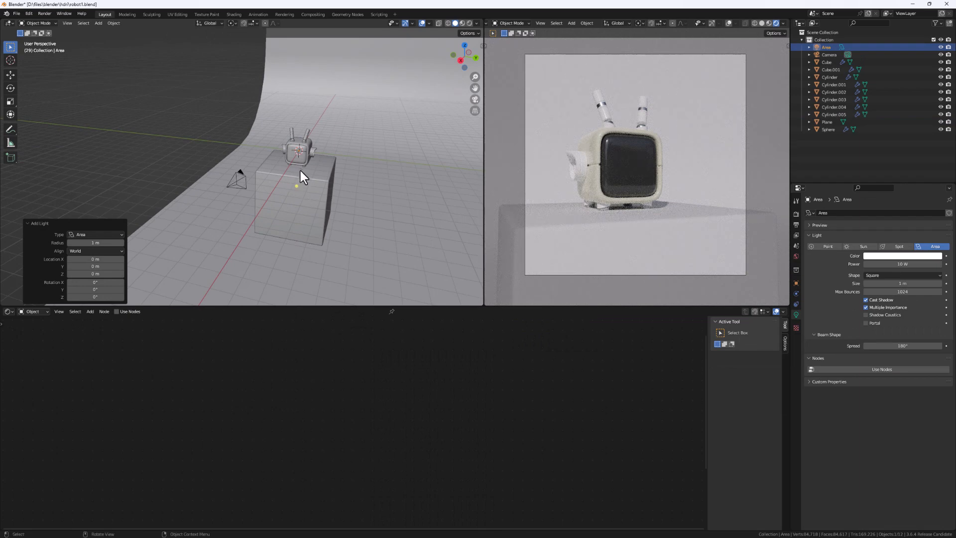
key("g")
key("z")
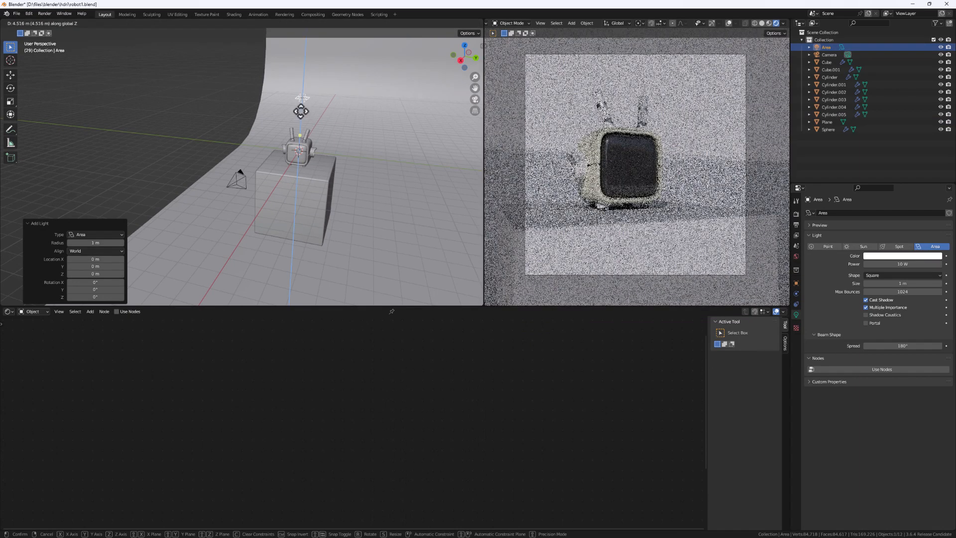
left_click(297, 128)
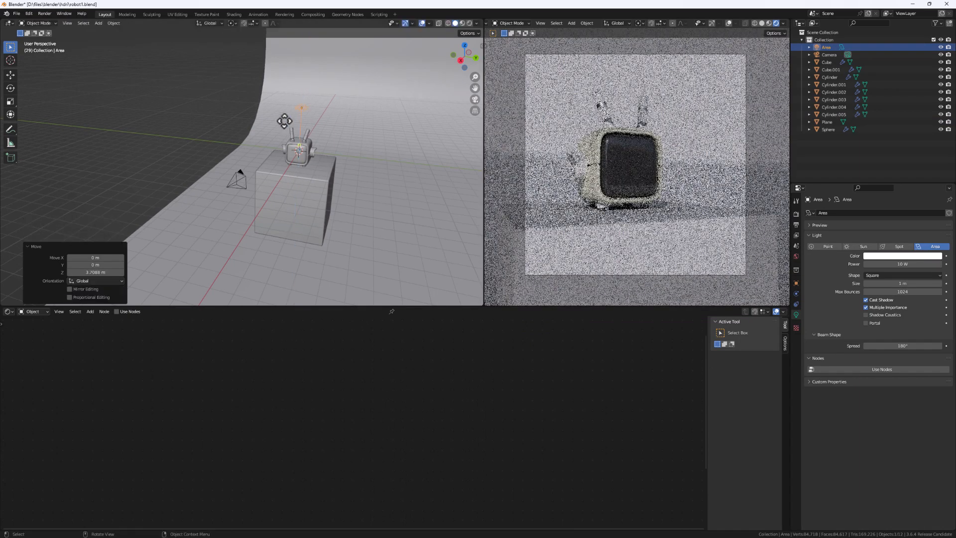
- Scale up the Area light above the robot by a factor of about 7.7
middle_click_drag(299, 131, 333, 192)
key("s")
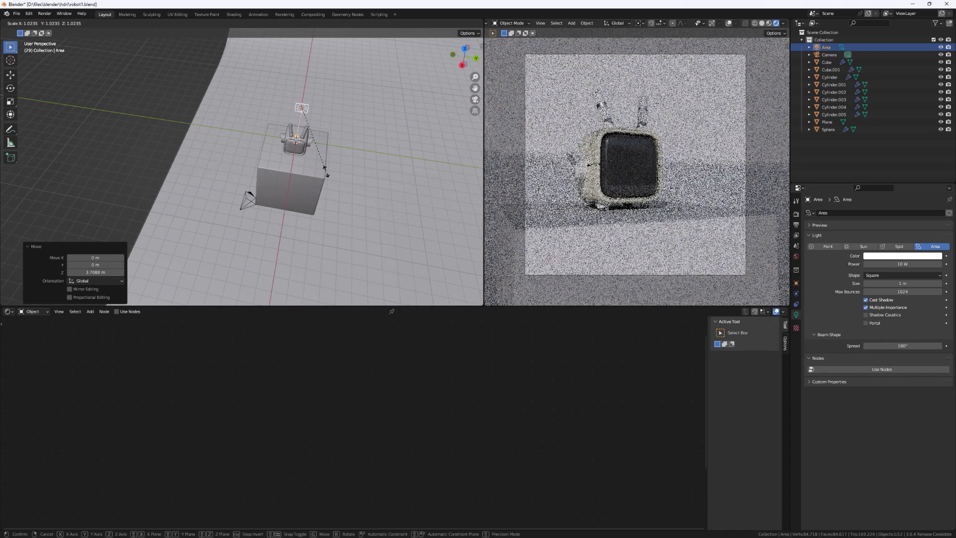
left_click(332, 125)
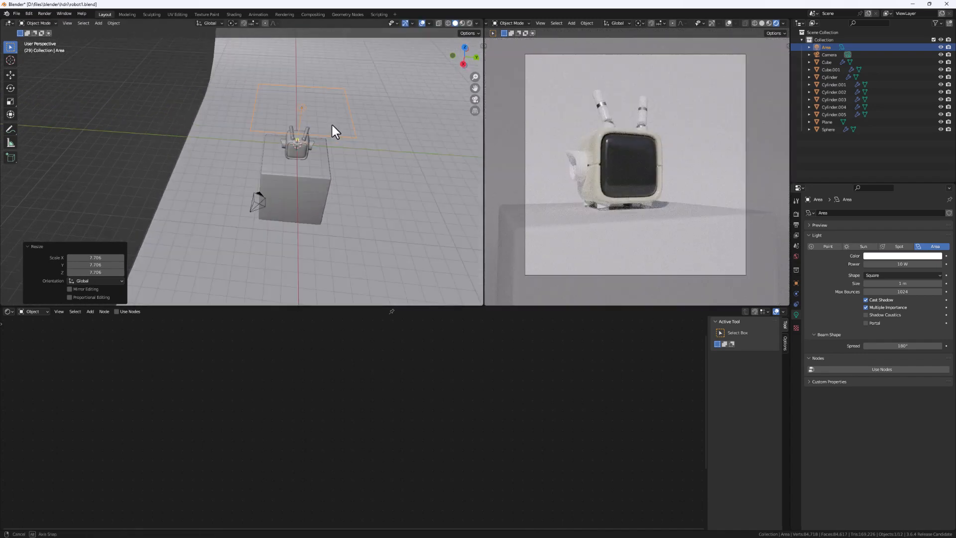
middle_click_drag(333, 124, 410, 152)
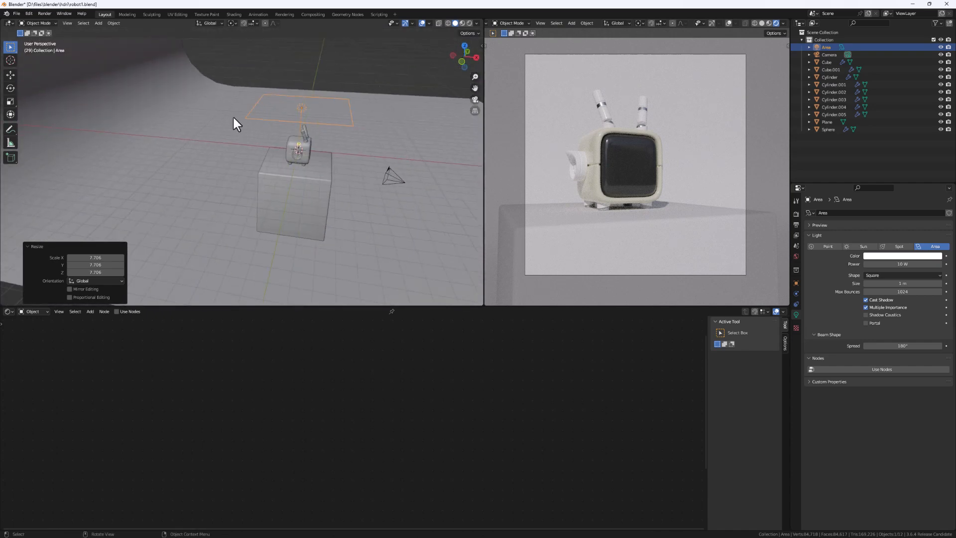
- Move the Area light about 4.2 m along the negative Y axis, to the side of the robot
left_click_drag(257, 122, 181, 120)
middle_click_drag(181, 120, 249, 131)
key("g")
key("y")
left_click(200, 134)
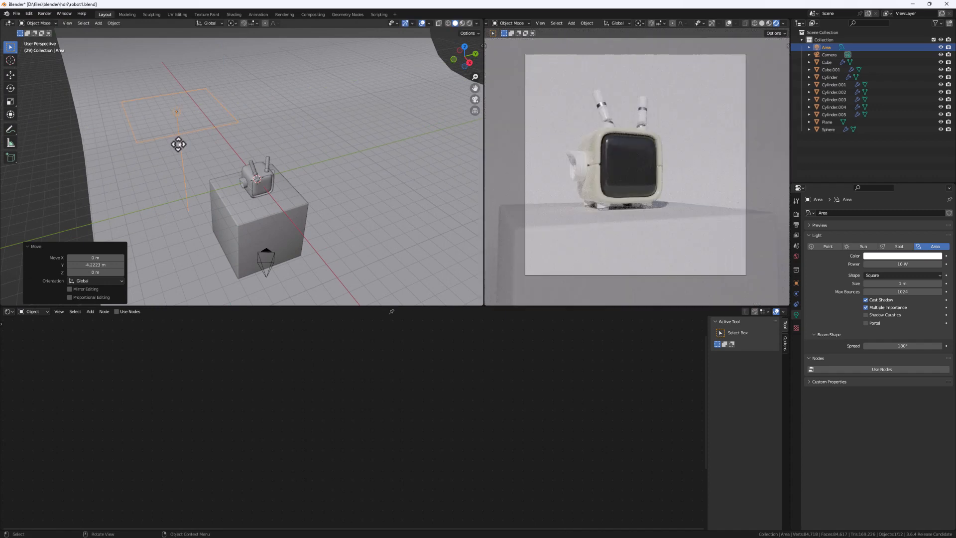
- Move the Area light about 6.4 m farther along the negative Y axis and aim it down at the robot
left_click_drag(185, 149, 264, 199)
middle_click_drag(263, 199, 217, 143)
key("g")
key("y")
left_click(159, 141)
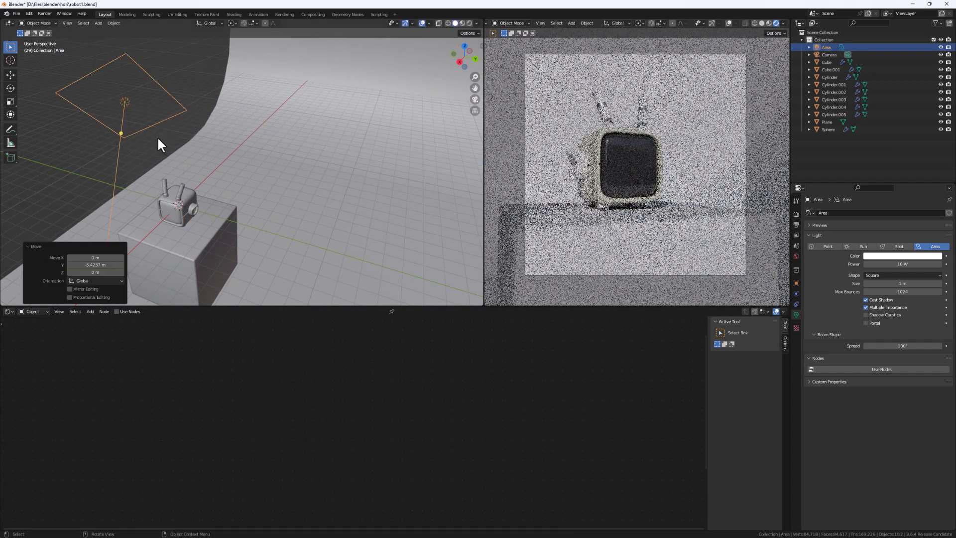
left_click_drag(119, 131, 175, 221)
middle_click_drag(175, 214, 209, 209)
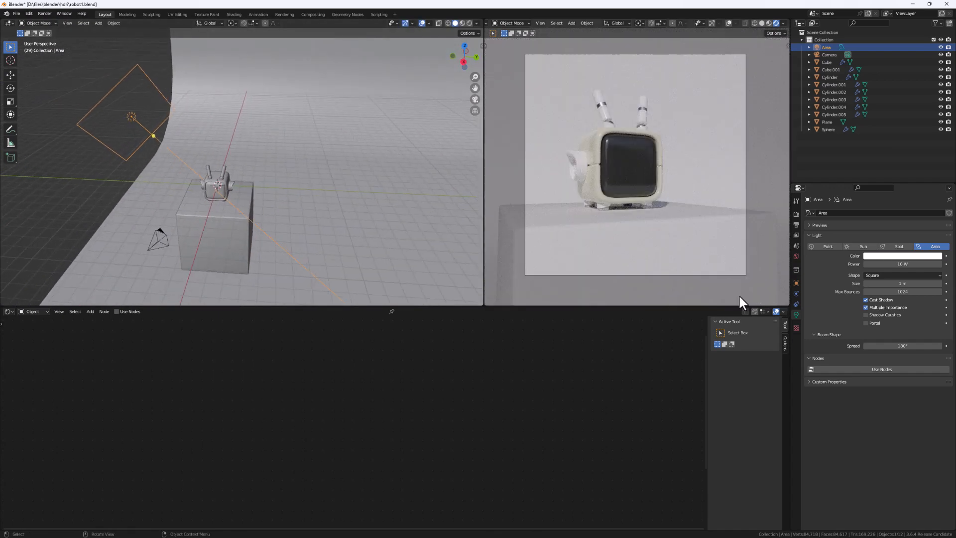
- Set the Area light's Power to 1000 W and orbit the camera to a slightly lower view of the robot
double_click(896, 264)
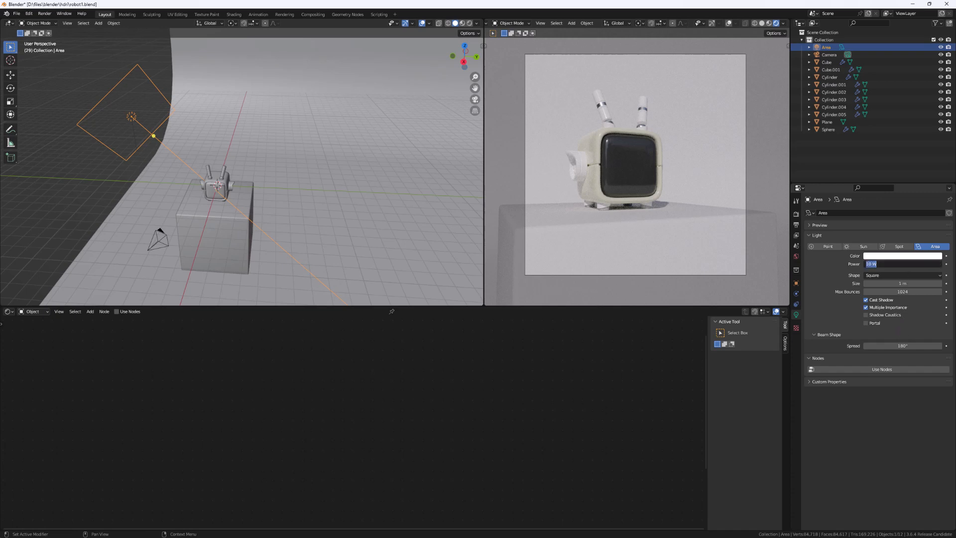
type("1000")
key("Return")
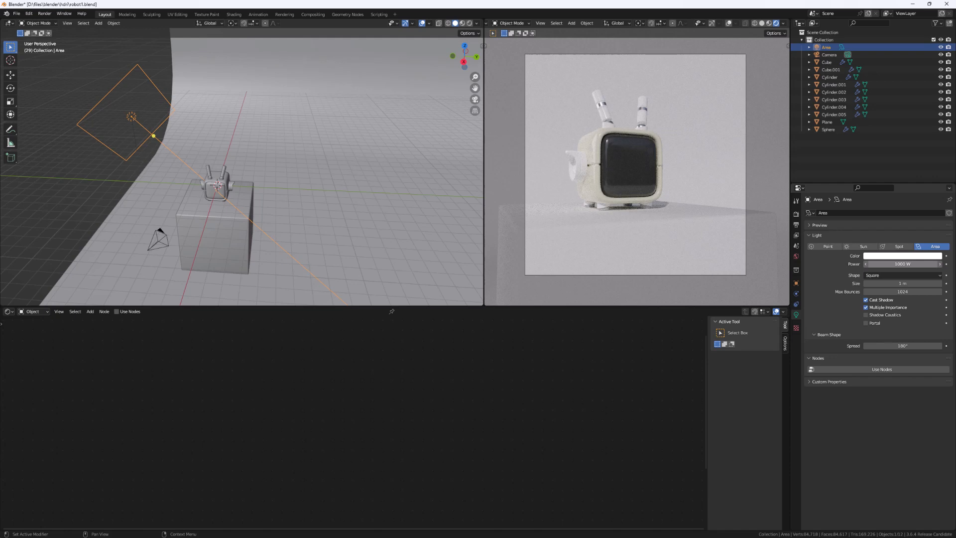
middle_click_drag(633, 217, 613, 164)
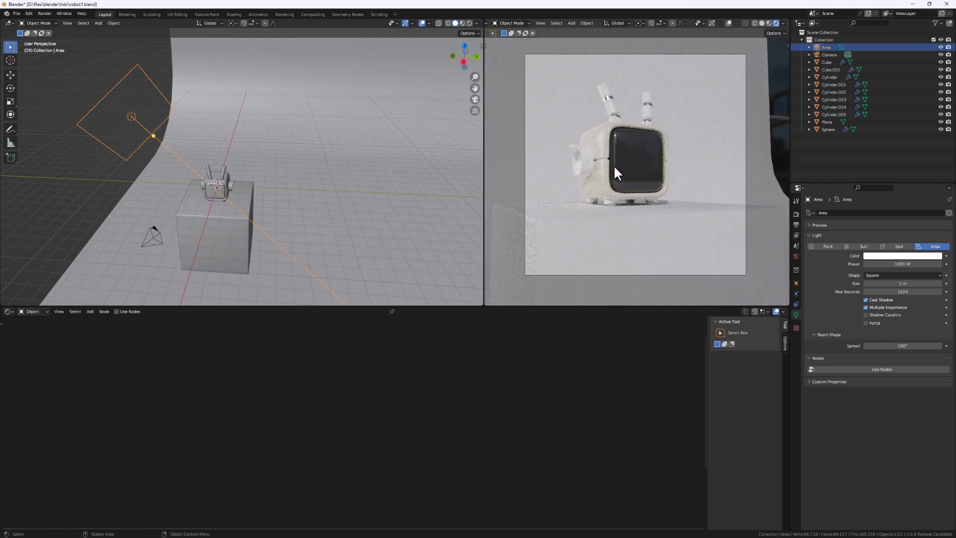
left_click(614, 167)
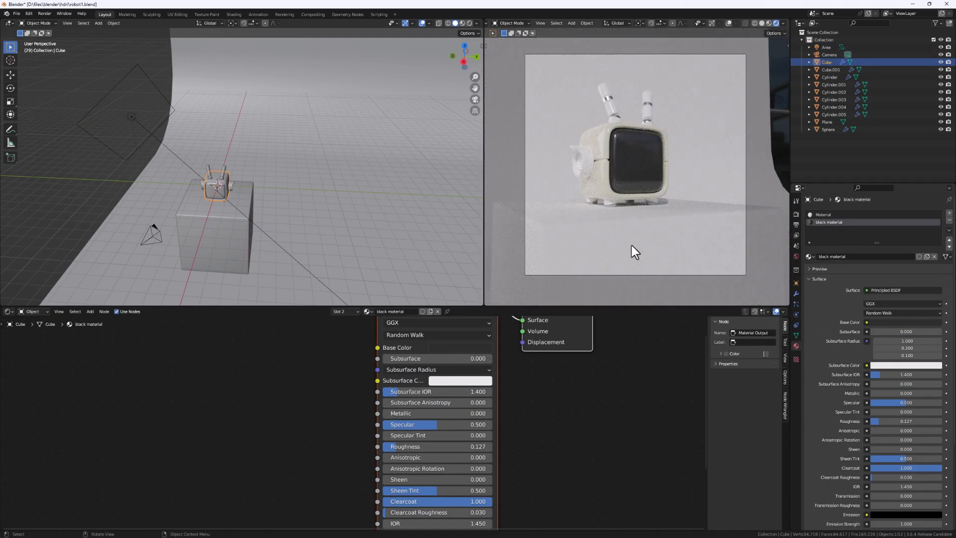
- Scale up the Area light by a factor of about 1.24
left_click(146, 130)
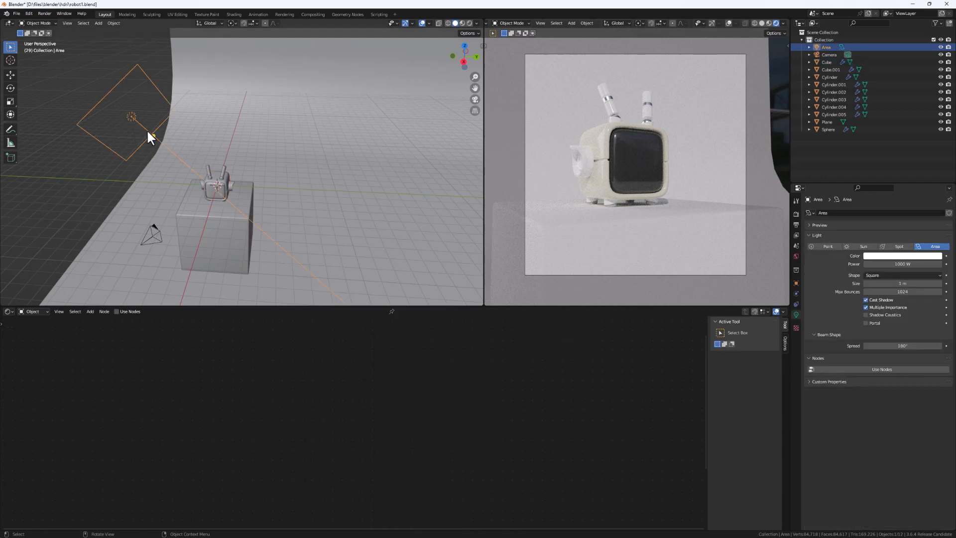
key("s")
left_click(239, 186)
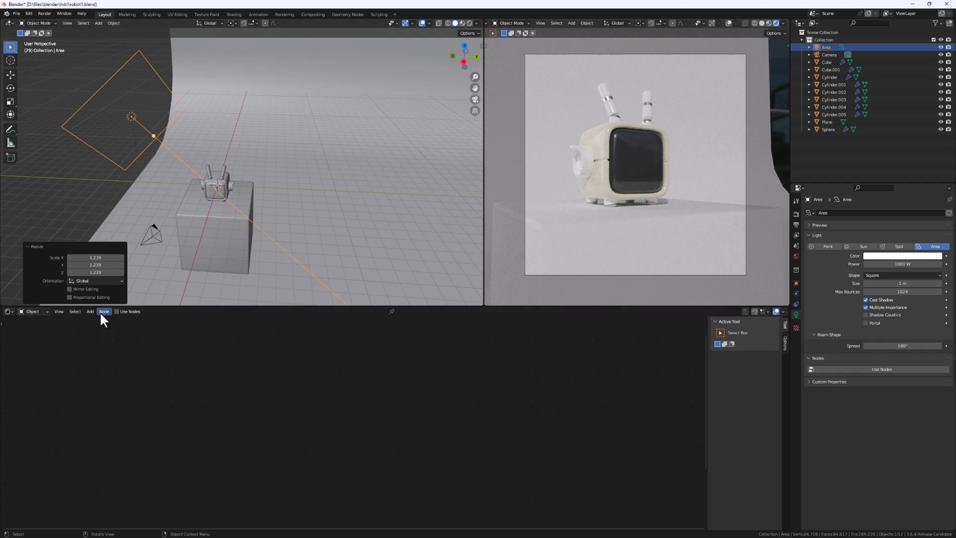
- Replace the world's environment texture image with brown_photostudio_02_4k.hdr
left_click(44, 312)
left_click(36, 328)
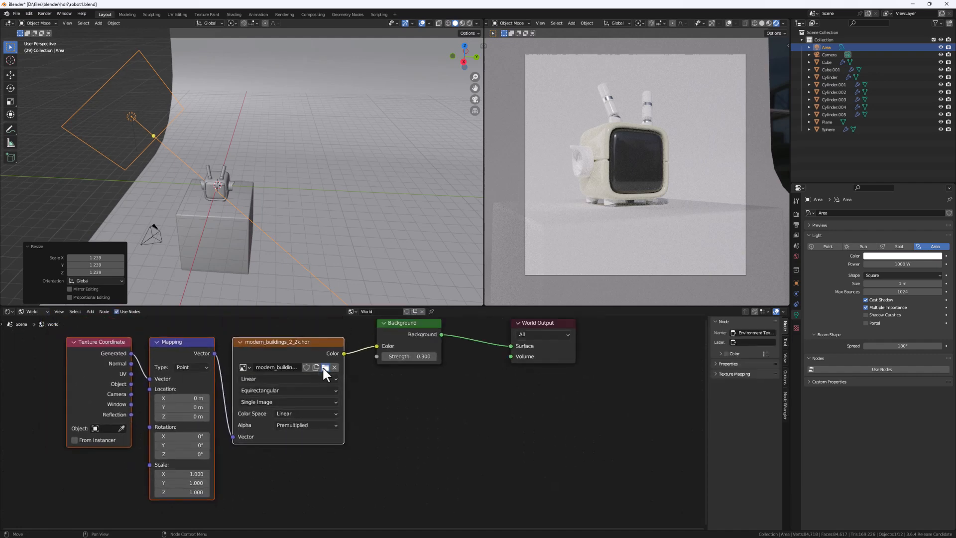
left_click(324, 367)
left_click(406, 161)
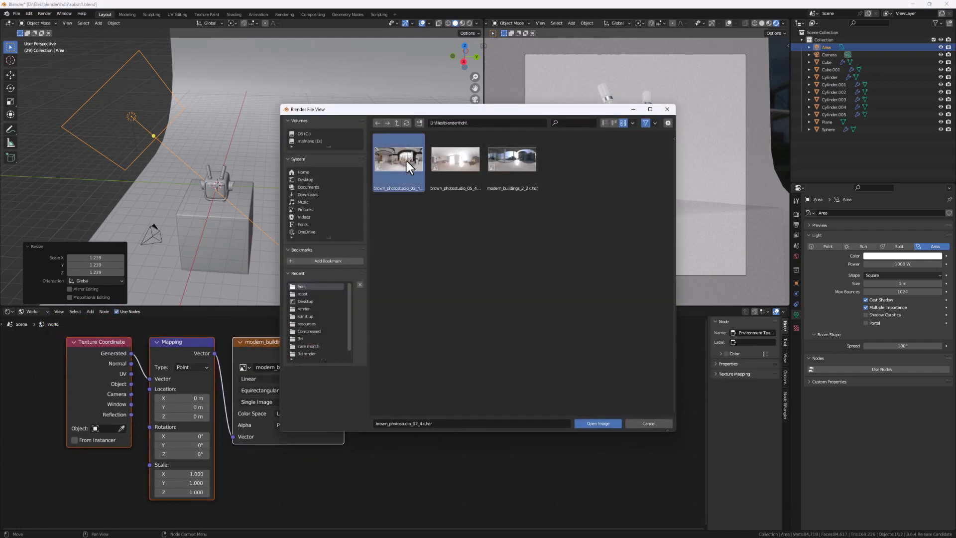
left_click(603, 423)
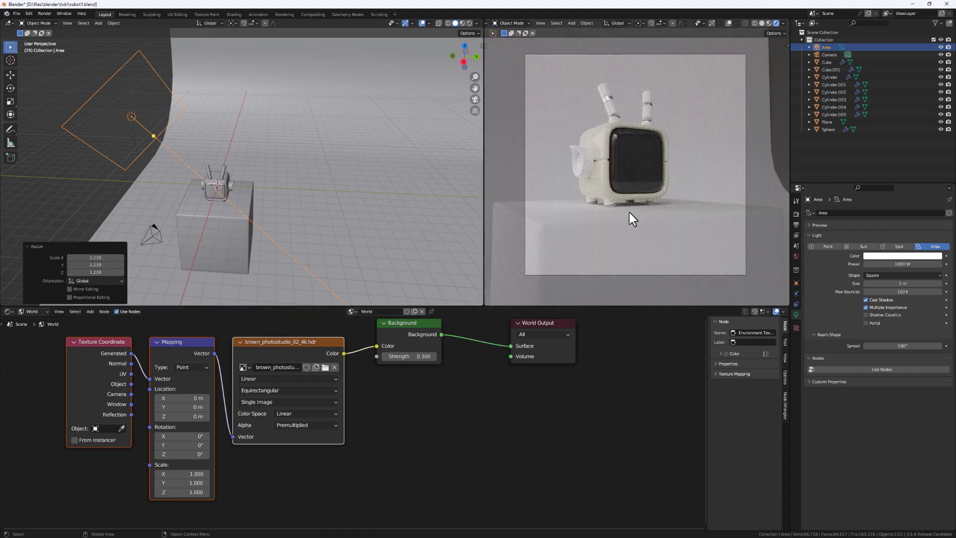
- Duplicate the Area light, place the copy behind the robot and aim it at the robot
middle_click_drag(196, 174, 162, 181)
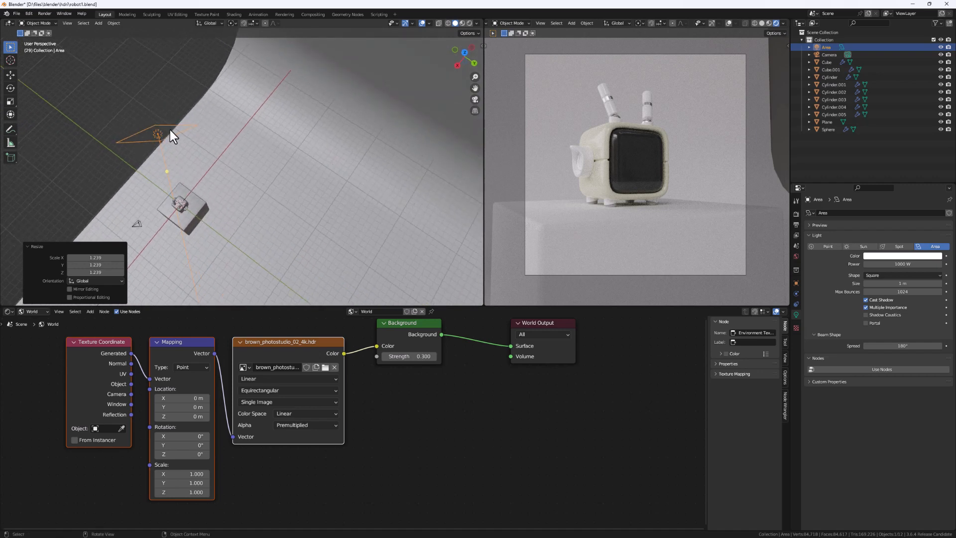
middle_click_drag(200, 163, 145, 116)
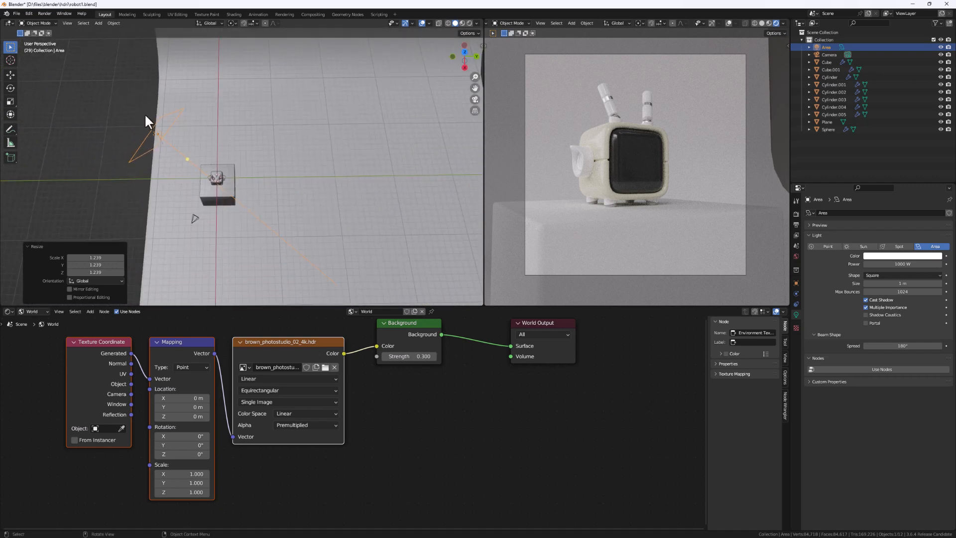
key("shift+d")
left_click(263, 143)
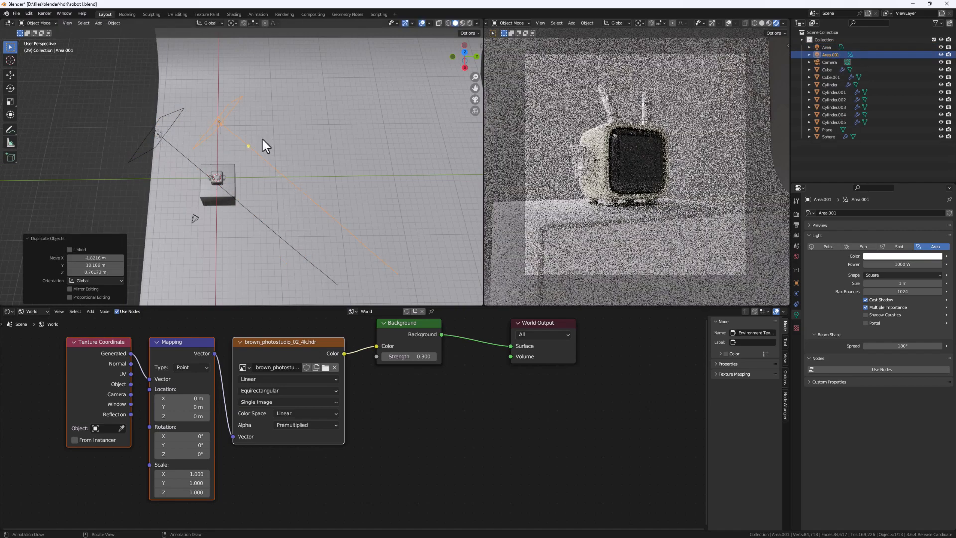
left_click_drag(250, 145, 215, 185)
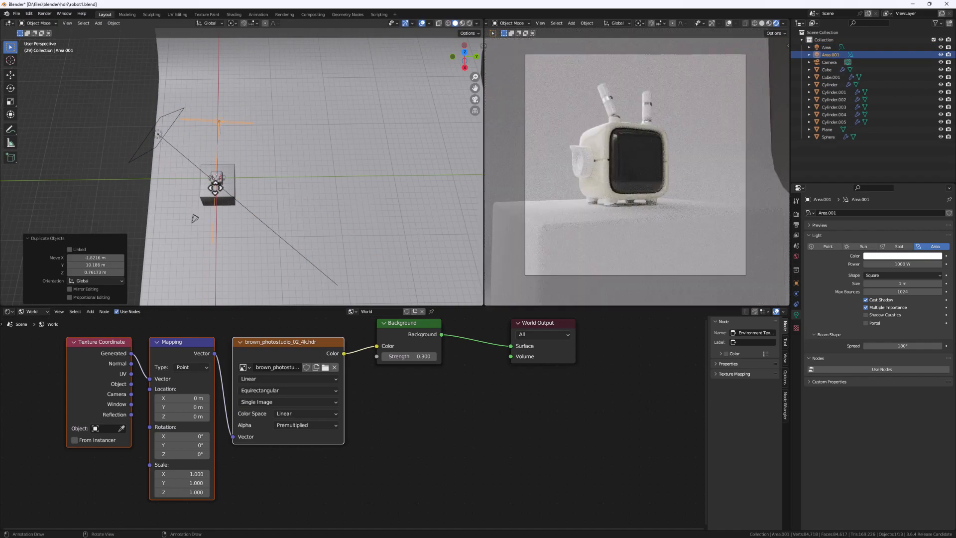
- Move the rear area light about 6.6 m along the Y axis and aim it back at the robot
middle_click_drag(214, 190, 222, 145)
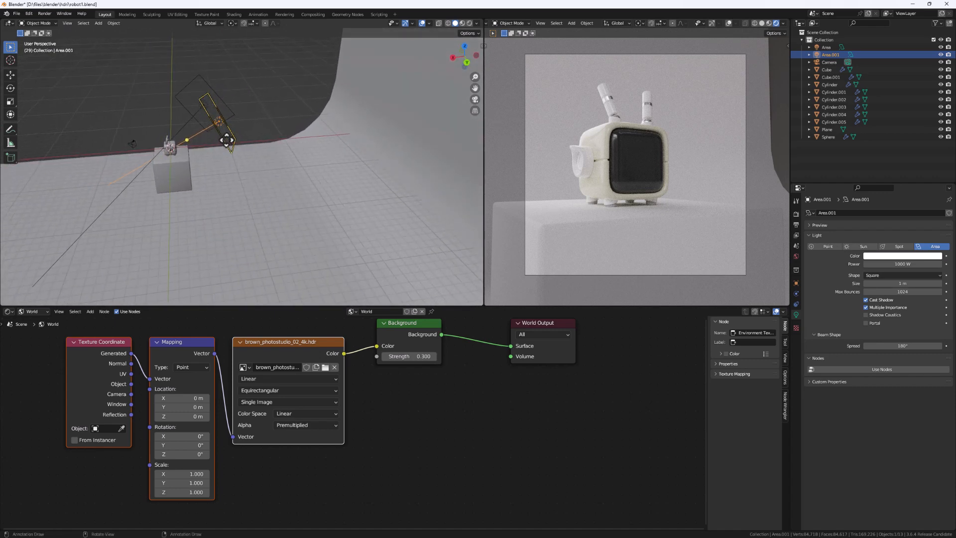
key("g")
key("y")
left_click(196, 156)
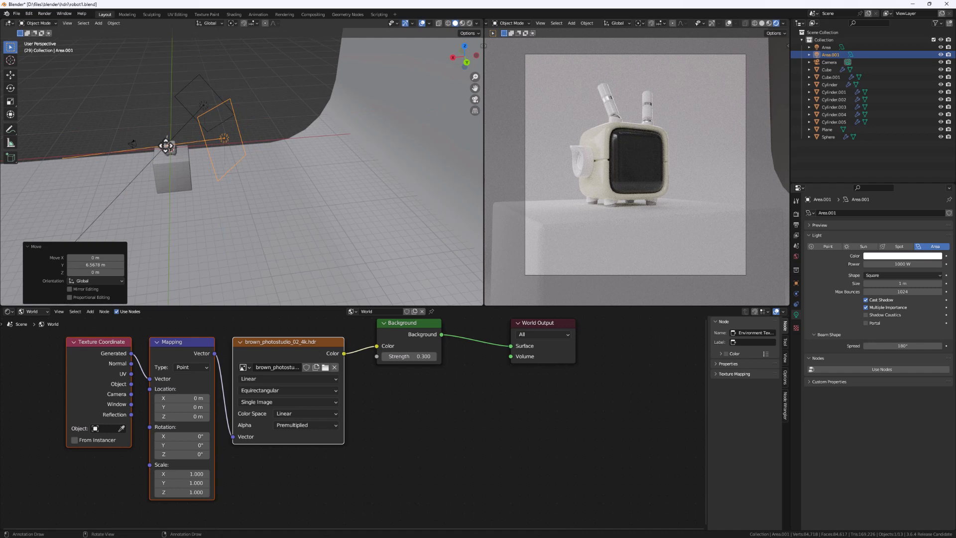
middle_click_drag(165, 145, 429, 157)
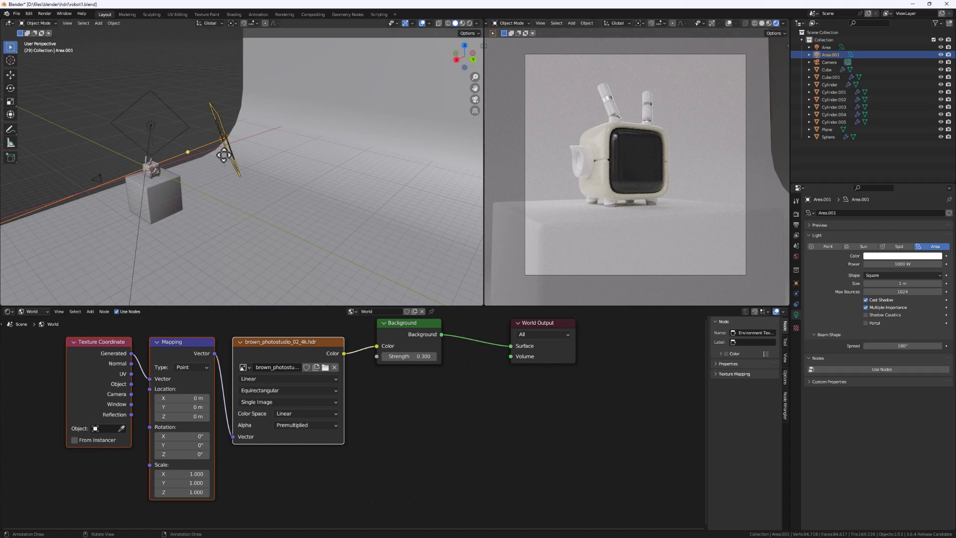
- Duplicate the rear area light and place the copy beside the robot, opposite the first light
middle_click_drag(229, 149, 273, 175)
key("g")
key("shift+d")
left_click(323, 165)
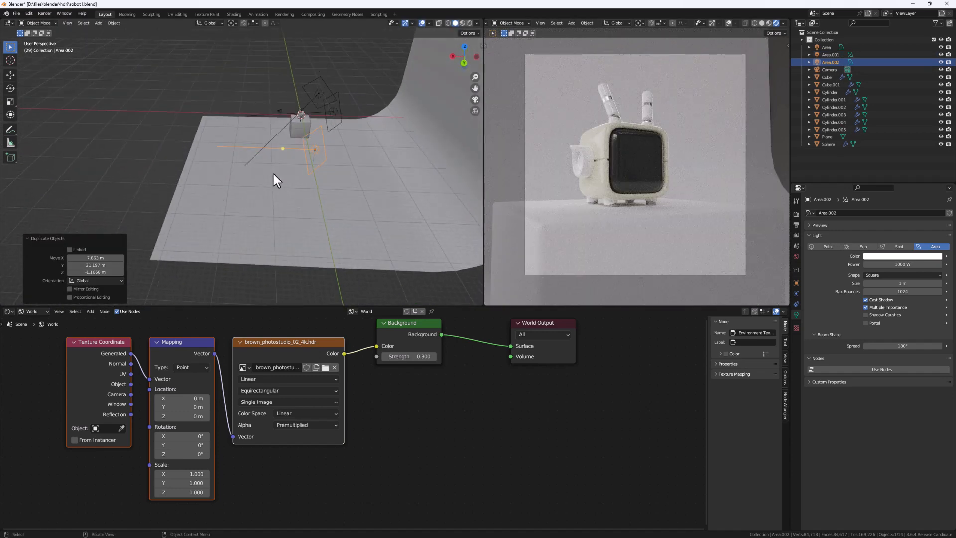
key("g")
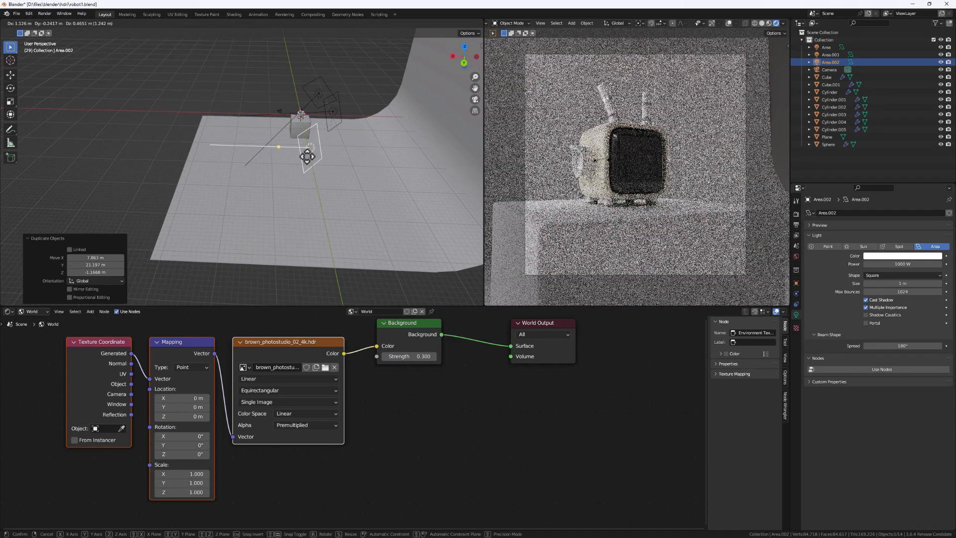
left_click(277, 149)
- Aim the third area light at the robot and scale it up by a factor of 1.57
middle_click_drag(277, 149, 287, 171)
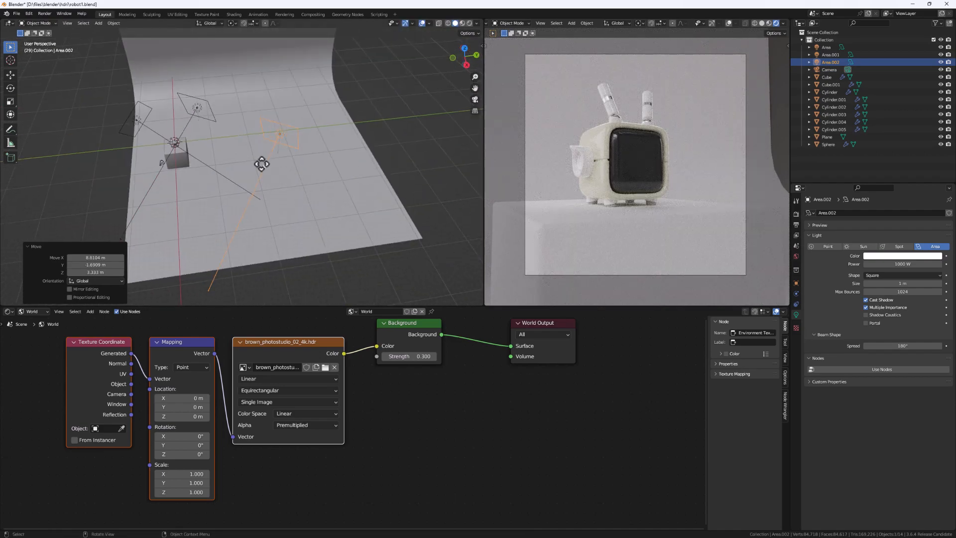
left_click_drag(263, 165, 172, 143)
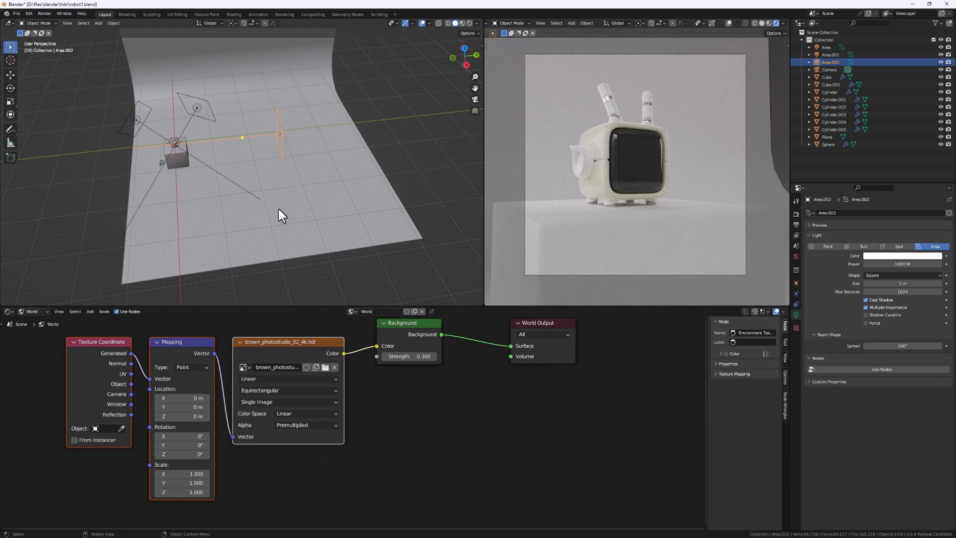
key("s")
left_click(299, 227)
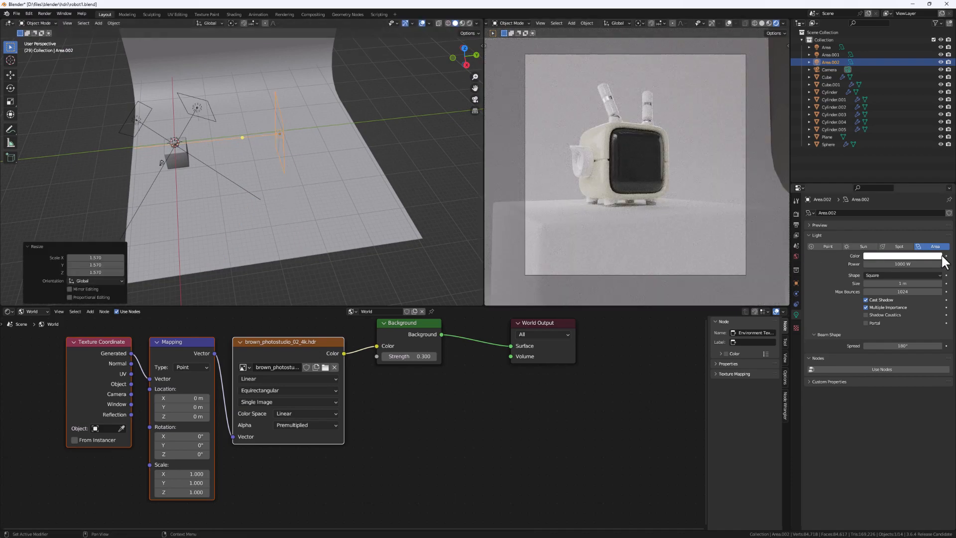
- Set the third area light's Power to 500 W and tint its Color light blue
left_click(891, 264)
type("500")
key("Return")
left_click(890, 256)
left_click_drag(917, 180, 912, 176)
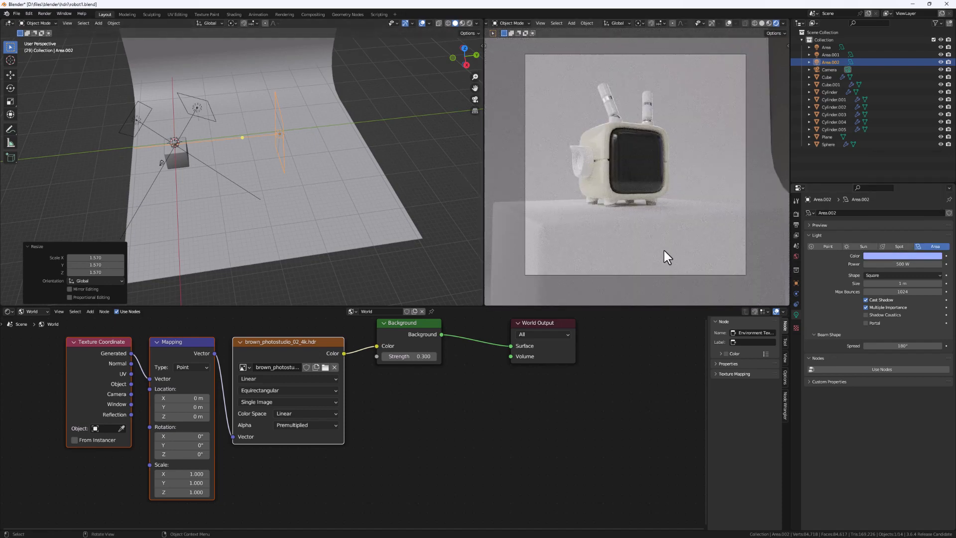
- Create a new material for the curved backdrop plane
scroll(161, 170, "up", 4)
middle_click_drag(230, 186, 219, 181)
left_click(252, 210)
scroll(282, 214, "down", 2)
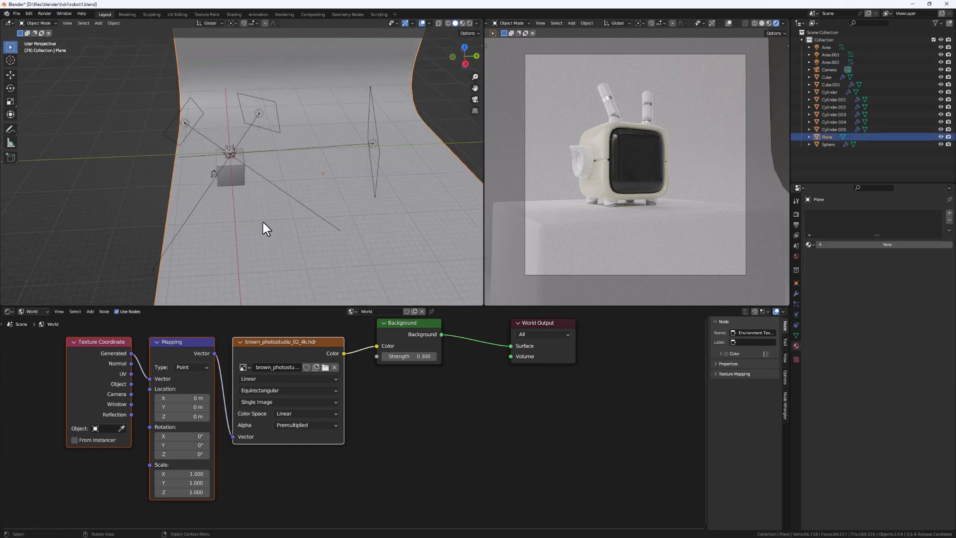
scroll(262, 227, "up", 2)
left_click(31, 311)
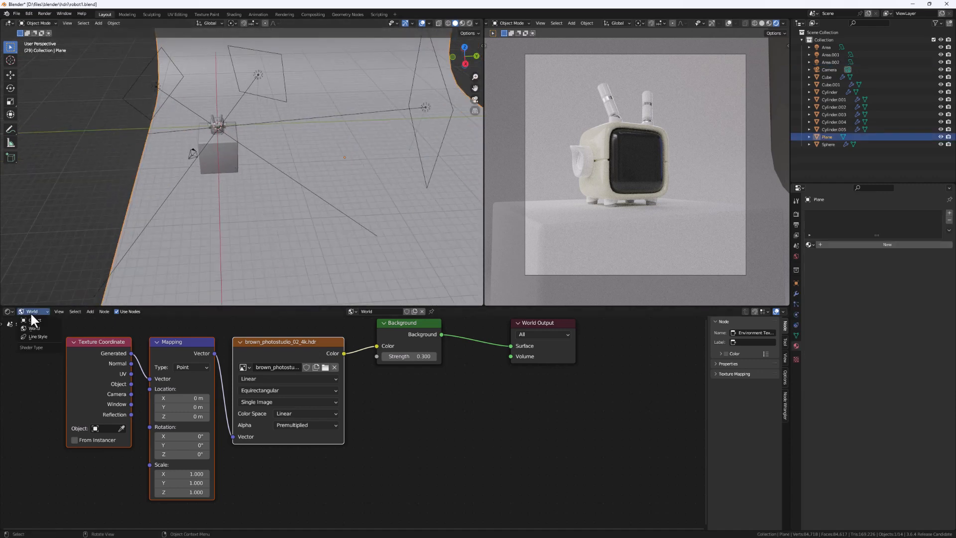
left_click(33, 320)
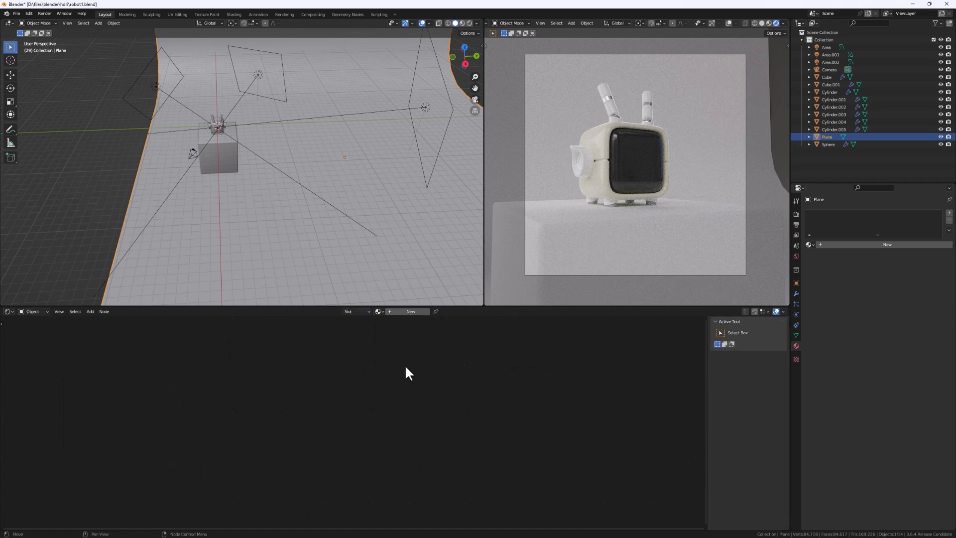
left_click(390, 311)
- Set the backdrop material's Base Color to a pale blue with Hue 0.584, Saturation 0.232 and Value 0.800
left_click(440, 373)
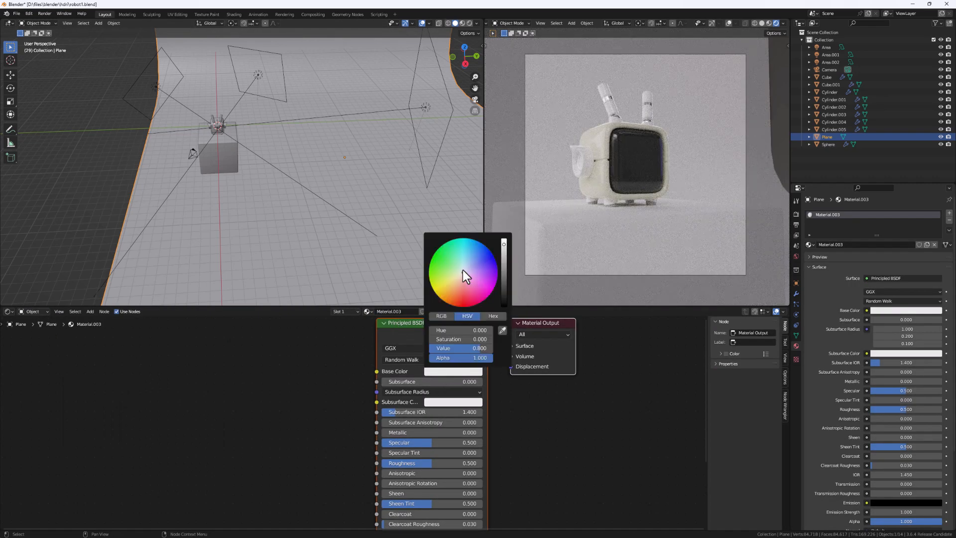
left_click(464, 268)
left_click(465, 268)
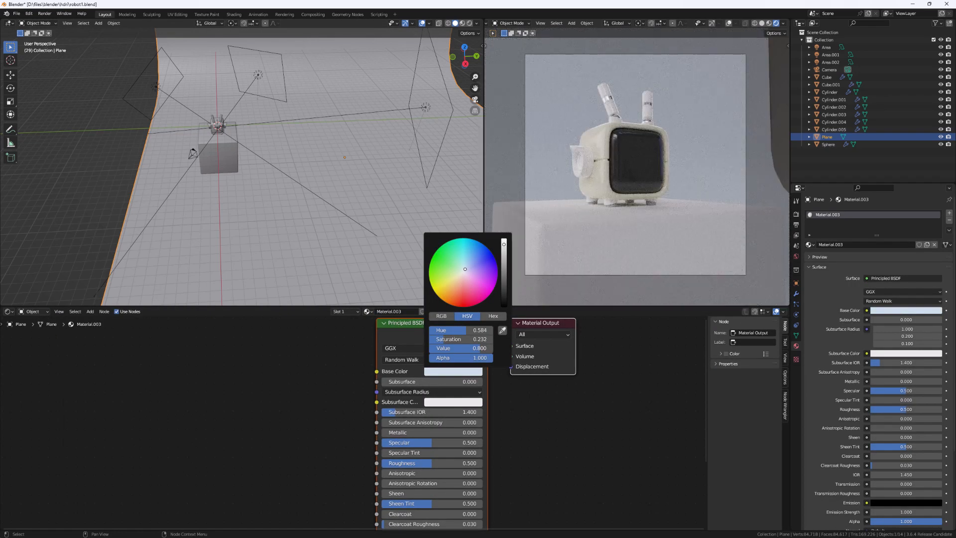
- Link the curved backdrop's pale blue material to the pedestal cube beneath the robot
left_click(230, 161, "shift")
middle_click_drag(241, 164, 254, 197)
scroll(212, 143, "up", 4)
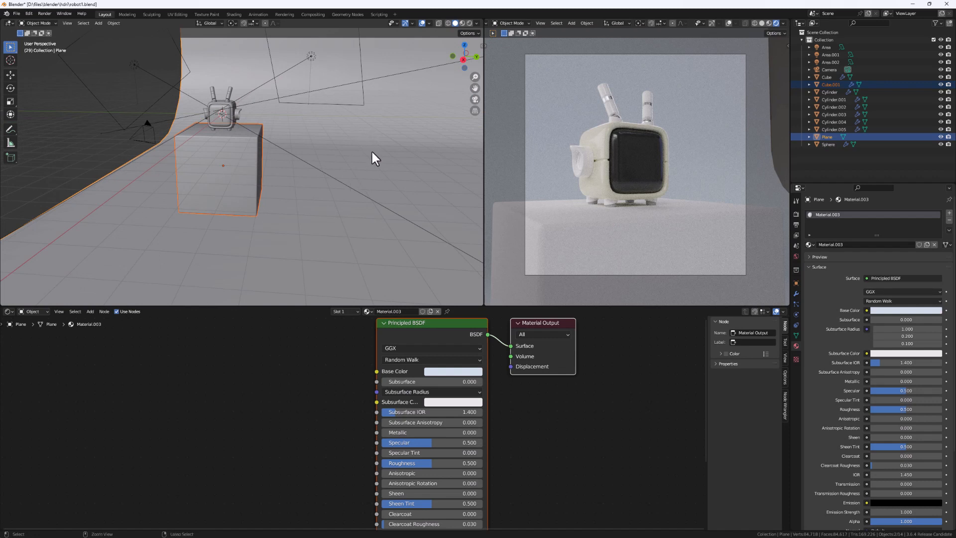
key("ctrl+l")
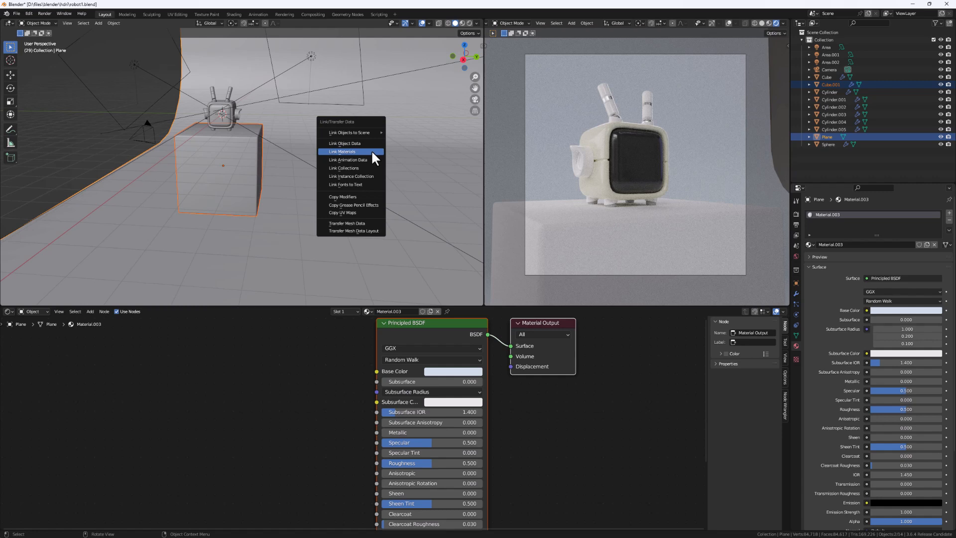
left_click(371, 150)
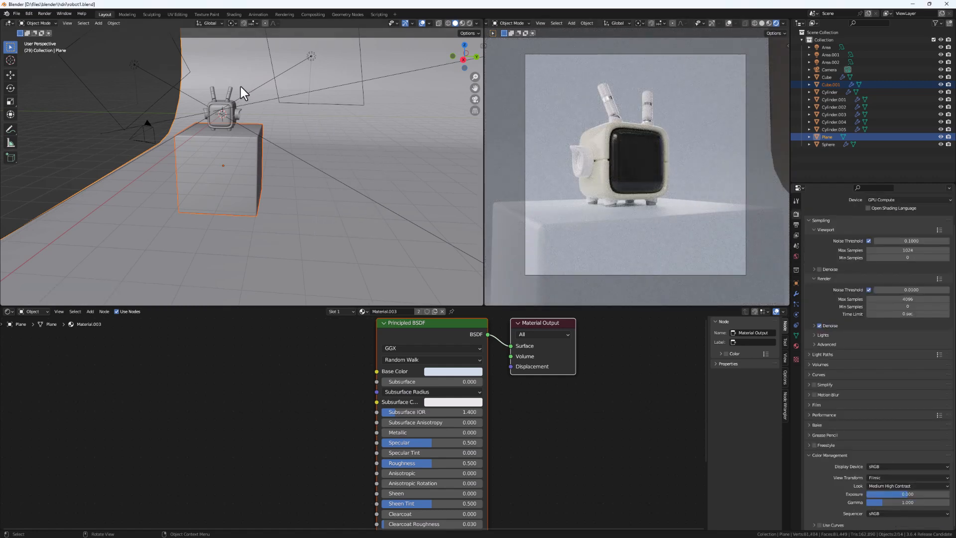
- Select the robot's body and open it in the UV Editing workspace with its front screen in view
scroll(209, 113, "up", 4)
mouse_move(233, 124)
middle_mouse_down()
mouse_move(227, 109)
mouse_move(235, 128)
middle_mouse_up()
left_click(234, 129)
scroll(244, 127, "up", 3)
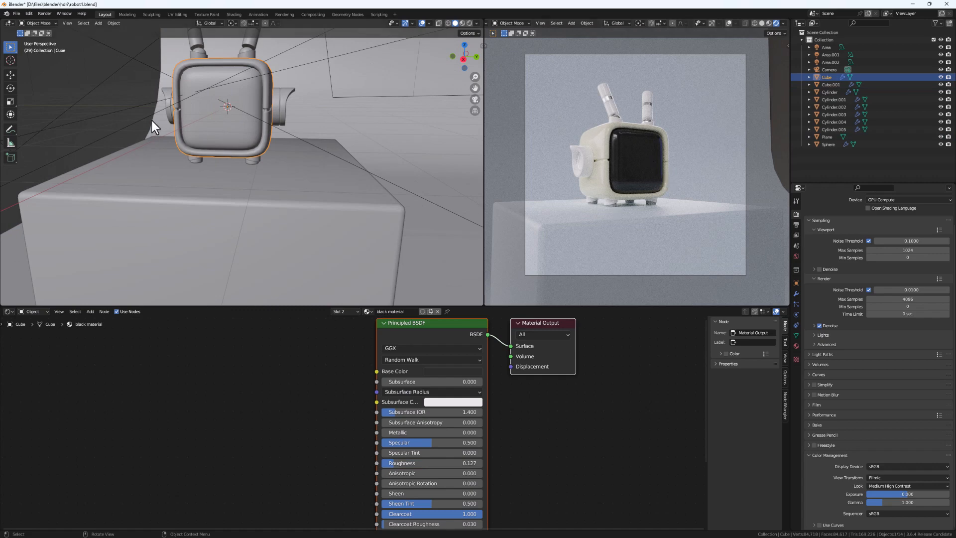
left_click(177, 15)
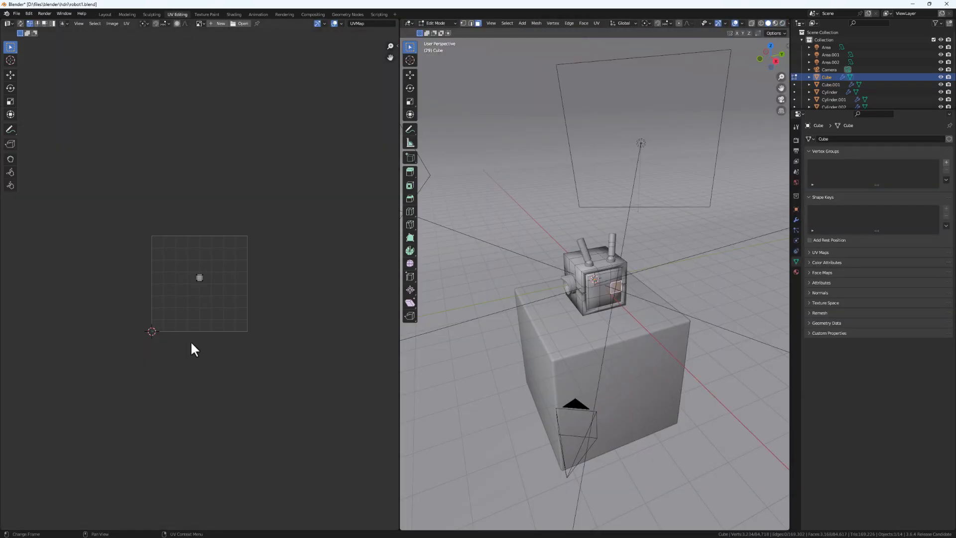
scroll(187, 278, "up", 5)
middle_click_drag(641, 344, 608, 278)
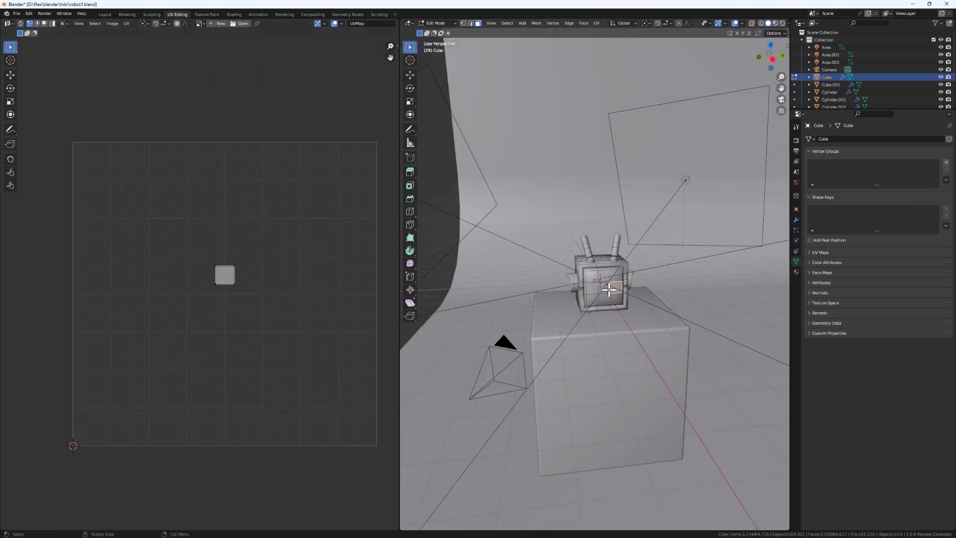
scroll(601, 287, "up", 2)
scroll(600, 286, "up", 2)
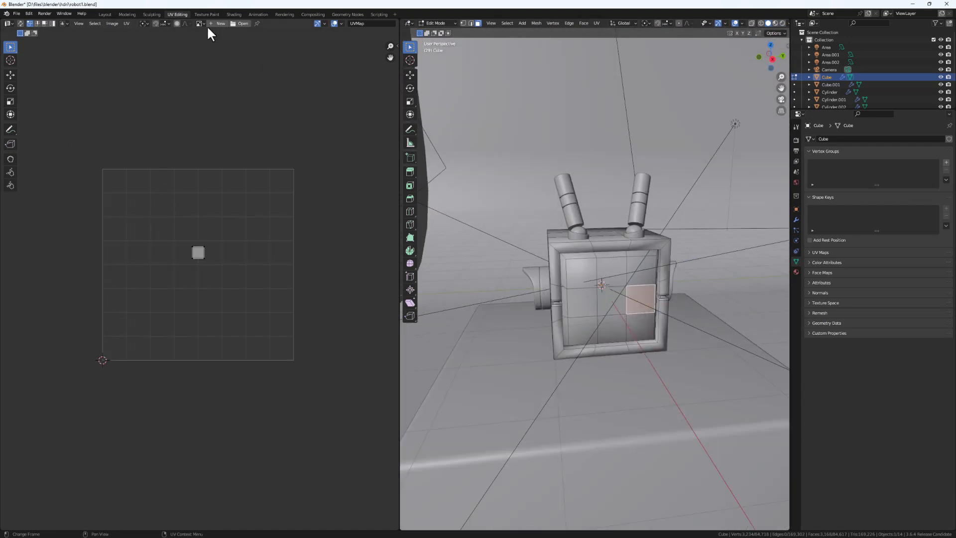
- Open smiley face.png from the robot folder as the image in the UV editor
left_click(242, 23)
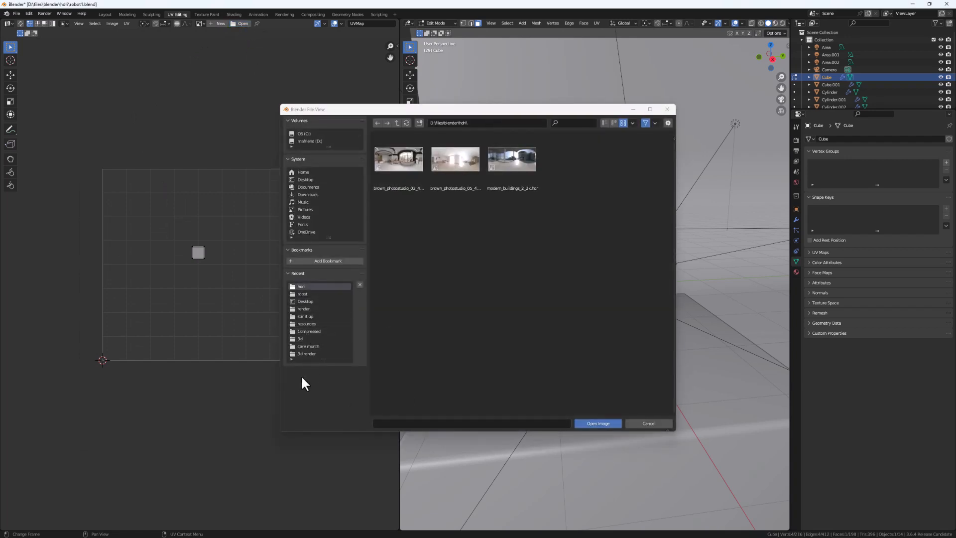
left_click(303, 293)
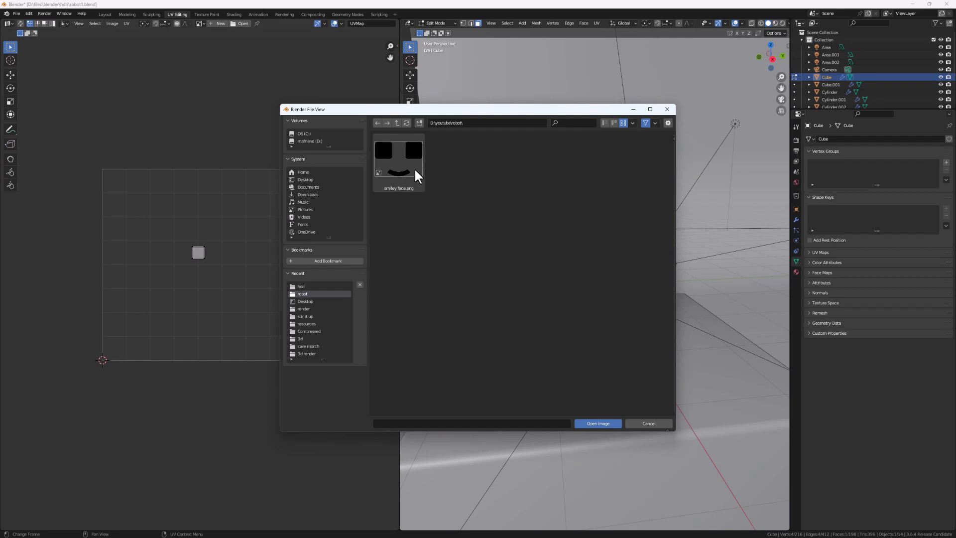
left_click(393, 161)
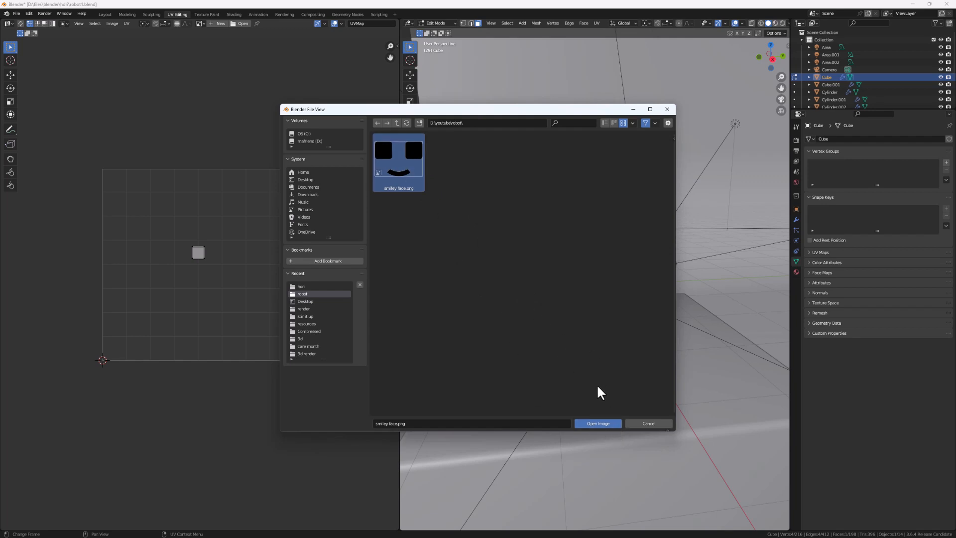
left_click(596, 423)
scroll(219, 246, "down", 10)
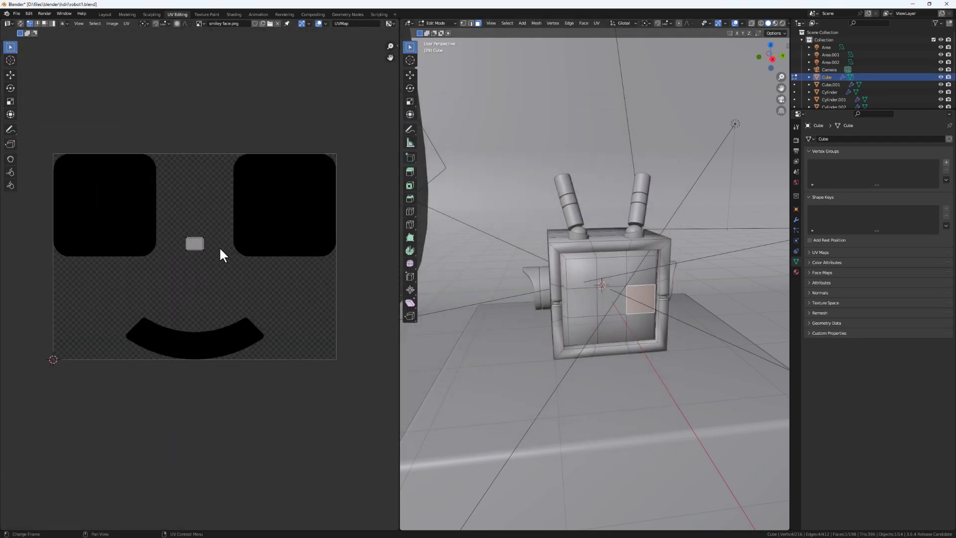
scroll(165, 255, "up", 3)
scroll(169, 256, "up", 2)
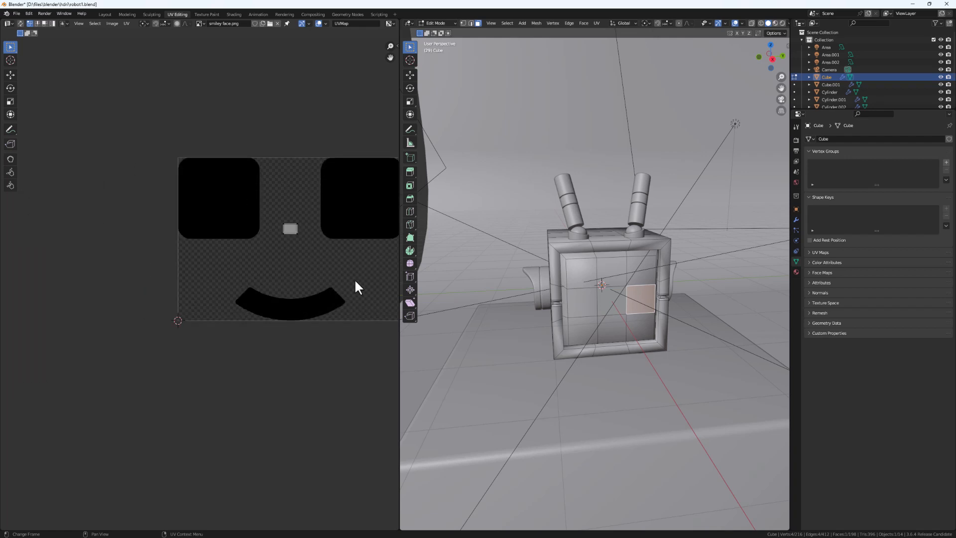
scroll(279, 261, "right", 2, "ctrl")
- Select all linked faces of the robot's front screen together with their UV island
left_click(605, 296)
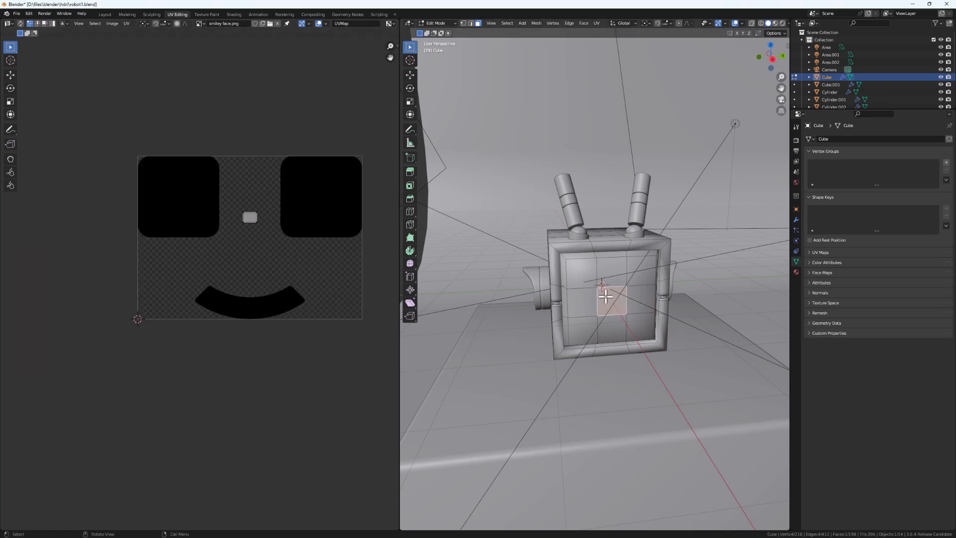
key("l")
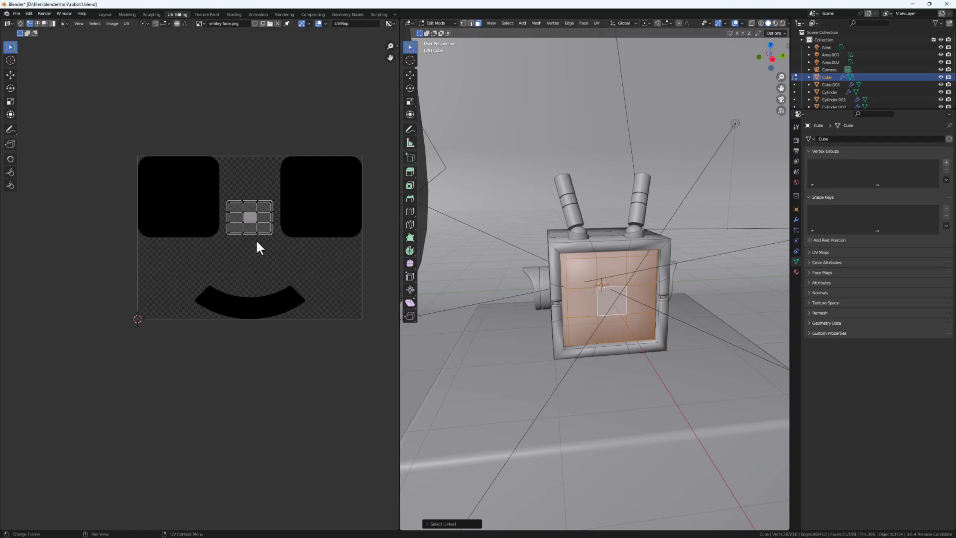
key("l")
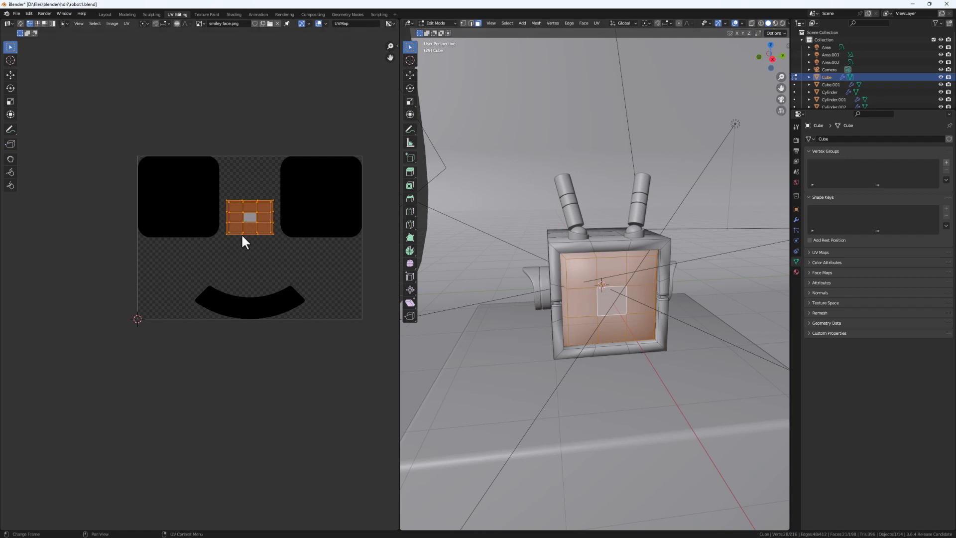
- Enlarge the screen's UV island beyond the smiley image, stretch it vertically, and reposition it around the face
key("s")
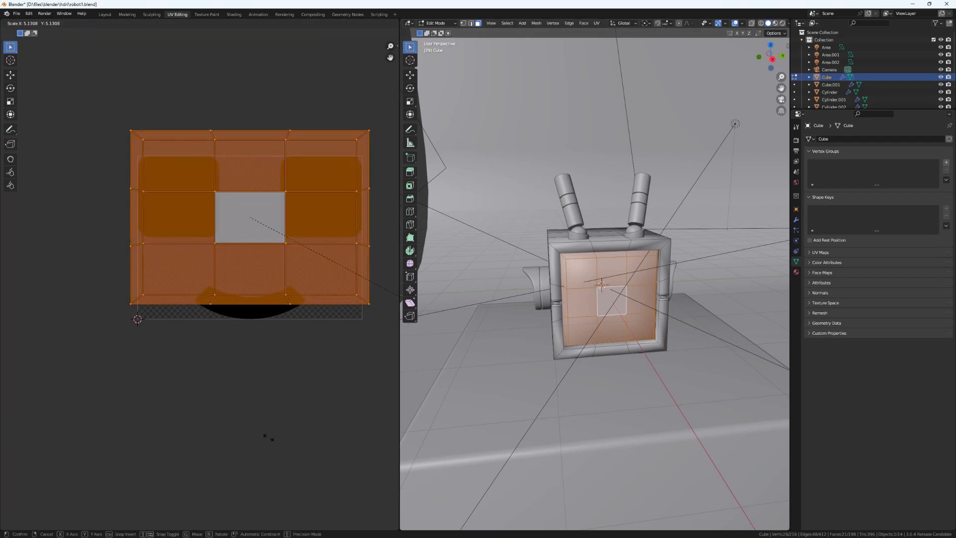
left_click(262, 428)
key("s")
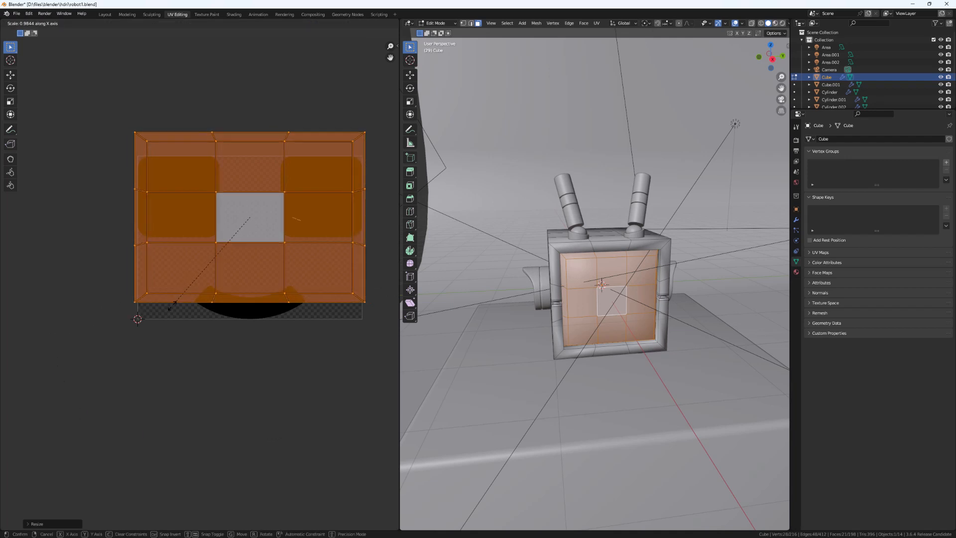
key("y")
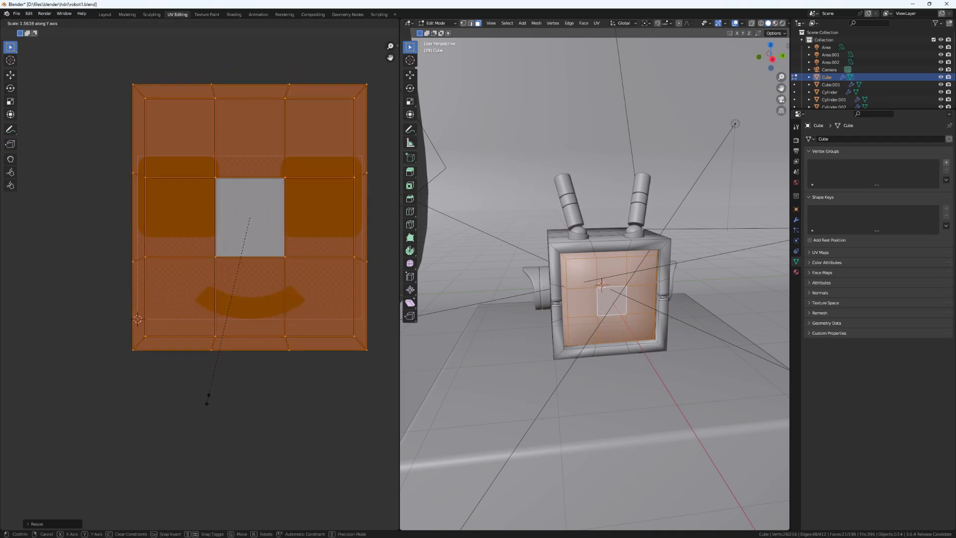
key("y")
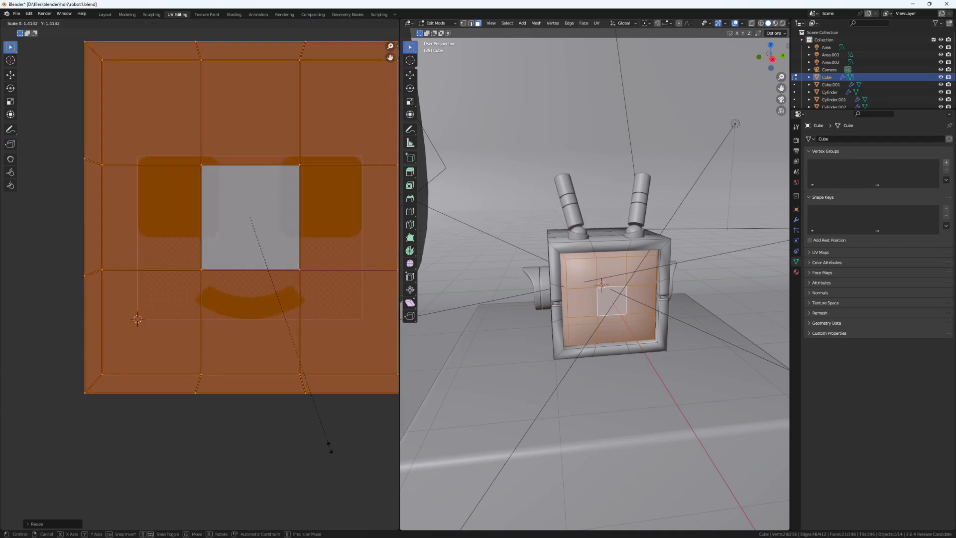
left_click(302, 397)
key("g")
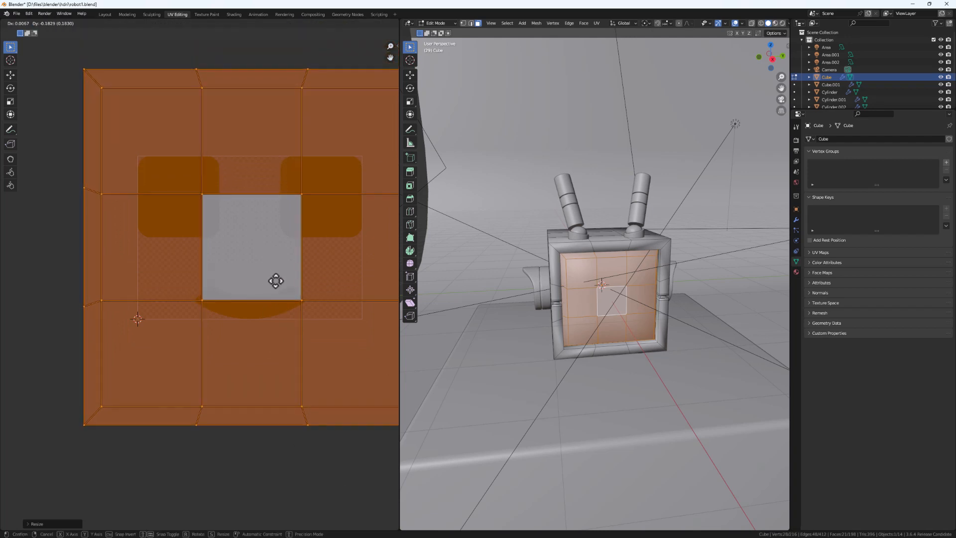
left_click(262, 257)
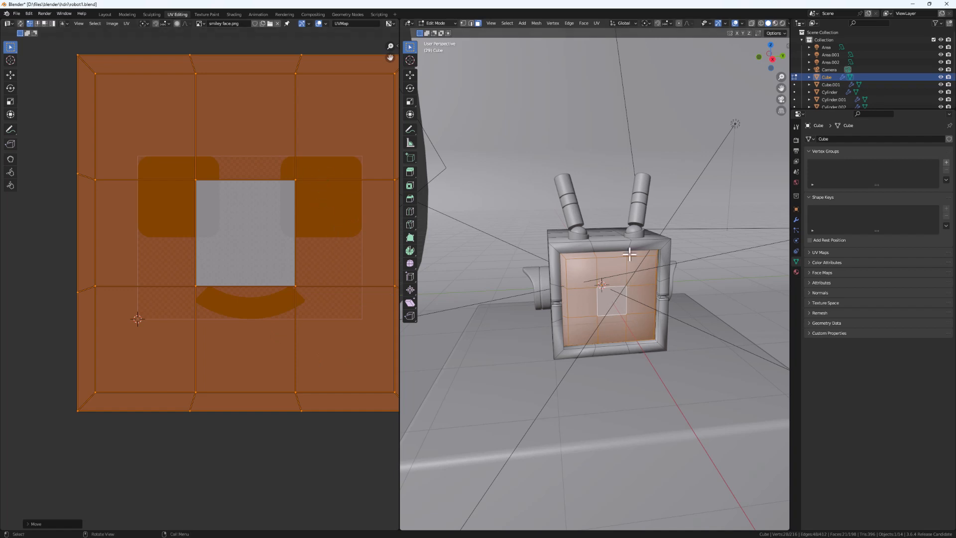
- Preview the robot's front screen in Material Preview shading
key("z")
left_click(606, 368)
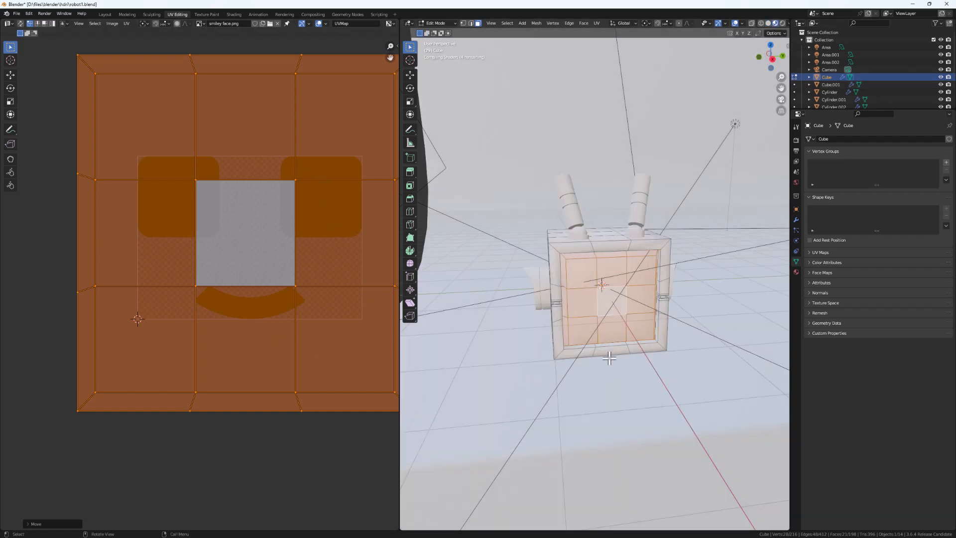
mouse_move(634, 319)
middle_mouse_down()
mouse_move(581, 318)
mouse_move(629, 333)
middle_mouse_up()
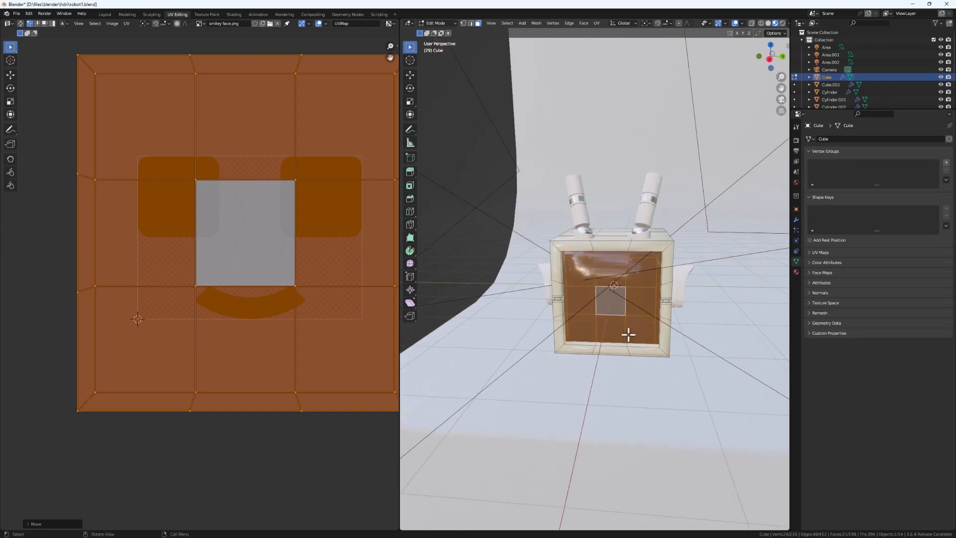
- Return to the Layout workspace, reselect the robot's body and display its black material settings
left_click(108, 14)
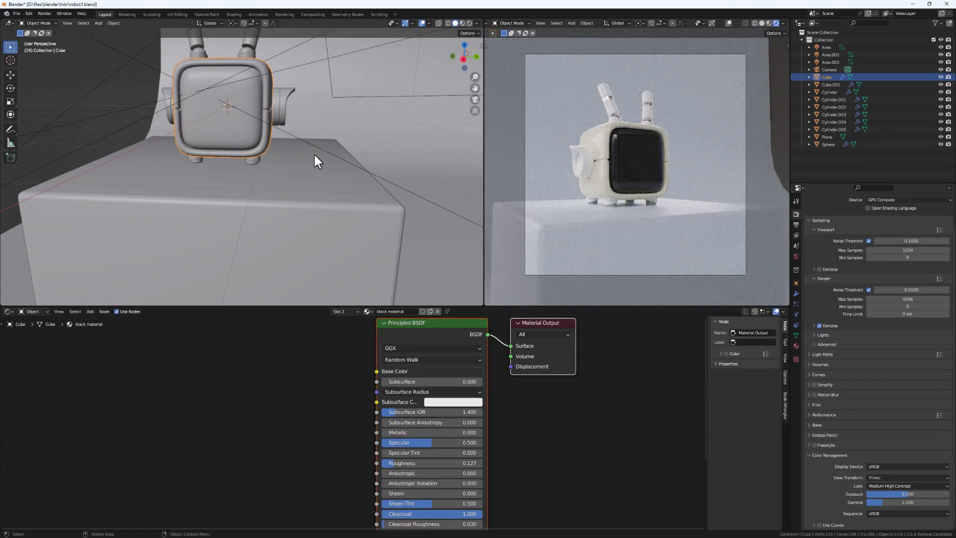
left_click(225, 102)
left_click(796, 314)
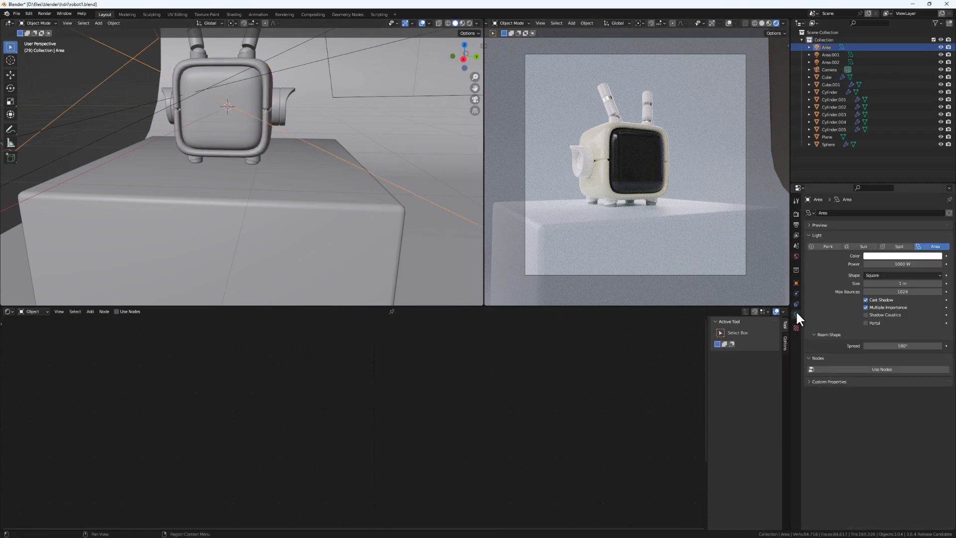
left_click(796, 327)
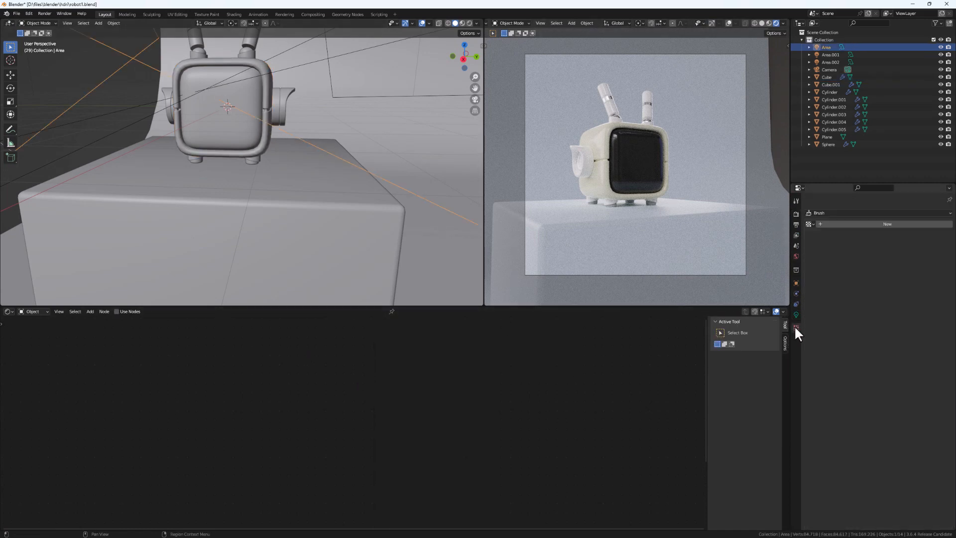
left_click(195, 107)
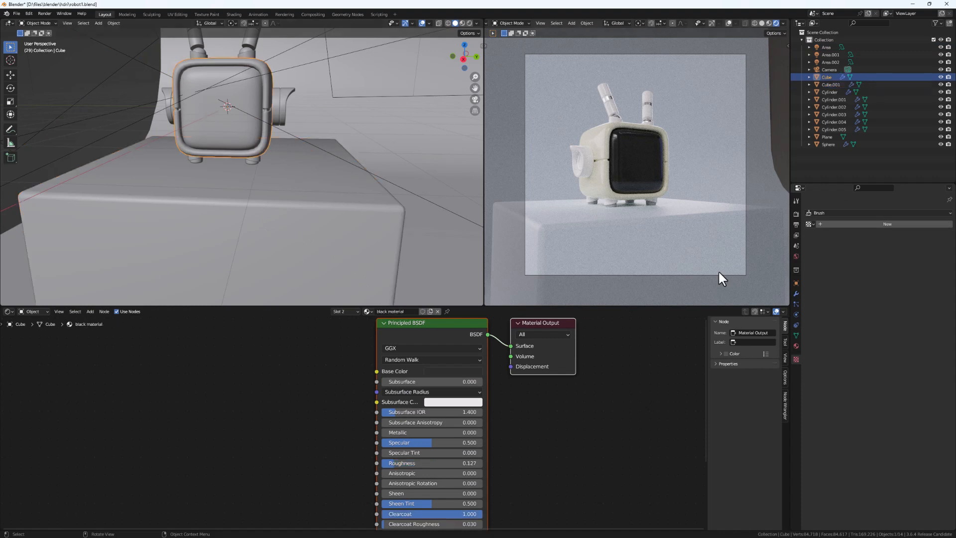
left_click(796, 346)
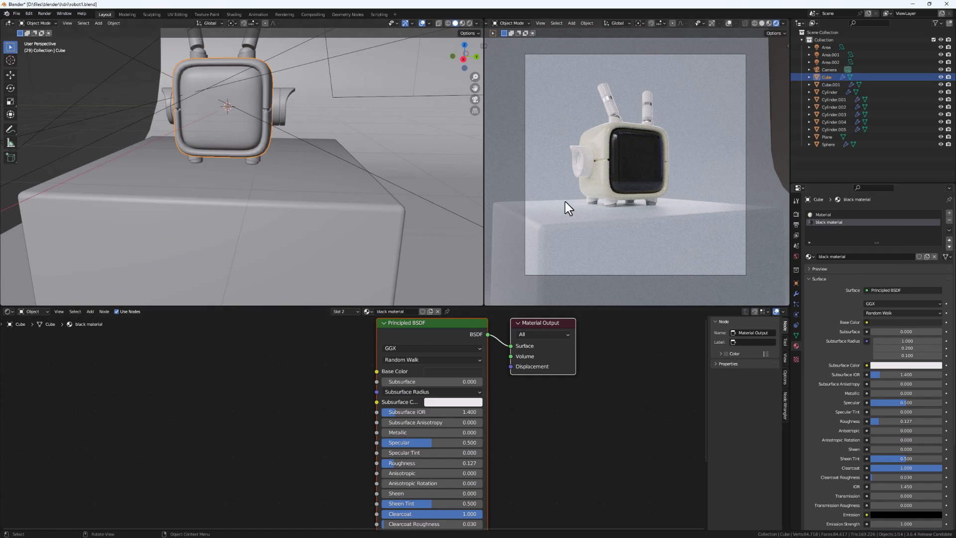
- Make room around the black material's Principled BSDF and add Image Texture, Mapping and Texture Coordinate nodes feeding Base Color
scroll(428, 378, "down", 2)
middle_click_drag(503, 412, 568, 405)
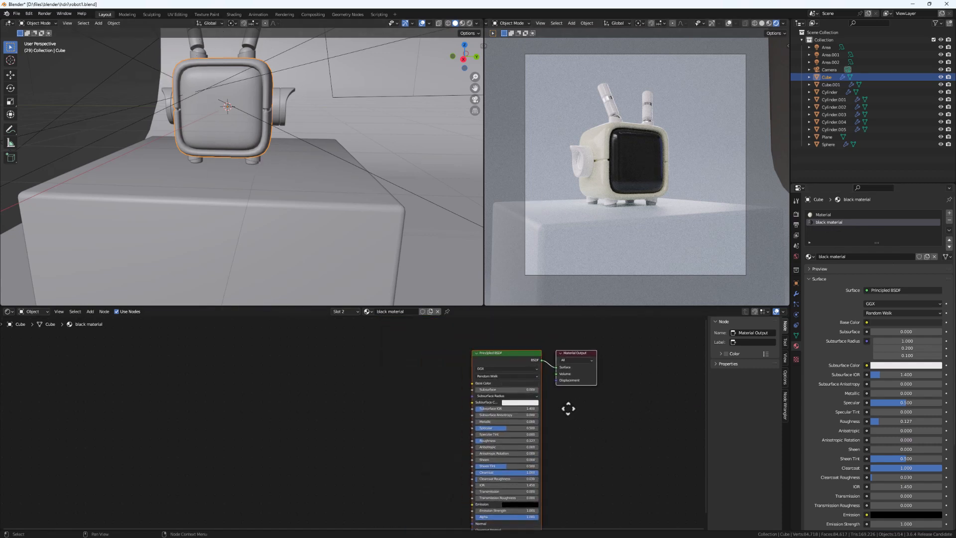
left_click(492, 351)
left_click_drag(489, 351, 401, 357)
scroll(402, 360, "up", 2)
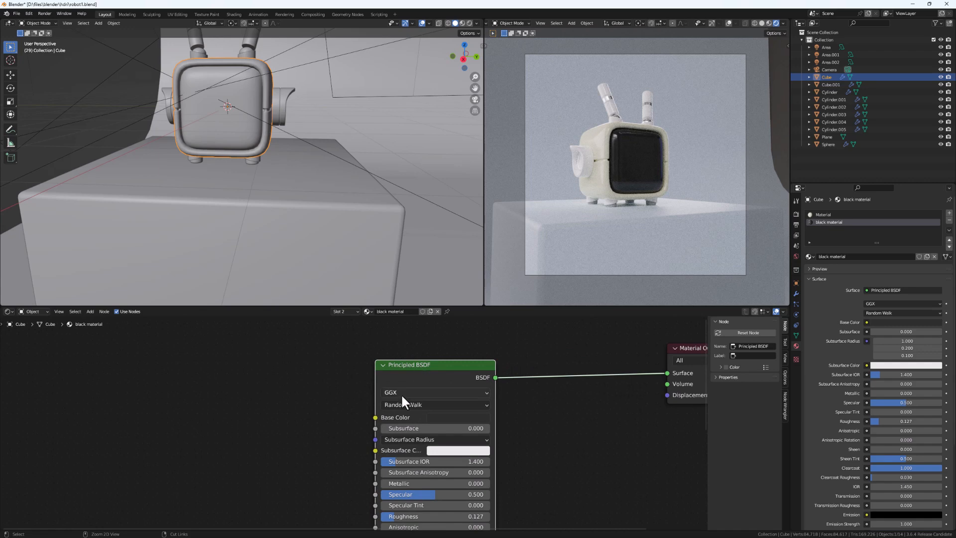
key("ctrl+t")
scroll(362, 420, "down", 1)
middle_click_drag(286, 435, 325, 427)
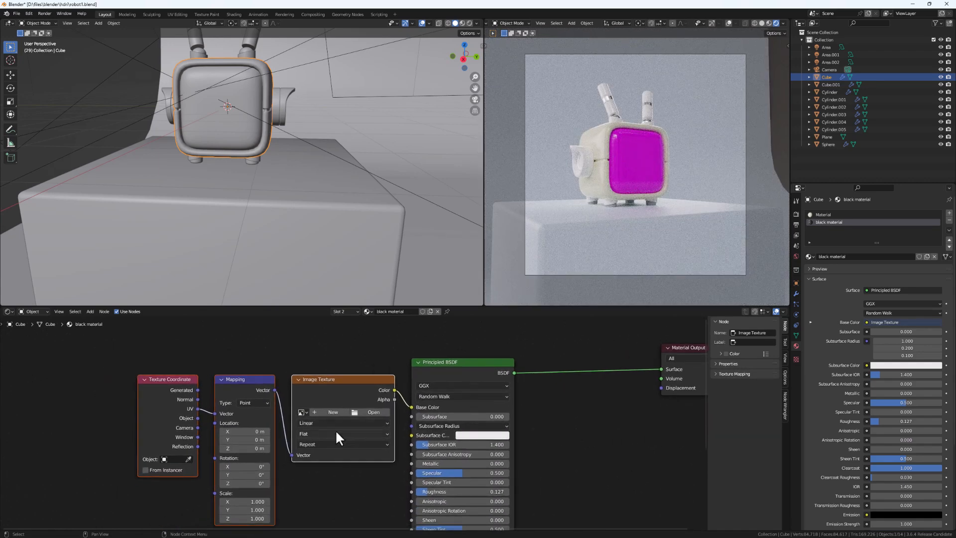
left_click_drag(478, 363, 496, 364)
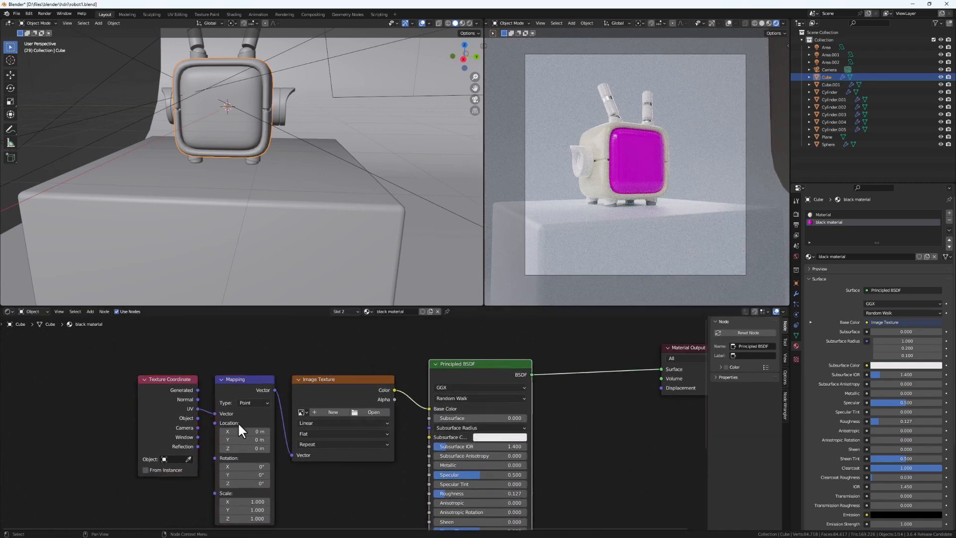
- Assign smiley face.png to the black material's Image Texture node
left_click(305, 412)
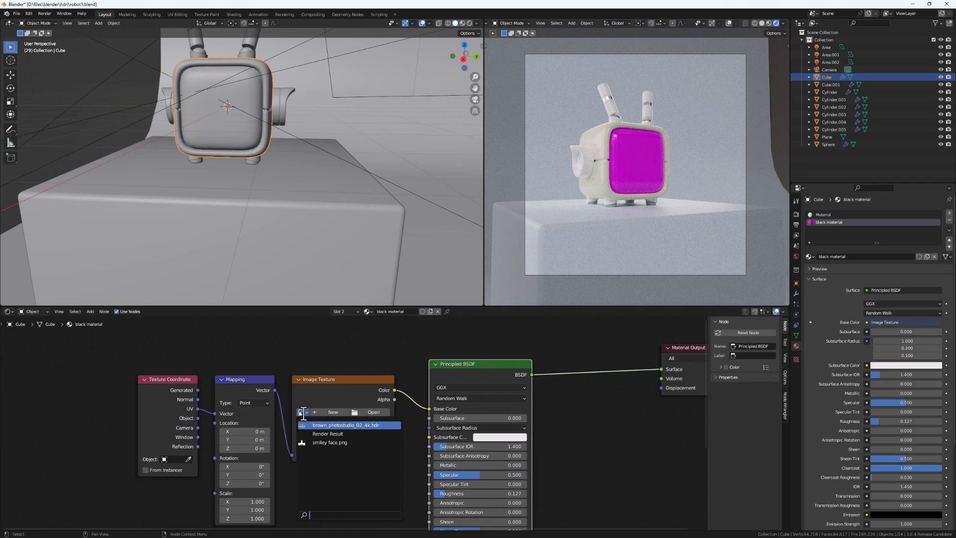
left_click(331, 443)
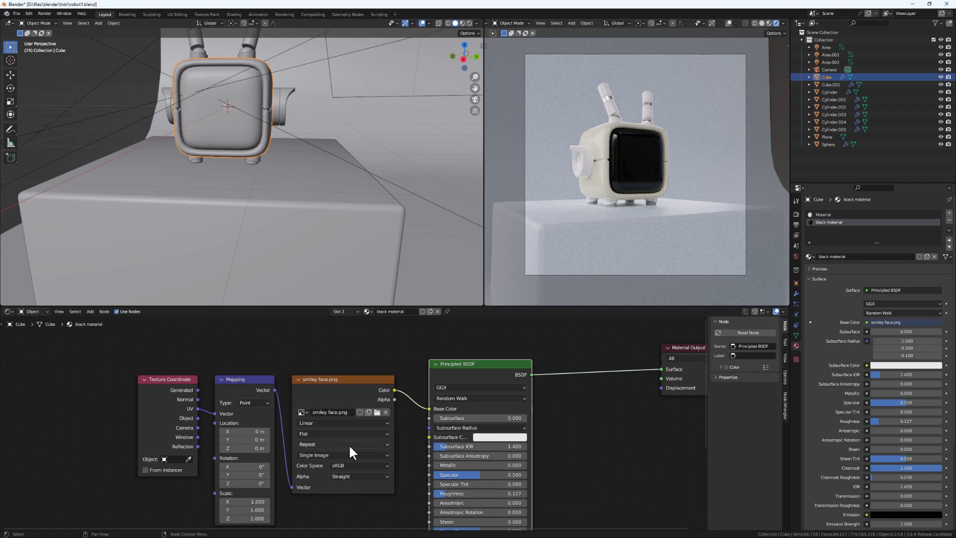
scroll(348, 443, "up", 1)
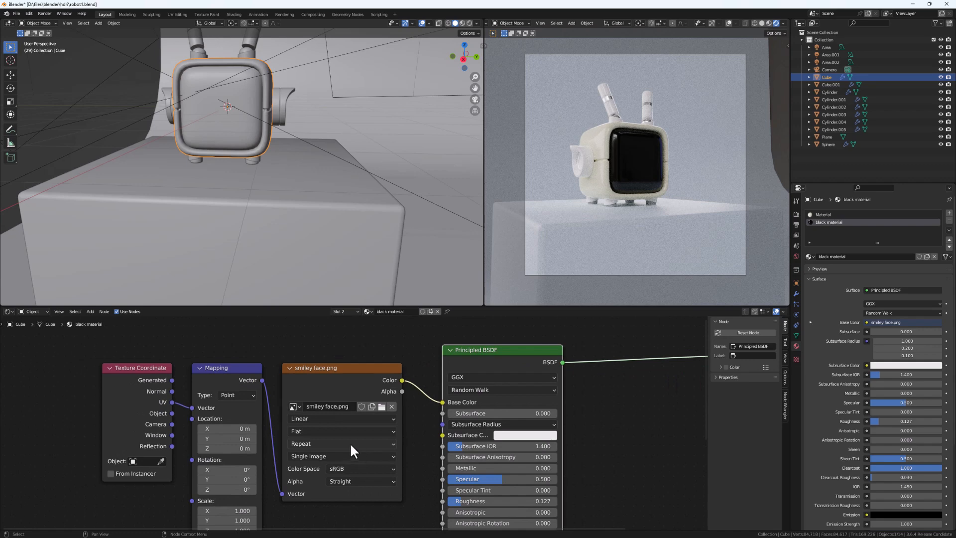
- Disconnect the smiley face image from the Principled BSDF's Base Color and move its three texture nodes clear of the shader
scroll(349, 442, "down", 1)
scroll(305, 423, "down", 2)
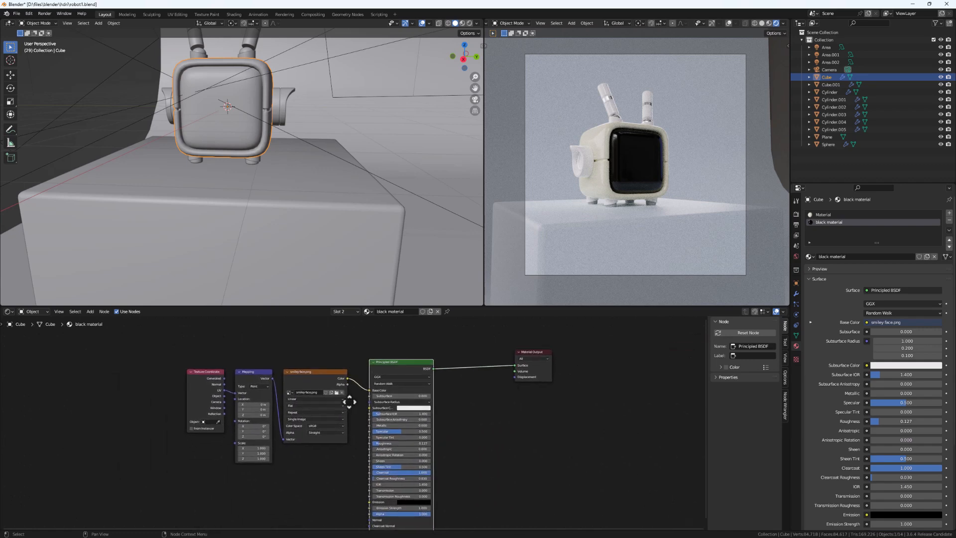
left_click(318, 371)
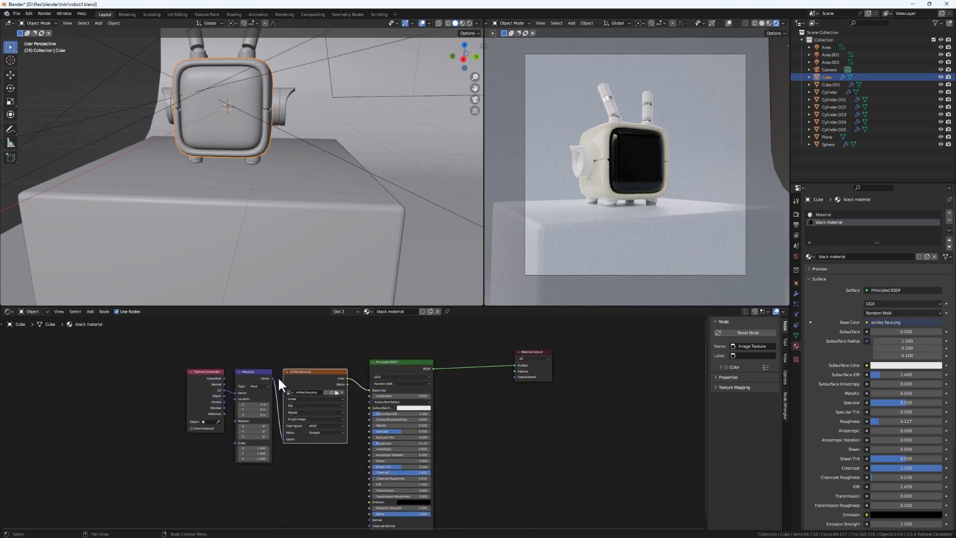
left_click(251, 379, "shift")
left_click(216, 372, "shift")
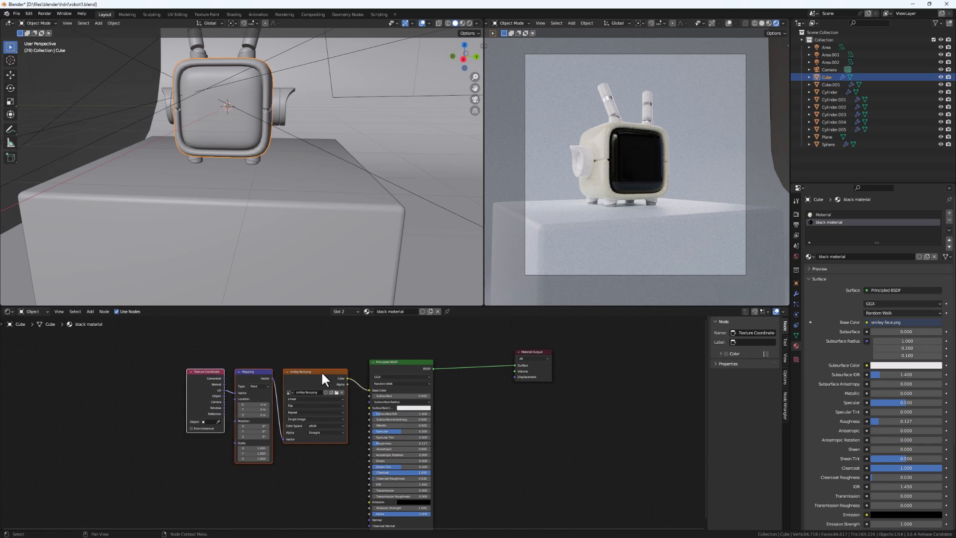
left_click_drag(321, 371, 277, 343)
- Duplicate the Principled BSDF node, place the copy beside the original and move the Material Output farther away
mouse_move(397, 362)
left_mouse_down()
mouse_move(344, 391)
mouse_move(499, 346)
mouse_move(357, 354)
mouse_move(397, 365)
left_mouse_up()
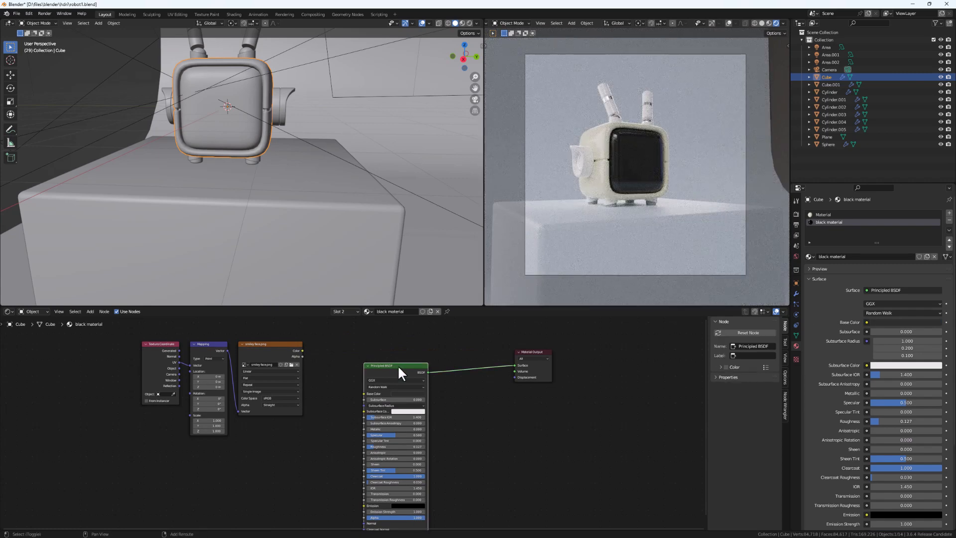
key("shift+d")
left_click(463, 406)
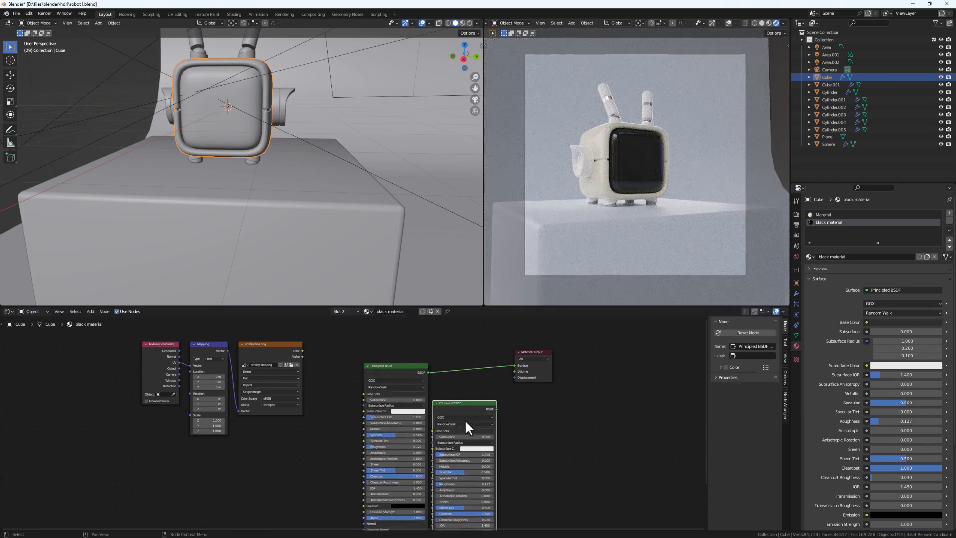
scroll(465, 420, "up", 1)
left_click_drag(563, 335, 619, 338)
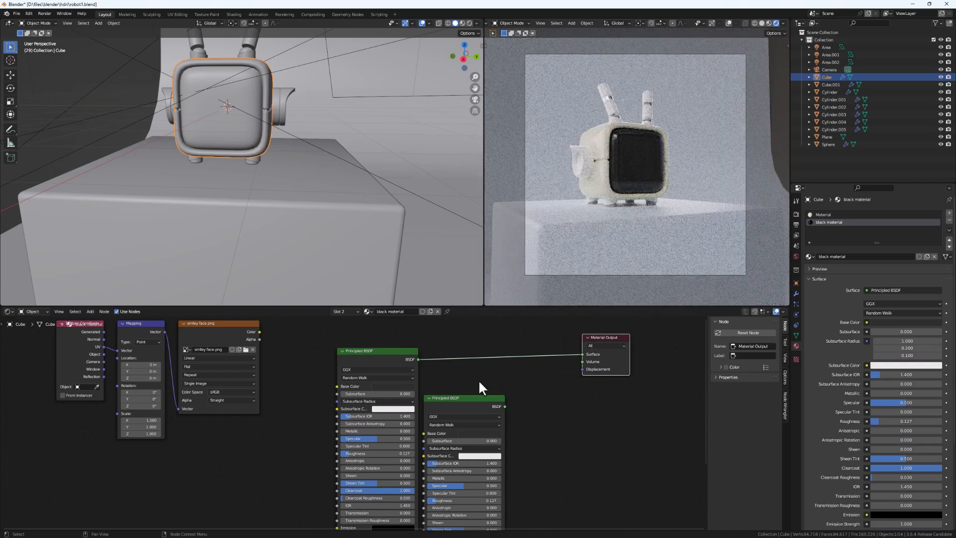
- Add a Mix Shader node between the original Principled BSDF and the Material Output
key("shift+a")
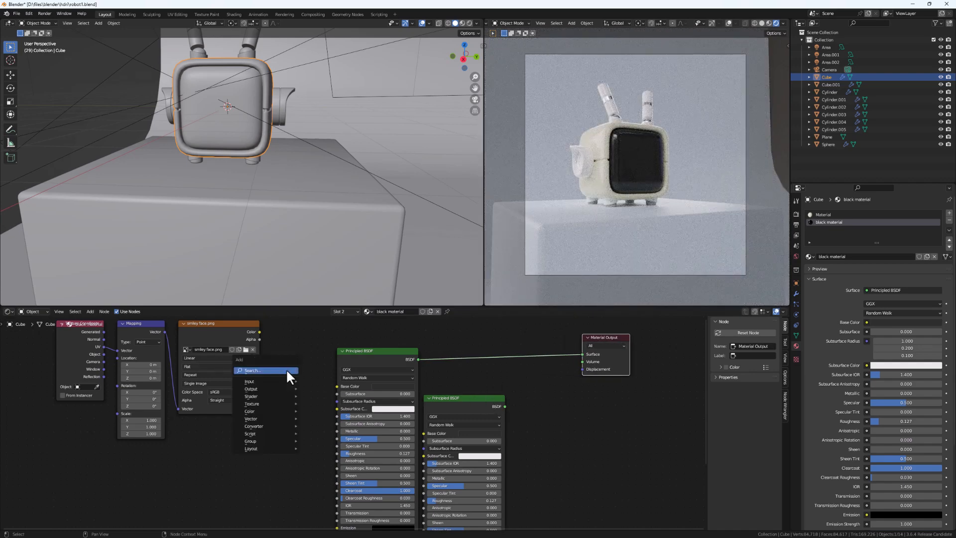
left_click(286, 368)
type("mix")
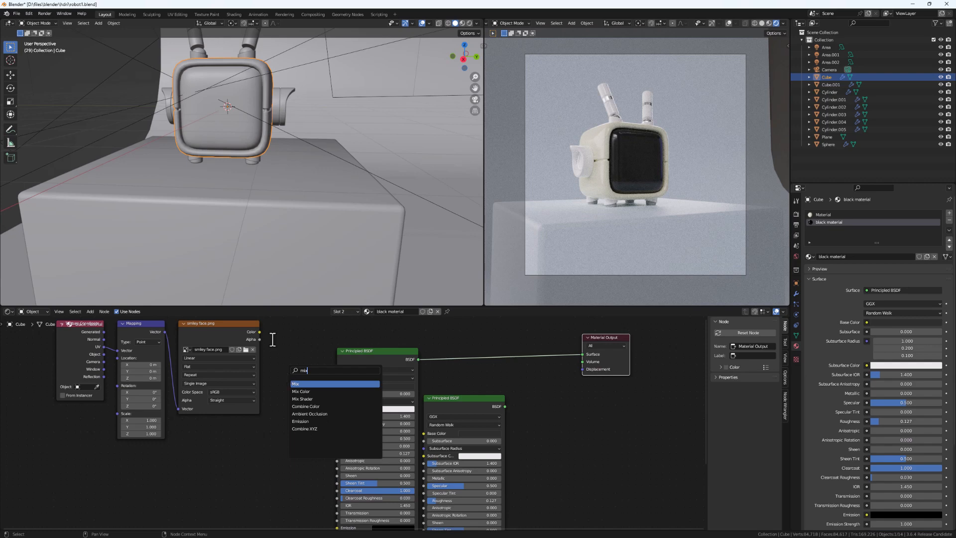
left_click(302, 399)
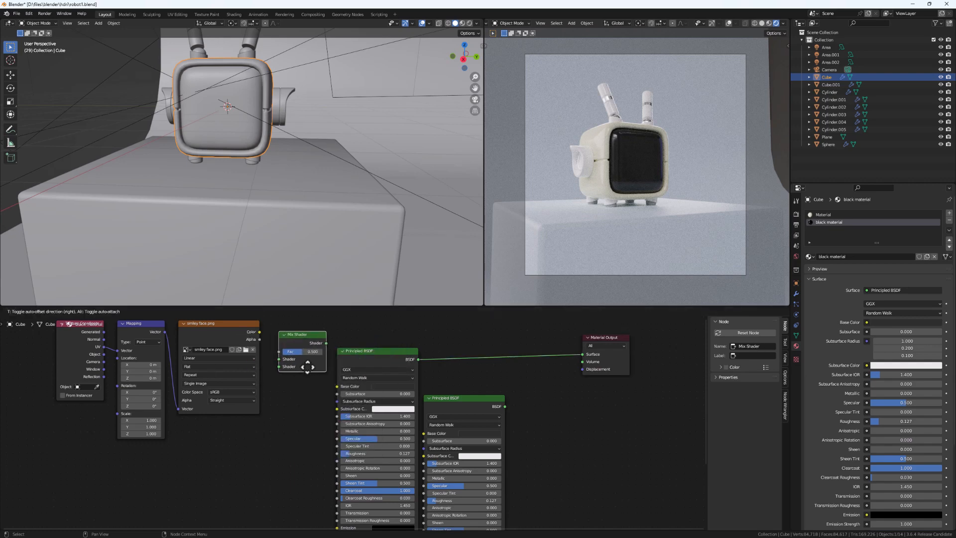
left_click(526, 367)
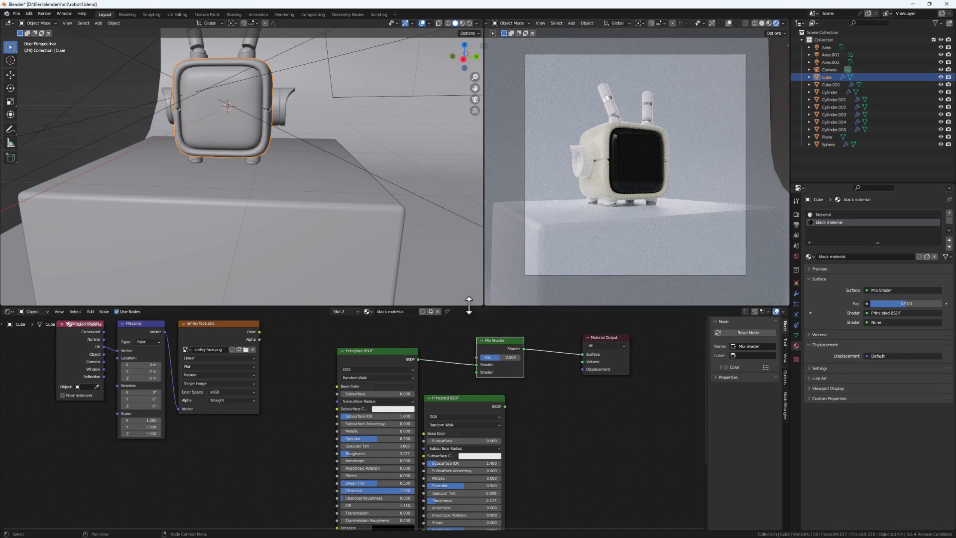
- Enlarge the node editor, connect the duplicate Principled BSDF to the Mix Shader's second shader input and spread both BSDF nodes apart
left_click_drag(468, 306, 468, 262)
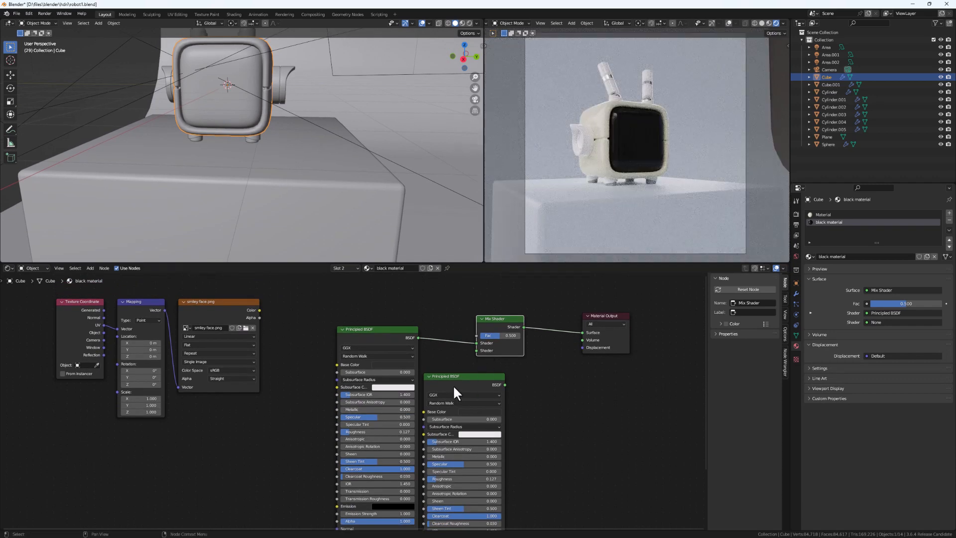
left_click_drag(453, 391, 476, 350)
left_click_drag(380, 330, 318, 337)
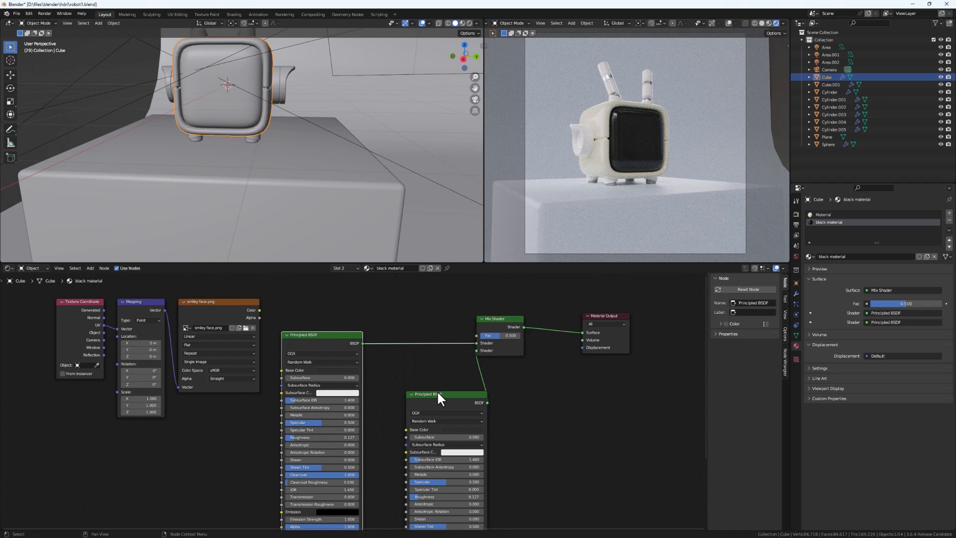
left_click_drag(438, 392, 394, 373)
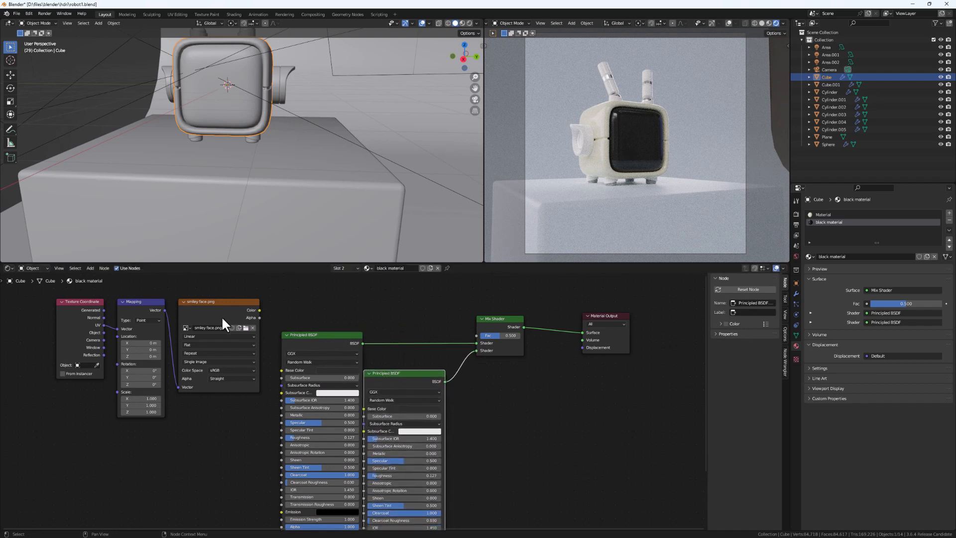
- Connect the smiley face image's Alpha to the Mix Shader's Fac and set the duplicate Principled BSDF's Base Color to white
left_click_drag(223, 318, 477, 335)
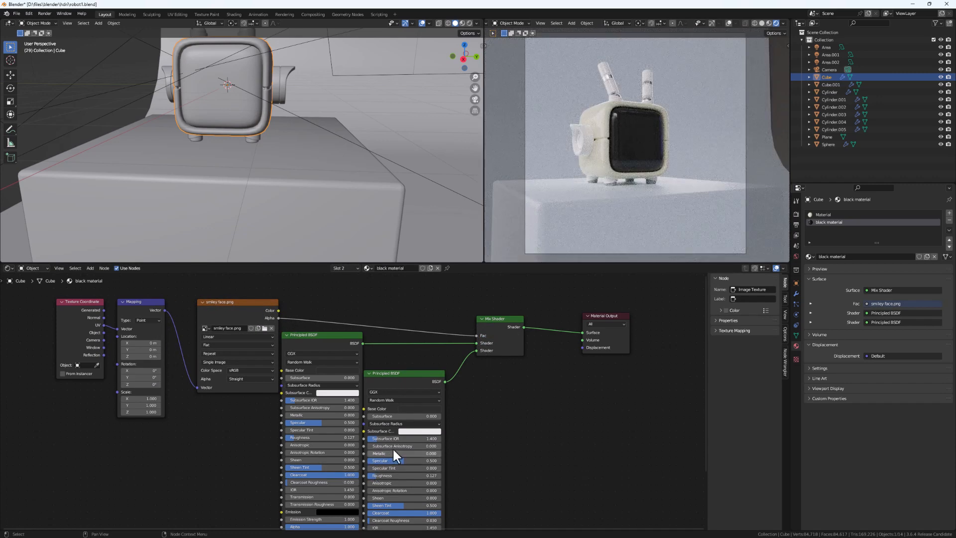
left_click(414, 409)
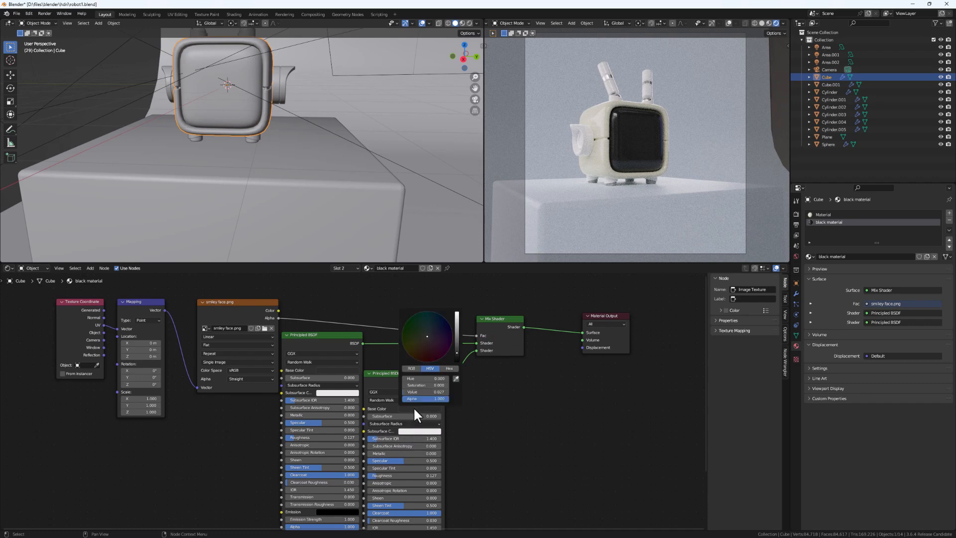
left_click_drag(457, 352, 456, 313)
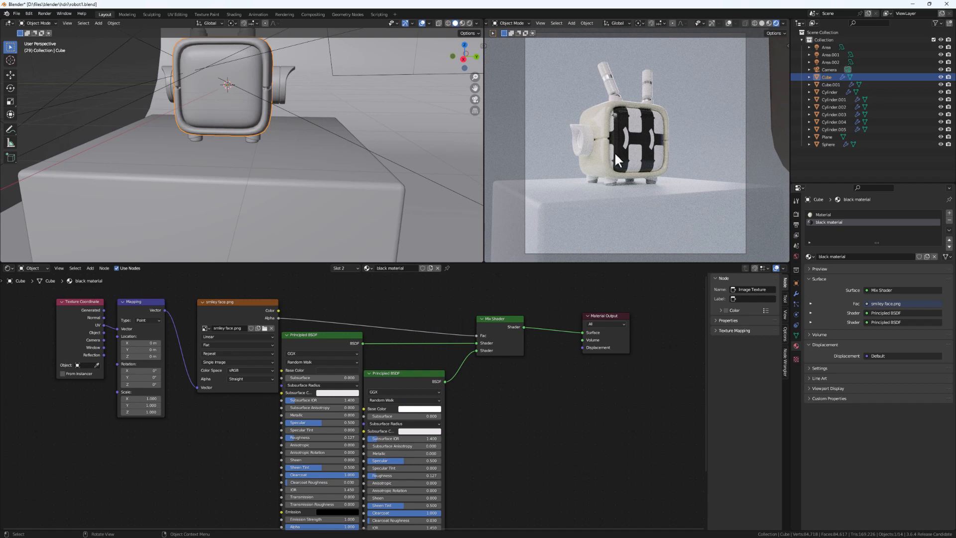
- Space out the Image Texture, Mix Shader and duplicate Principled BSDF nodes so their connections are easy to see
mouse_move(237, 309)
left_mouse_down()
mouse_move(216, 299)
mouse_move(228, 299)
left_mouse_up()
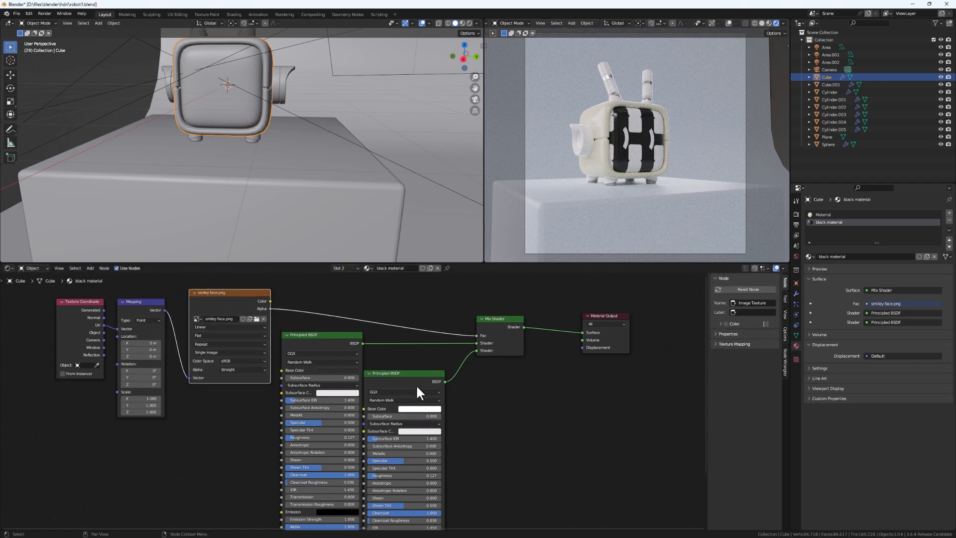
left_click_drag(493, 322, 506, 317)
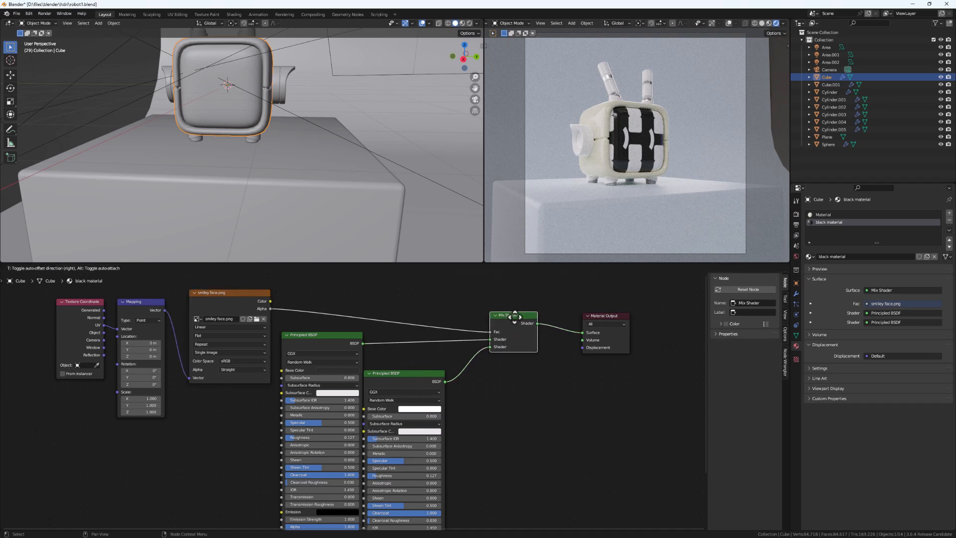
middle_click_drag(411, 411, 430, 385)
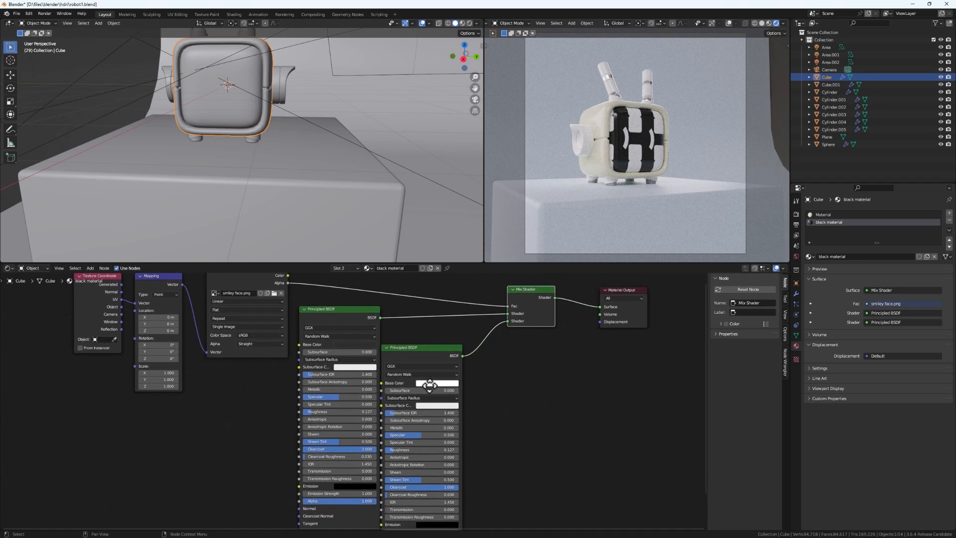
left_click(349, 311)
left_click(416, 347)
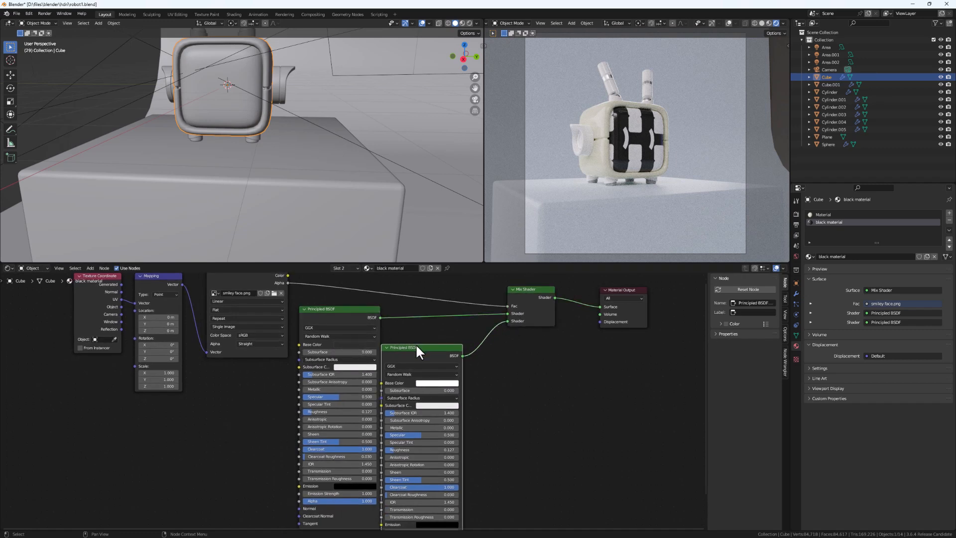
left_click_drag(407, 350, 425, 360)
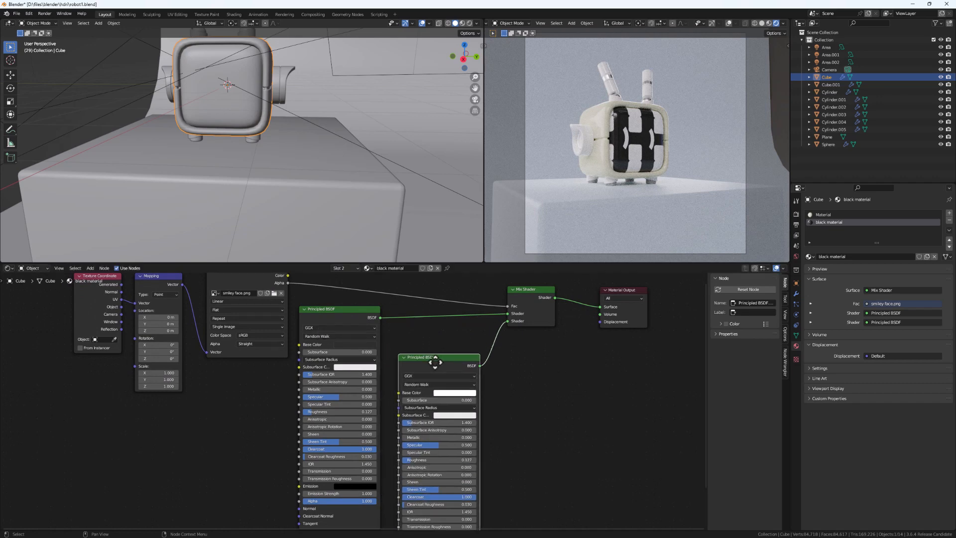
- Fine-tune the positions of the Image Texture and duplicate Principled BSDF nodes, and set the smiley image's extension to Clip
middle_click_drag(395, 330, 388, 369)
mouse_move(225, 307)
left_mouse_down()
mouse_move(256, 299)
mouse_move(223, 301)
left_mouse_up()
left_click_drag(428, 403, 424, 387)
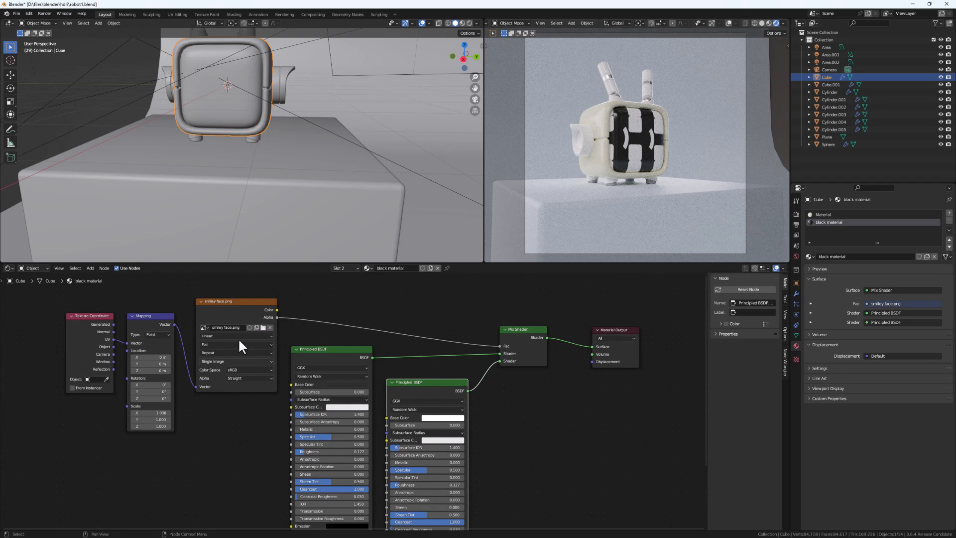
left_click(212, 353)
left_click(210, 374)
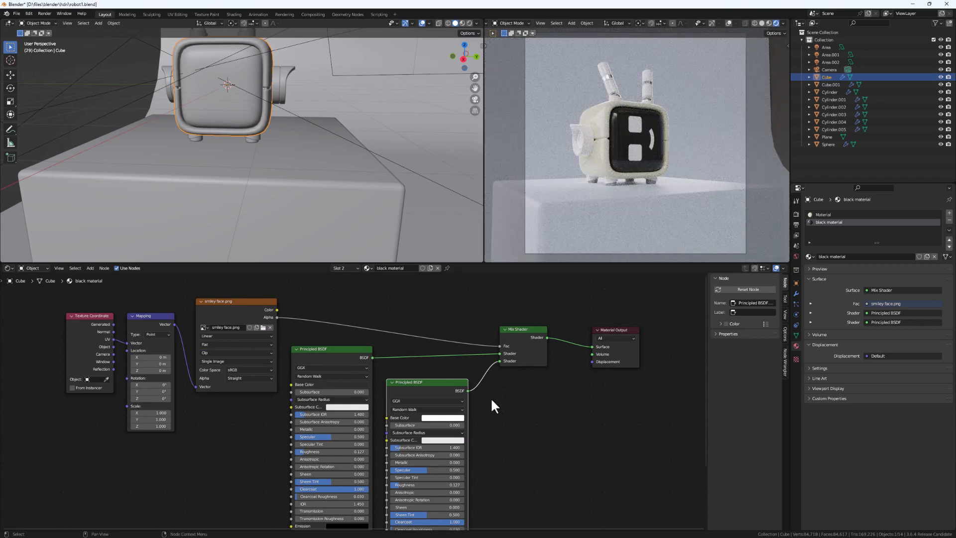
- Give the duplicate Principled BSDF a light blue Emission color and an Emission Strength of about 3.2
scroll(495, 403, "down", 2)
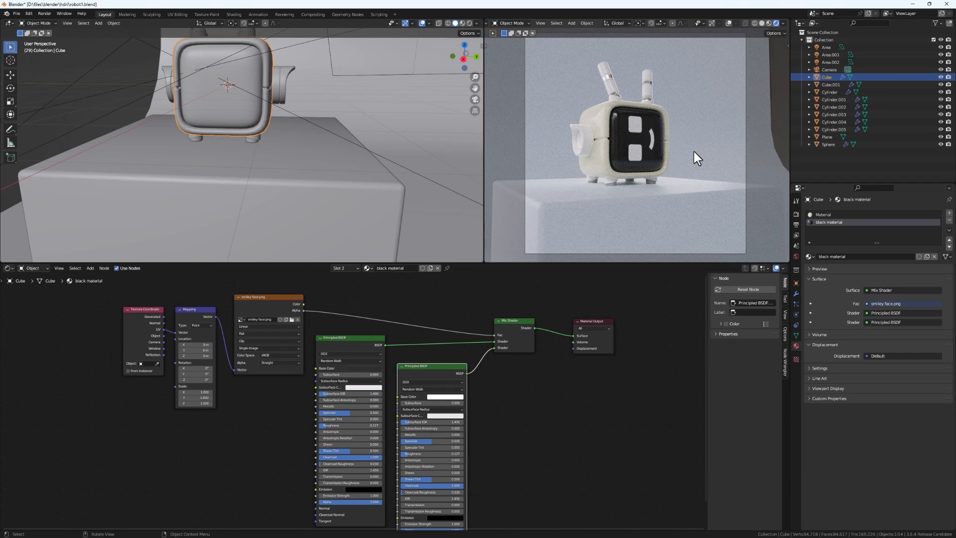
middle_click_drag(542, 399, 564, 271)
scroll(450, 379, "up", 2)
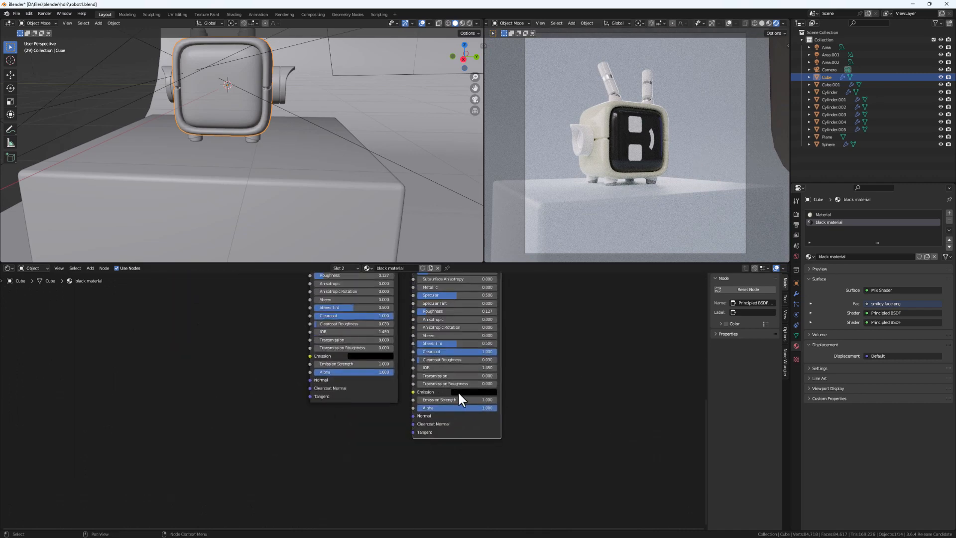
left_click(458, 392)
mouse_move(515, 304)
left_mouse_down()
mouse_move(514, 288)
mouse_move(483, 302)
left_mouse_up()
left_click(483, 308)
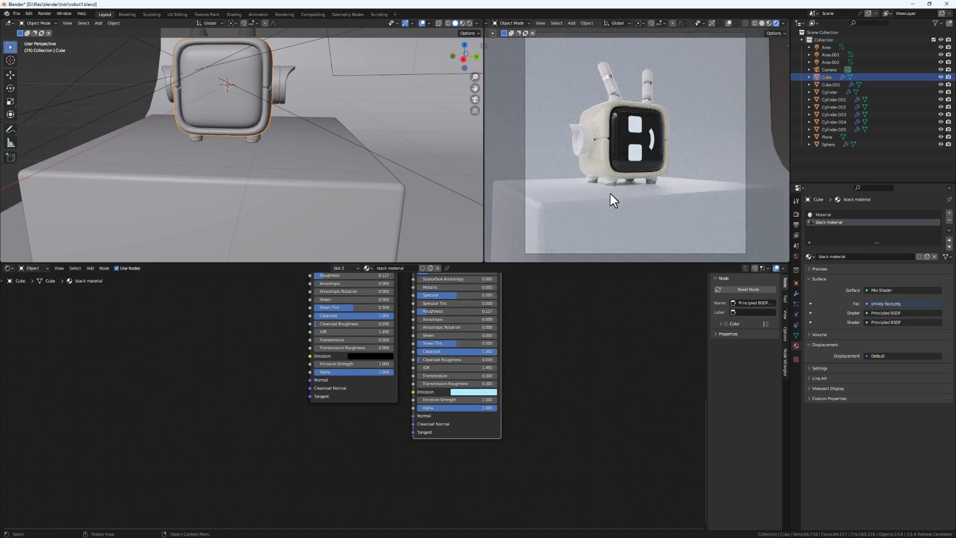
left_click_drag(444, 400, 518, 396)
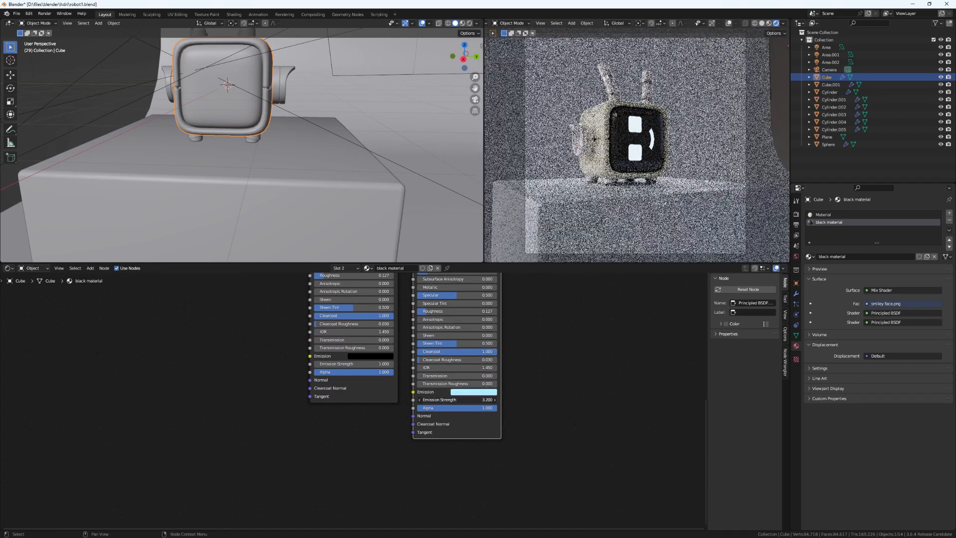
- Rotate the front screen's UVs by 90 degrees in the UV Editing workspace so the smiley stands upright, and return to Layout
middle_click_drag(516, 391, 493, 498)
middle_click_drag(504, 364, 494, 453)
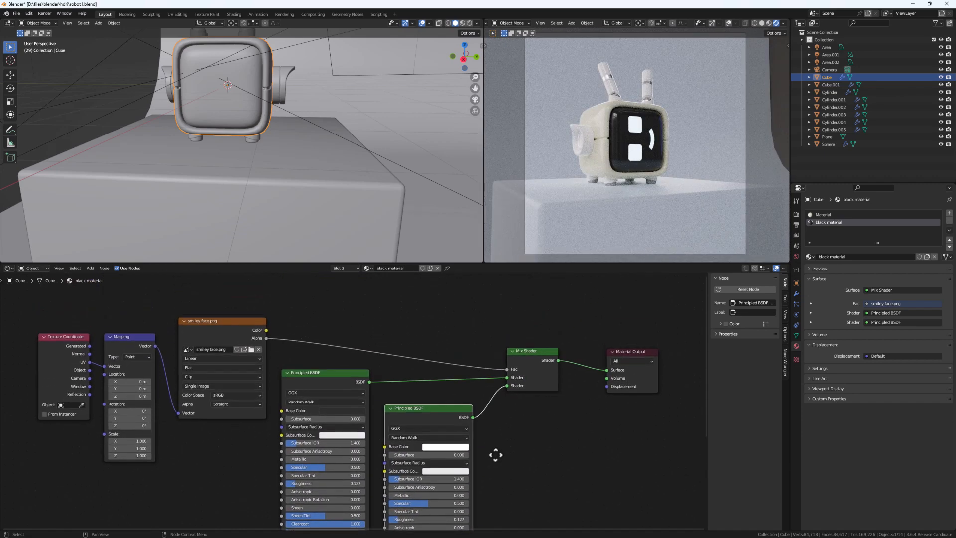
left_click(177, 15)
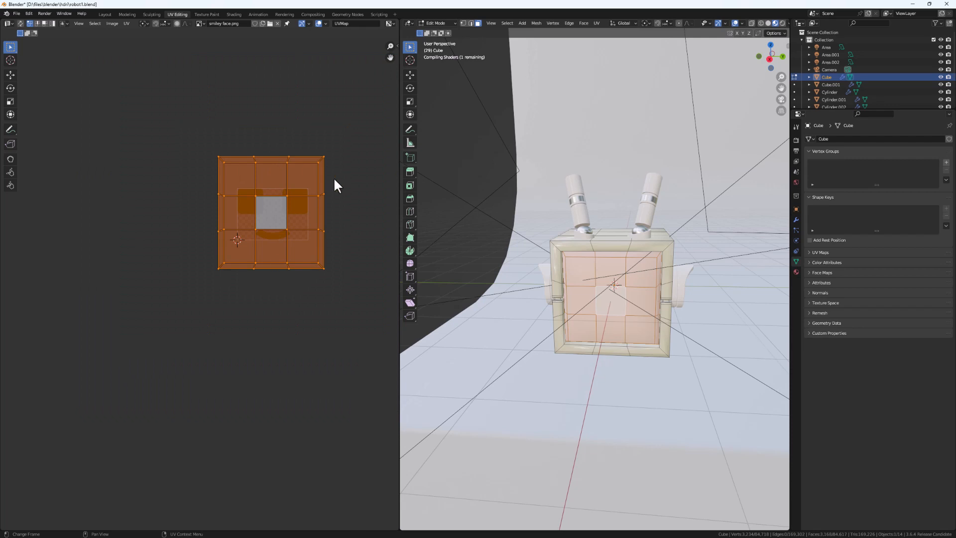
key("r")
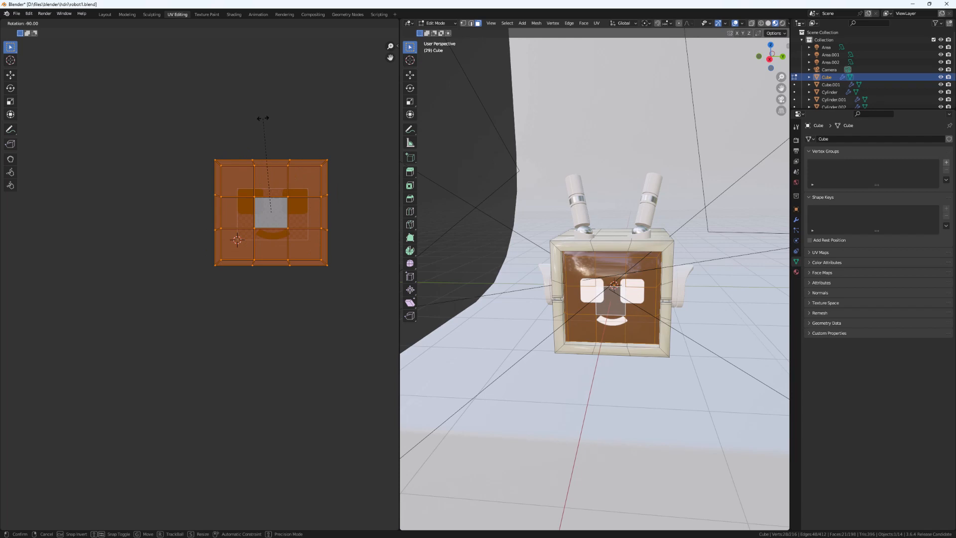
left_click(263, 118)
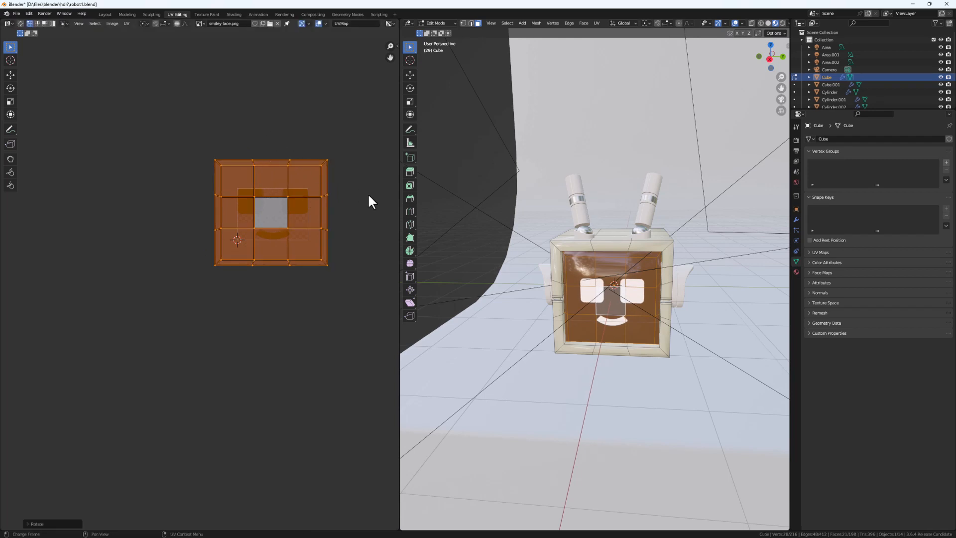
left_click(104, 14)
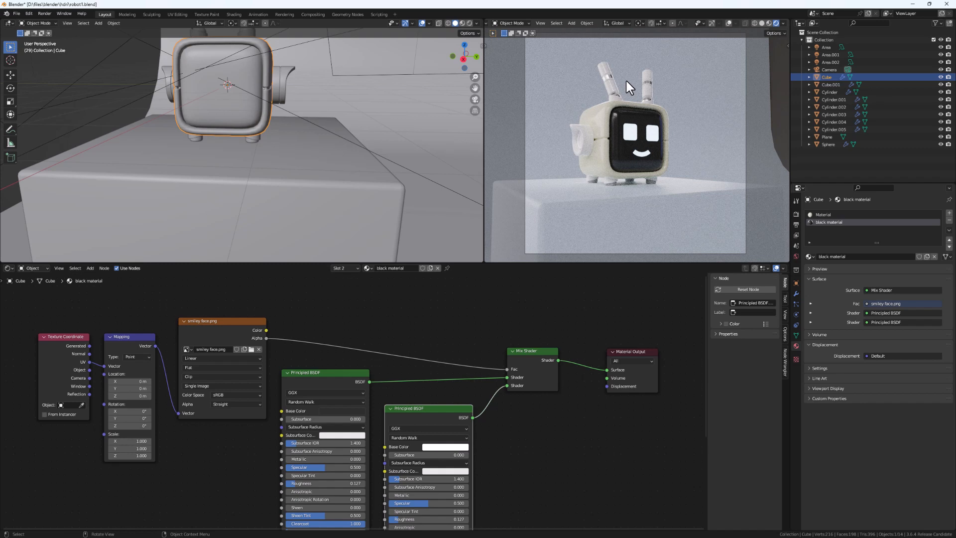
- Set the Cycles final render's Max Samples to 1000
left_click(795, 214)
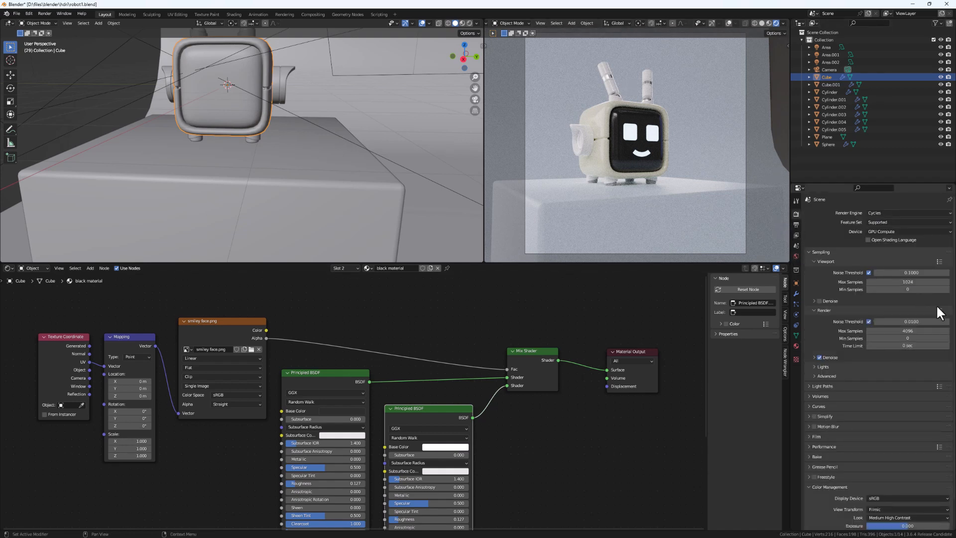
left_click(912, 332)
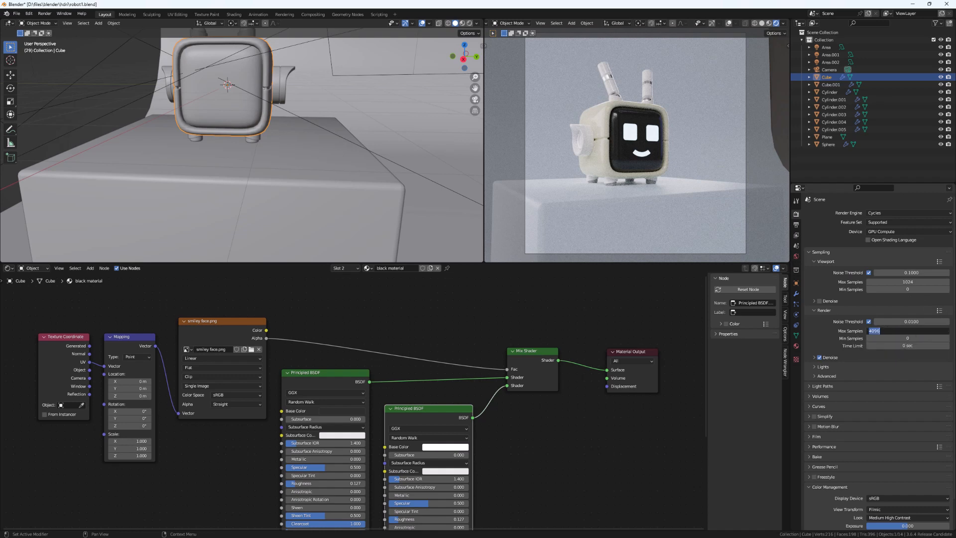
type("1000")
key("Return")
scroll(872, 448, "down", 2)
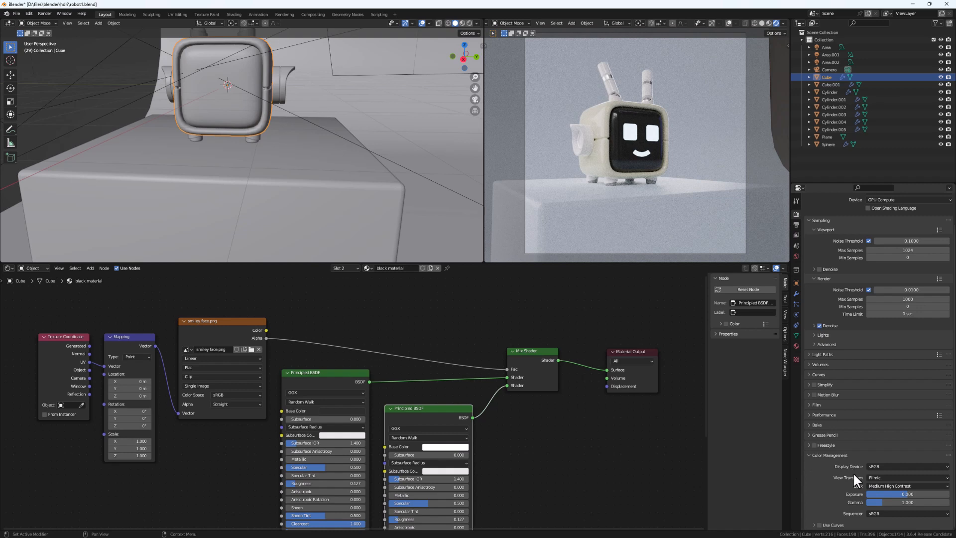
- Try the High Contrast look in Color Management and return it to Medium High Contrast
left_click(877, 485)
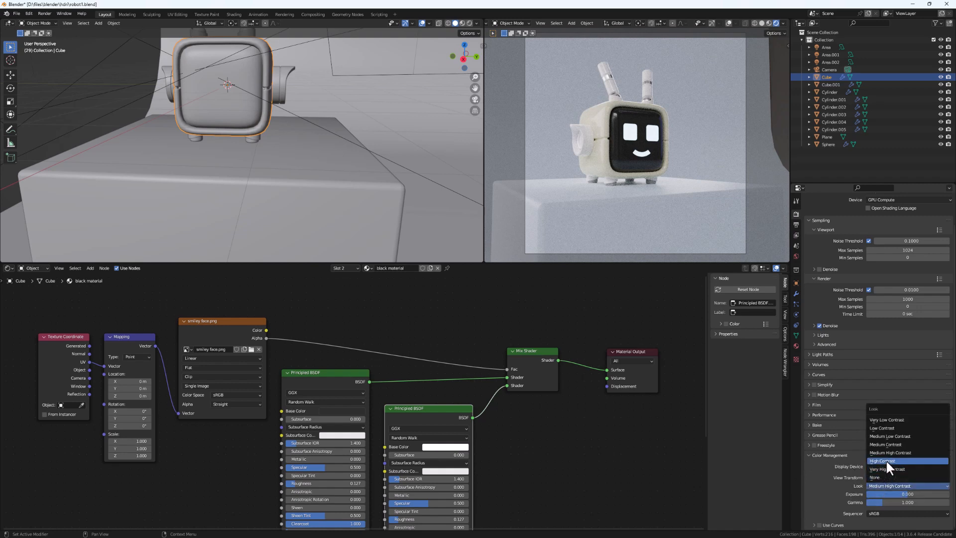
left_click(885, 460)
left_click(880, 483)
left_click(893, 453)
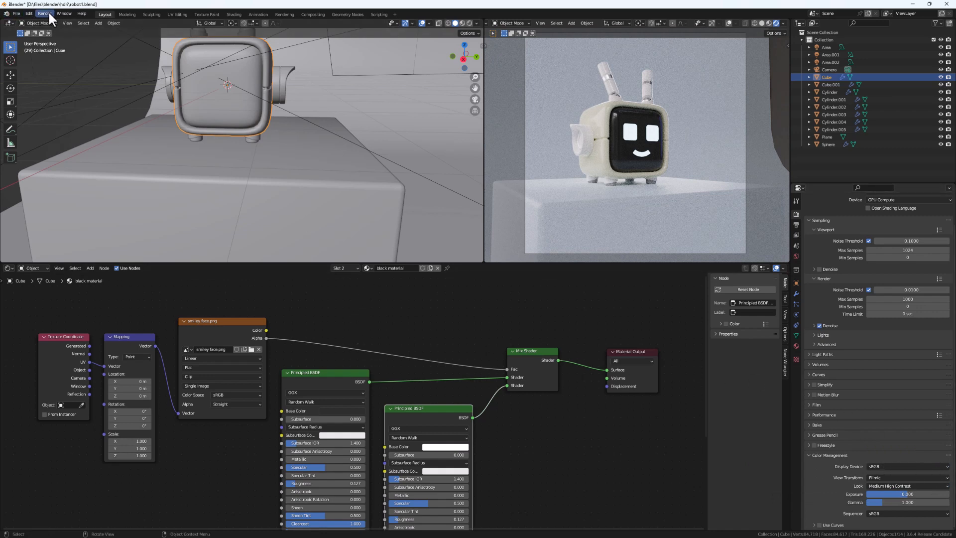
- Save the blend file and render the final still image, moving the render window clear of the screen edge
key("ctrl+s")
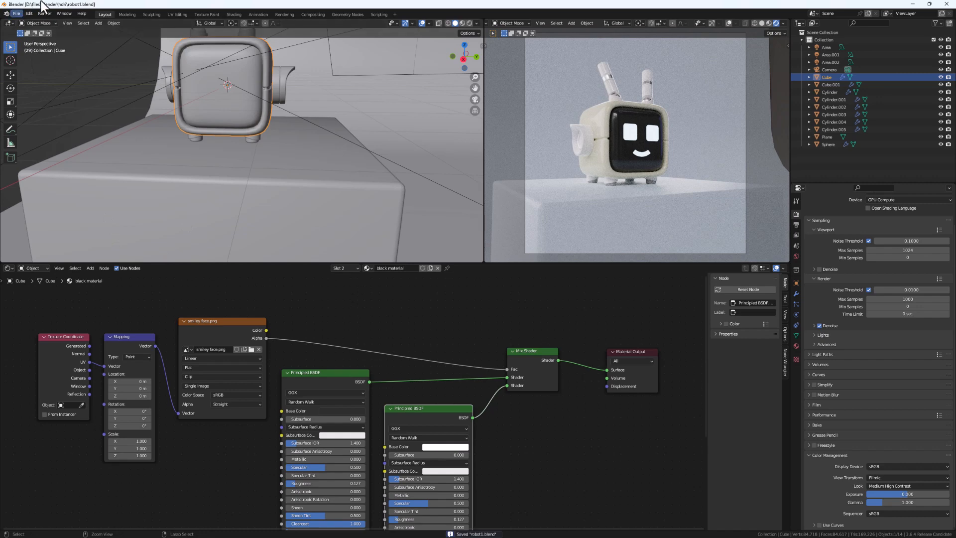
left_click(39, 13)
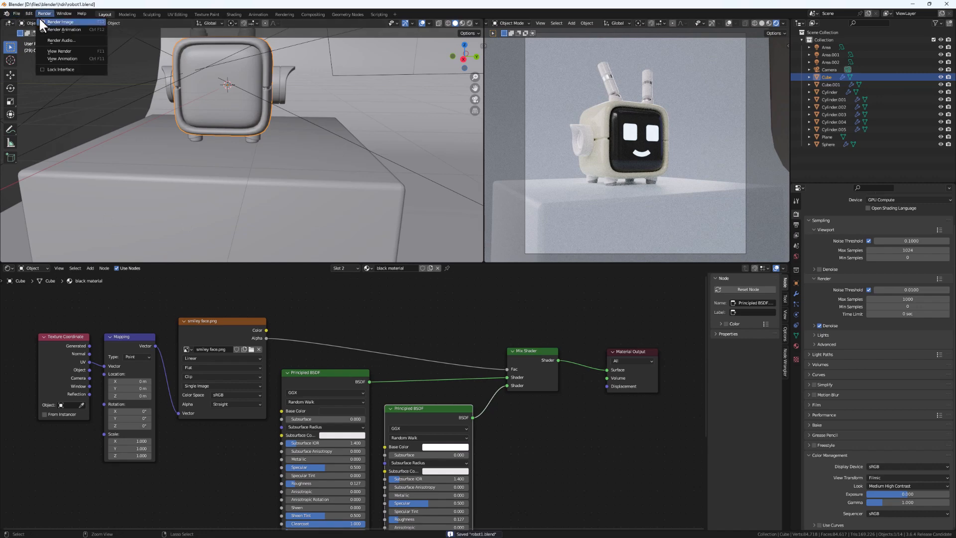
left_click(56, 23)
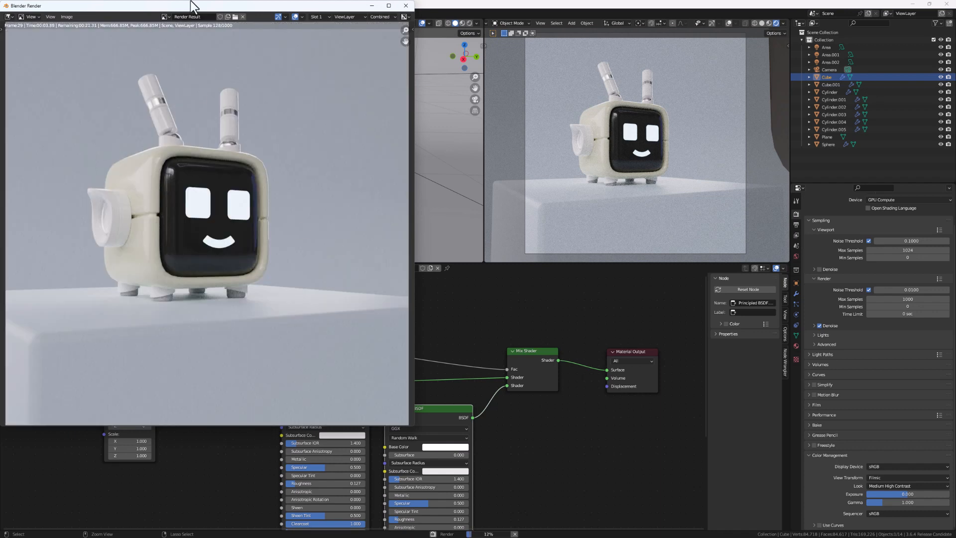
left_click_drag(172, 8, 273, 19)
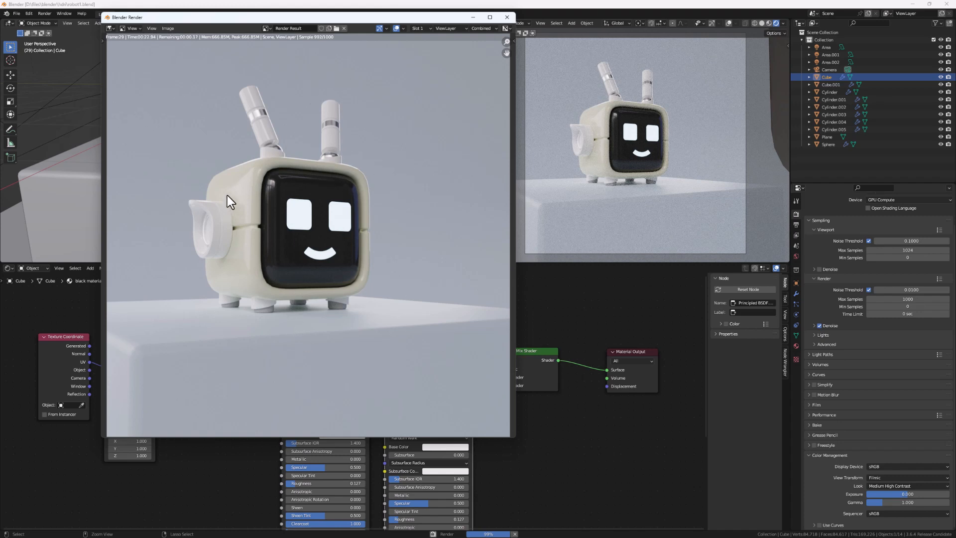
left_click(167, 27)
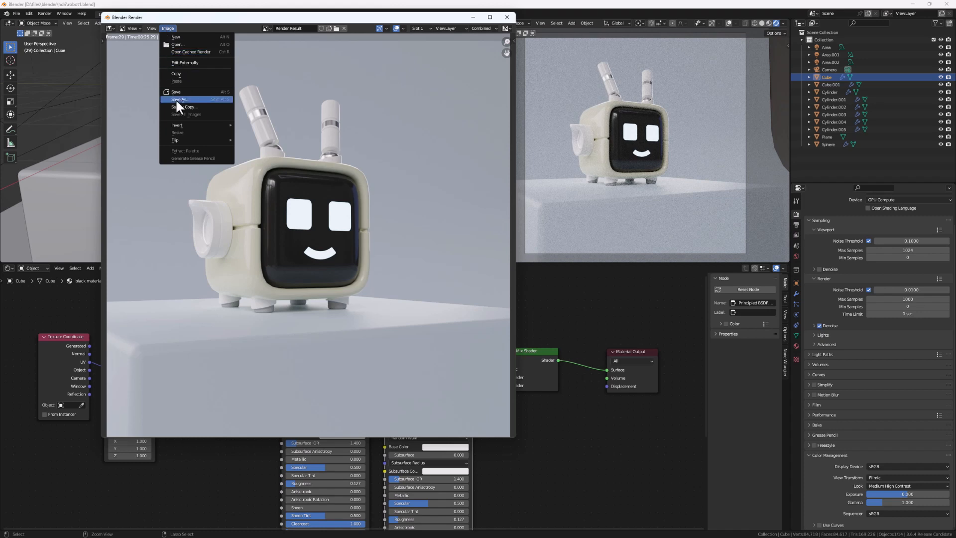
left_click(190, 99)
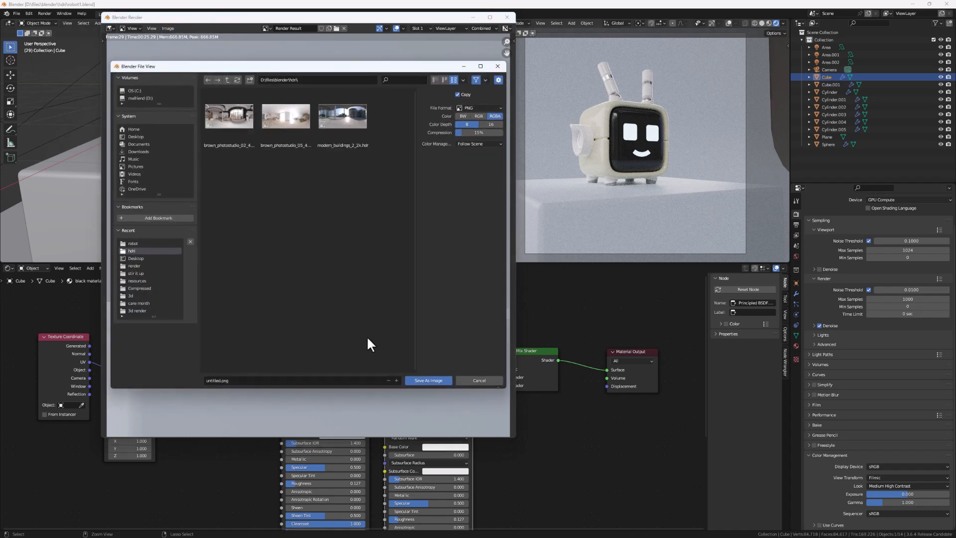
left_click(485, 108)
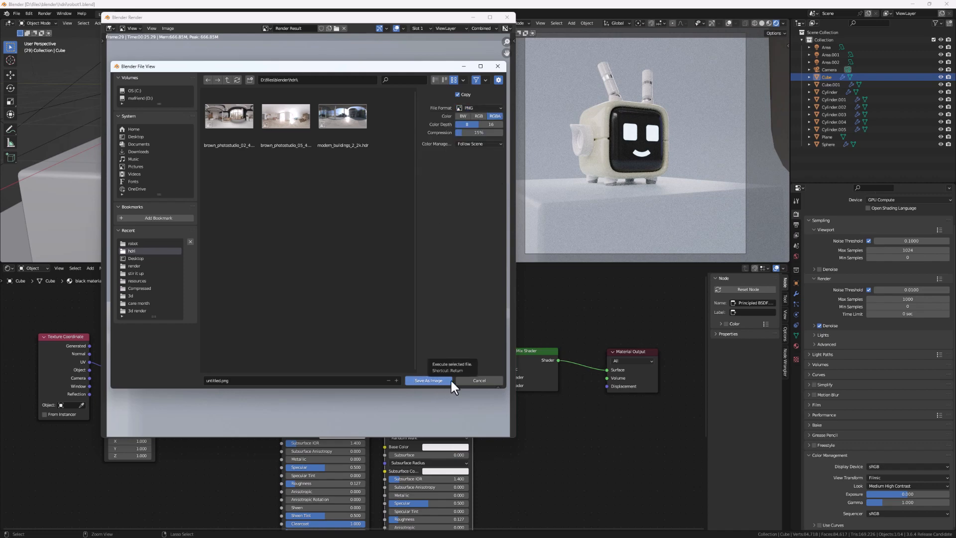
left_click(484, 378)
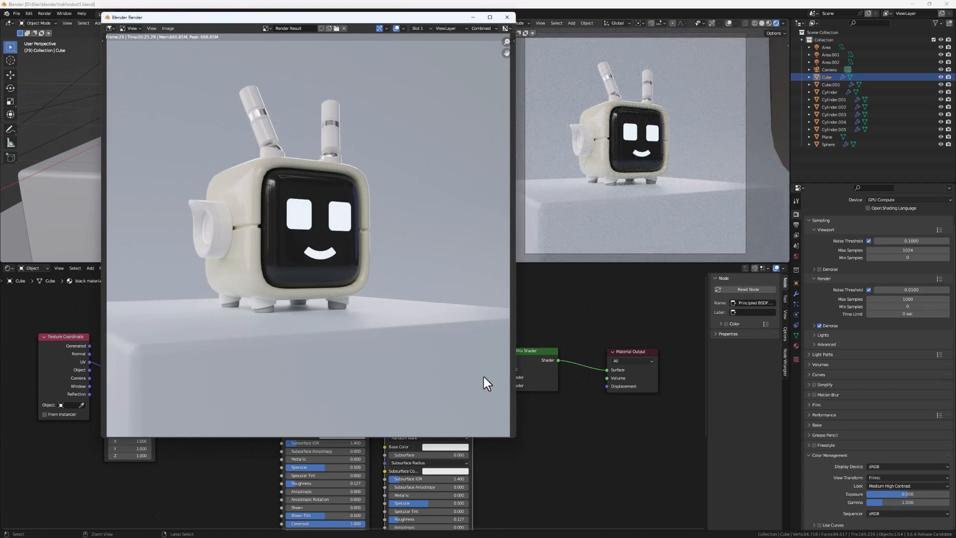